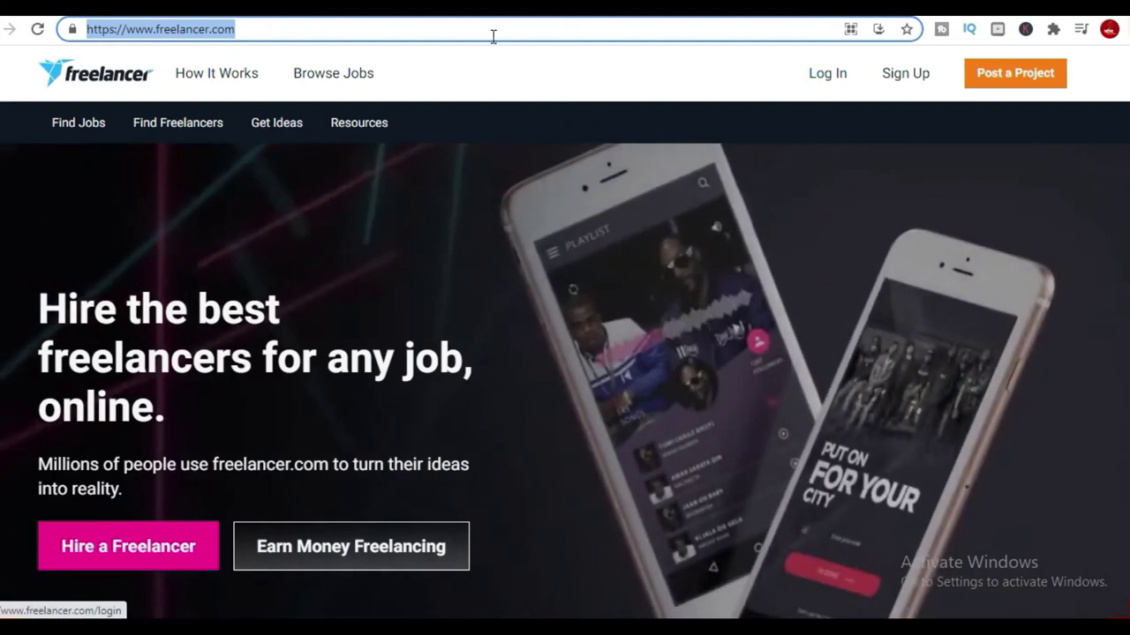
# Go to freelancer.com and bring up its log-in page.
pyautogui.write('fre')
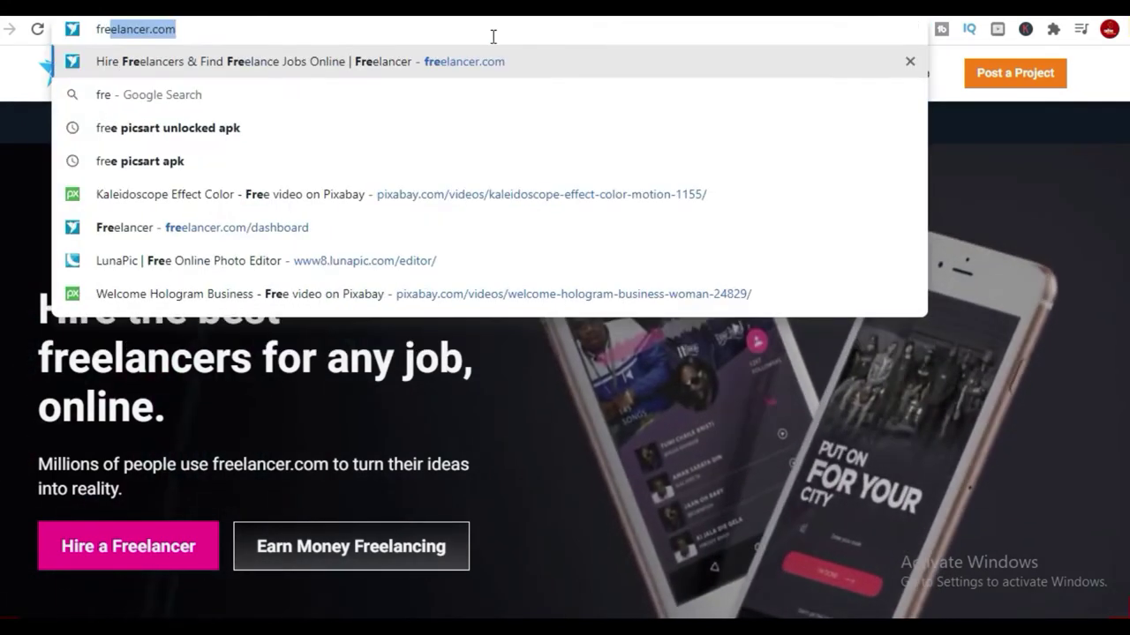
pyautogui.write('elancer.com')
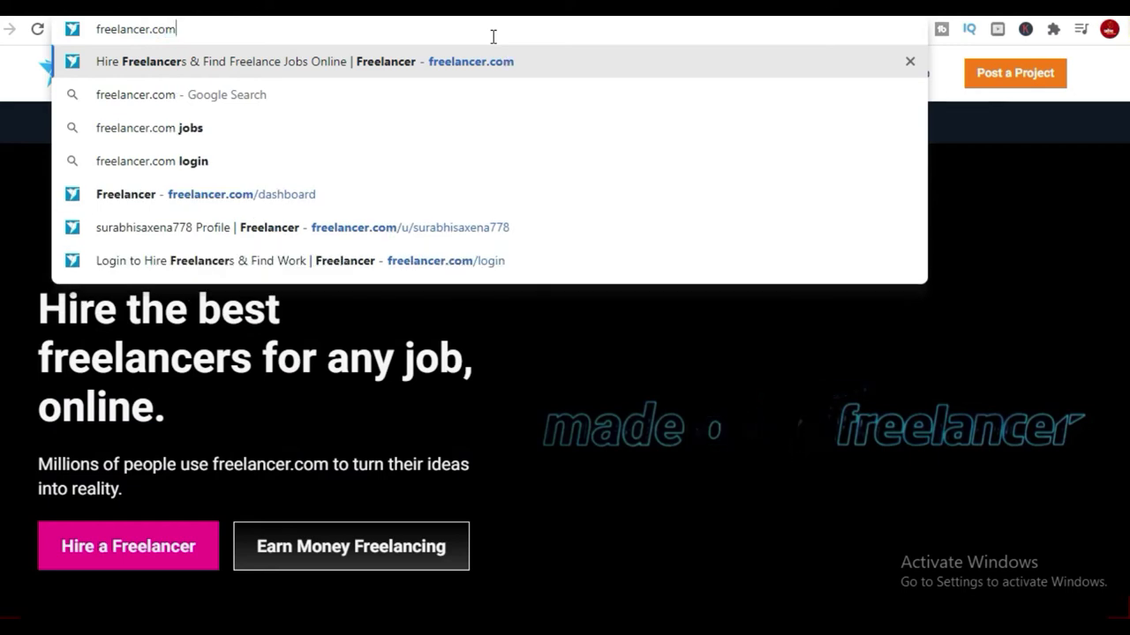
pyautogui.press('Return')
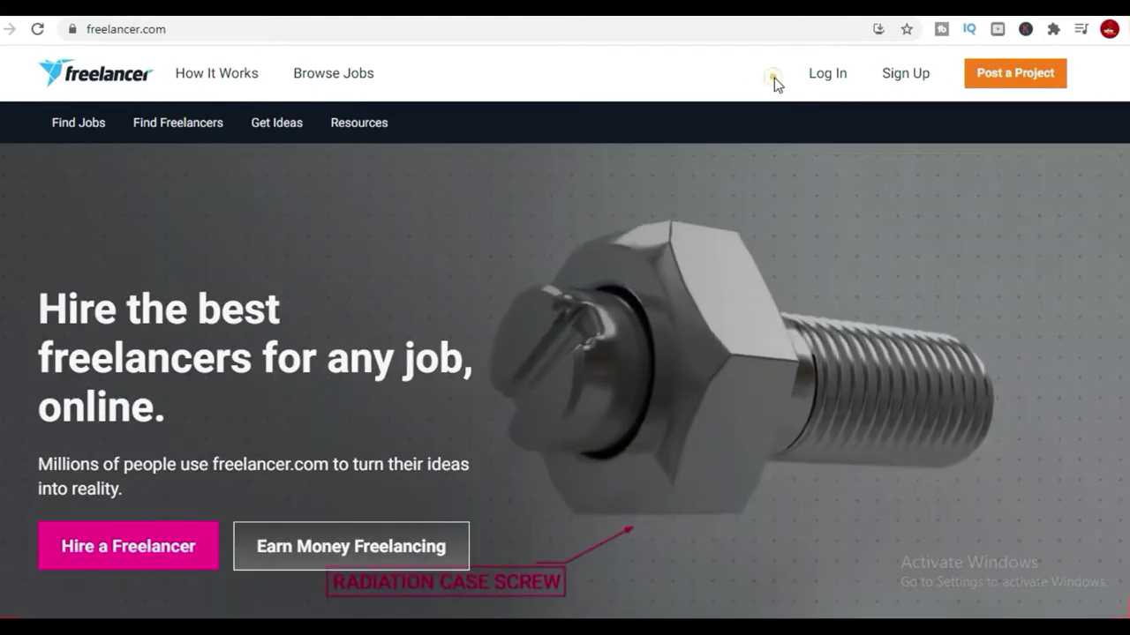
pyautogui.moveTo(774, 78); pyautogui.dragTo(773, 79)
pyautogui.click(756, 76)
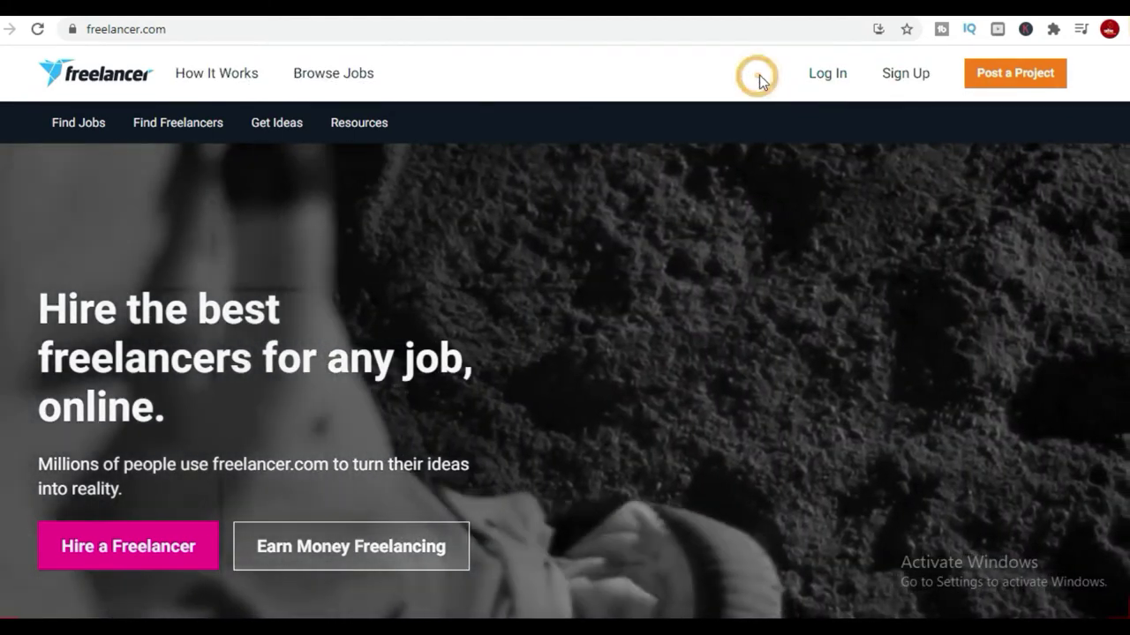
pyautogui.click(810, 74)
# Log in with the saved email and password credentials.
pyautogui.click(661, 404)
pyautogui.click(590, 347)
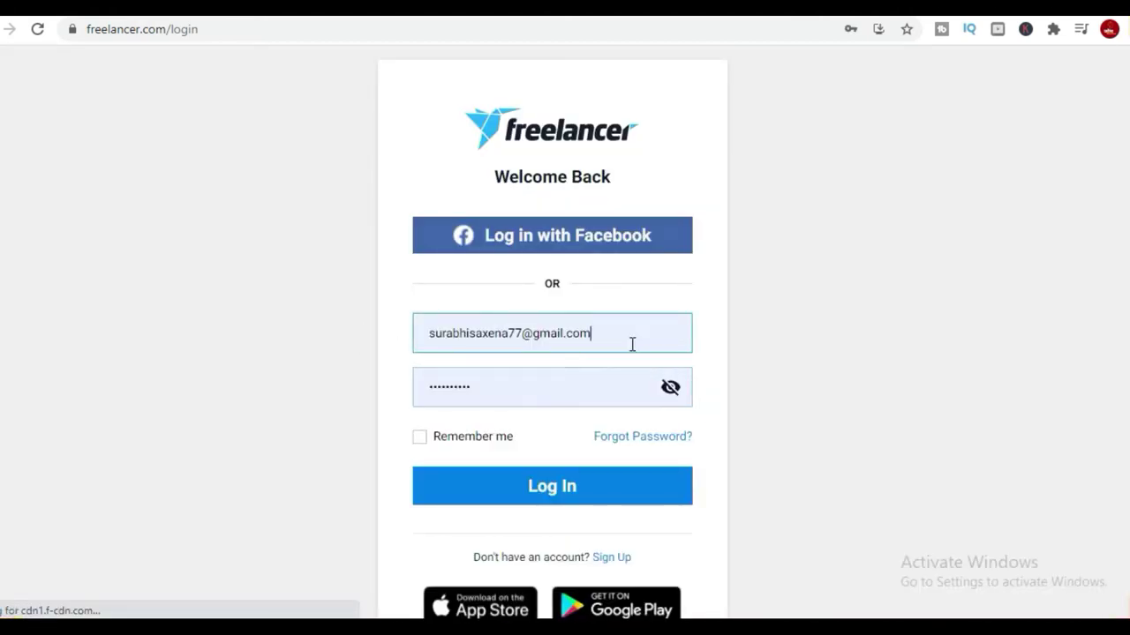
pyautogui.click(545, 486)
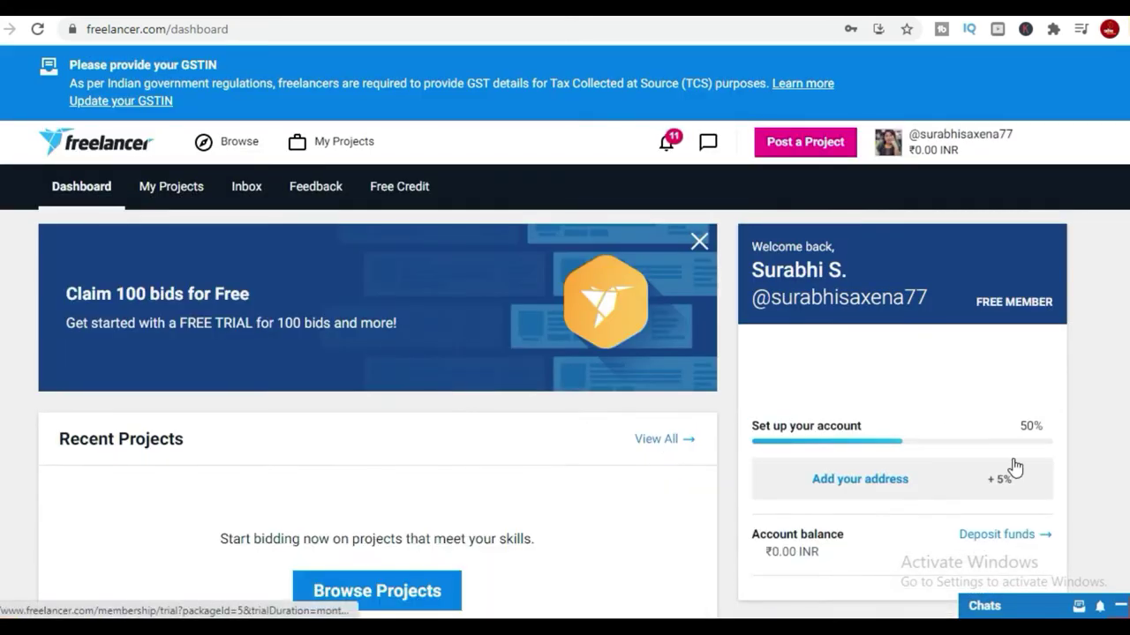
pyautogui.scroll(-3, 806, 485)
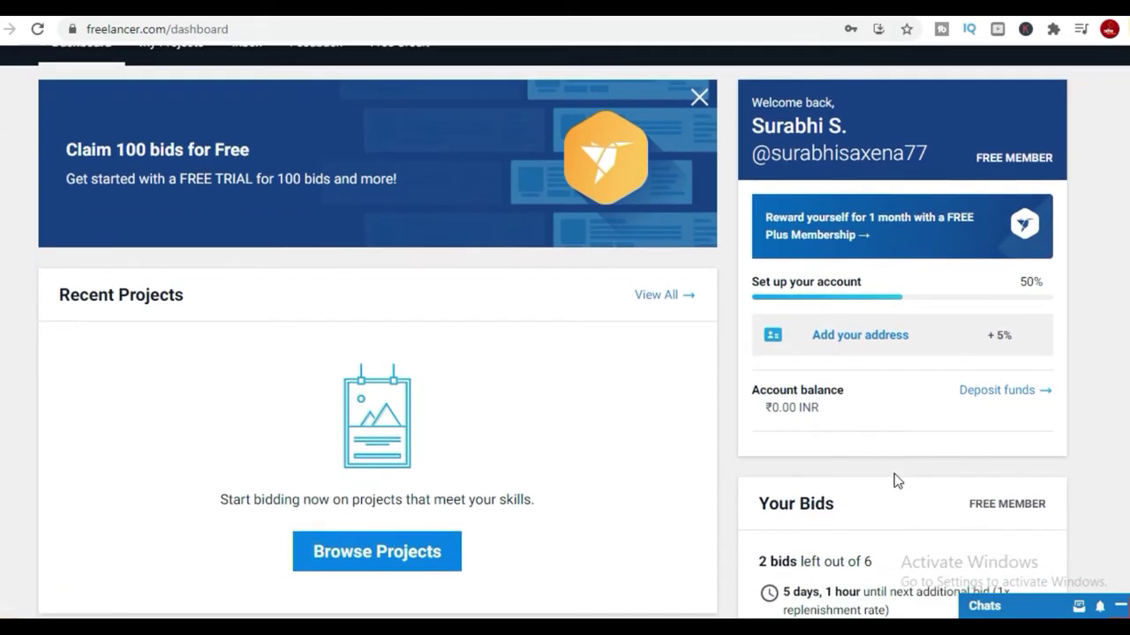
pyautogui.scroll(-2, 895, 474)
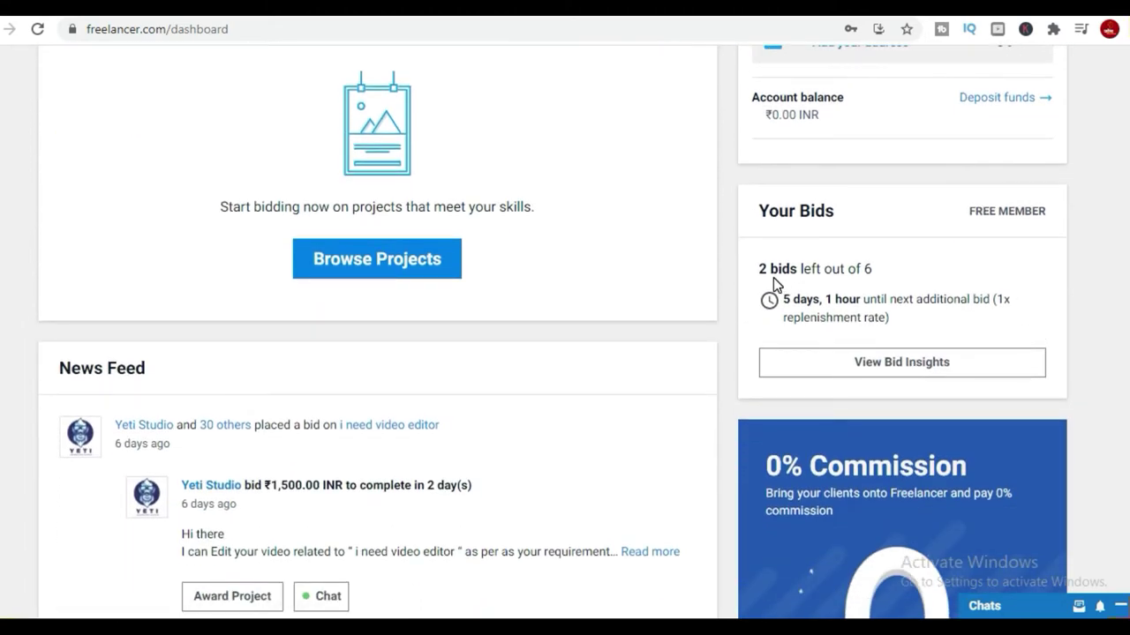
pyautogui.moveTo(756, 270); pyautogui.dragTo(880, 279)
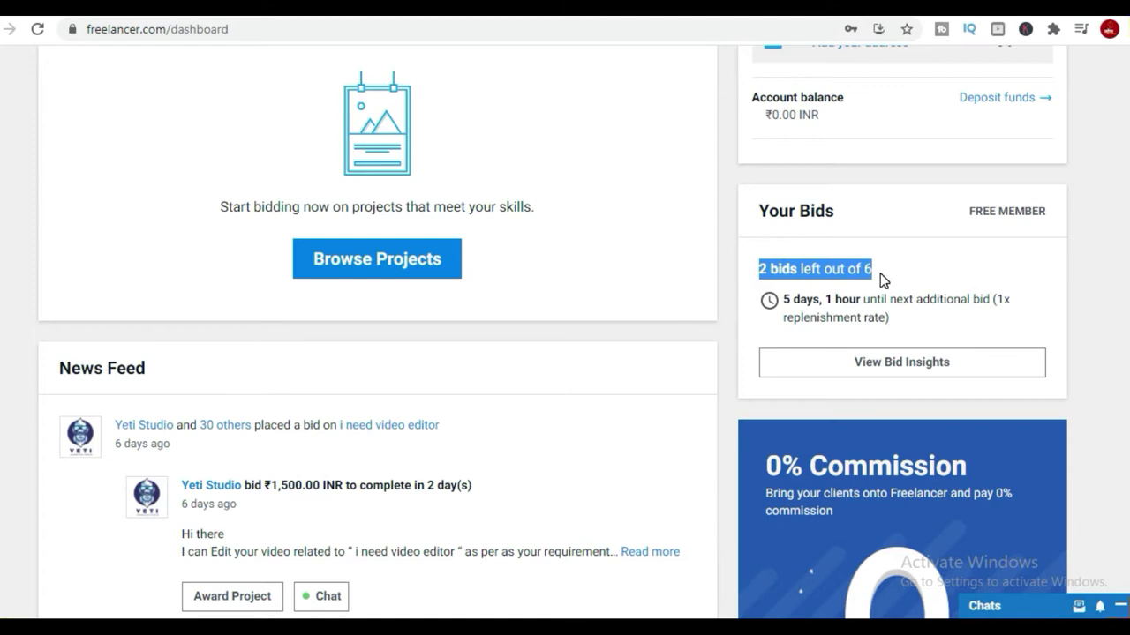
pyautogui.scroll(5, 888, 320)
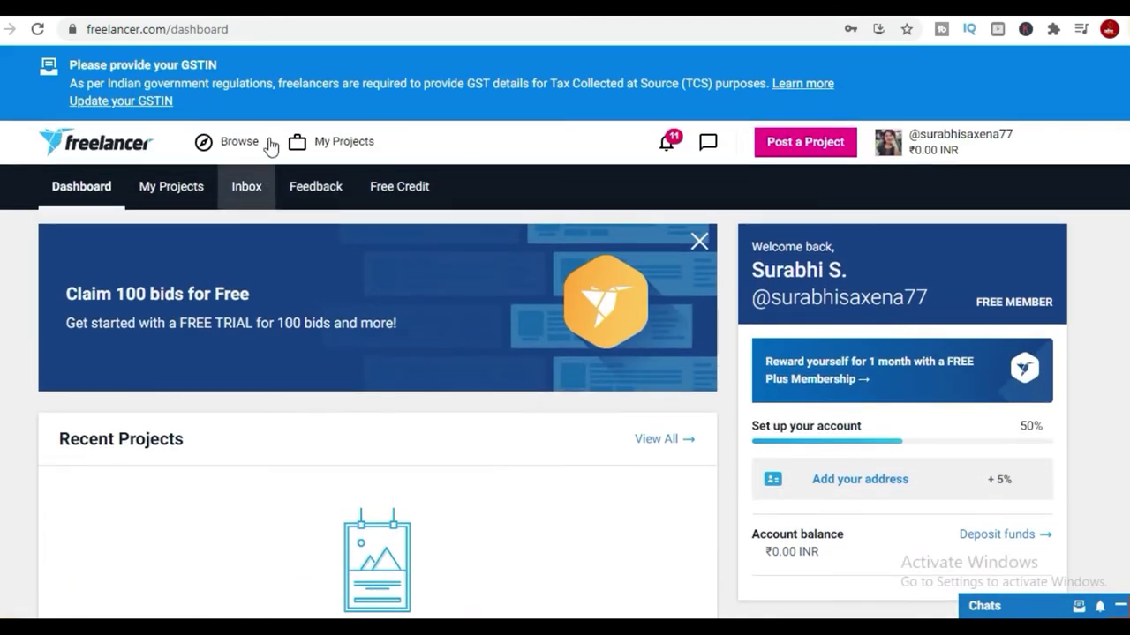
pyautogui.click(250, 148)
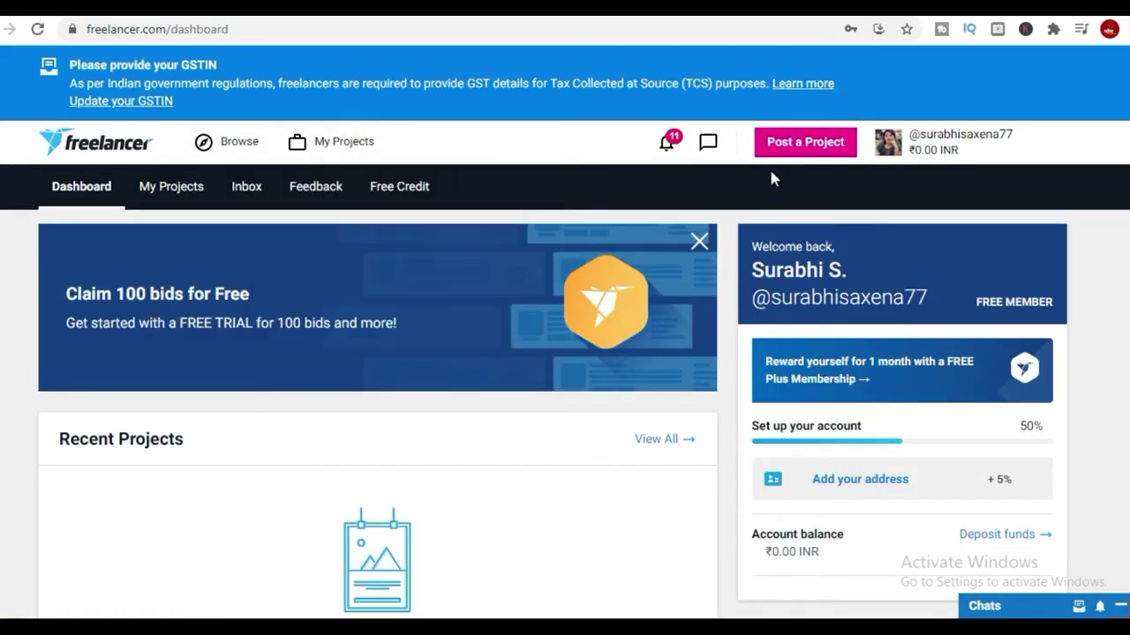
pyautogui.click(675, 154)
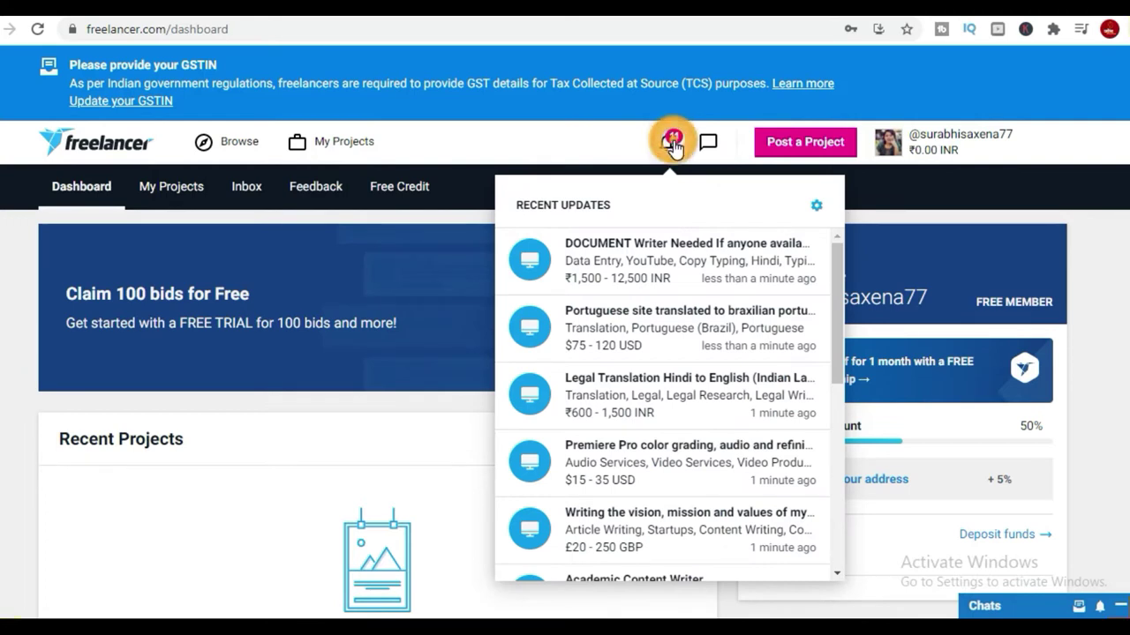
pyautogui.click(708, 142)
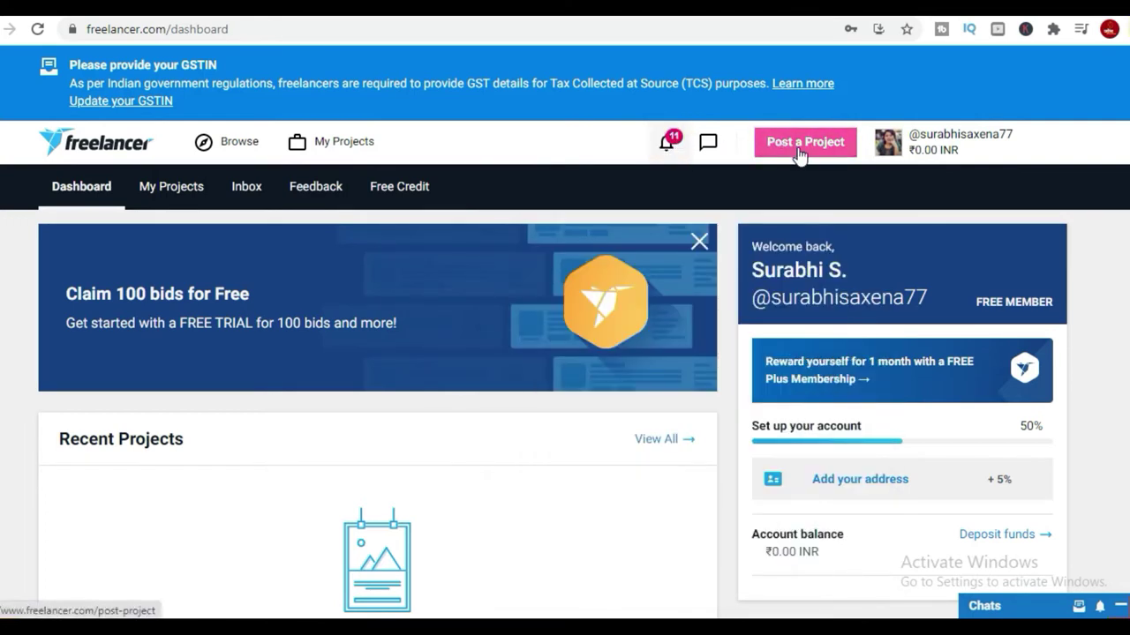
pyautogui.moveTo(1046, 144)
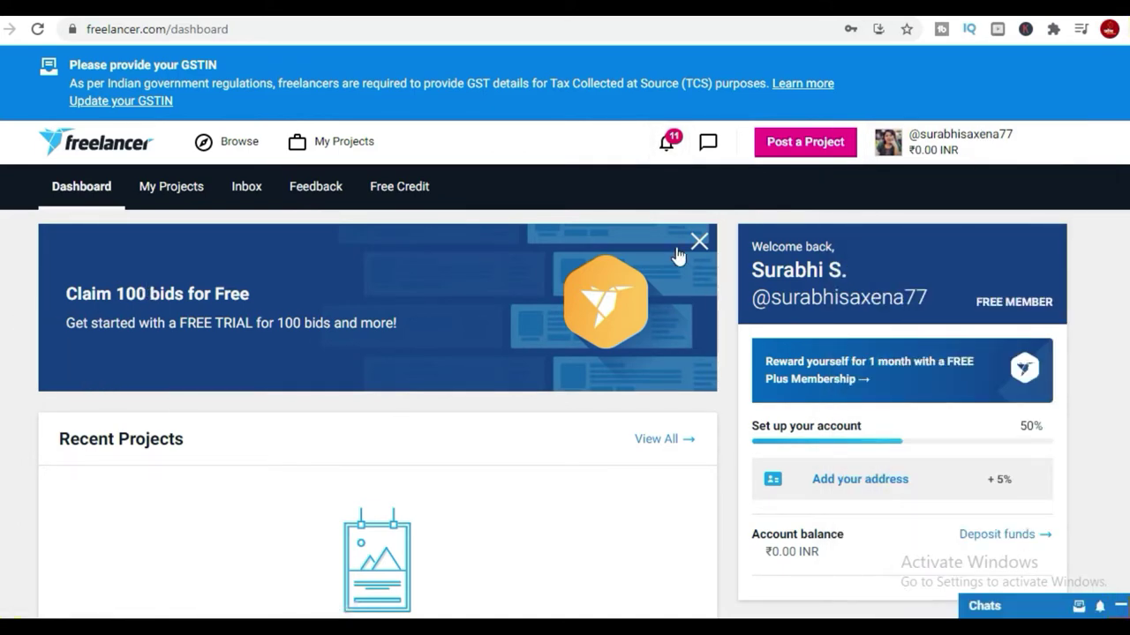
# Open the Claim 100 bids offer and highlight its free-month trial text.
pyautogui.click(200, 300)
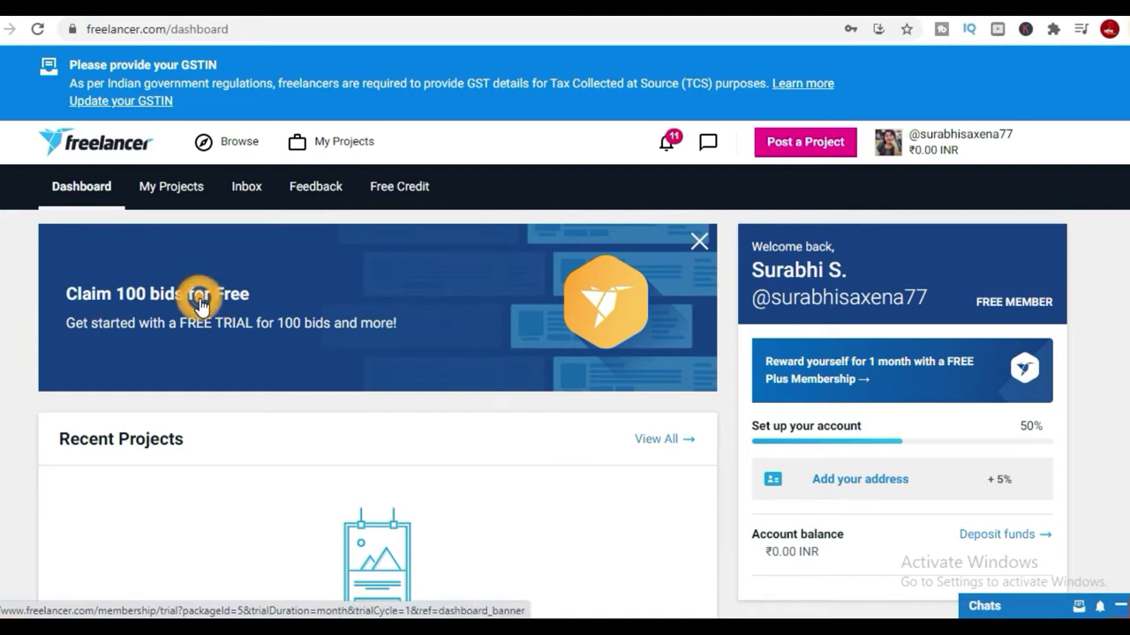
pyautogui.scroll(-1, 380, 511)
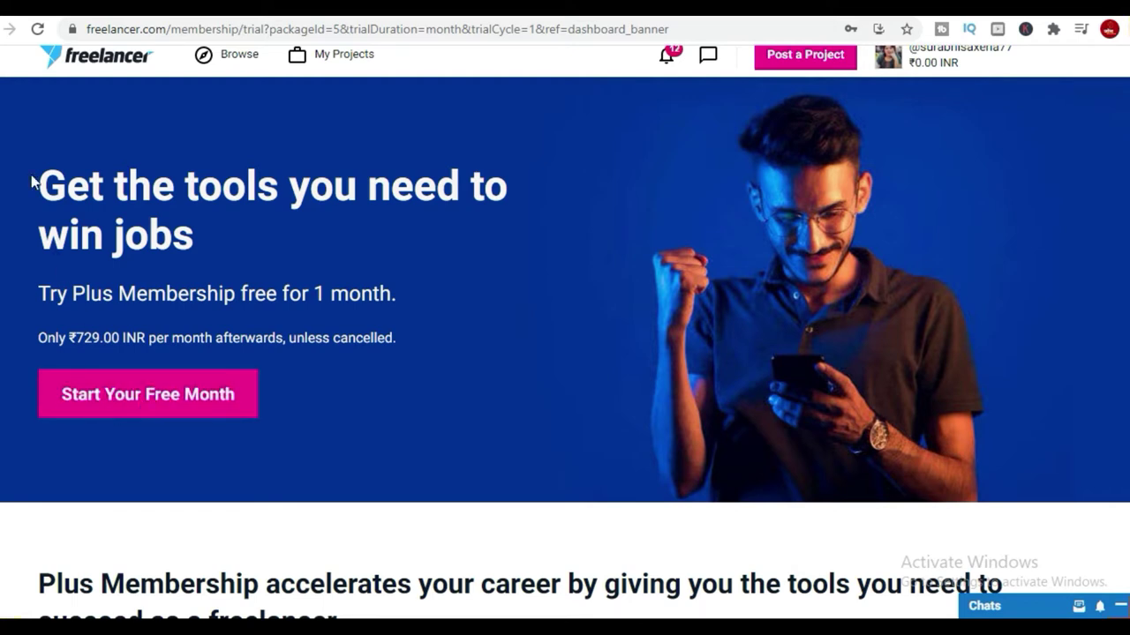
pyautogui.moveTo(29, 165); pyautogui.dragTo(590, 368)
pyautogui.moveTo(444, 386); pyautogui.dragTo(445, 310)
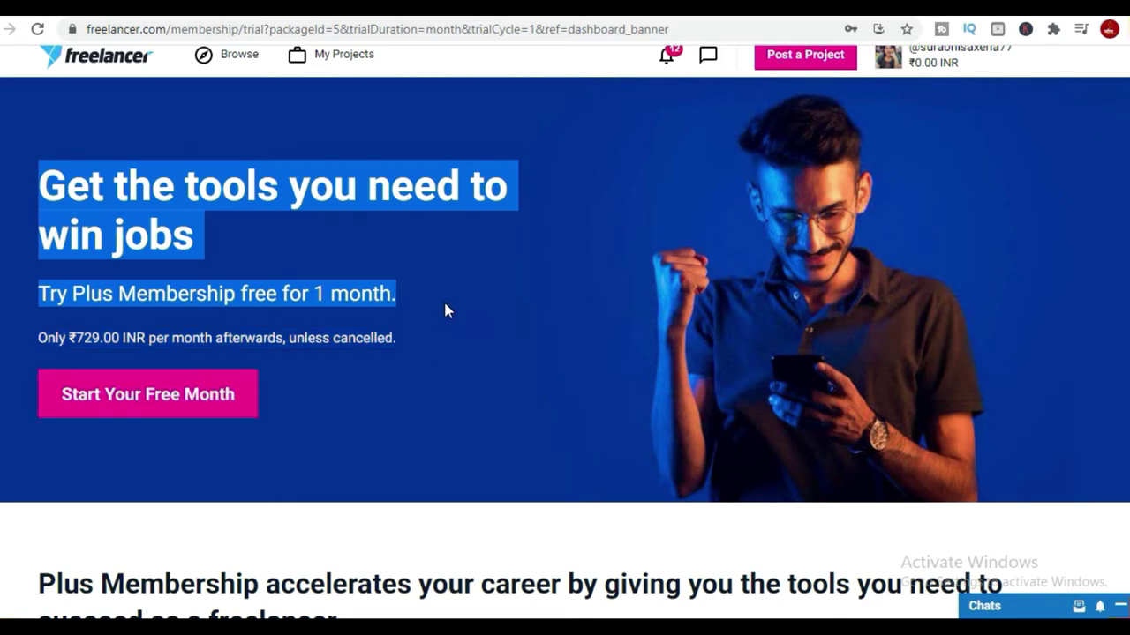
pyautogui.click(359, 392)
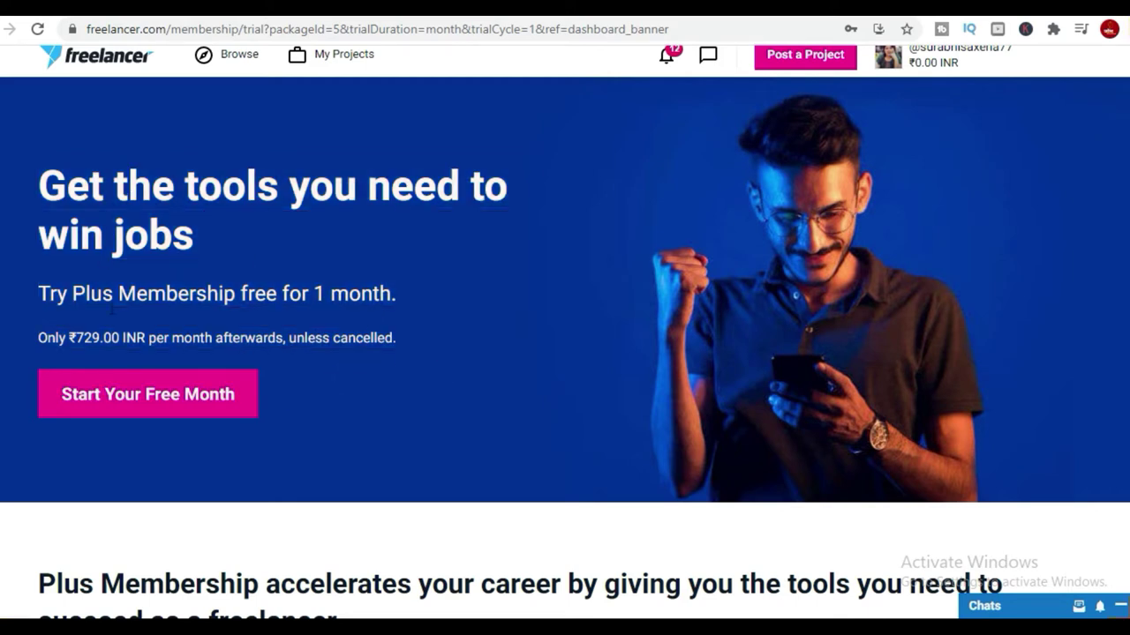
# Start the free Plus Membership month, view the payment method step, then return.
pyautogui.click(146, 396)
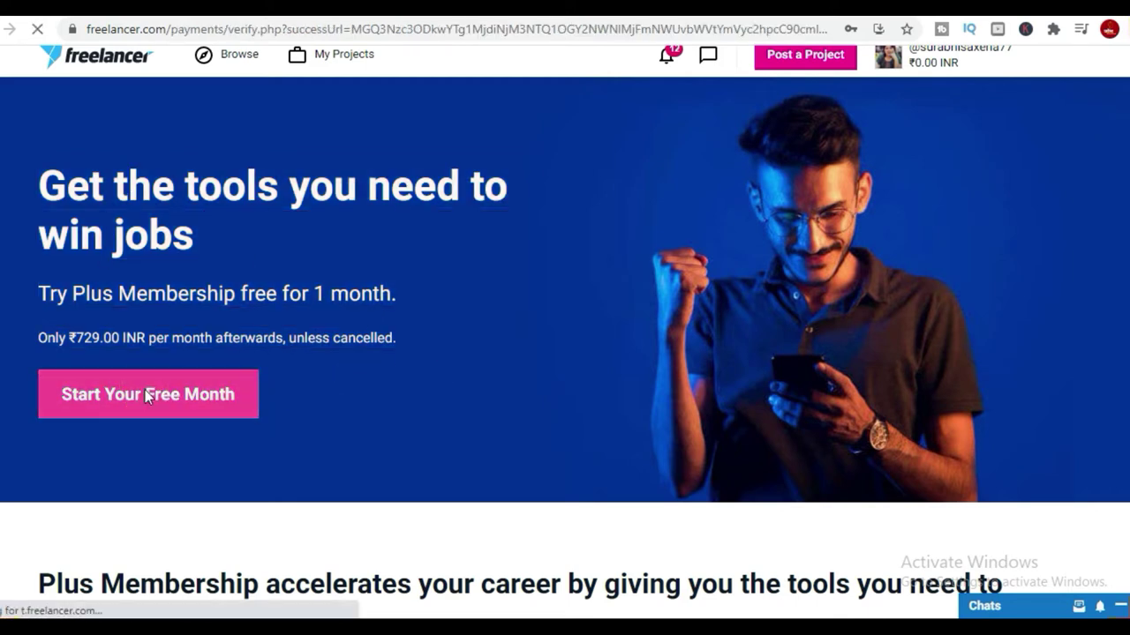
pyautogui.scroll(-4, 490, 310)
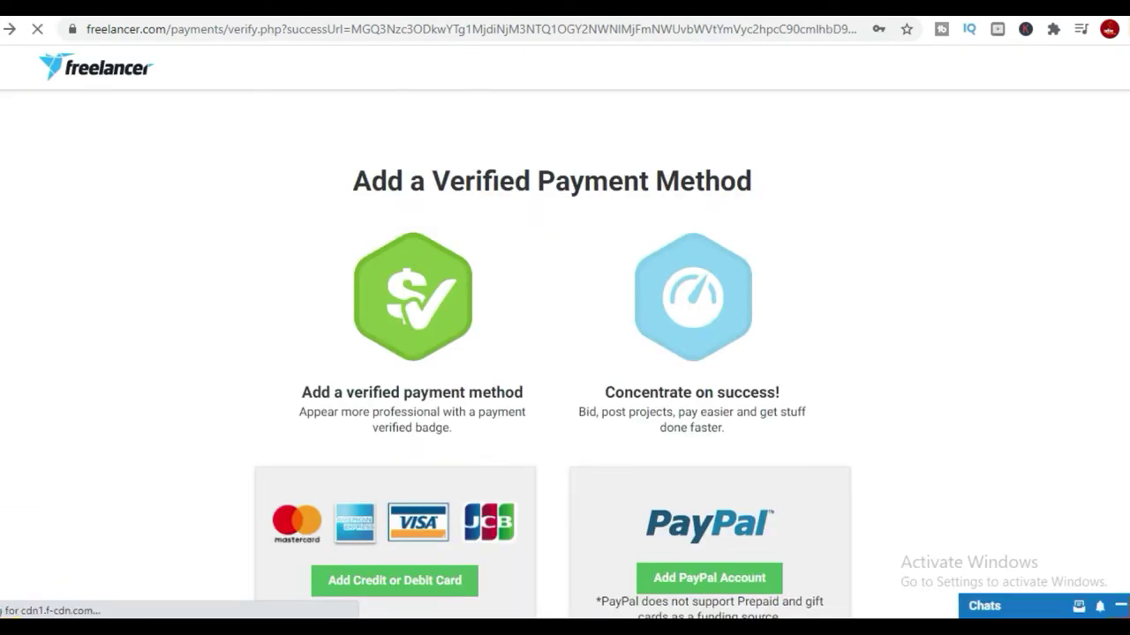
pyautogui.scroll(-1, 565, 353)
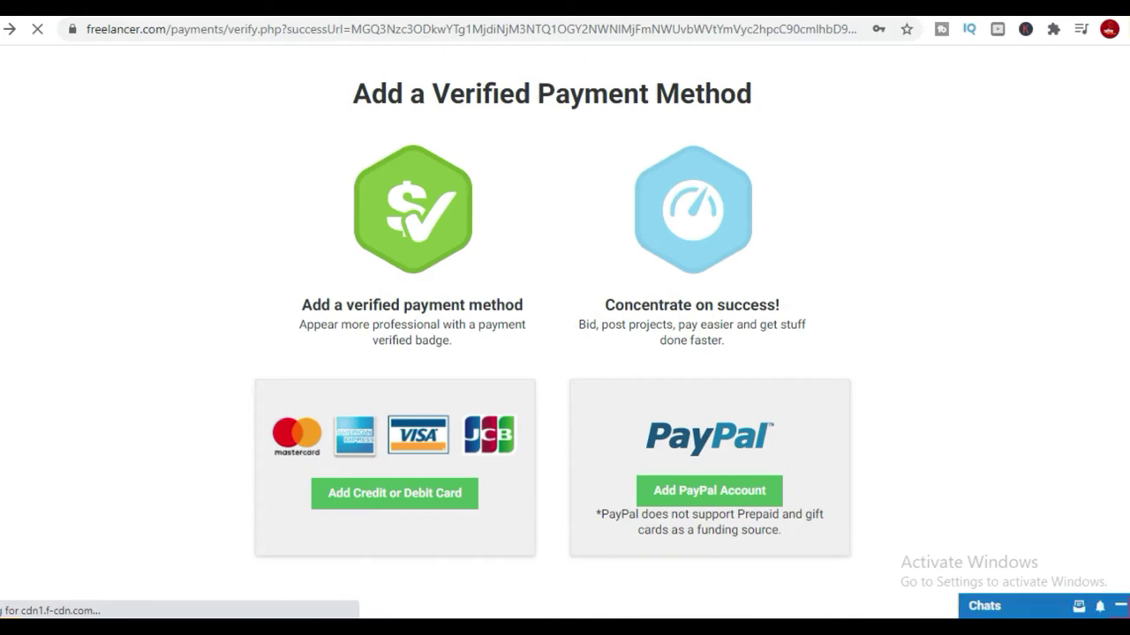
pyautogui.hotkey('alt', 'Left')
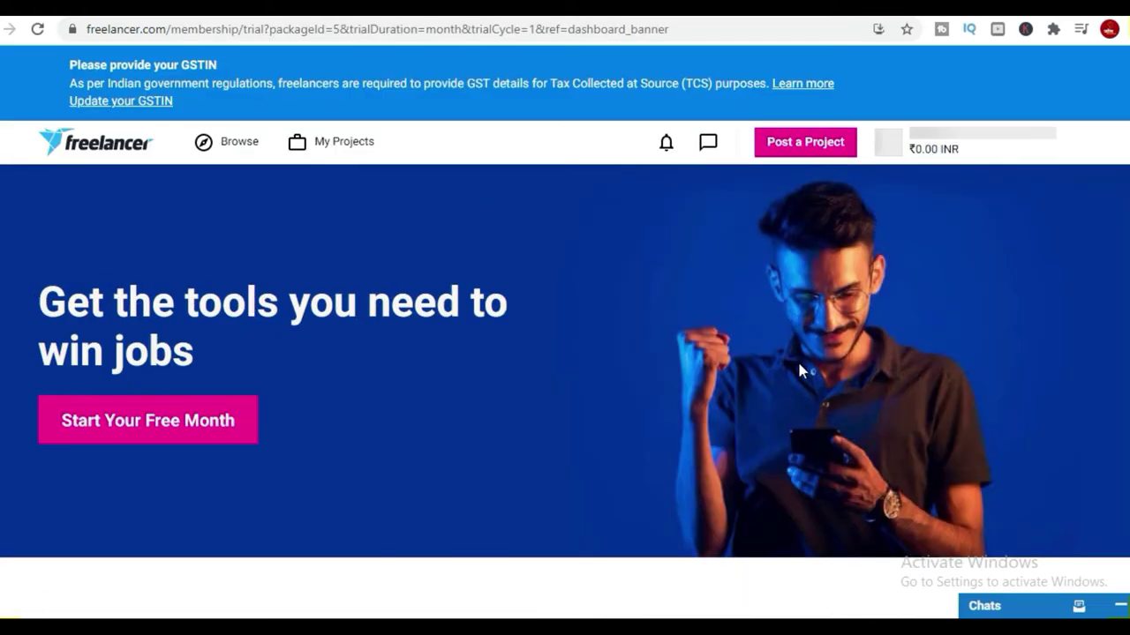
pyautogui.click(234, 143)
# Search 'youtube voice over' and open the 2D animation and 3D animator projects in new tabs.
pyautogui.click(325, 212)
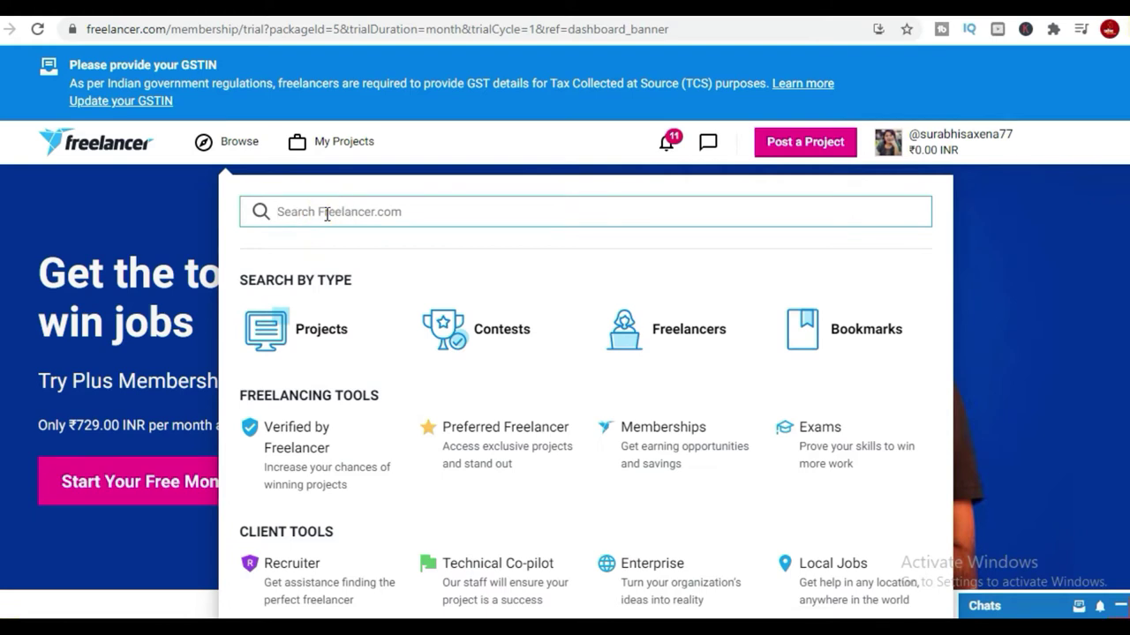
pyautogui.write('youtube voice ')
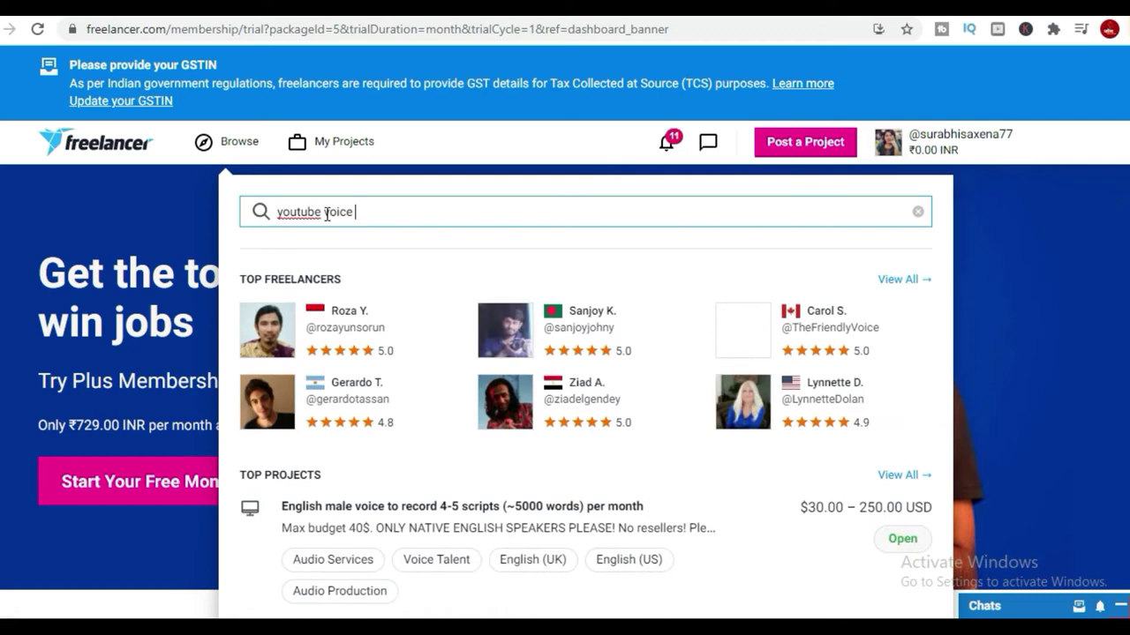
pyautogui.write('over')
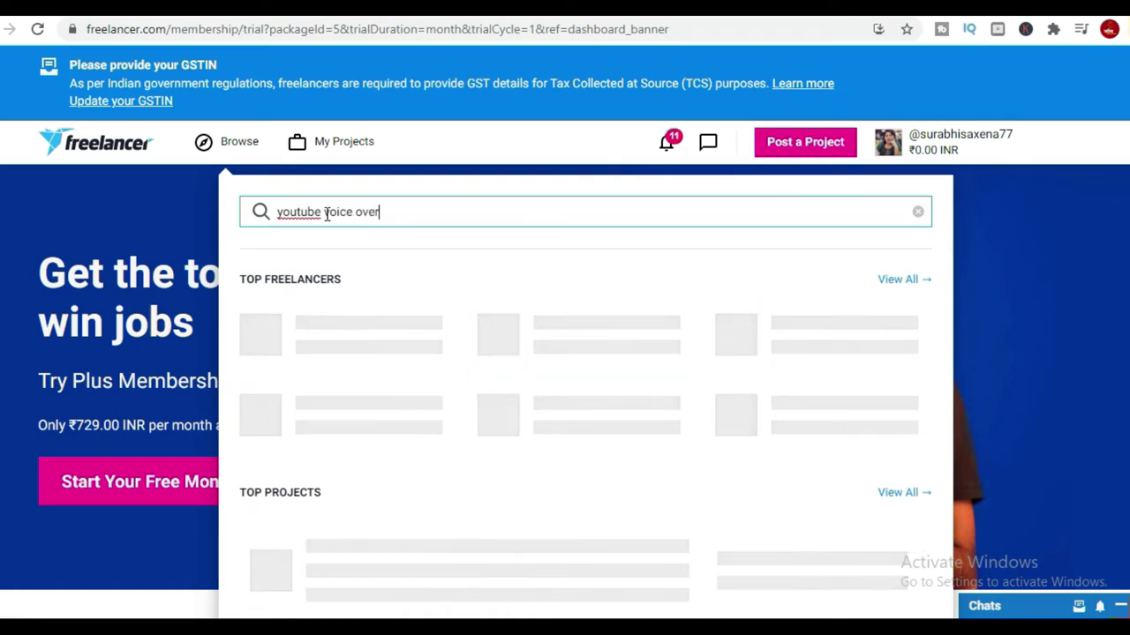
pyautogui.scroll(-3, 704, 432)
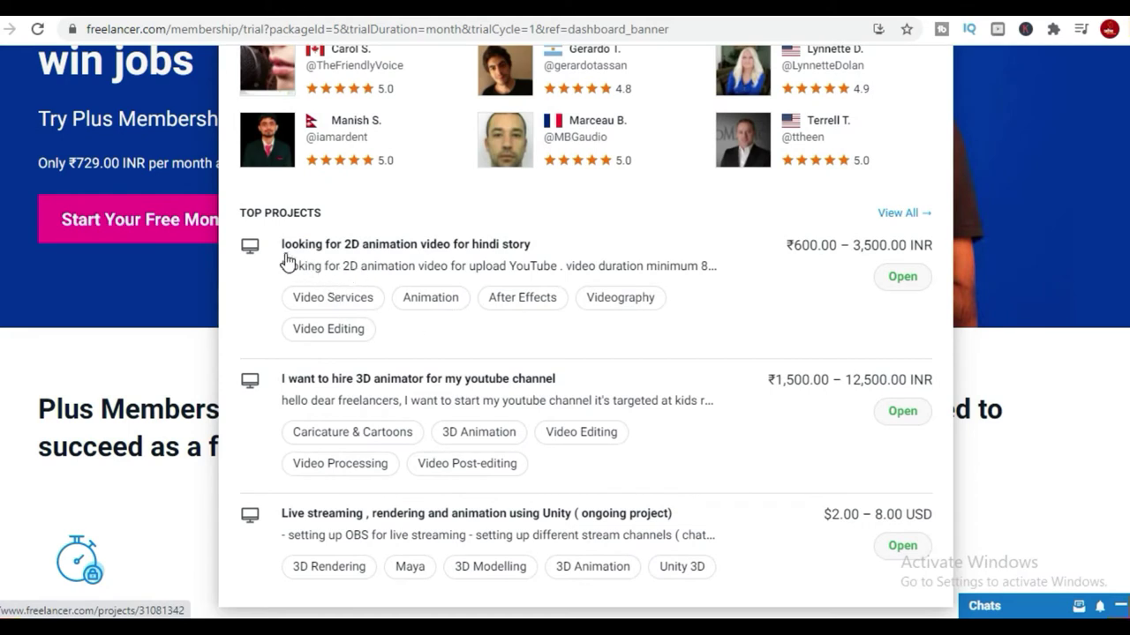
pyautogui.rightClick(481, 253)
pyautogui.click(556, 261)
pyautogui.rightClick(439, 379)
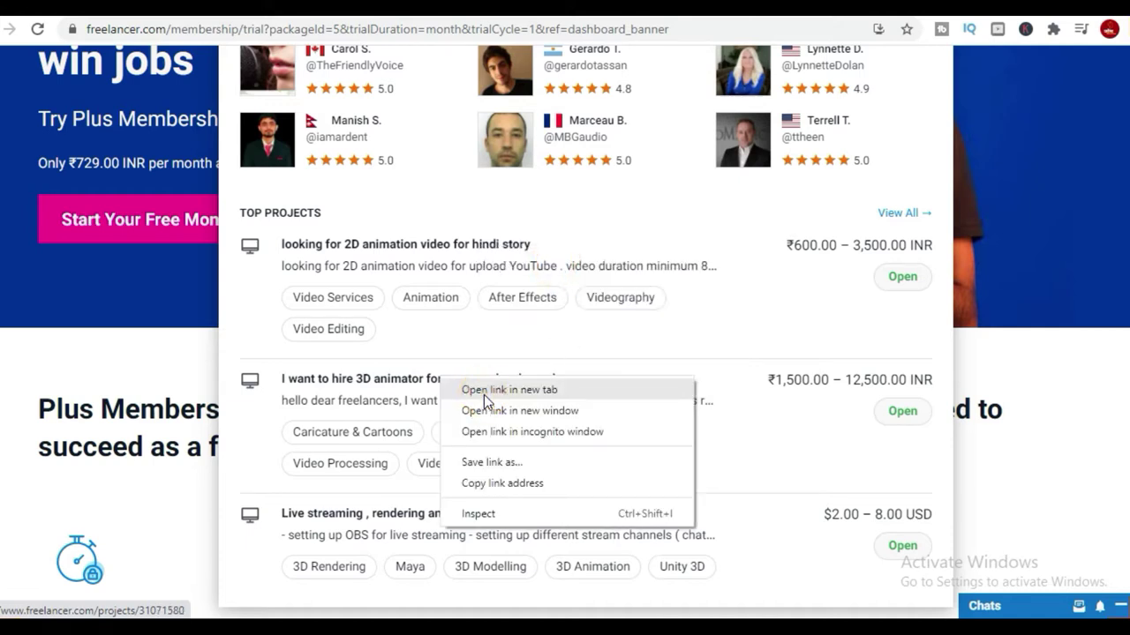
pyautogui.click(484, 394)
# Open one more project from the search results in a new tab.
pyautogui.scroll(-5, 596, 492)
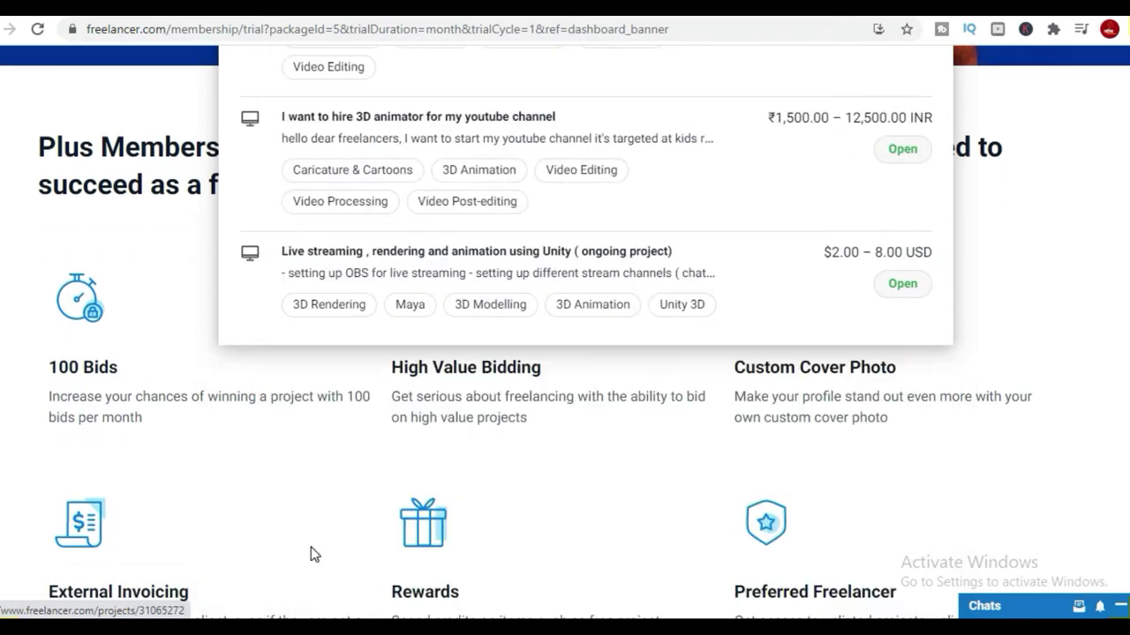
pyautogui.scroll(10, 556, 293)
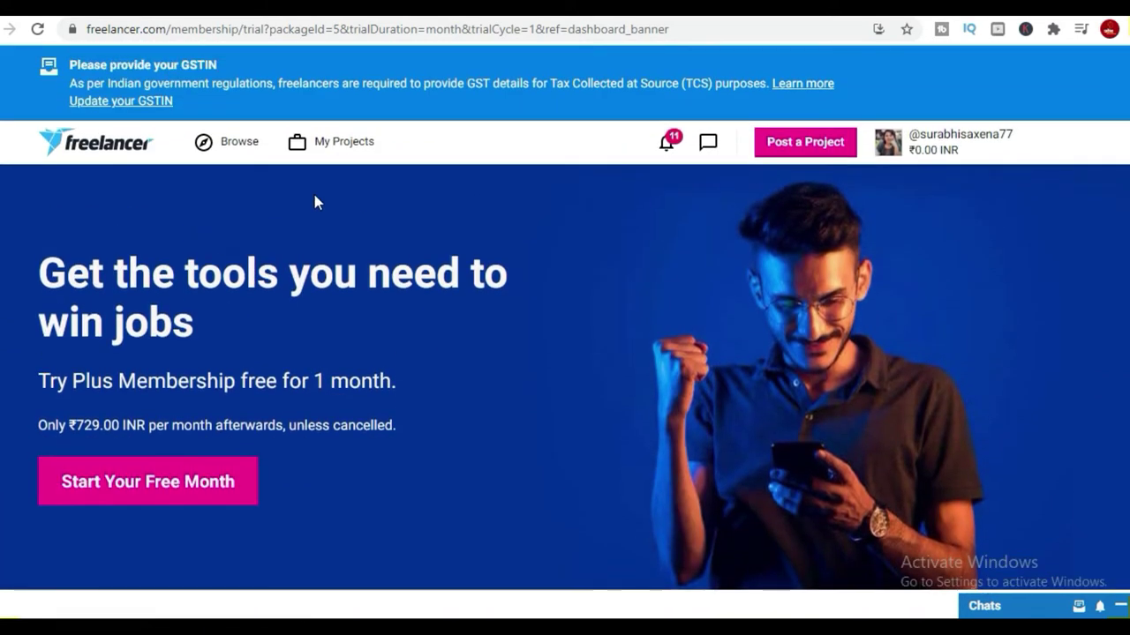
pyautogui.click(235, 141)
pyautogui.scroll(-6, 445, 405)
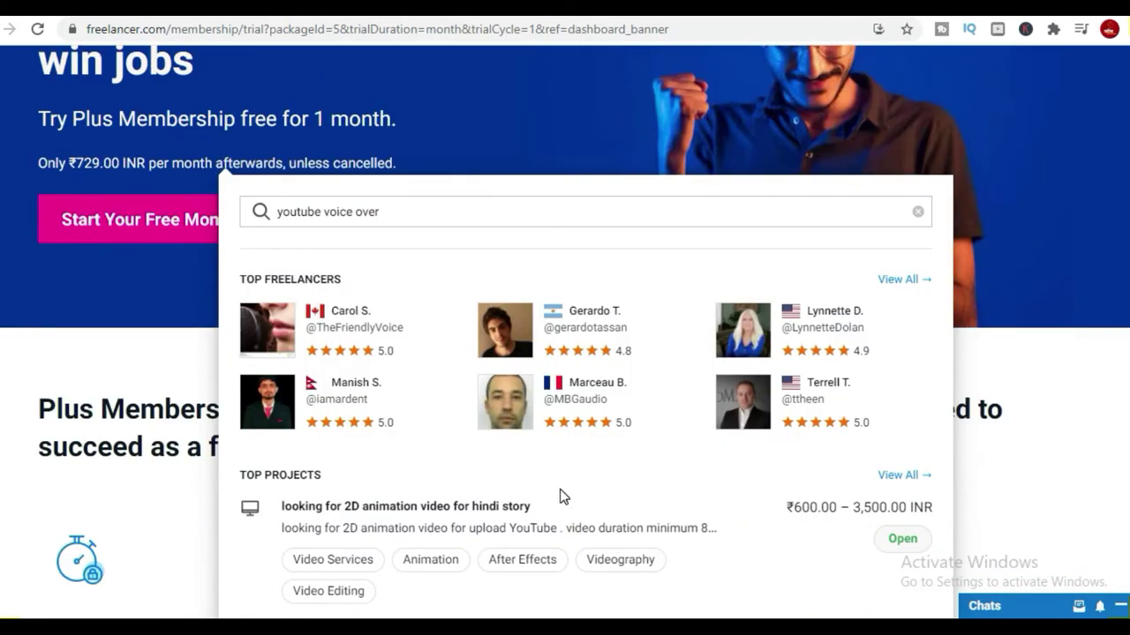
pyautogui.scroll(4, 223, 174)
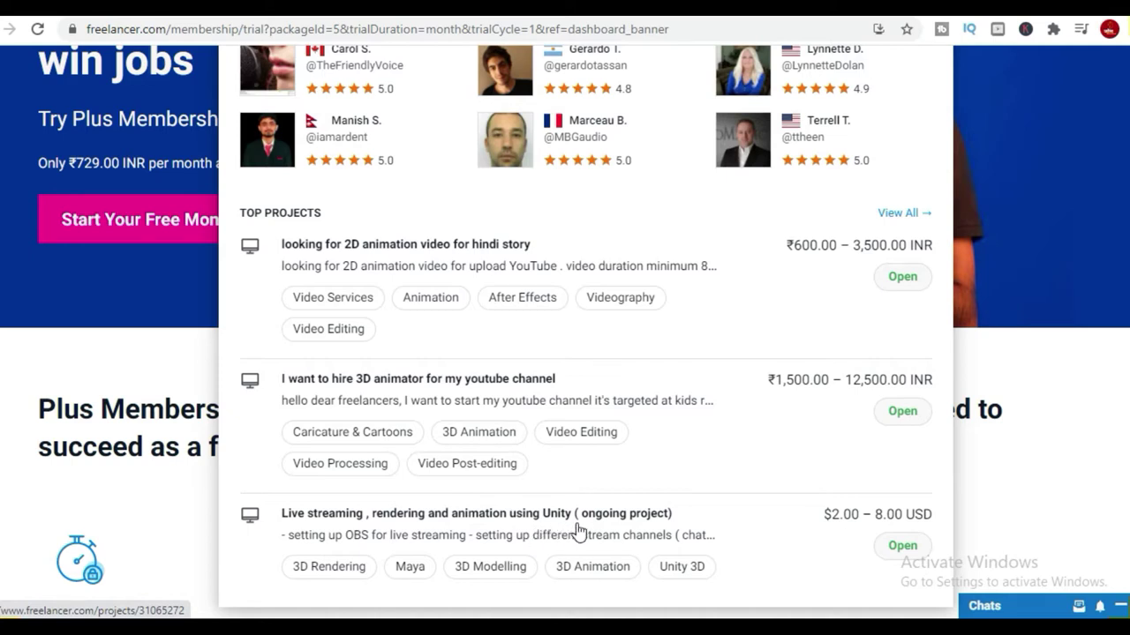
pyautogui.rightClick(638, 526)
pyautogui.click(714, 384)
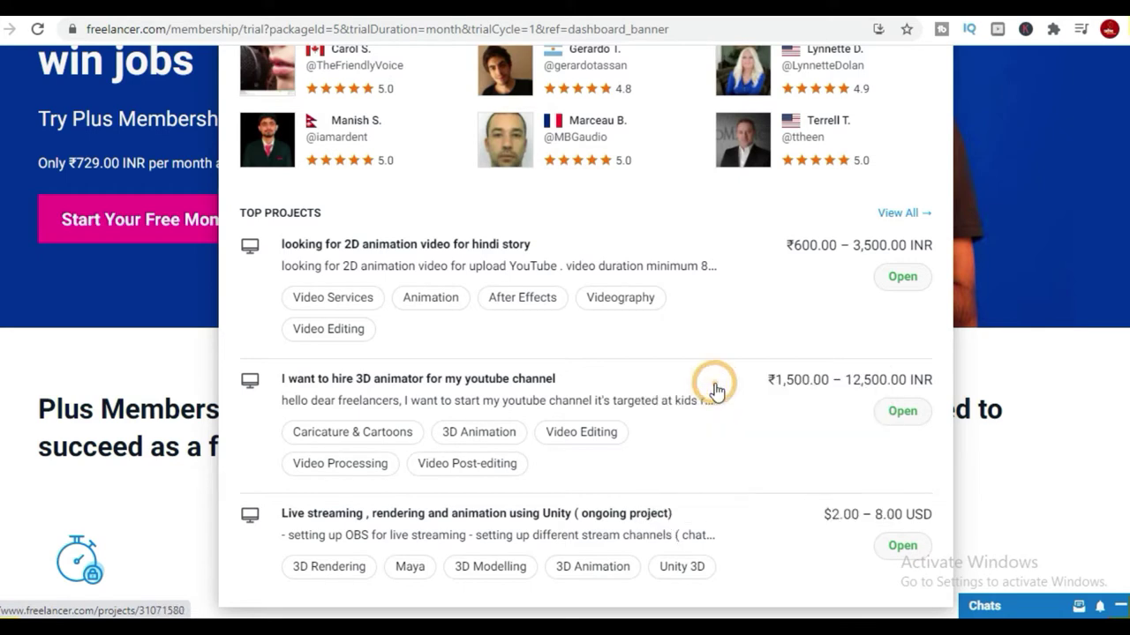
pyautogui.scroll(5, 716, 453)
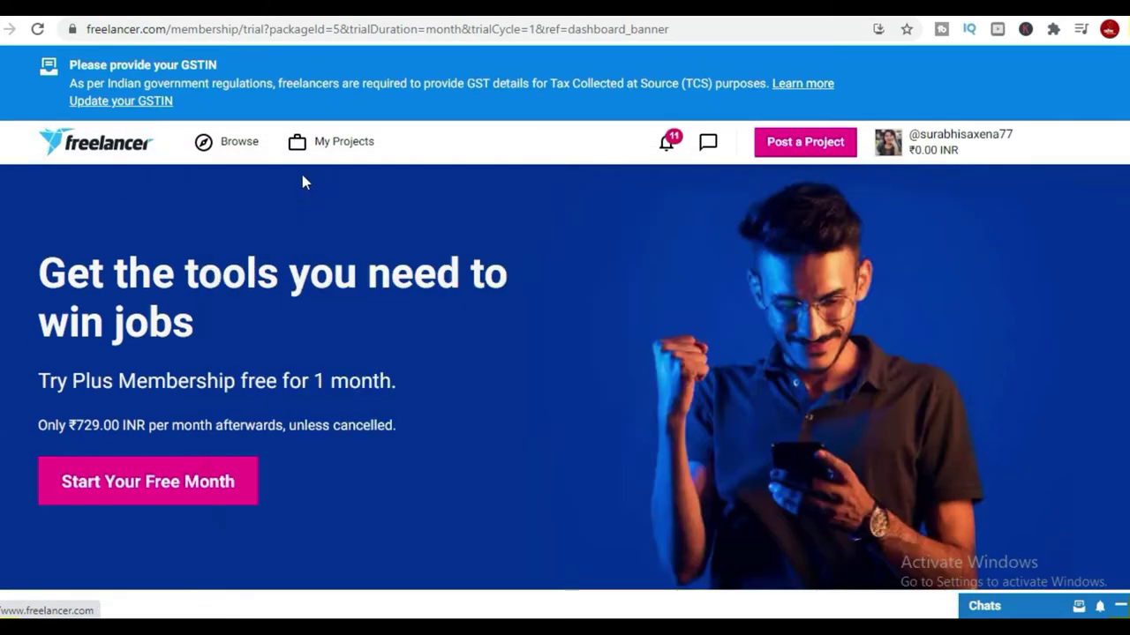
# Replace the search text with 'hindi writing' and scroll the results.
pyautogui.moveTo(253, 159)
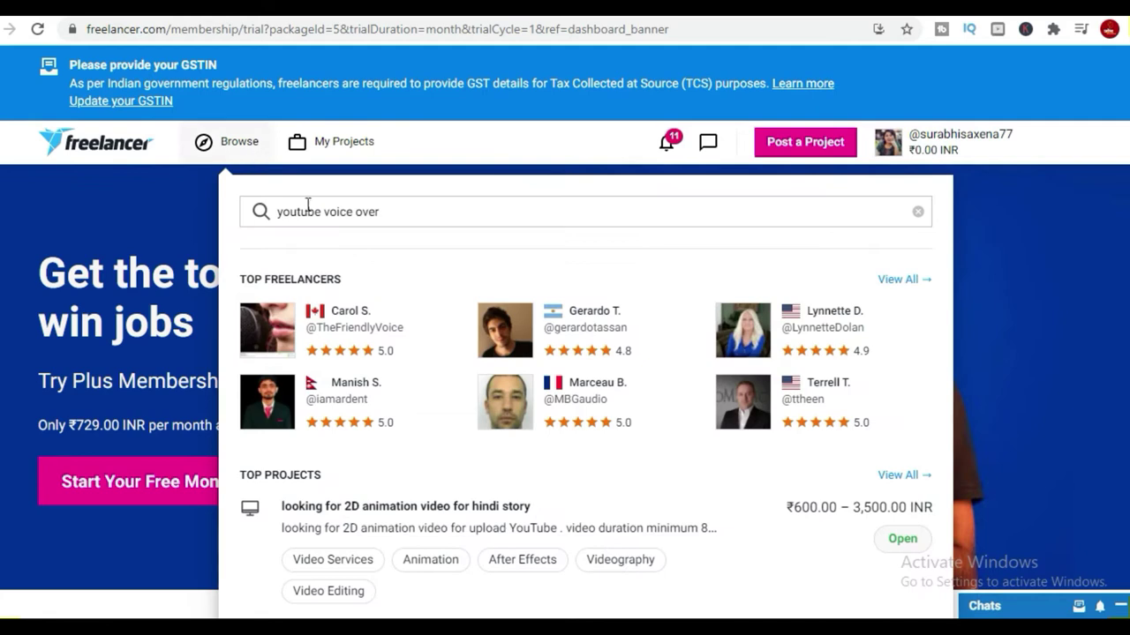
pyautogui.tripleClick(409, 214)
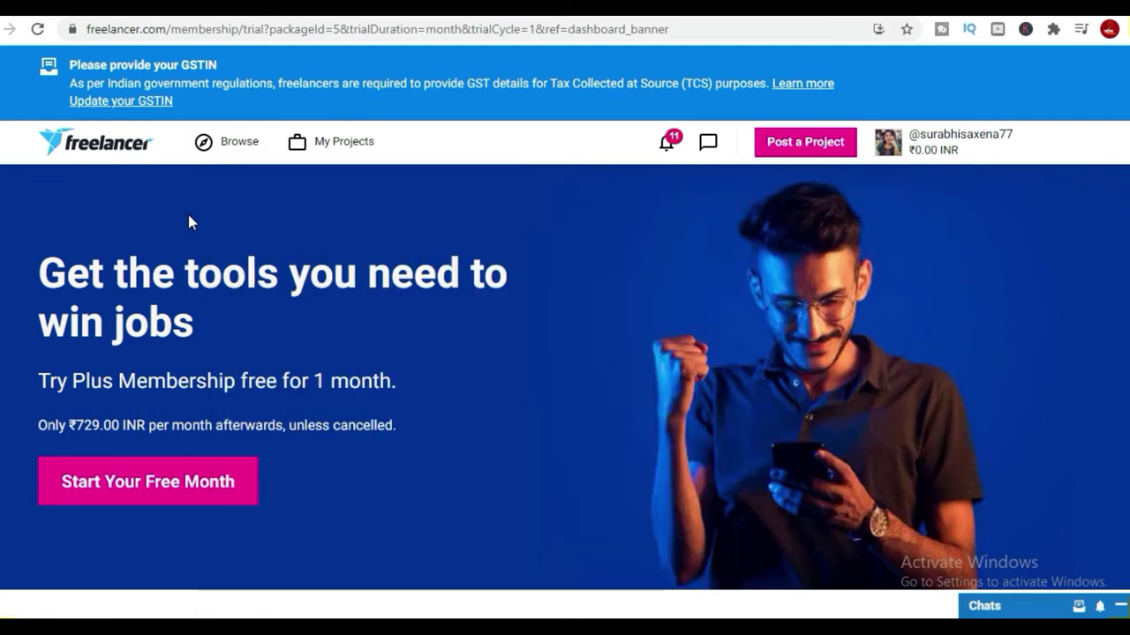
pyautogui.moveTo(231, 150)
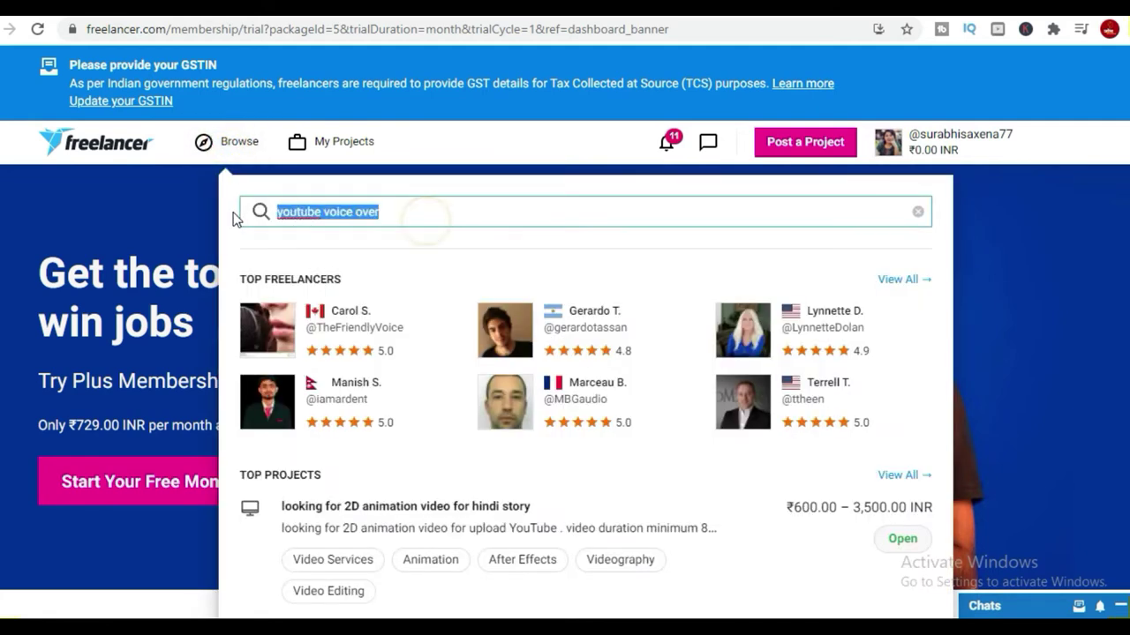
pyautogui.write('hi')
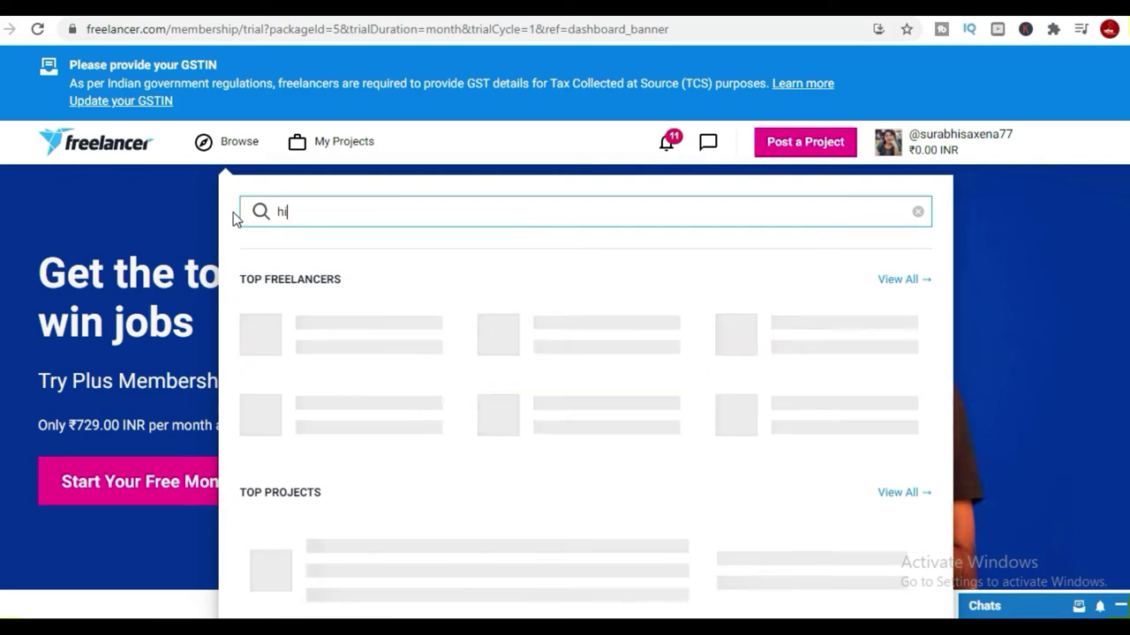
pyautogui.write('ndi writing')
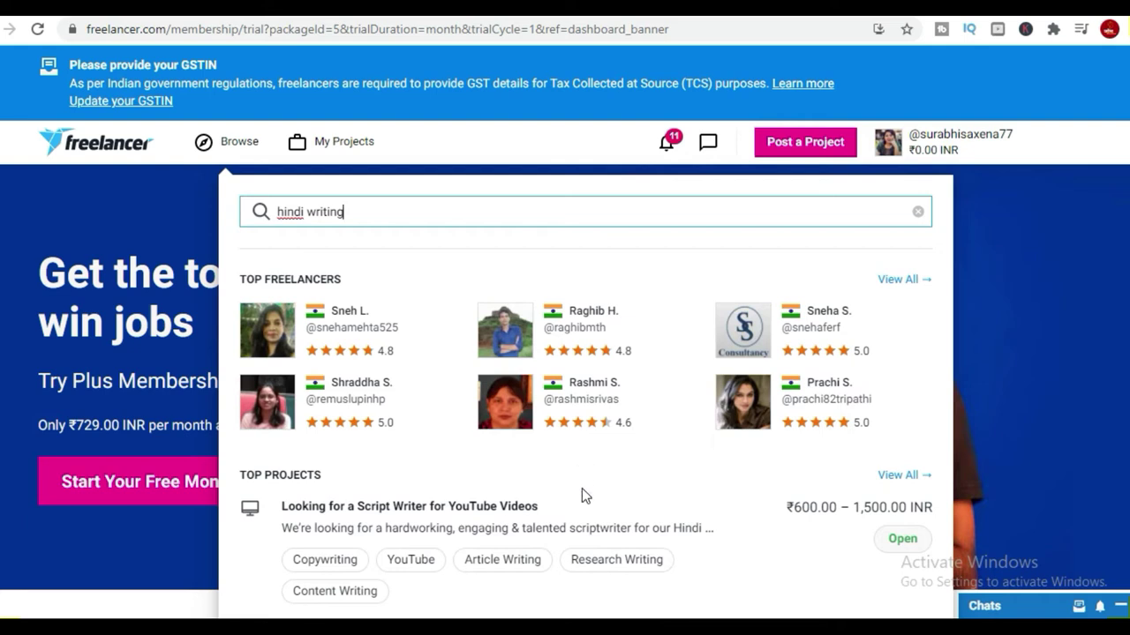
pyautogui.scroll(-1, 618, 538)
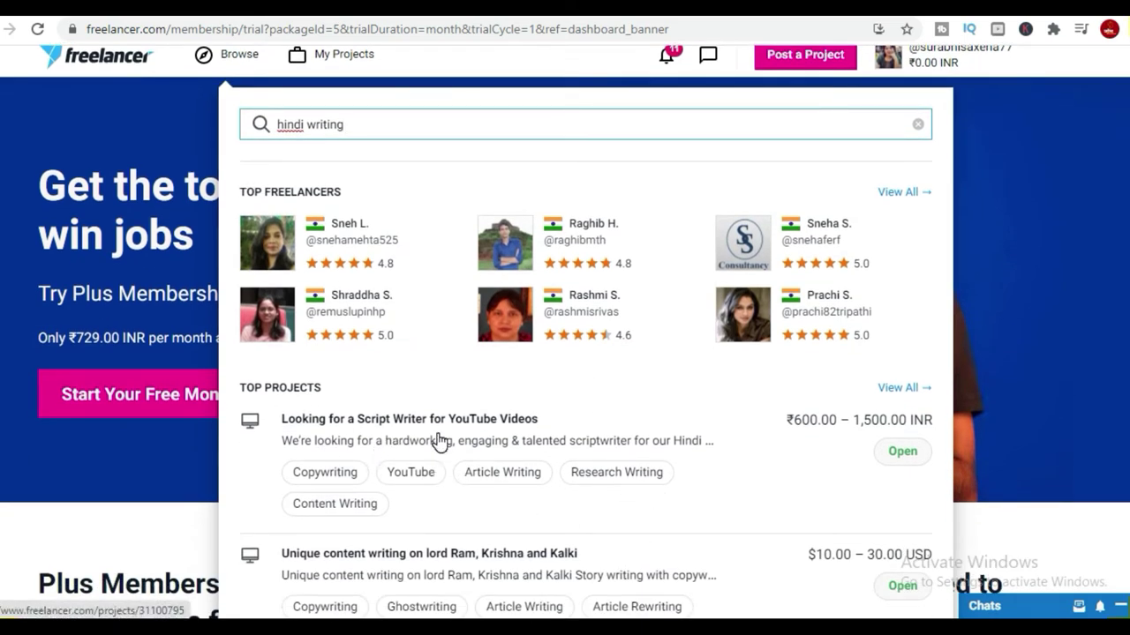
# Open the YouTube script-writer and lord Ram writing projects in separate tabs.
pyautogui.rightClick(503, 432)
pyautogui.click(549, 439)
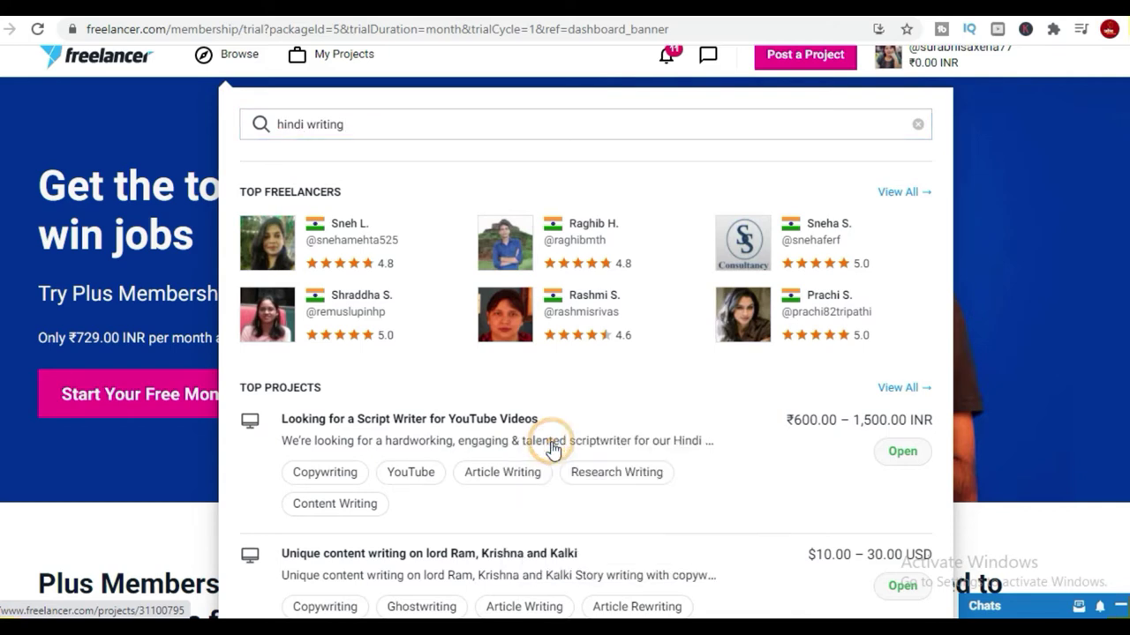
pyautogui.scroll(-3, 550, 448)
pyautogui.scroll(3, 348, 302)
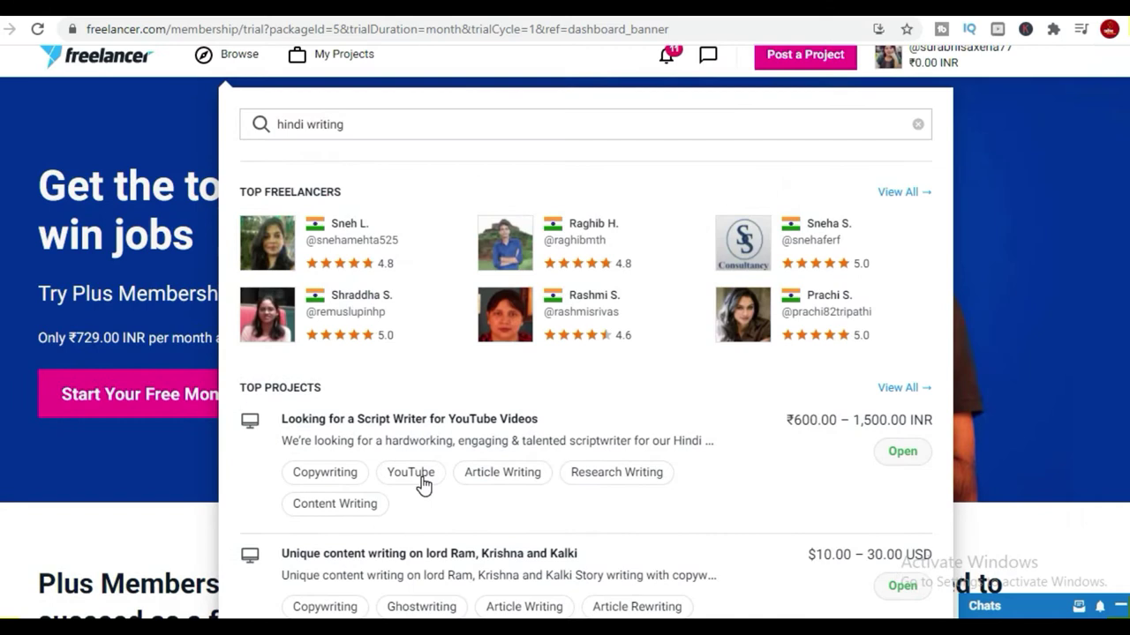
pyautogui.rightClick(553, 562)
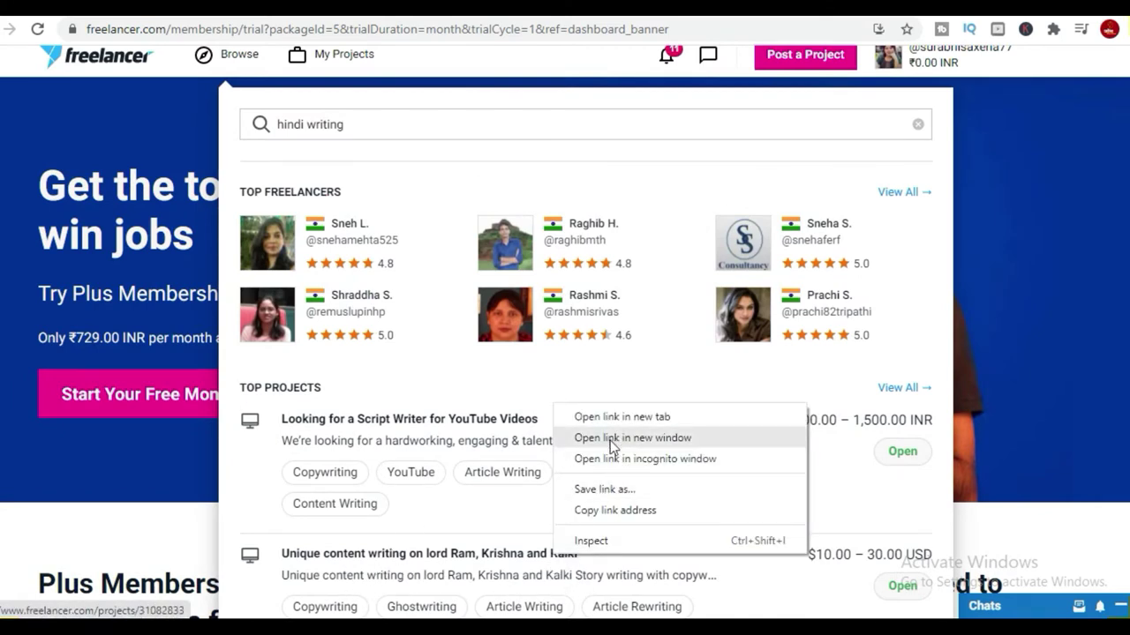
pyautogui.click(577, 422)
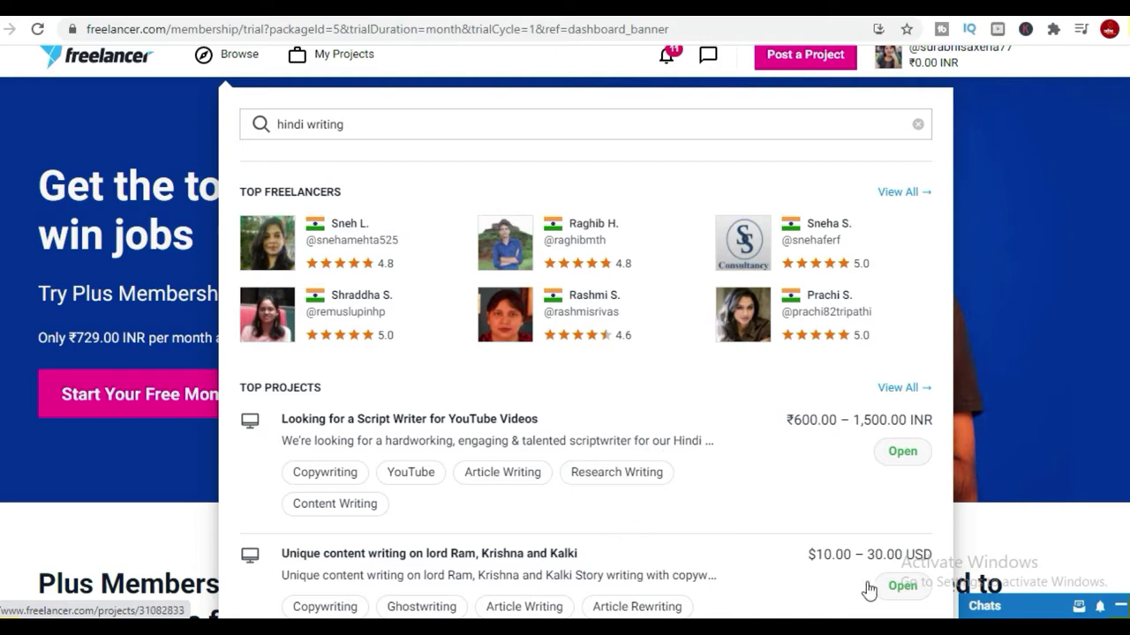
pyautogui.scroll(1, 825, 499)
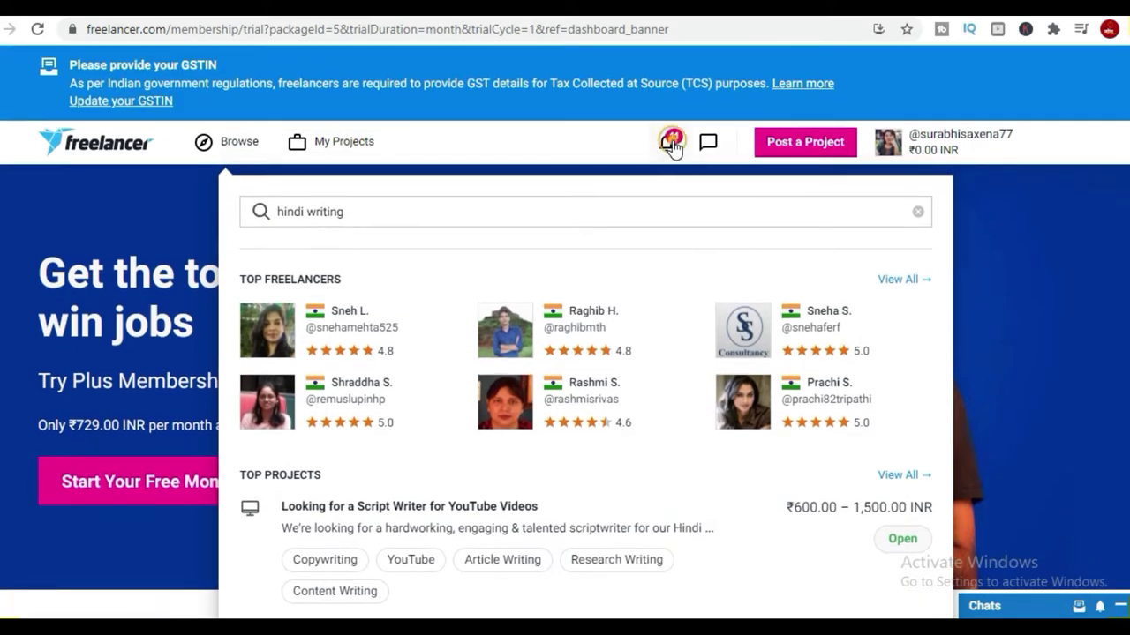
# Open the DOCUMENT Writer Needed project from recent updates and scroll to Place a Bid.
pyautogui.click(671, 144)
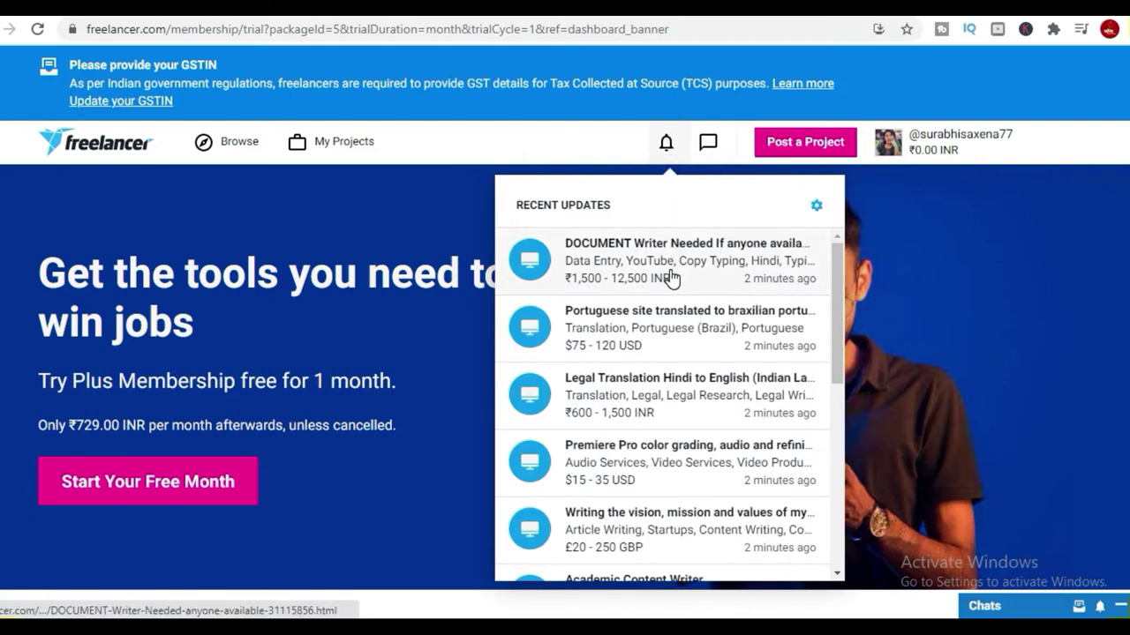
pyautogui.click(605, 280)
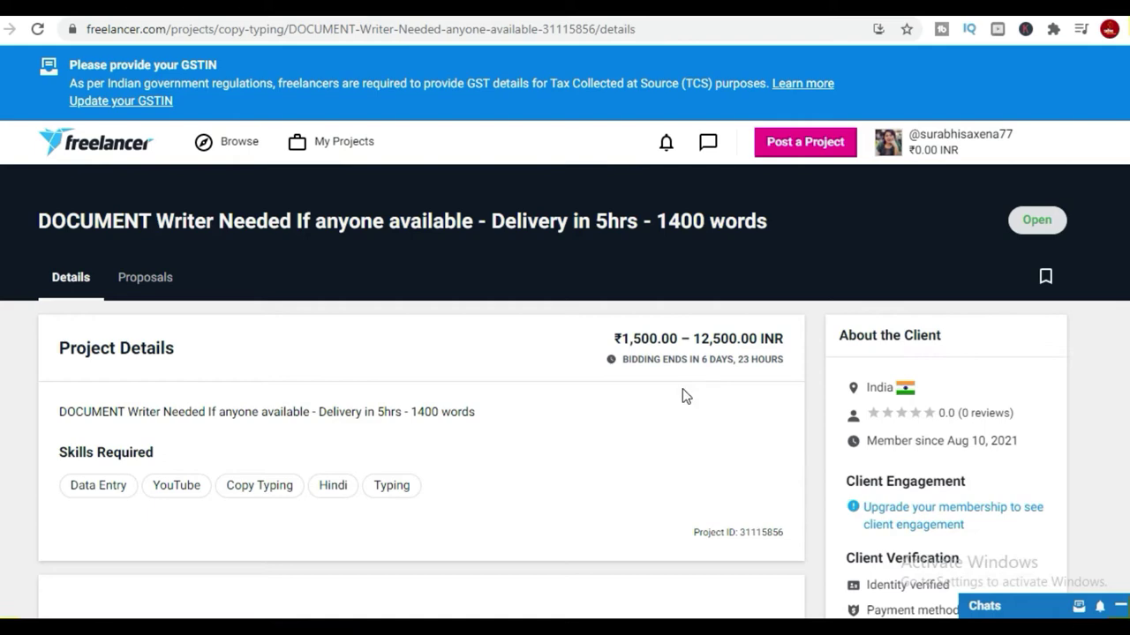
pyautogui.scroll(-3, 679, 397)
pyautogui.scroll(-10, 666, 472)
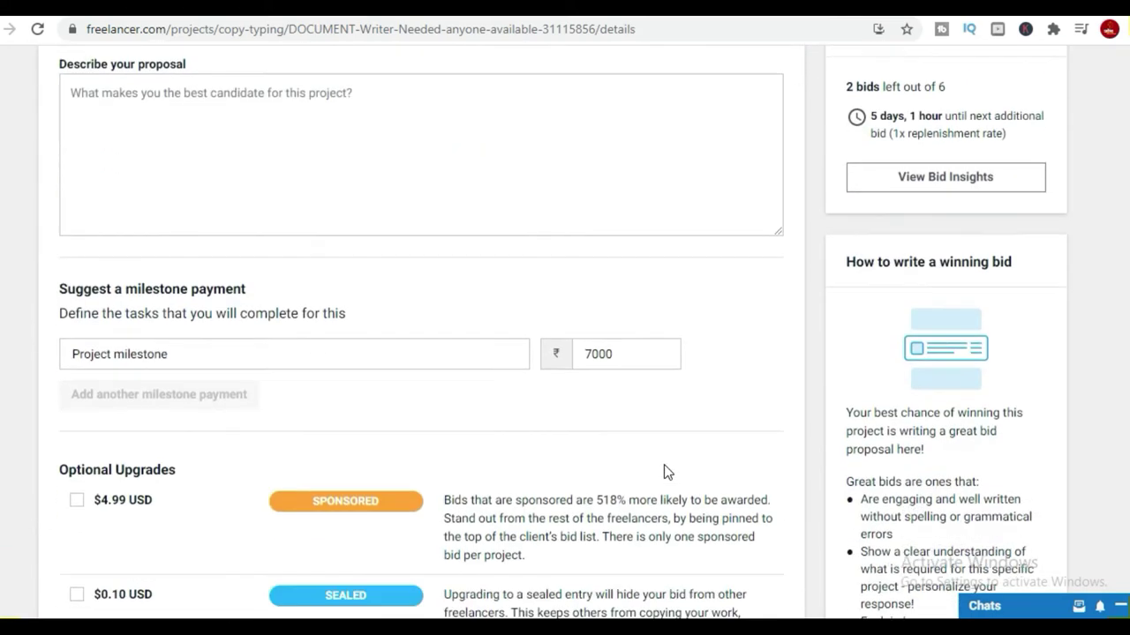
pyautogui.scroll(15, 644, 441)
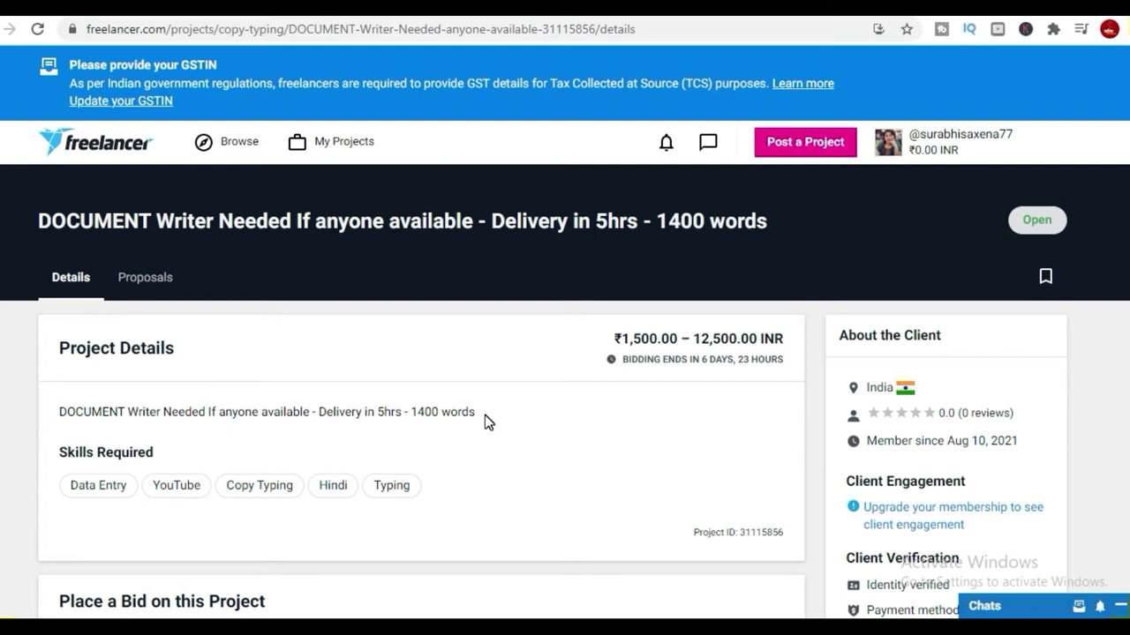
pyautogui.scroll(-9, 724, 459)
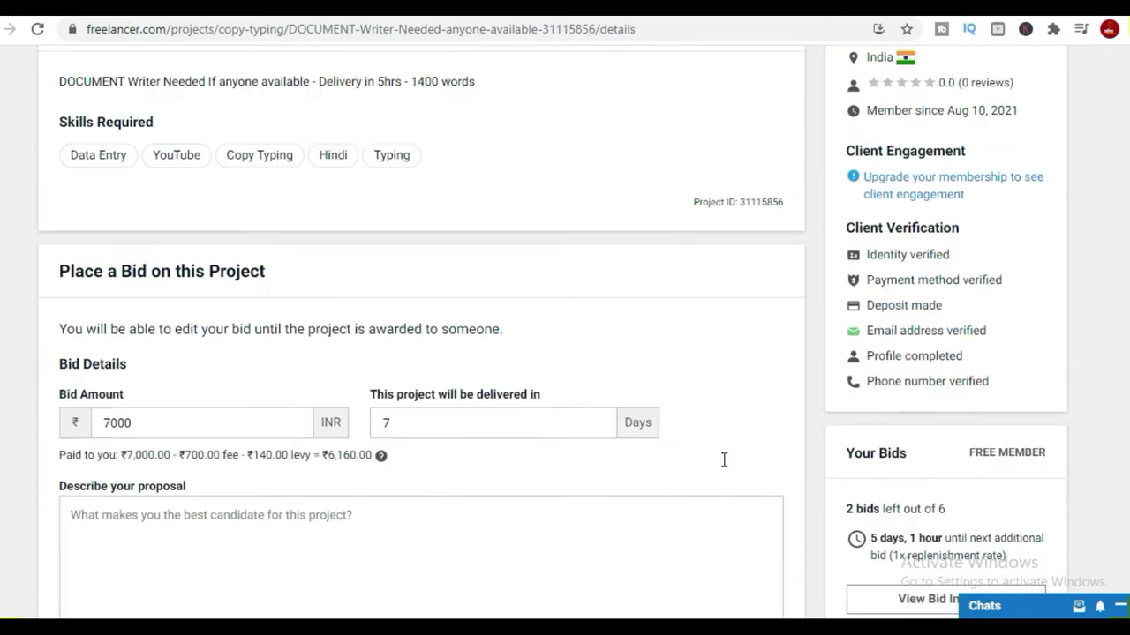
pyautogui.scroll(-5, 723, 474)
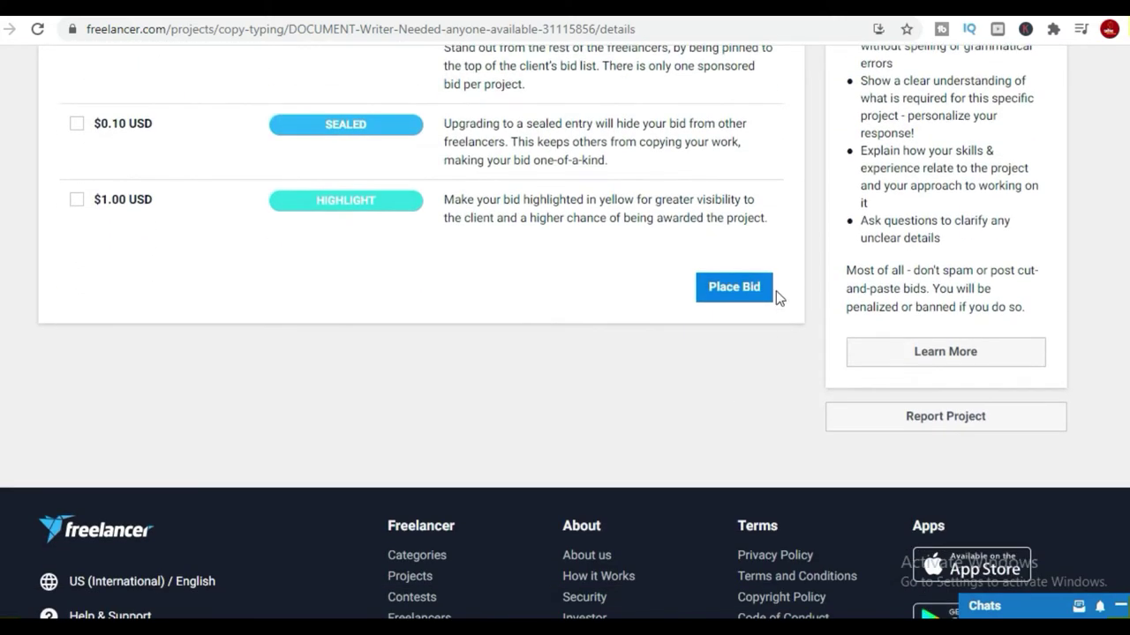
pyautogui.scroll(12, 399, 322)
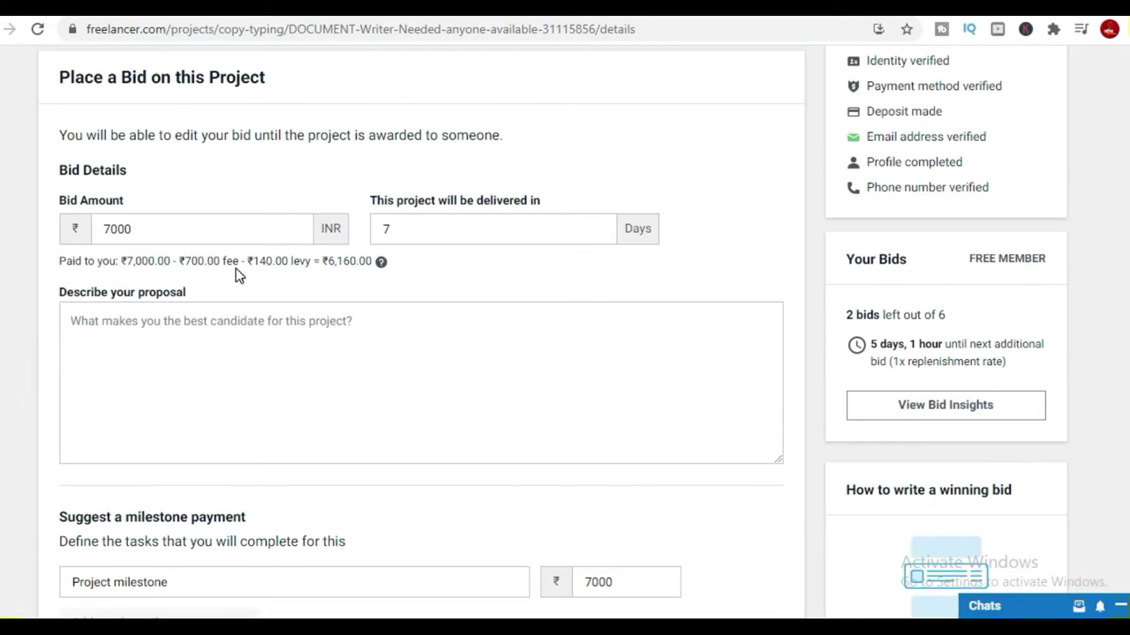
pyautogui.scroll(5, 111, 274)
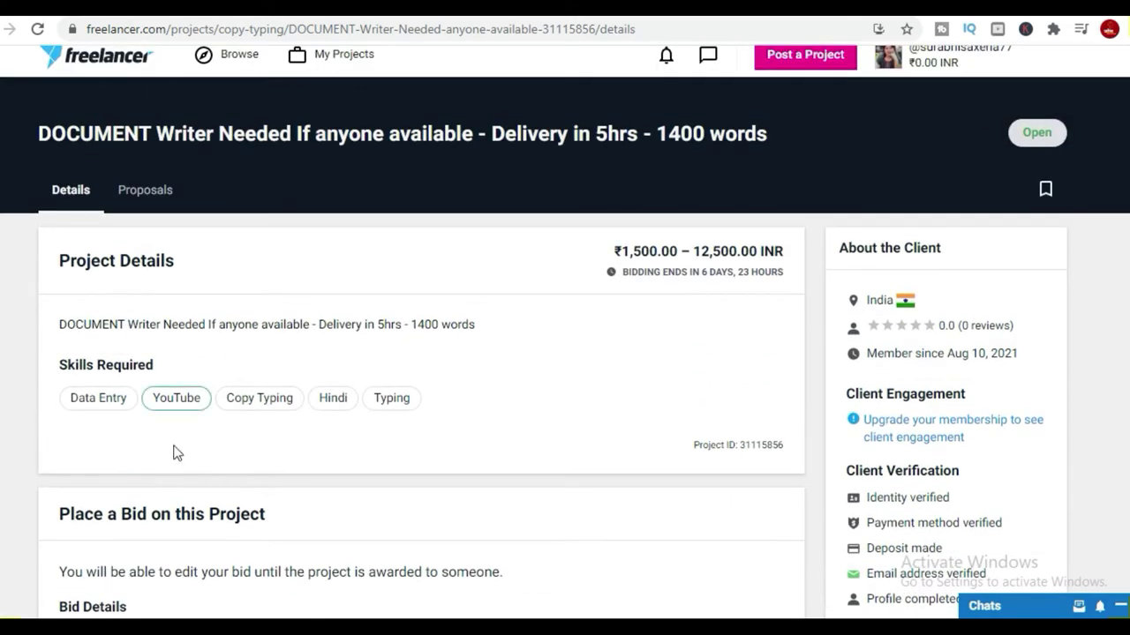
pyautogui.scroll(-3, 179, 453)
pyautogui.scroll(-2, 179, 453)
# Fill the bid with 7000 INR, 7 delivery days, and begin the proposal.
pyautogui.click(165, 320)
pyautogui.click(475, 313)
pyautogui.click(239, 423)
pyautogui.scroll(-2, 239, 423)
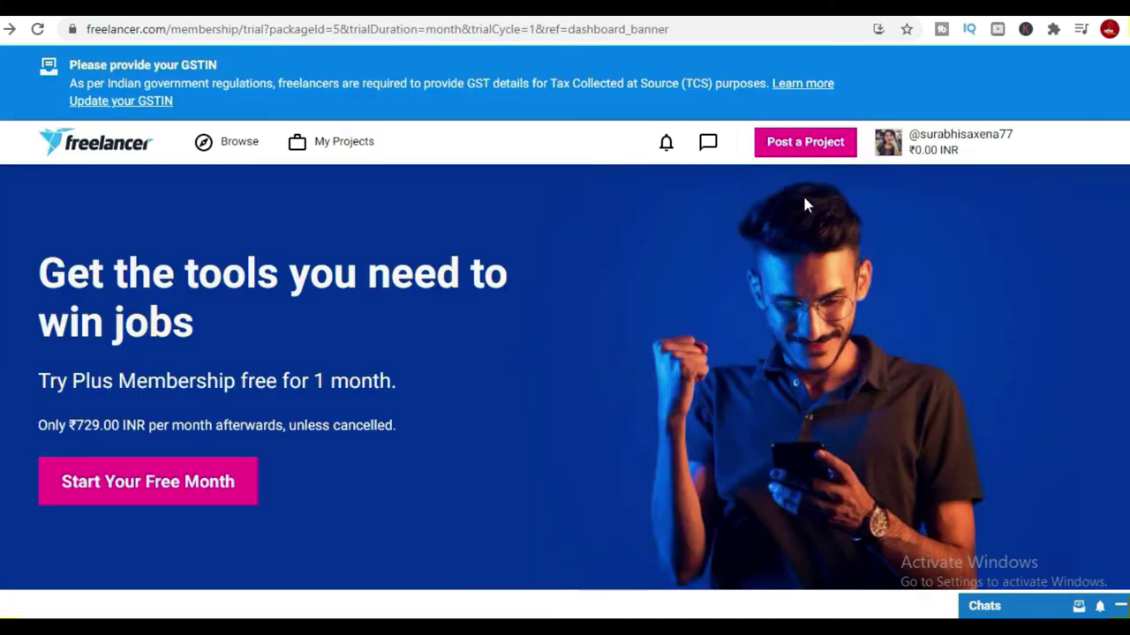
pyautogui.click(667, 144)
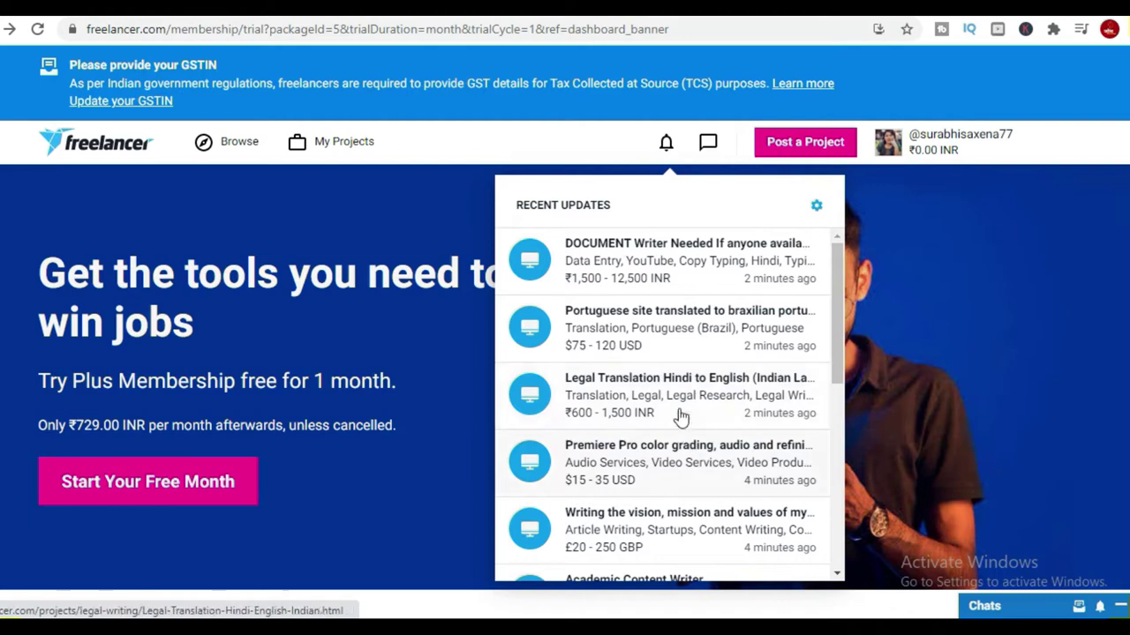
# Scroll Recent Updates down to the 'hindi voice over artist needed' invitation.
pyautogui.scroll(-2, 681, 417)
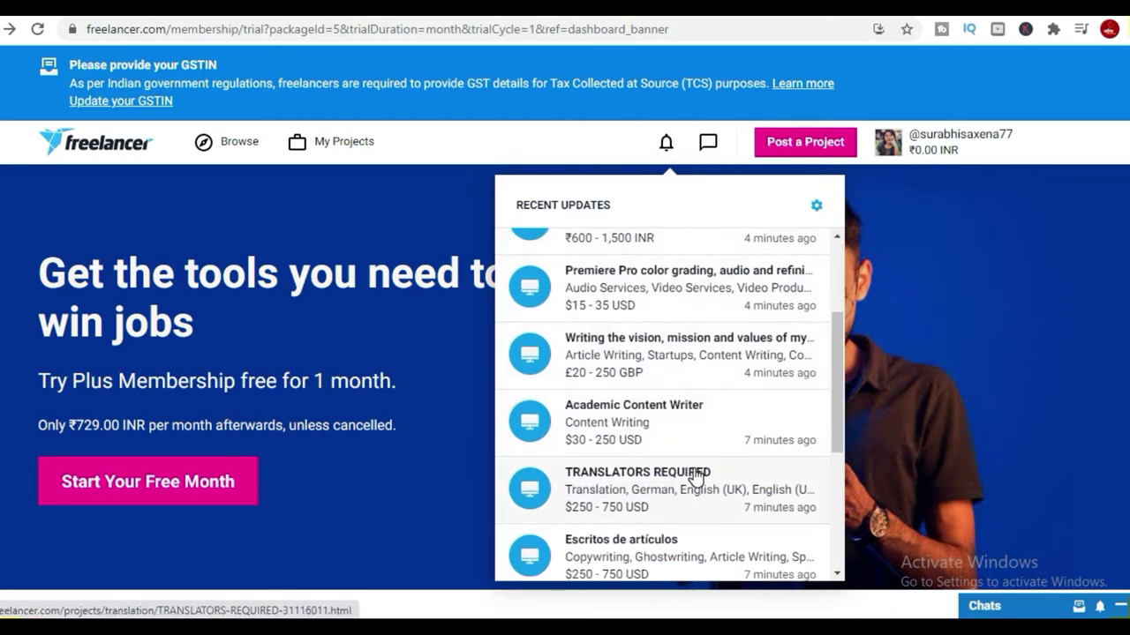
pyautogui.scroll(-3, 698, 475)
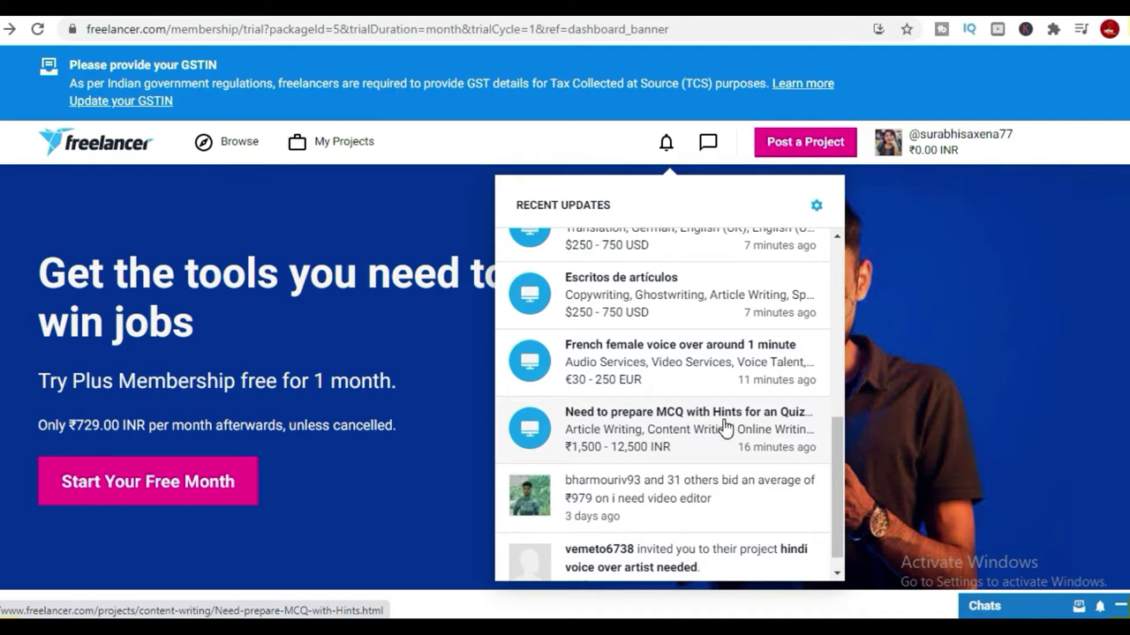
pyautogui.scroll(-1, 788, 432)
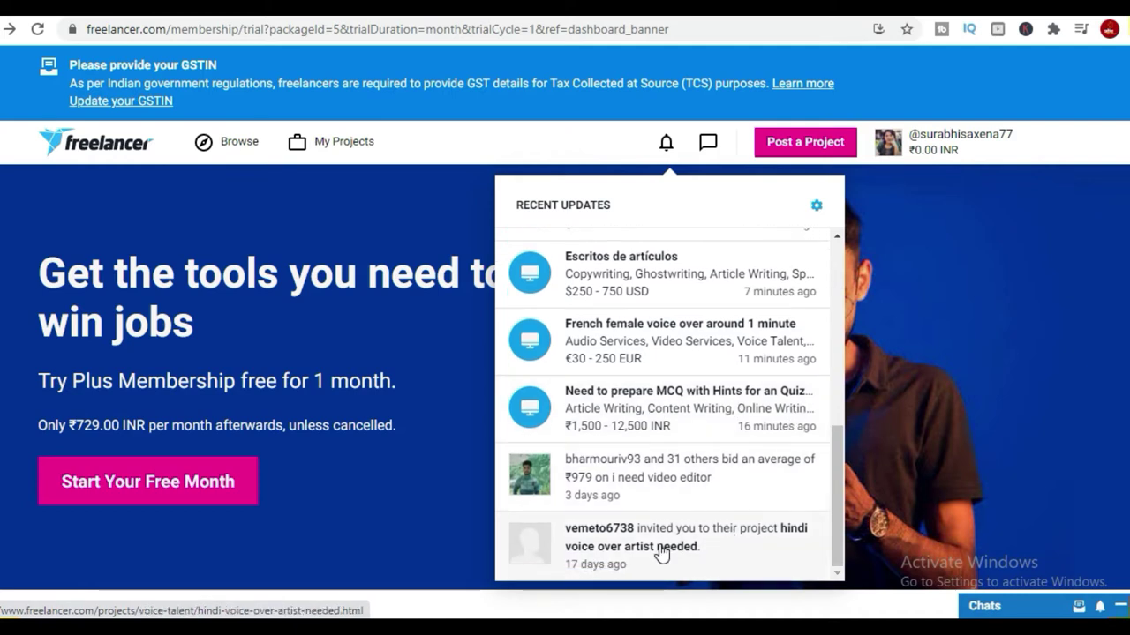
# Open the hindi voice over artist invitation project and scroll its page.
pyautogui.click(724, 544)
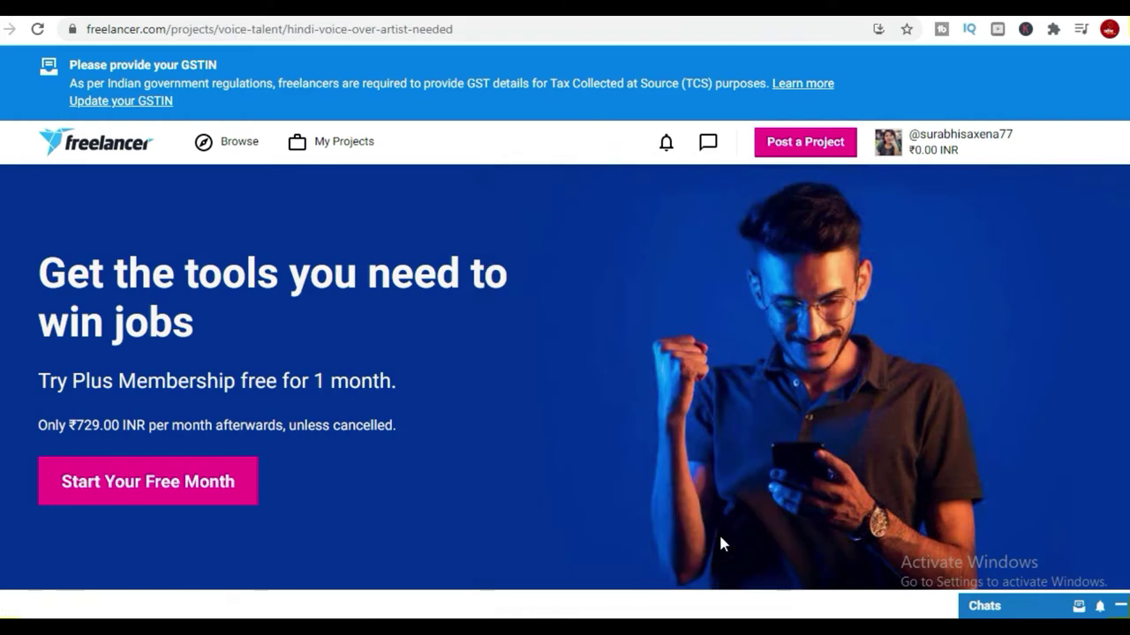
pyautogui.scroll(-2, 567, 397)
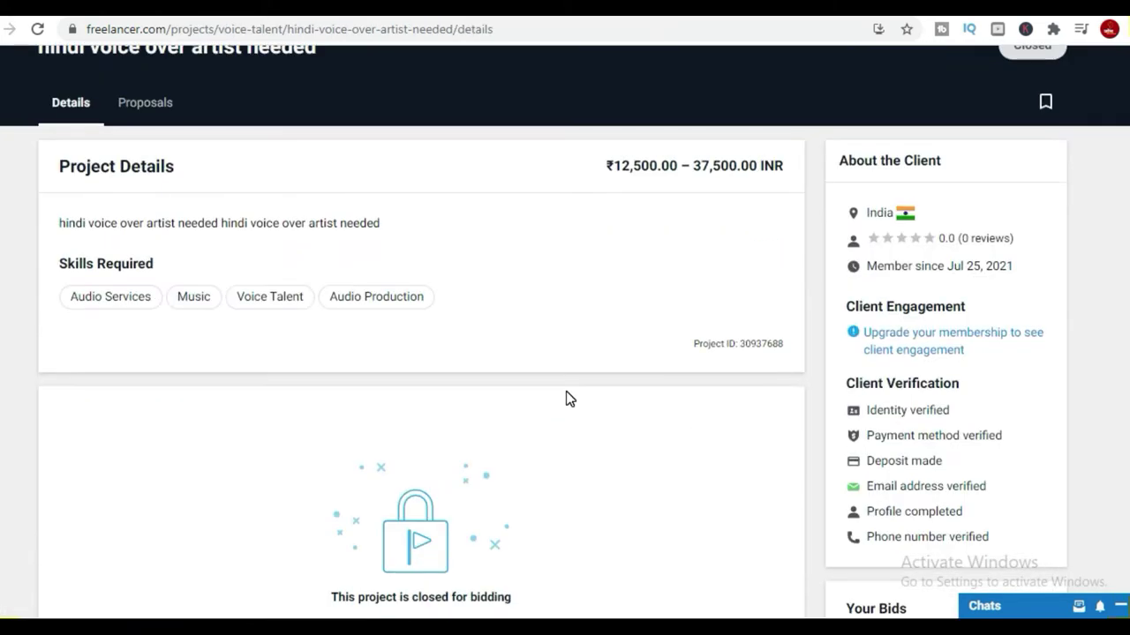
pyautogui.scroll(-2, 568, 399)
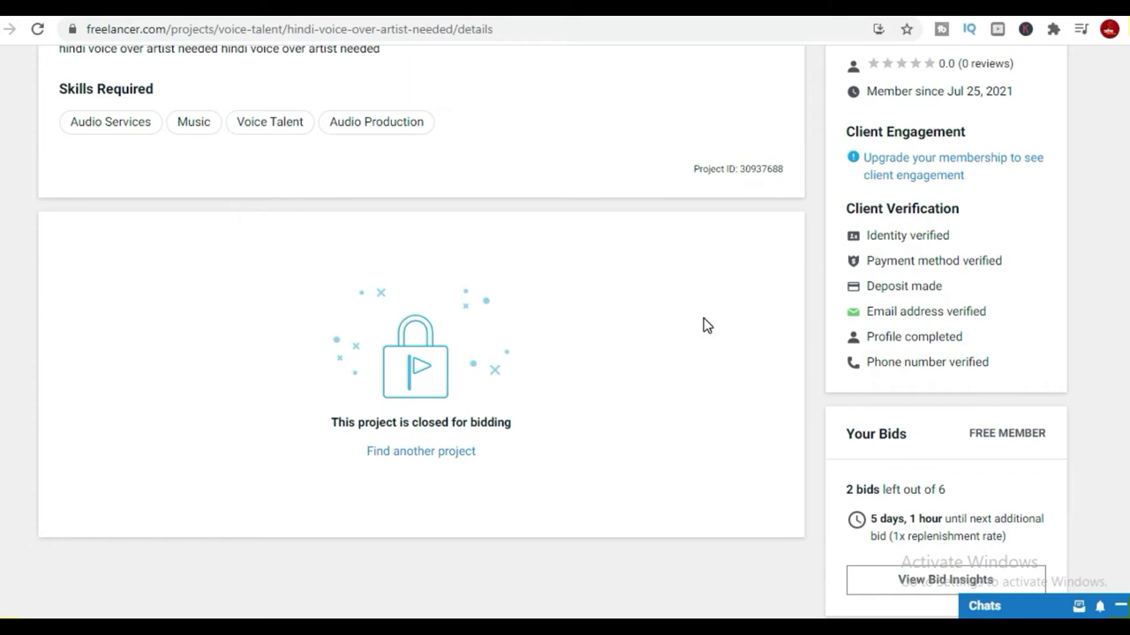
# Open the kindle stories chat and step past the safety tips to the conversation.
pyautogui.click(971, 607)
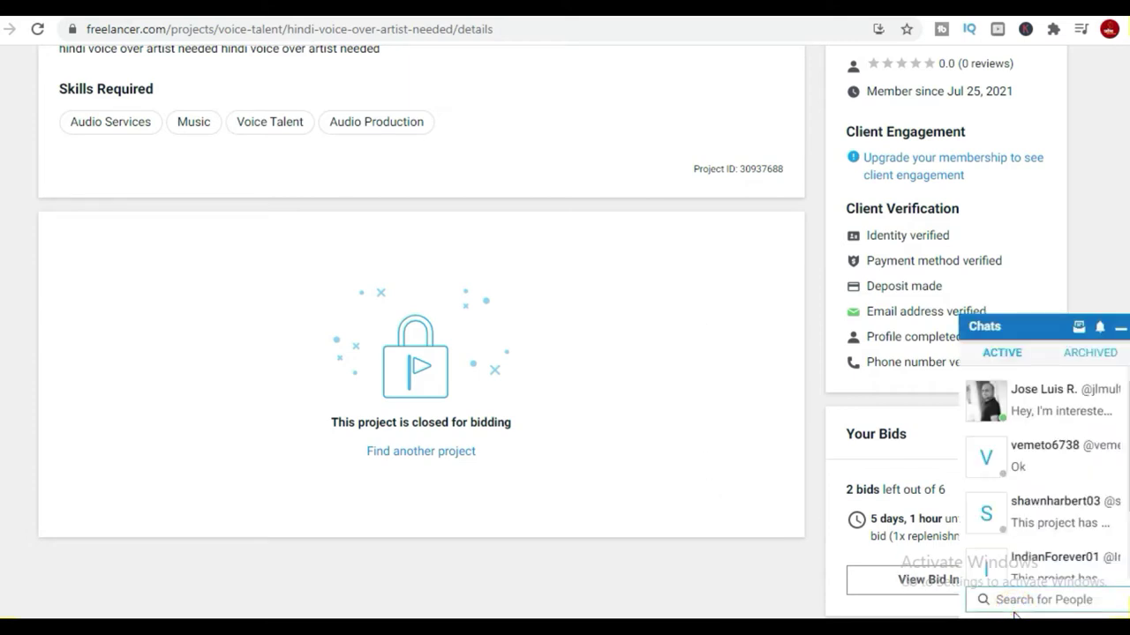
pyautogui.click(1046, 464)
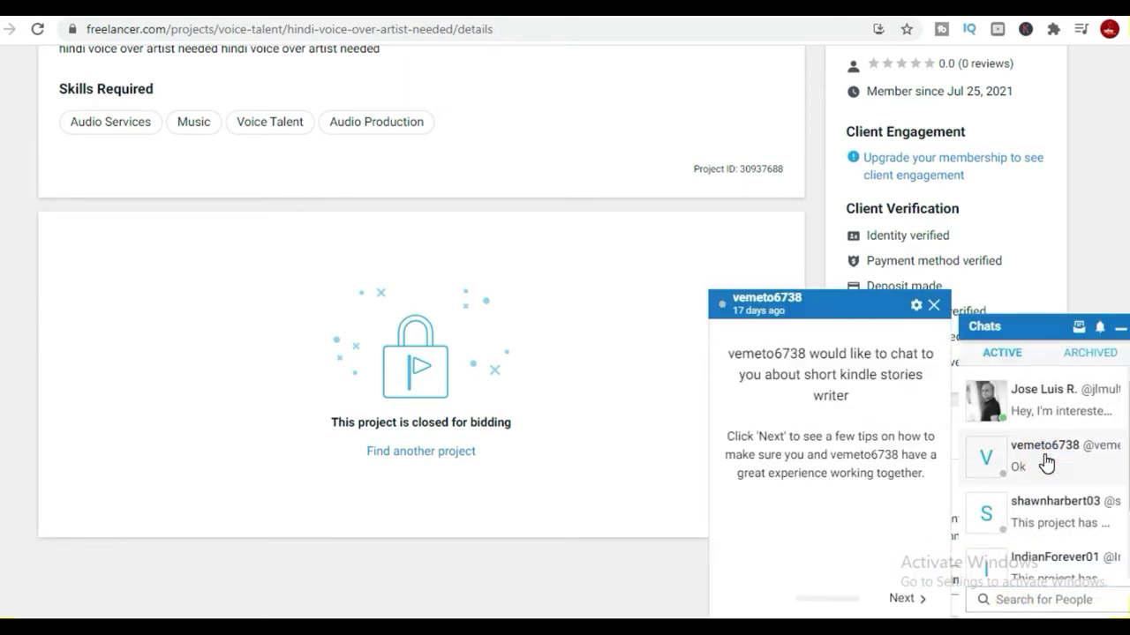
pyautogui.click(803, 558)
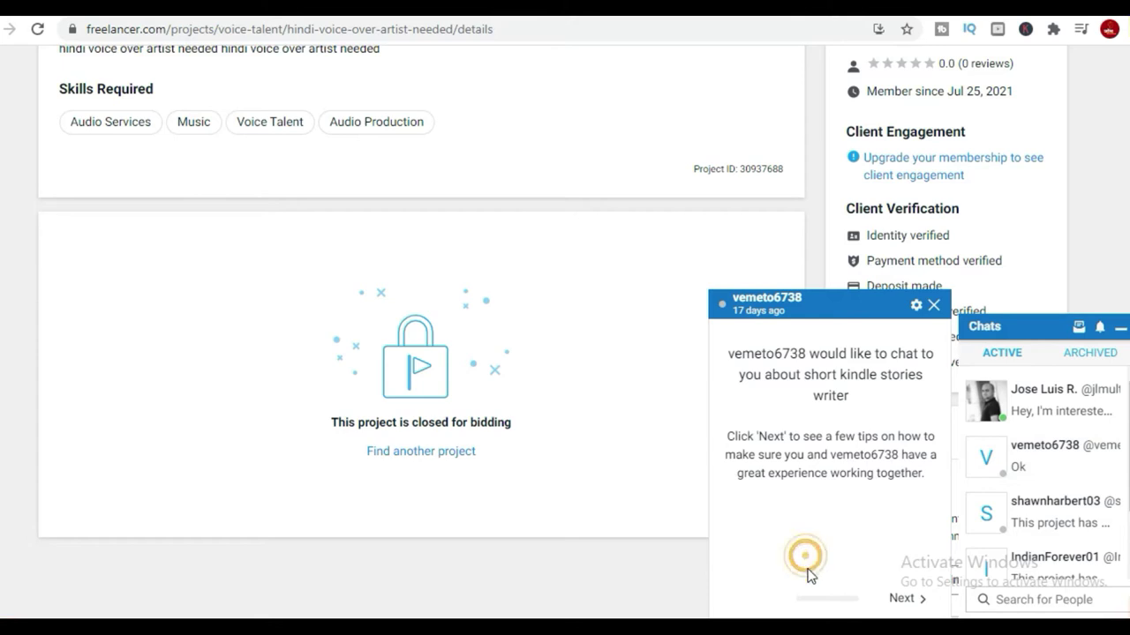
pyautogui.click(906, 600)
pyautogui.click(907, 603)
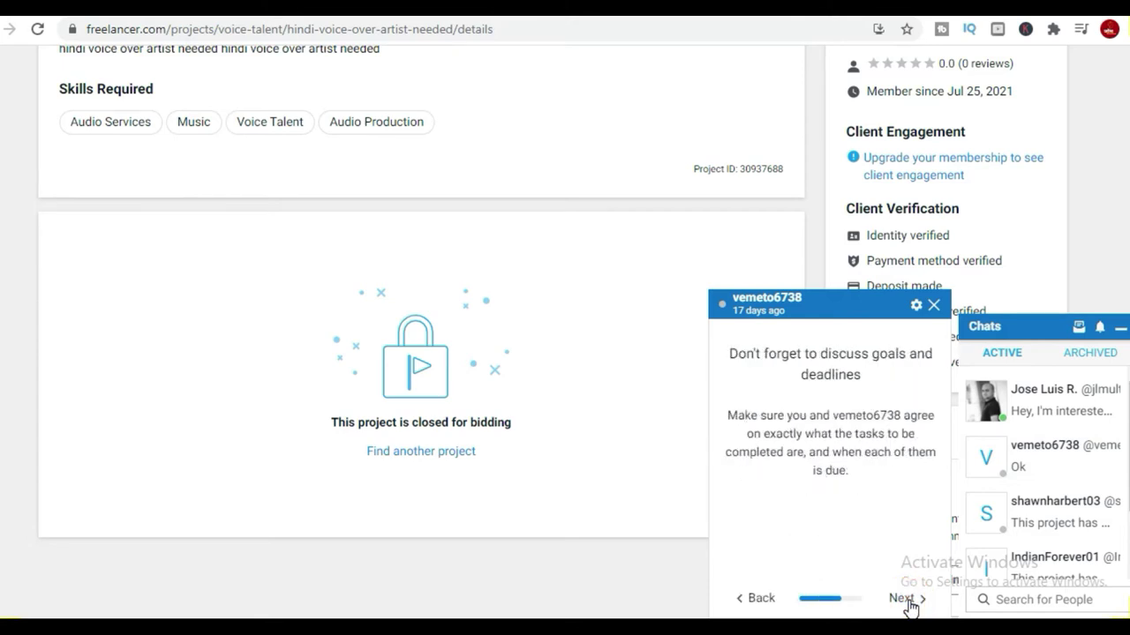
pyautogui.click(907, 604)
pyautogui.click(909, 600)
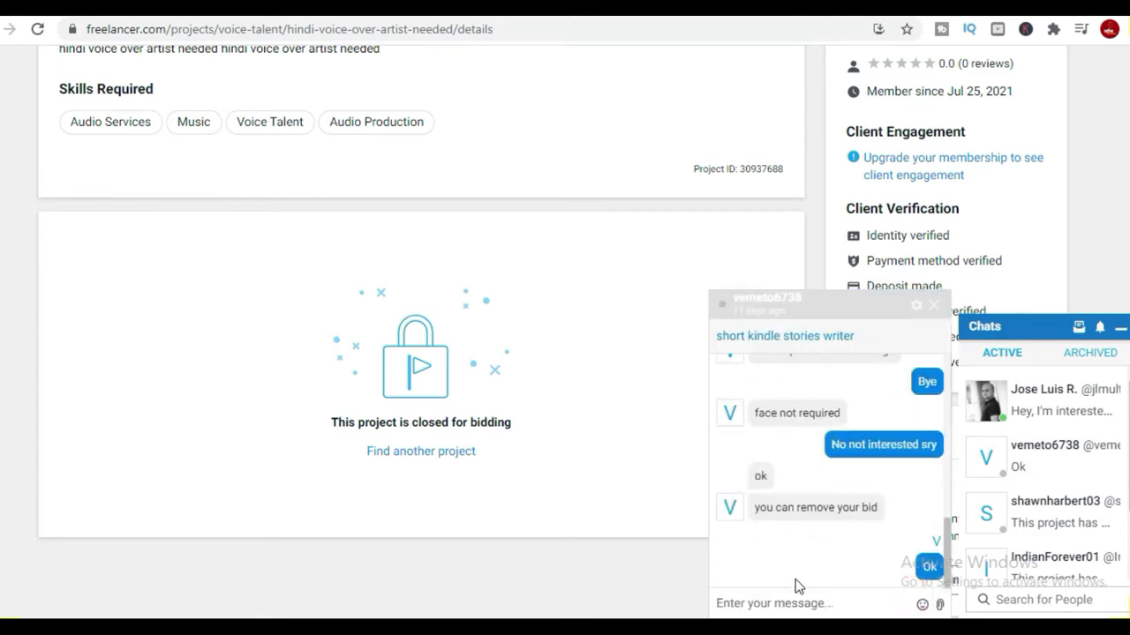
pyautogui.click(771, 600)
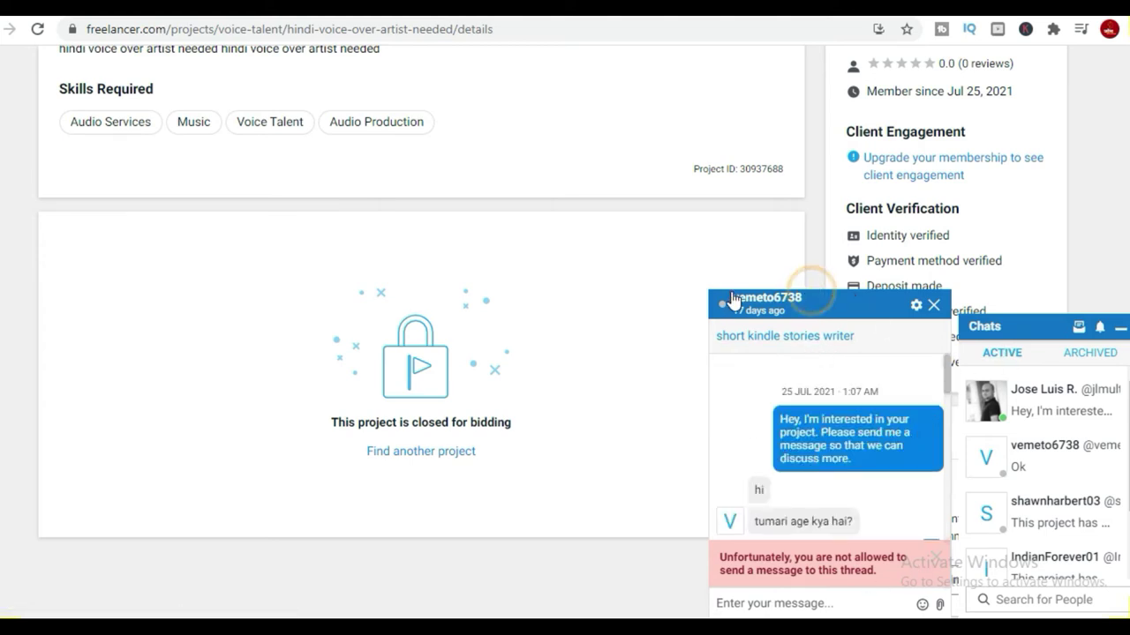
# Close the kindle stories conversation and collapse the chat list.
pyautogui.click(932, 305)
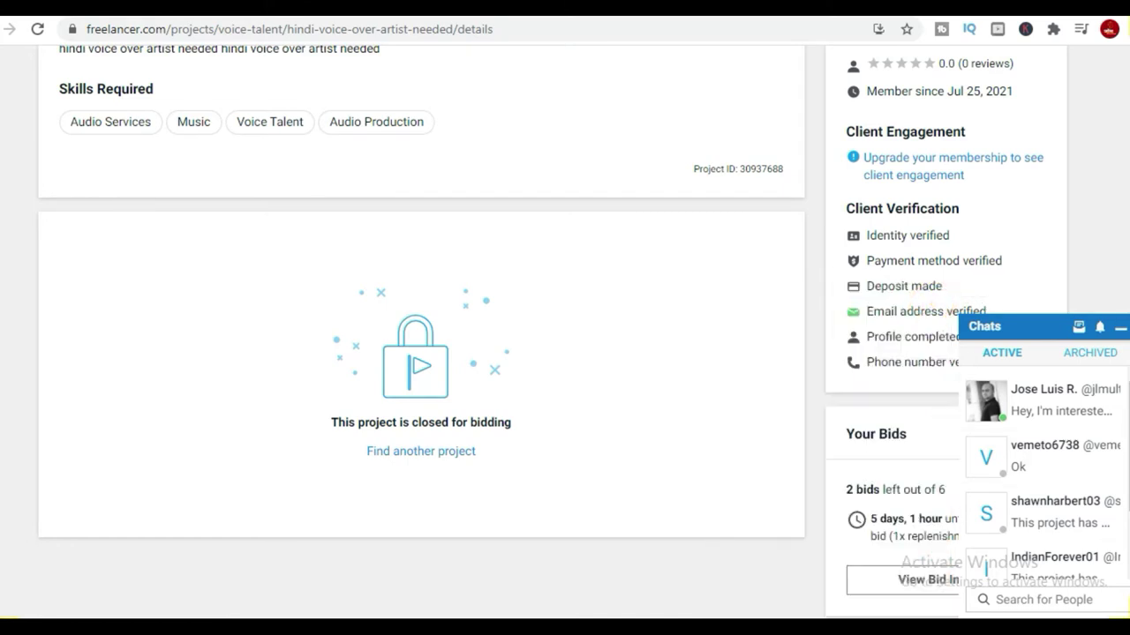
pyautogui.scroll(4, 345, 346)
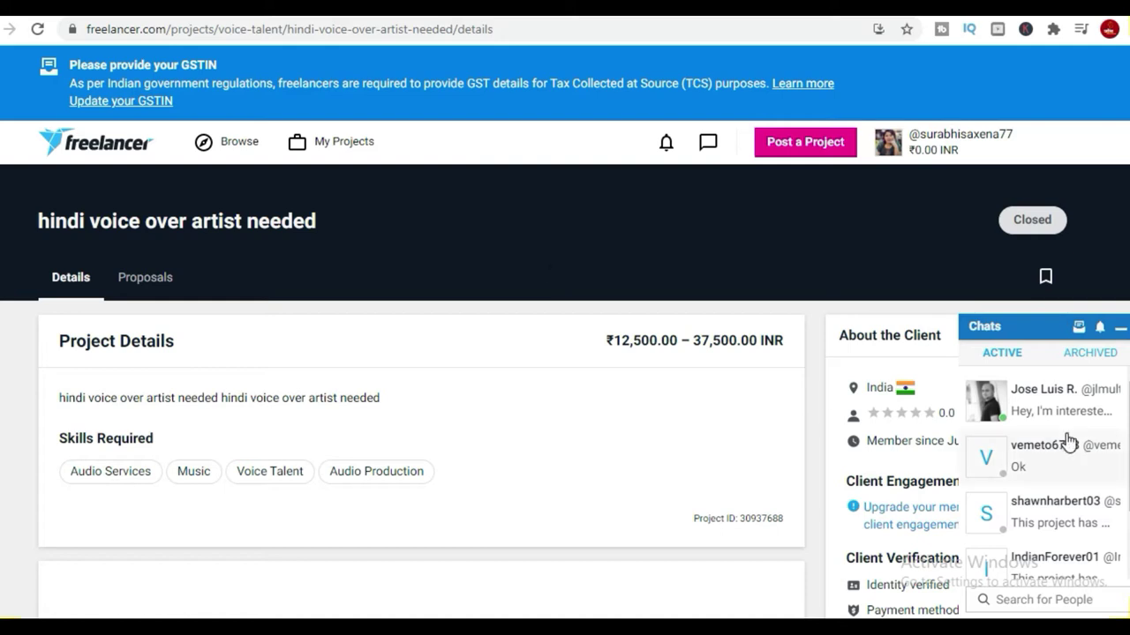
pyautogui.click(1124, 327)
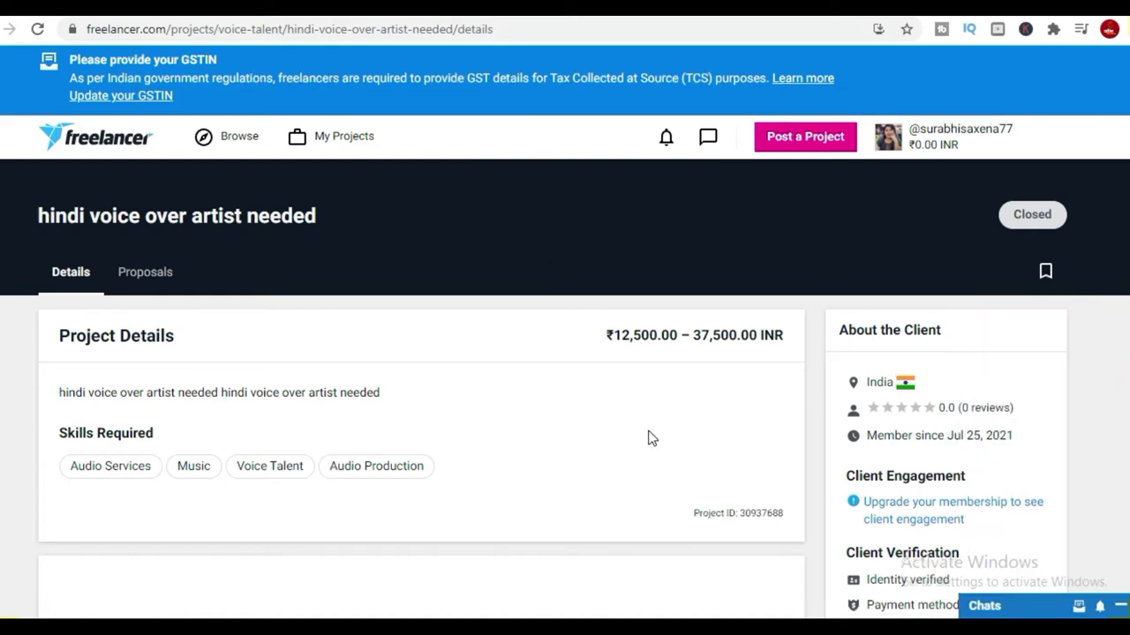
pyautogui.scroll(-6, 647, 435)
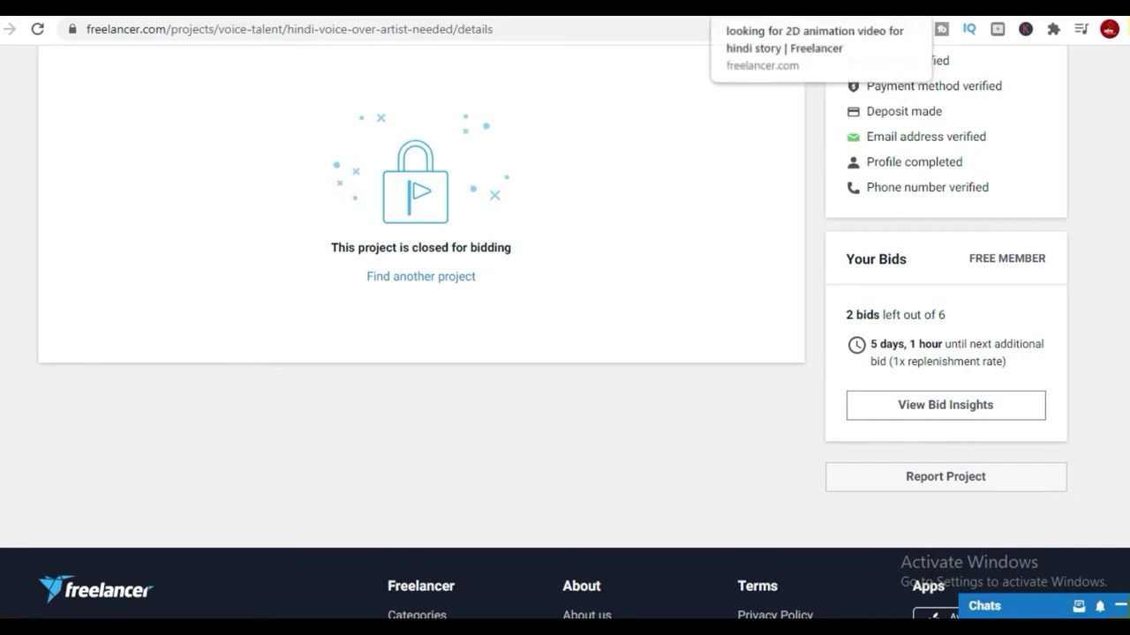
# In the 2D animation project tab, follow the description's youtu.be reference link.
pyautogui.click(742, 8)
pyautogui.scroll(-3, 277, 416)
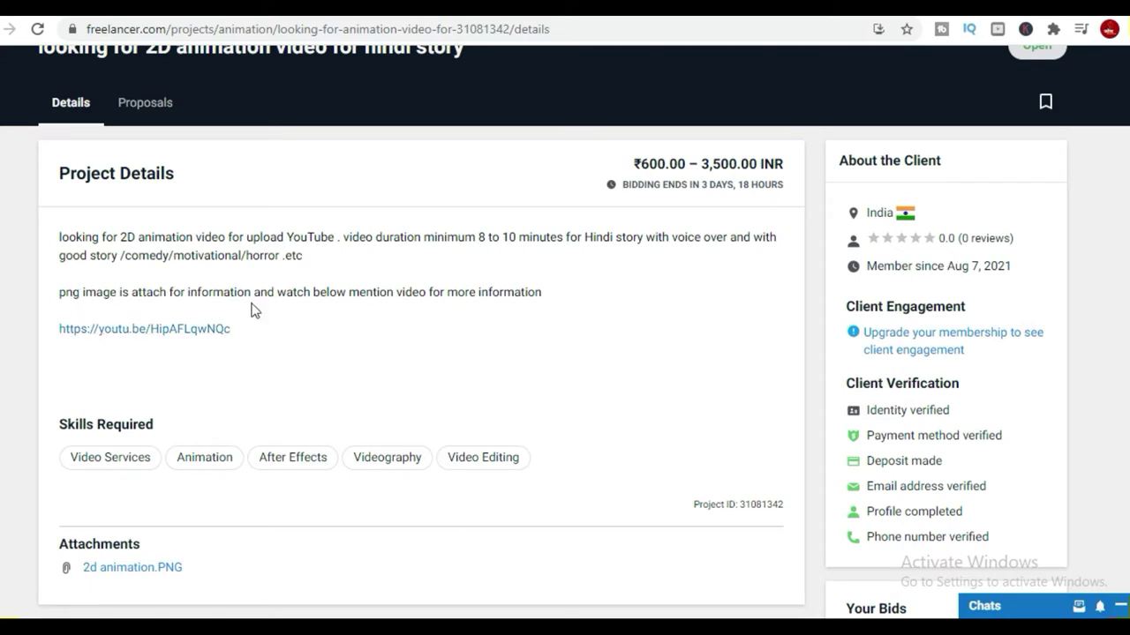
pyautogui.click(213, 331)
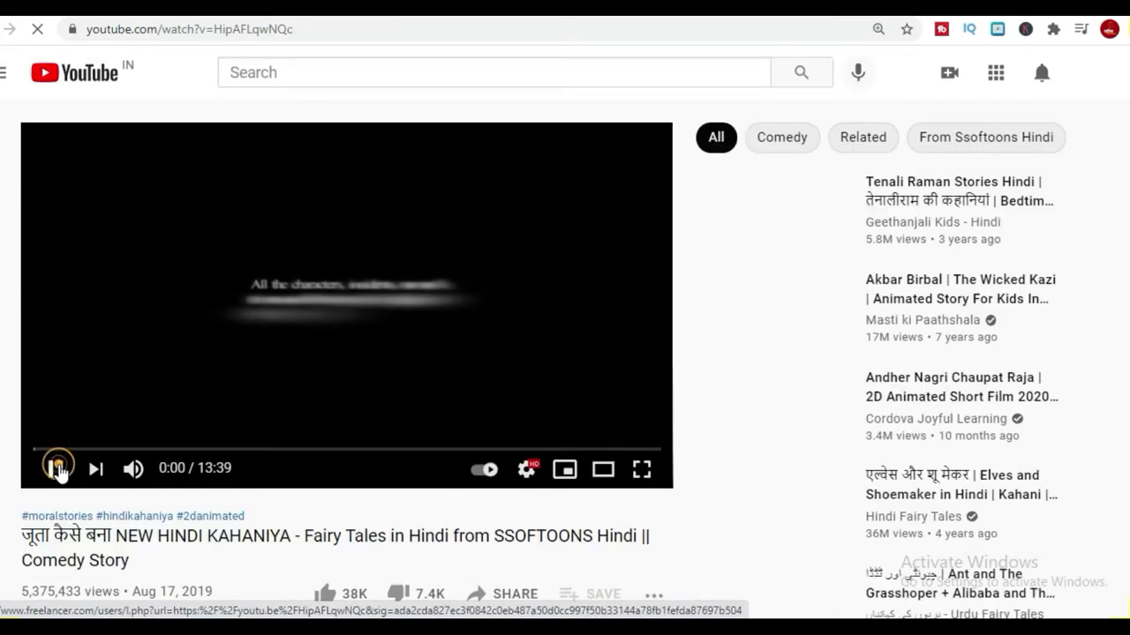
# Pause the Hindi cartoon, mute it, and resume playback silently.
pyautogui.click(57, 468)
pyautogui.scroll(-3, 153, 442)
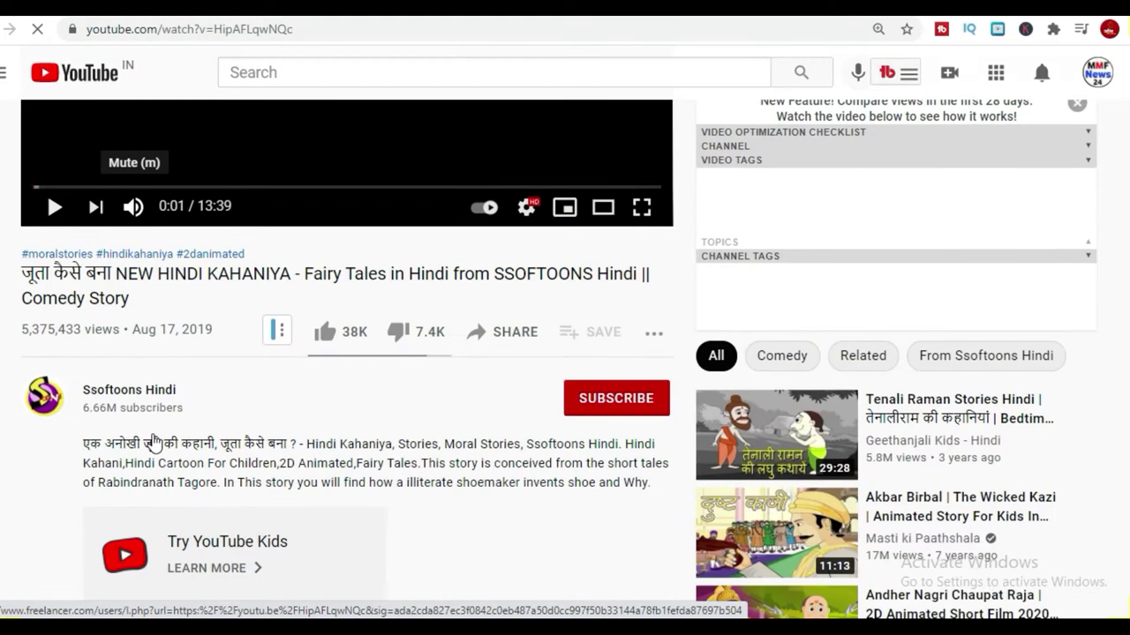
pyautogui.scroll(-2, 332, 516)
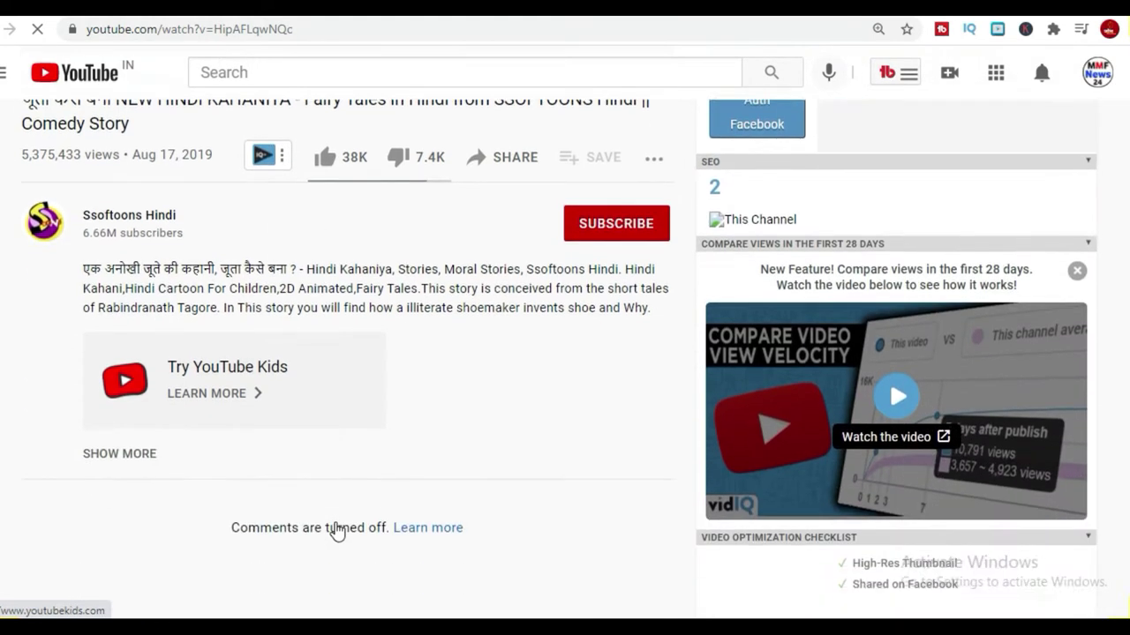
pyautogui.scroll(2, 239, 371)
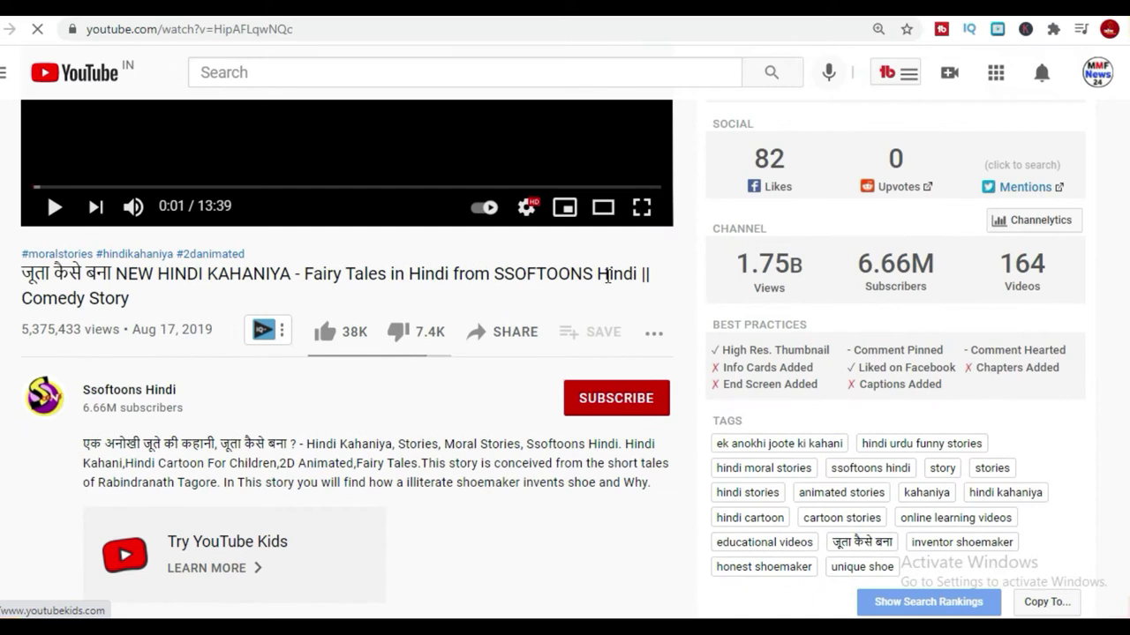
pyautogui.scroll(1, 116, 270)
pyautogui.click(134, 294)
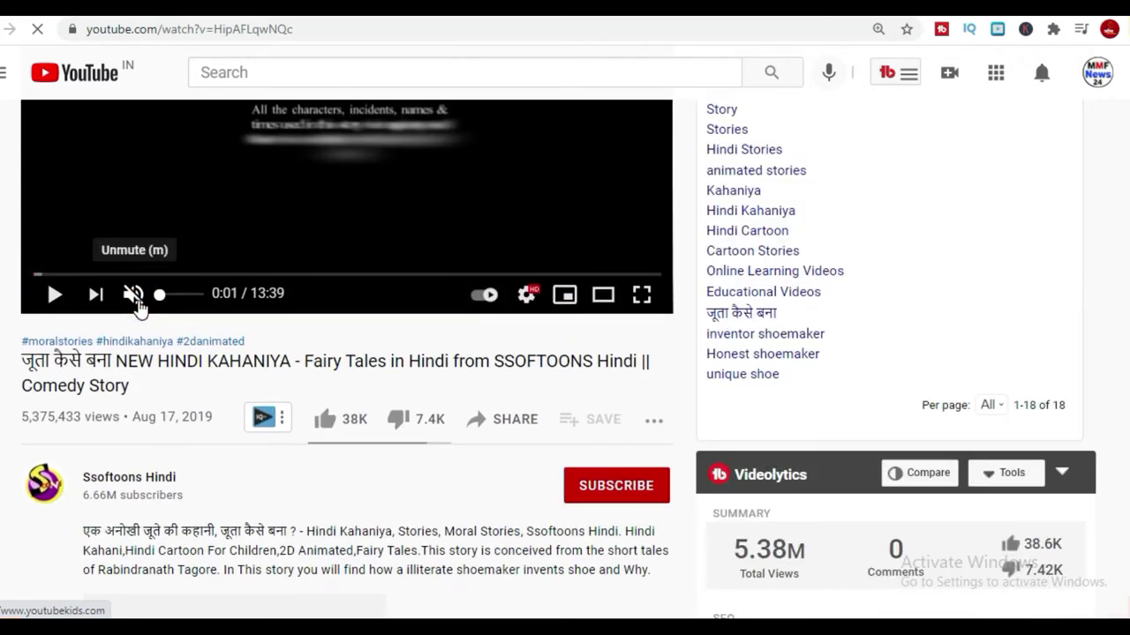
pyautogui.click(54, 295)
# Jump the video to 0:32, pause at 0:34, and return to the voice-over project.
pyautogui.scroll(2, 348, 383)
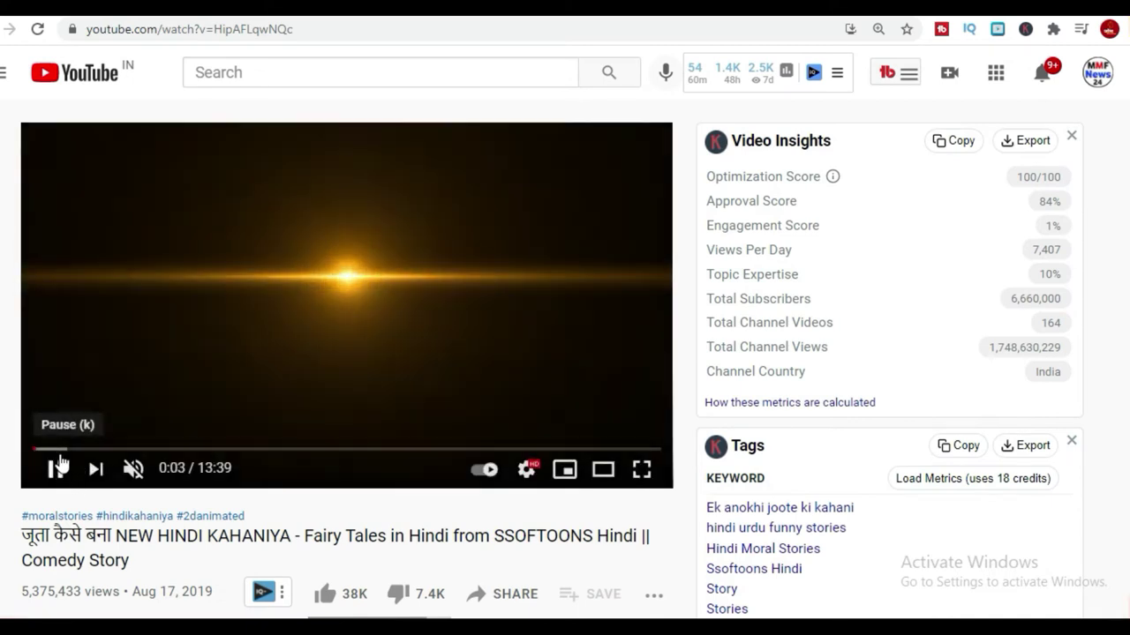
pyautogui.click(56, 449)
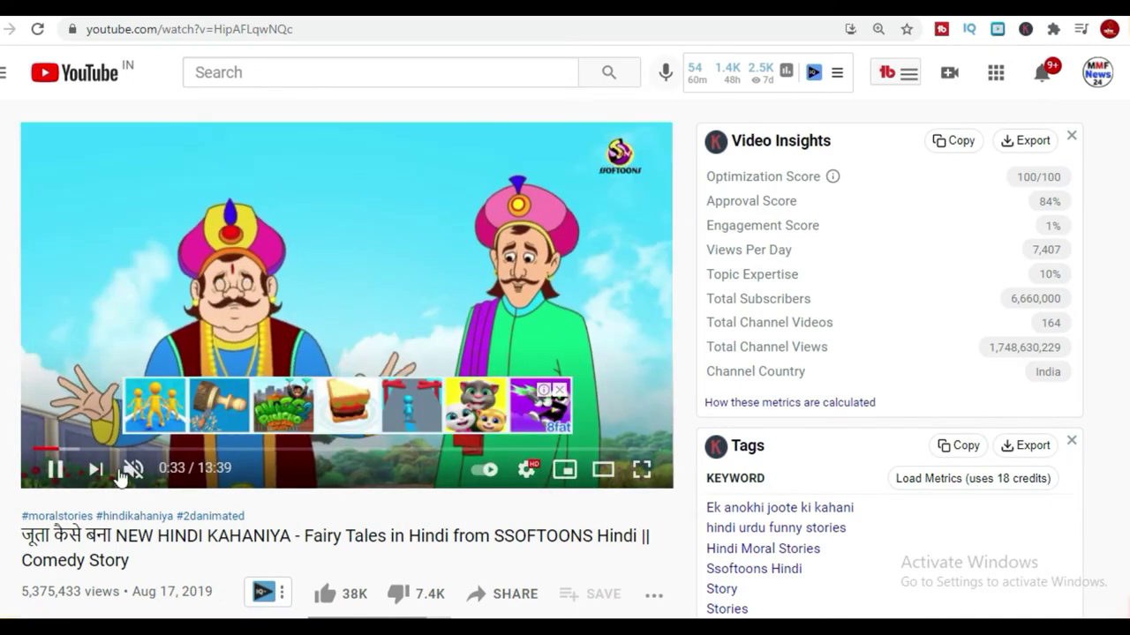
pyautogui.click(55, 470)
pyautogui.scroll(-2, 366, 509)
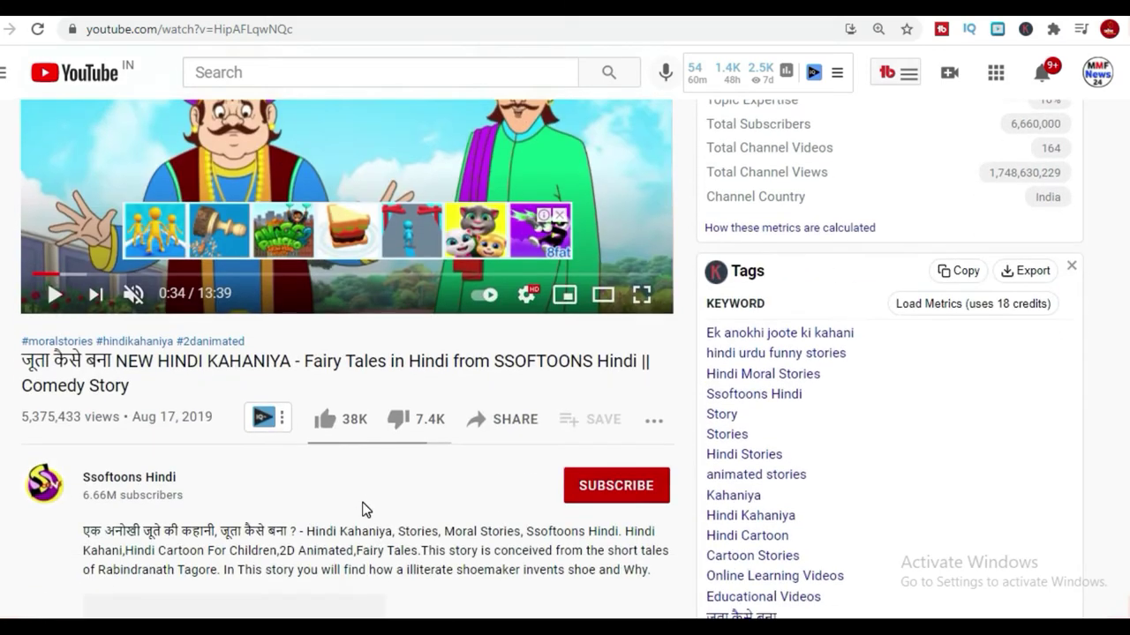
pyautogui.scroll(-3, 362, 509)
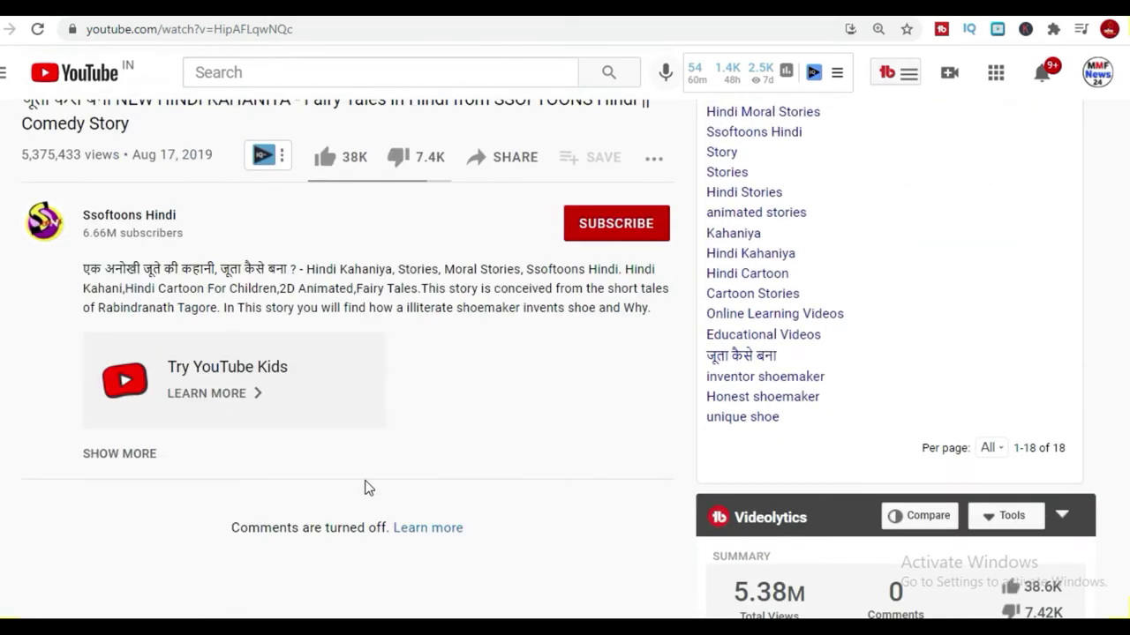
pyautogui.click(686, 15)
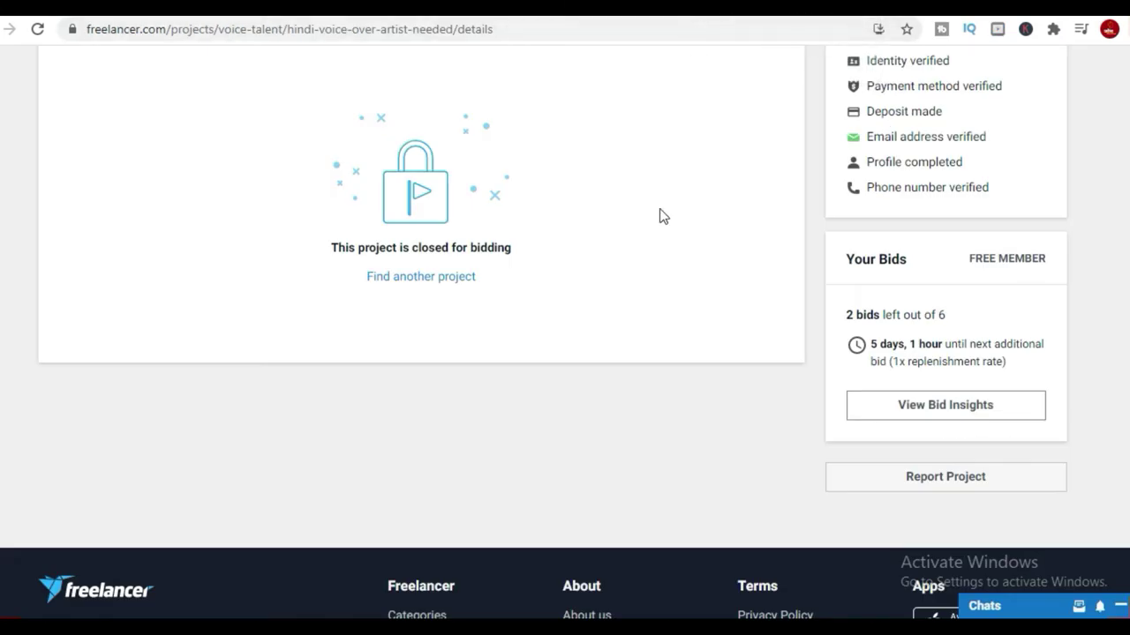
# Save the 2d animation.PNG attachment from the 2D animation project to the computer.
pyautogui.scroll(6, 664, 217)
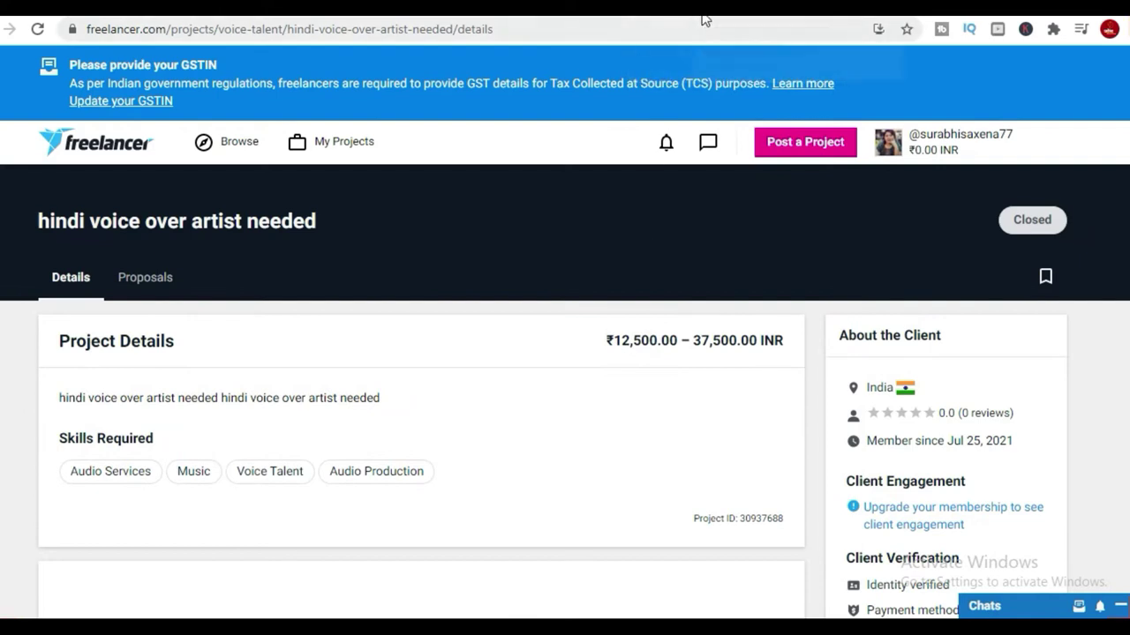
pyautogui.click(704, 15)
pyautogui.scroll(-2, 179, 446)
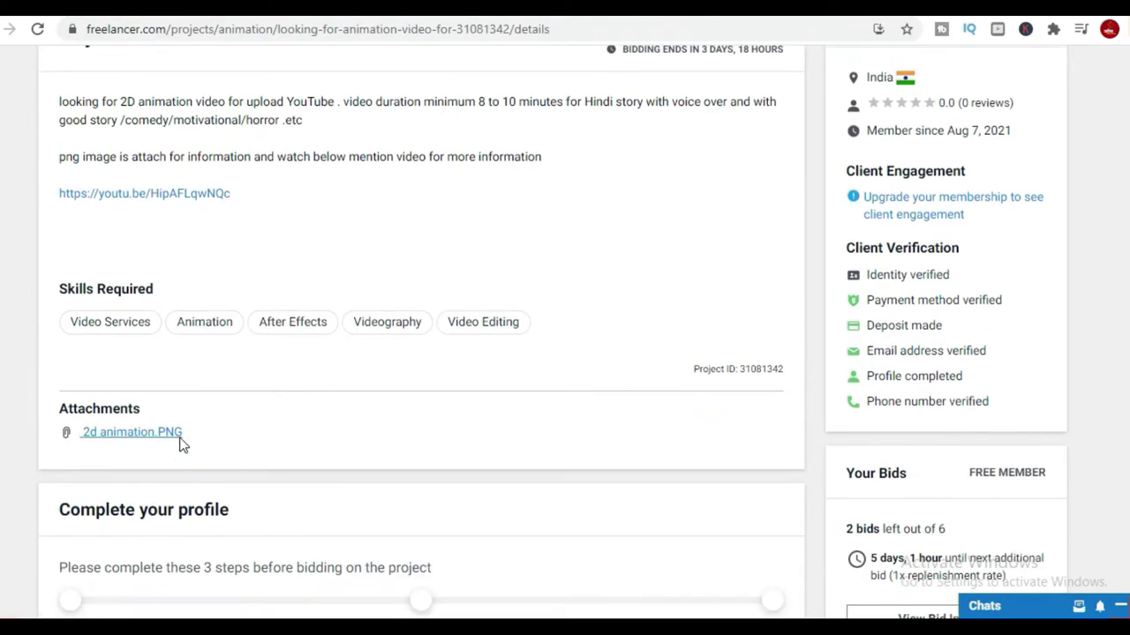
pyautogui.scroll(-2, 180, 445)
pyautogui.click(152, 227)
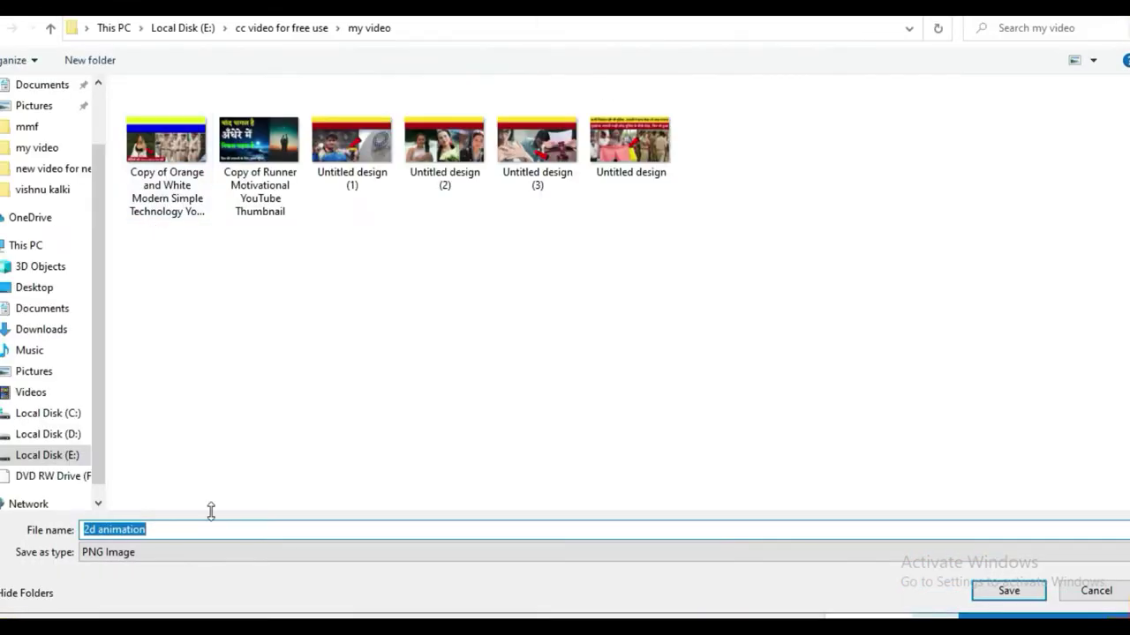
pyautogui.click(1006, 591)
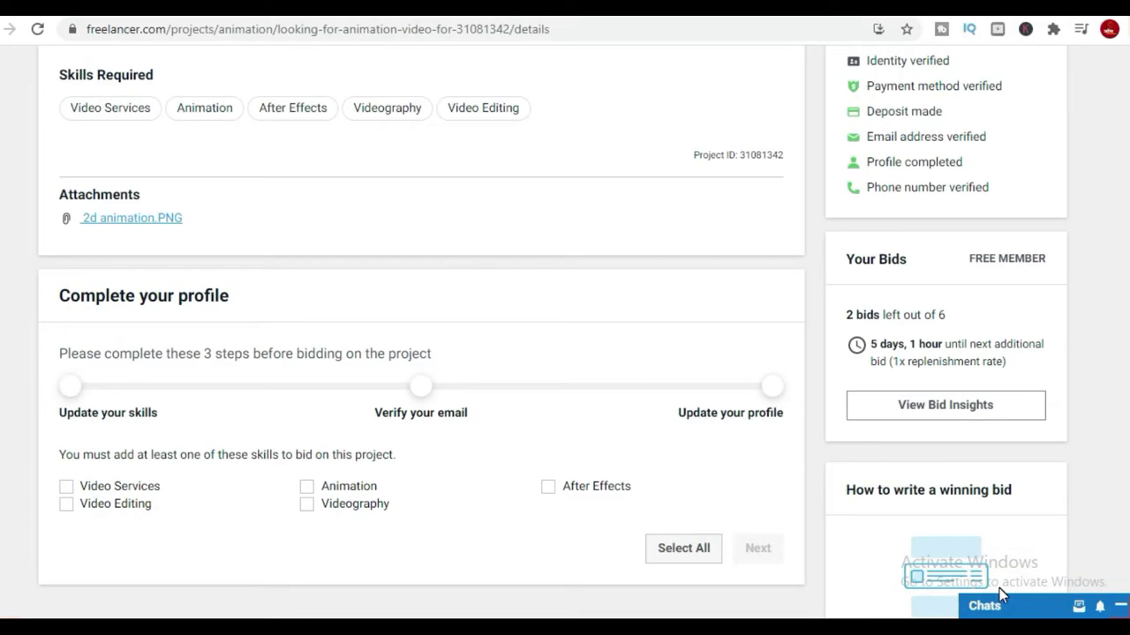
# View the downloaded 2d animation.PNG with its Hindi cartoon thumbnails in Photos.
pyautogui.click(66, 588)
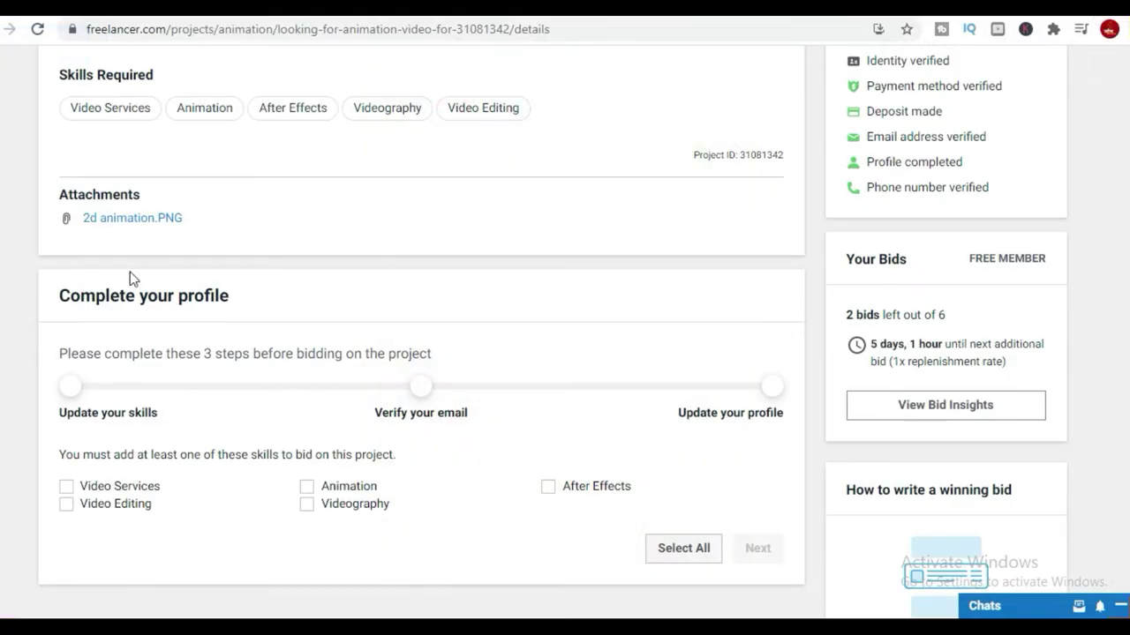
pyautogui.scroll(4, 404, 260)
# Go to the account's own profile page from the account menu.
pyautogui.scroll(-6, 434, 271)
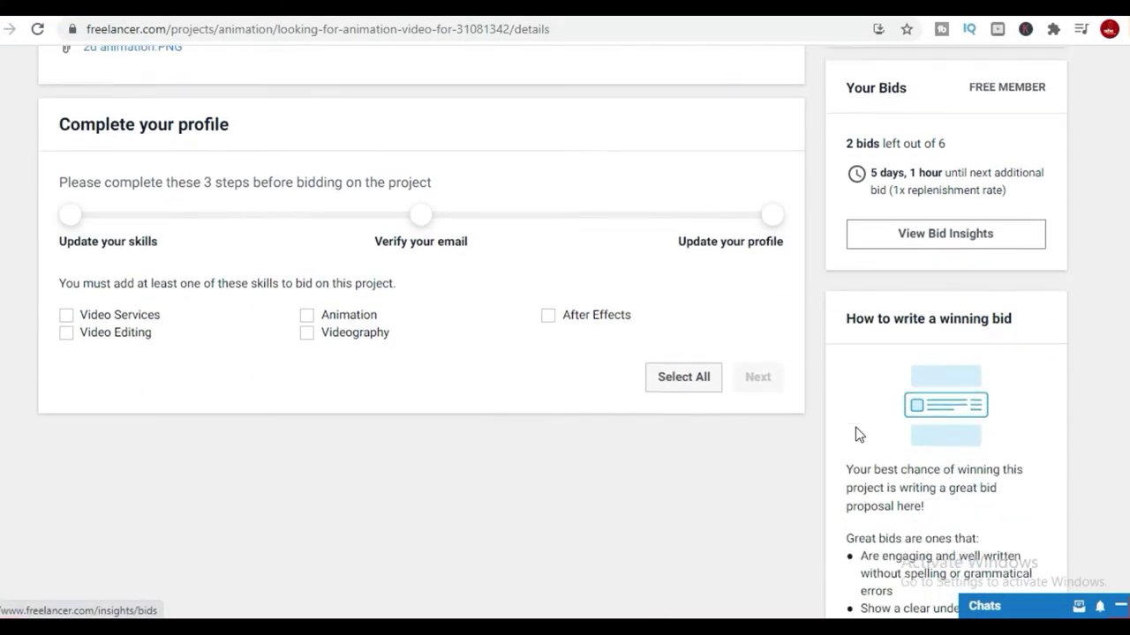
pyautogui.scroll(-5, 856, 432)
pyautogui.scroll(7, 870, 434)
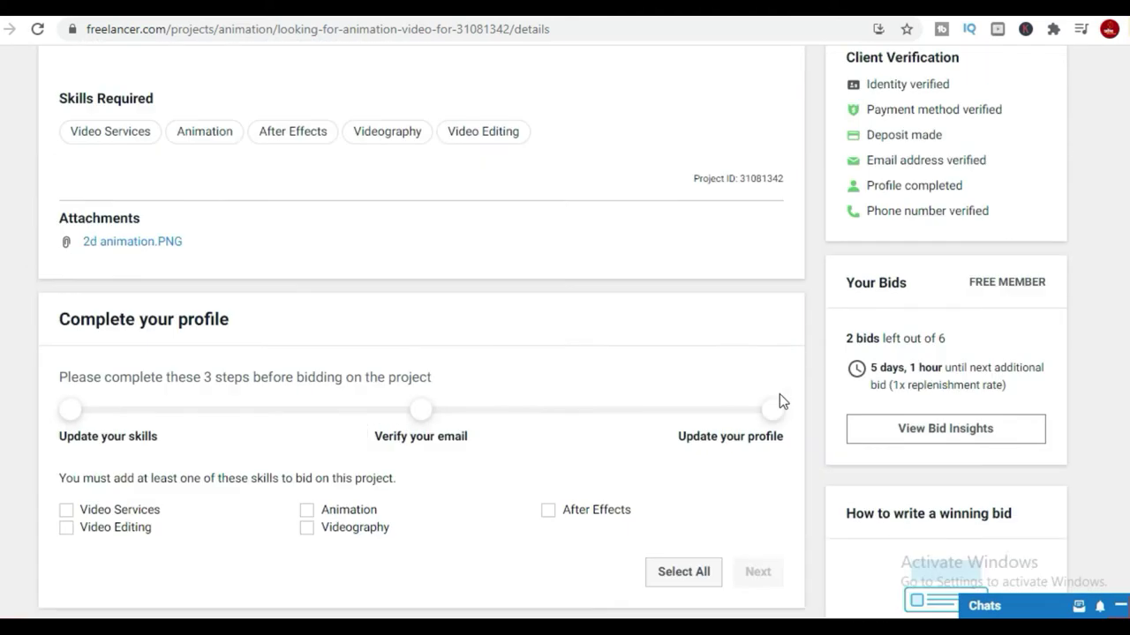
pyautogui.scroll(6, 779, 394)
pyautogui.click(1036, 148)
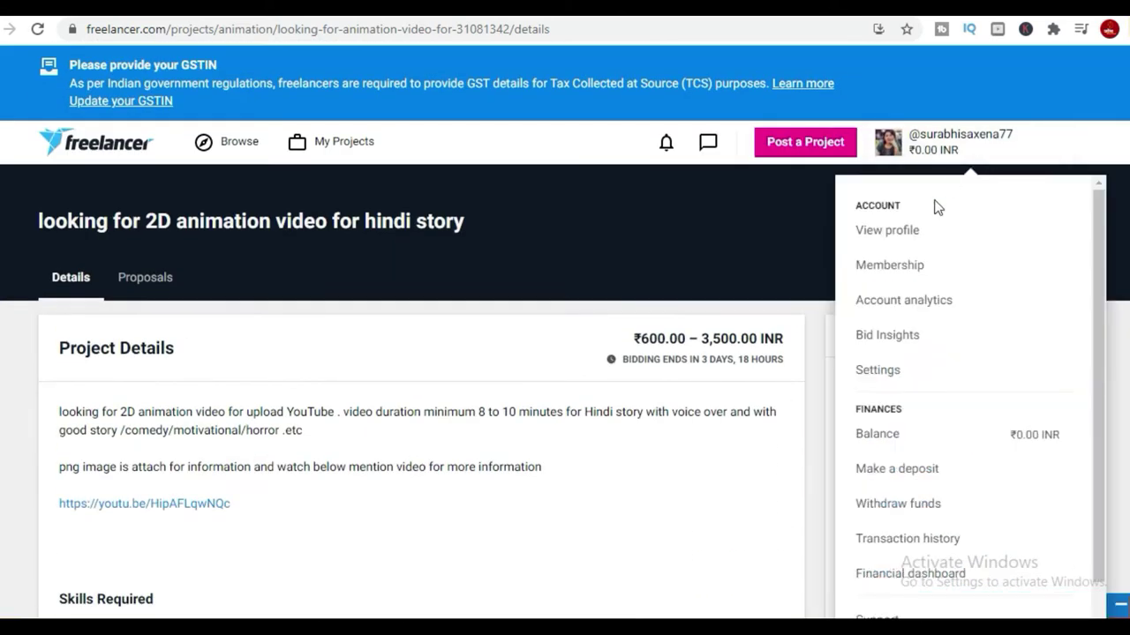
pyautogui.click(881, 233)
# View the Portfolio Items management page, then return to the profile.
pyautogui.scroll(-2, 749, 365)
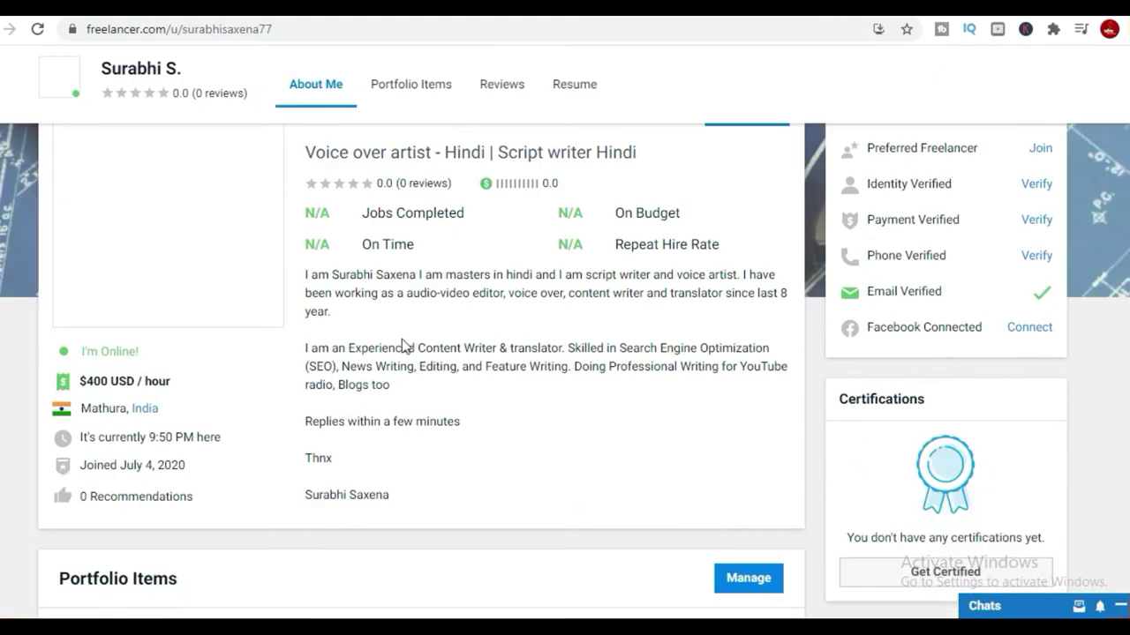
pyautogui.click(748, 579)
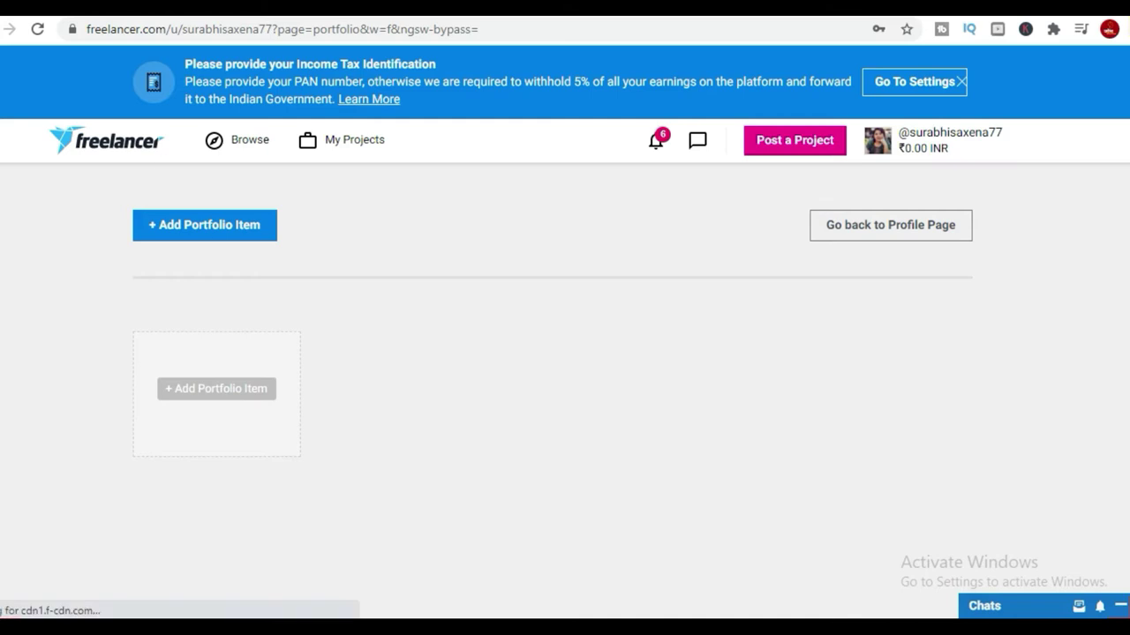
pyautogui.hotkey('alt', 'Left')
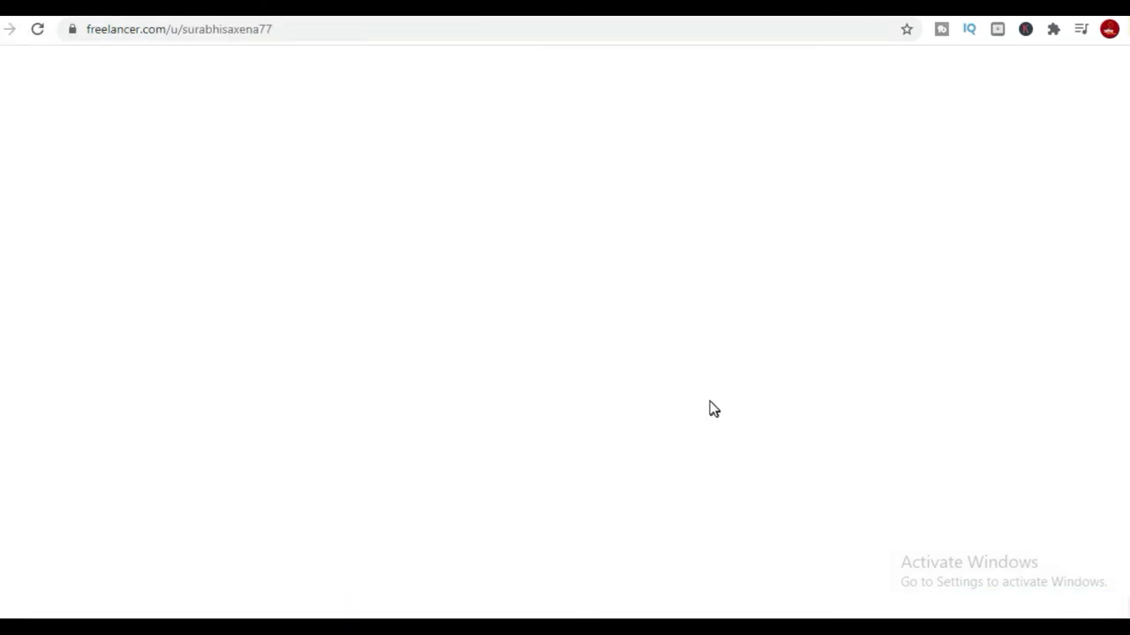
# Open the headline and summary editor, select the summary, and cancel without saving.
pyautogui.scroll(-3, 572, 371)
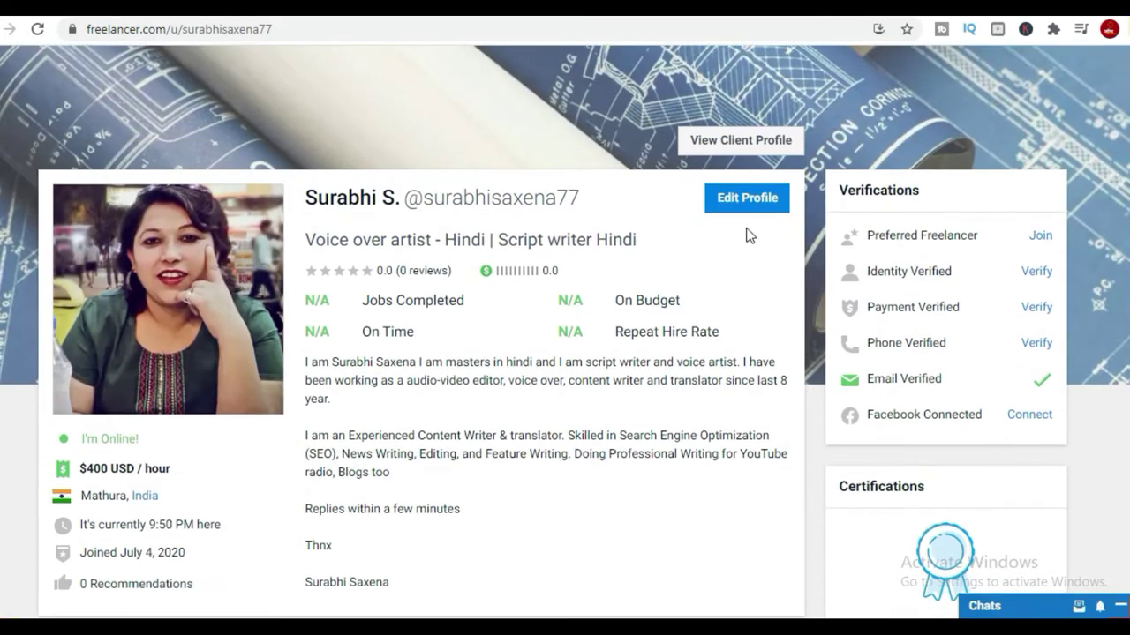
pyautogui.click(750, 195)
pyautogui.click(442, 422)
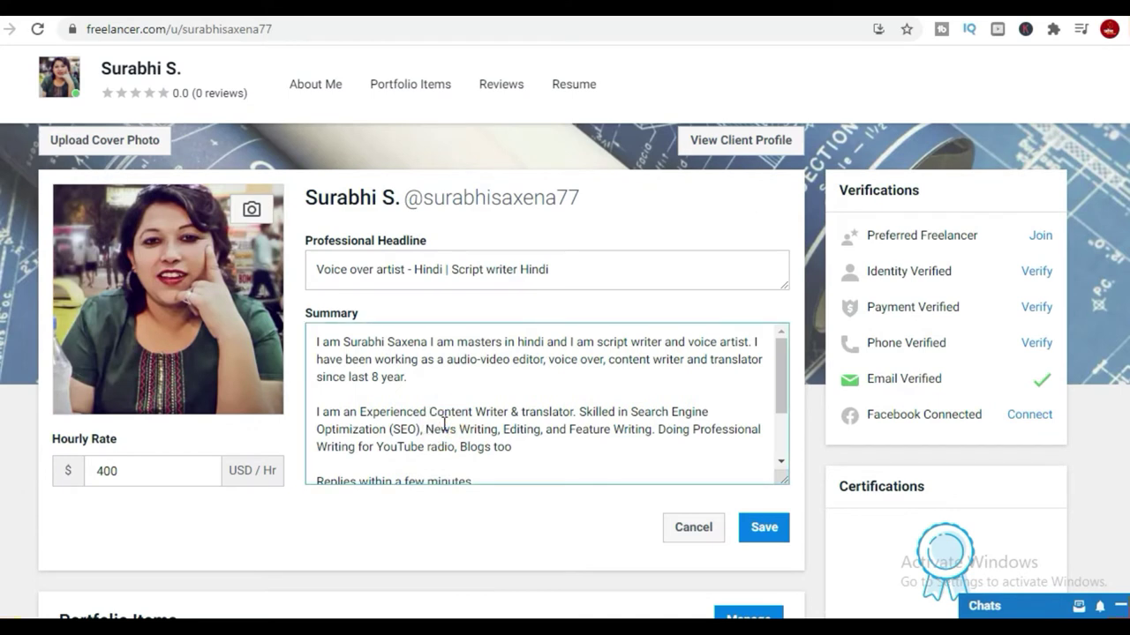
pyautogui.hotkey('ctrl', 'a')
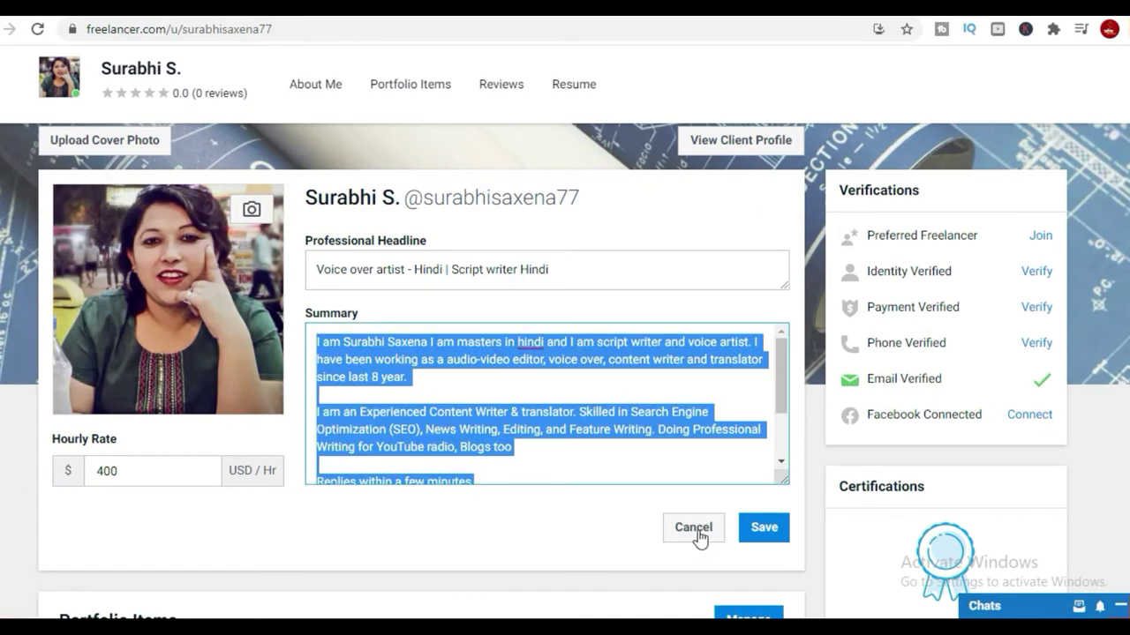
pyautogui.click(696, 533)
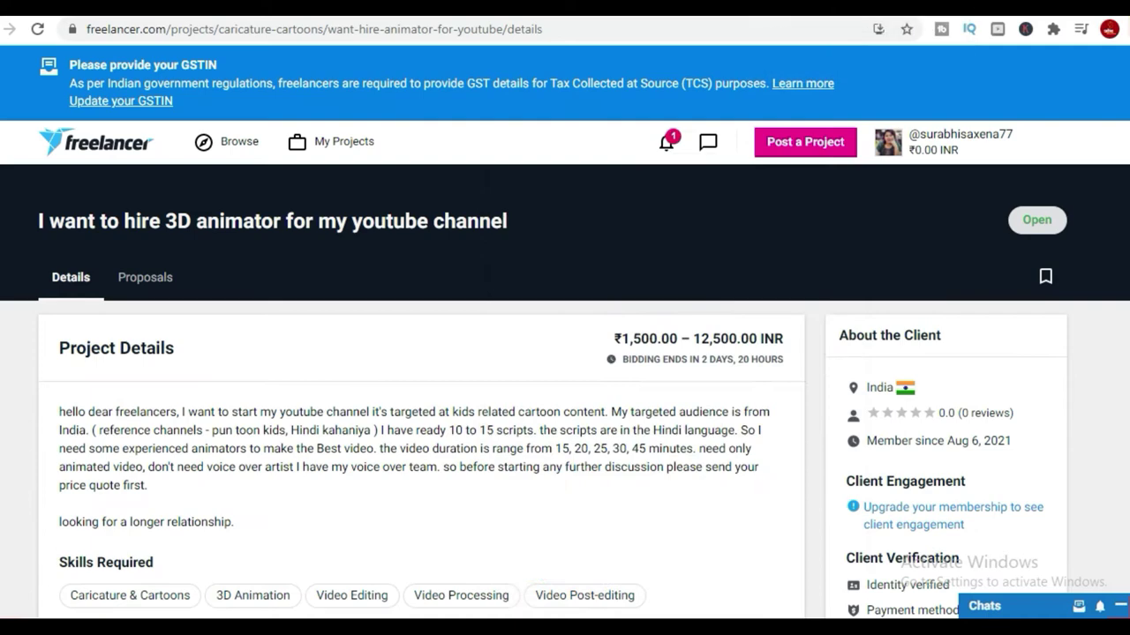
# Scroll the project page down to the Complete your profile skills section.
pyautogui.click(668, 142)
pyautogui.scroll(-3, 291, 267)
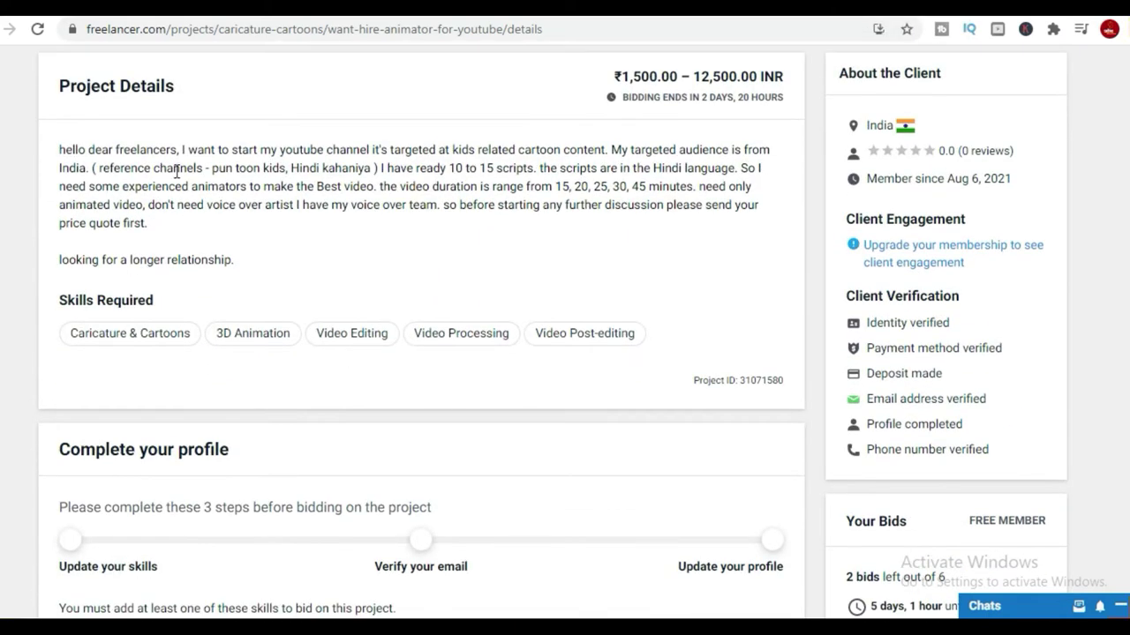
pyautogui.scroll(3, 522, 348)
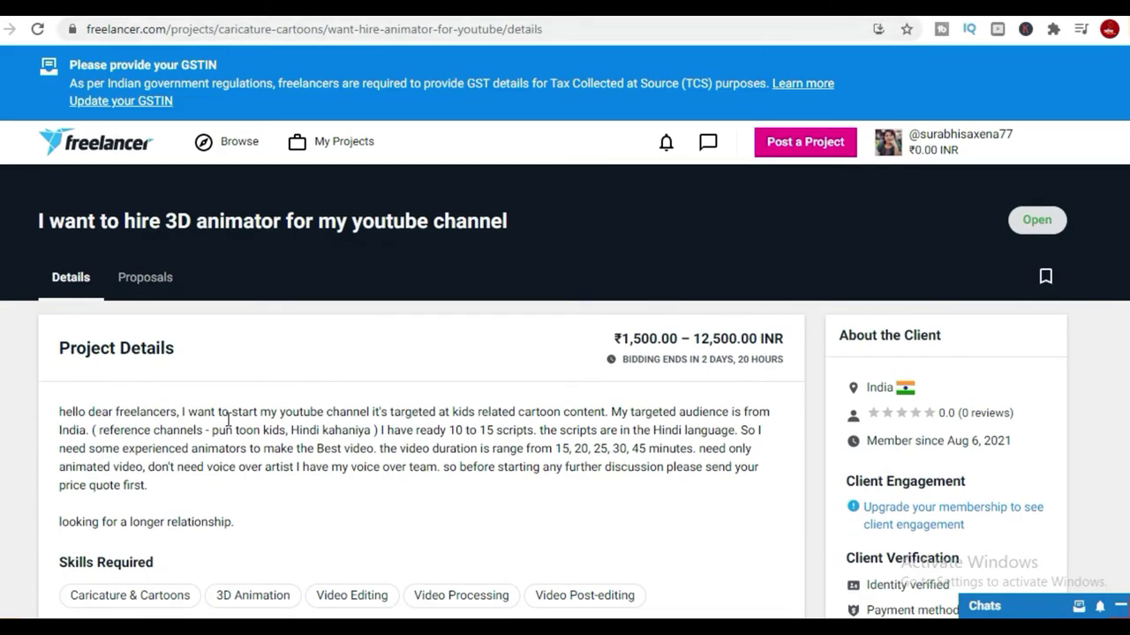
pyautogui.scroll(-2, 228, 420)
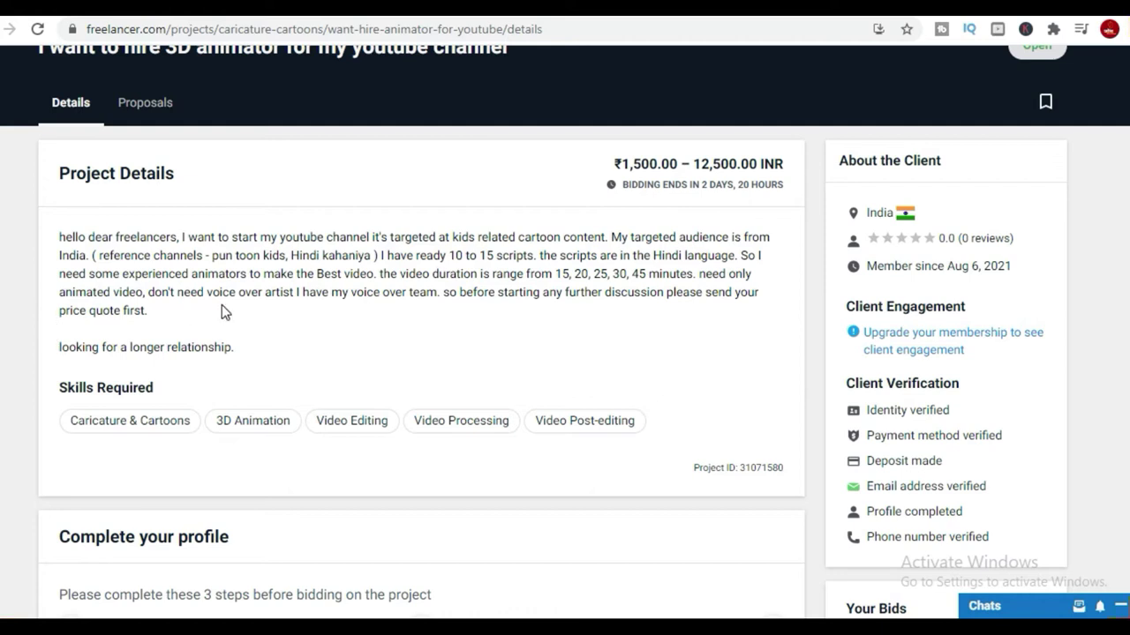
pyautogui.scroll(-2, 308, 353)
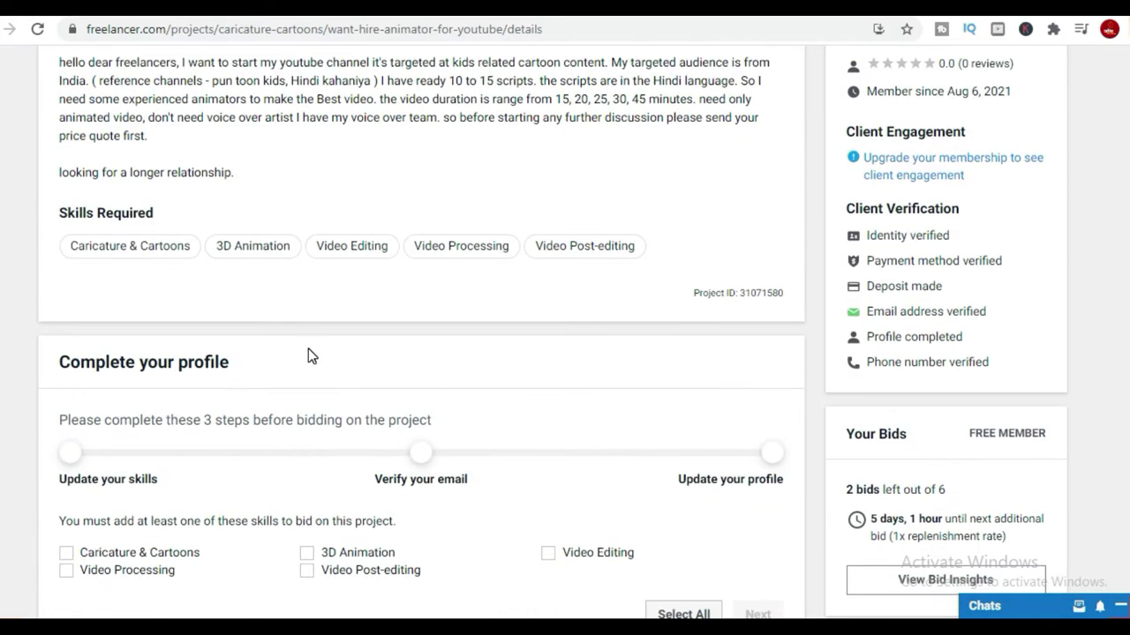
pyautogui.scroll(-5, 550, 297)
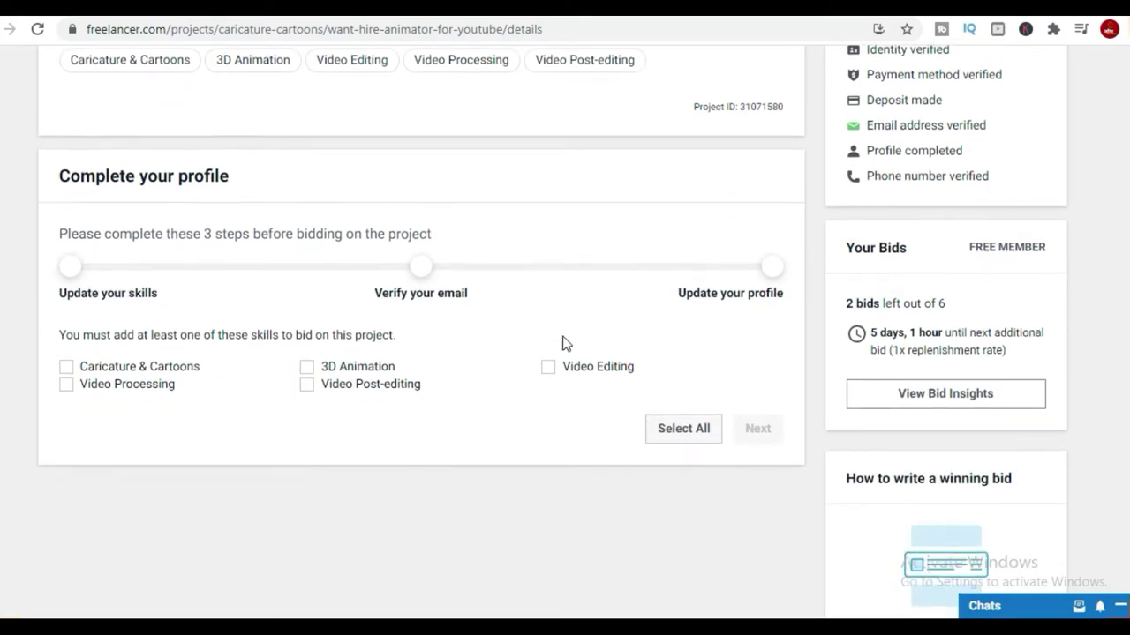
pyautogui.scroll(-6, 566, 344)
pyautogui.scroll(10, 565, 343)
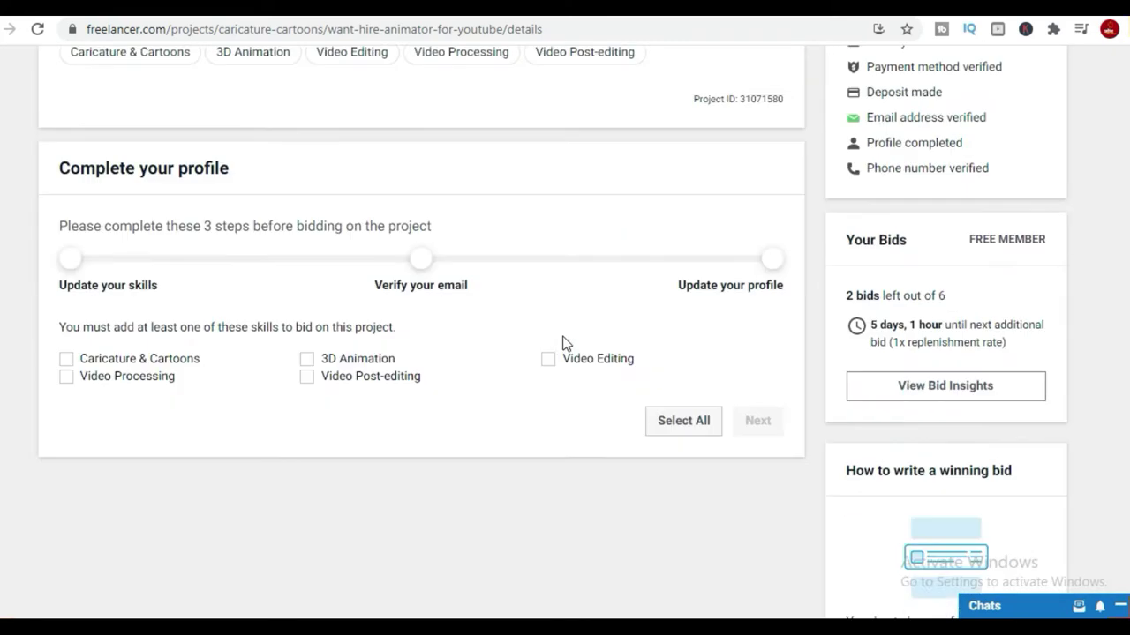
pyautogui.scroll(2, 566, 345)
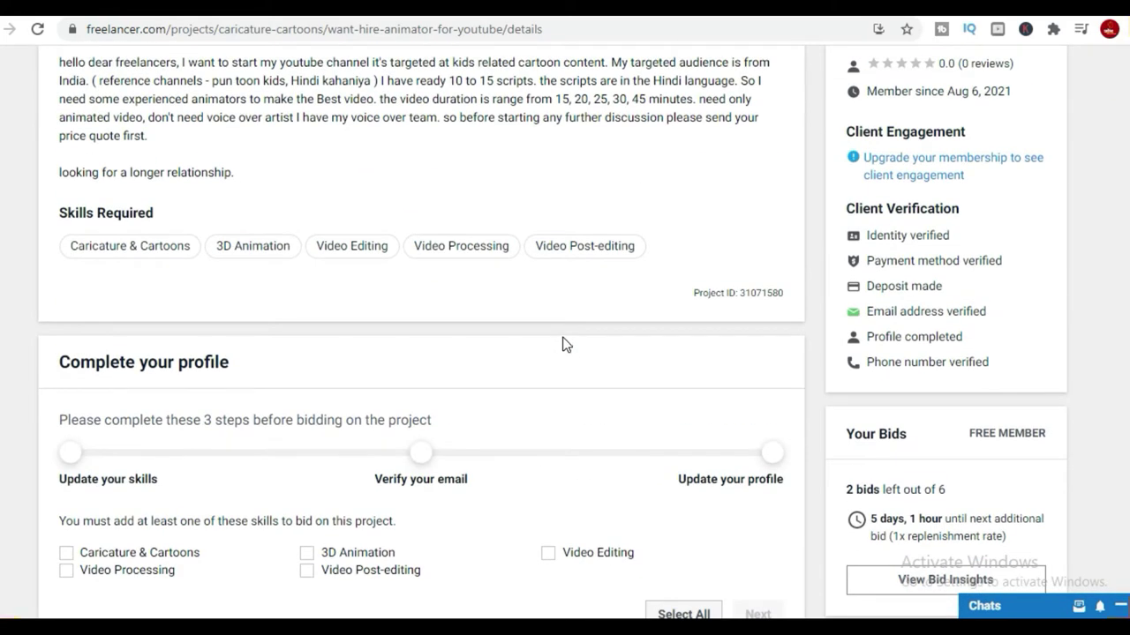
pyautogui.scroll(-4, 775, 346)
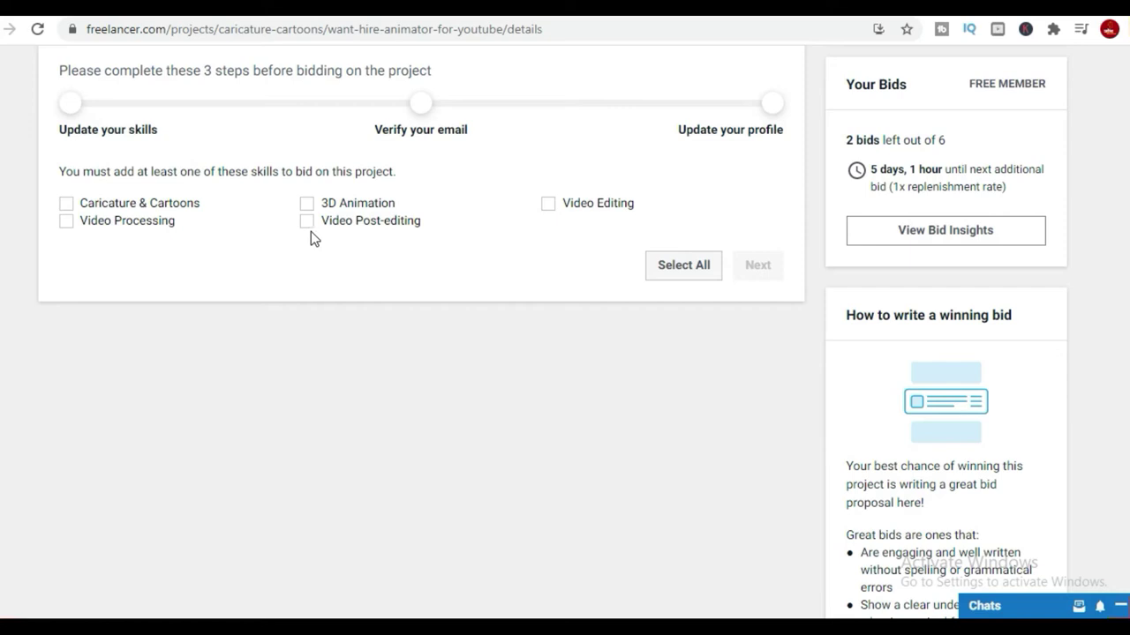
# Add 3D Animation, Video Editing, Video Post-editing and Caricature & Cartoons skills, then save.
pyautogui.click(306, 204)
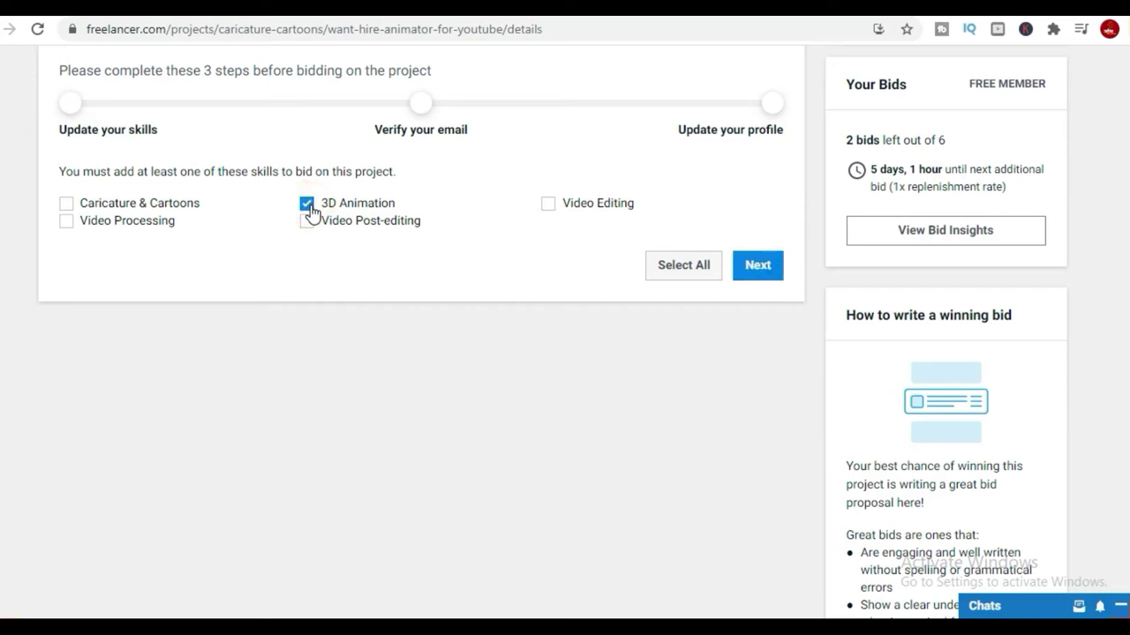
pyautogui.click(548, 204)
pyautogui.click(304, 225)
pyautogui.click(91, 210)
pyautogui.click(741, 265)
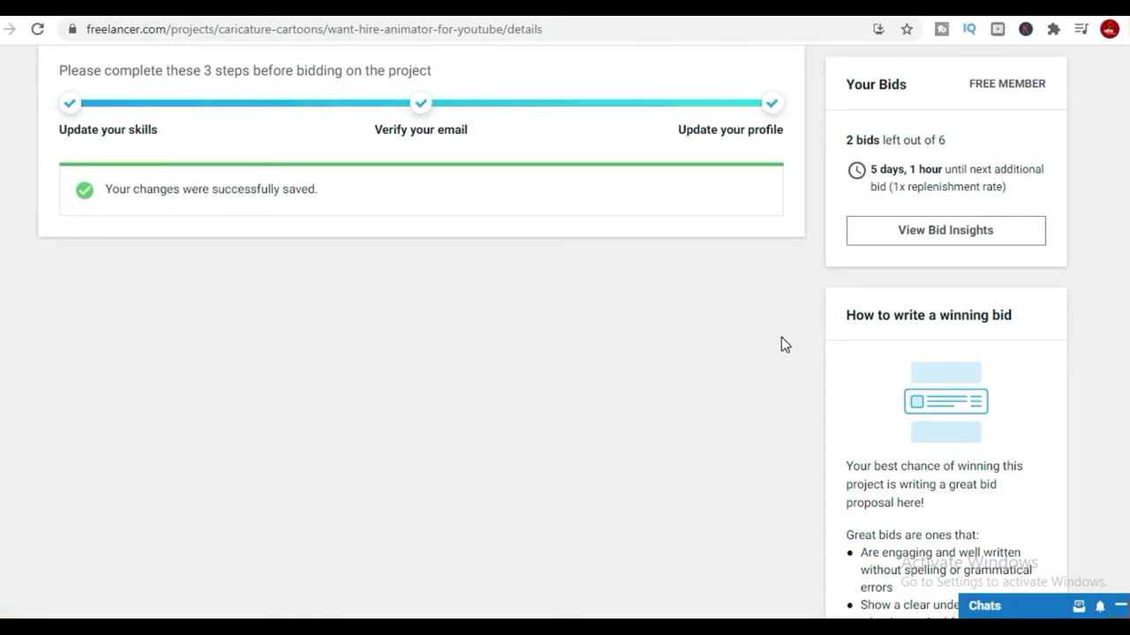
# Look over the Place a Bid form, glancing at the YouTube video tab and back.
pyautogui.scroll(8, 778, 338)
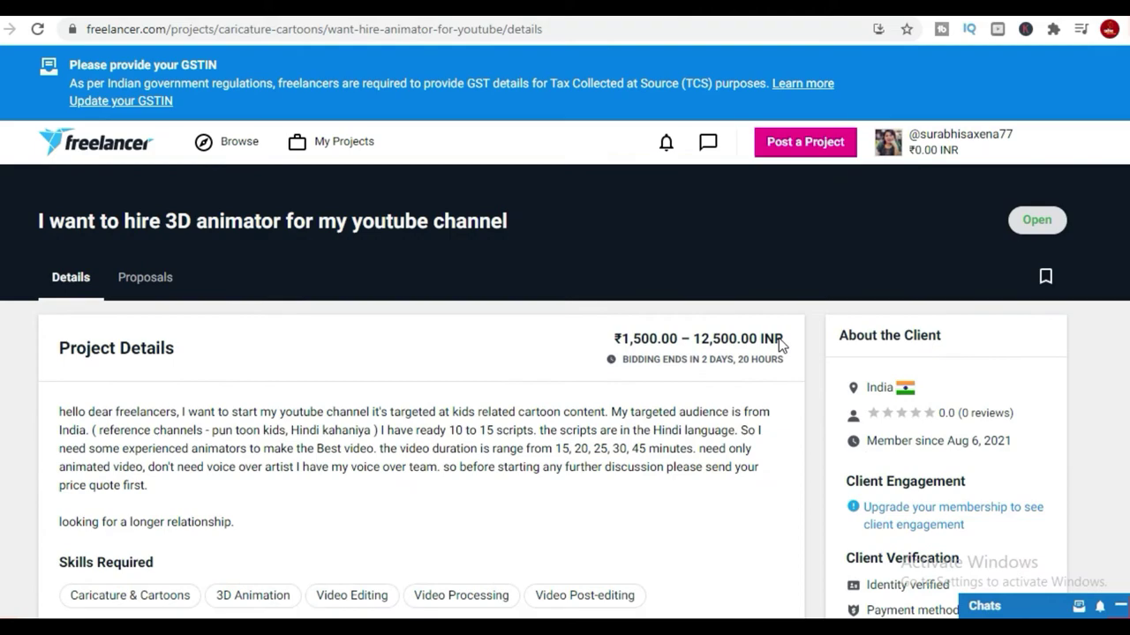
pyautogui.scroll(-10, 751, 391)
pyautogui.scroll(-6, 751, 395)
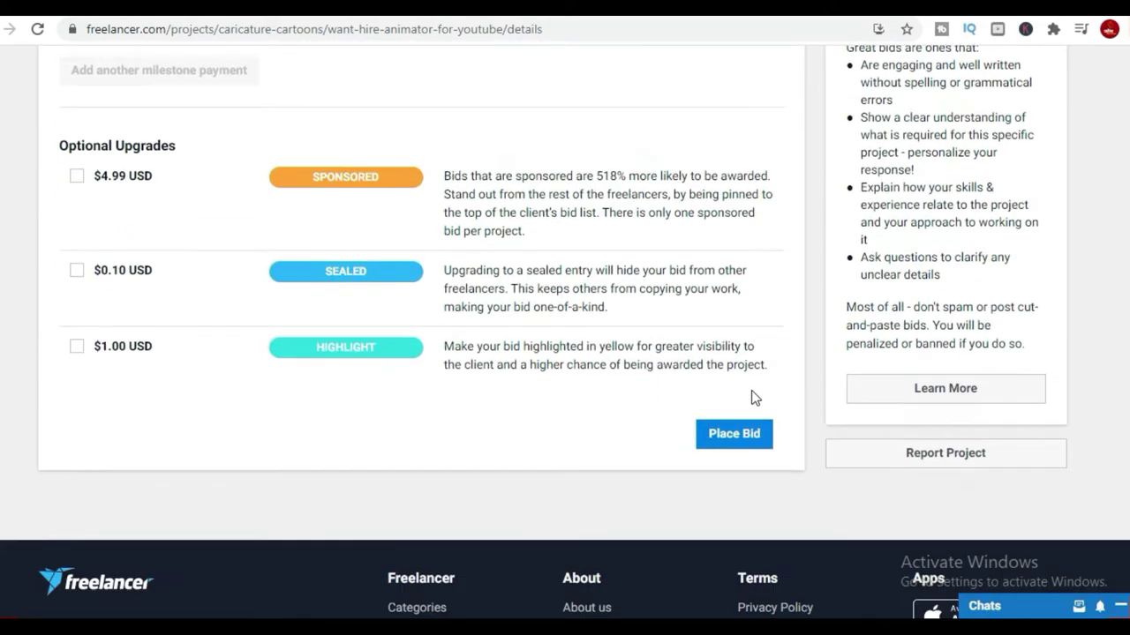
pyautogui.scroll(9, 751, 391)
pyautogui.scroll(7, 751, 391)
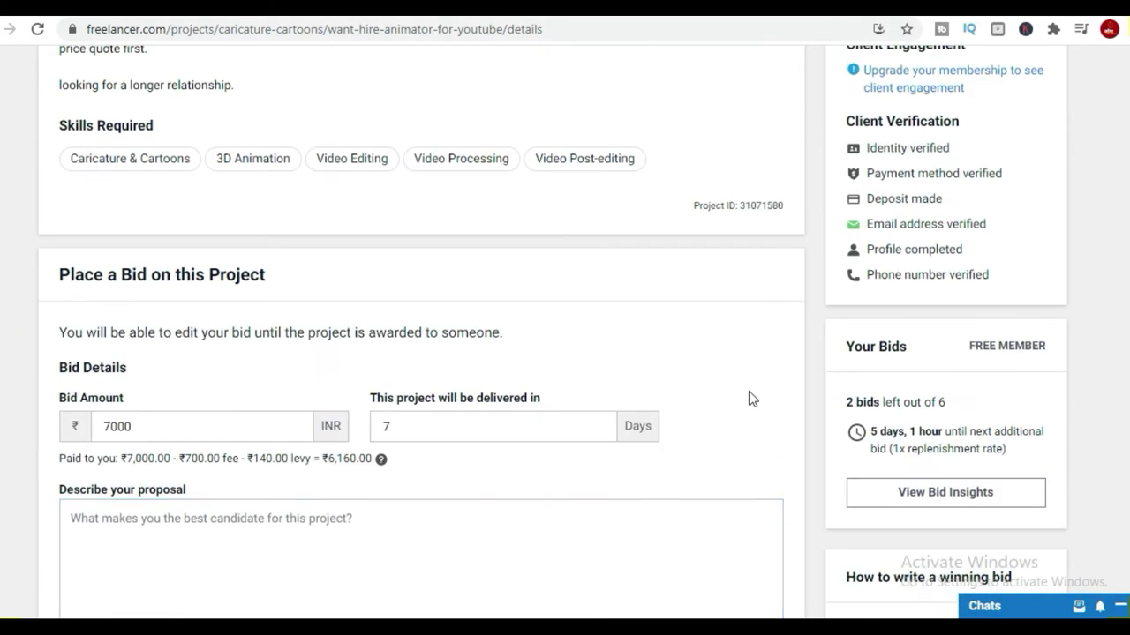
pyautogui.scroll(-4, 653, 381)
pyautogui.scroll(-3, 653, 381)
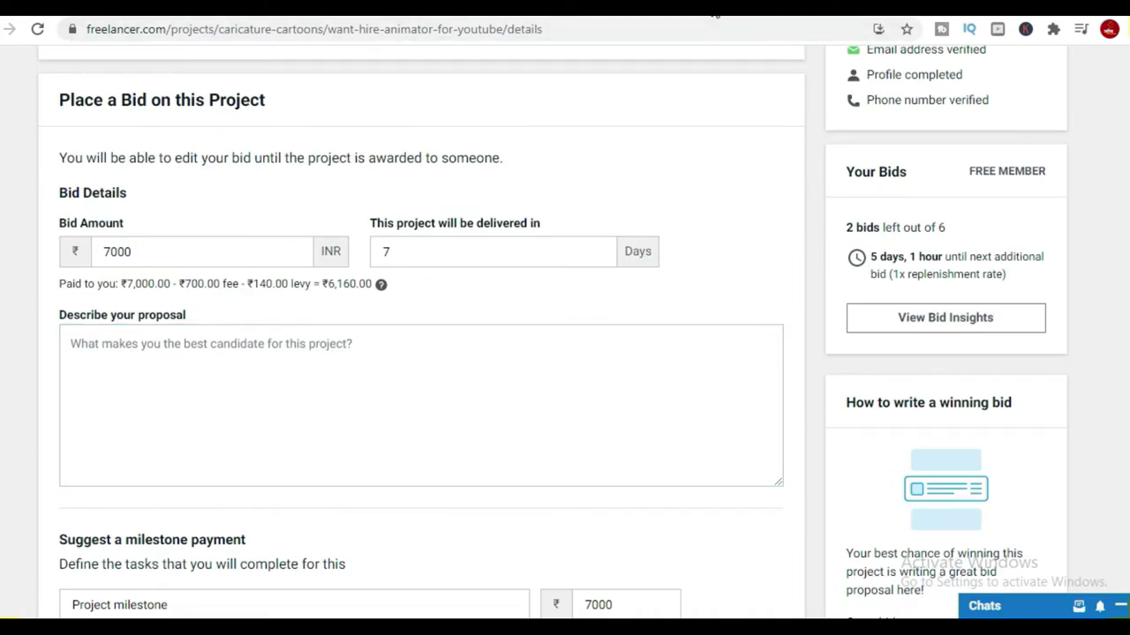
pyautogui.click(717, 12)
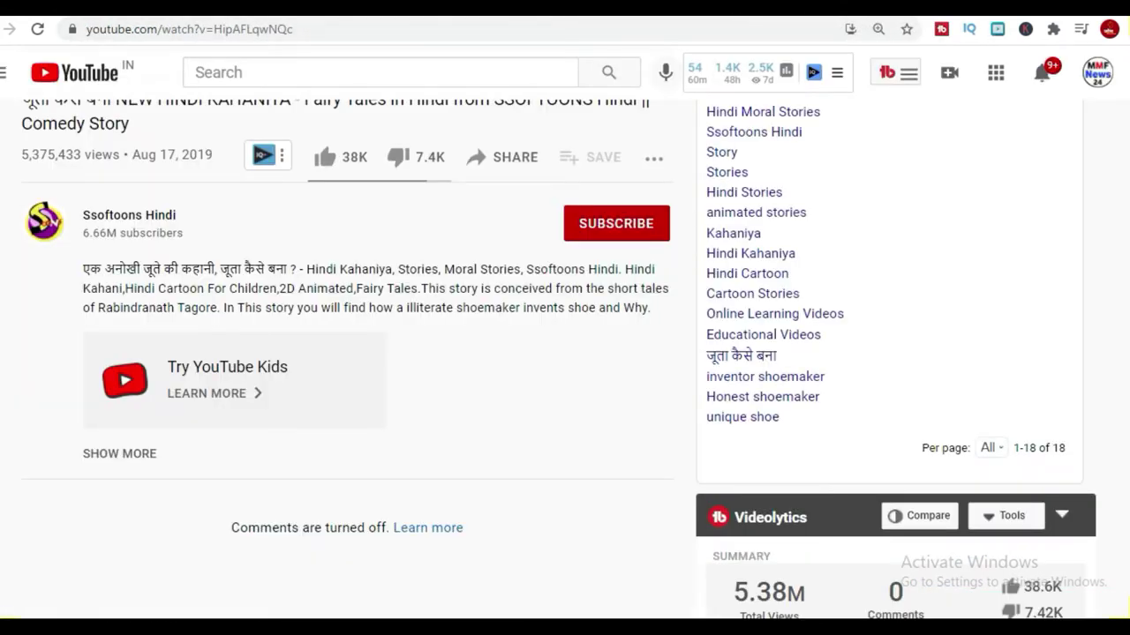
pyautogui.click(737, 13)
# Check the Hindi voice over project and recent messages, then return to the profile page.
pyautogui.click(706, 12)
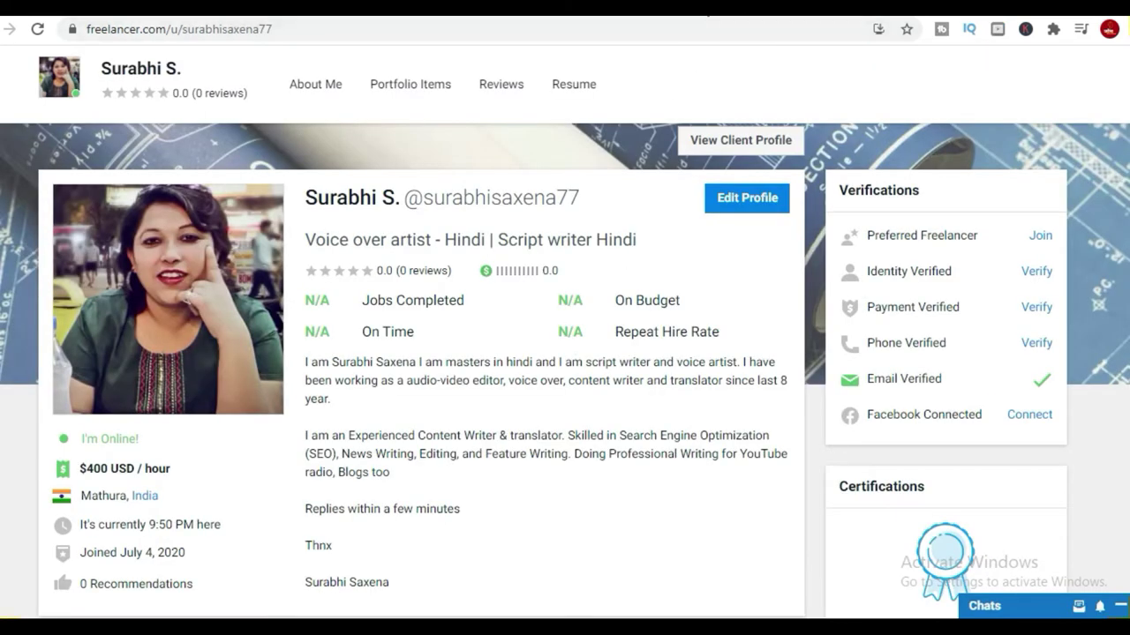
pyautogui.click(745, 12)
pyautogui.click(709, 141)
pyautogui.click(726, 12)
pyautogui.click(2, 39)
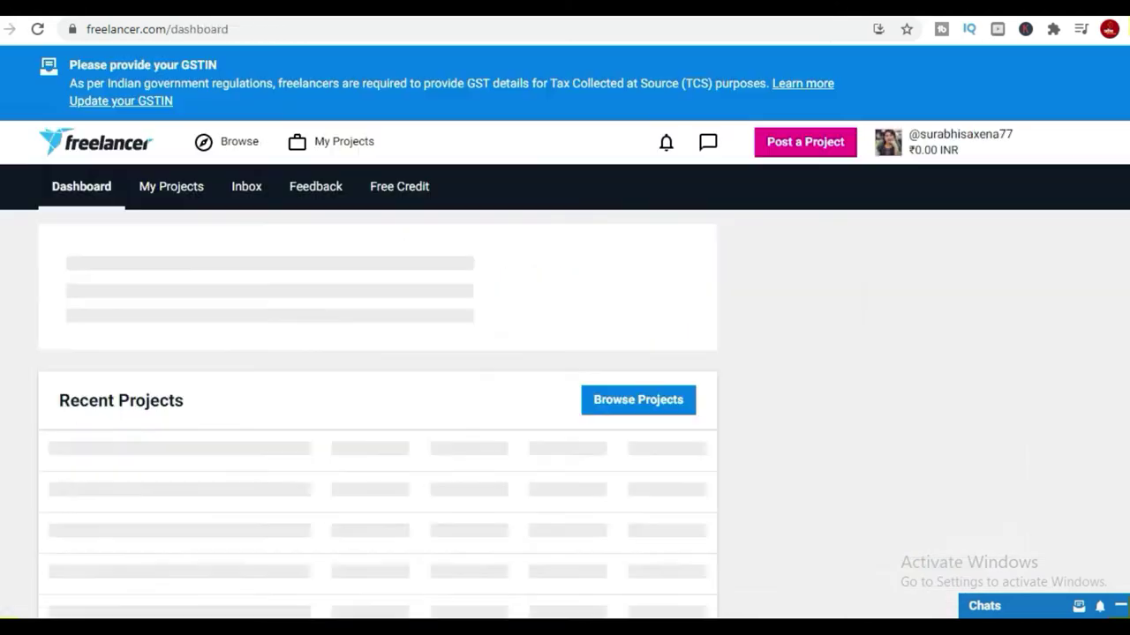
pyautogui.click(8, 29)
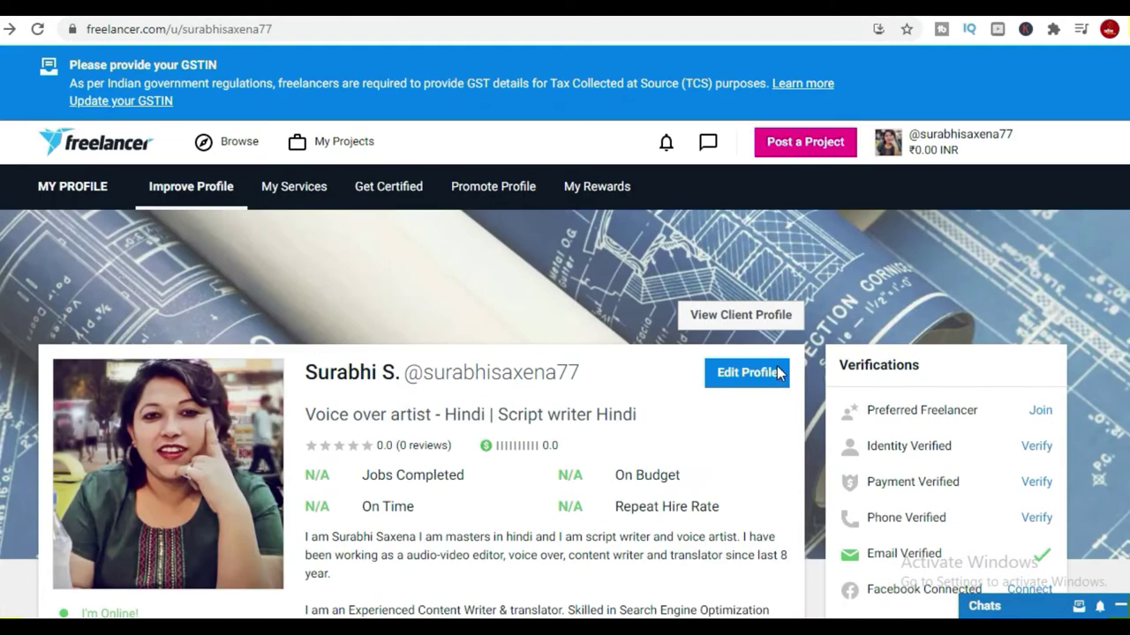
# Look through the recent updates, then switch to the Recent Messages list of five conversations.
pyautogui.click(667, 142)
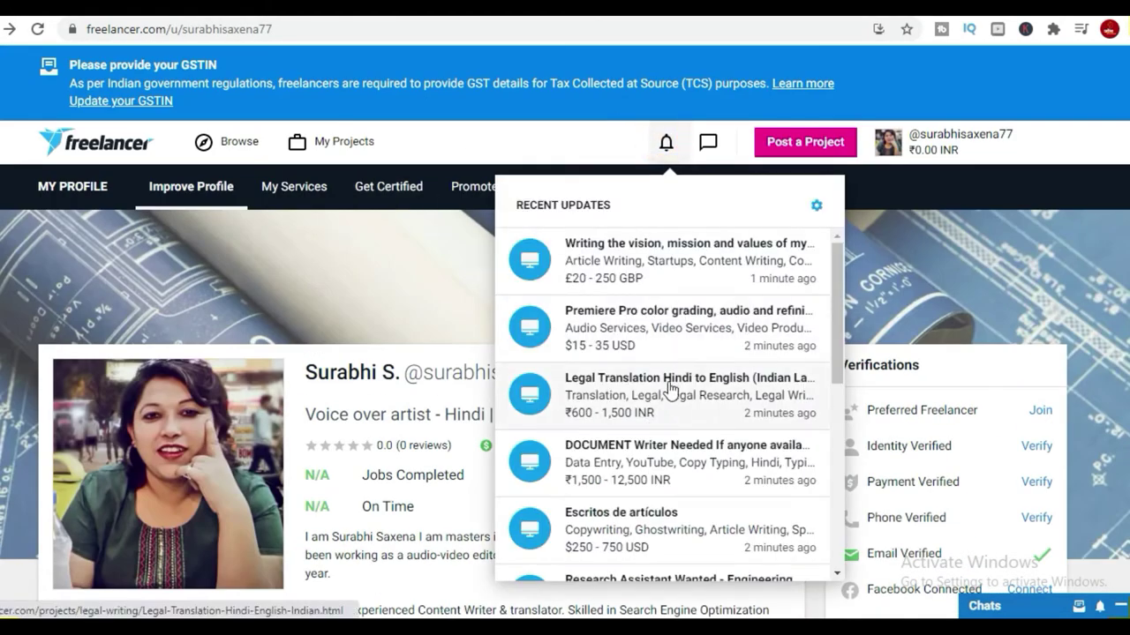
pyautogui.scroll(-1, 732, 484)
pyautogui.scroll(1, 721, 501)
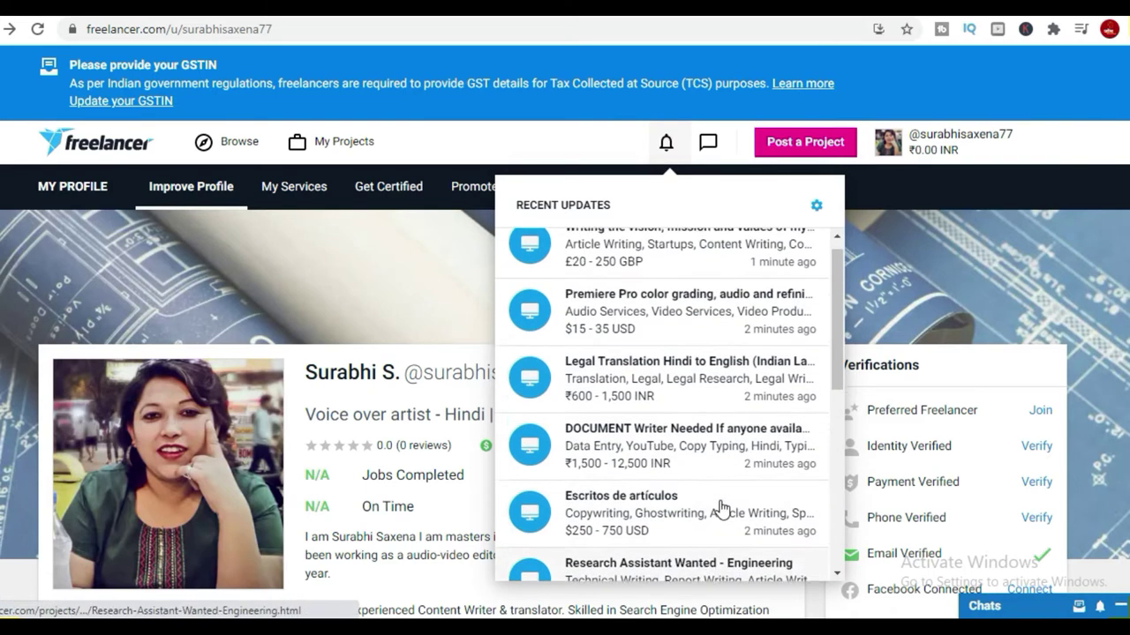
pyautogui.scroll(-4, 718, 389)
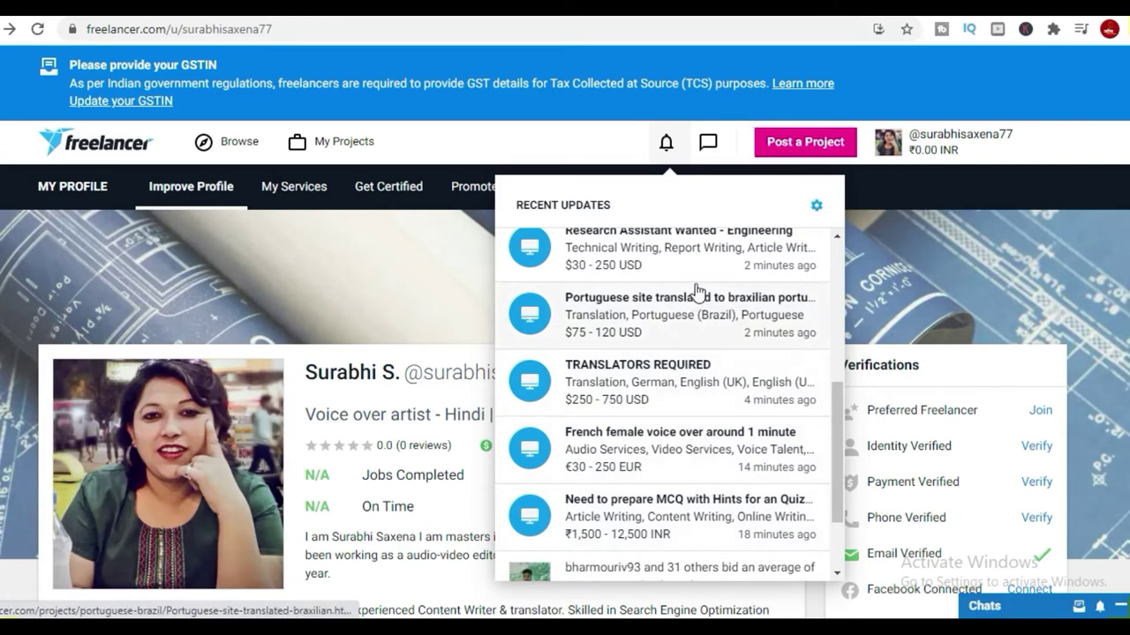
pyautogui.scroll(-2, 697, 293)
pyautogui.scroll(-2, 697, 300)
pyautogui.scroll(6, 714, 373)
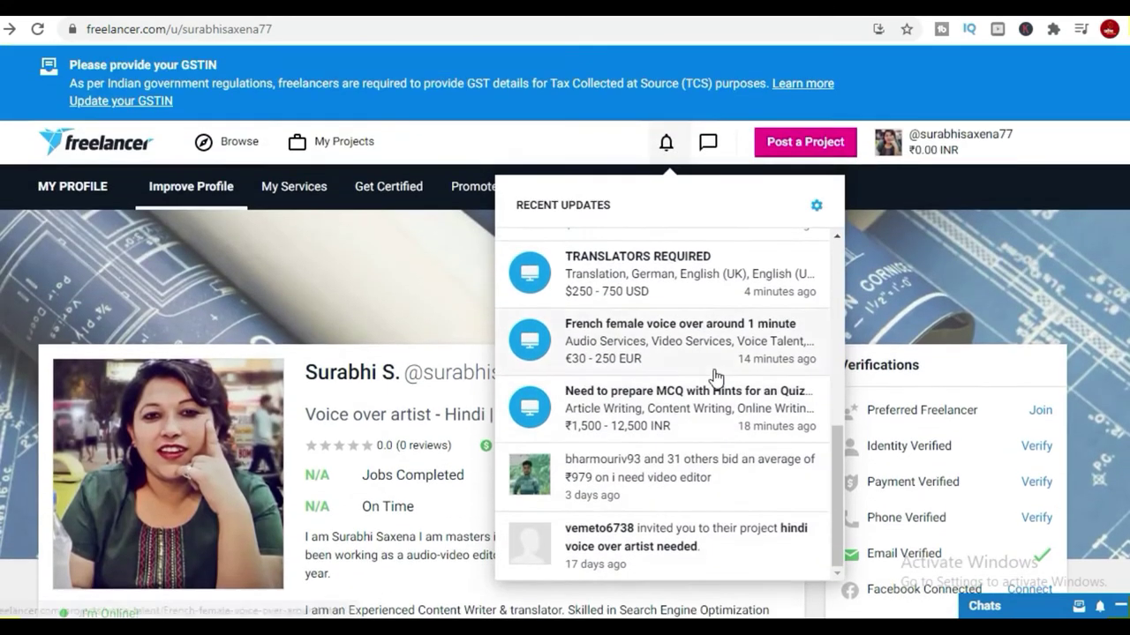
pyautogui.scroll(1, 726, 448)
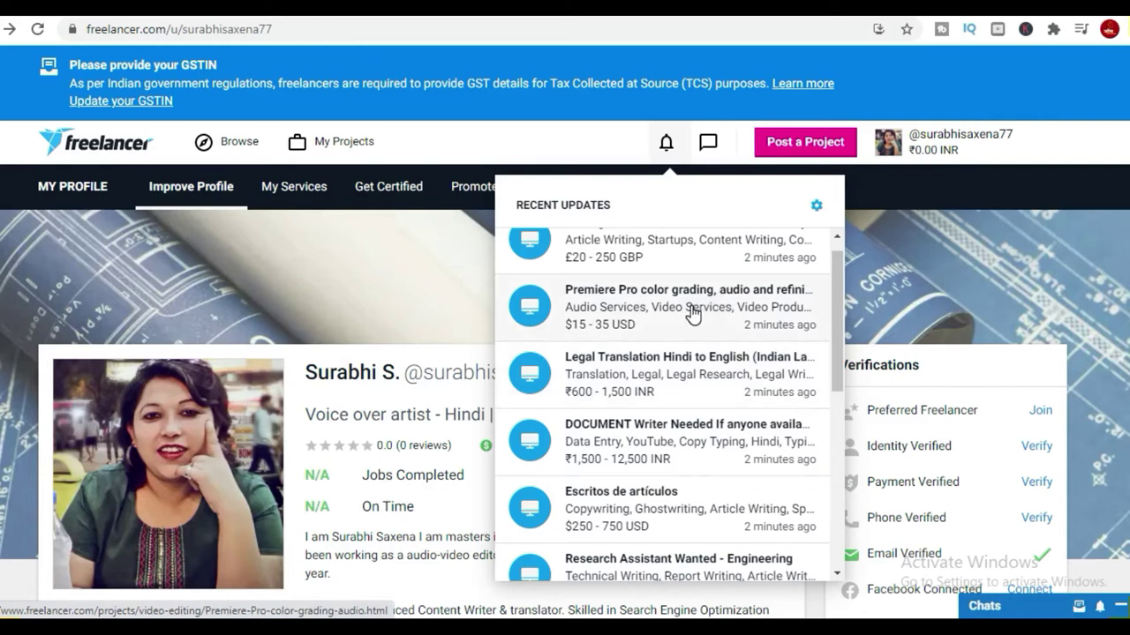
pyautogui.scroll(1, 692, 314)
pyautogui.click(708, 141)
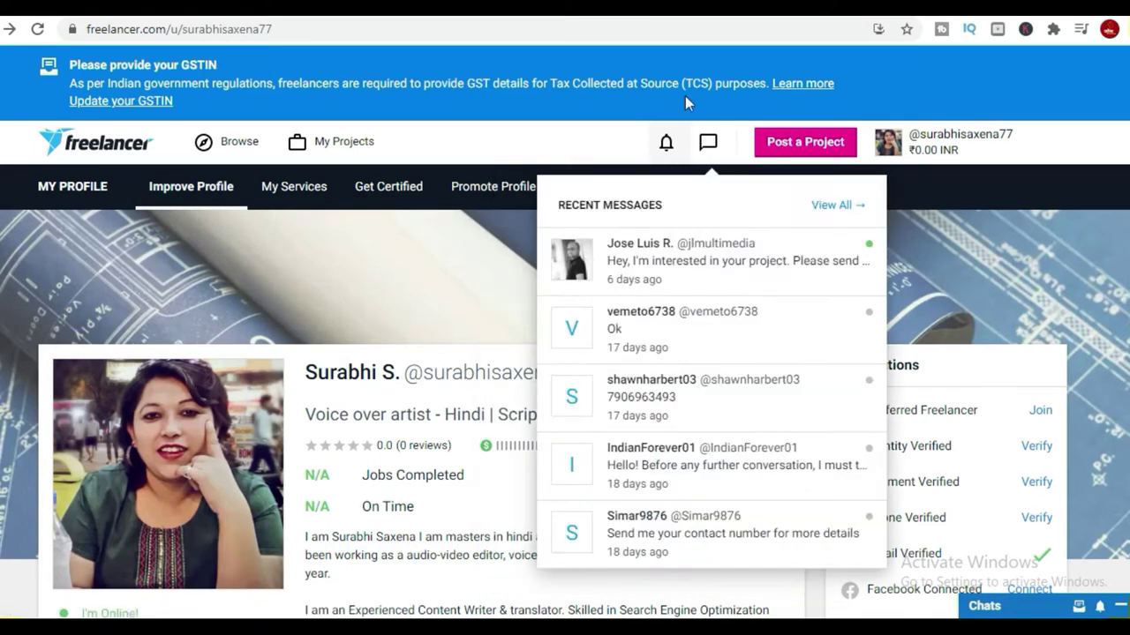
# Search Freelancer.com for 'youtube audio', then refine the query to 'youtube voice over'.
pyautogui.moveTo(238, 144)
pyautogui.click(285, 209)
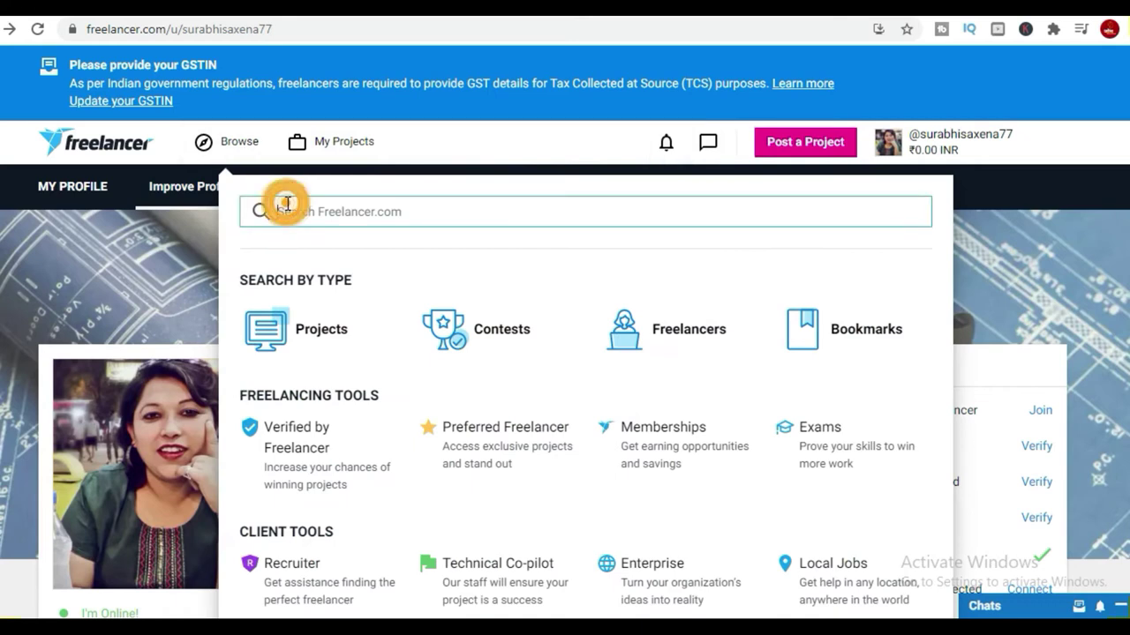
pyautogui.write('youtube')
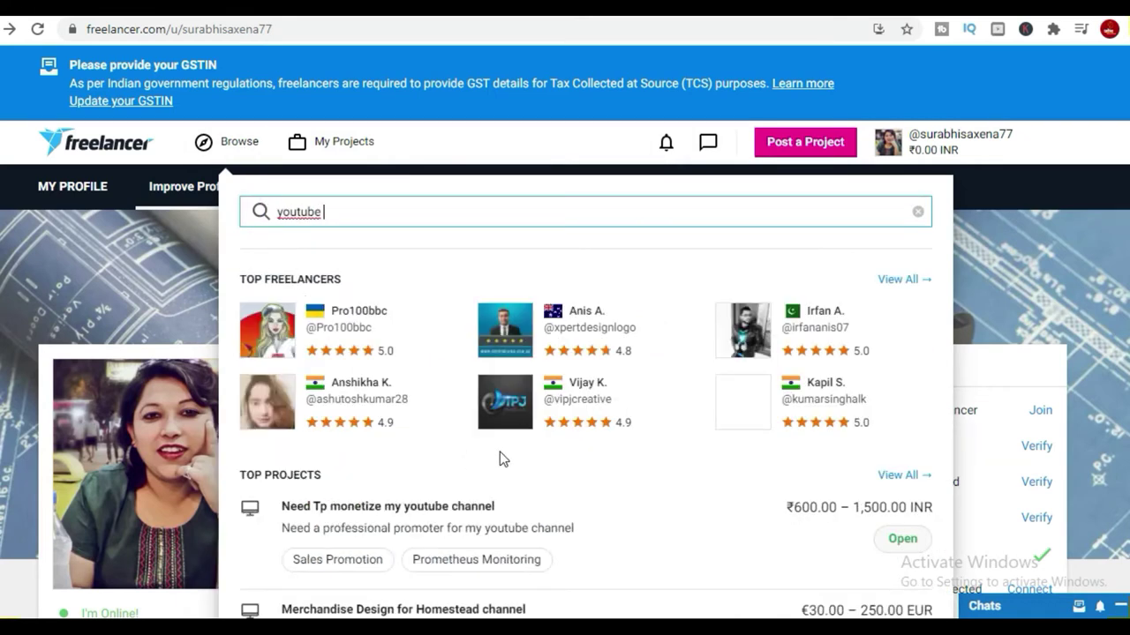
pyautogui.scroll(-1, 500, 452)
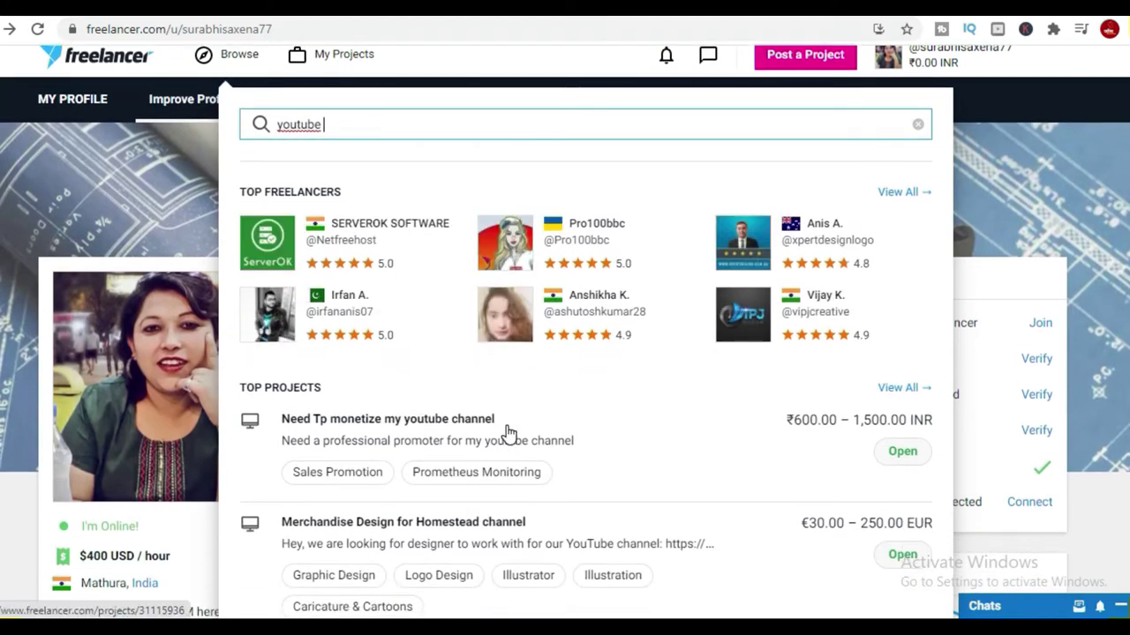
pyautogui.write('audio')
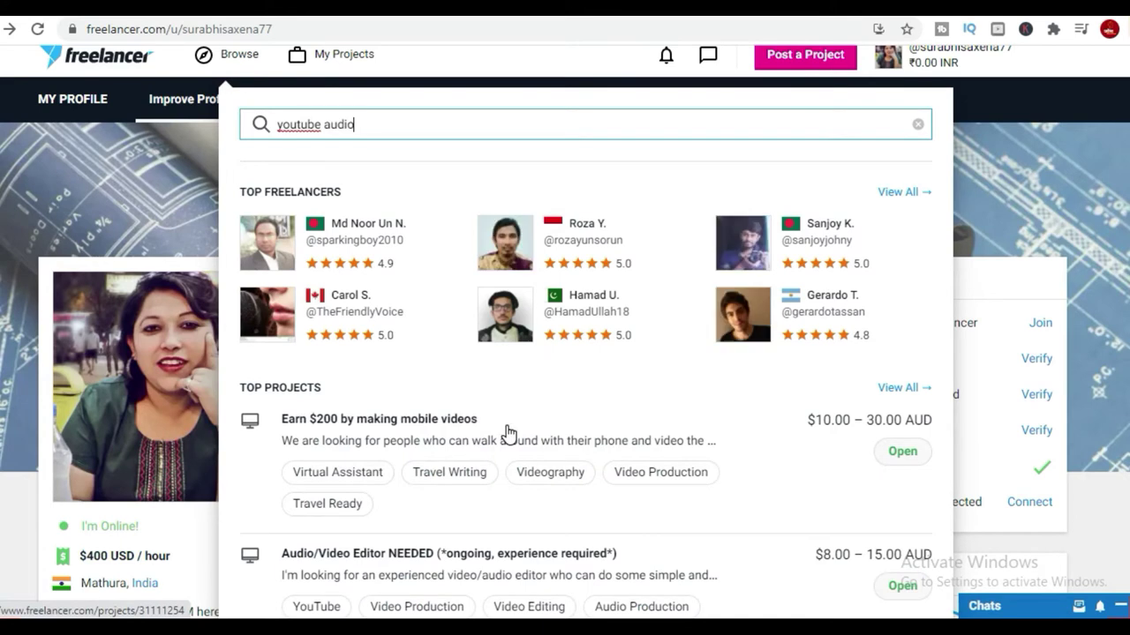
pyautogui.scroll(-2, 507, 426)
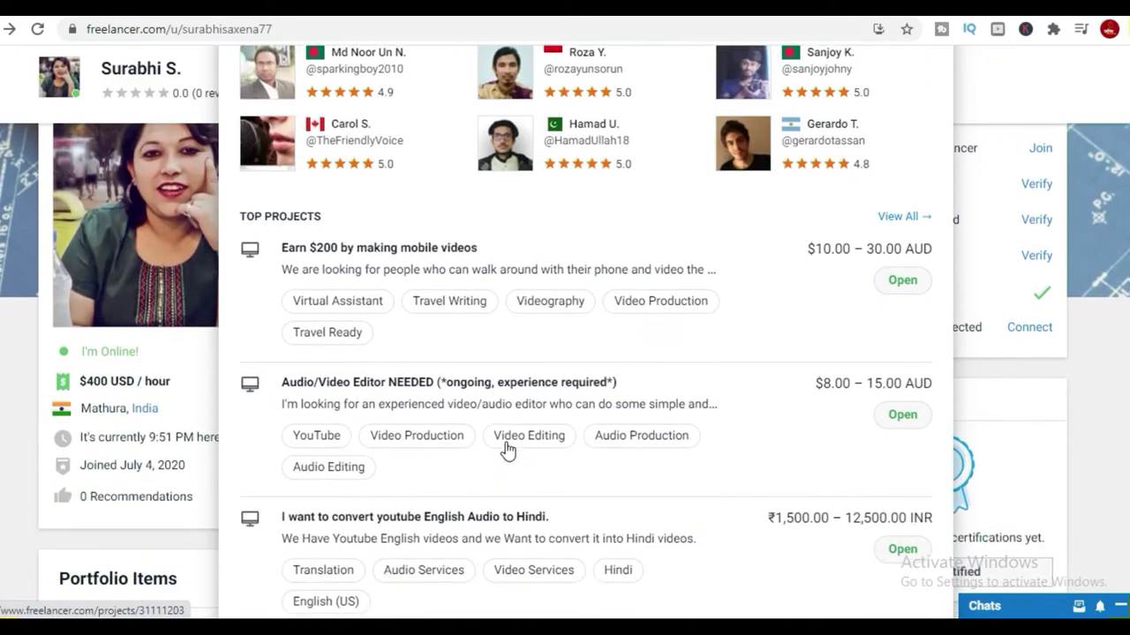
pyautogui.scroll(-1, 503, 509)
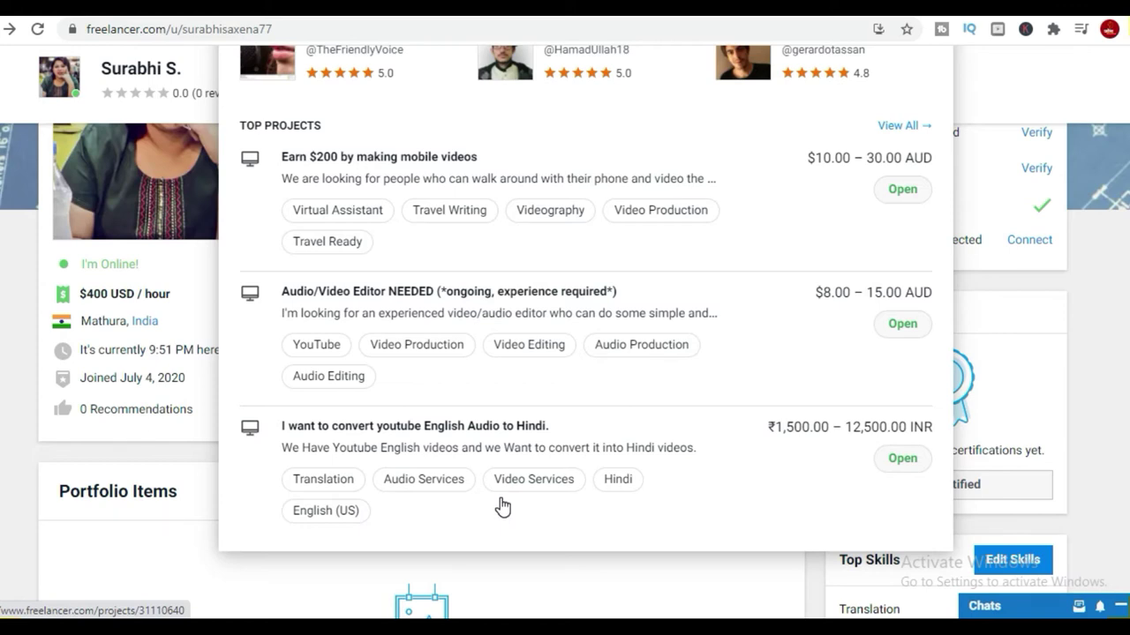
pyautogui.scroll(4, 459, 300)
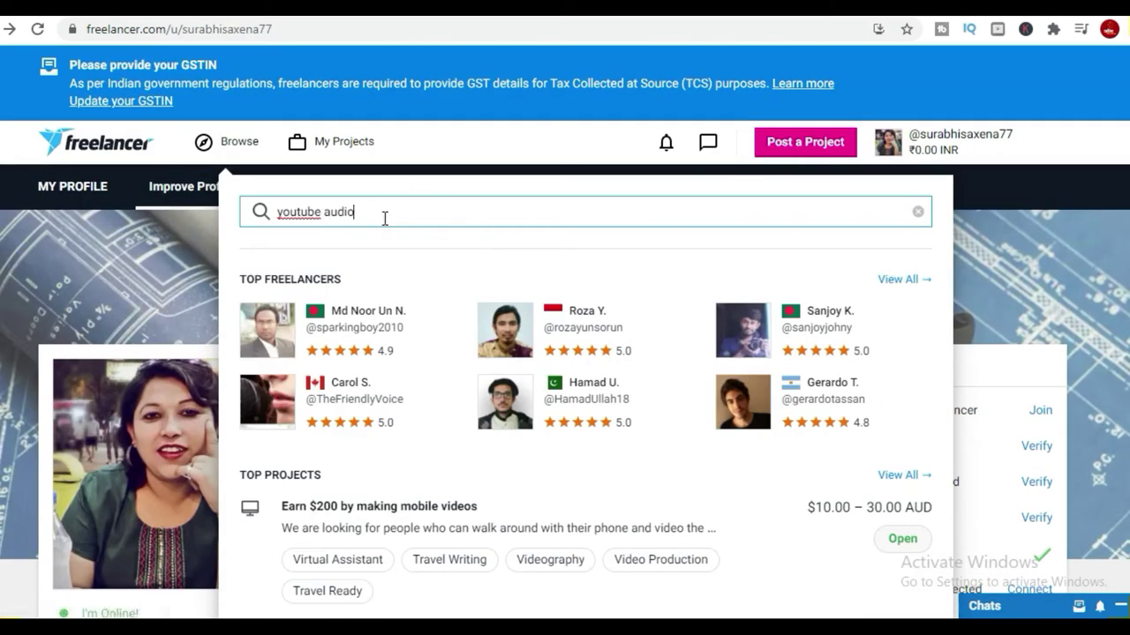
pyautogui.moveTo(383, 218); pyautogui.dragTo(332, 230)
pyautogui.write('voice over')
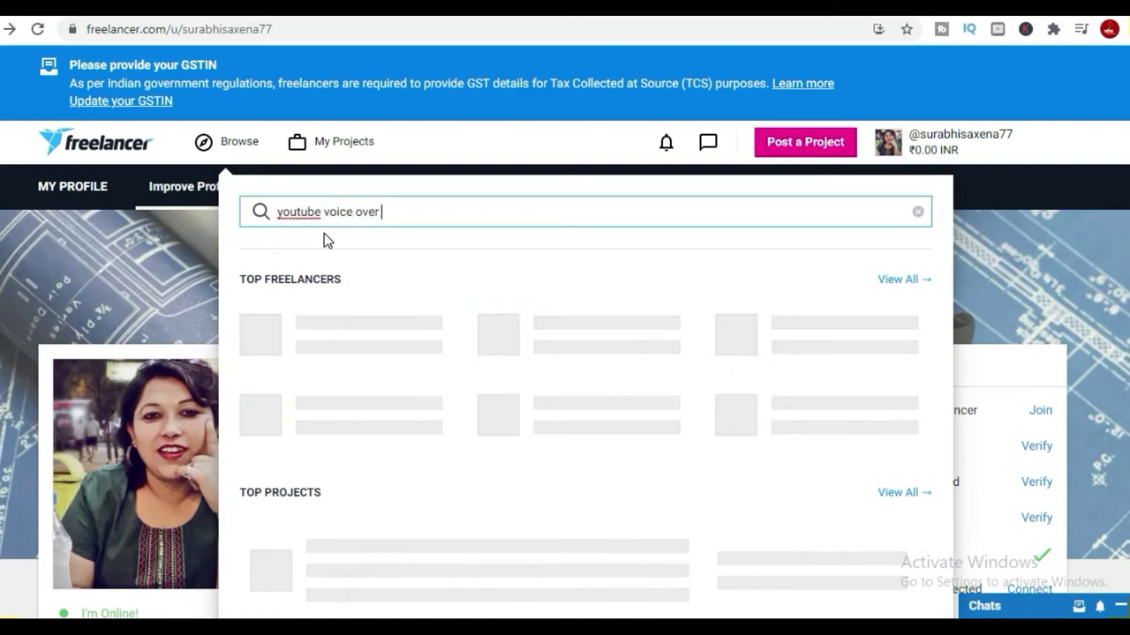
pyautogui.scroll(-1, 444, 272)
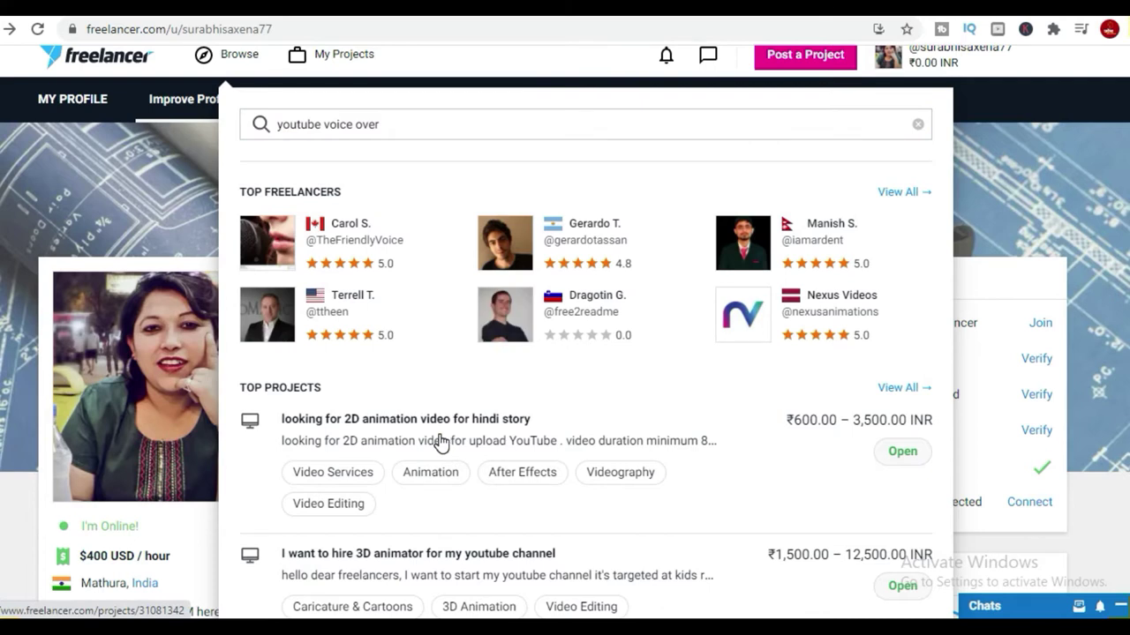
# Open the 2D animation video for Hindi story project and browse its details and related projects.
pyautogui.click(445, 425)
pyautogui.scroll(-2, 445, 426)
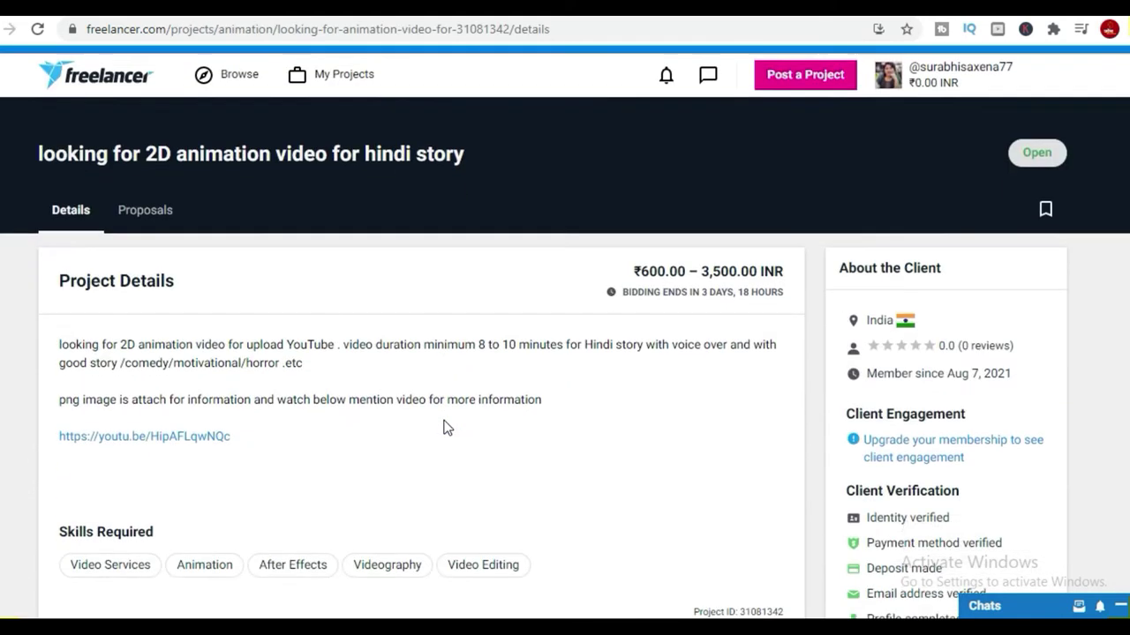
pyautogui.scroll(-4, 601, 437)
pyautogui.scroll(-10, 772, 453)
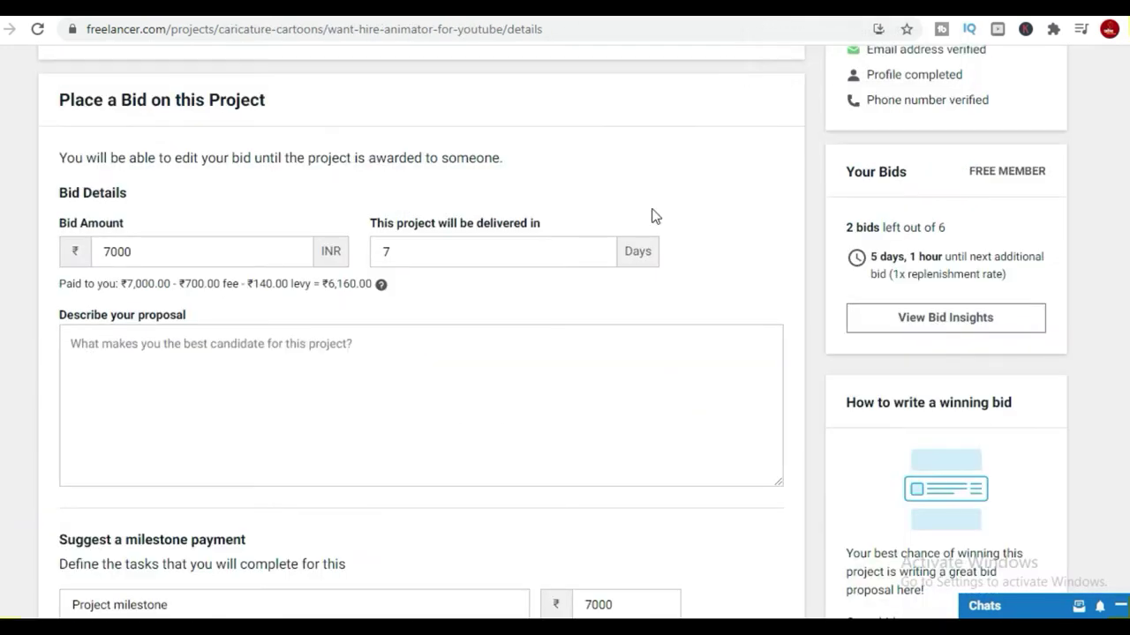
pyautogui.scroll(4, 650, 217)
pyautogui.scroll(3, 490, 391)
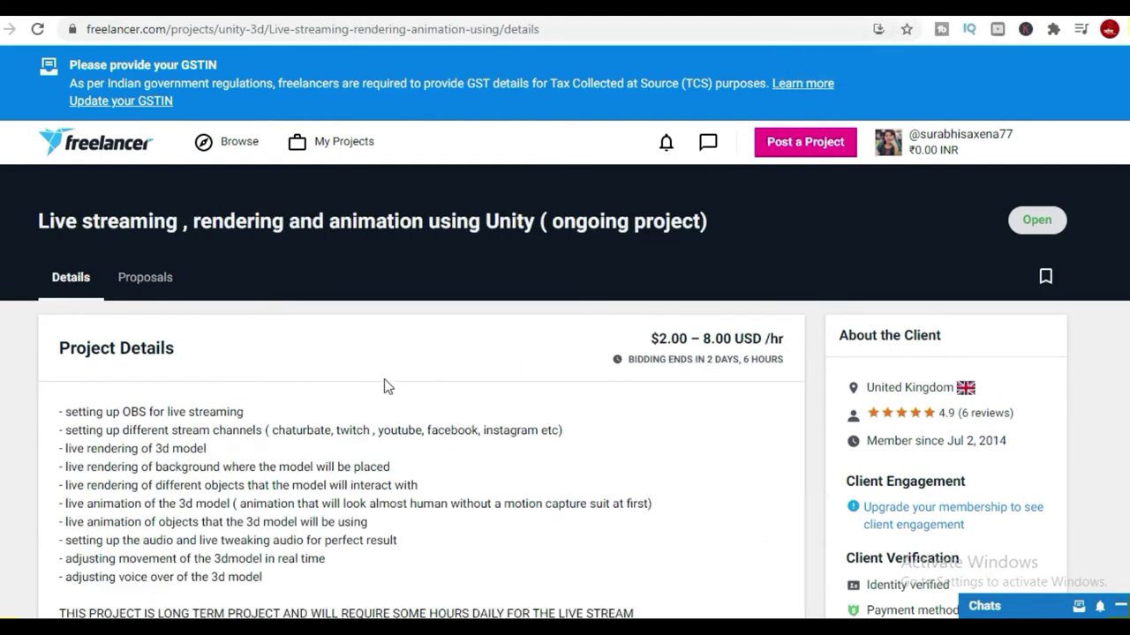
pyautogui.scroll(-2, 383, 383)
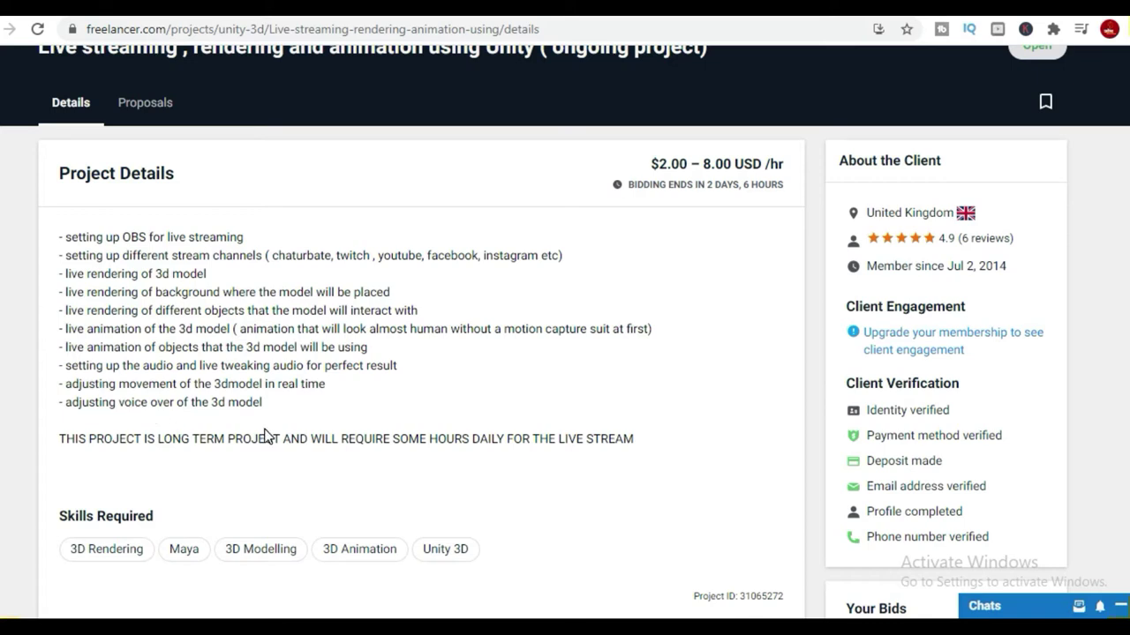
pyautogui.scroll(-2, 268, 436)
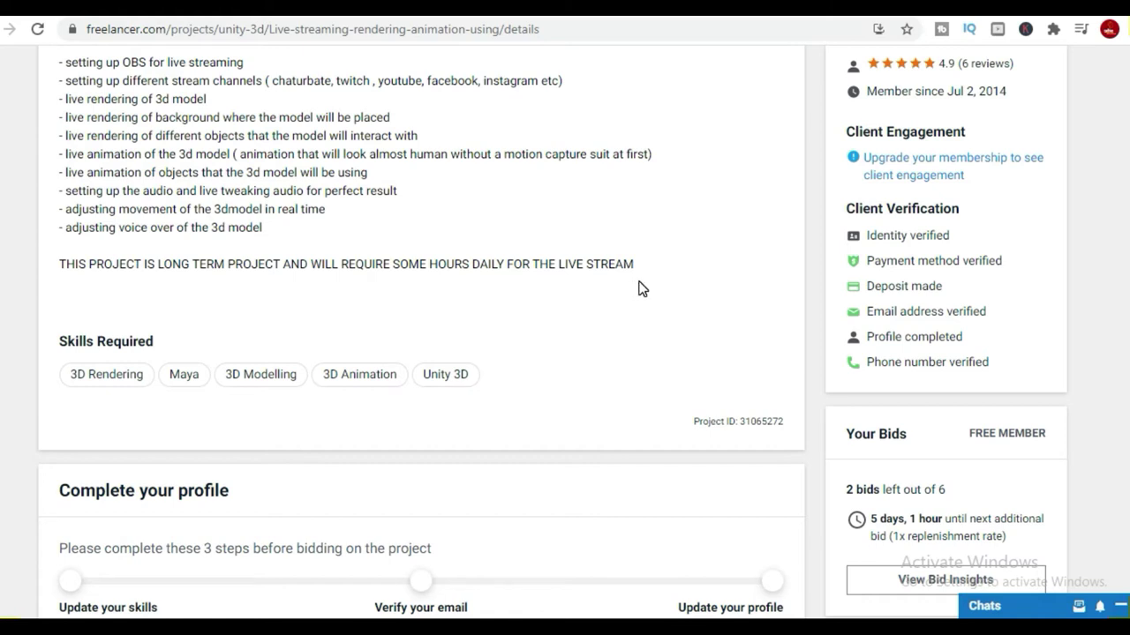
pyautogui.scroll(-6, 641, 289)
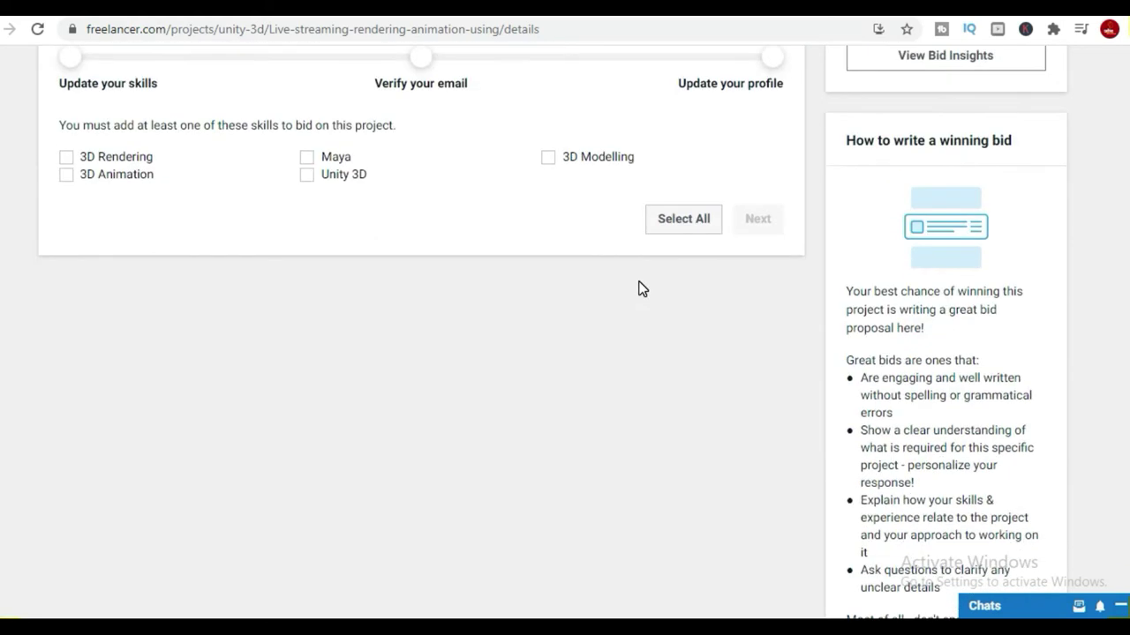
pyautogui.scroll(8, 641, 288)
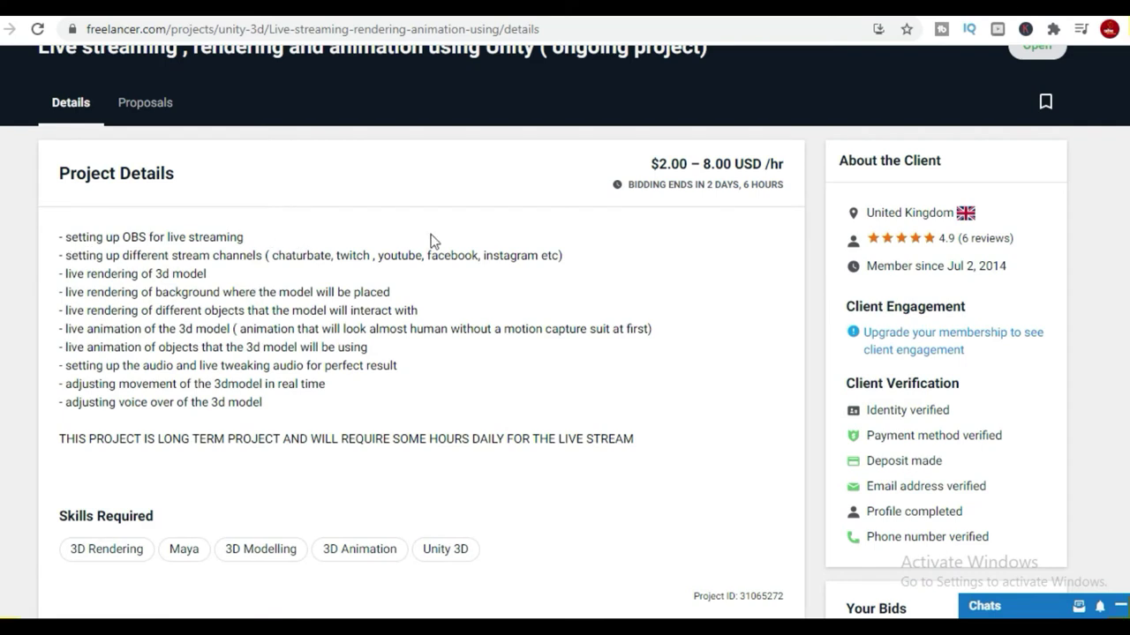
# Switch to the next project tab and read through the project details.
pyautogui.click(826, 13)
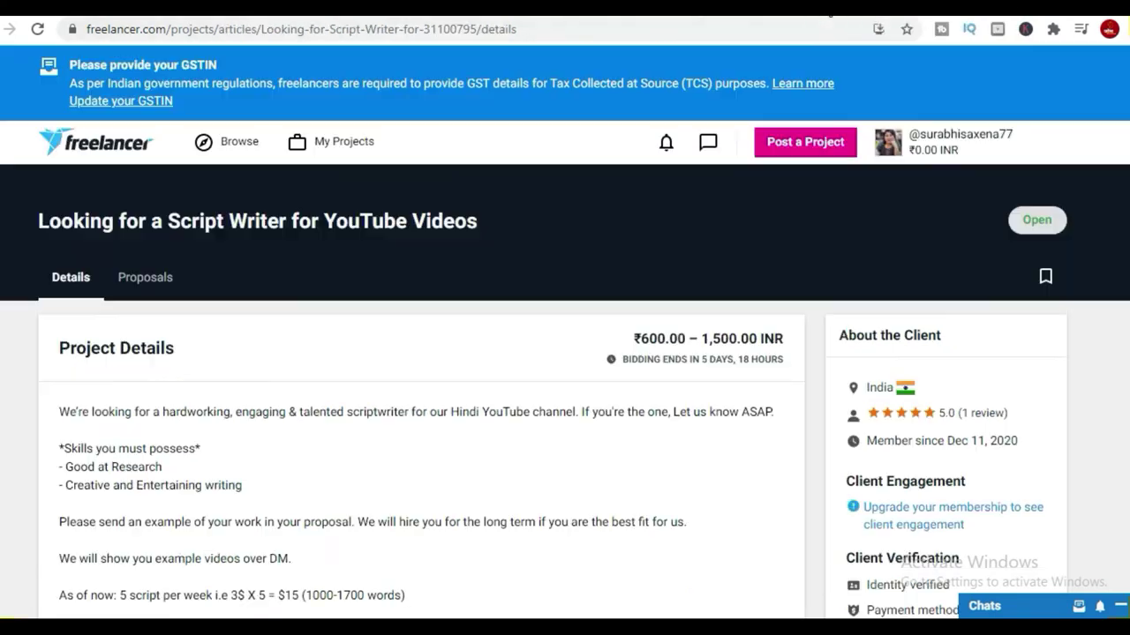
pyautogui.scroll(-2, 529, 344)
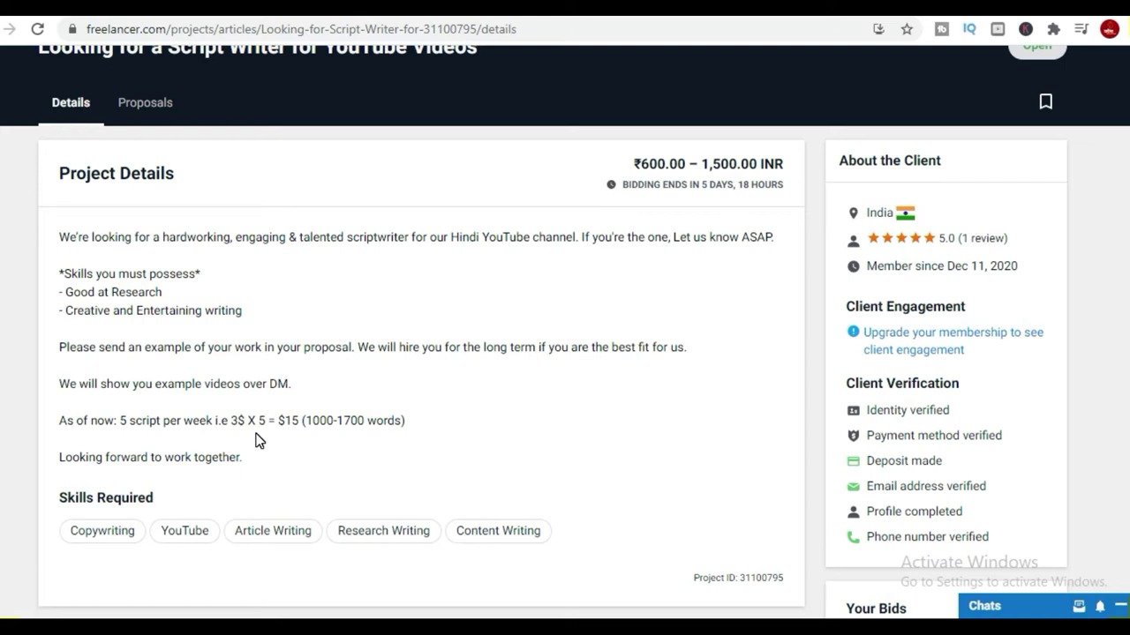
pyautogui.scroll(-1, 259, 440)
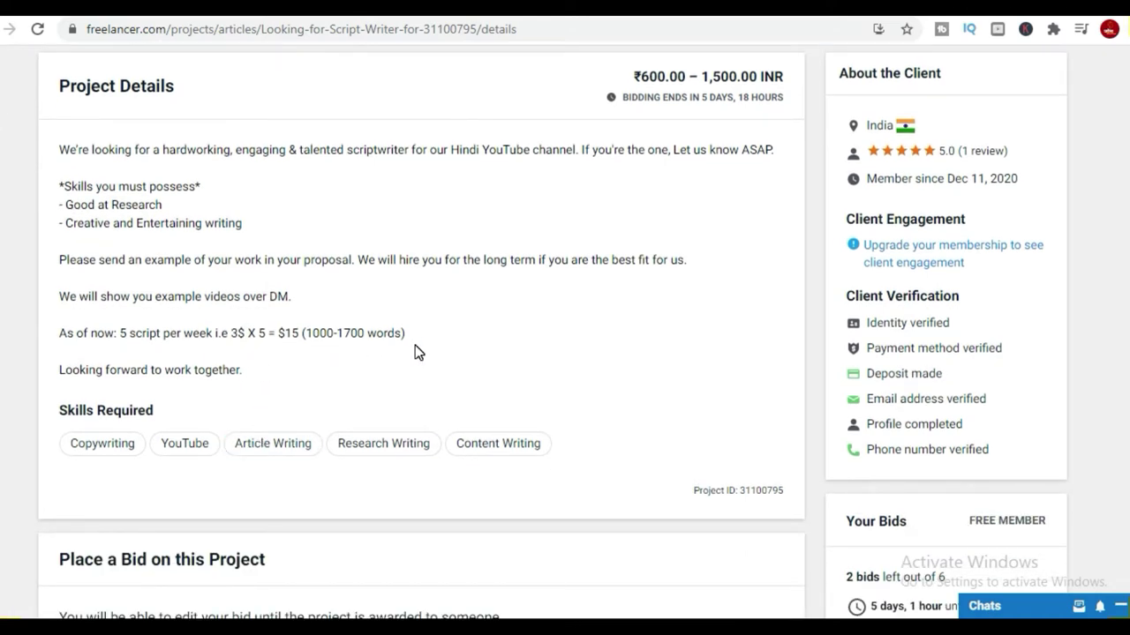
pyautogui.scroll(-10, 420, 349)
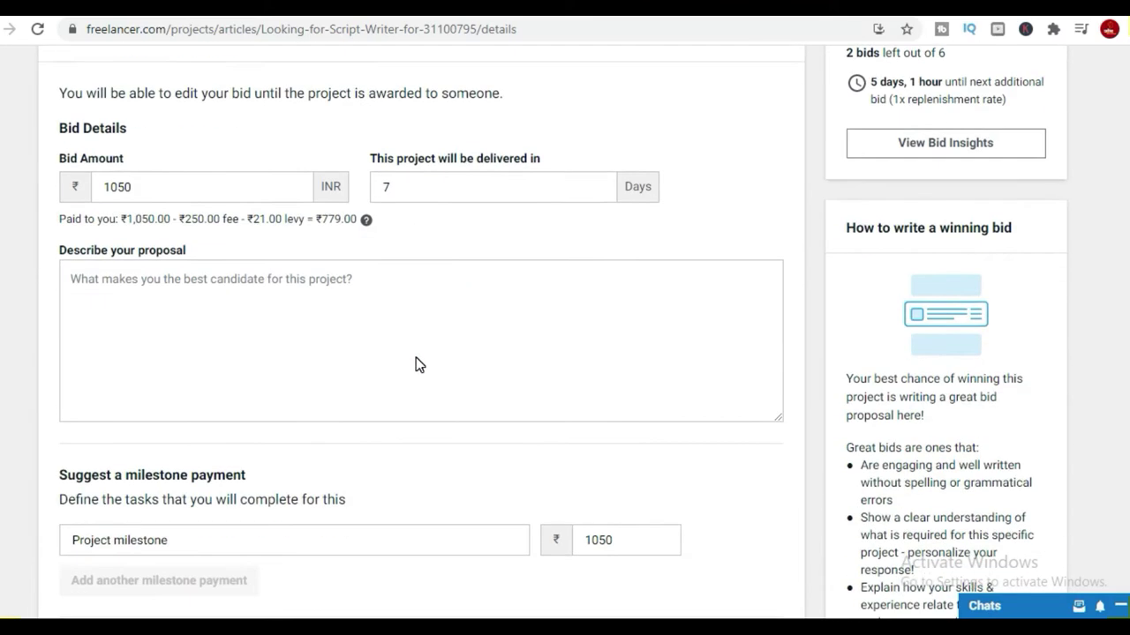
pyautogui.scroll(-3, 595, 389)
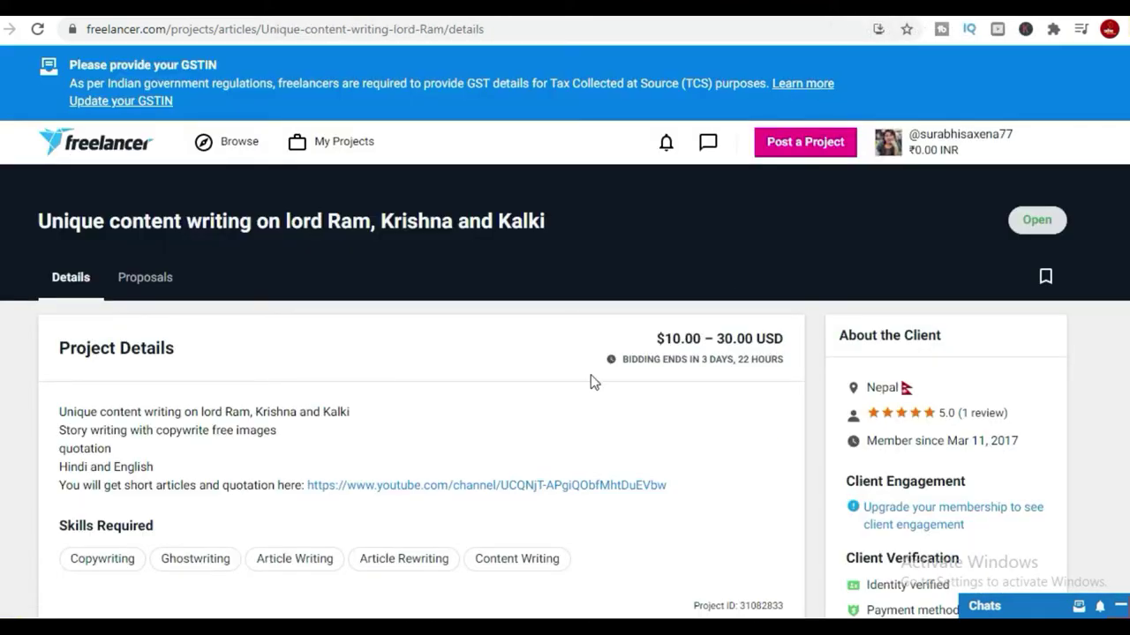
pyautogui.scroll(-2, 593, 382)
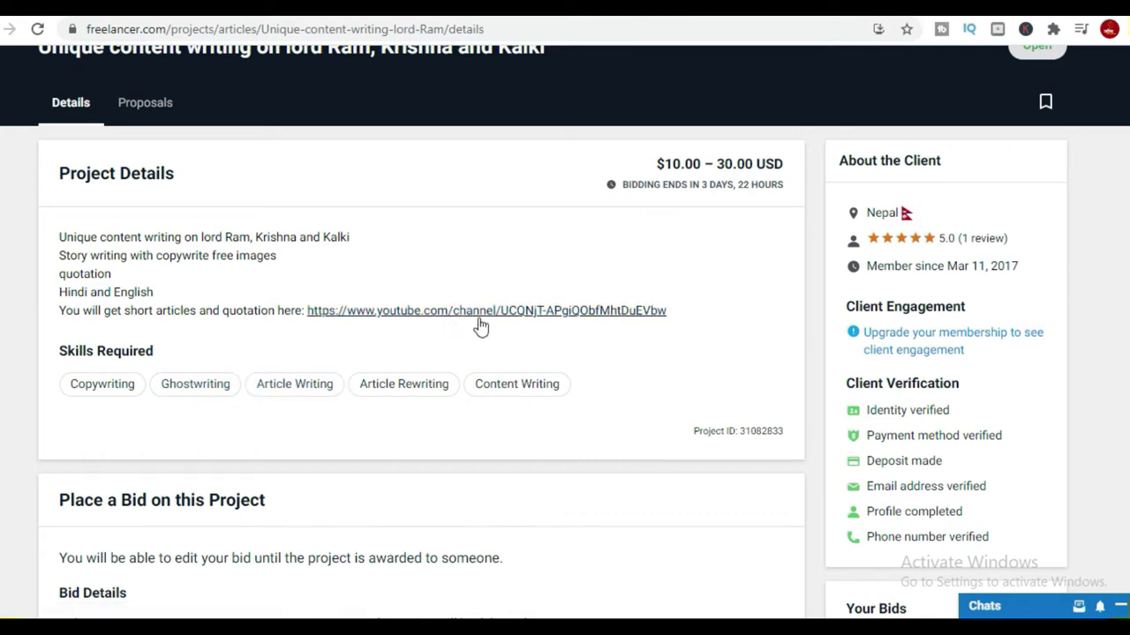
# Open the project's YouTube channel link in a new tab.
pyautogui.rightClick(595, 319)
pyautogui.click(687, 327)
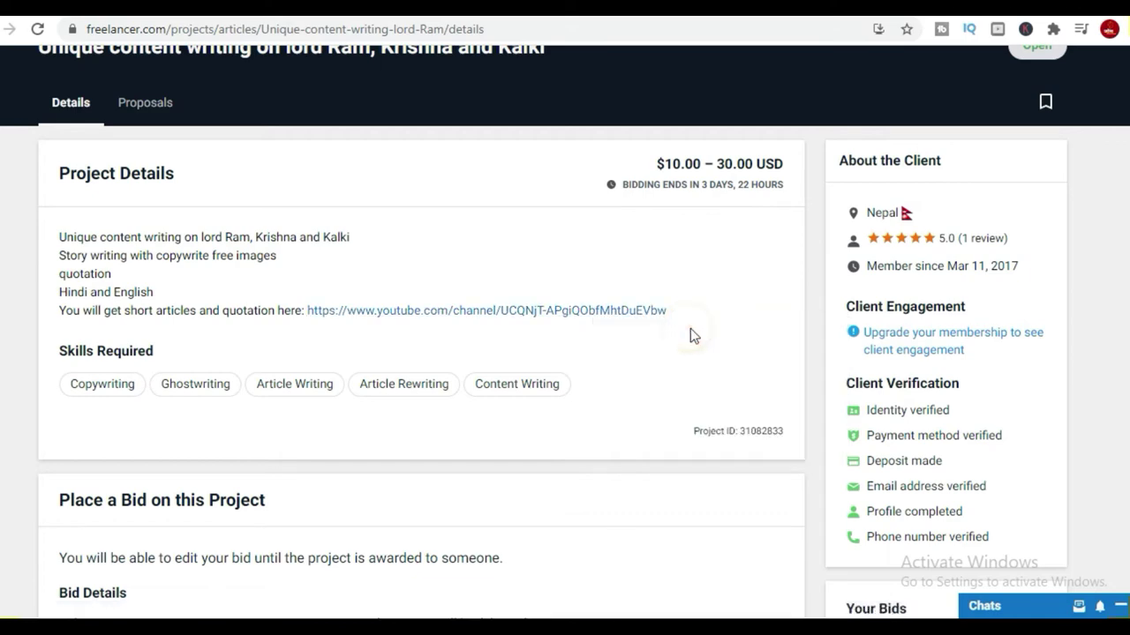
pyautogui.scroll(-6, 699, 417)
pyautogui.scroll(-7, 701, 417)
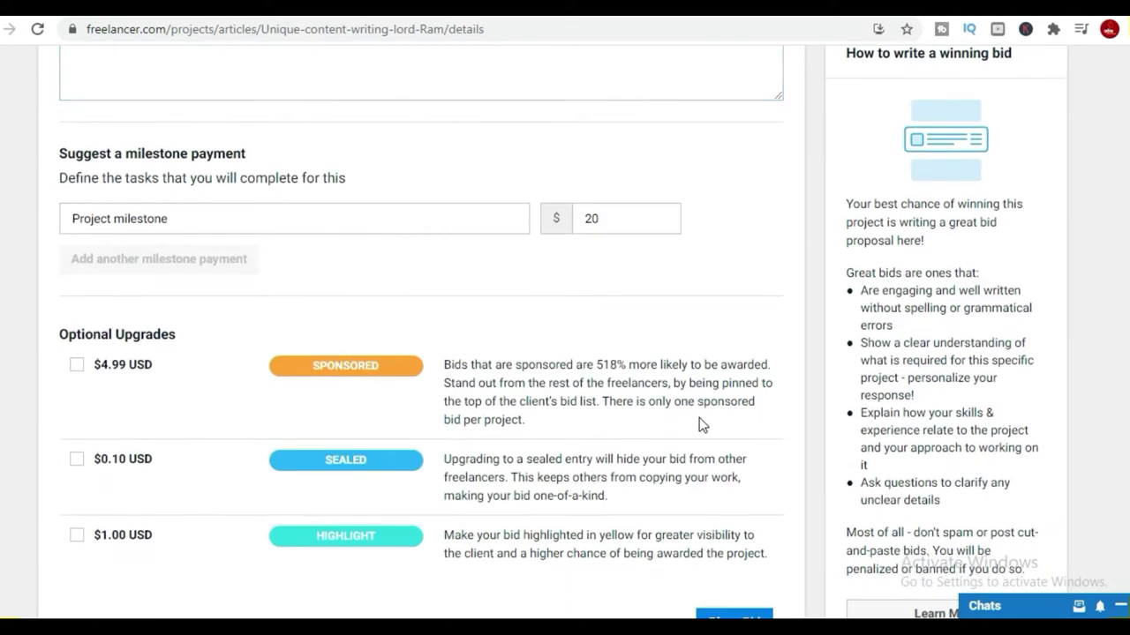
pyautogui.scroll(9, 697, 415)
# Start the bid proposal and check the remaining bids count on the Place a Bid form.
pyautogui.click(697, 425)
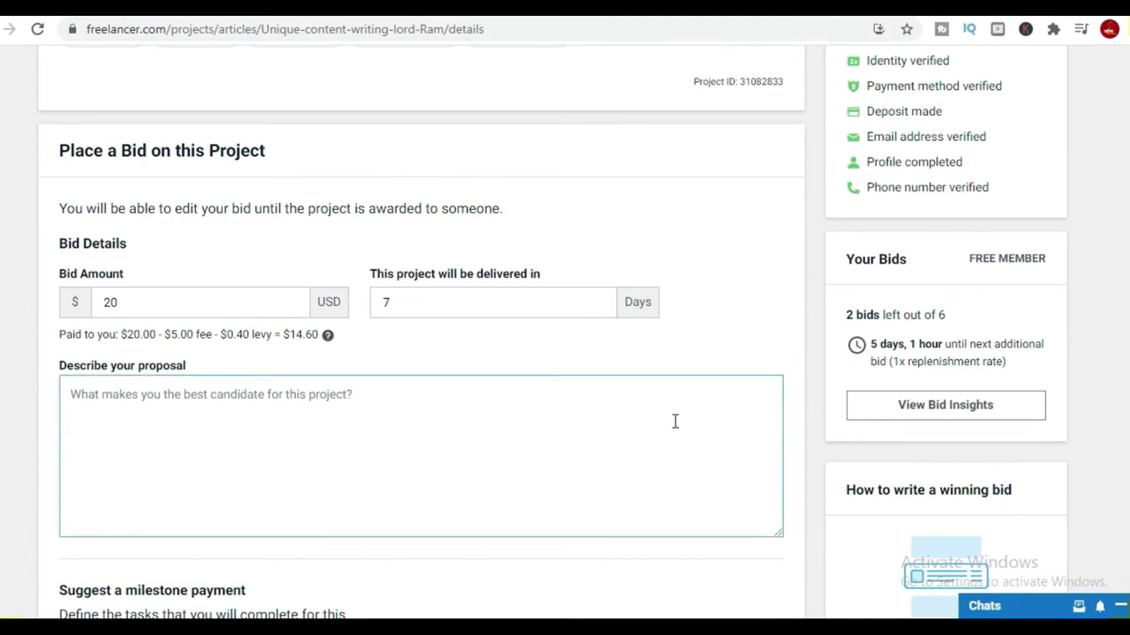
pyautogui.scroll(5, 674, 421)
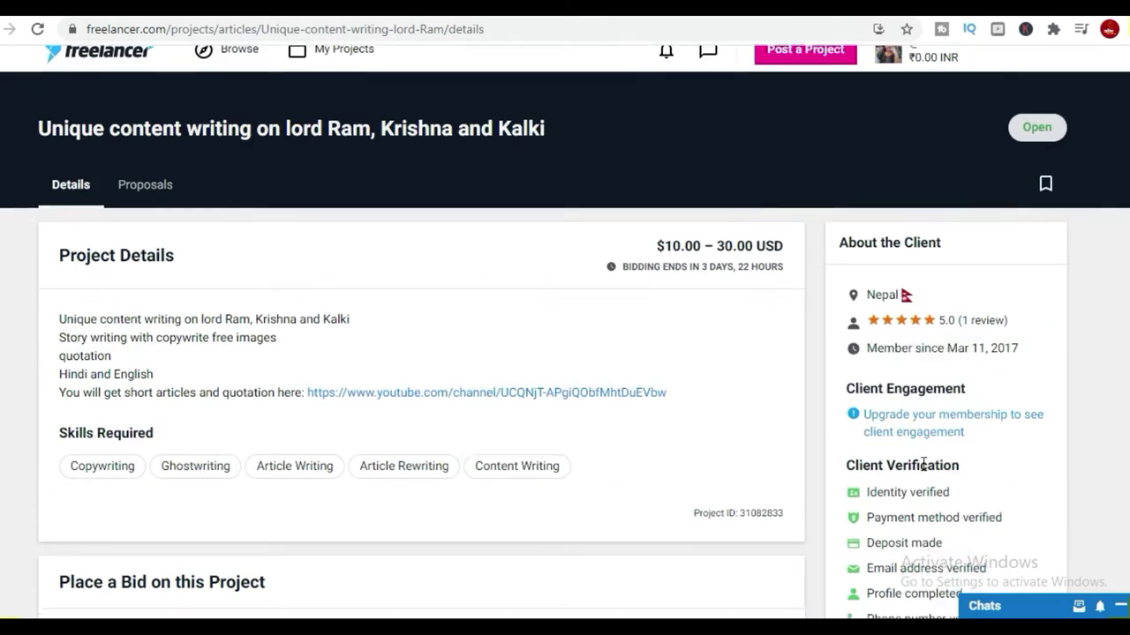
pyautogui.scroll(-5, 927, 467)
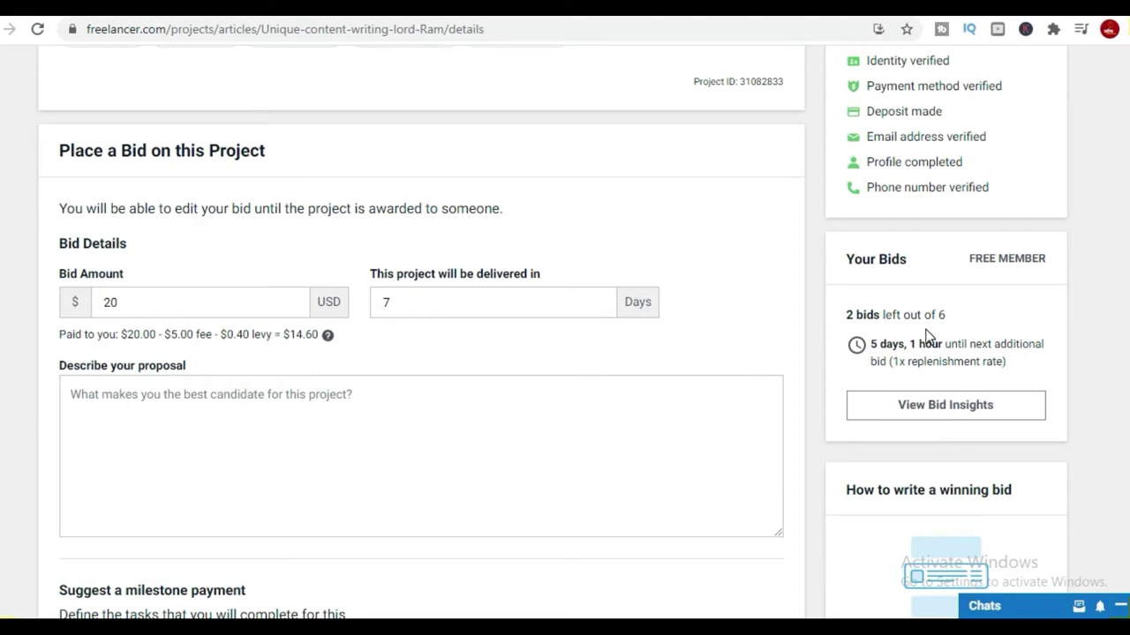
pyautogui.moveTo(939, 319); pyautogui.dragTo(868, 323)
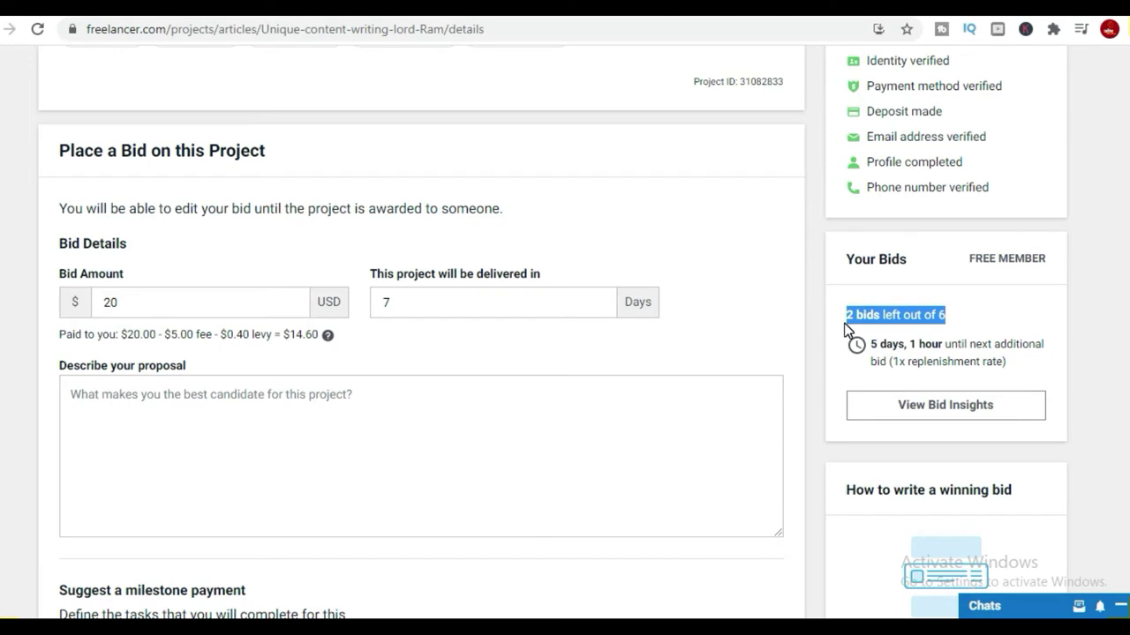
pyautogui.scroll(5, 779, 368)
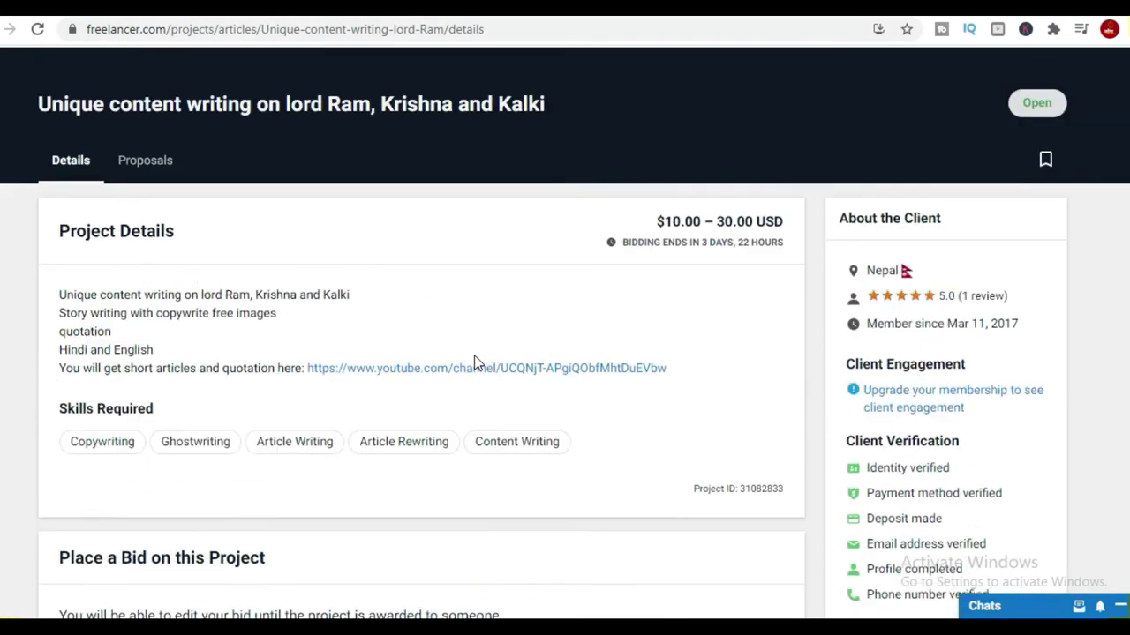
pyautogui.scroll(-3, 270, 361)
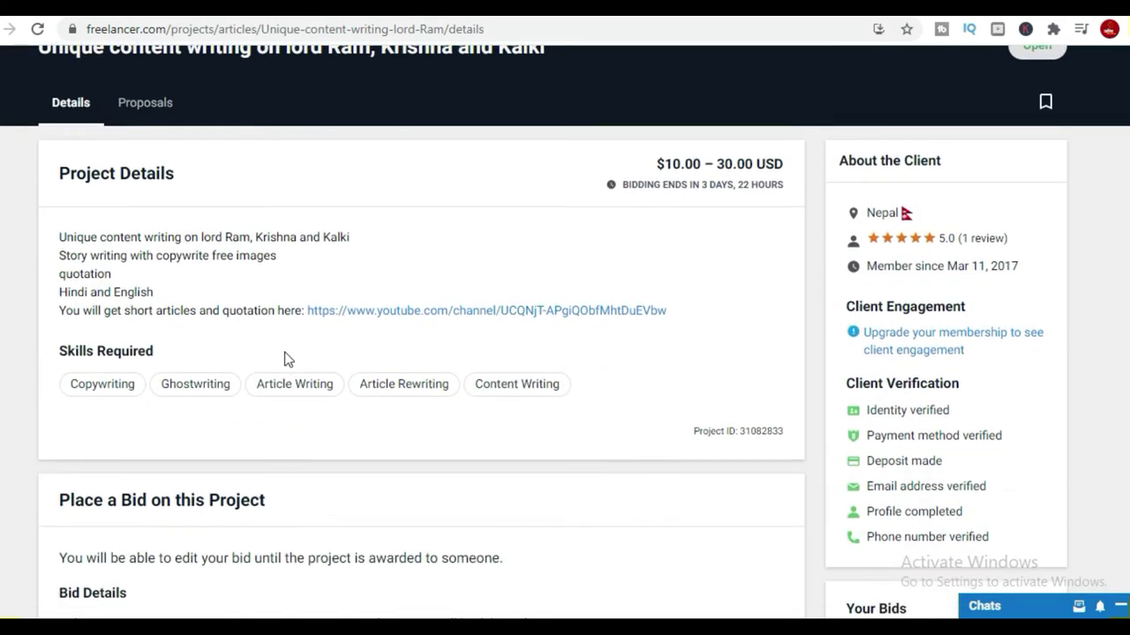
pyautogui.scroll(-5, 328, 383)
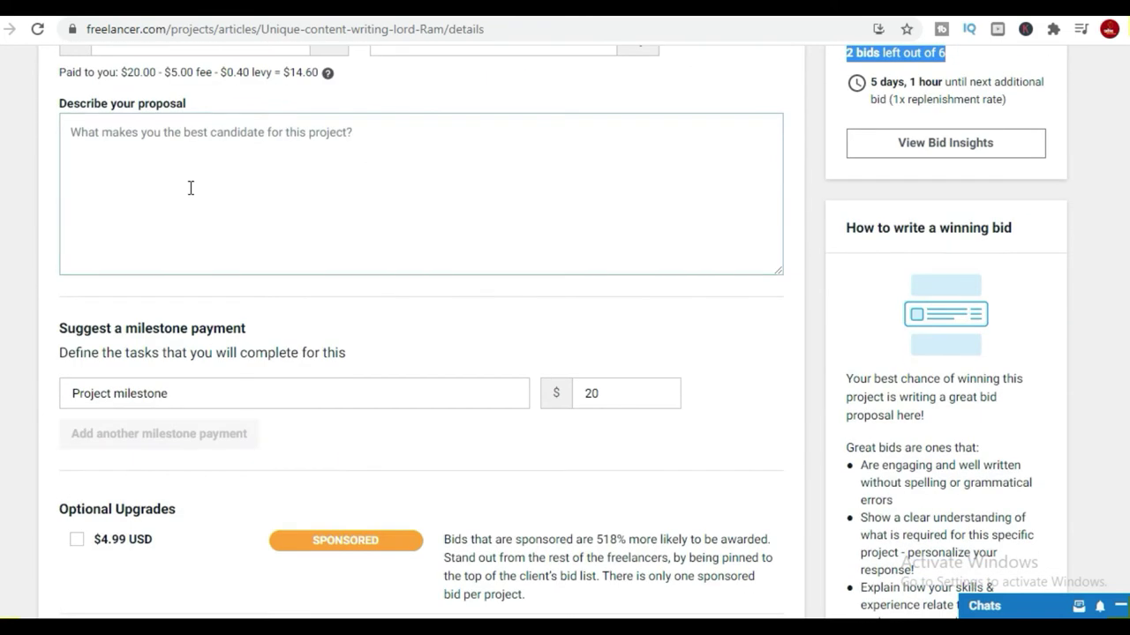
pyautogui.scroll(2, 189, 186)
pyautogui.scroll(5, 229, 268)
pyautogui.scroll(-2, 221, 278)
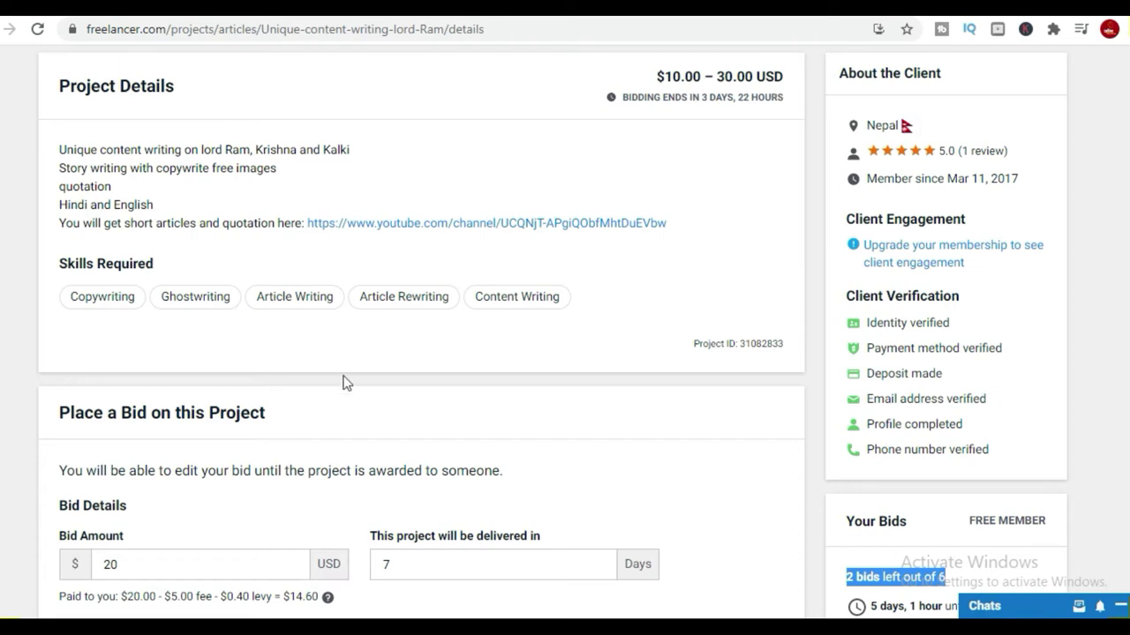
pyautogui.scroll(-3, 343, 381)
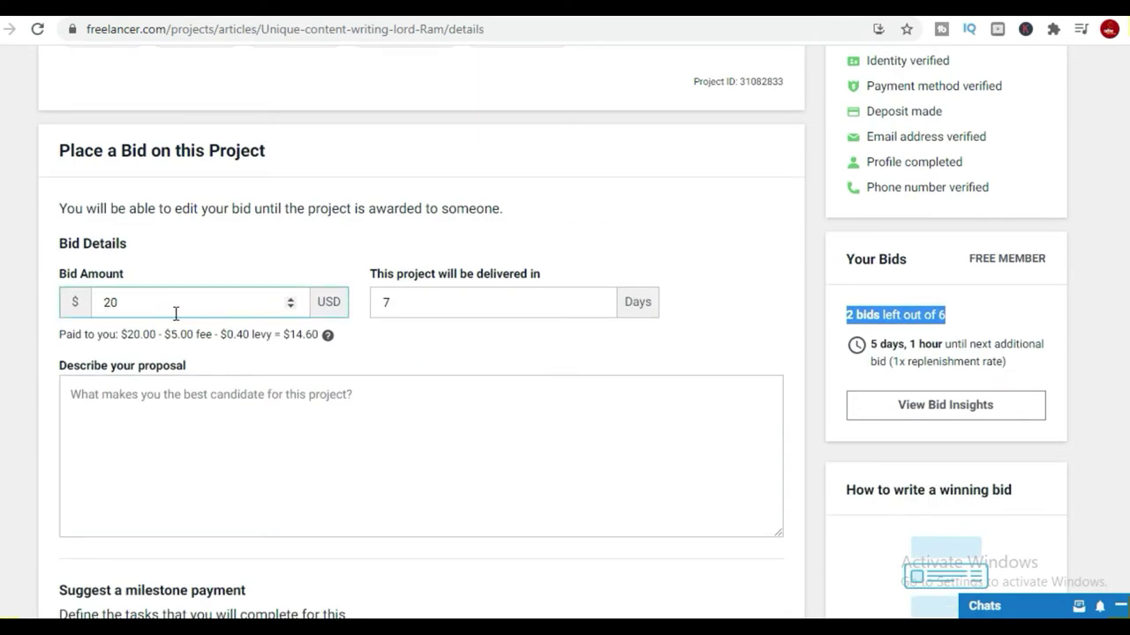
# Set the bid to 25 USD with 2 delivery days.
pyautogui.click(122, 301)
pyautogui.doubleClick(421, 303)
pyautogui.write('2')
pyautogui.doubleClick(104, 302)
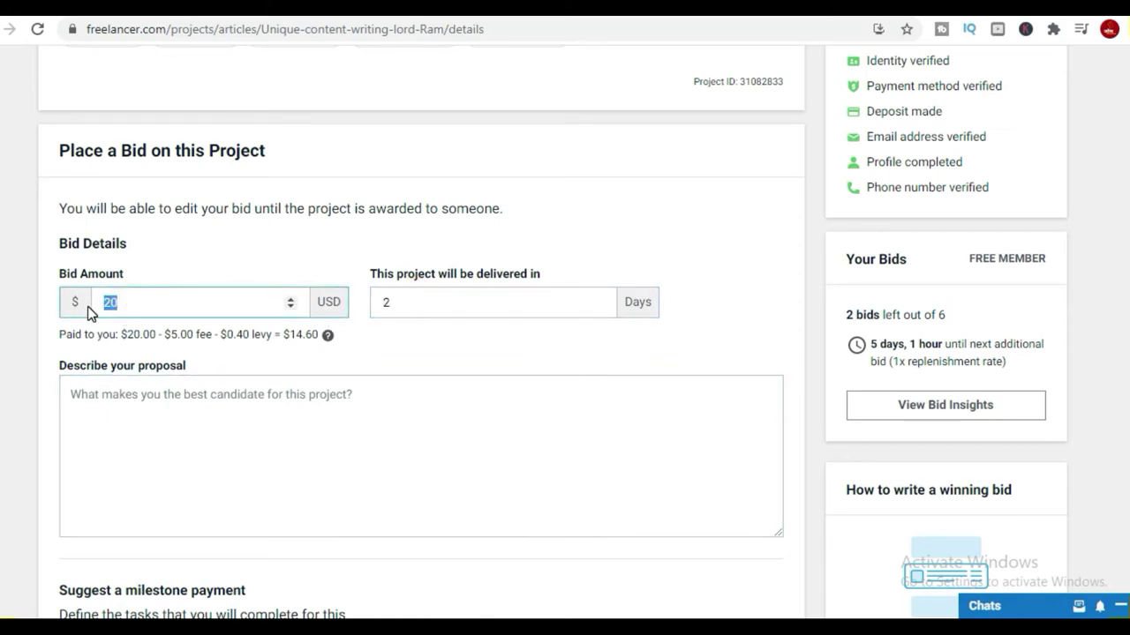
pyautogui.write('25')
# Paste the prepared proposal text and add a 'hi dear' greeting line on top.
pyautogui.click(189, 452)
pyautogui.hotkey('ctrl', 'v')
pyautogui.scroll(1, 192, 452)
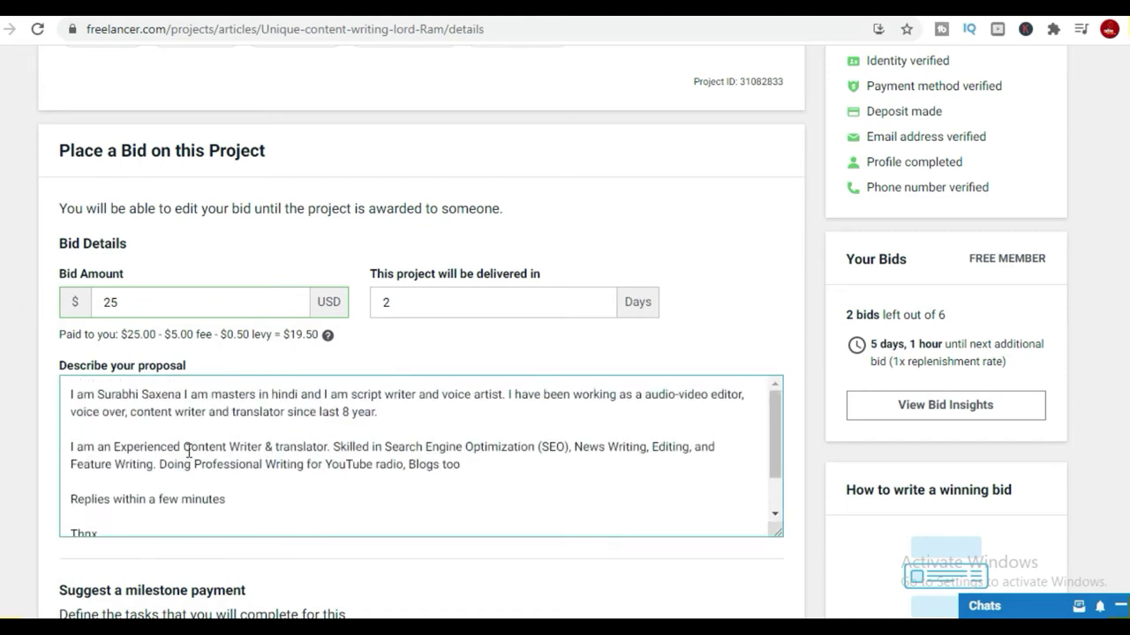
pyautogui.click(70, 396)
pyautogui.write('hi dear')
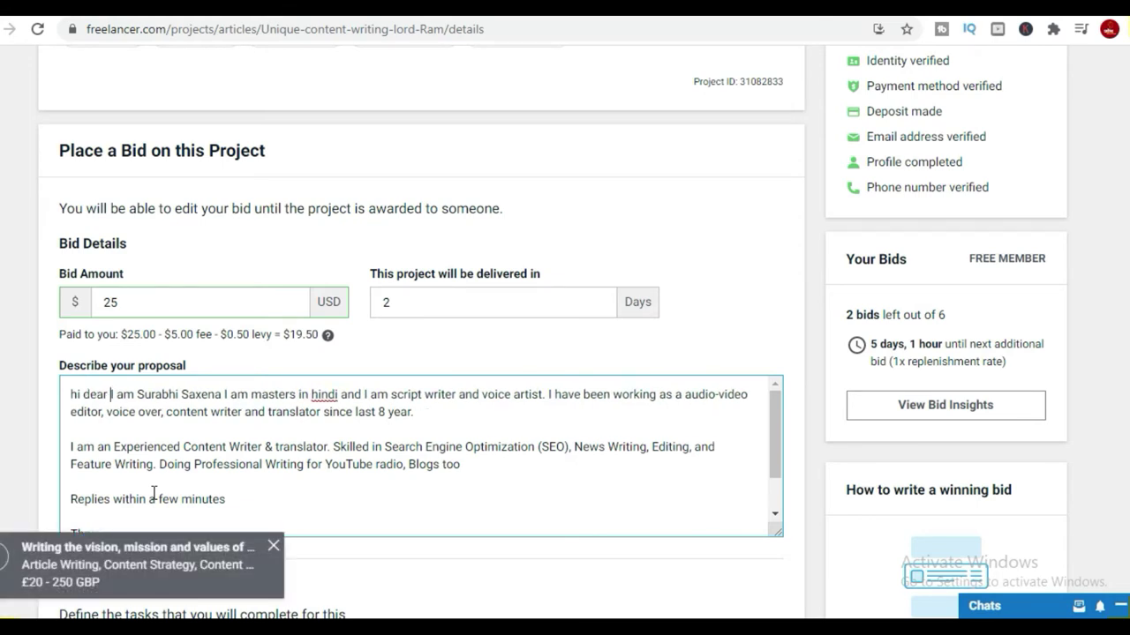
pyautogui.press('Return')
pyautogui.press('Return')
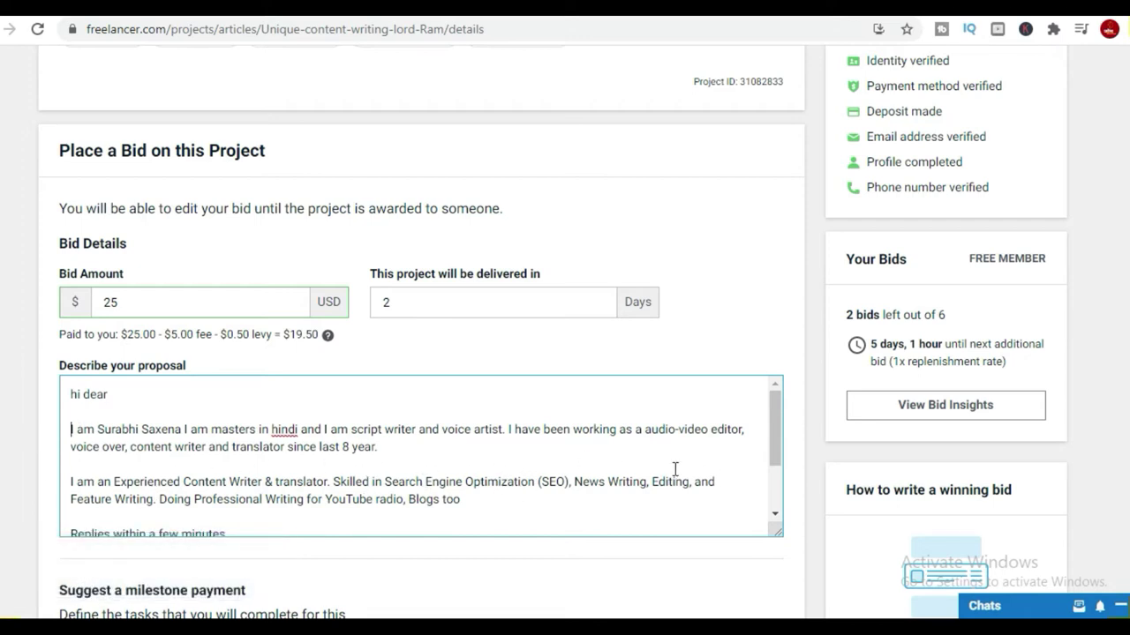
# Add the contact phone number on a new line below the proposal signature.
pyautogui.scroll(-1, 189, 488)
pyautogui.scroll(1, 184, 470)
pyautogui.scroll(-2, 191, 486)
pyautogui.scroll(2, 189, 474)
pyautogui.scroll(-2, 534, 469)
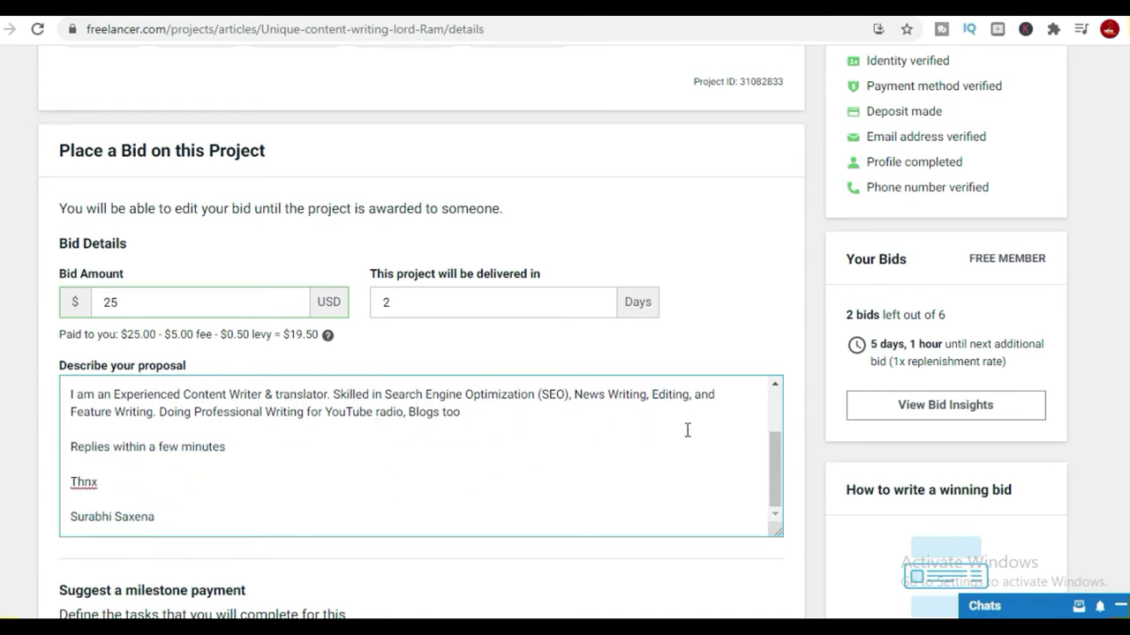
pyautogui.scroll(-1, 185, 497)
pyautogui.click(248, 359)
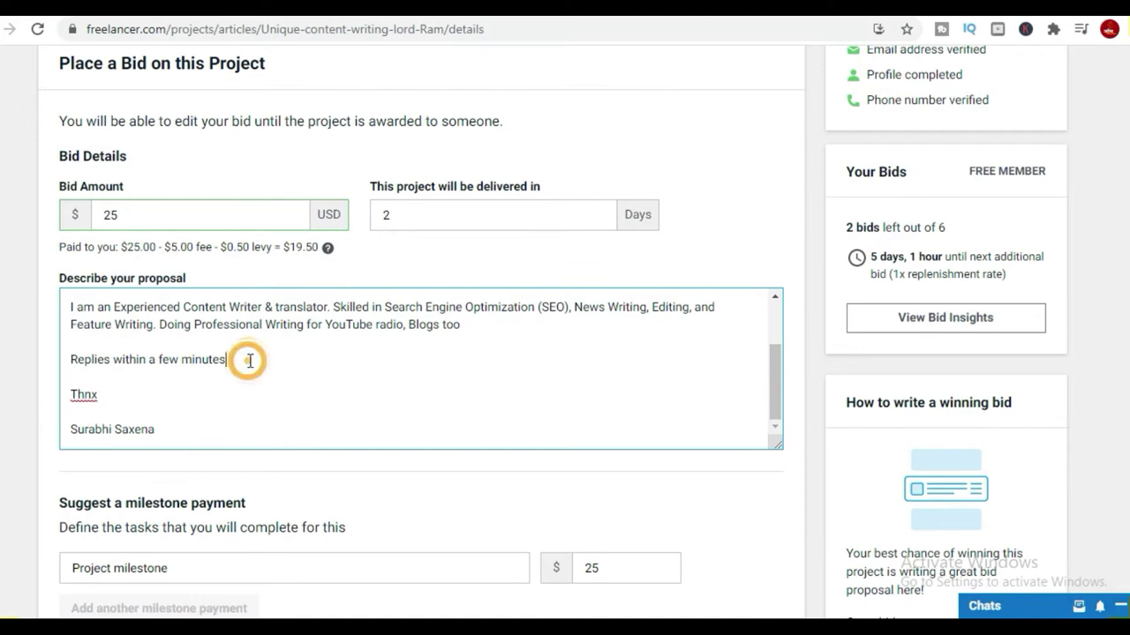
pyautogui.click(210, 431)
pyautogui.press('Return')
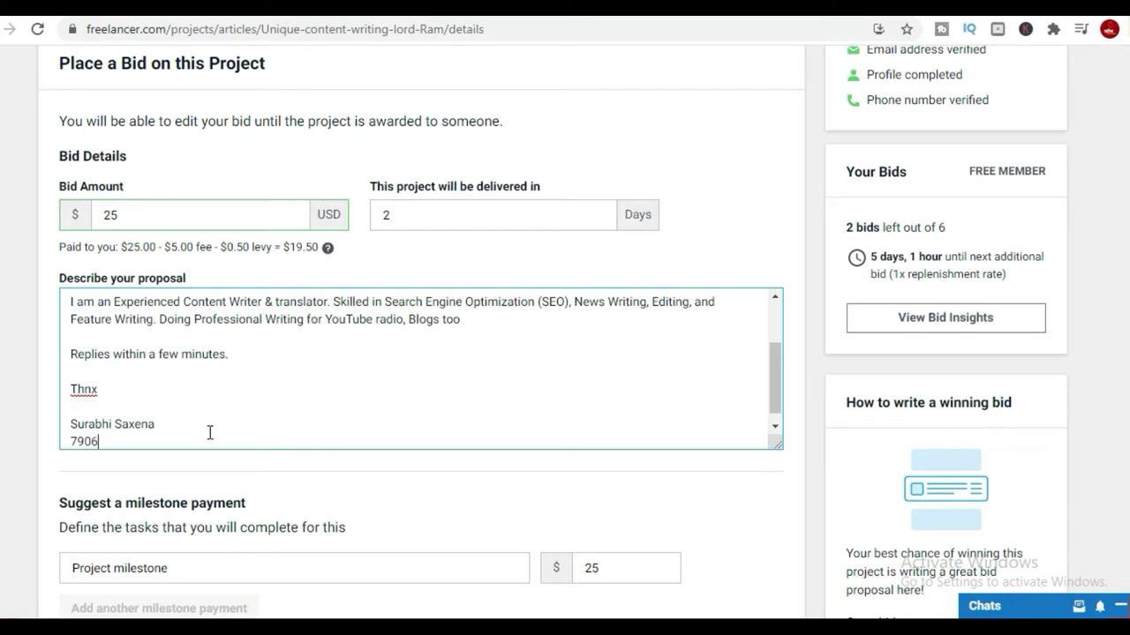
pyautogui.hotkey('ctrl', 'a')
pyautogui.scroll(-5, 197, 430)
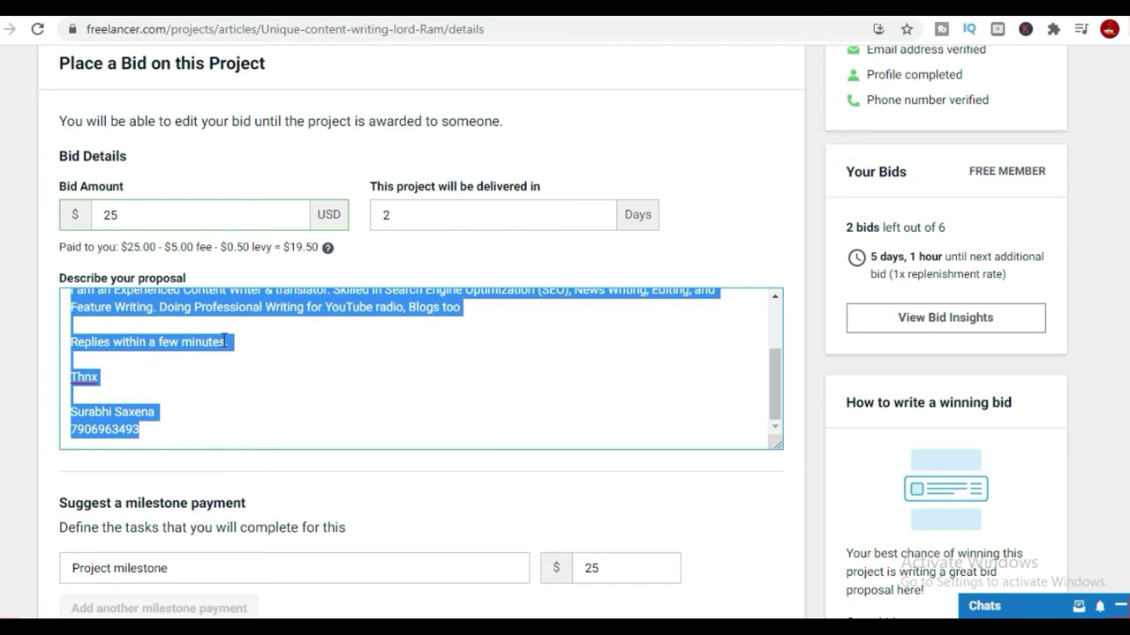
# Check the milestone fields, place the $25 bid, and review its 19-of-27 ranking.
pyautogui.click(172, 141)
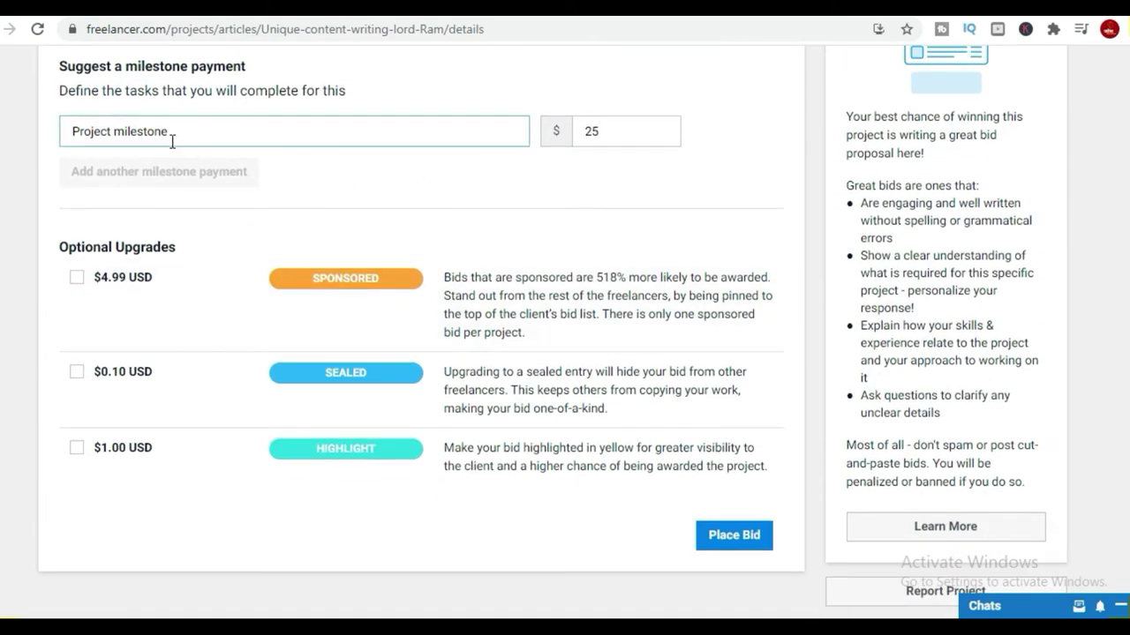
pyautogui.click(650, 131)
pyautogui.click(722, 537)
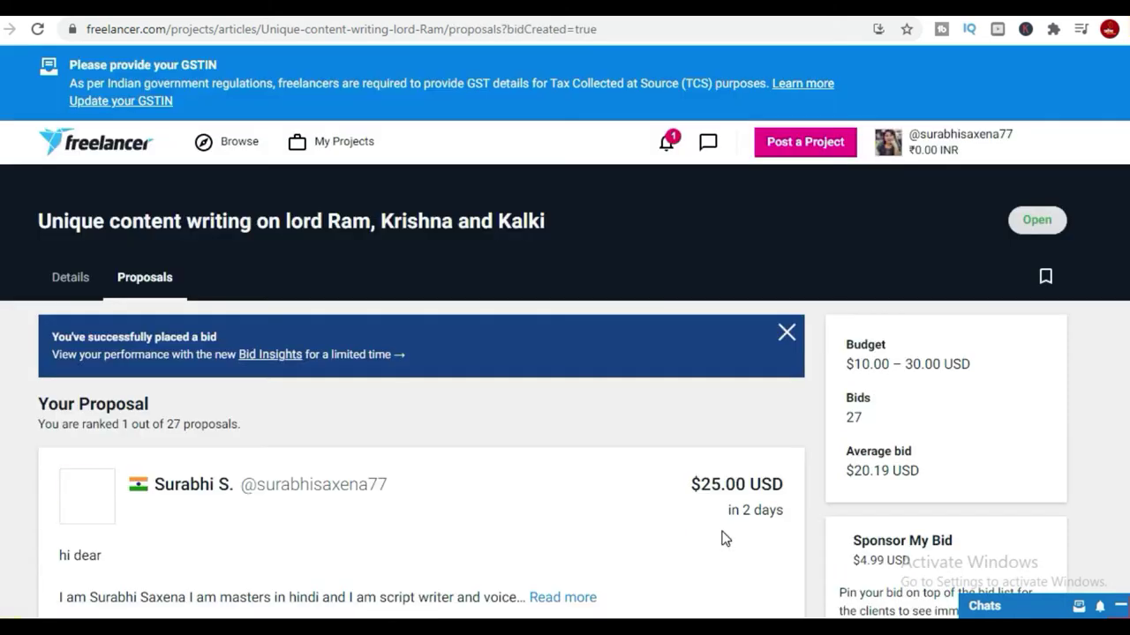
pyautogui.scroll(-3, 901, 459)
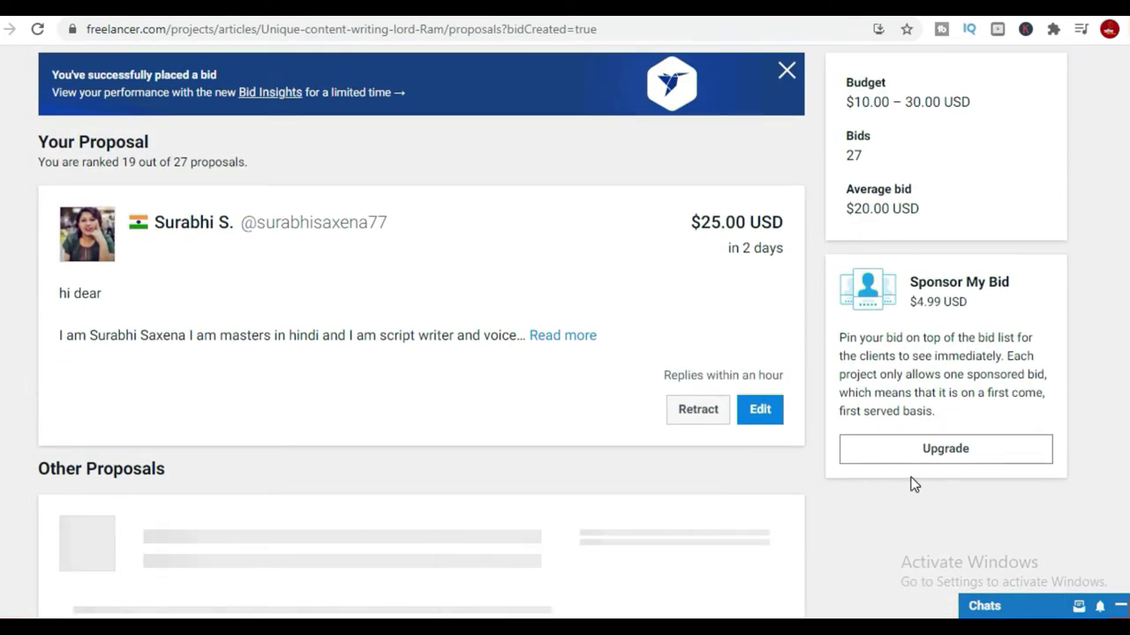
pyautogui.scroll(-10, 947, 429)
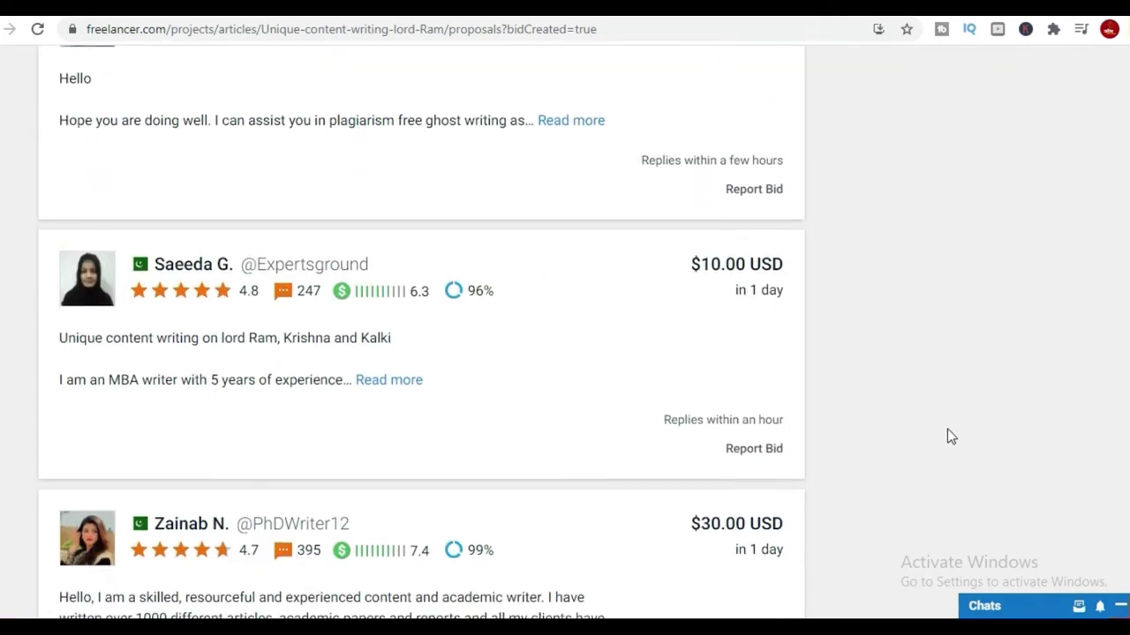
pyautogui.scroll(5, 657, 358)
pyautogui.scroll(8, 655, 358)
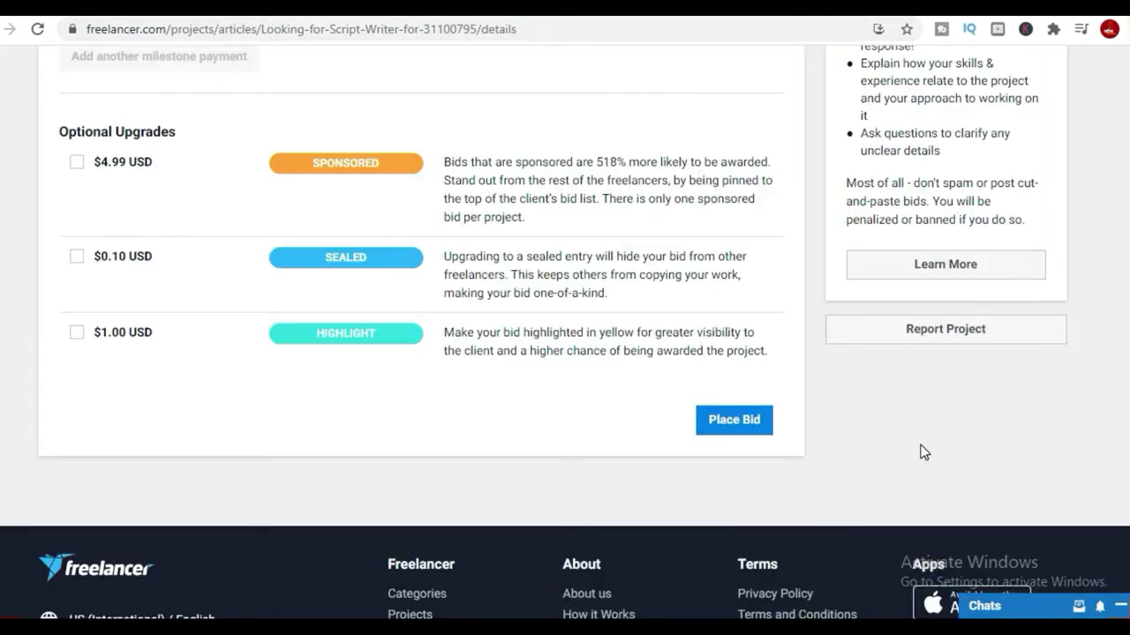
pyautogui.scroll(10, 922, 446)
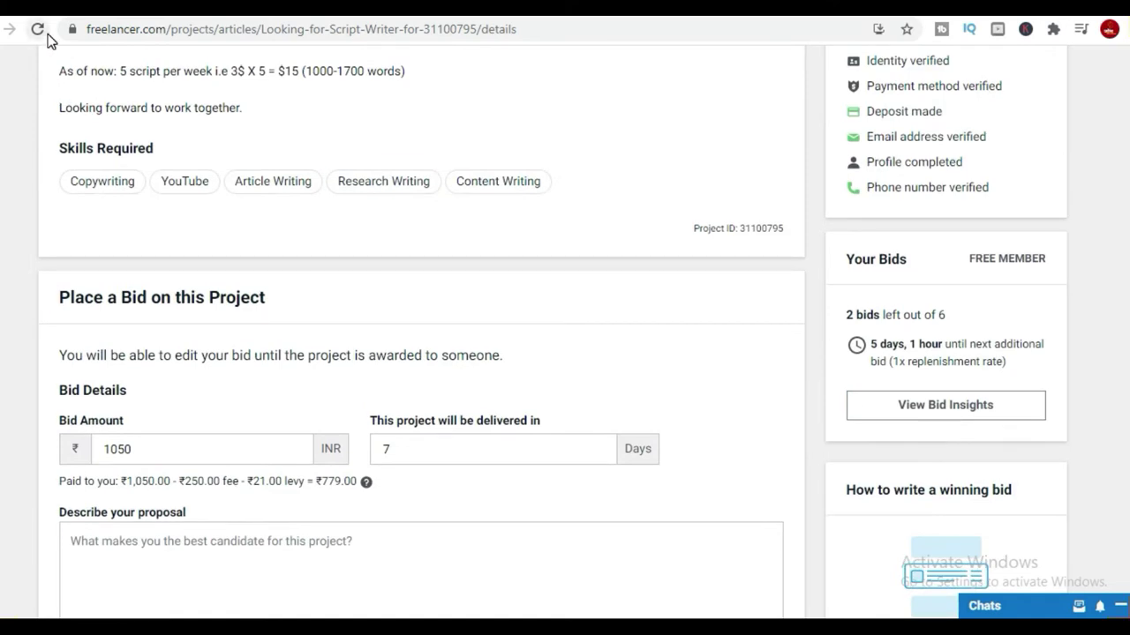
# Review the Script Writer for YouTube Videos project (₹600–1,500 INR) and bring up Windows search.
pyautogui.scroll(3, 432, 323)
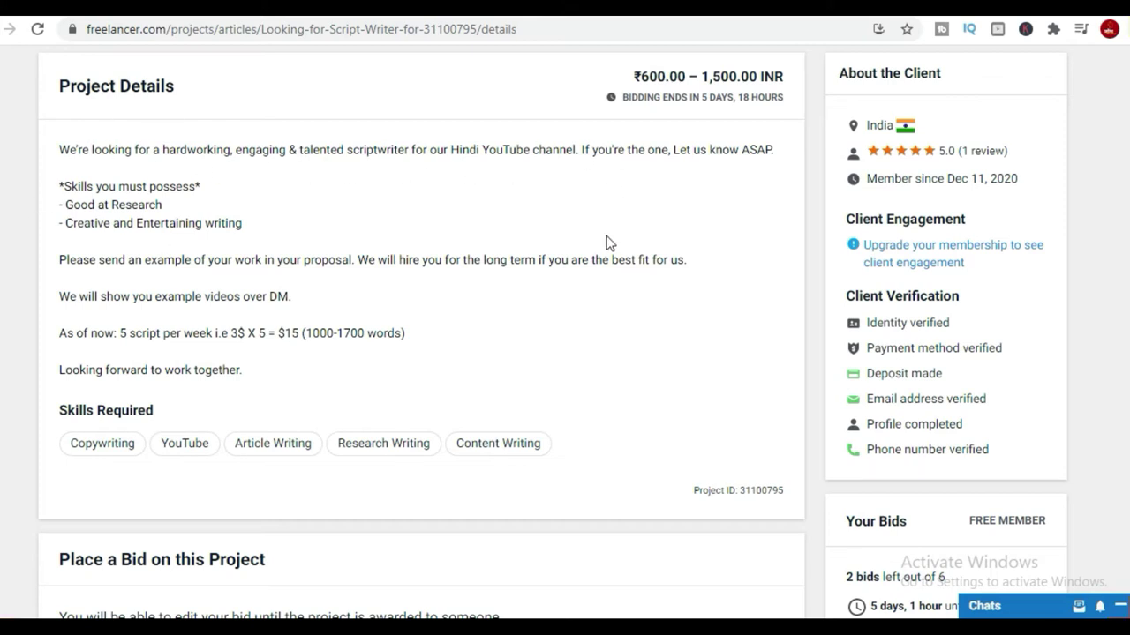
pyautogui.scroll(-4, 605, 244)
pyautogui.scroll(6, 458, 260)
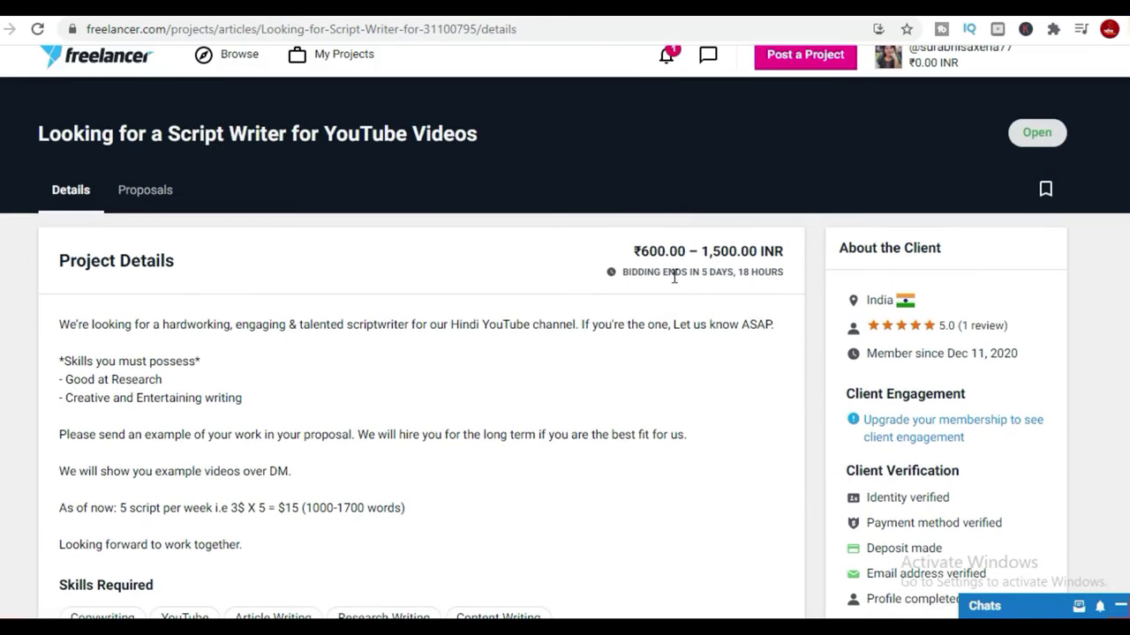
pyautogui.scroll(-3, 701, 433)
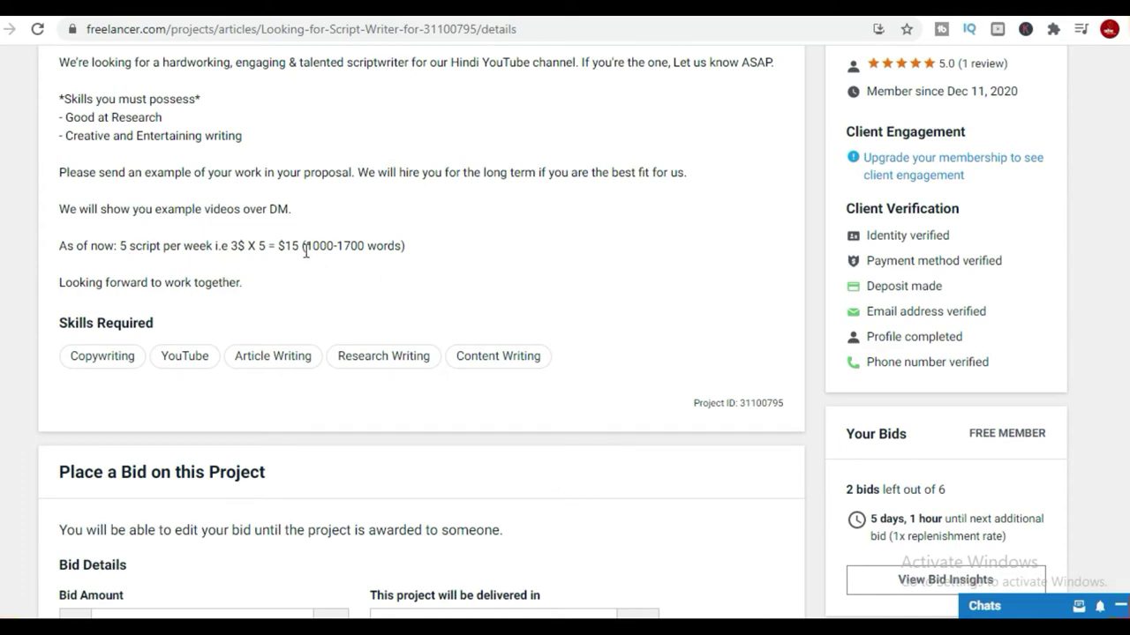
pyautogui.press('super+s')
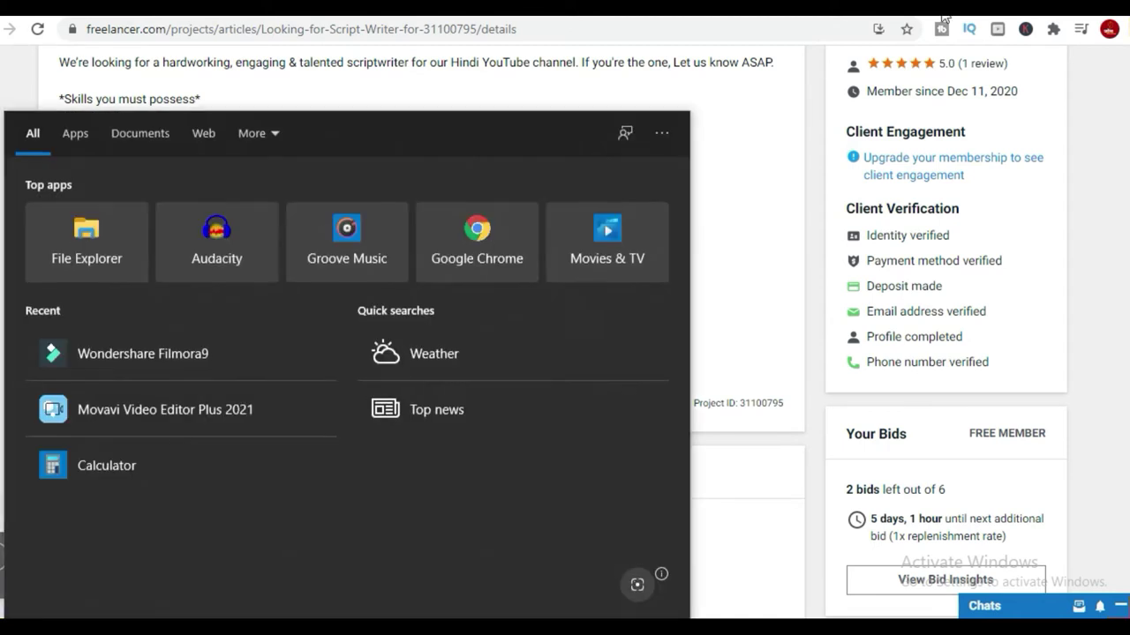
# Search Google for 'dollor to inr' in a new browser tab.
pyautogui.click(775, 55)
pyautogui.hotkey('ctrl', 't')
pyautogui.click(774, 34)
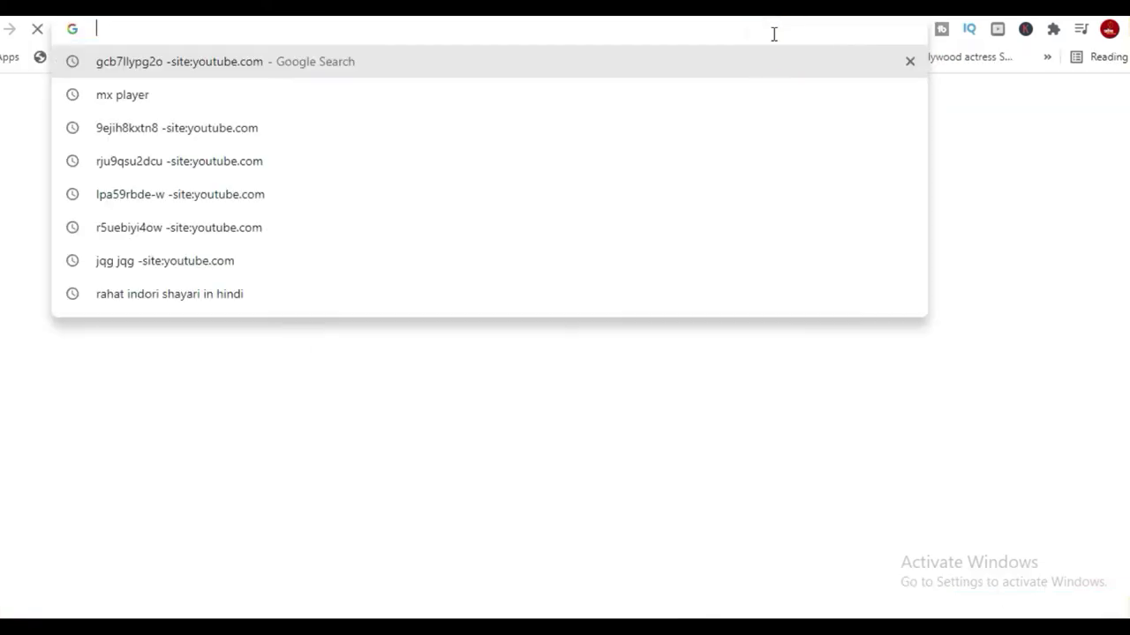
pyautogui.write('i')
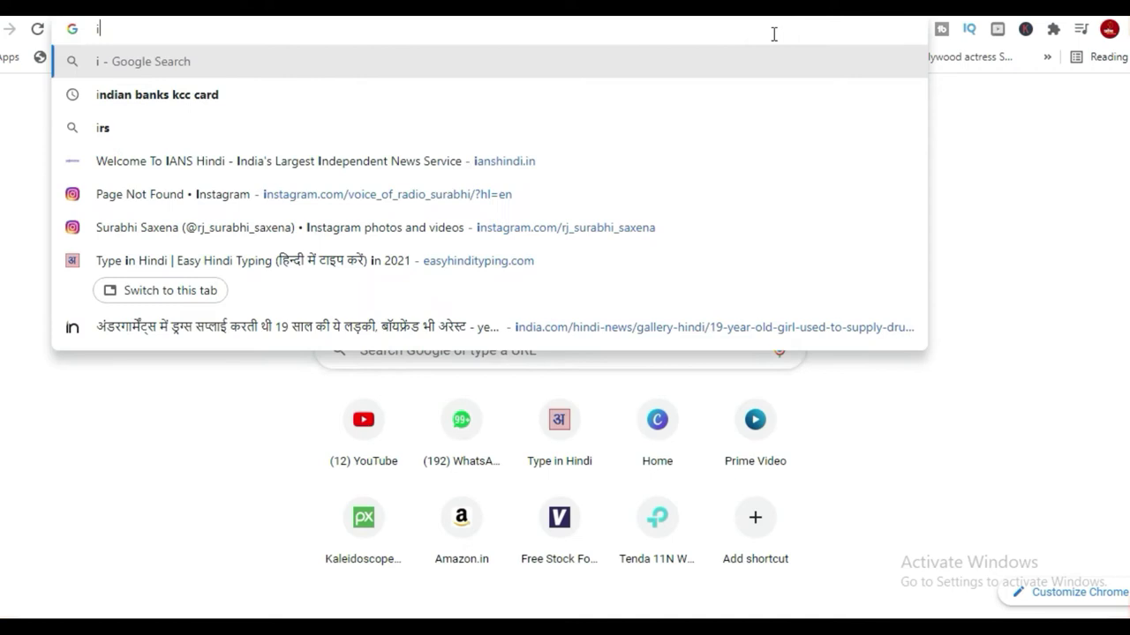
pyautogui.press('BackSpace')
pyautogui.write('dl:')
pyautogui.press('BackSpace')
pyautogui.press('BackSpace')
pyautogui.write('ollor')
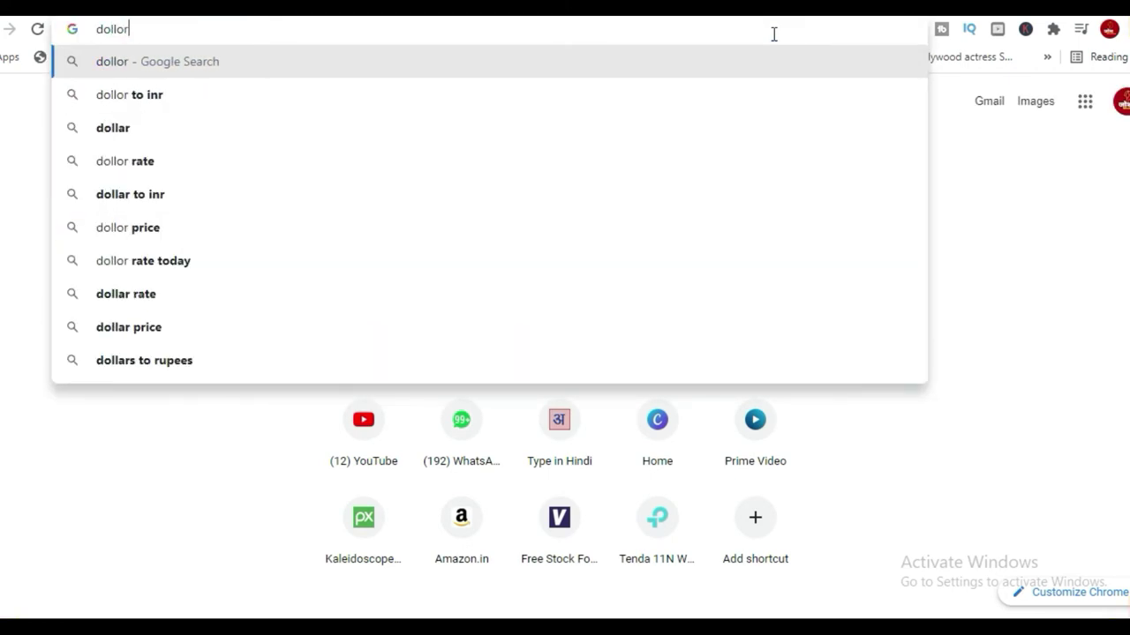
pyautogui.click(157, 97)
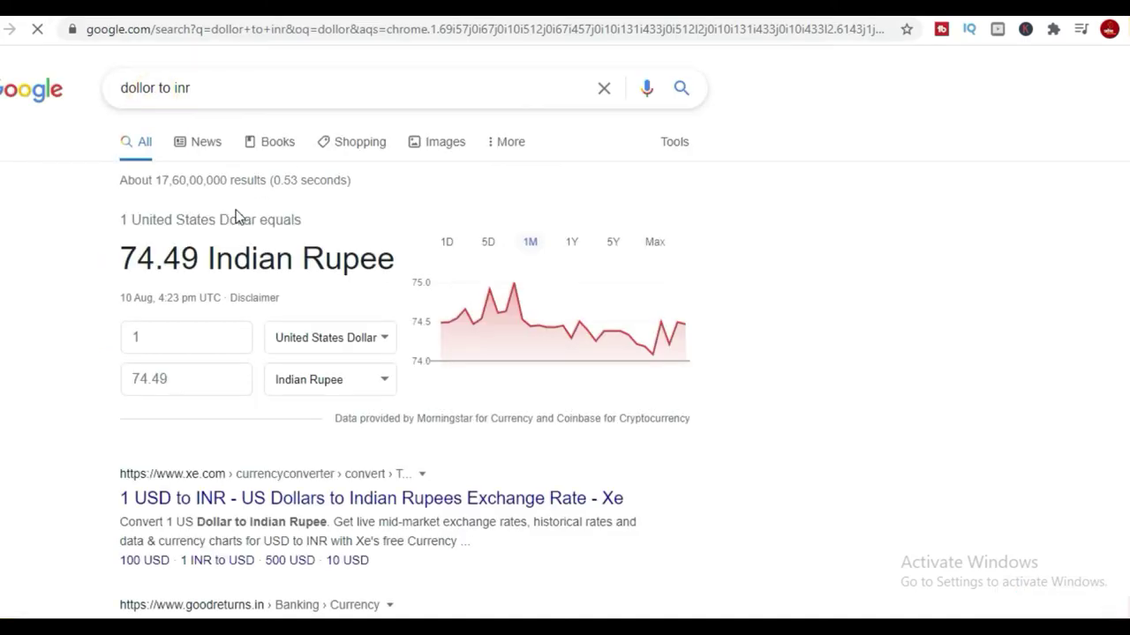
# Convert 15 US dollars to Indian rupees, giving 1117.42 INR.
pyautogui.click(150, 332)
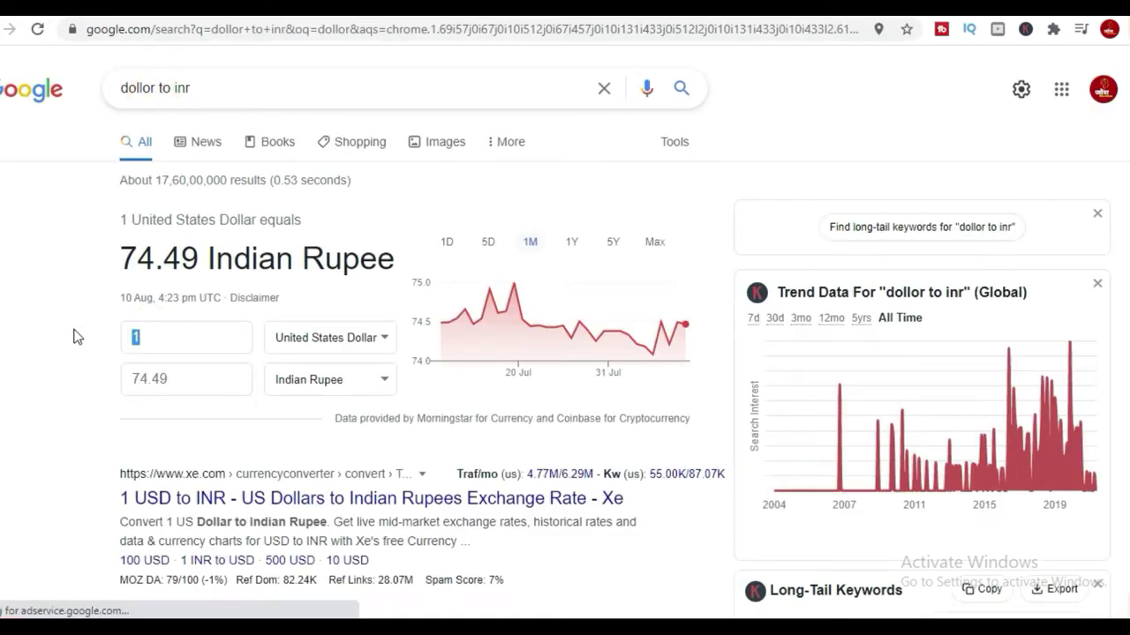
pyautogui.write('15')
pyautogui.click(74, 391)
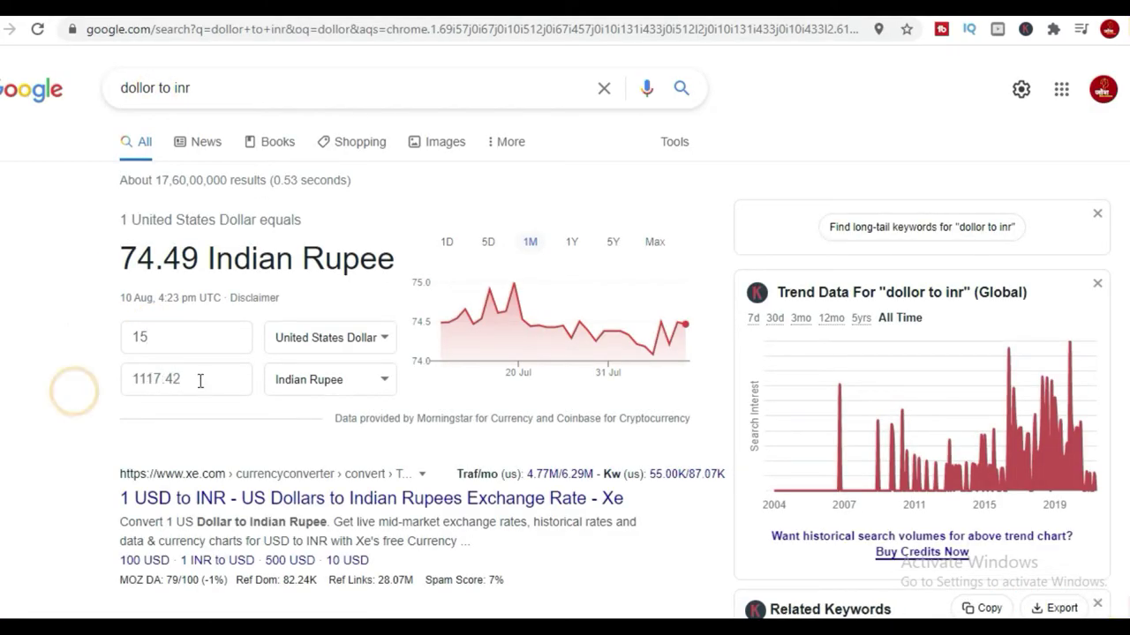
pyautogui.click(169, 337)
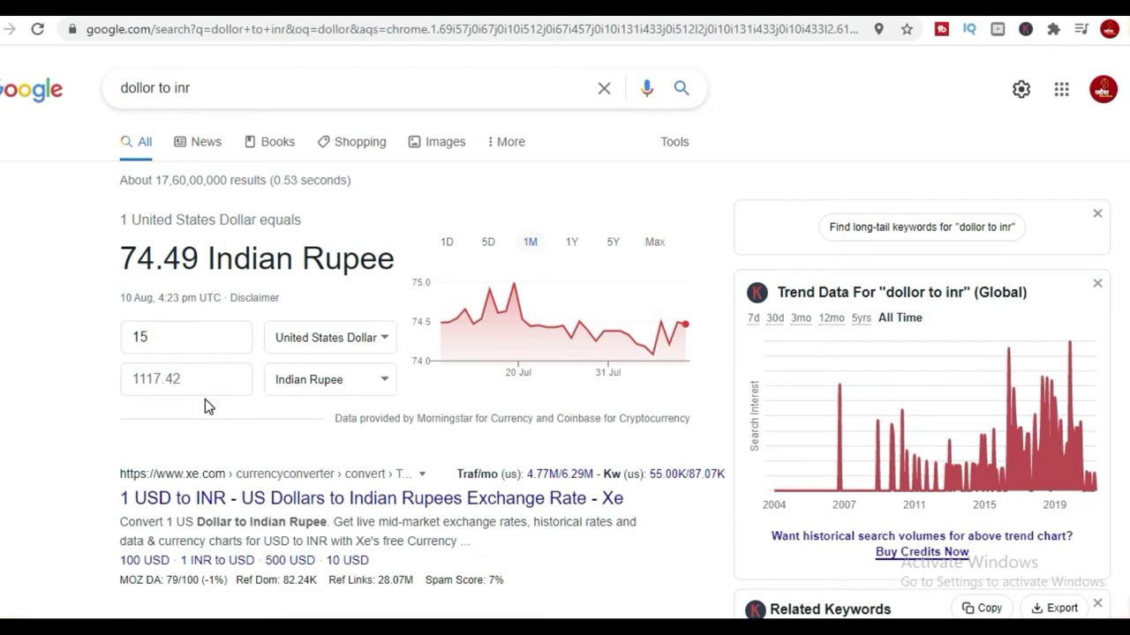
# On the script-writer project, highlight the 1000-word figure, then switch to the Unity live-streaming project.
pyautogui.click(794, 7)
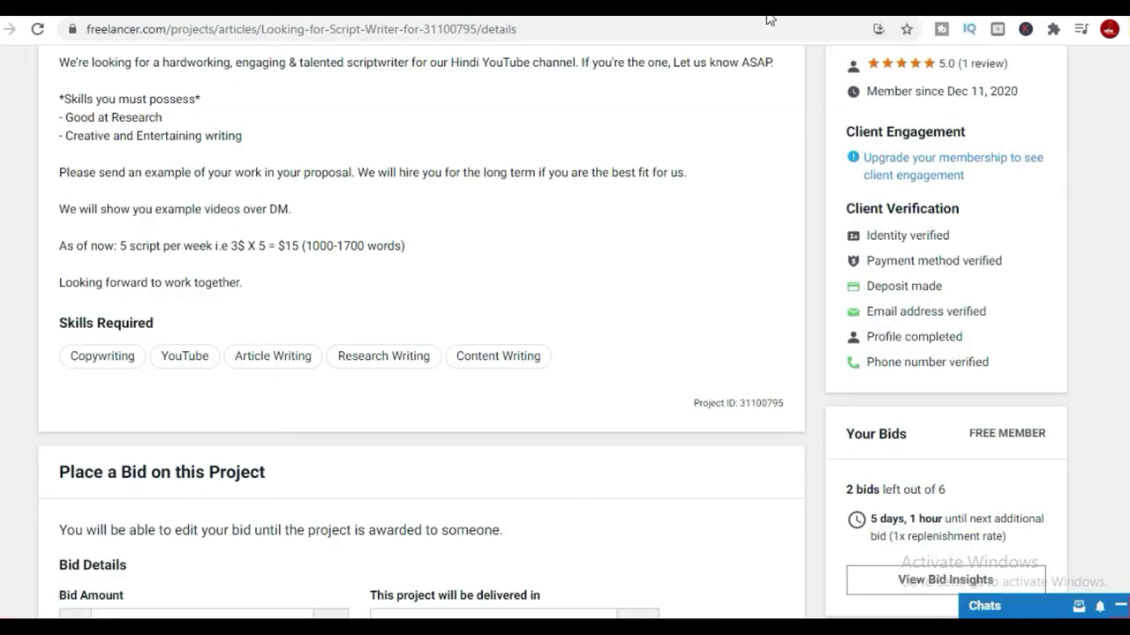
pyautogui.scroll(2, 397, 376)
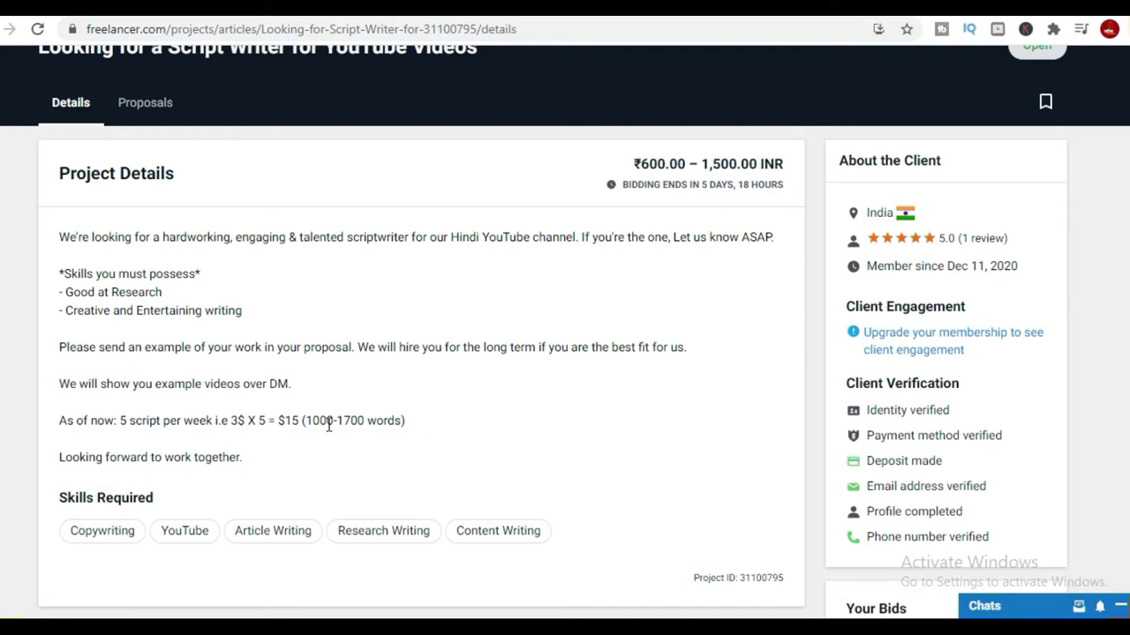
pyautogui.moveTo(334, 418); pyautogui.dragTo(302, 420)
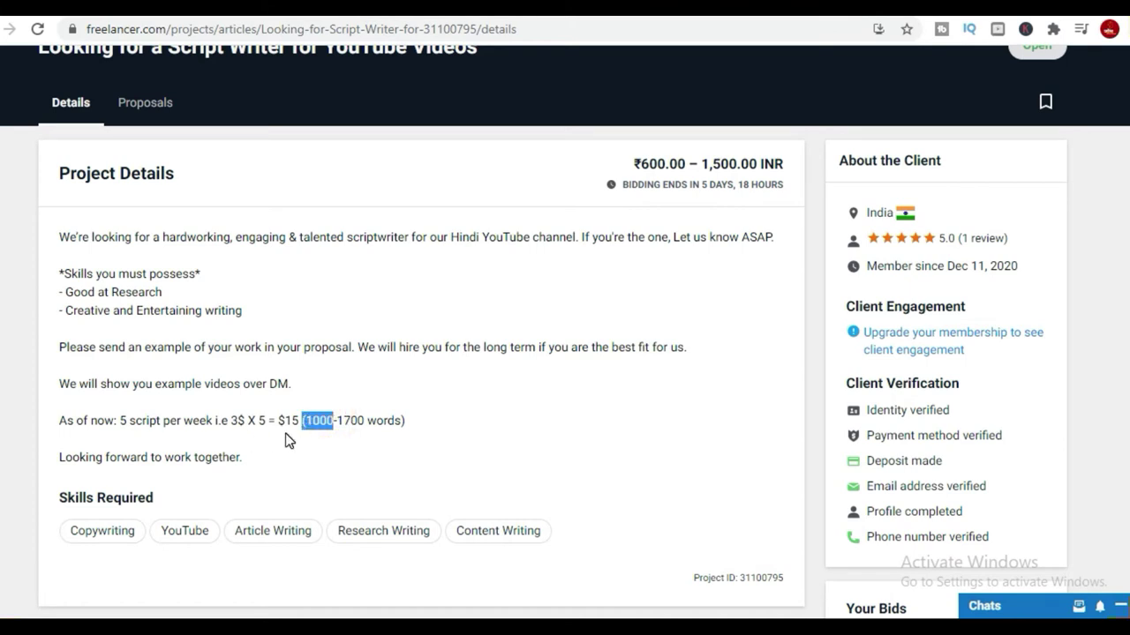
pyautogui.scroll(-2, 291, 437)
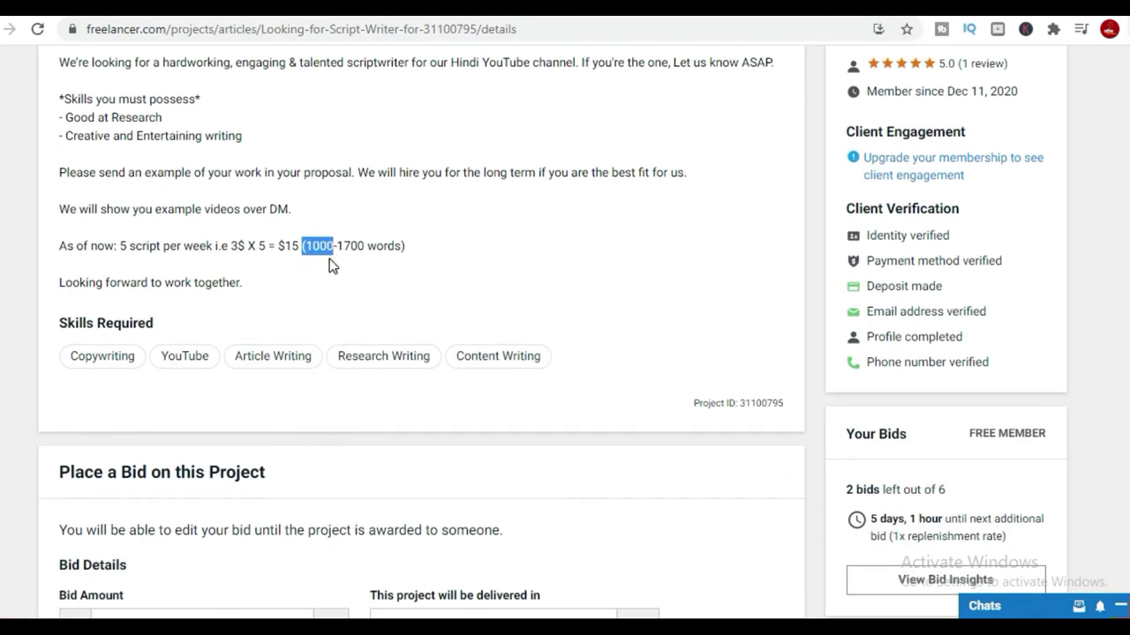
pyautogui.scroll(-2, 639, 468)
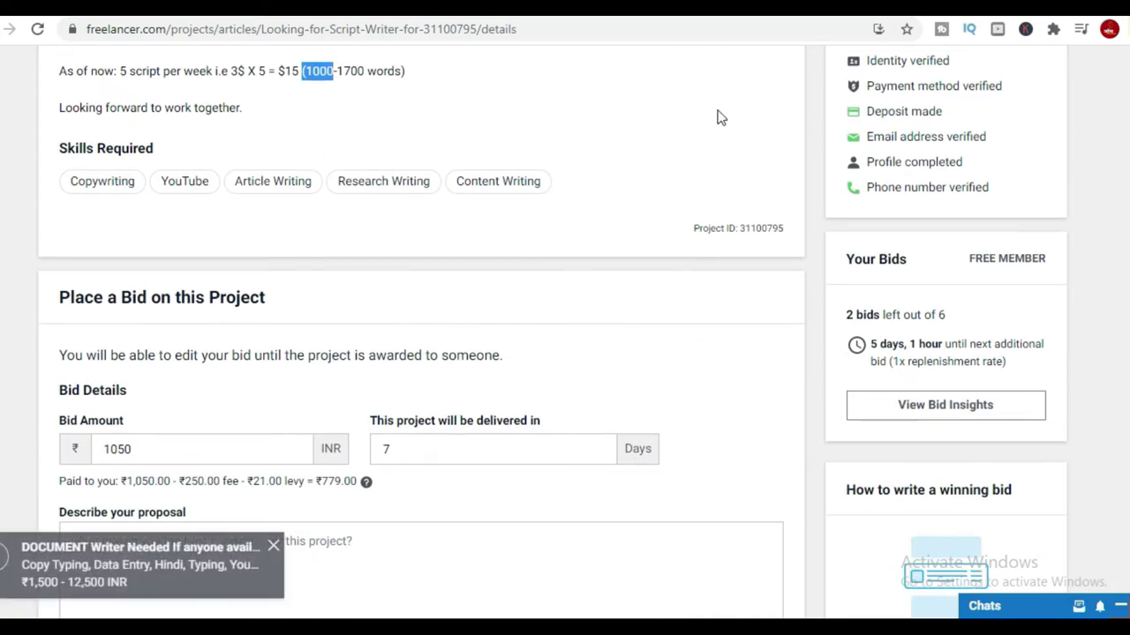
pyautogui.click(763, 7)
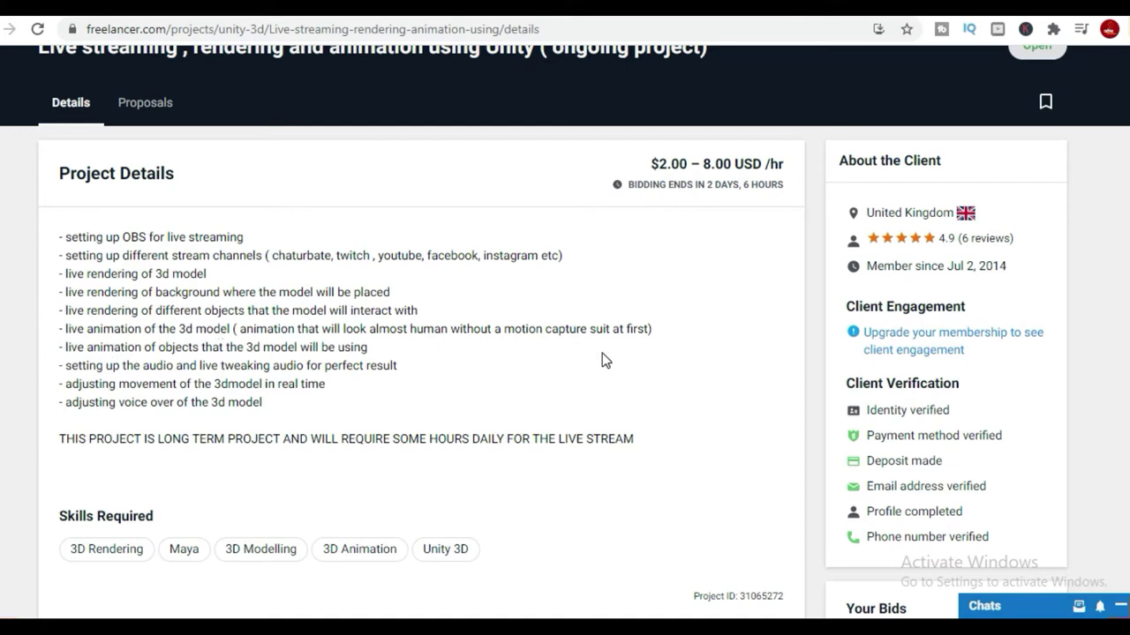
# Move down the 3D animator project to its bid form, prefilled with ₹7000 over 7 days.
pyautogui.scroll(-1, 178, 240)
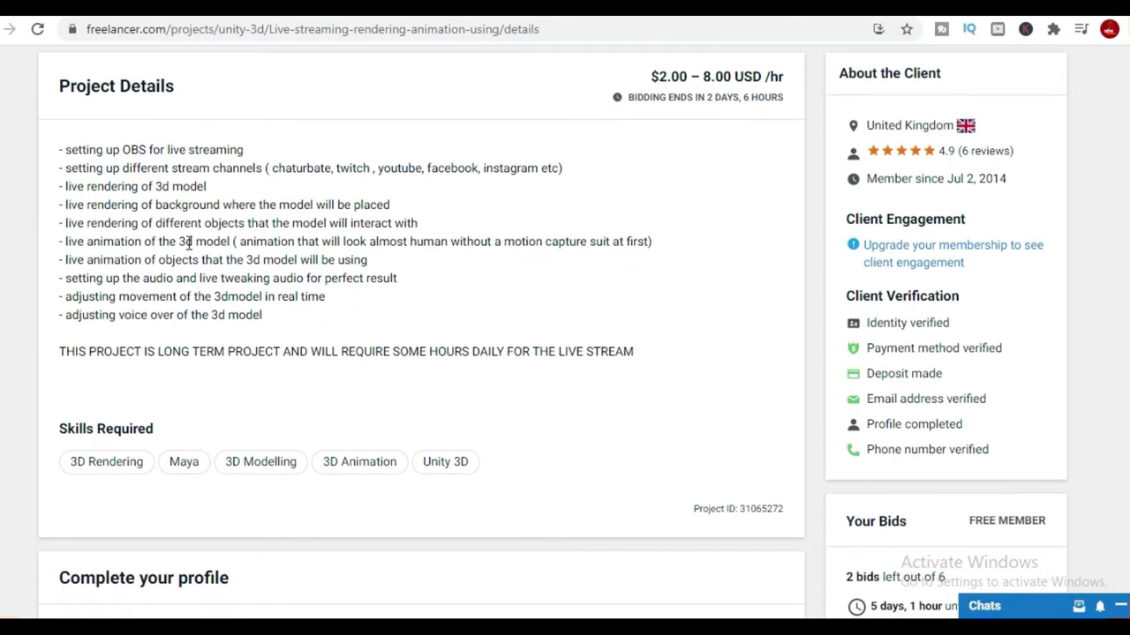
pyautogui.scroll(-2, 727, 139)
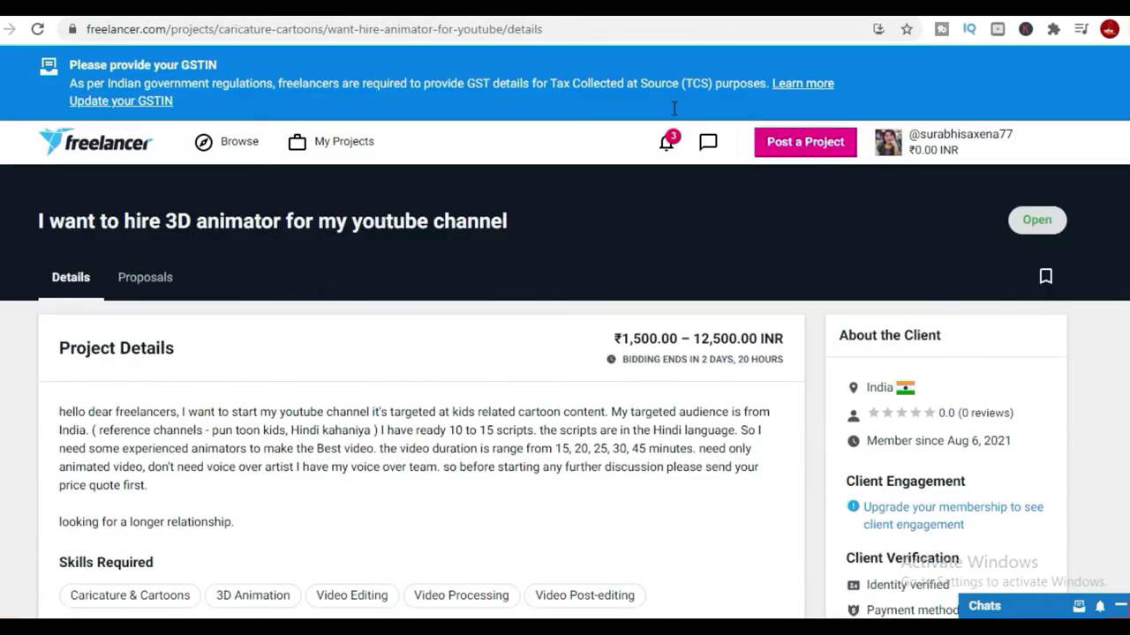
pyautogui.scroll(-2, 451, 451)
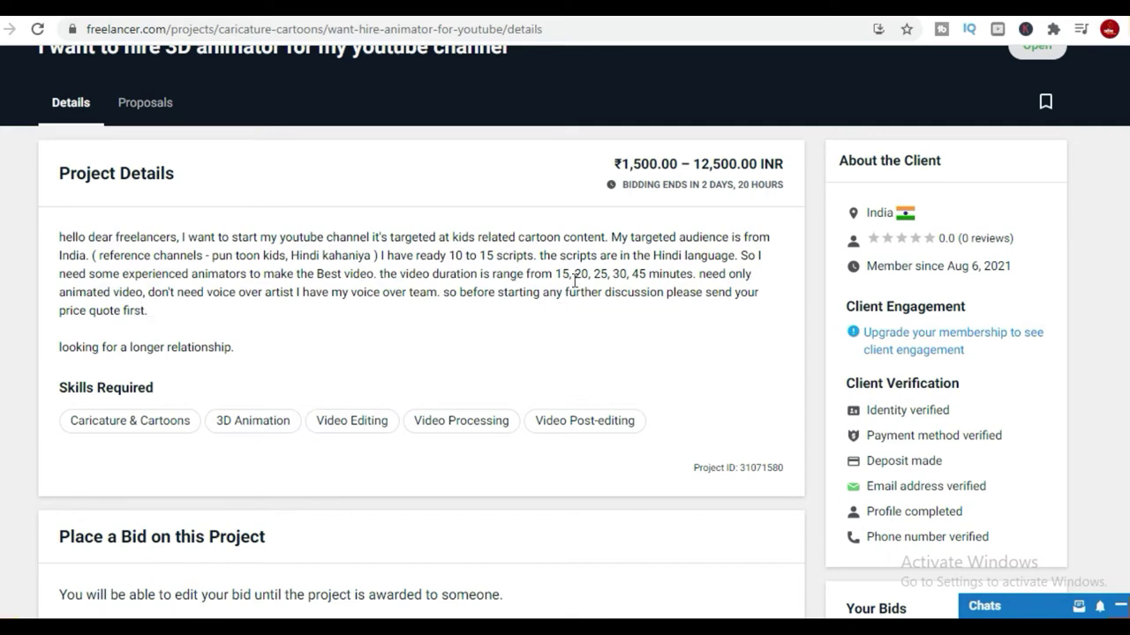
pyautogui.scroll(-6, 604, 304)
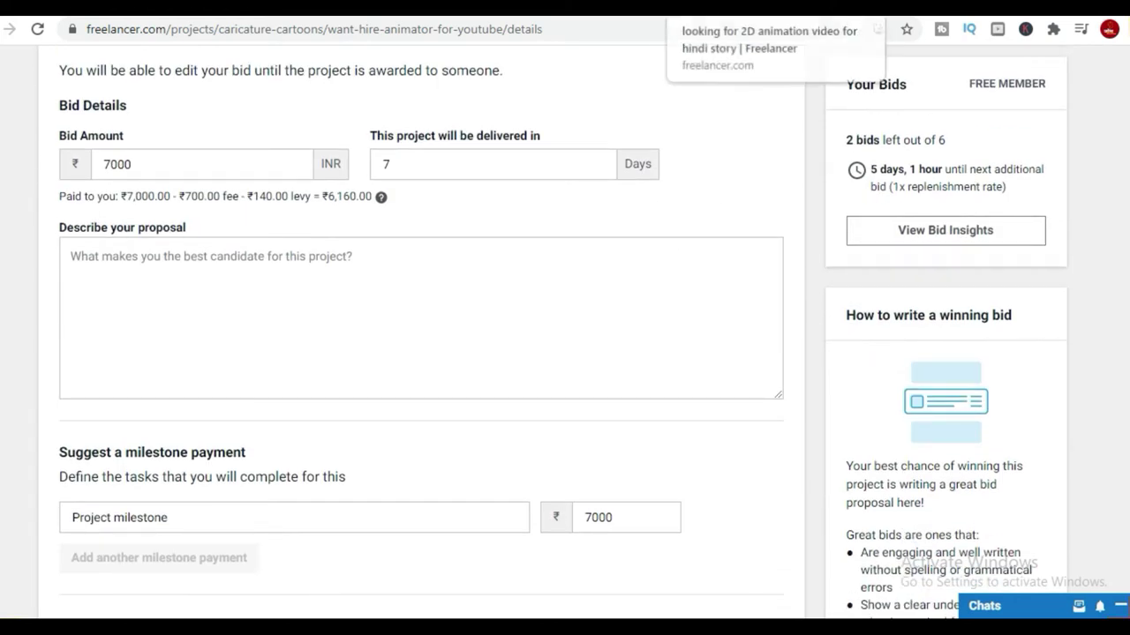
pyautogui.scroll(-6, 598, 458)
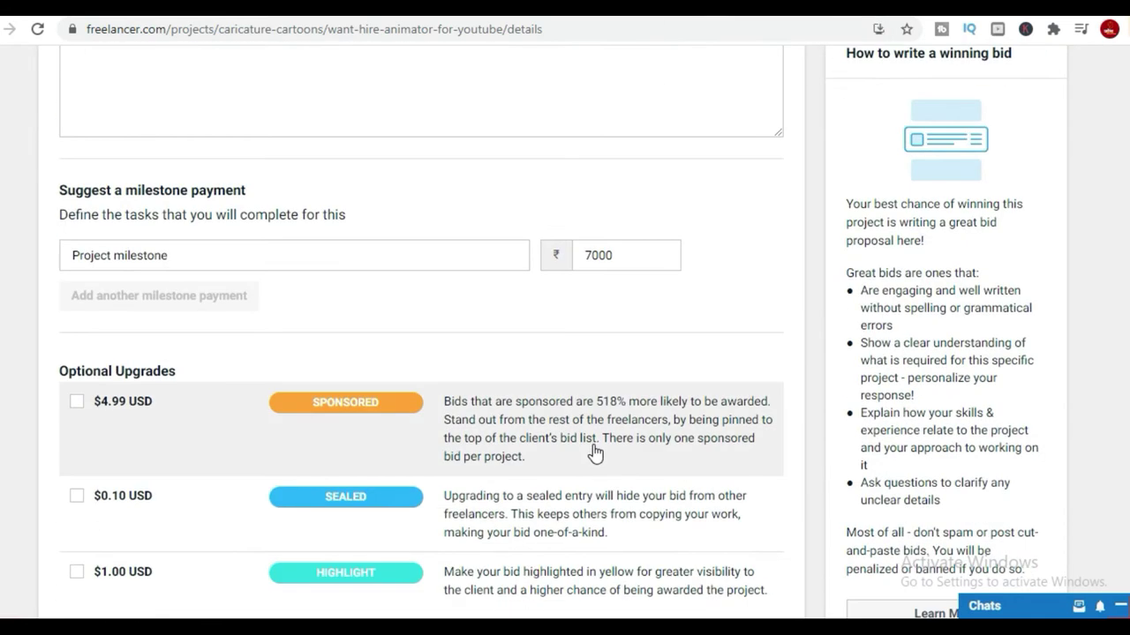
pyautogui.scroll(12, 594, 445)
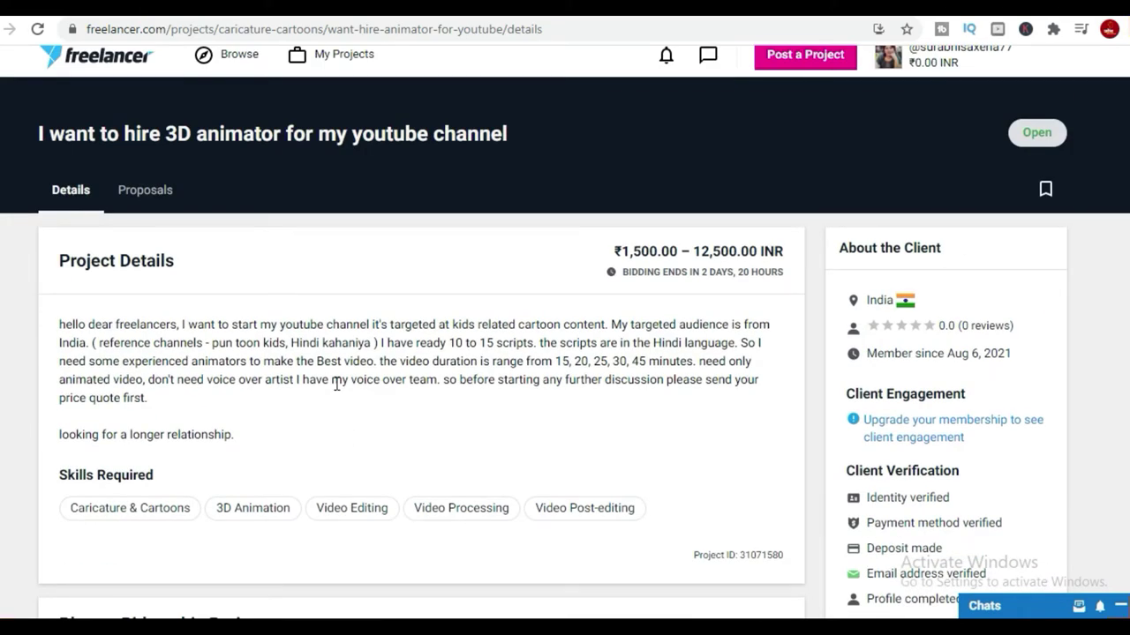
pyautogui.scroll(-6, 345, 398)
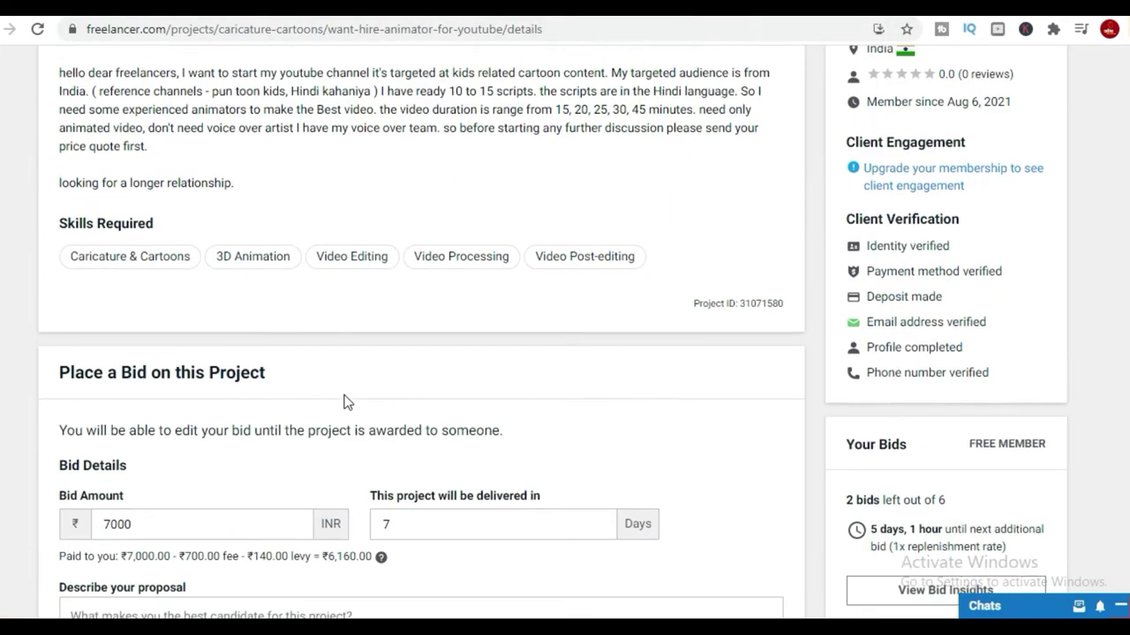
pyautogui.click(268, 414)
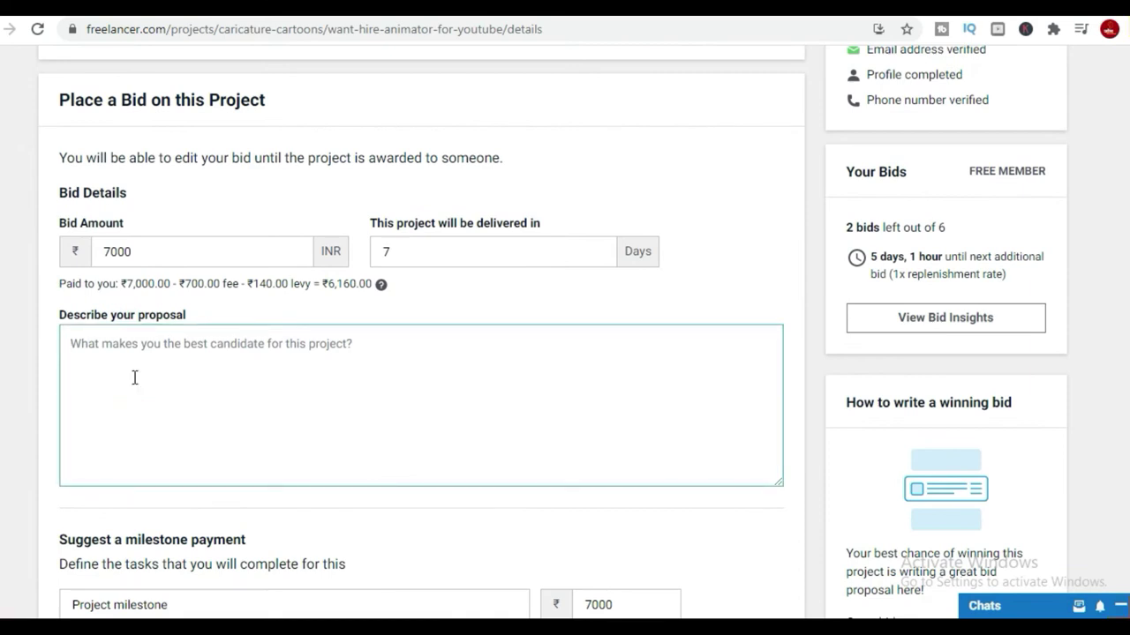
# Paste the prepared proposal and change the bid amount from 7000 to 12000 INR.
pyautogui.hotkey('ctrl', 'v')
pyautogui.scroll(5, 415, 404)
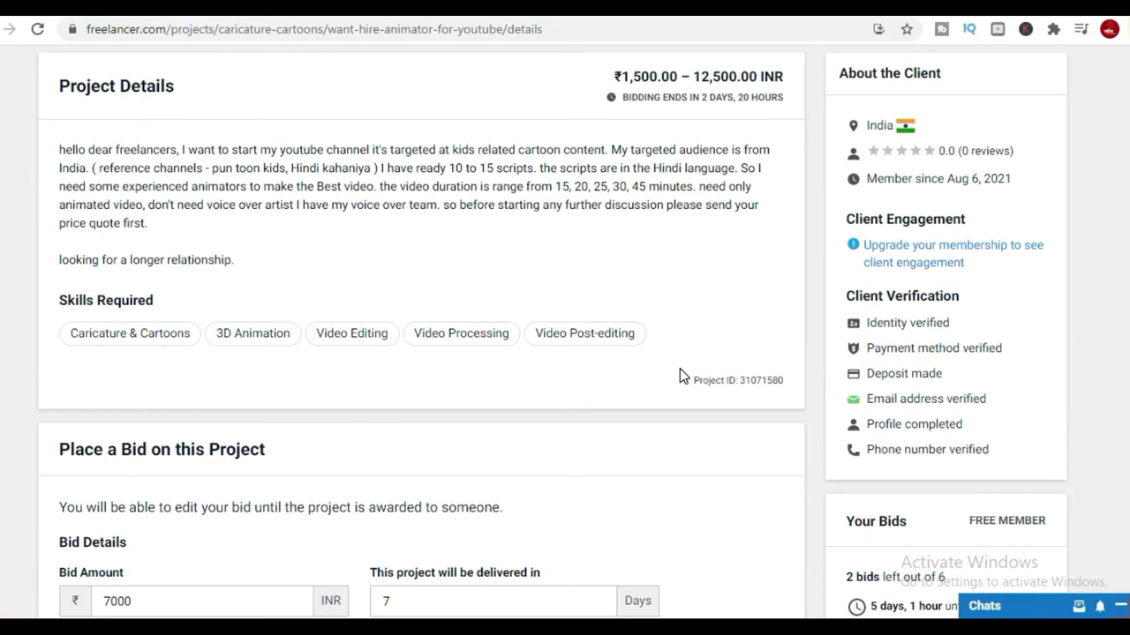
pyautogui.scroll(2, 679, 375)
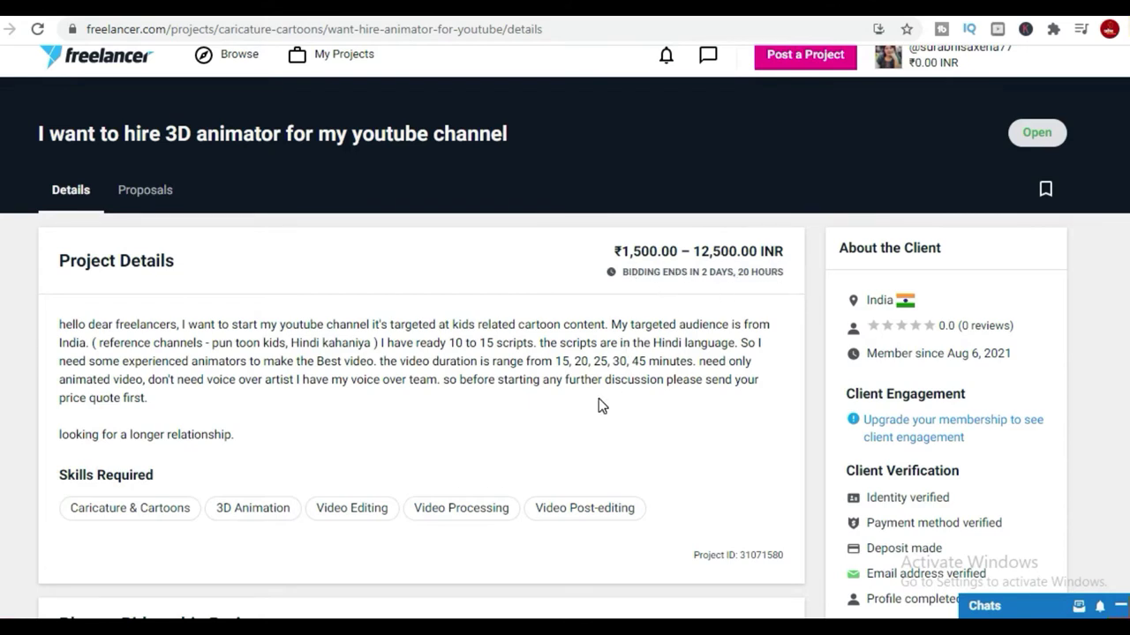
pyautogui.scroll(-6, 598, 398)
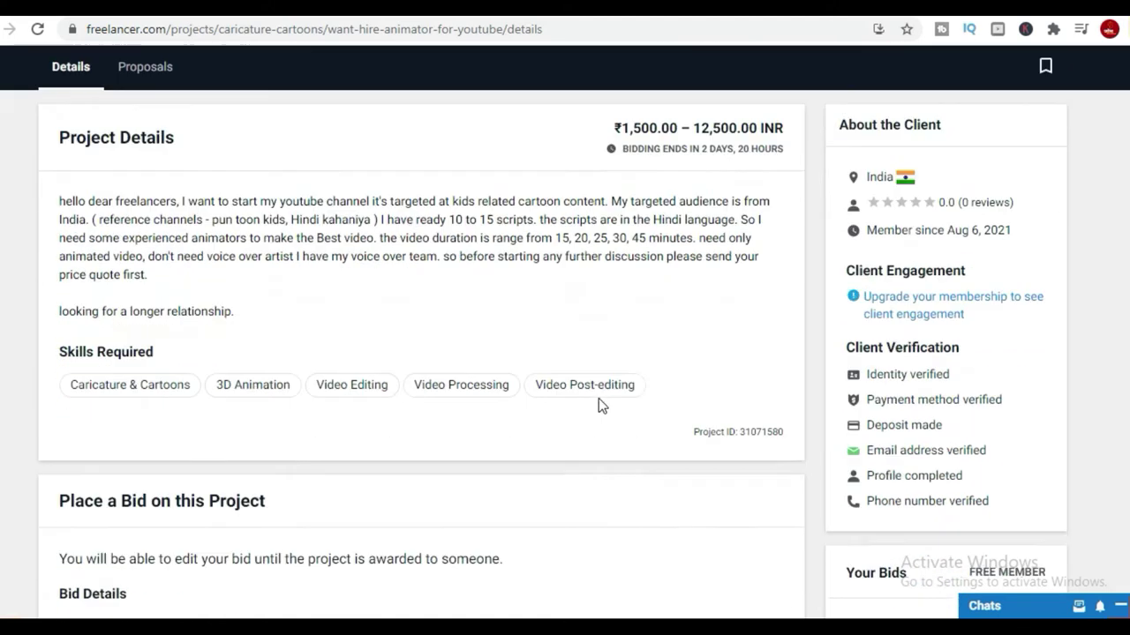
pyautogui.click(167, 245)
pyautogui.moveTo(221, 253); pyautogui.dragTo(58, 262)
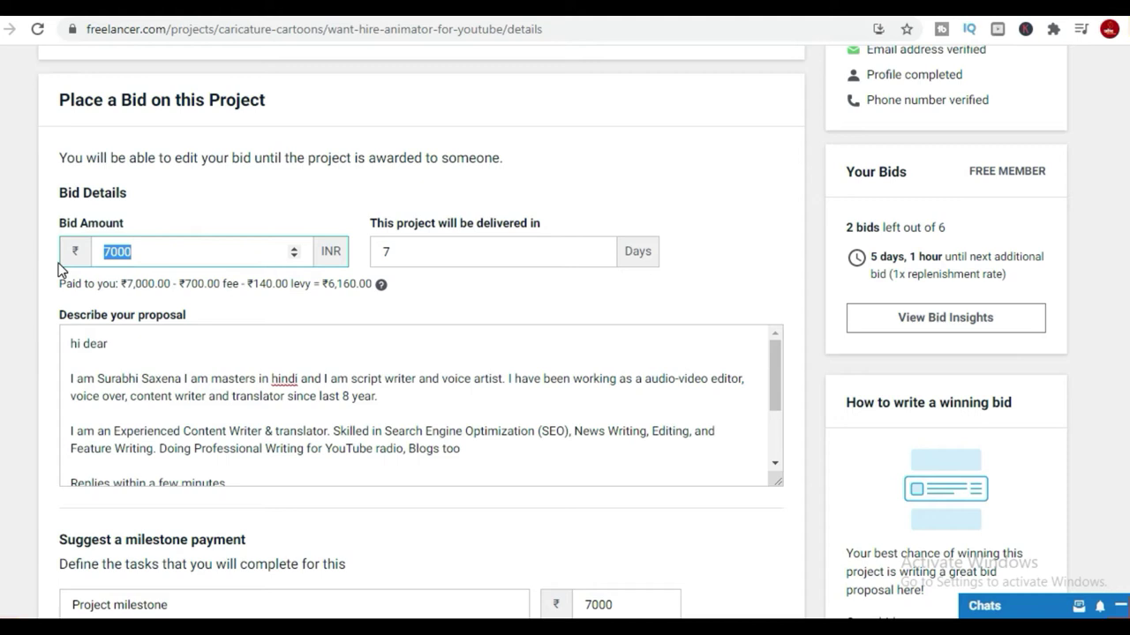
pyautogui.write('1')
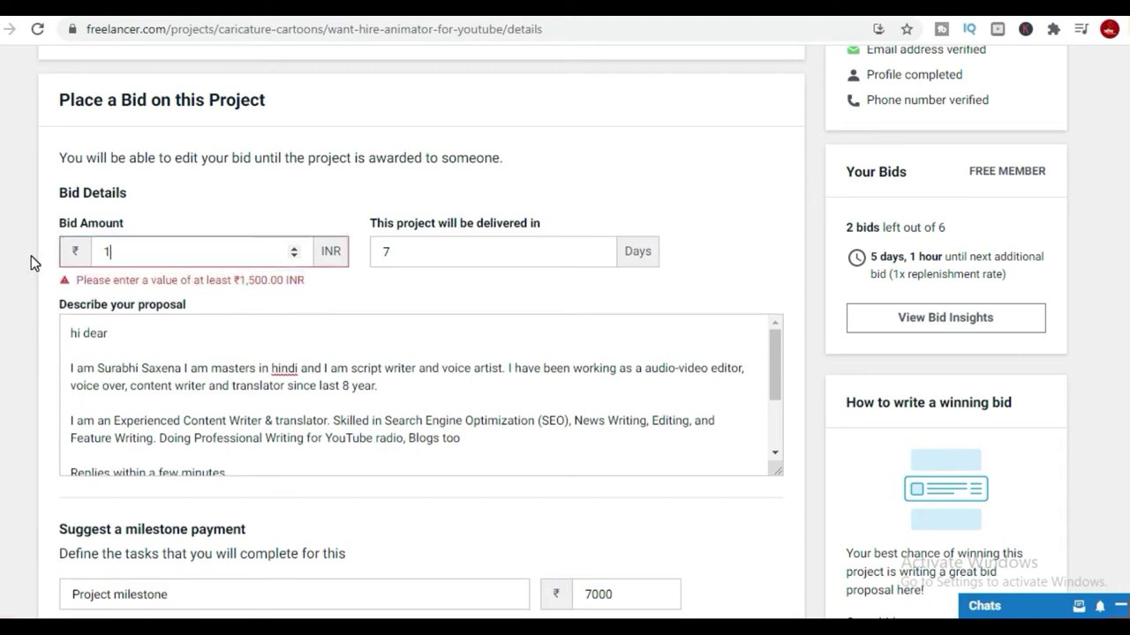
pyautogui.write('2000')
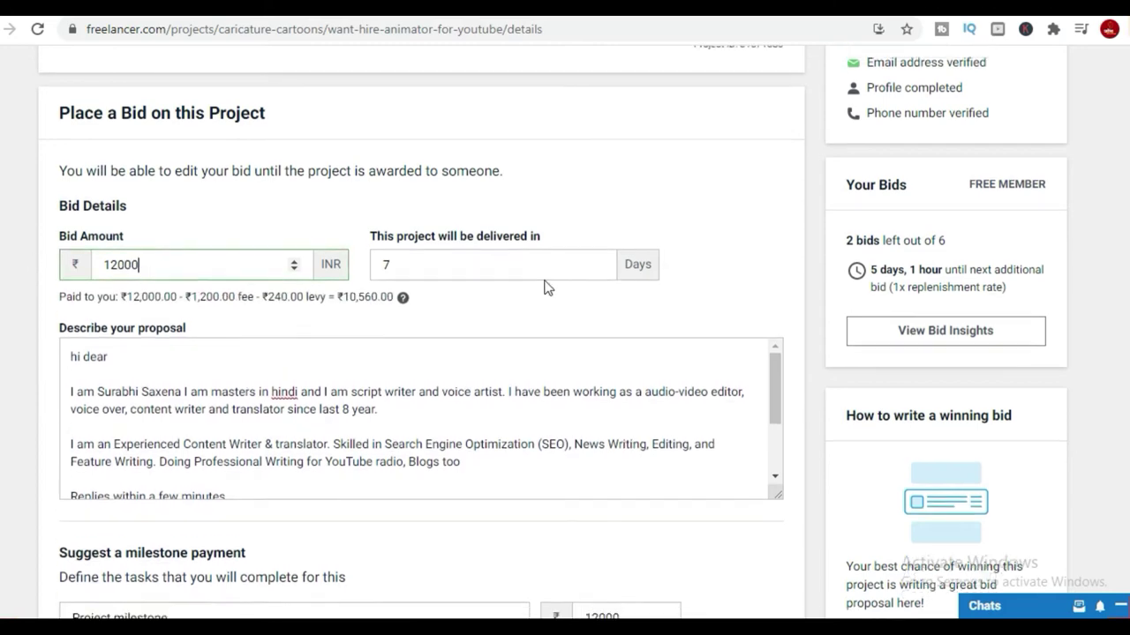
# Change delivery from 7 to 4 days and place the bid.
pyautogui.scroll(3, 694, 273)
pyautogui.scroll(4, 694, 274)
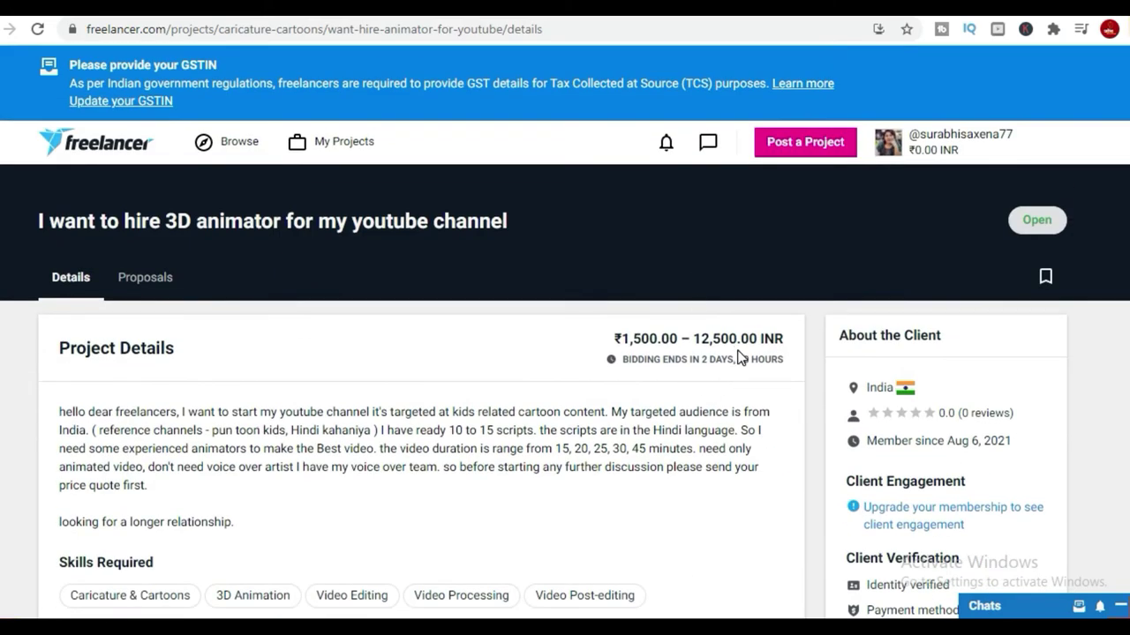
pyautogui.scroll(-4, 642, 418)
pyautogui.scroll(2, 643, 418)
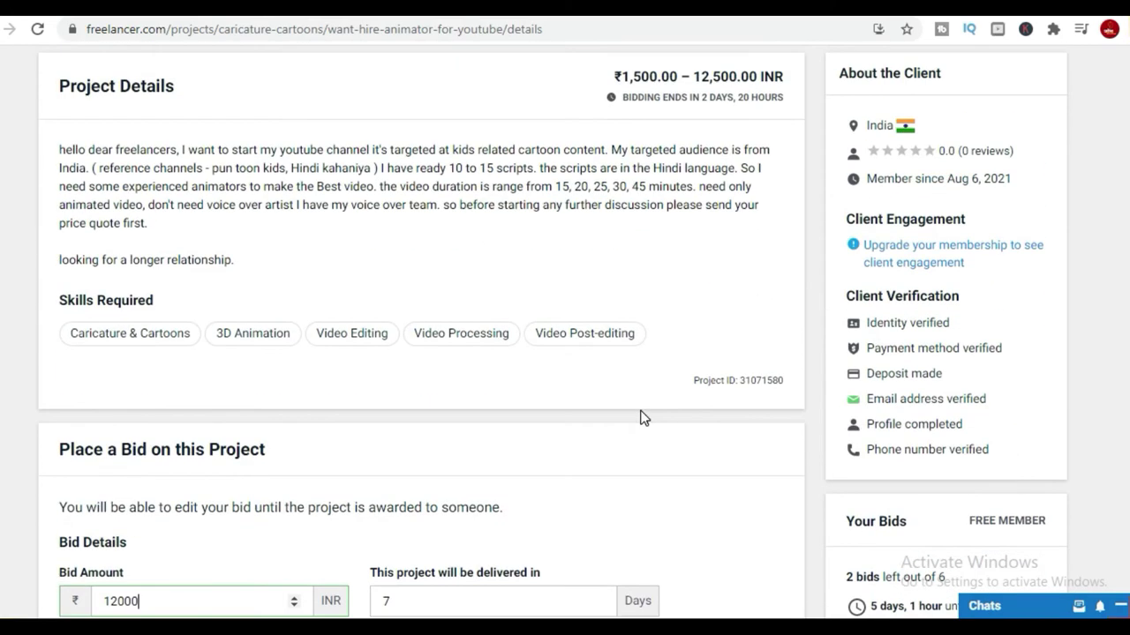
pyautogui.scroll(-6, 642, 418)
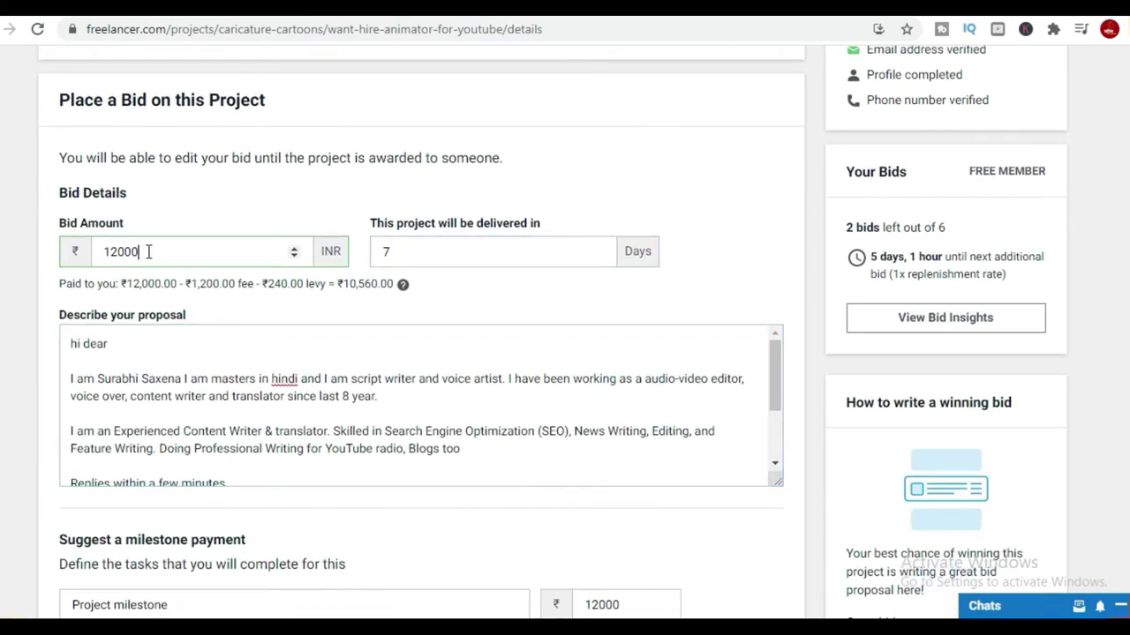
pyautogui.doubleClick(409, 255)
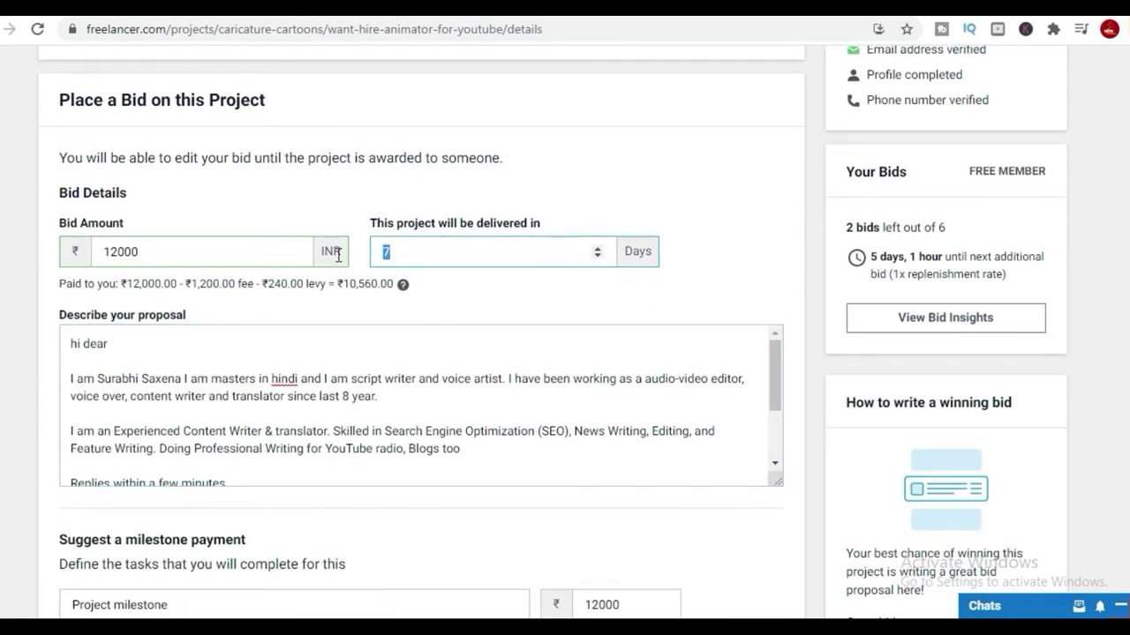
pyautogui.write('4')
pyautogui.scroll(-2, 522, 380)
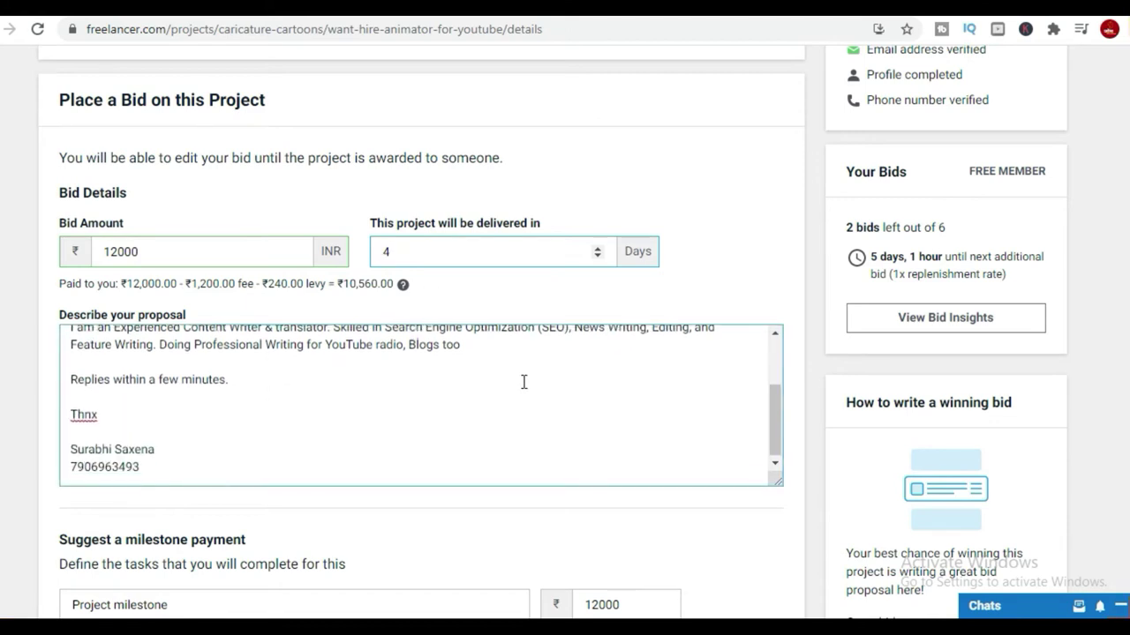
pyautogui.scroll(-8, 764, 370)
pyautogui.click(726, 312)
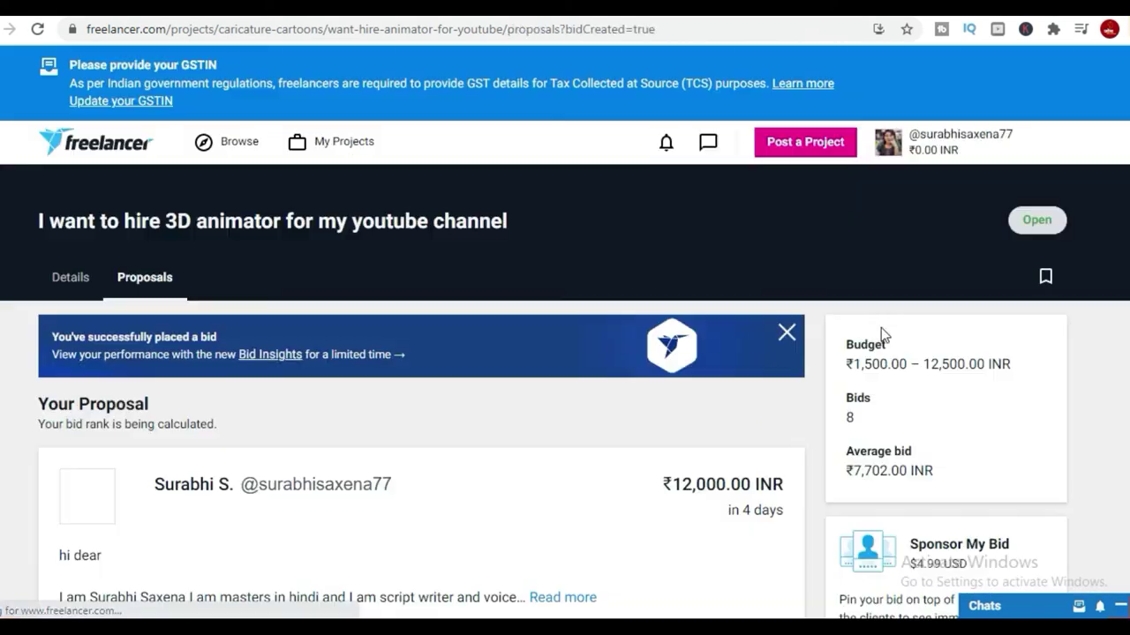
# Check the ₹12,000 bid ranks 8 of 9, then go back to the project details.
pyautogui.scroll(-3, 900, 396)
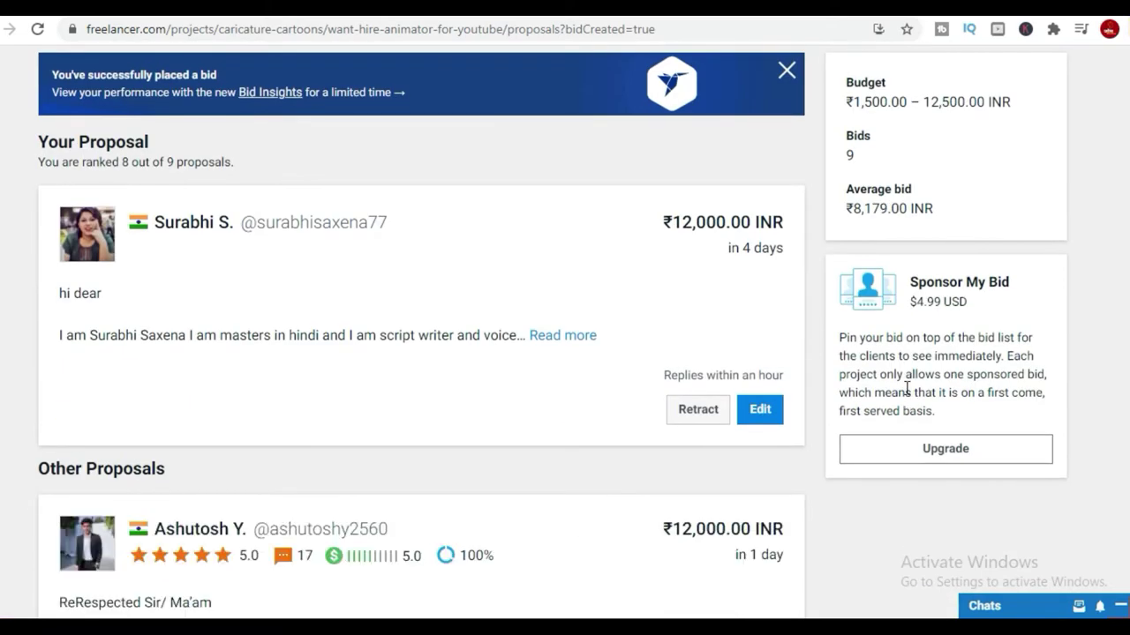
pyautogui.scroll(-8, 907, 393)
pyautogui.scroll(11, 908, 394)
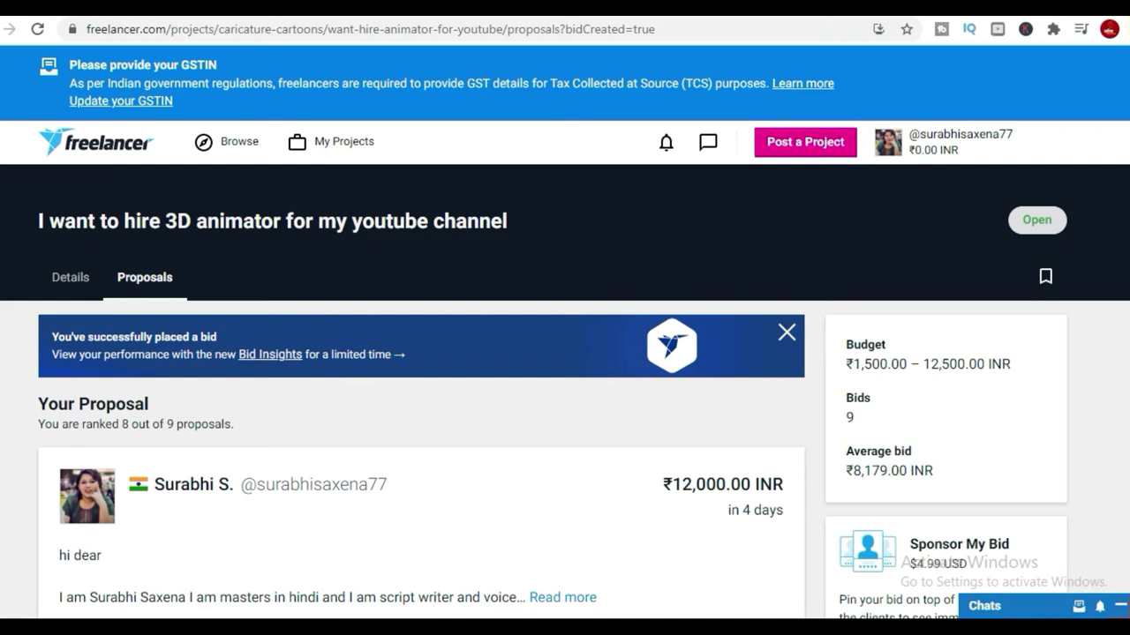
pyautogui.hotkey('alt', 'Left')
pyautogui.scroll(8, 941, 313)
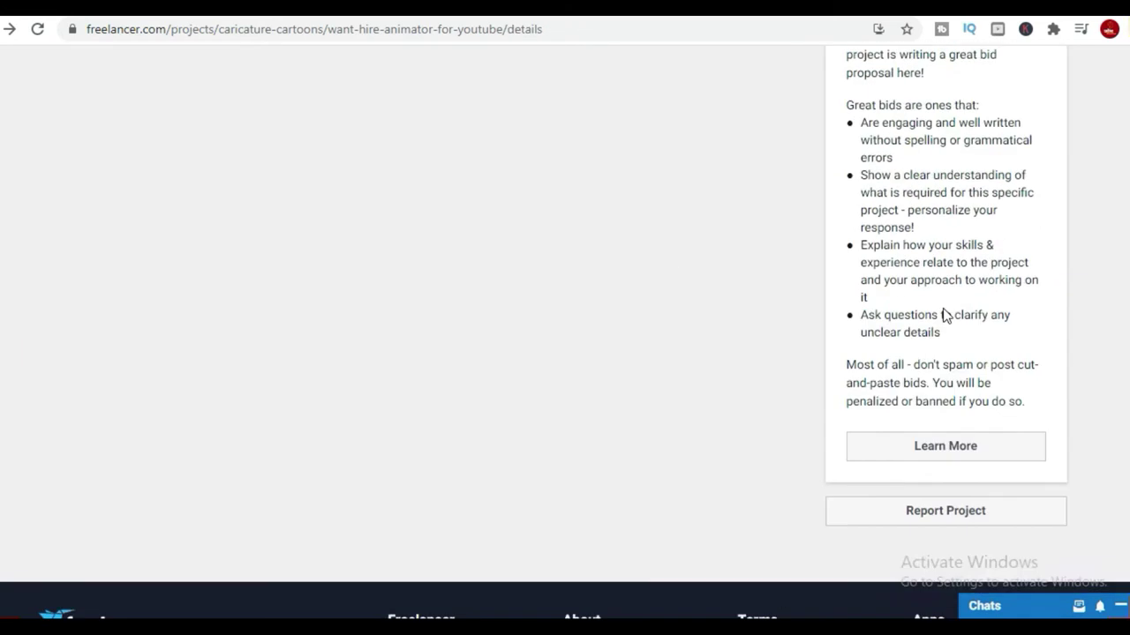
pyautogui.scroll(3, 943, 315)
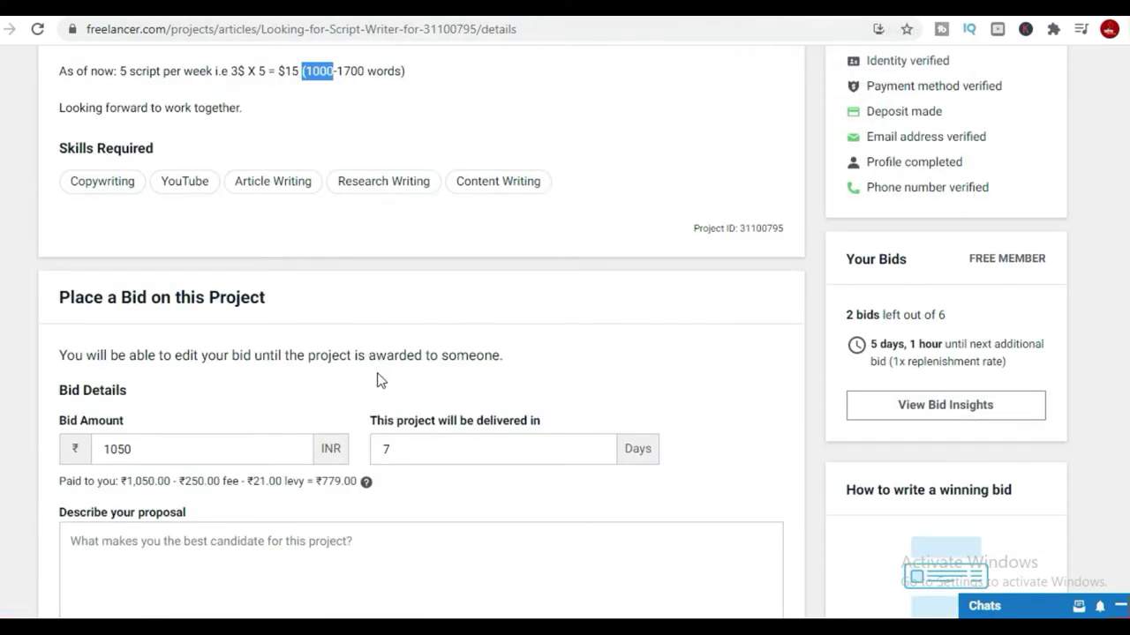
# Attempt the ₹1050 script-writer bid, which fails with 'Please enter your proposal'.
pyautogui.scroll(4, 378, 378)
pyautogui.click(469, 435)
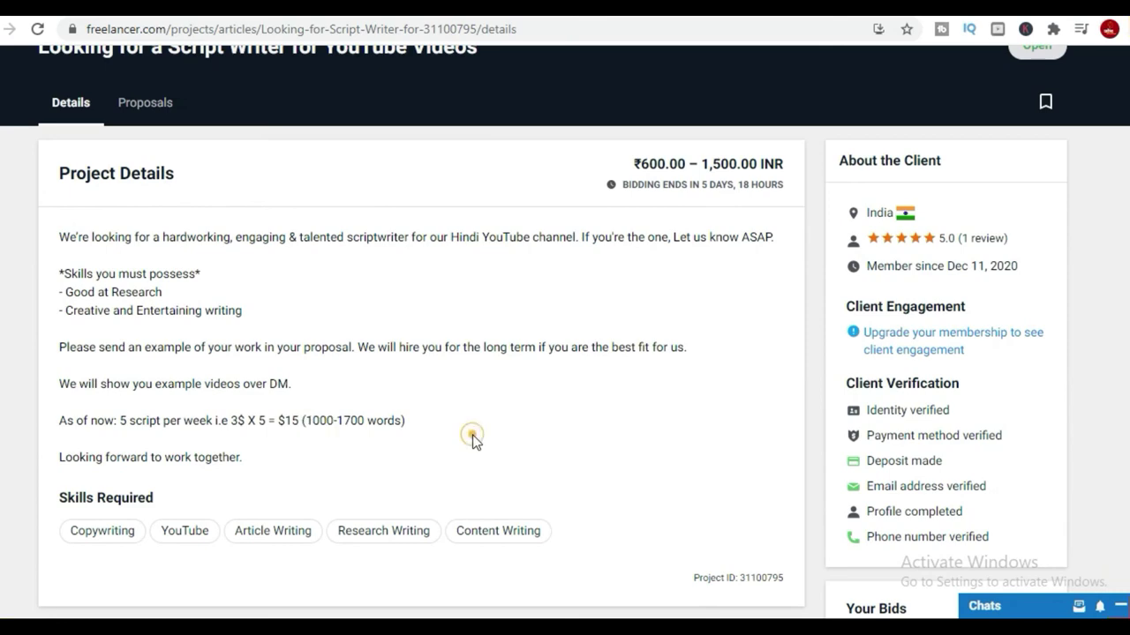
pyautogui.scroll(-7, 468, 435)
pyautogui.scroll(-10, 730, 393)
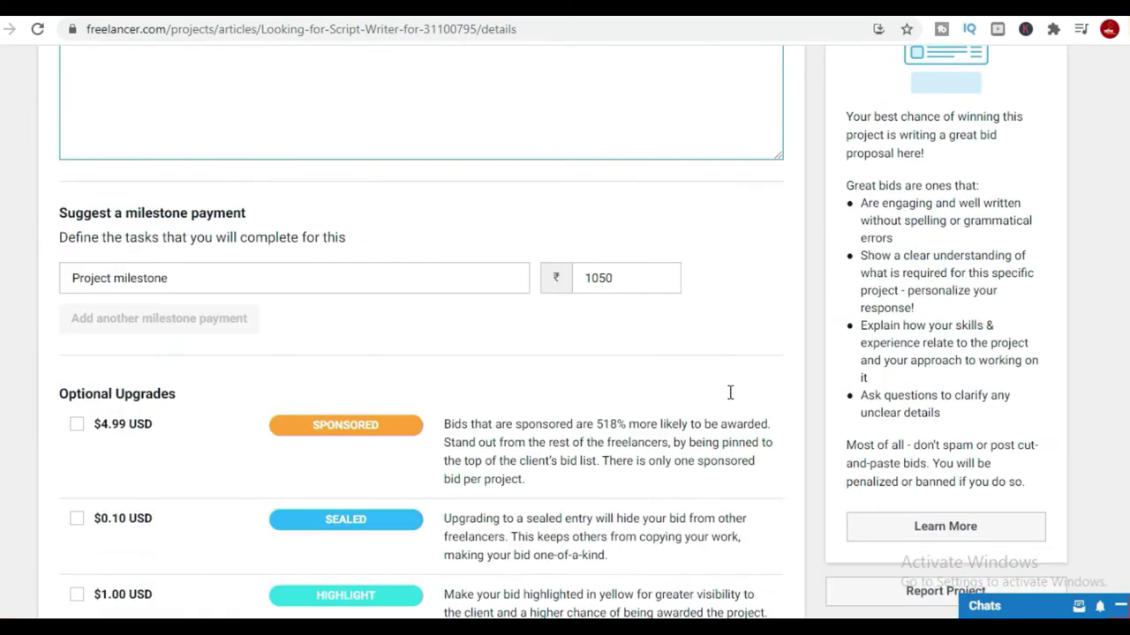
pyautogui.click(730, 250)
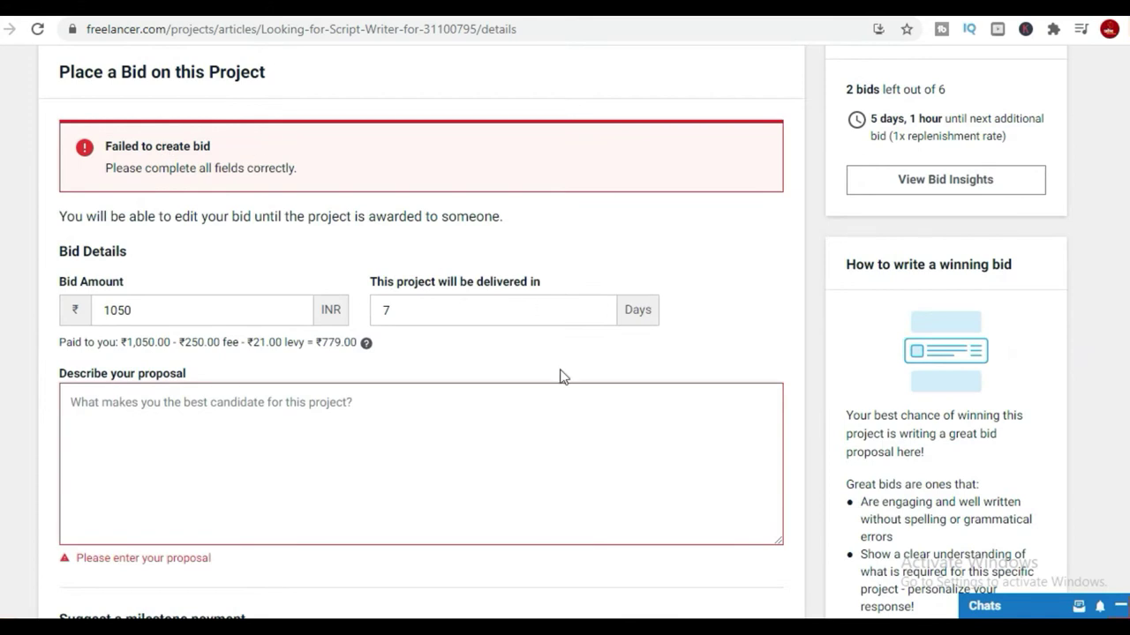
pyautogui.scroll(8, 561, 378)
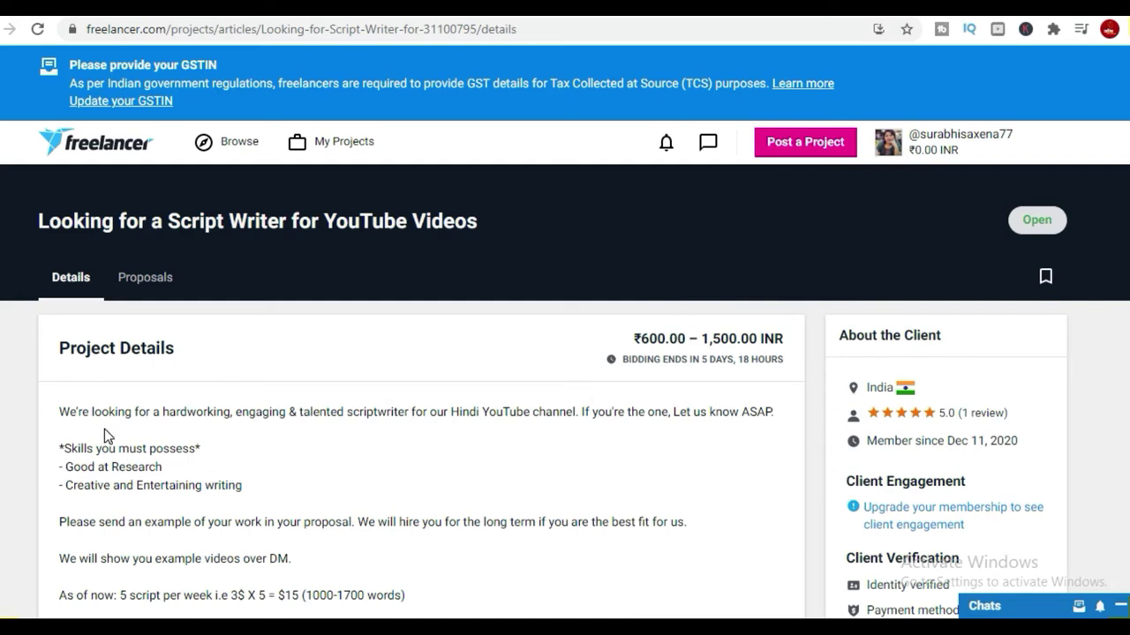
pyautogui.scroll(-2, 662, 366)
pyautogui.scroll(-2, 609, 357)
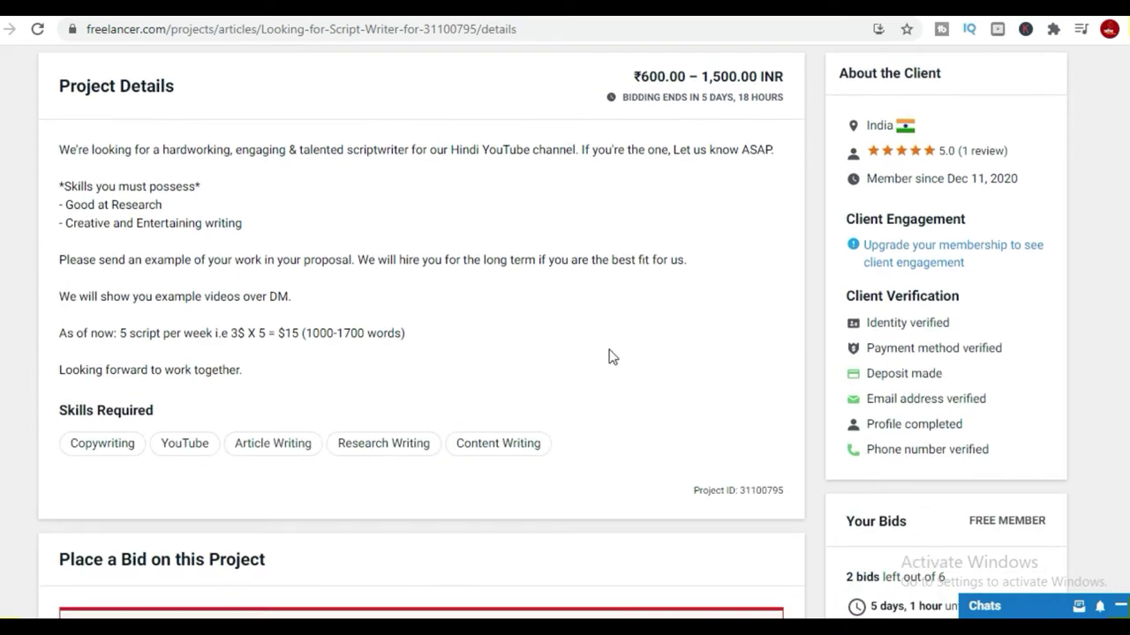
pyautogui.scroll(1, 611, 355)
pyautogui.scroll(-1, 612, 349)
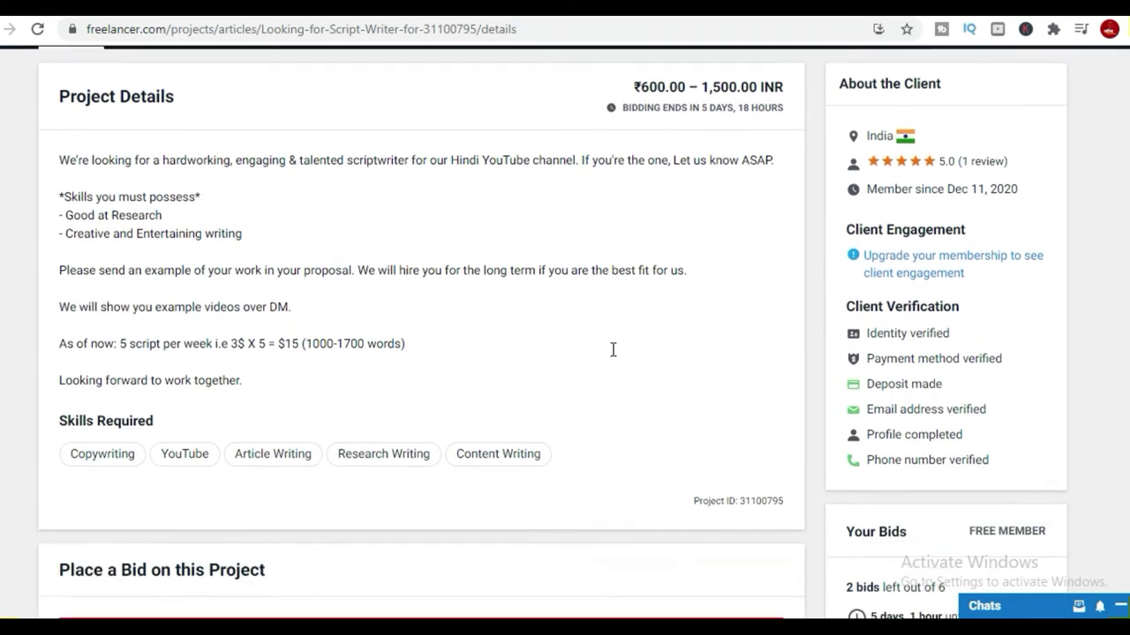
pyautogui.scroll(3, 552, 336)
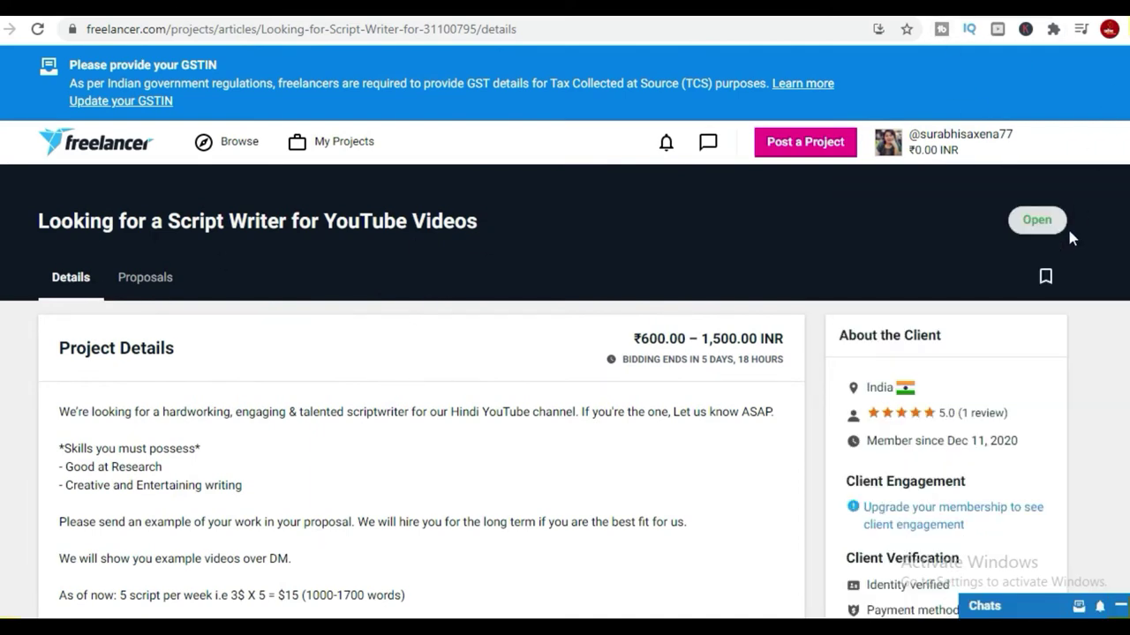
# Log out of the current Freelancer account from the username menu.
pyautogui.click(971, 150)
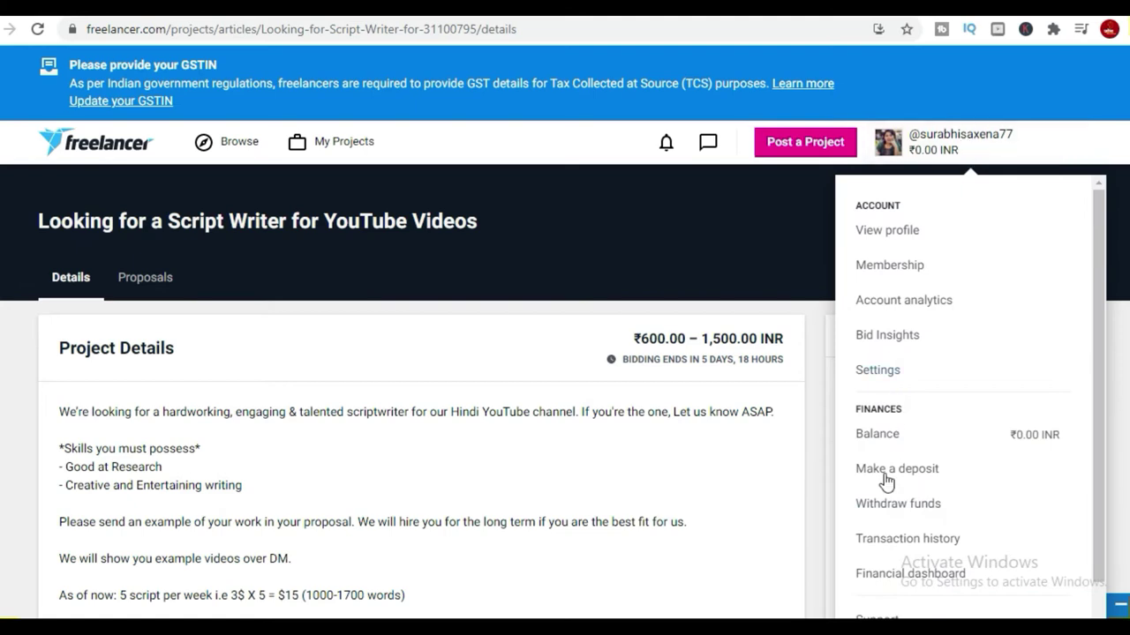
pyautogui.click(532, 185)
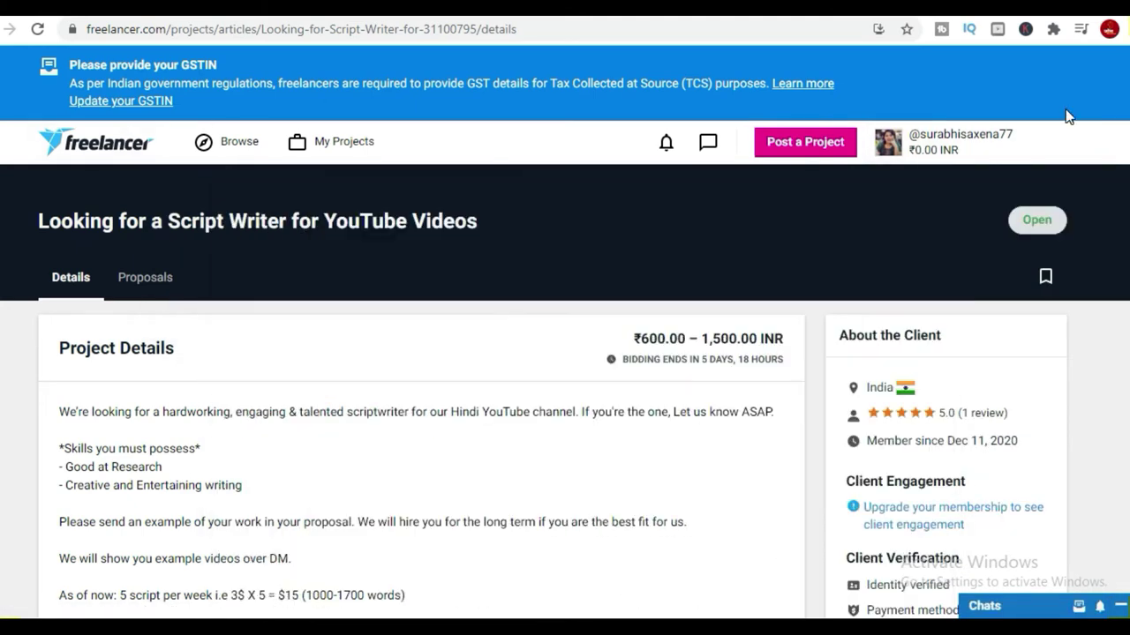
pyautogui.click(964, 160)
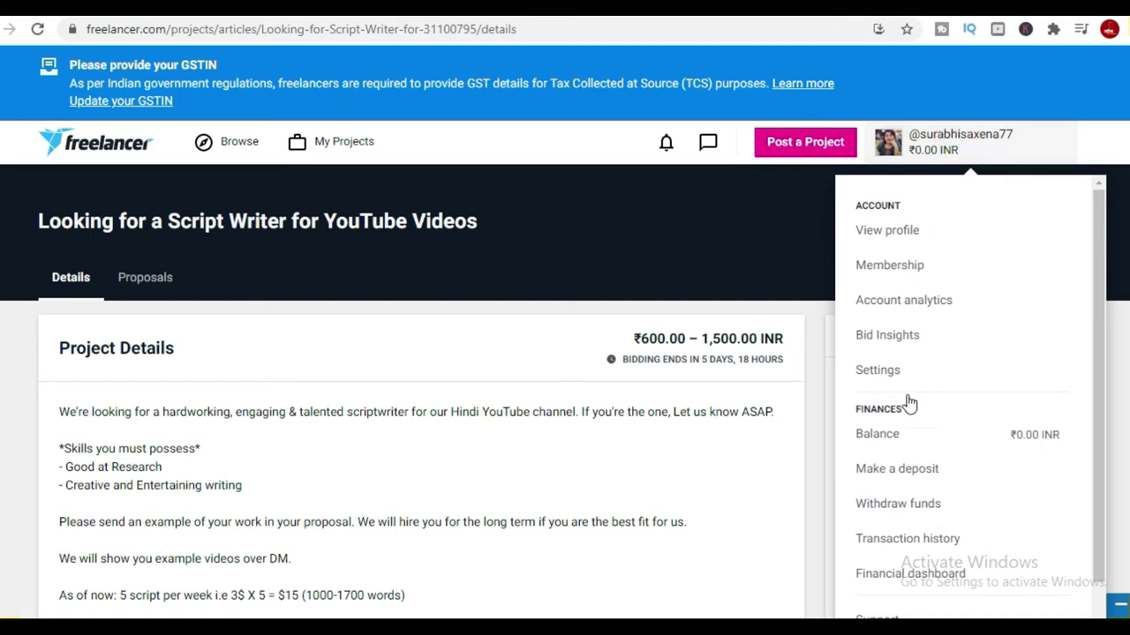
pyautogui.scroll(-1, 908, 424)
pyautogui.click(887, 608)
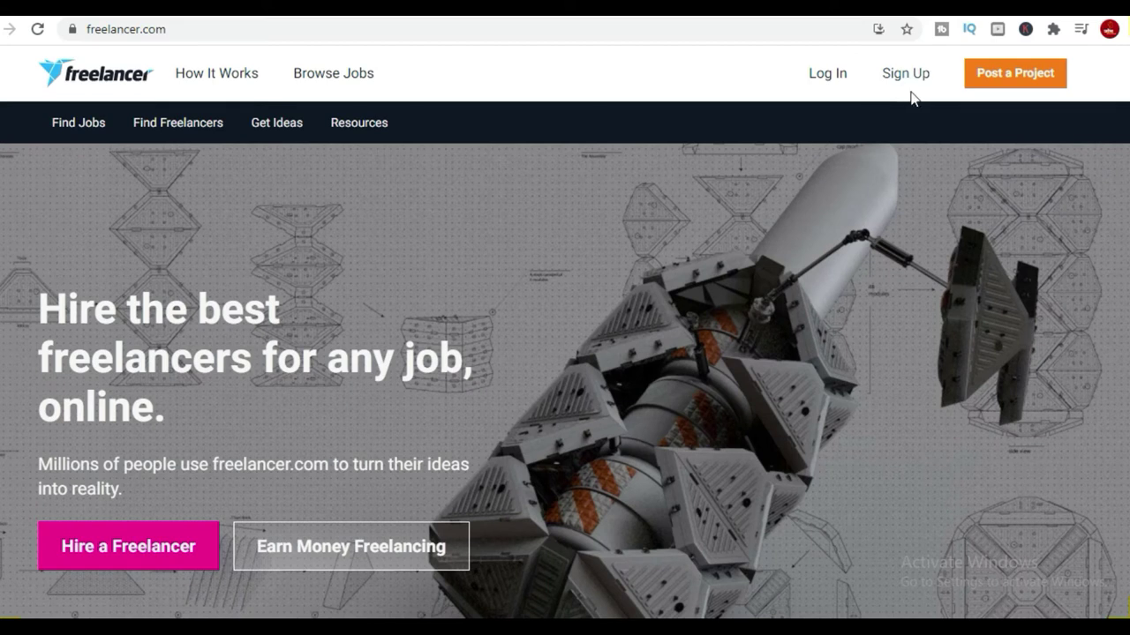
# On the Sign Up page, delete the autofilled email and password.
pyautogui.click(900, 74)
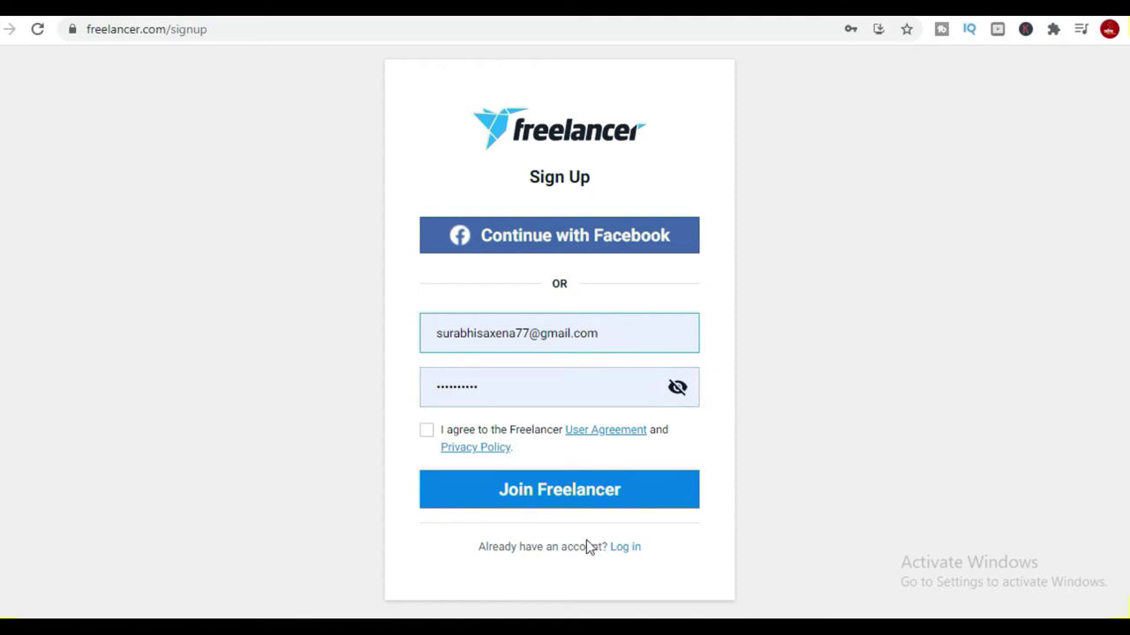
pyautogui.tripleClick(627, 323)
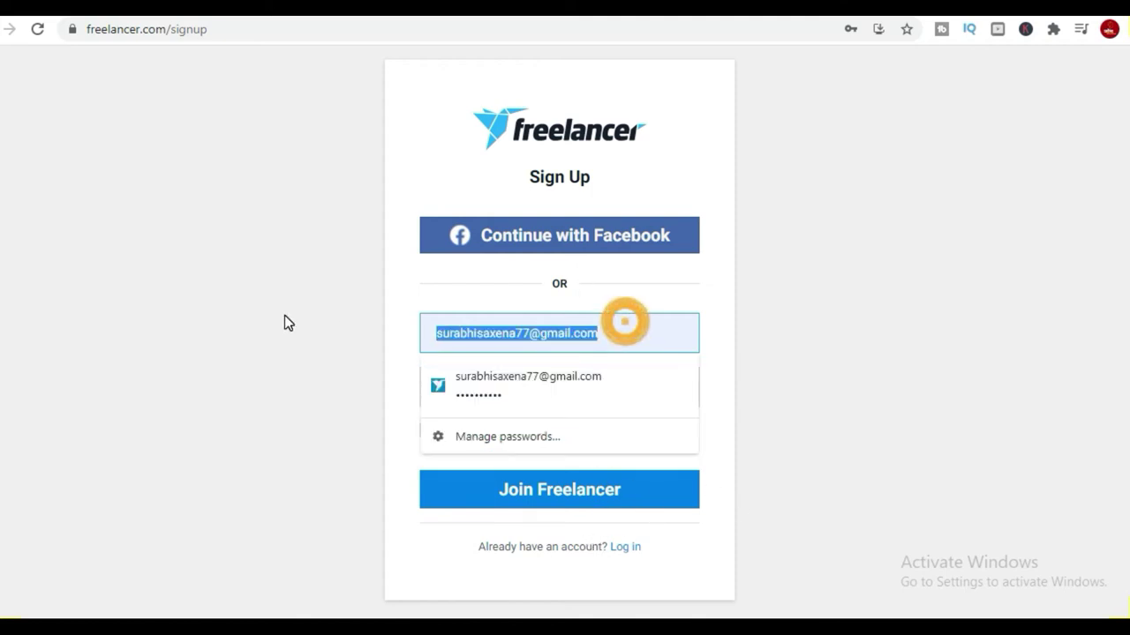
pyautogui.press('BackSpace')
pyautogui.click(896, 375)
pyautogui.doubleClick(504, 379)
pyautogui.write('a')
pyautogui.click(444, 394)
pyautogui.press('BackSpace')
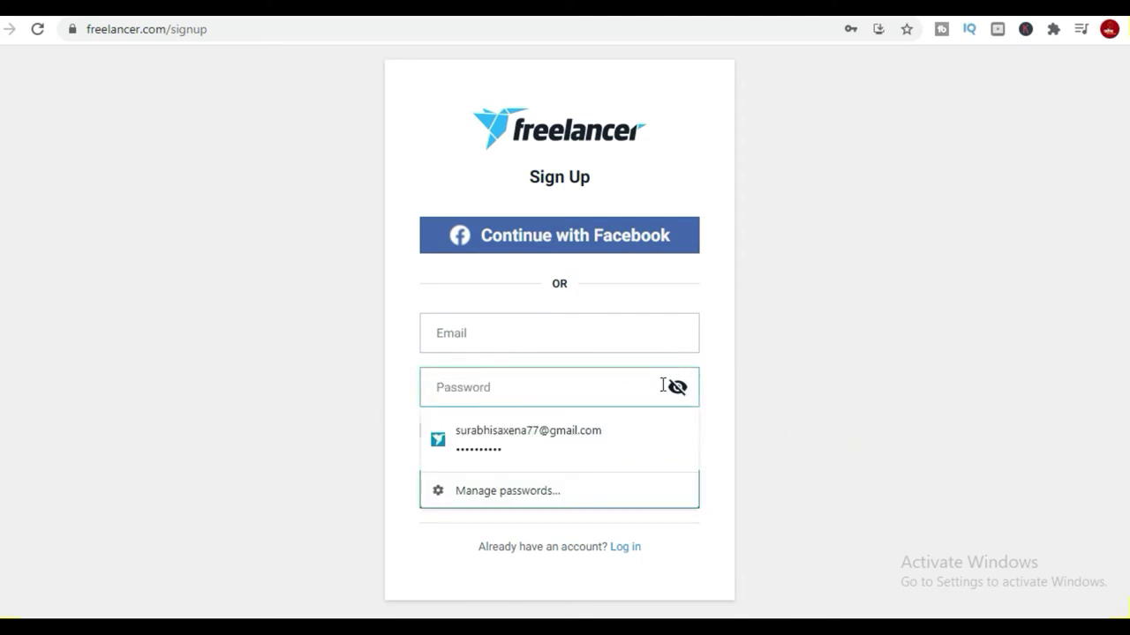
# Dismiss Chrome's saved-login suggestions so the email and password fields stay empty.
pyautogui.click(756, 383)
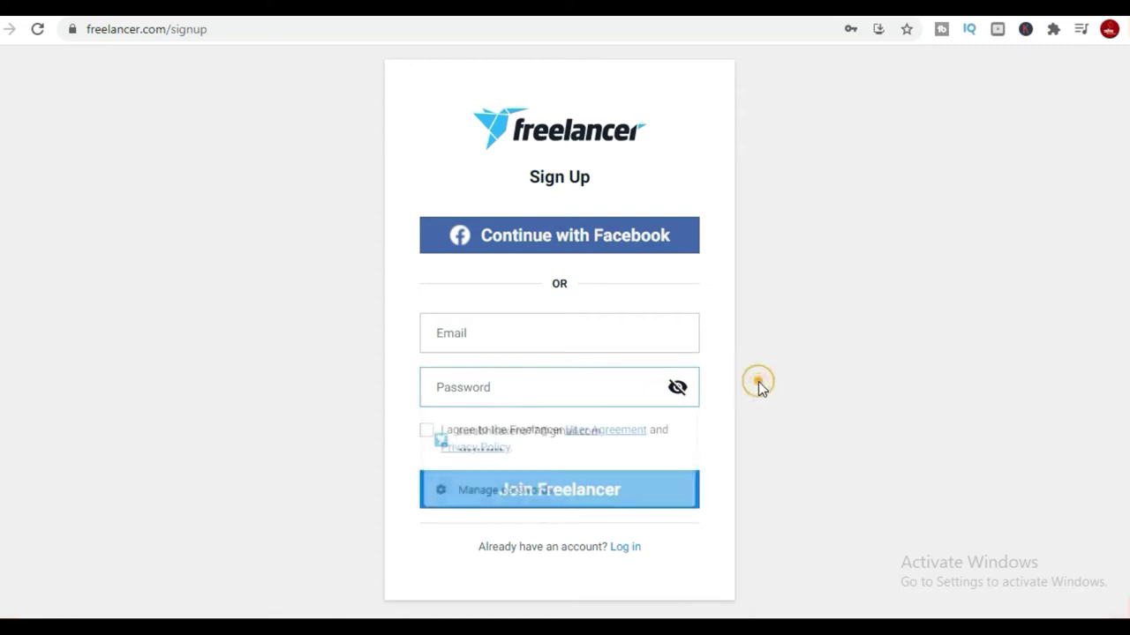
pyautogui.click(535, 330)
pyautogui.click(882, 282)
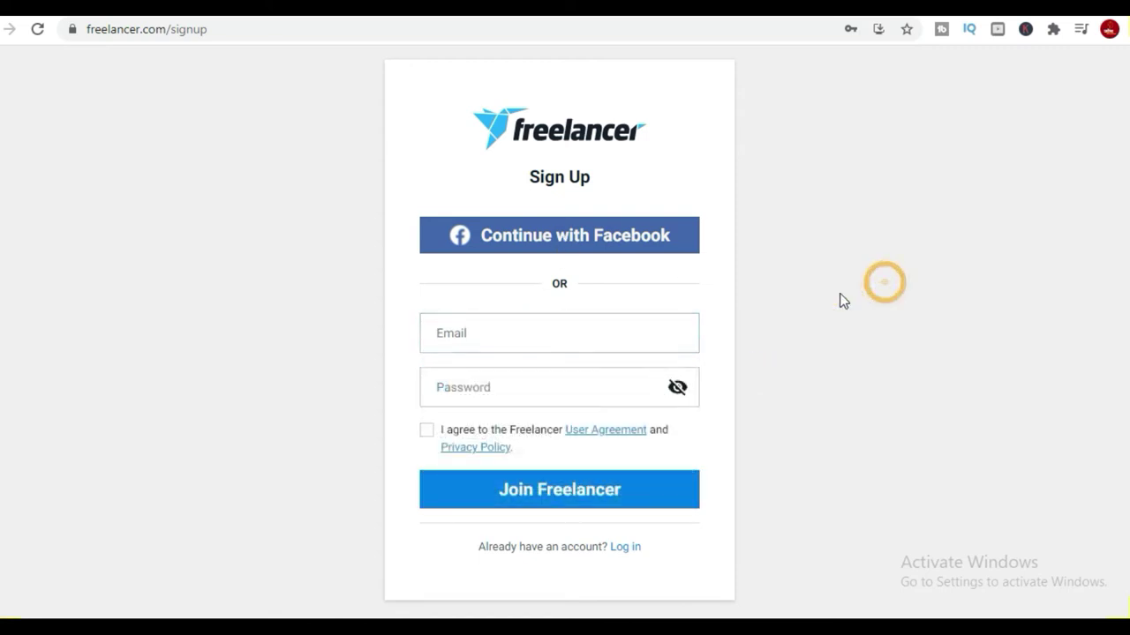
pyautogui.click(565, 323)
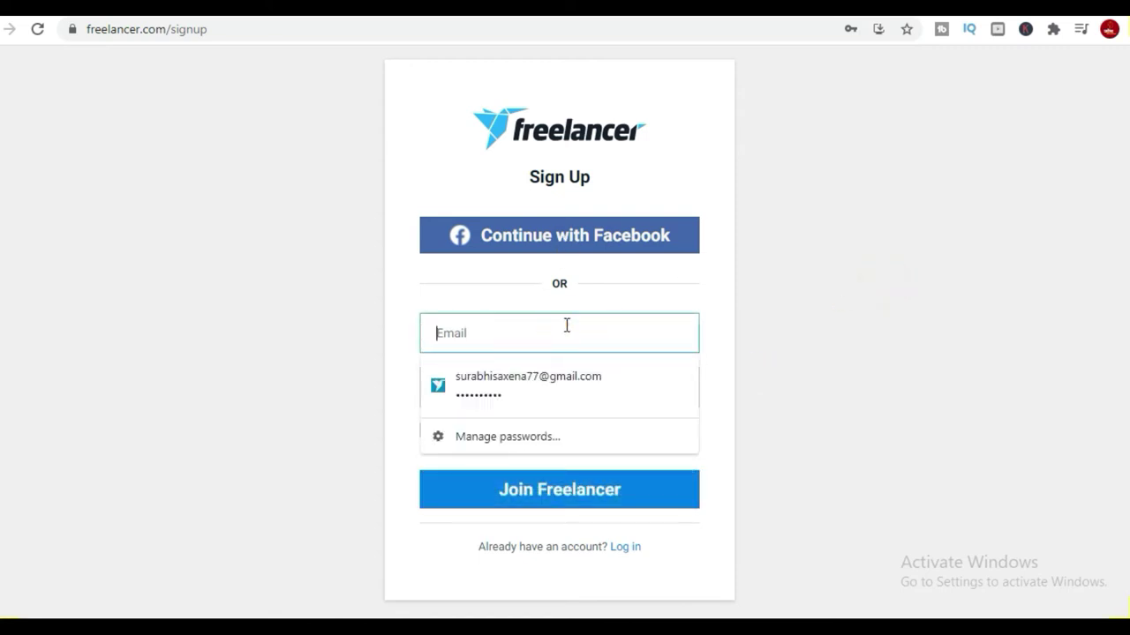
pyautogui.click(621, 501)
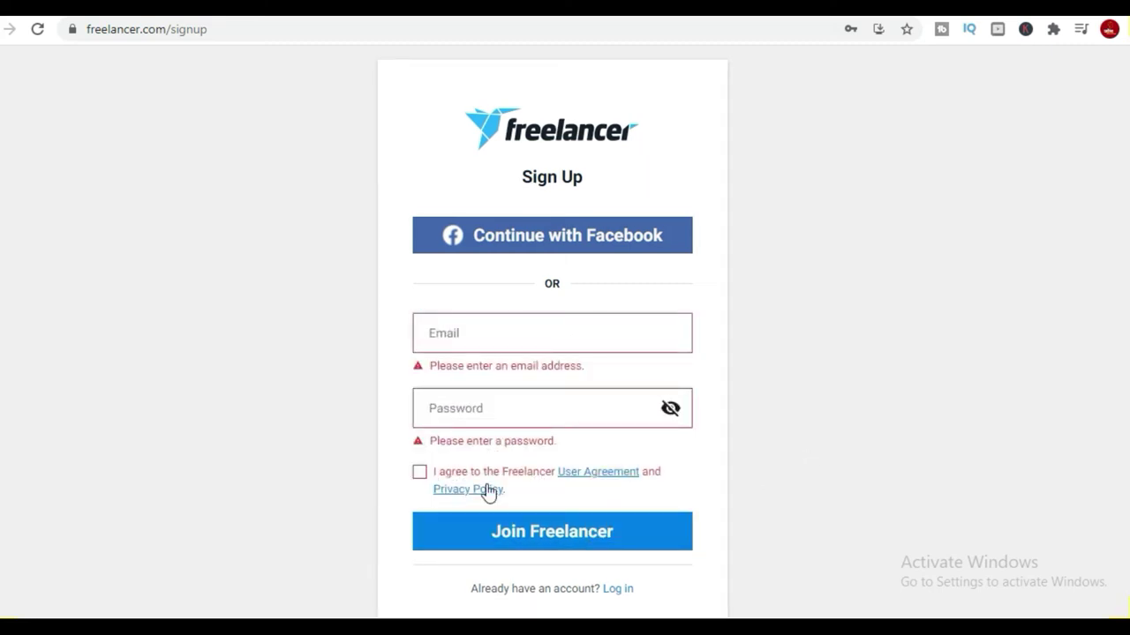
pyautogui.click(485, 333)
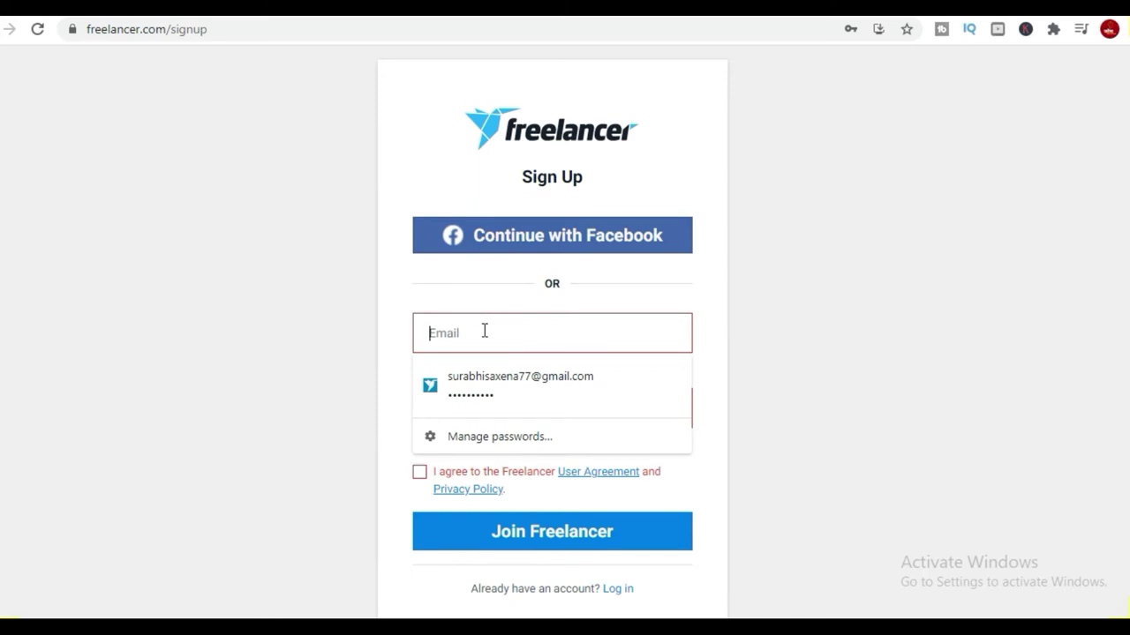
pyautogui.write('a')
pyautogui.press('BackSpace')
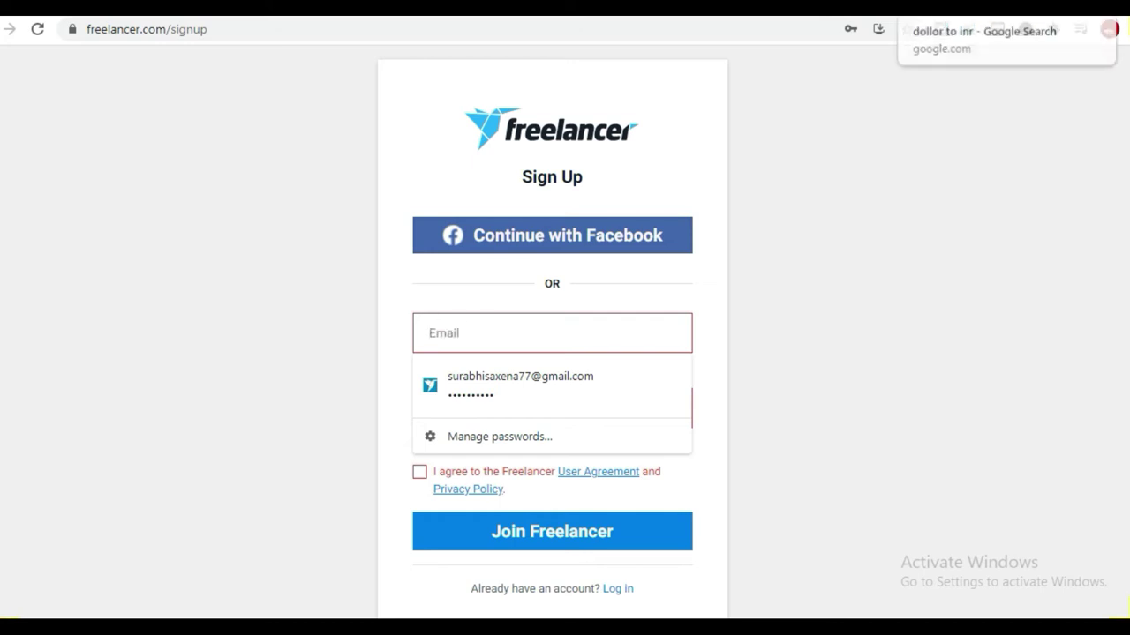
pyautogui.click(918, 17)
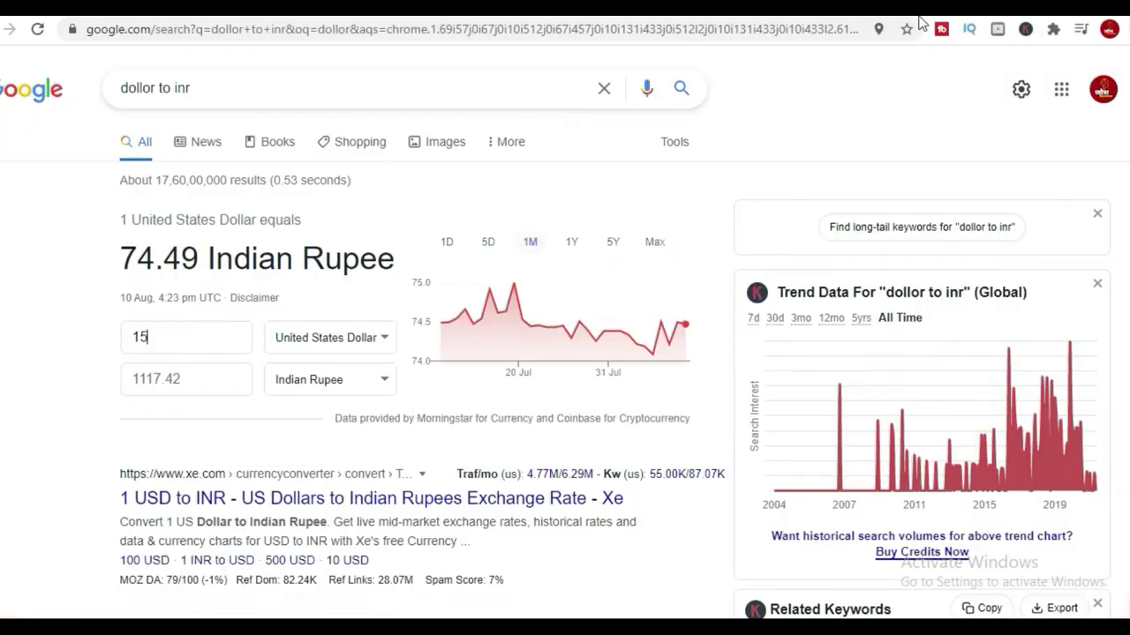
# Look up the other signed-in Google account's email, then return to the Freelancer tabs.
pyautogui.click(1102, 92)
pyautogui.scroll(-2, 1025, 469)
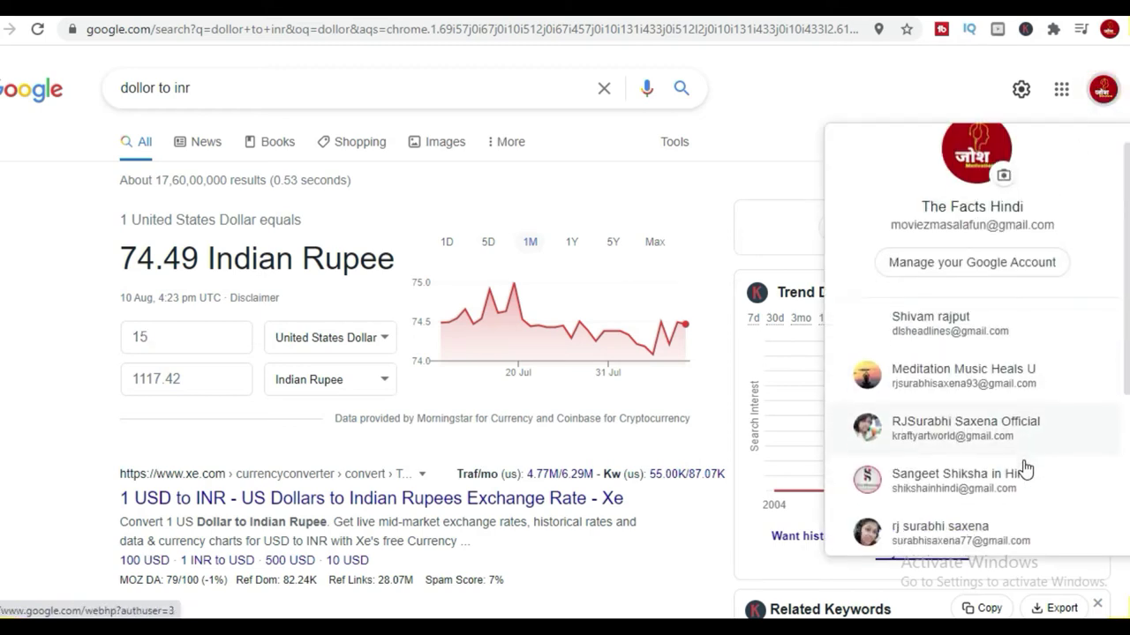
pyautogui.scroll(-1, 1024, 461)
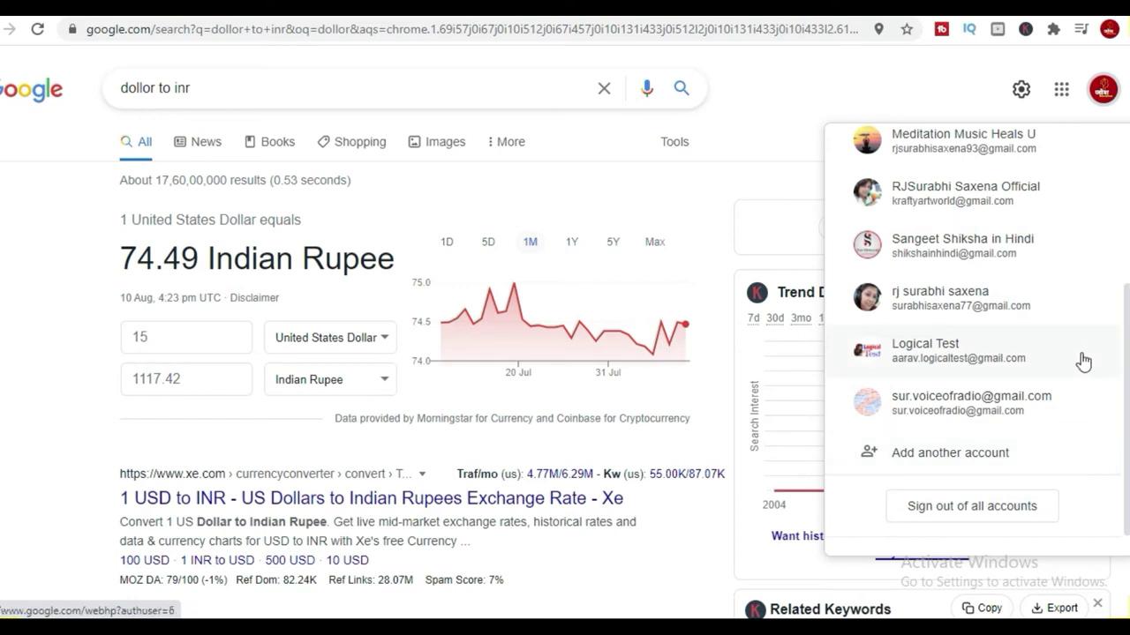
pyautogui.click(1069, 396)
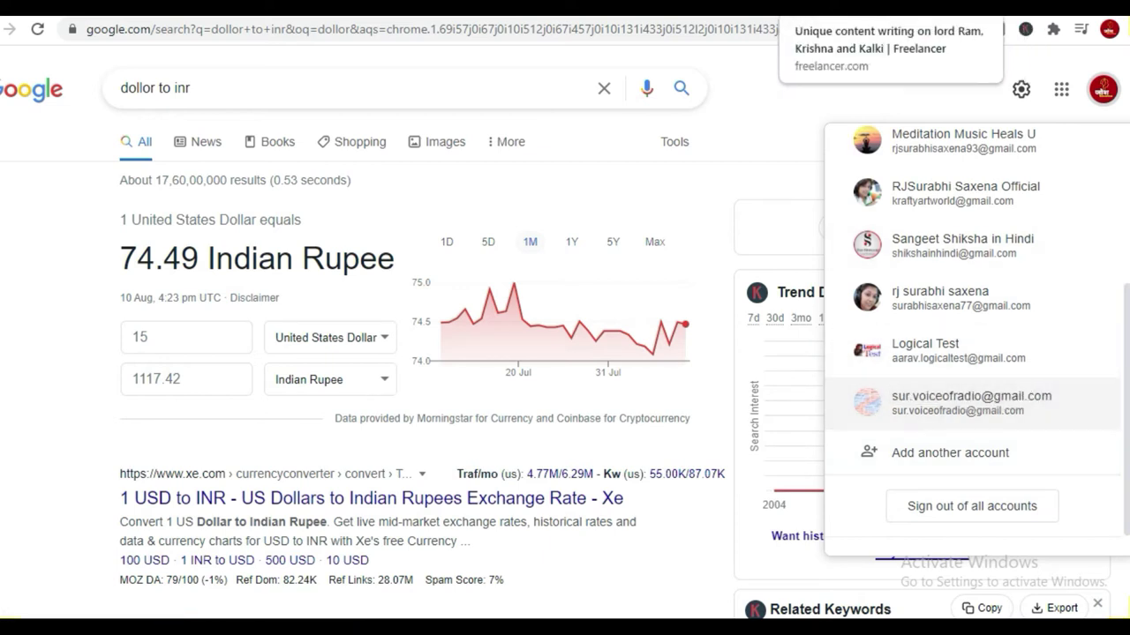
pyautogui.click(837, 13)
pyautogui.click(624, 9)
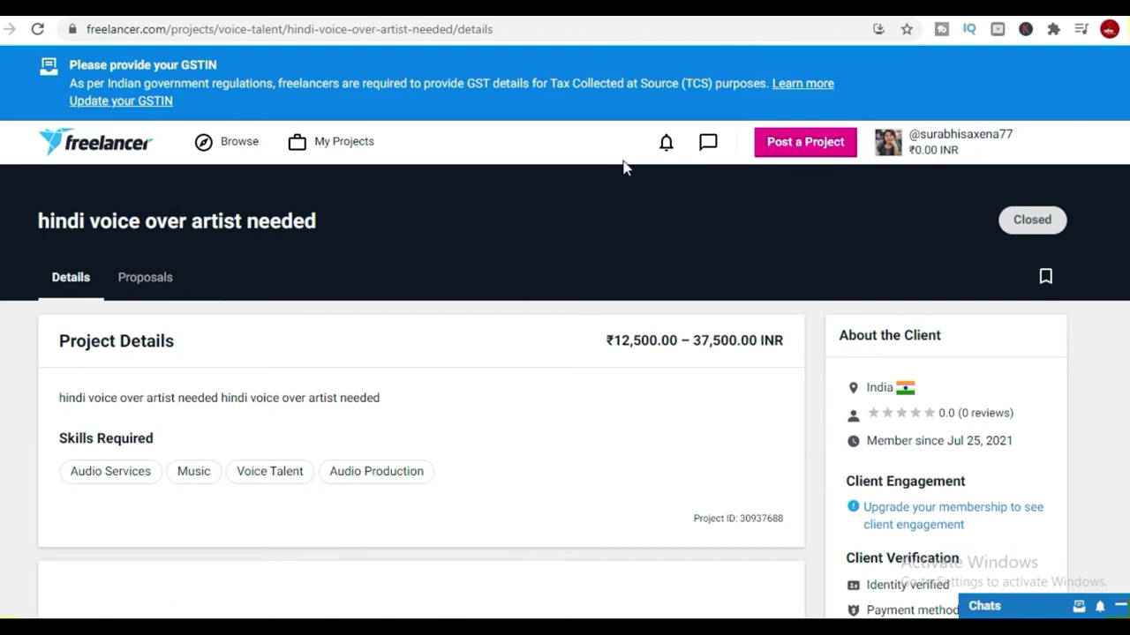
# Return to the Freelancer signup tab and enter the new email address.
pyautogui.click(777, 9)
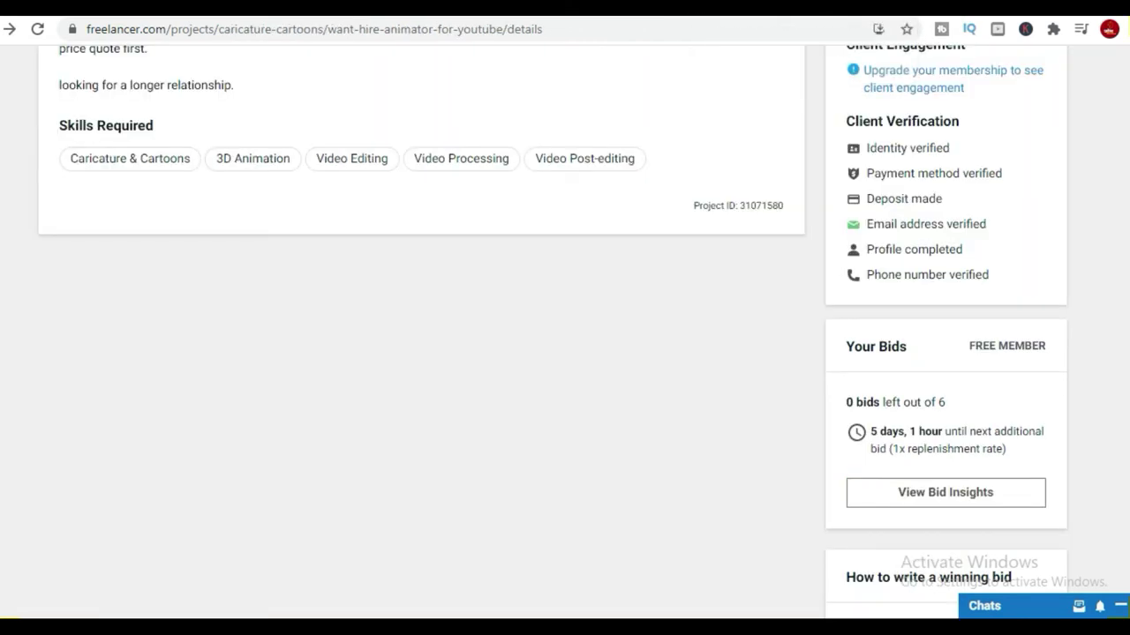
pyautogui.hotkey('ctrl', 'Tab')
pyautogui.hotkey('ctrl', 'Tab')
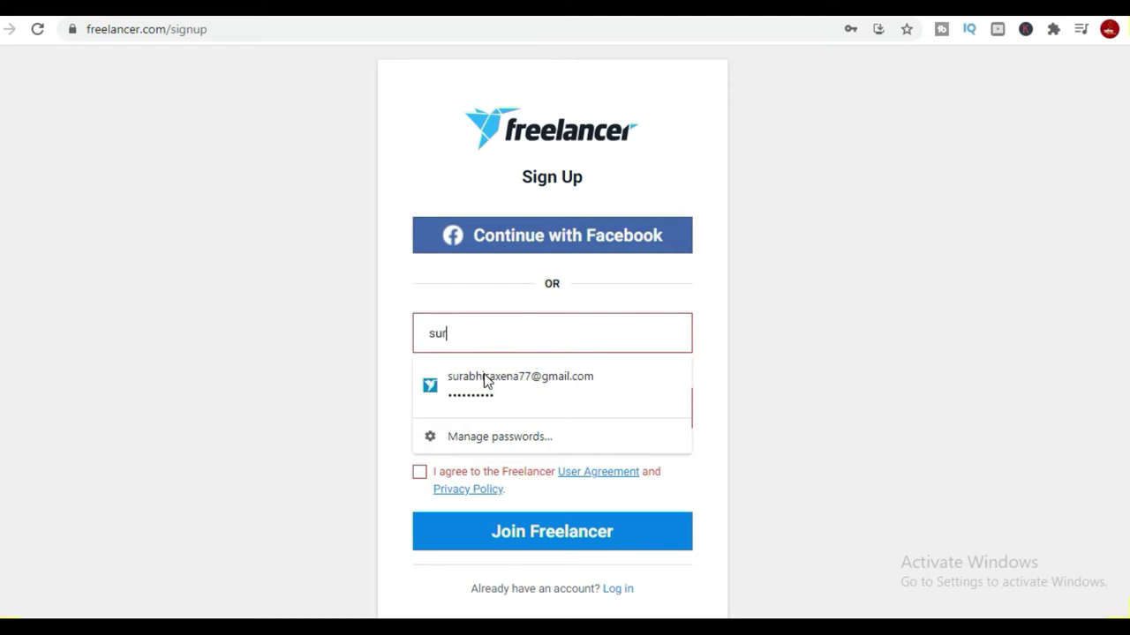
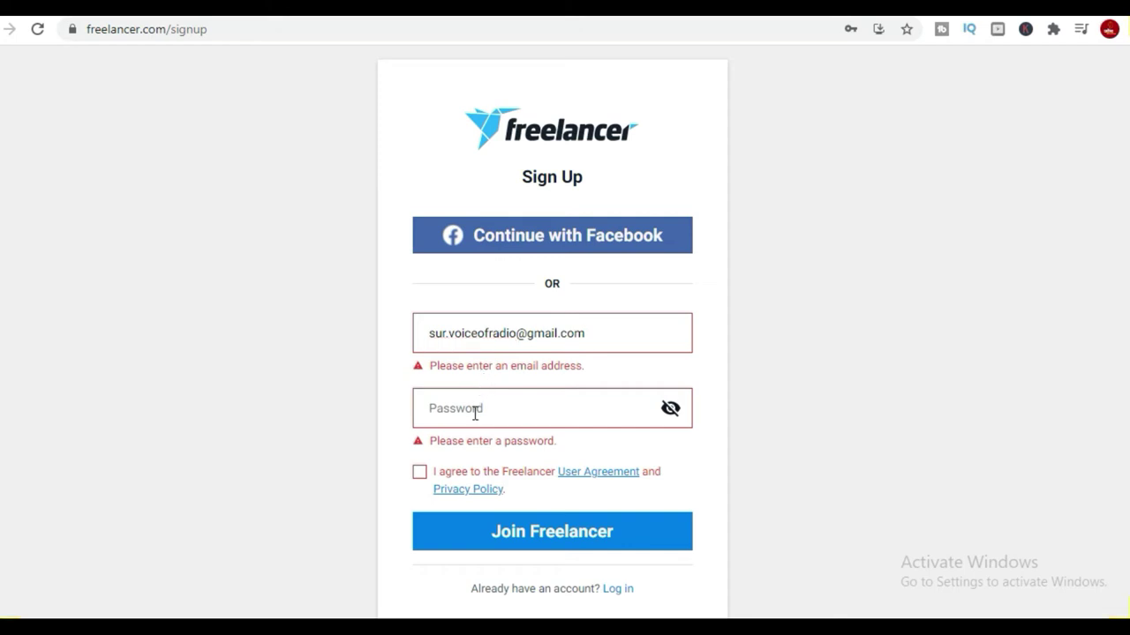
# Enter the account password, accept the User Agreement, join Freelancer, and decline Chrome's password saving.
pyautogui.click(471, 408)
pyautogui.write('••')
pyautogui.click(419, 477)
pyautogui.click(530, 533)
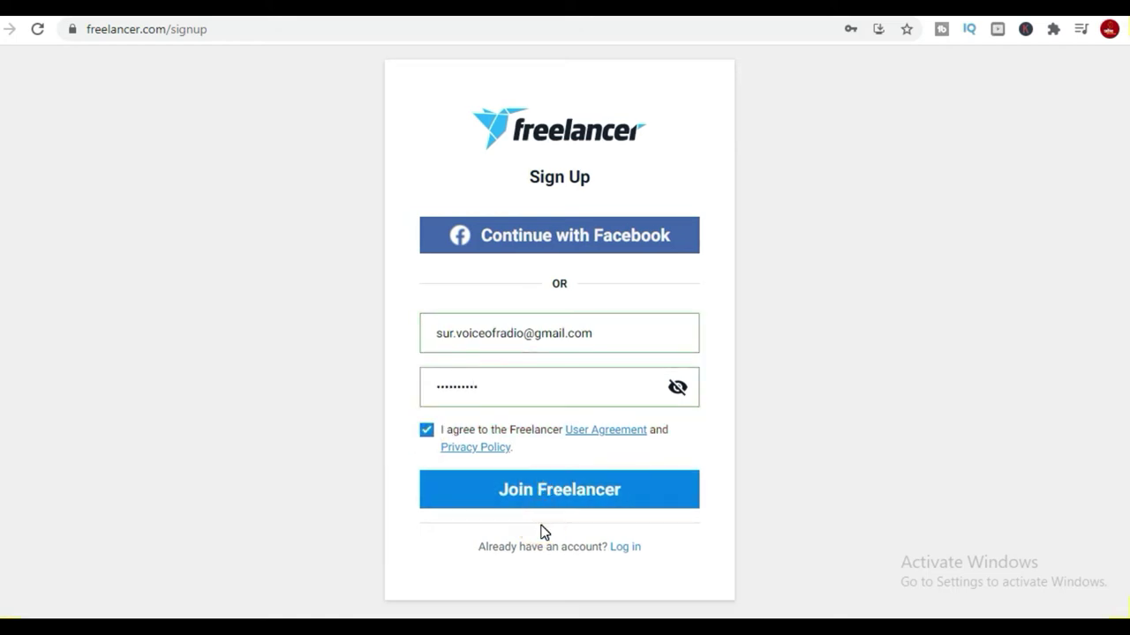
pyautogui.click(869, 277)
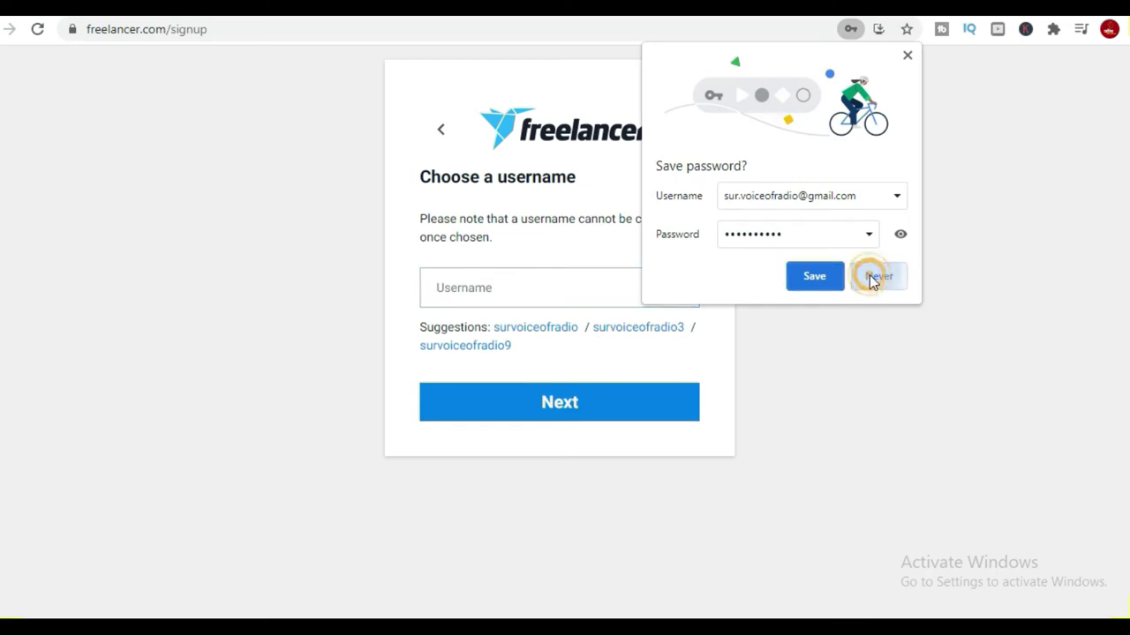
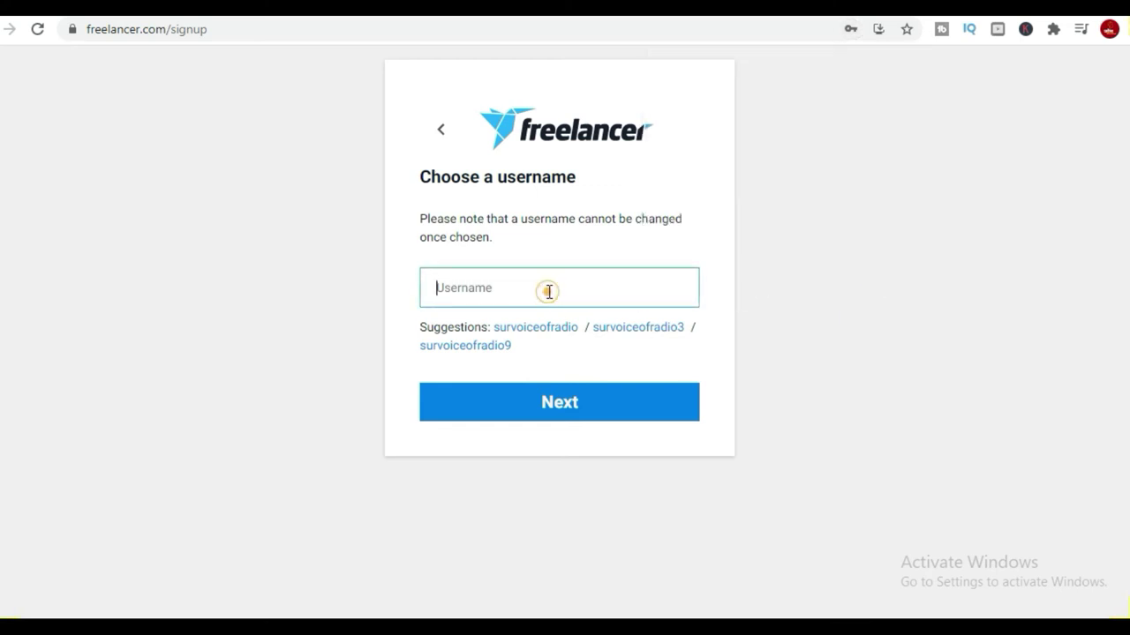
# Replace the rejected username with a newly typed one.
pyautogui.click(589, 408)
pyautogui.click(565, 285)
pyautogui.click(565, 284)
pyautogui.click(563, 286)
pyautogui.tripleClick(563, 287)
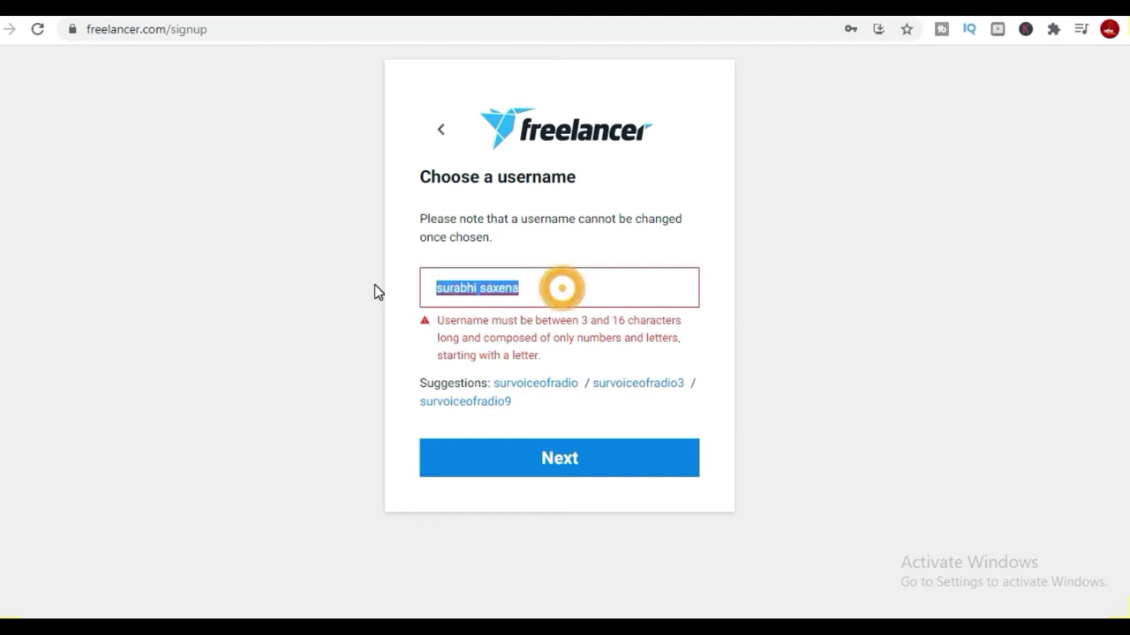
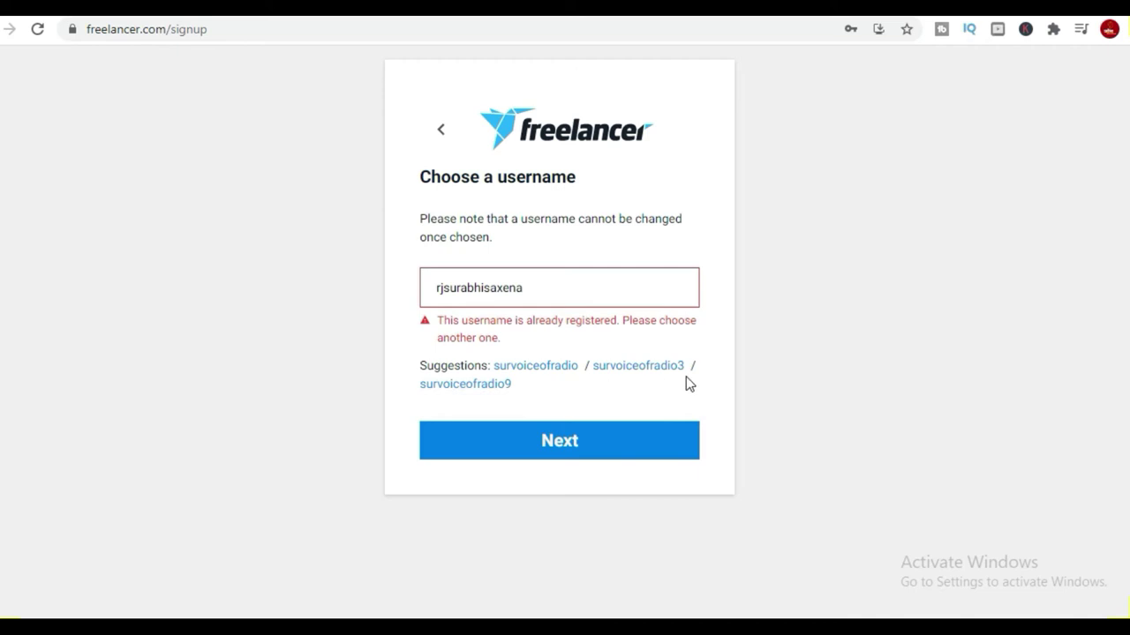
# Accept the first suggested available username and register as a freelancer who wants to work.
pyautogui.click(546, 375)
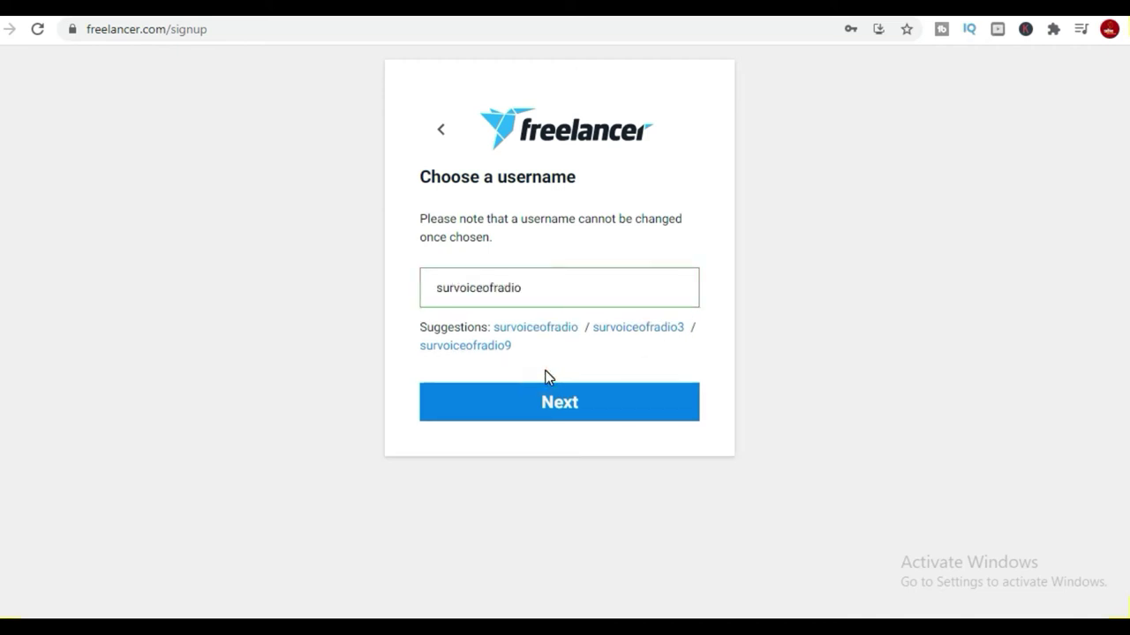
pyautogui.click(564, 412)
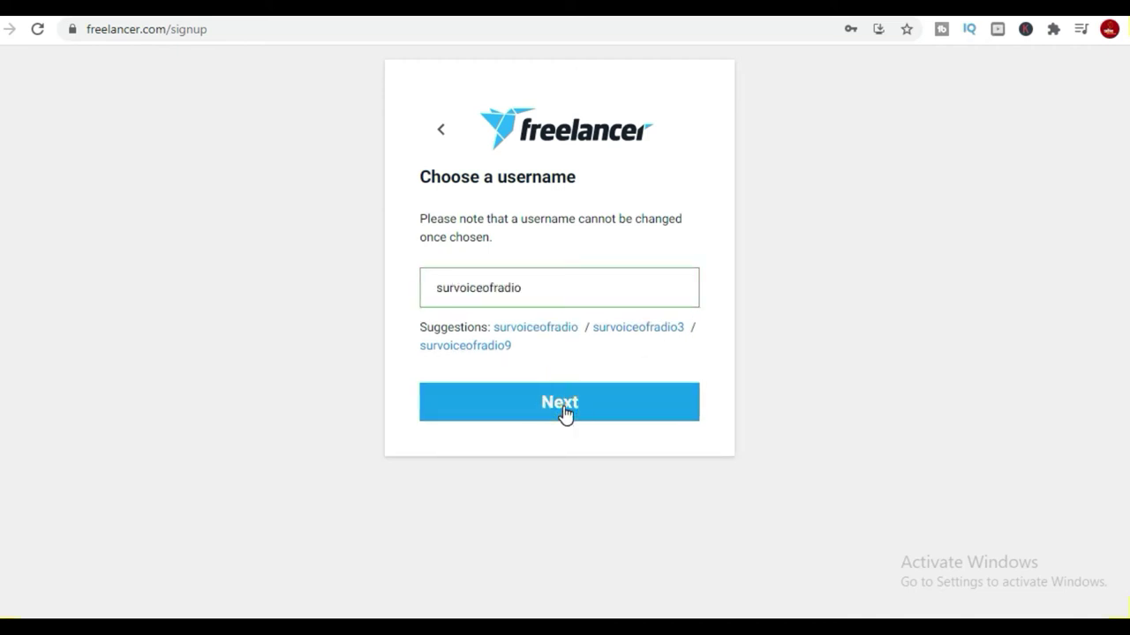
pyautogui.click(582, 281)
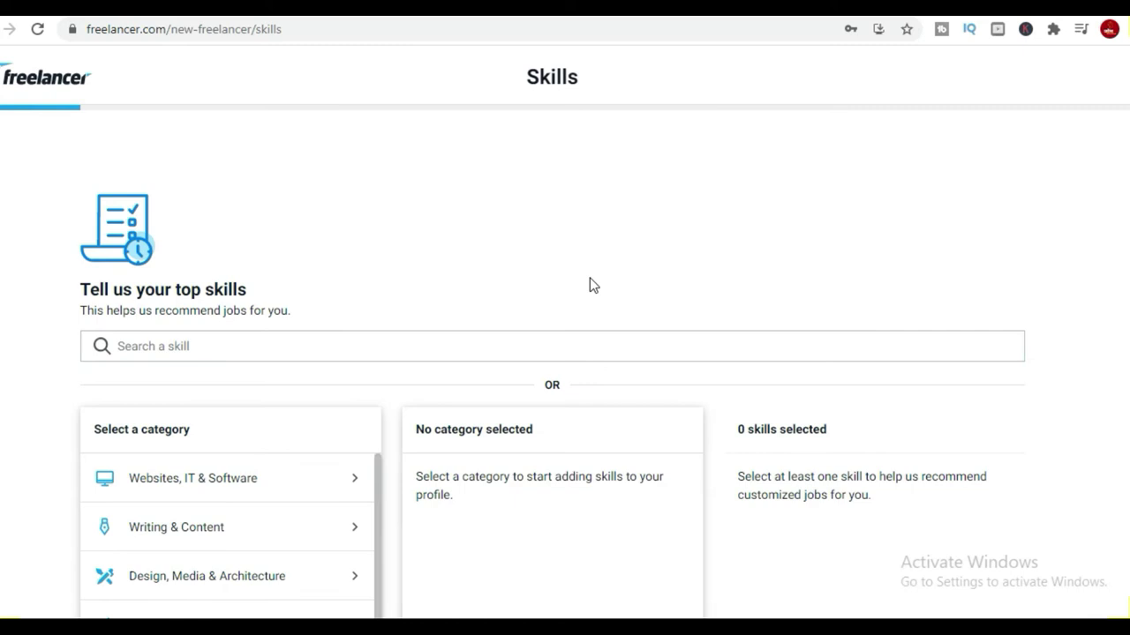
# Add Article Writing, Content Writing and Translation from the Writing & Content skills.
pyautogui.scroll(-1, 632, 377)
pyautogui.scroll(-1, 457, 412)
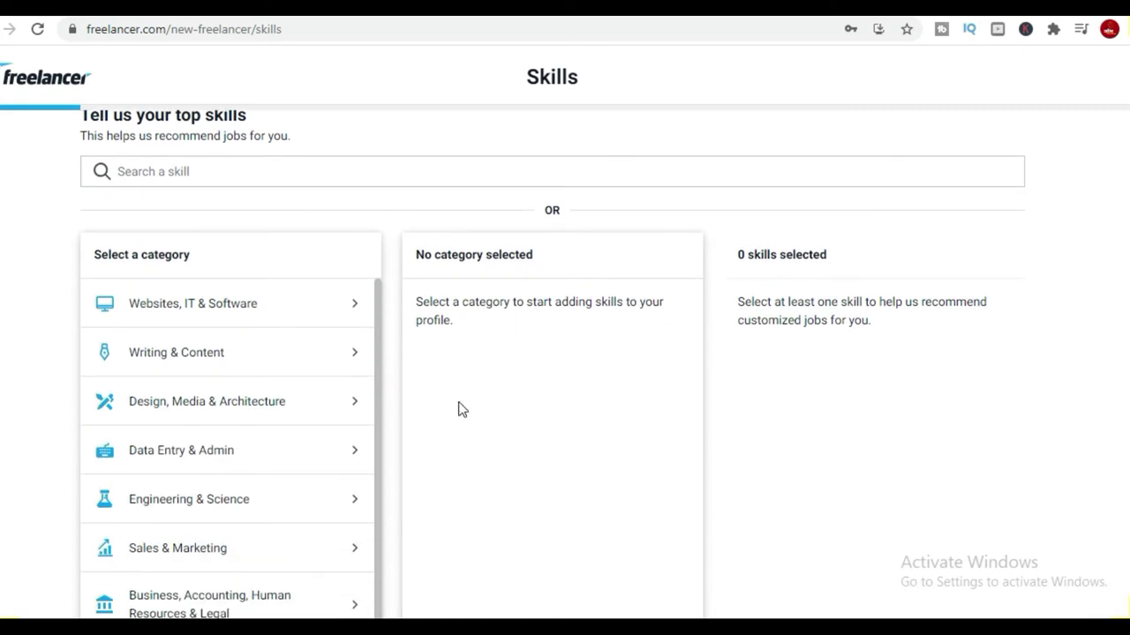
pyautogui.scroll(-1, 309, 421)
pyautogui.scroll(1, 302, 411)
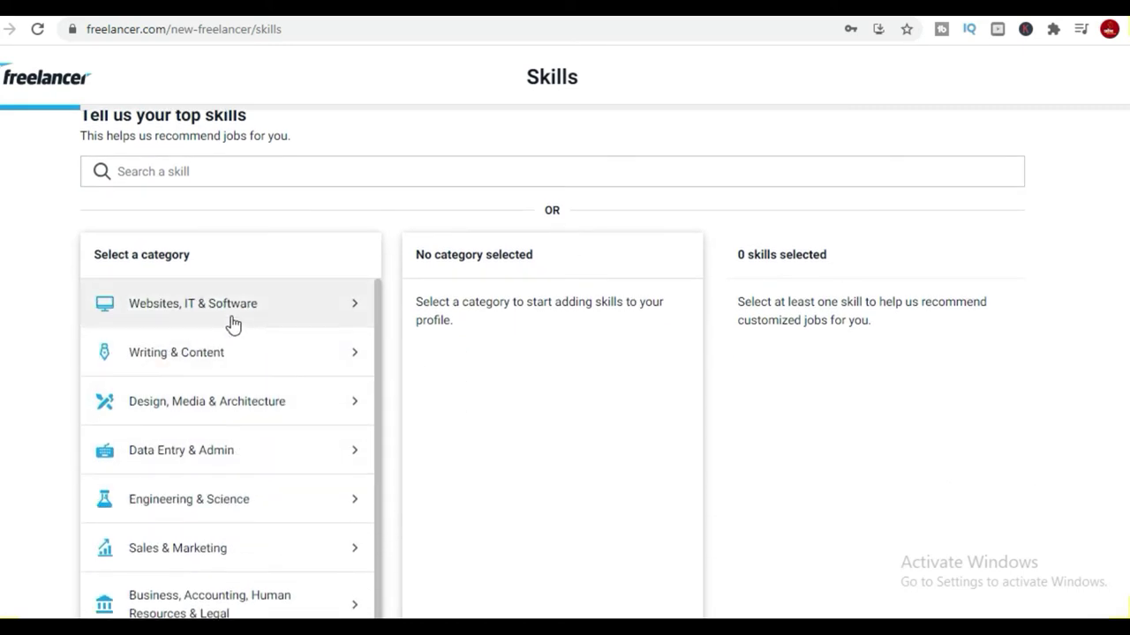
pyautogui.click(214, 360)
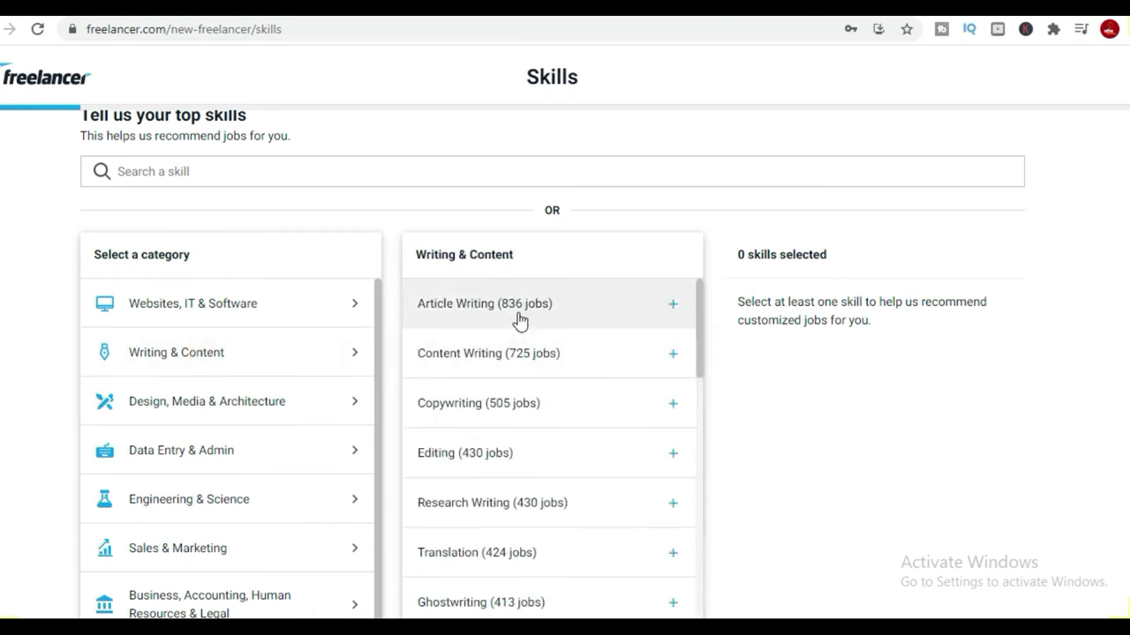
pyautogui.click(518, 309)
pyautogui.click(534, 355)
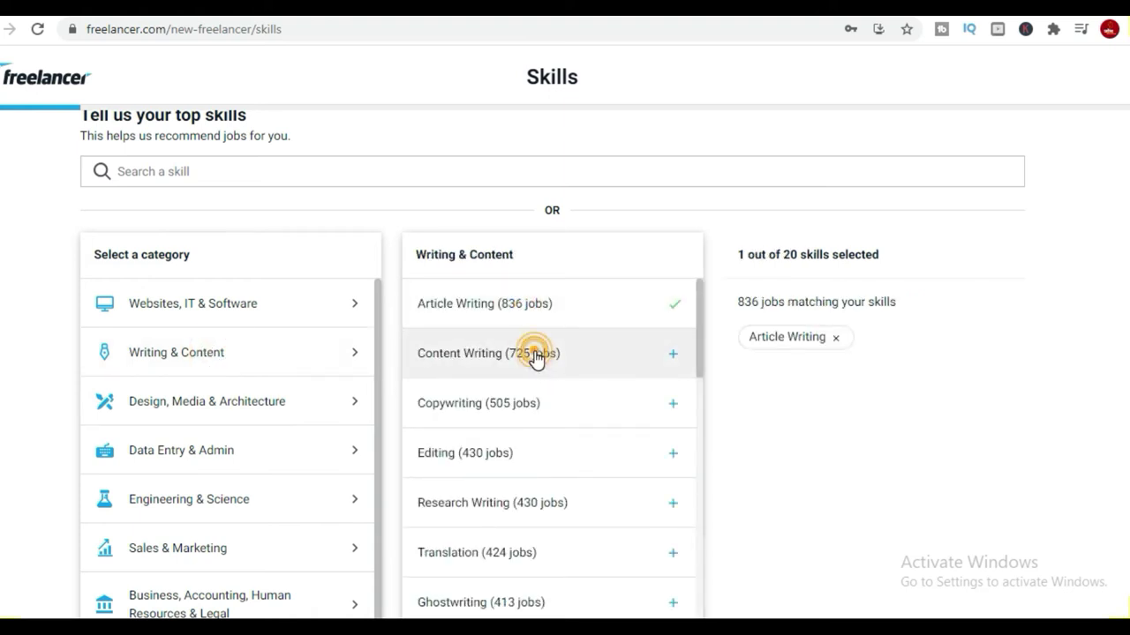
pyautogui.scroll(-1, 540, 380)
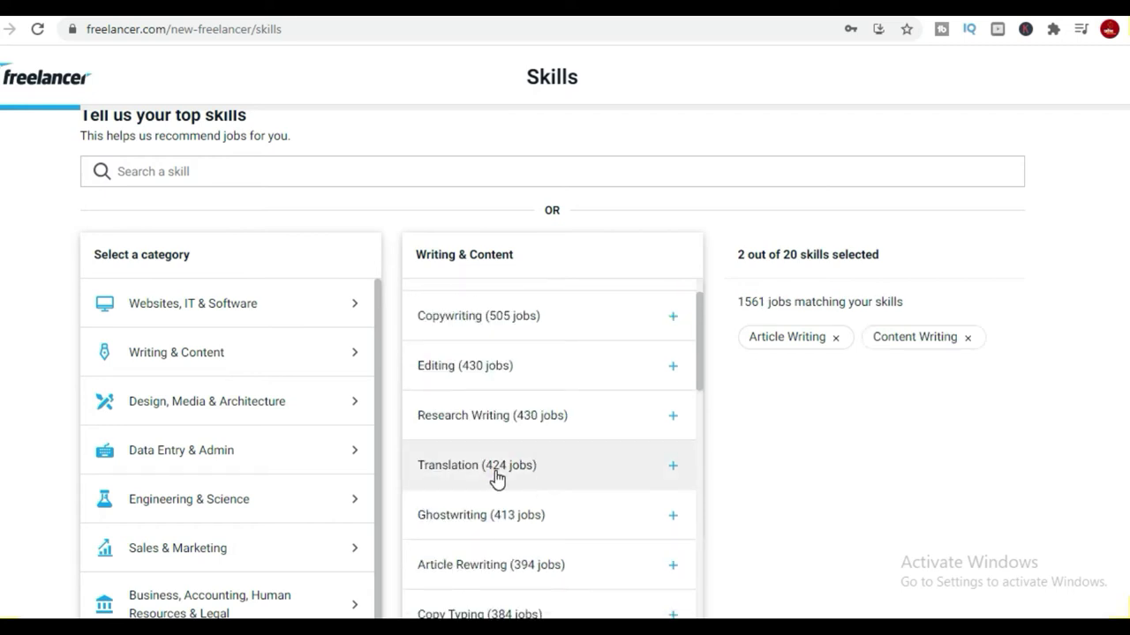
pyautogui.click(497, 477)
# Add Blog, Book Writing and Powerpoint to the selected skills.
pyautogui.scroll(-2, 550, 504)
pyautogui.scroll(-1, 543, 472)
pyautogui.scroll(-3, 538, 481)
pyautogui.click(494, 394)
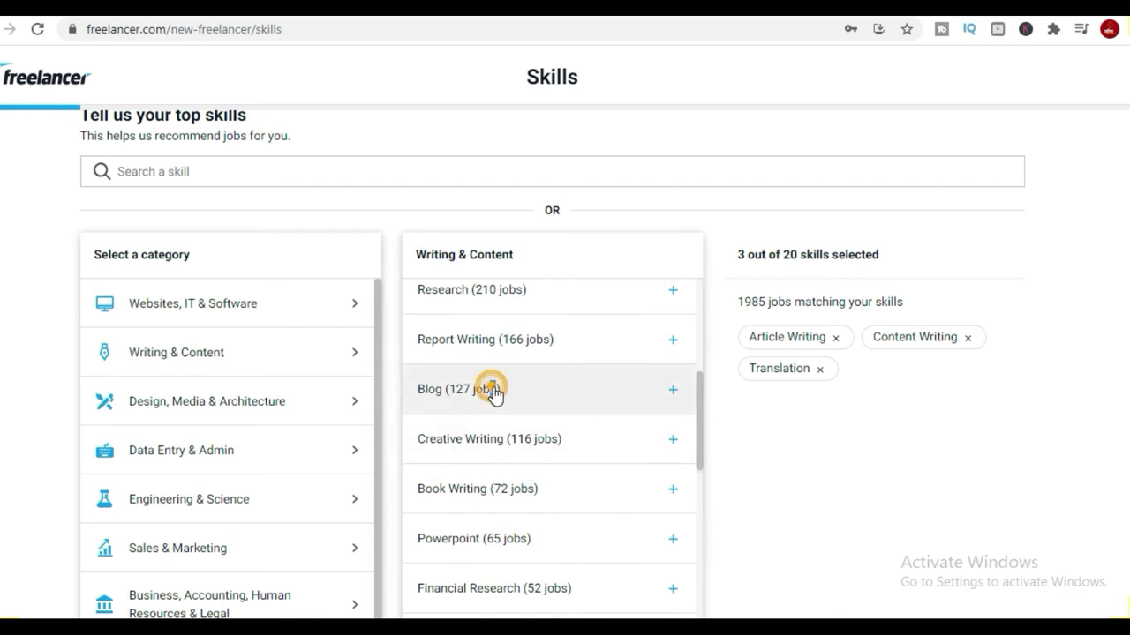
pyautogui.scroll(-1, 538, 459)
pyautogui.click(514, 403)
pyautogui.scroll(-1, 554, 529)
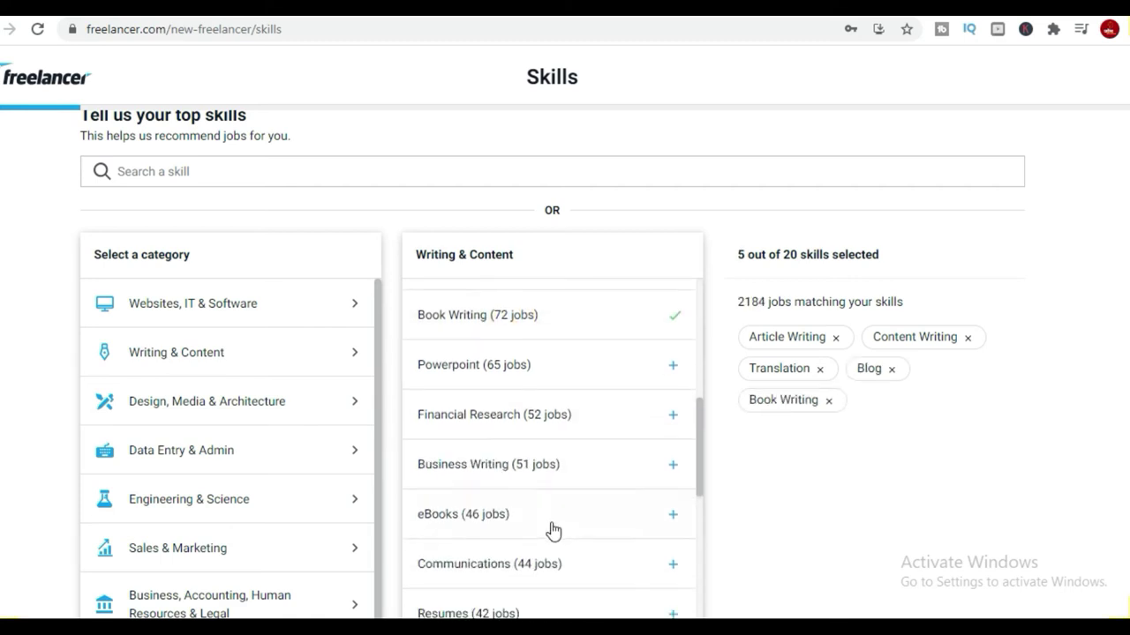
pyautogui.click(494, 369)
# Scroll down the category list and show the Others skills.
pyautogui.scroll(-2, 520, 564)
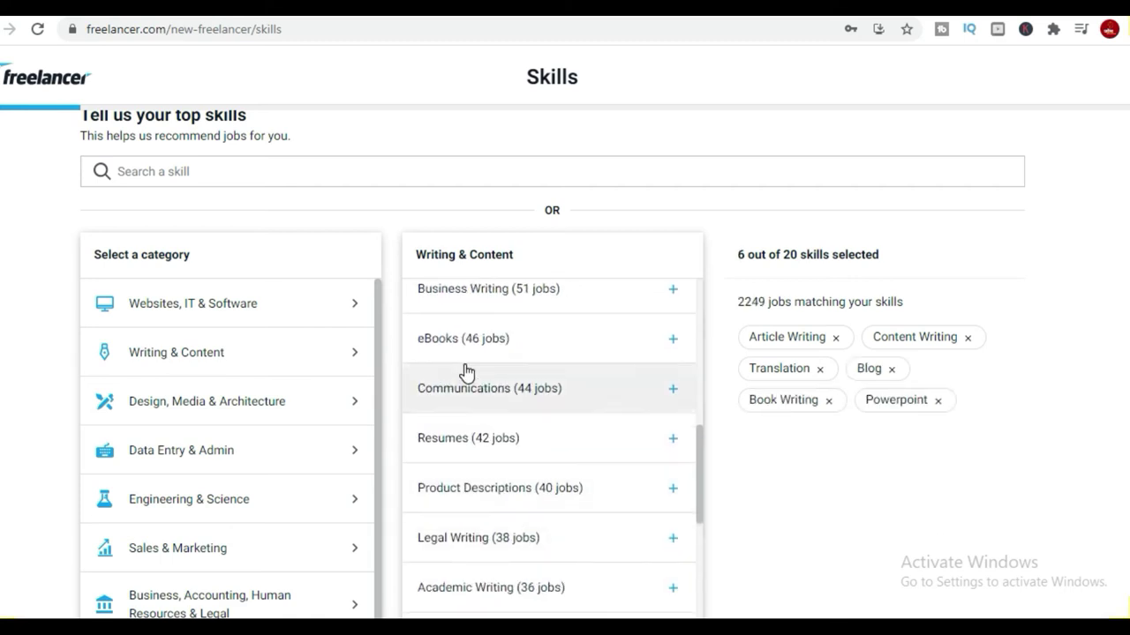
pyautogui.scroll(-4, 467, 373)
pyautogui.scroll(-5, 538, 519)
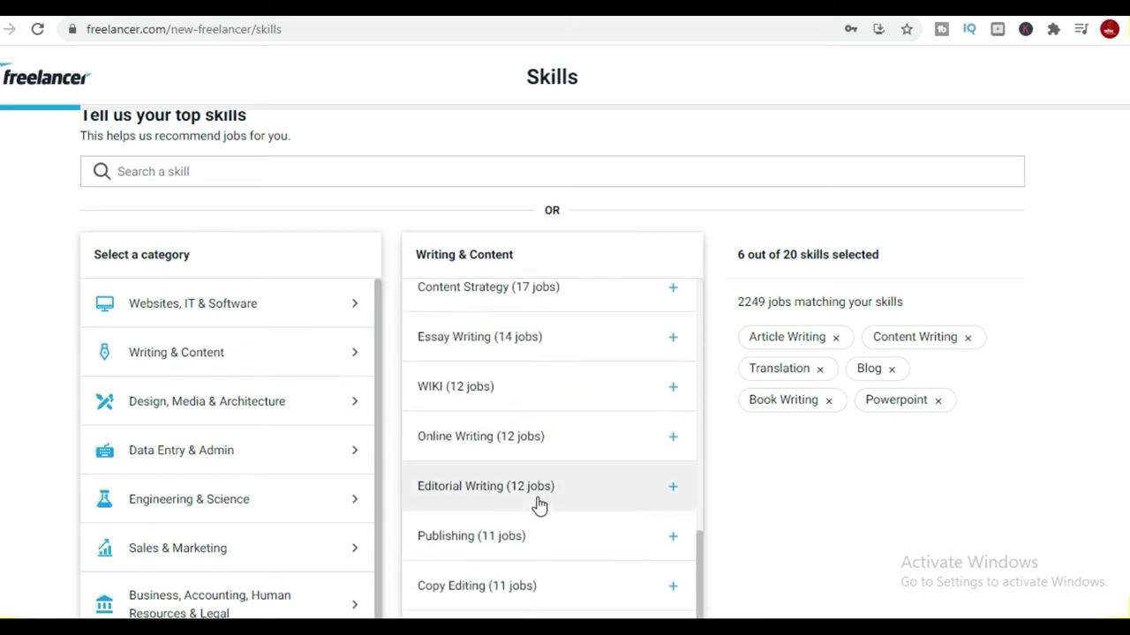
pyautogui.scroll(-4, 539, 505)
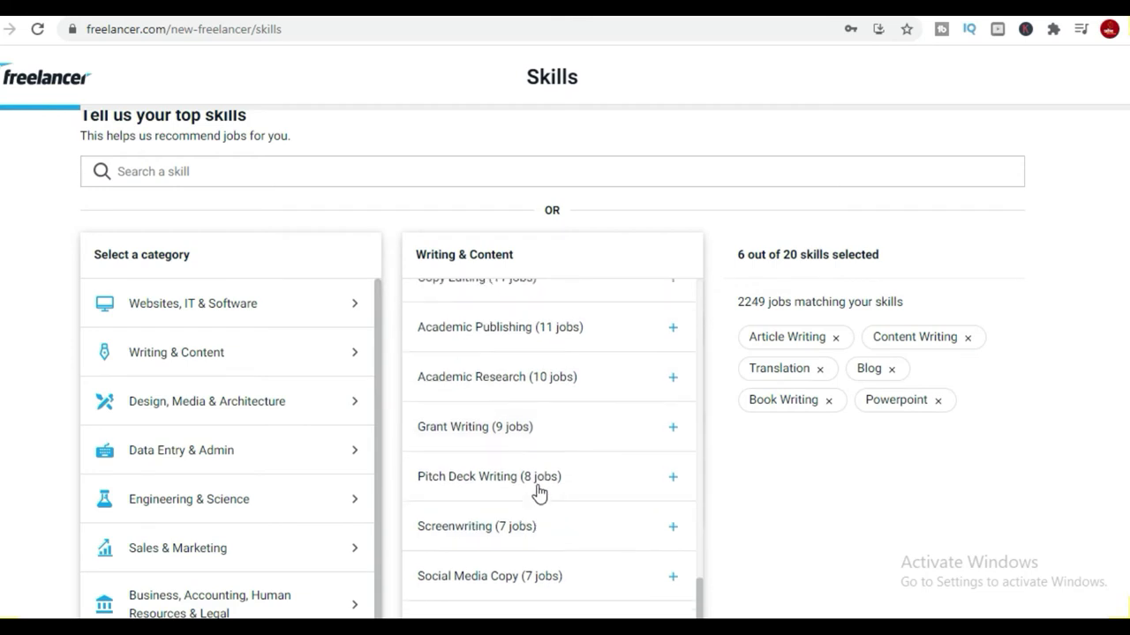
pyautogui.scroll(2, 538, 492)
pyautogui.scroll(-2, 265, 391)
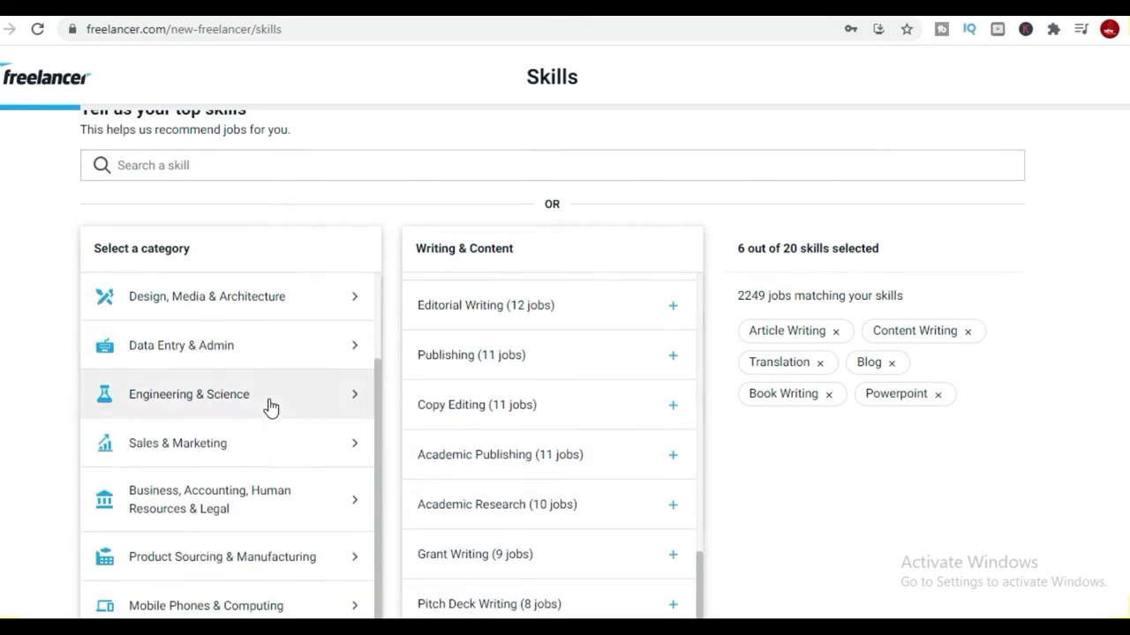
pyautogui.scroll(-5, 271, 406)
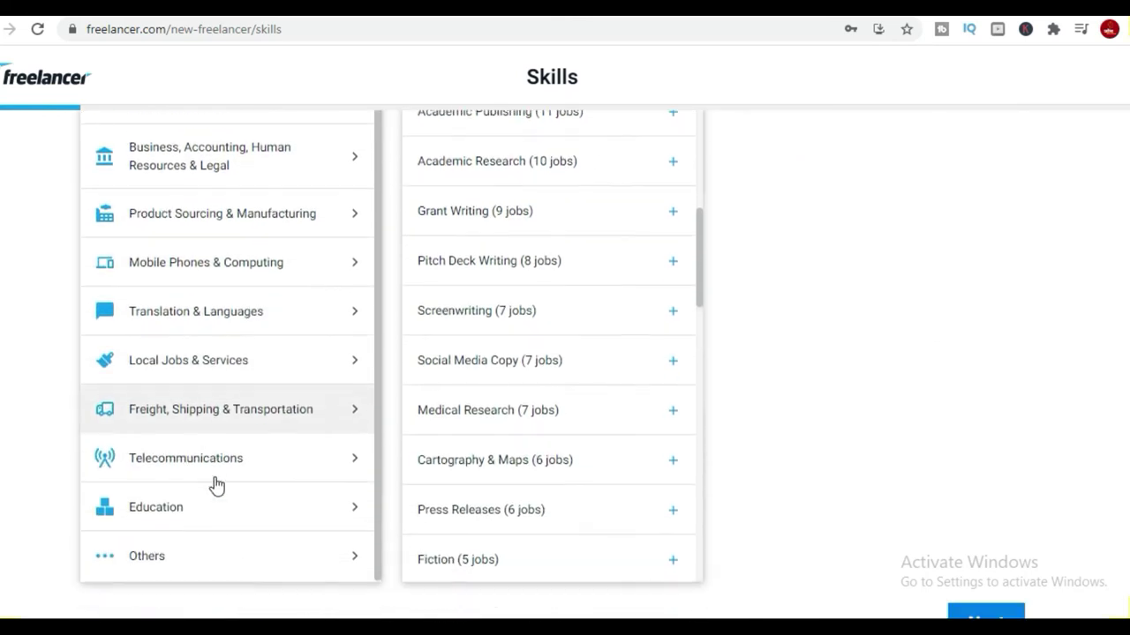
pyautogui.scroll(-4, 494, 530)
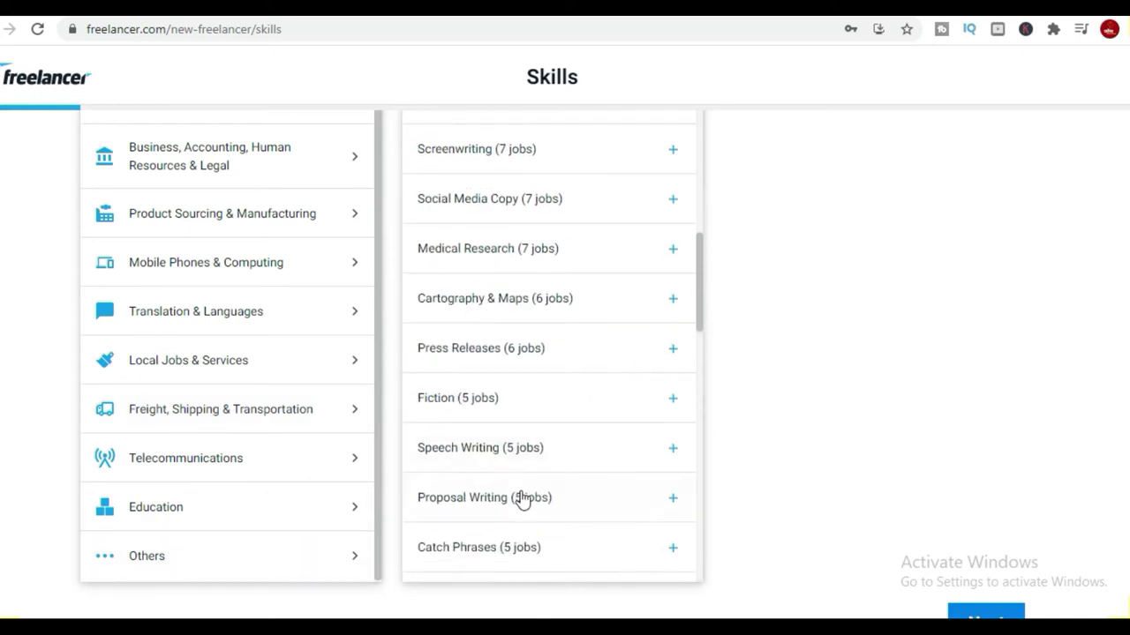
pyautogui.click(114, 542)
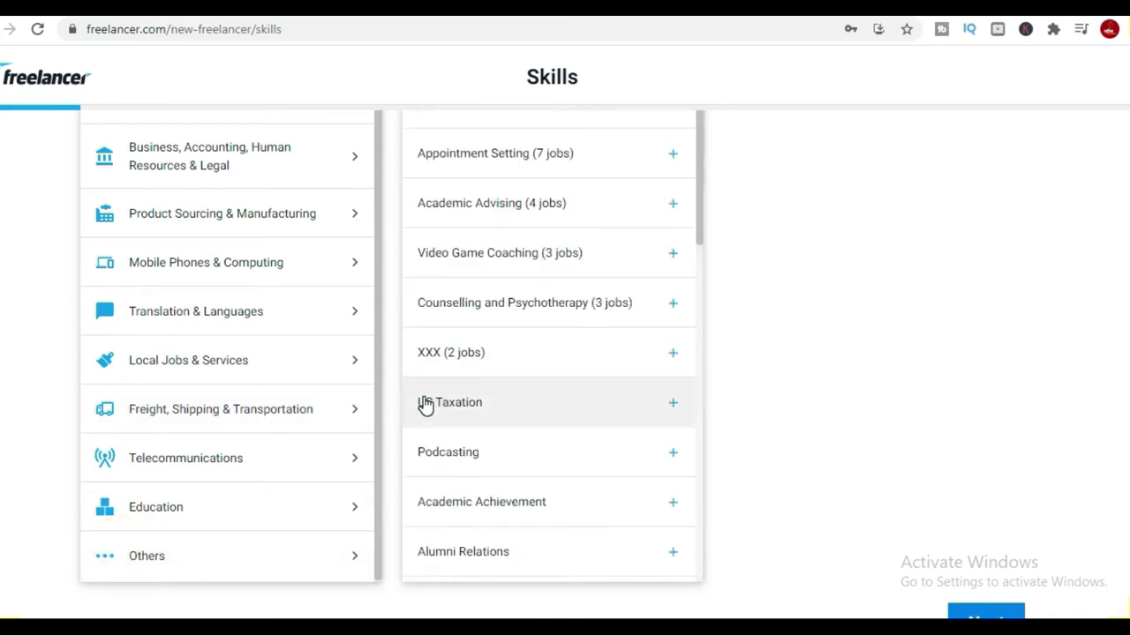
pyautogui.scroll(5, 563, 388)
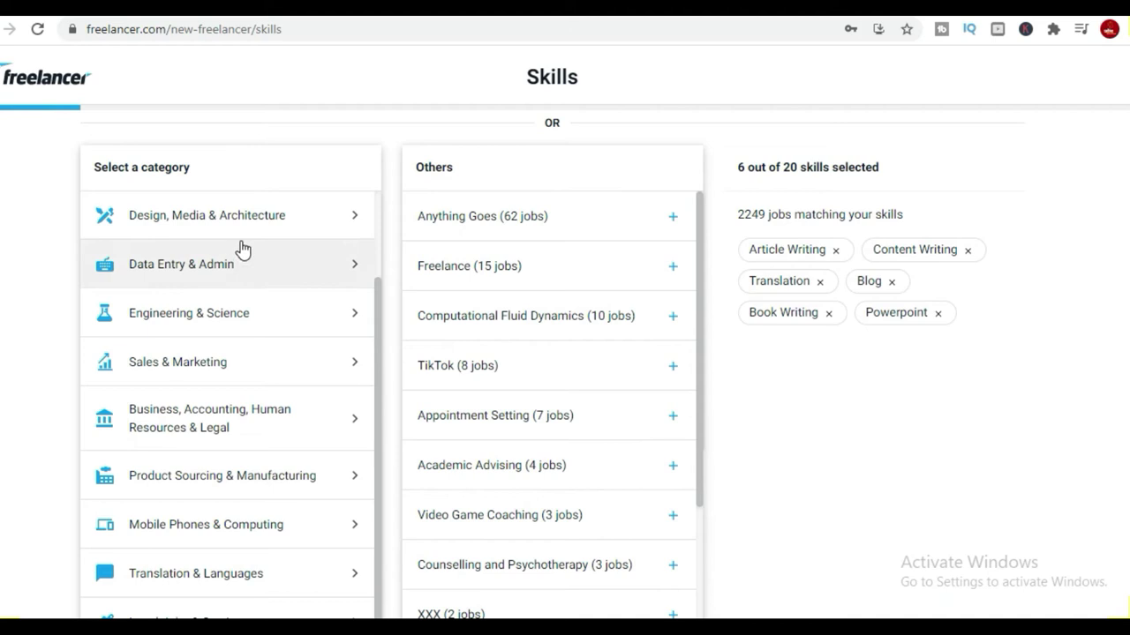
# Add Data Entry, Excel, Data Processing, Web Search, Virtual Assistant and Customer Support skills.
pyautogui.click(184, 258)
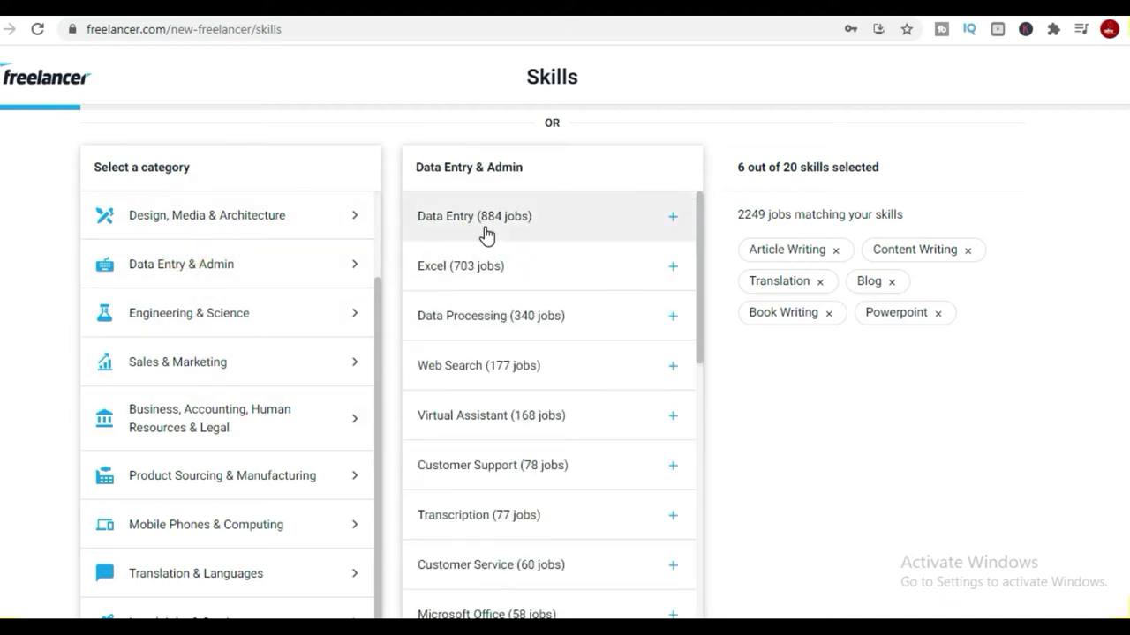
pyautogui.click(482, 221)
pyautogui.click(470, 267)
pyautogui.click(505, 318)
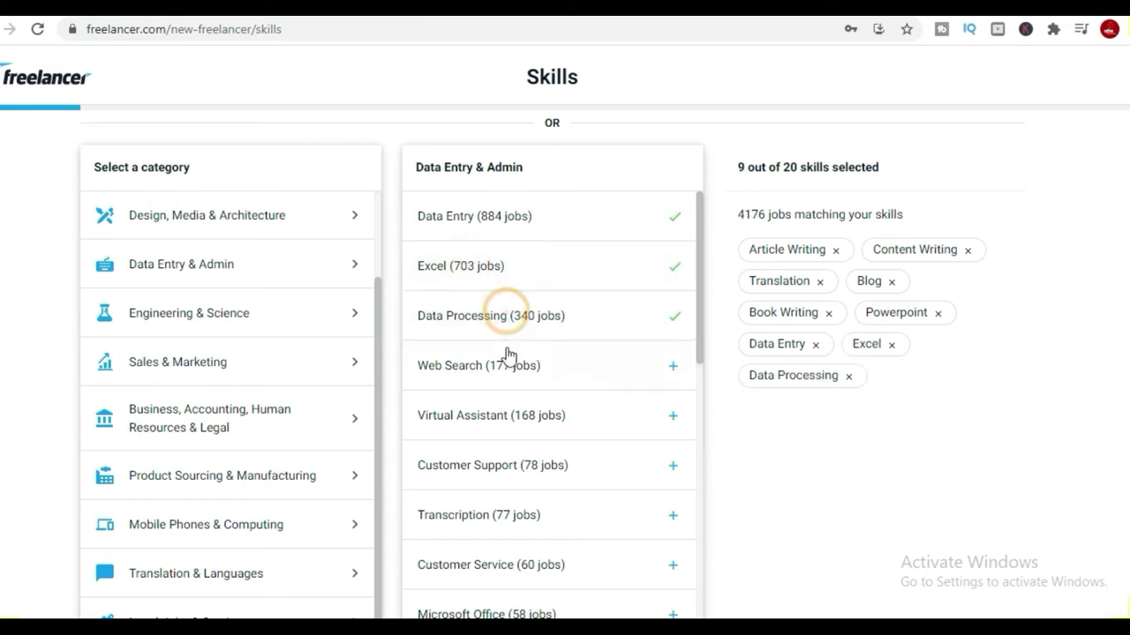
pyautogui.click(505, 362)
pyautogui.click(526, 429)
pyautogui.click(507, 465)
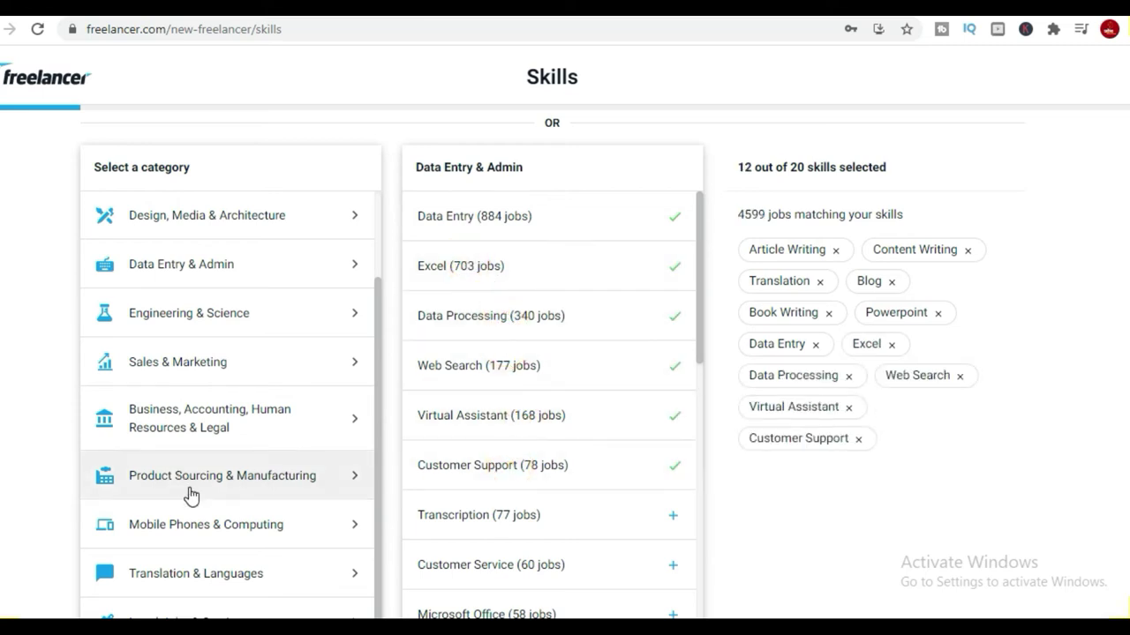
pyautogui.scroll(-1, 188, 494)
# Browse the Translation & Languages, Education and Telecommunications skill categories.
pyautogui.click(244, 505)
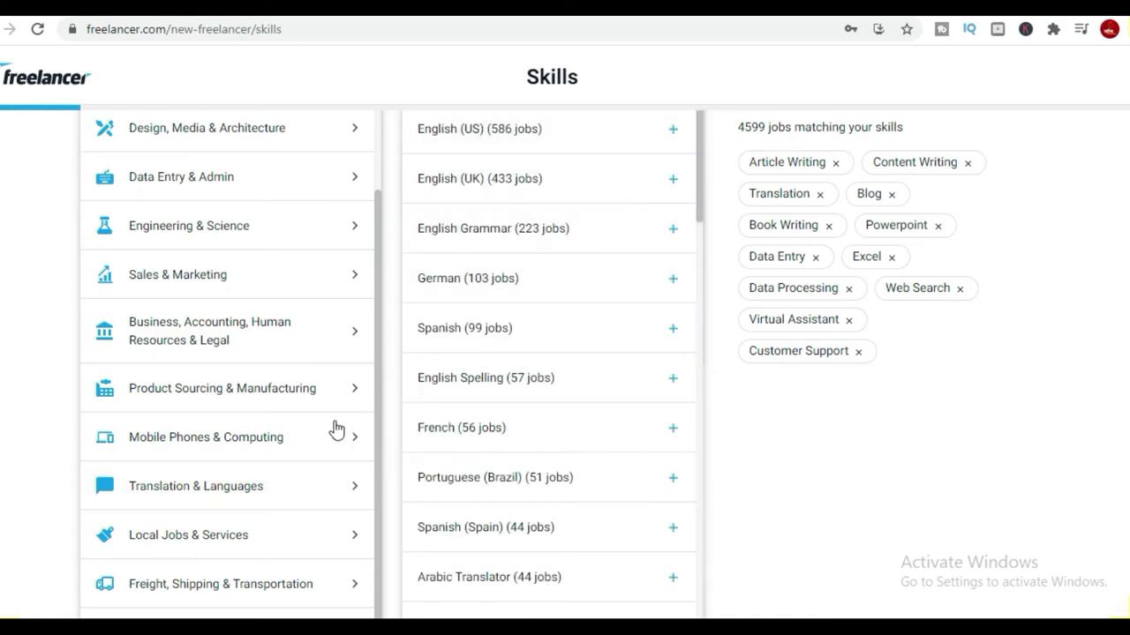
pyautogui.scroll(-1, 245, 341)
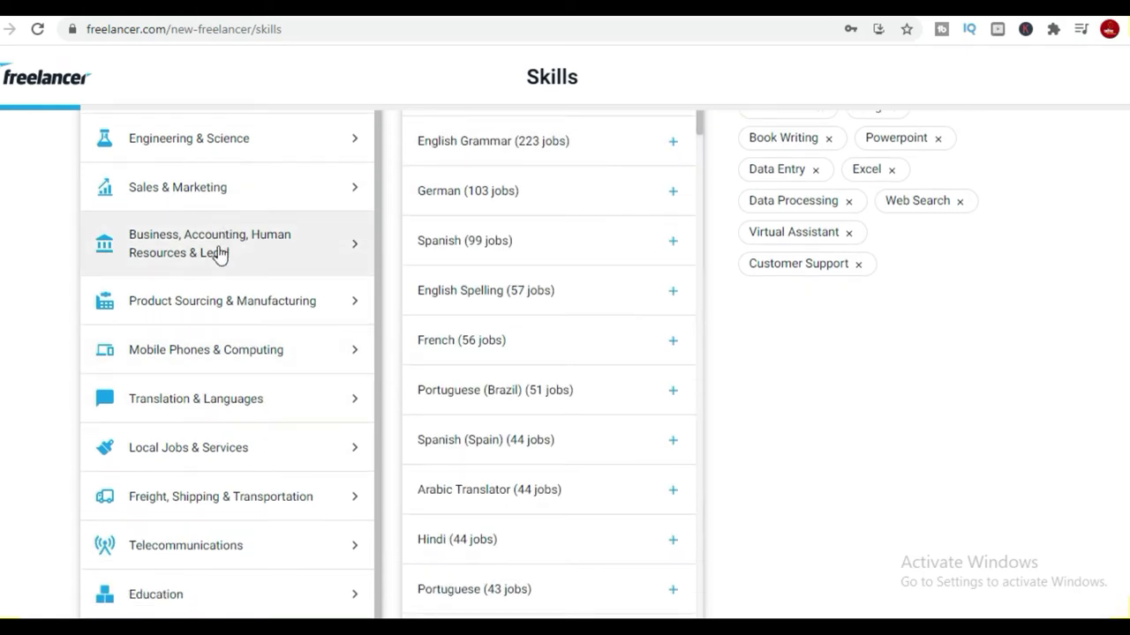
pyautogui.scroll(-1, 189, 416)
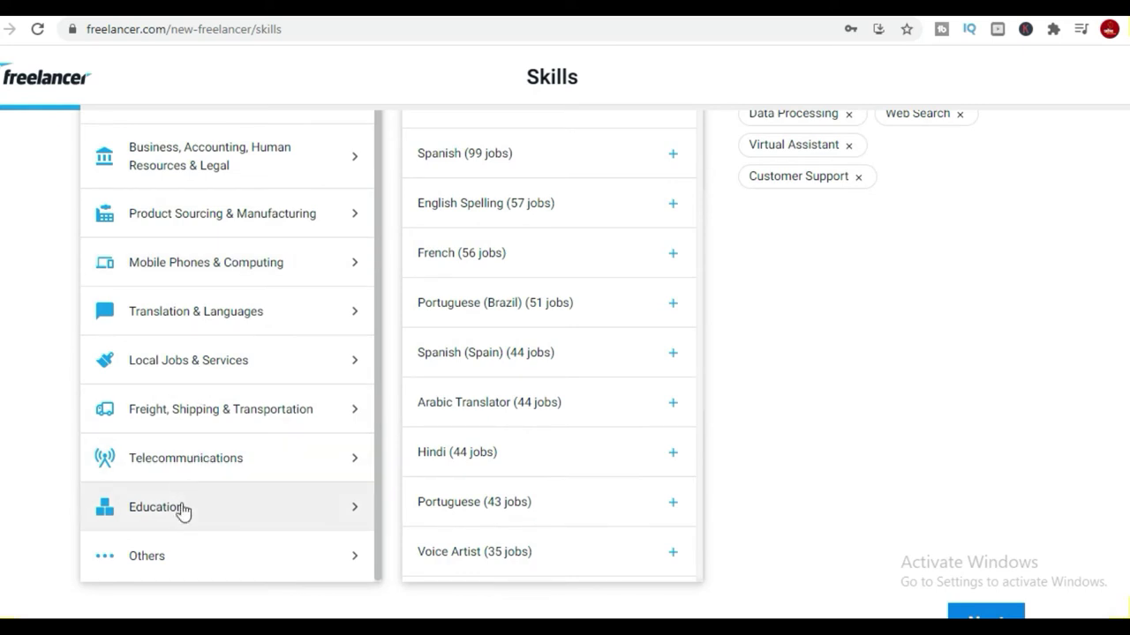
pyautogui.click(184, 505)
pyautogui.click(224, 467)
pyautogui.scroll(3, 542, 370)
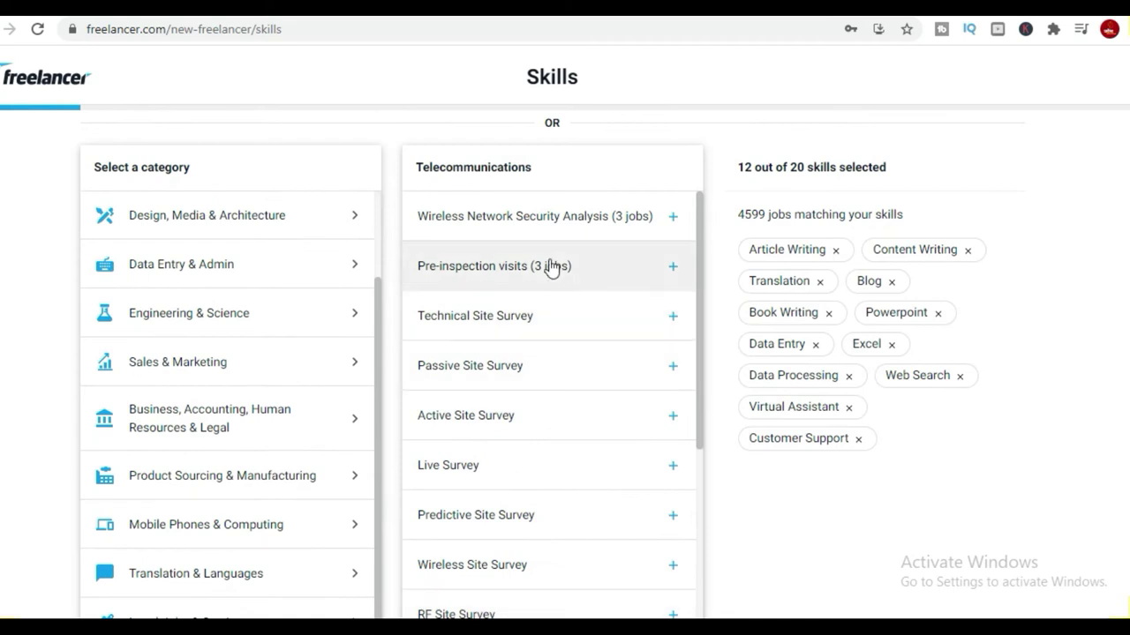
pyautogui.scroll(2, 229, 318)
pyautogui.scroll(2, 250, 320)
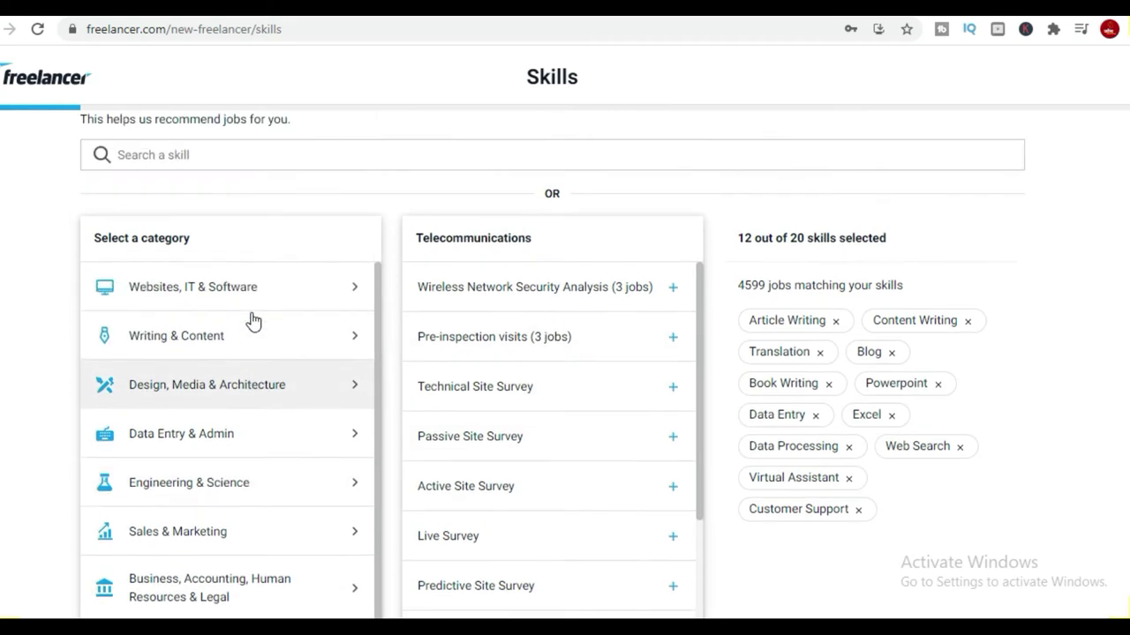
pyautogui.scroll(-2, 265, 433)
pyautogui.scroll(-5, 282, 441)
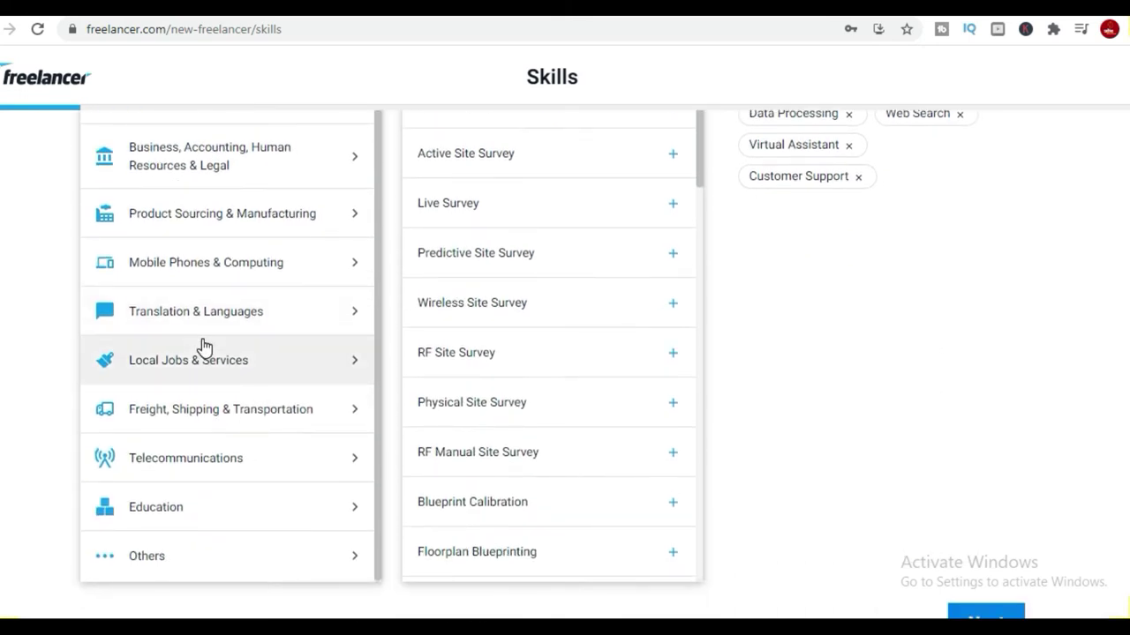
pyautogui.scroll(-1, 227, 397)
# Add Painting, Local Job and General Labor from Local Jobs & Services.
pyautogui.click(209, 353)
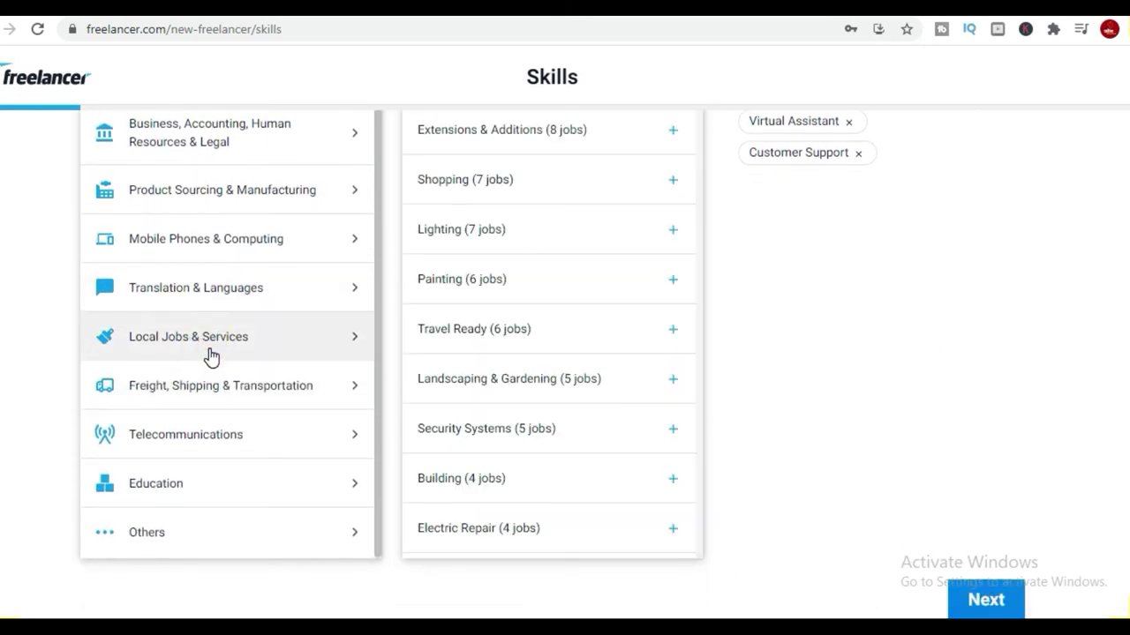
pyautogui.click(480, 282)
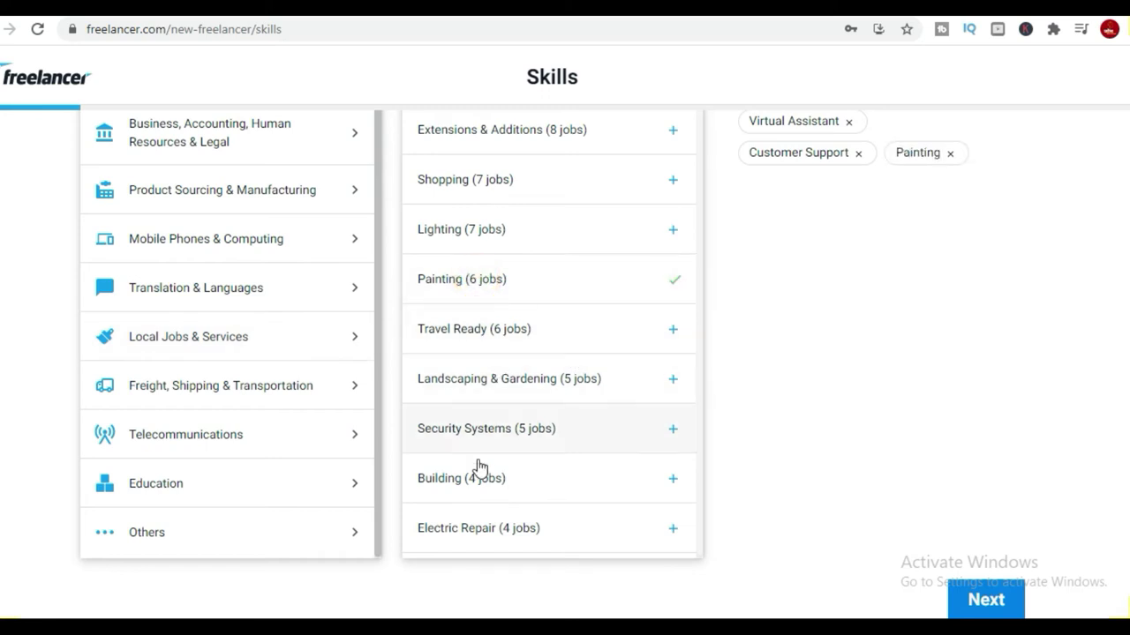
pyautogui.scroll(3, 529, 264)
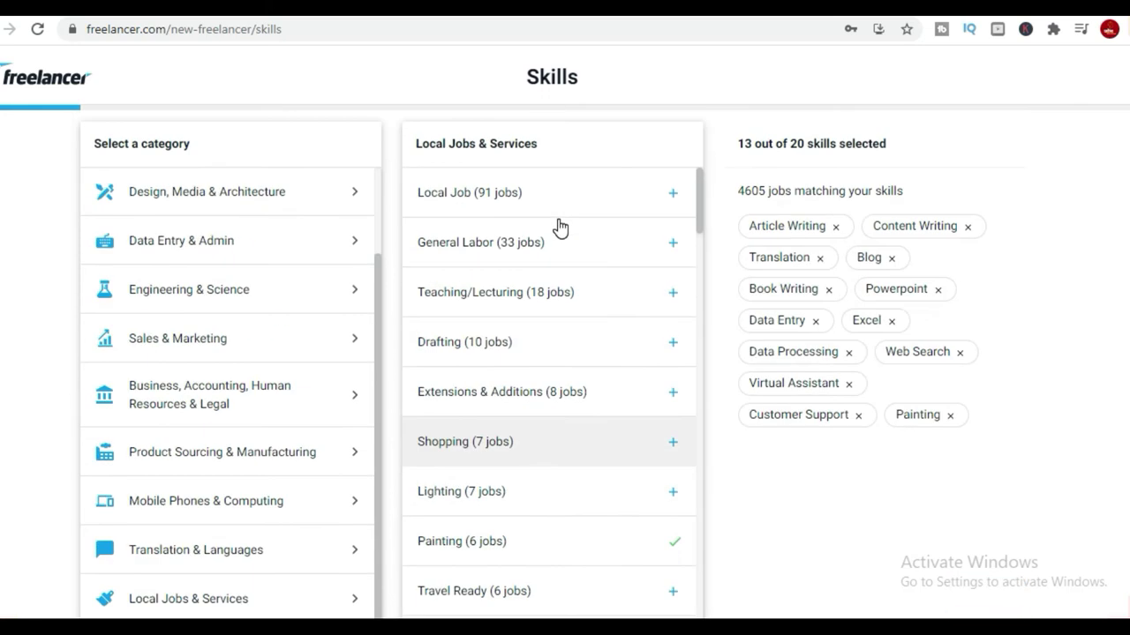
pyautogui.click(487, 211)
pyautogui.click(491, 251)
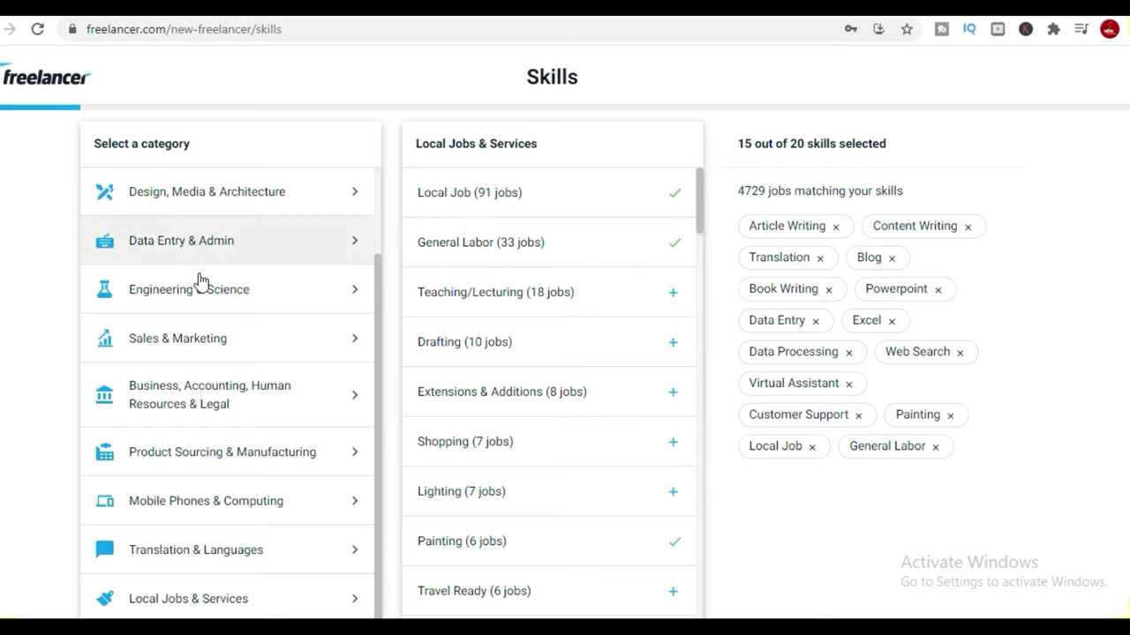
pyautogui.scroll(1, 196, 275)
pyautogui.scroll(2, 196, 276)
# Search the skills for 'voice over', then replace the search with 'audio'.
pyautogui.click(183, 236)
pyautogui.write('voi c')
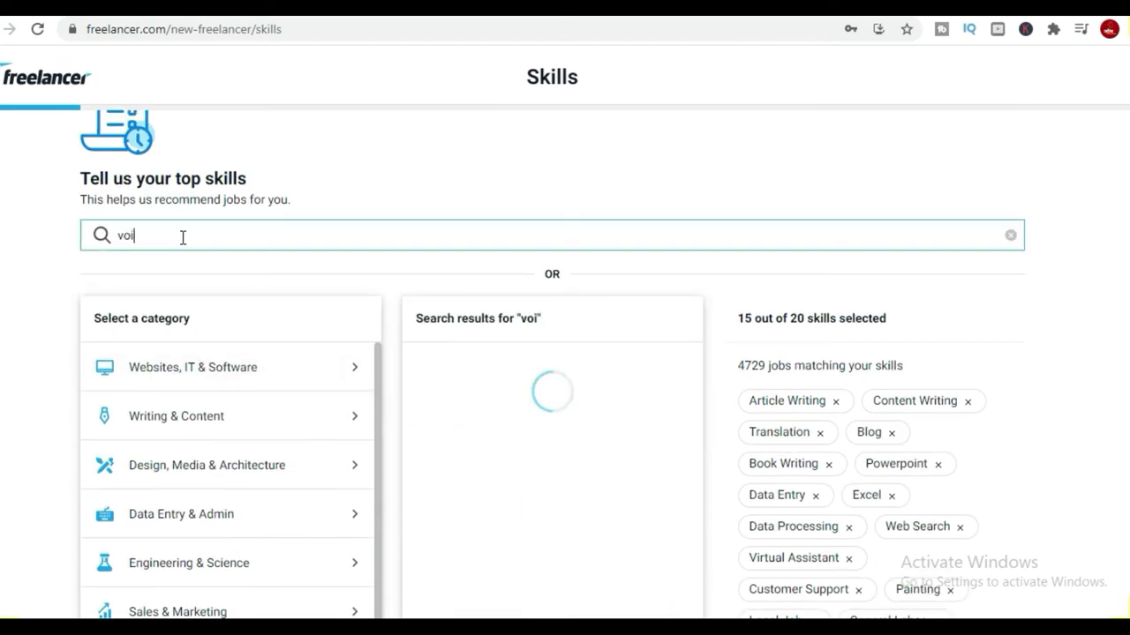
pyautogui.press('BackSpace')
pyautogui.press('BackSpace')
pyautogui.write('ce over')
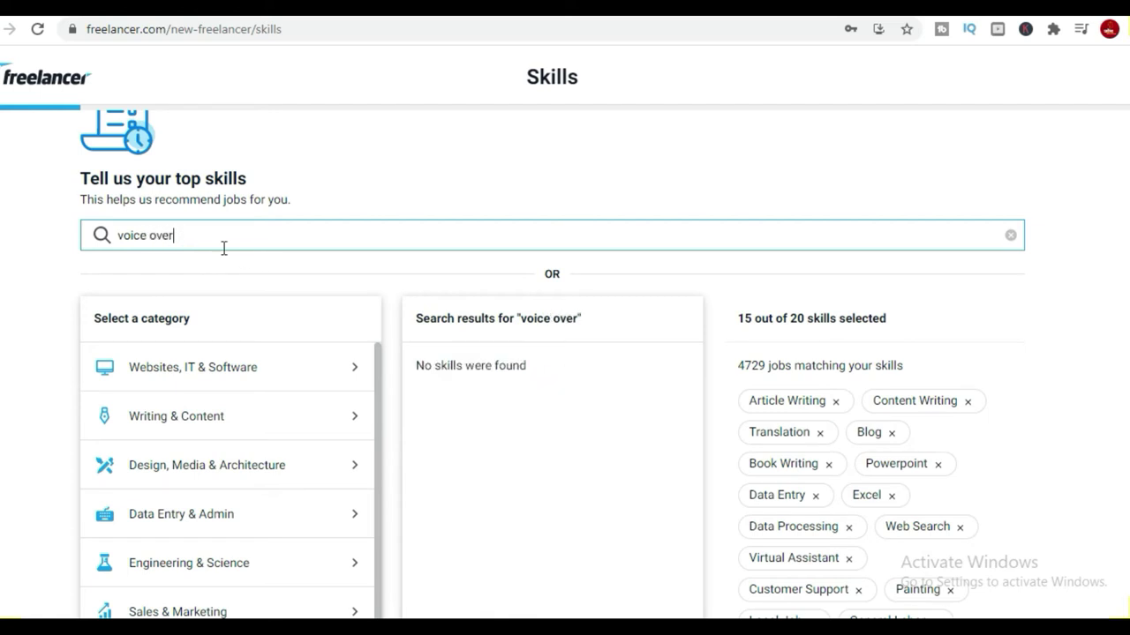
pyautogui.tripleClick(204, 236)
pyautogui.write('audio')
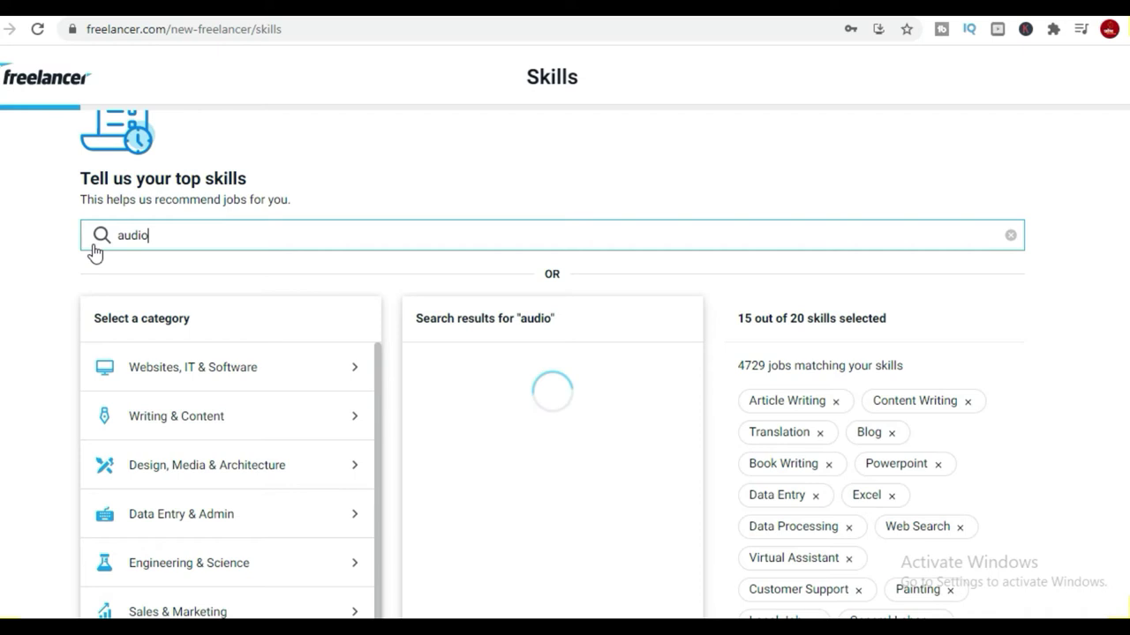
# Add Audio Services, Audio Production, Audio Editing, Audio Processing and Audiobook Narration, then finish skills.
pyautogui.click(514, 378)
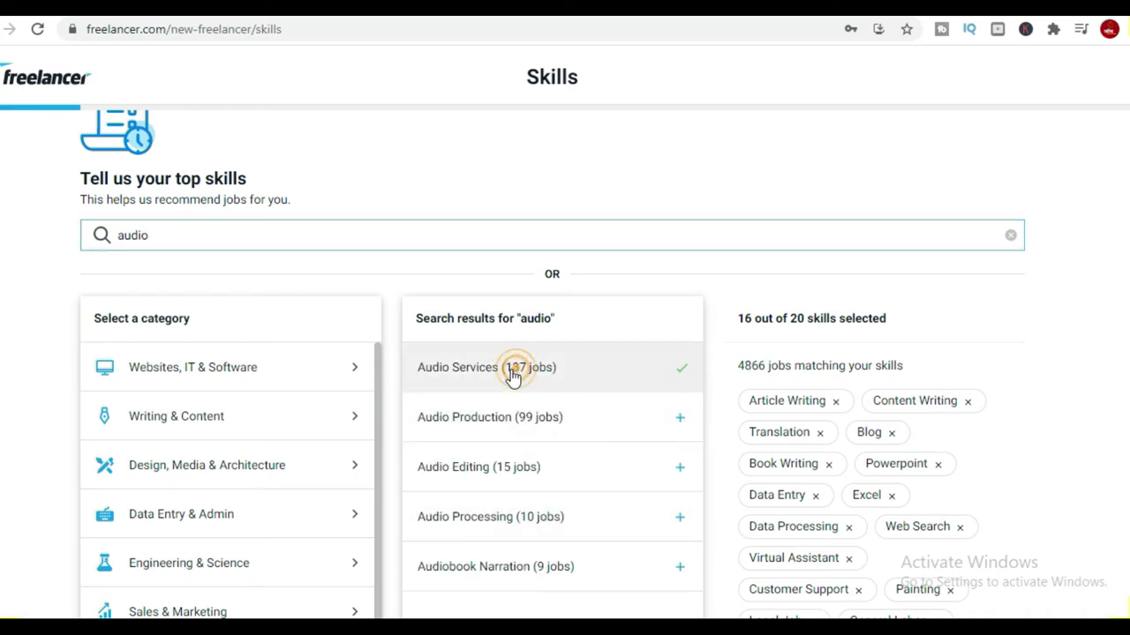
pyautogui.click(516, 416)
pyautogui.scroll(-1, 530, 483)
pyautogui.click(494, 375)
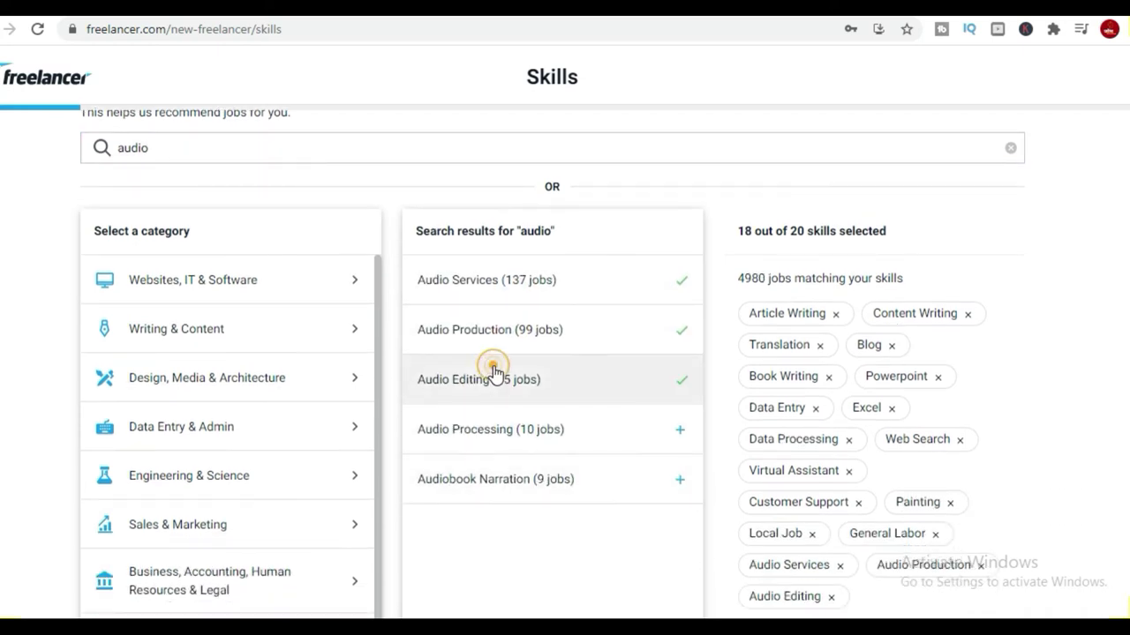
pyautogui.click(542, 429)
pyautogui.click(541, 481)
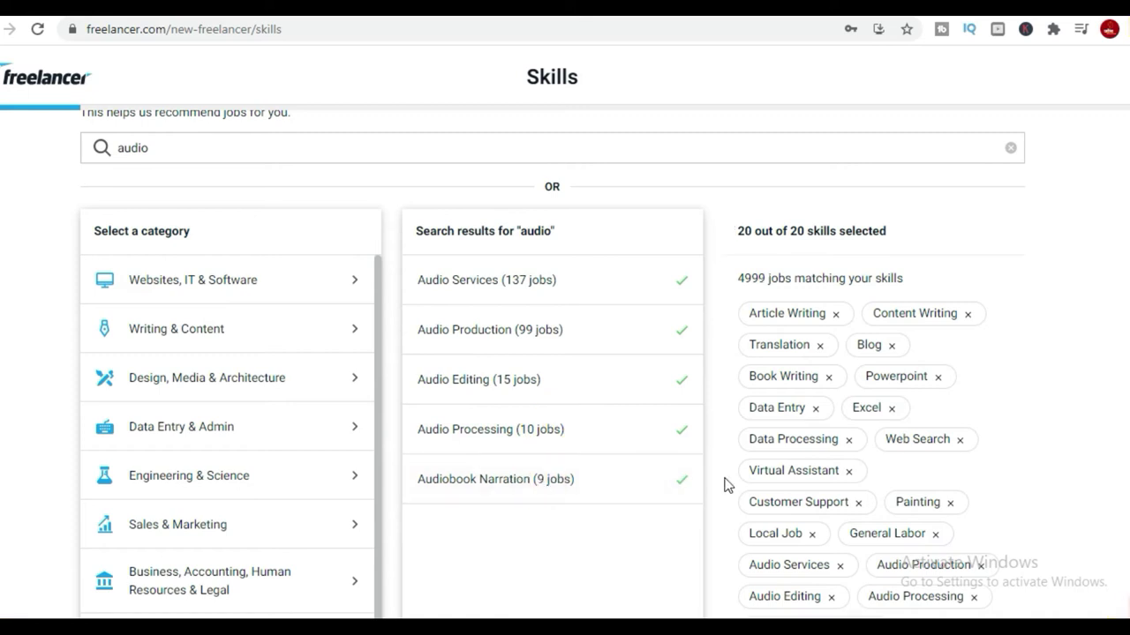
pyautogui.scroll(-4, 749, 477)
pyautogui.click(1007, 607)
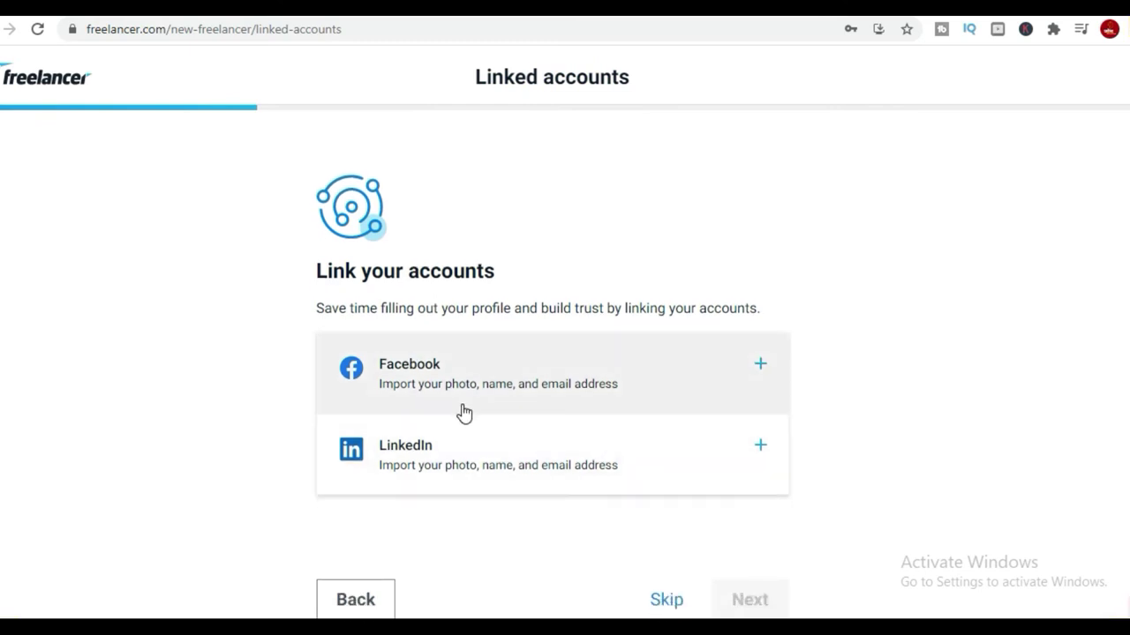
# Skip linking social accounts and enter the first name.
pyautogui.click(674, 602)
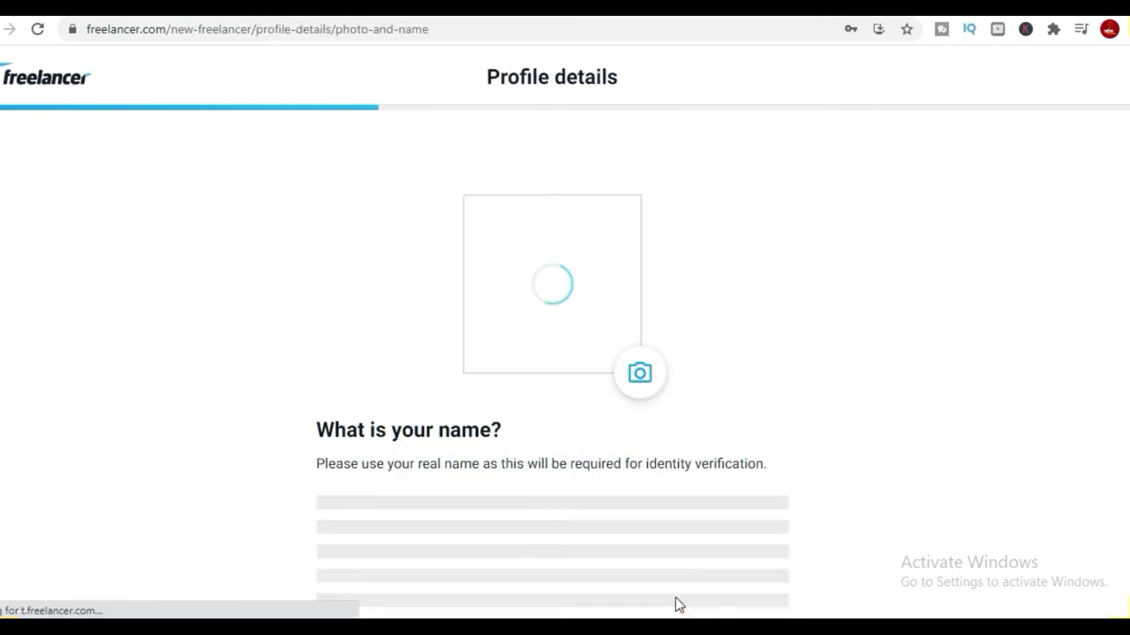
pyautogui.click(468, 545)
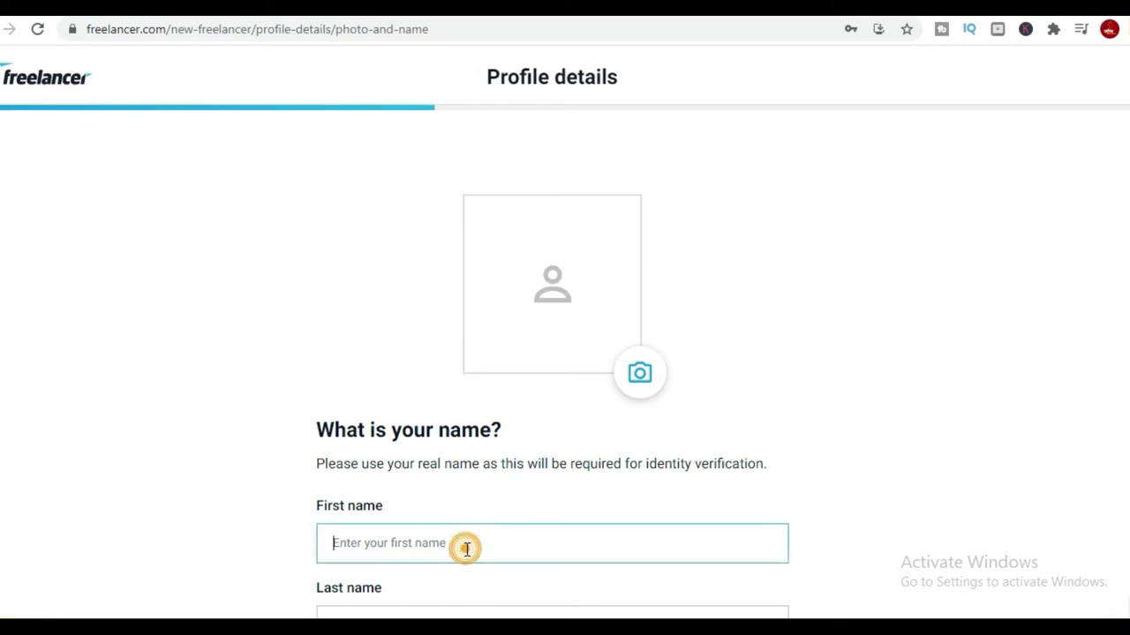
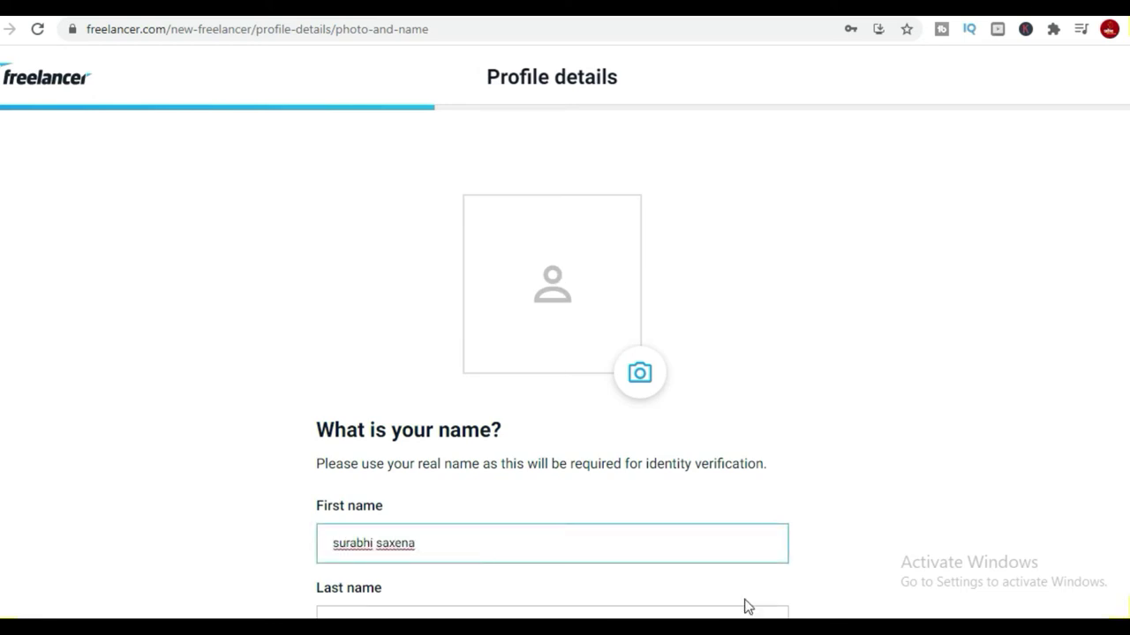
# Move the surname from the first-name field into Last name and submit the names.
pyautogui.scroll(-3, 744, 606)
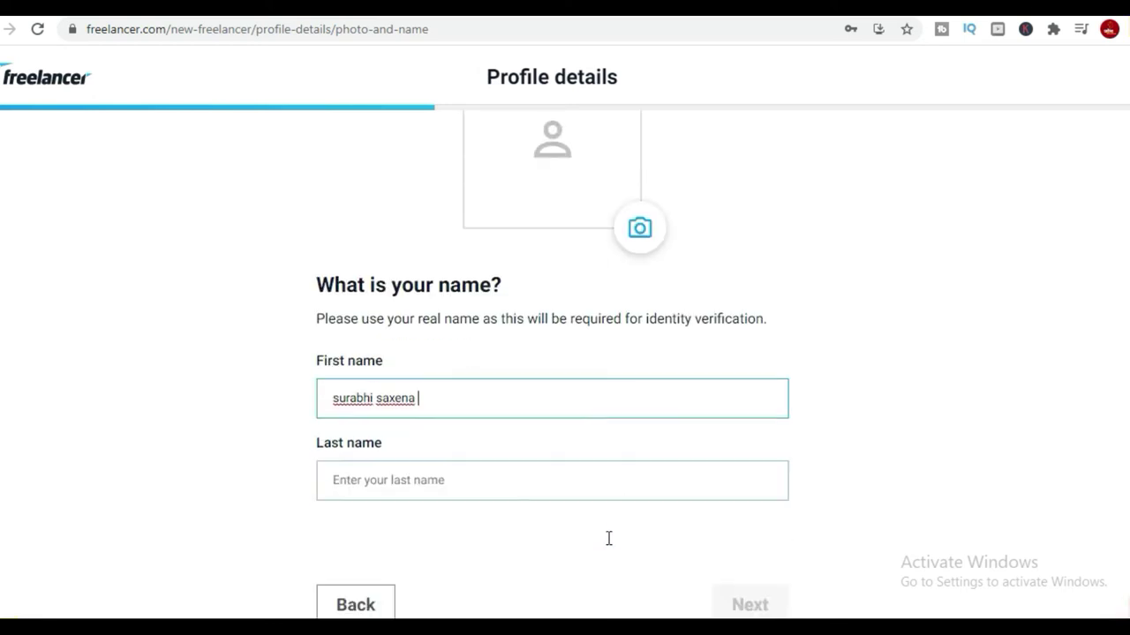
pyautogui.click(422, 393)
pyautogui.moveTo(408, 402); pyautogui.dragTo(375, 402)
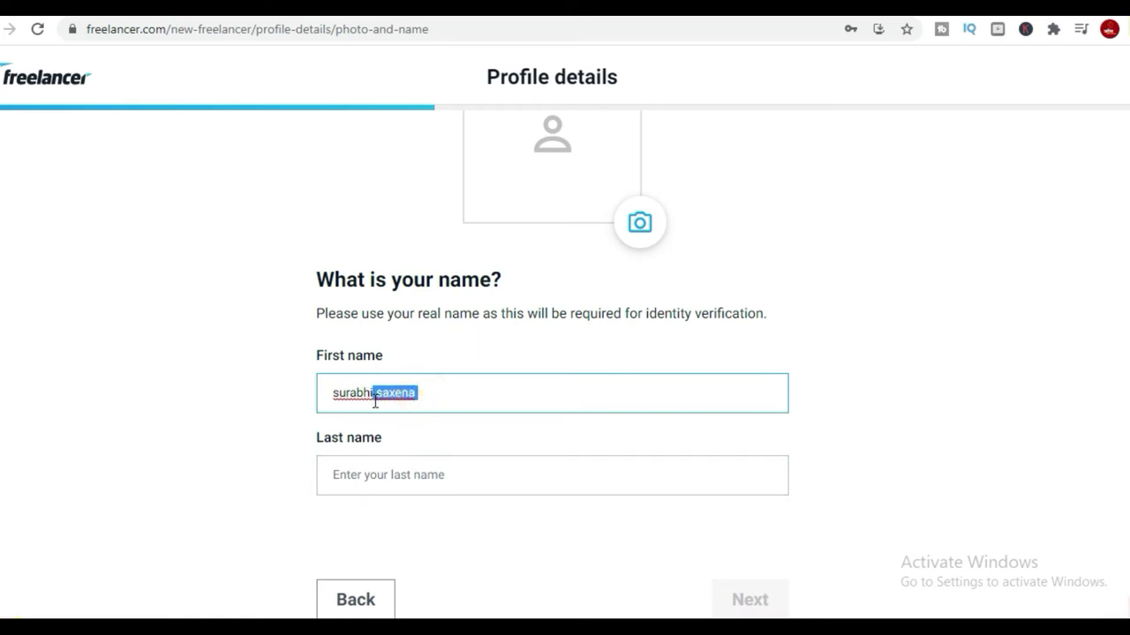
pyautogui.click(376, 474)
pyautogui.write('saxena')
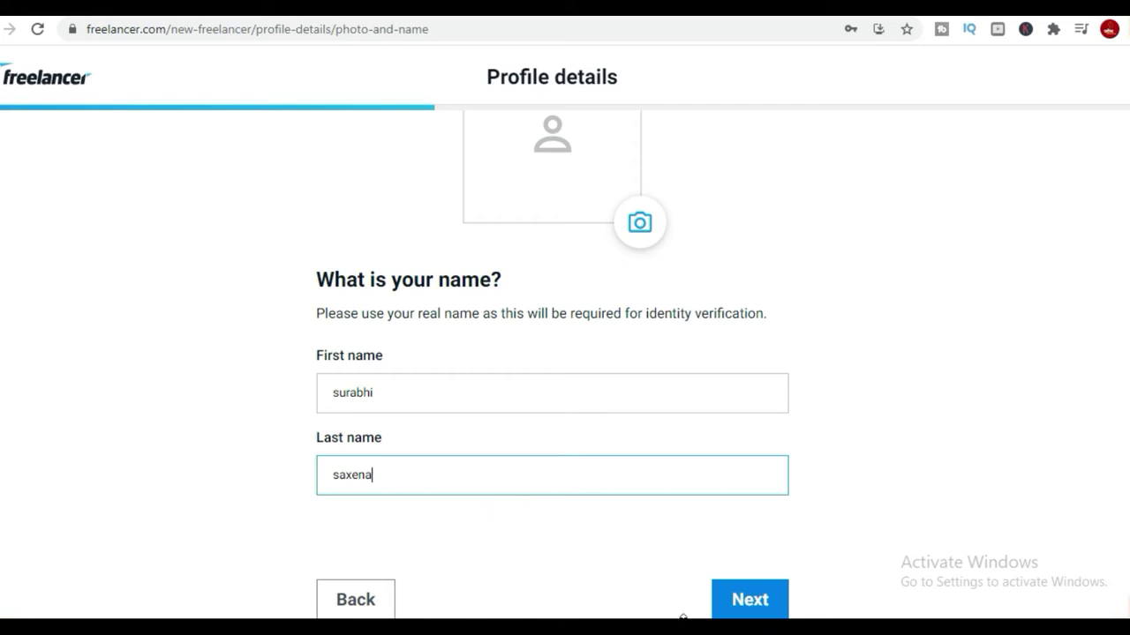
pyautogui.click(752, 597)
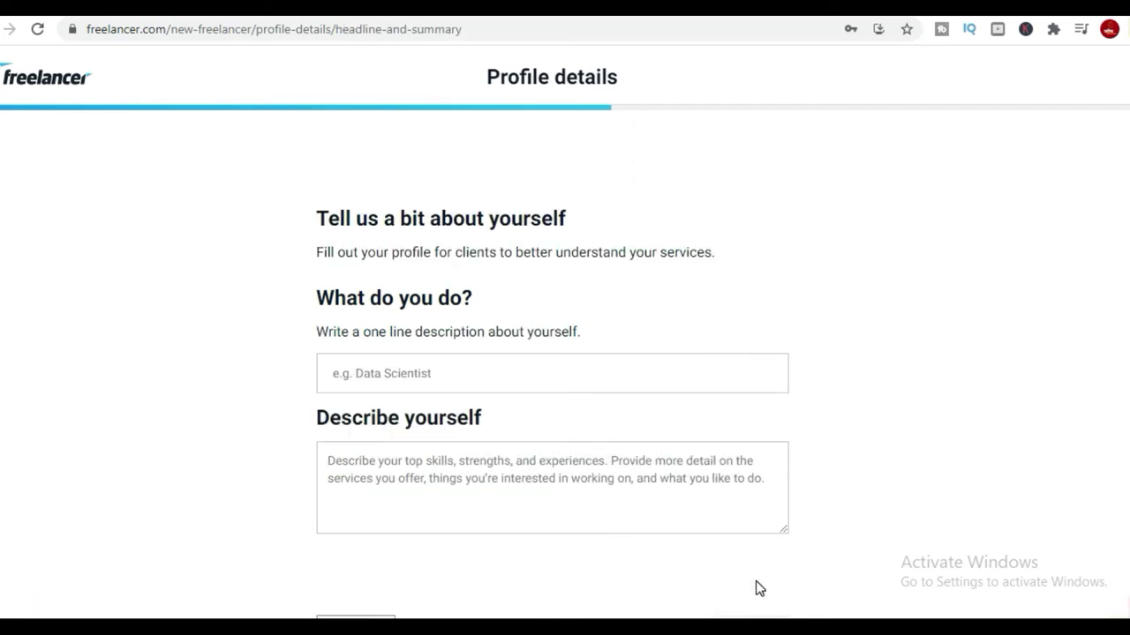
# Enter the headline 'Script writer and Audio professional', paste the self-description, and continue.
pyautogui.click(472, 445)
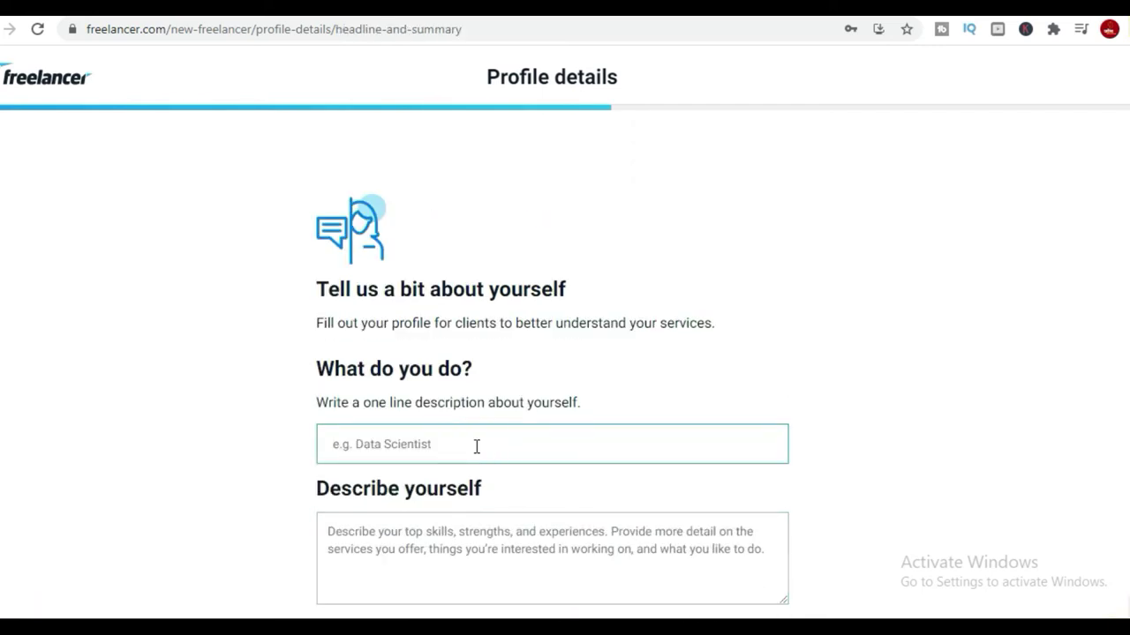
pyautogui.write('Scri')
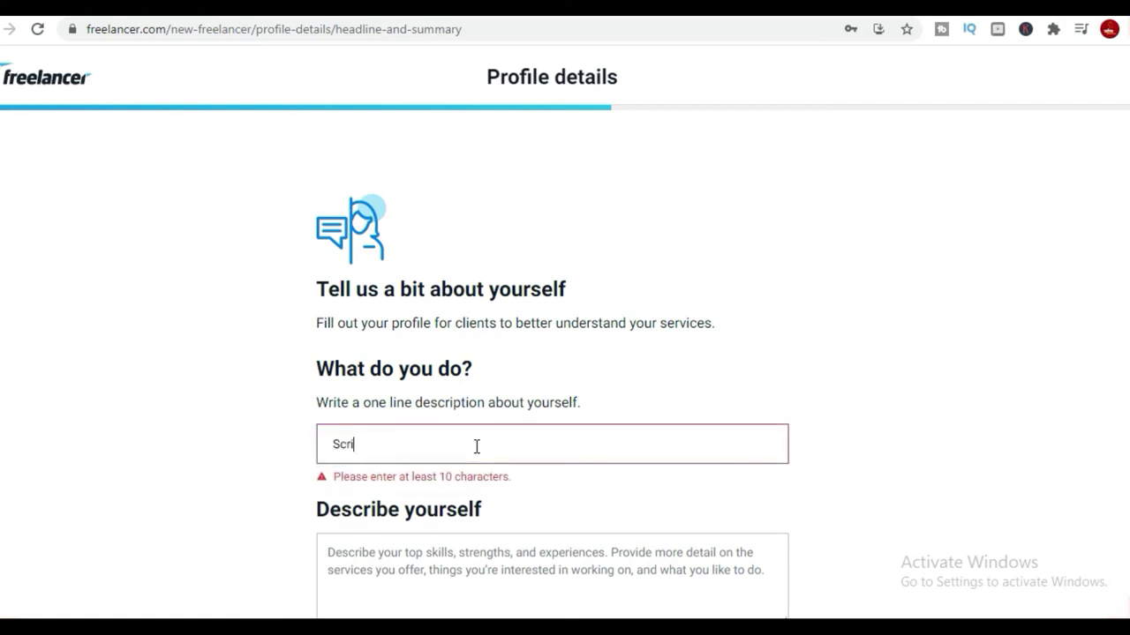
pyautogui.write('pt writer and Audio professional')
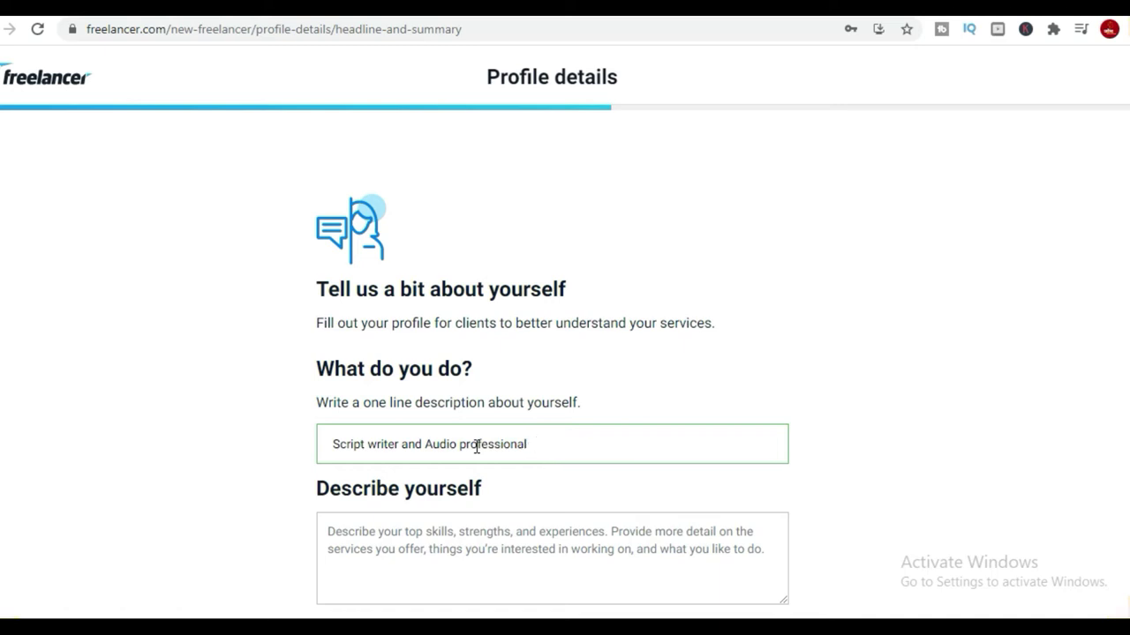
pyautogui.scroll(-2, 459, 463)
pyautogui.click(454, 451)
pyautogui.hotkey('ctrl', 'v')
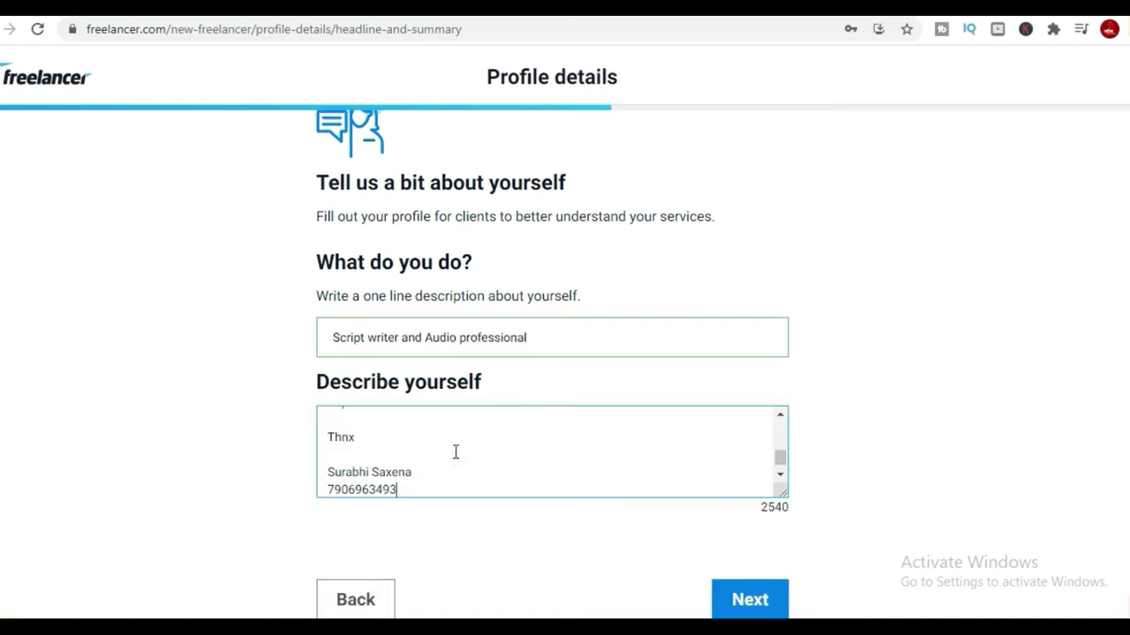
pyautogui.click(776, 600)
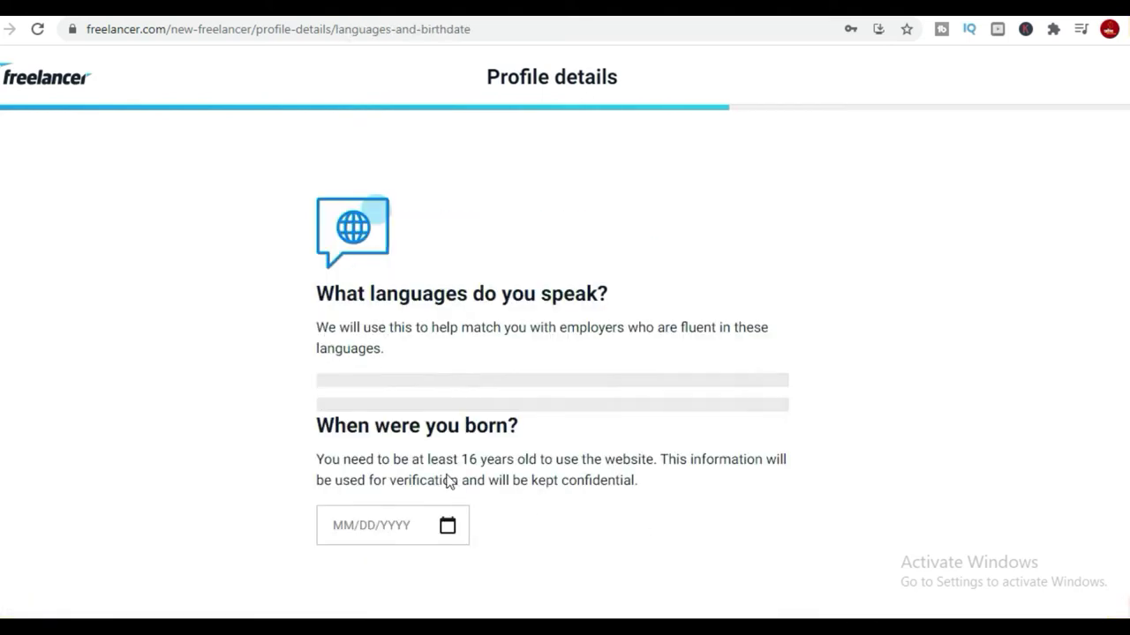
# Add English as a spoken language alongside Hindi.
pyautogui.scroll(-1, 512, 468)
pyautogui.click(444, 345)
pyautogui.write('eng')
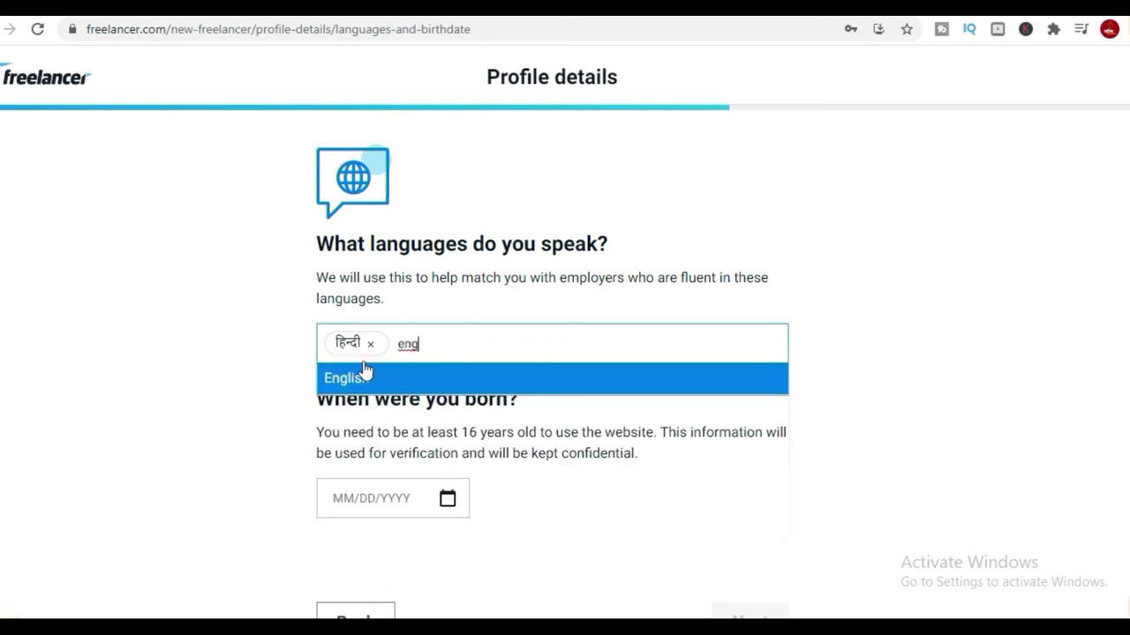
pyautogui.click(365, 377)
pyautogui.click(415, 340)
pyautogui.write('en')
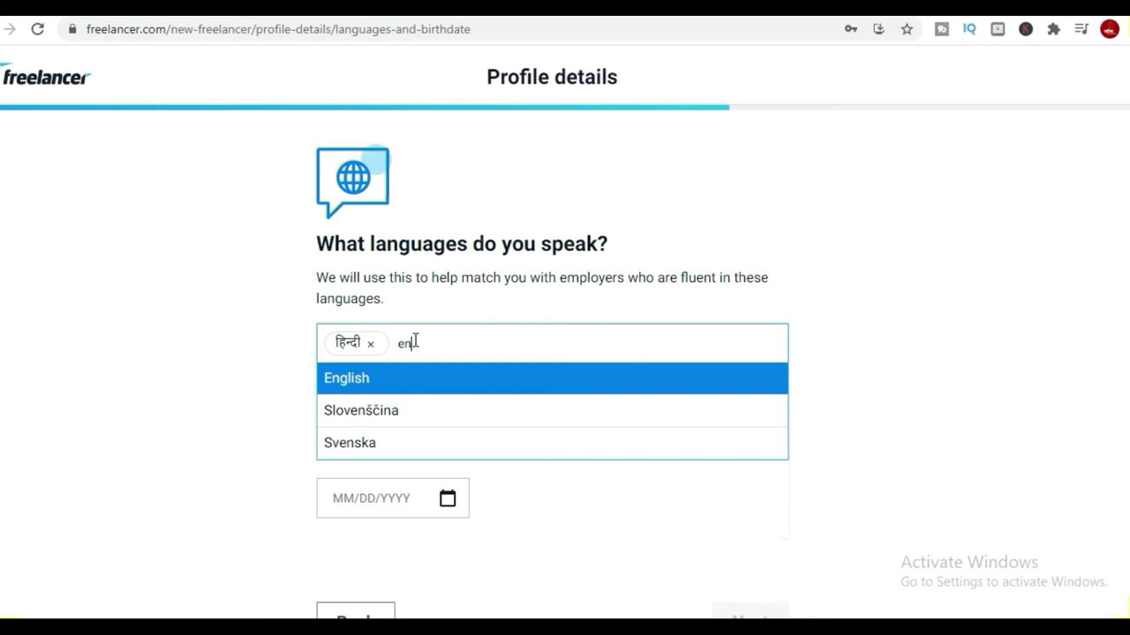
pyautogui.press('Return')
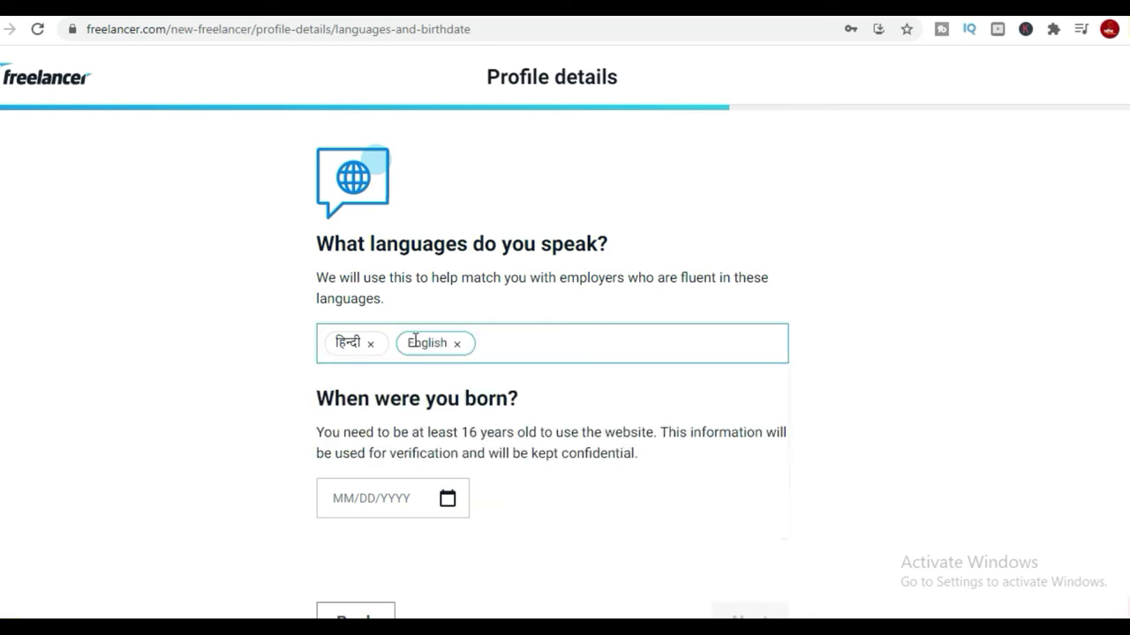
pyautogui.click(384, 477)
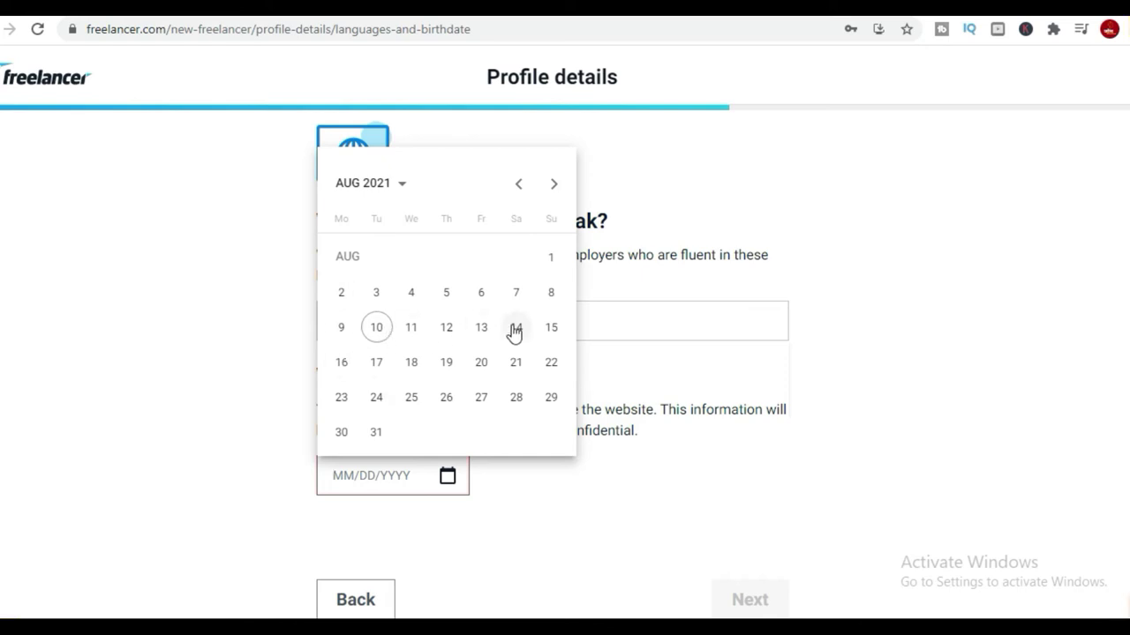
pyautogui.click(371, 364)
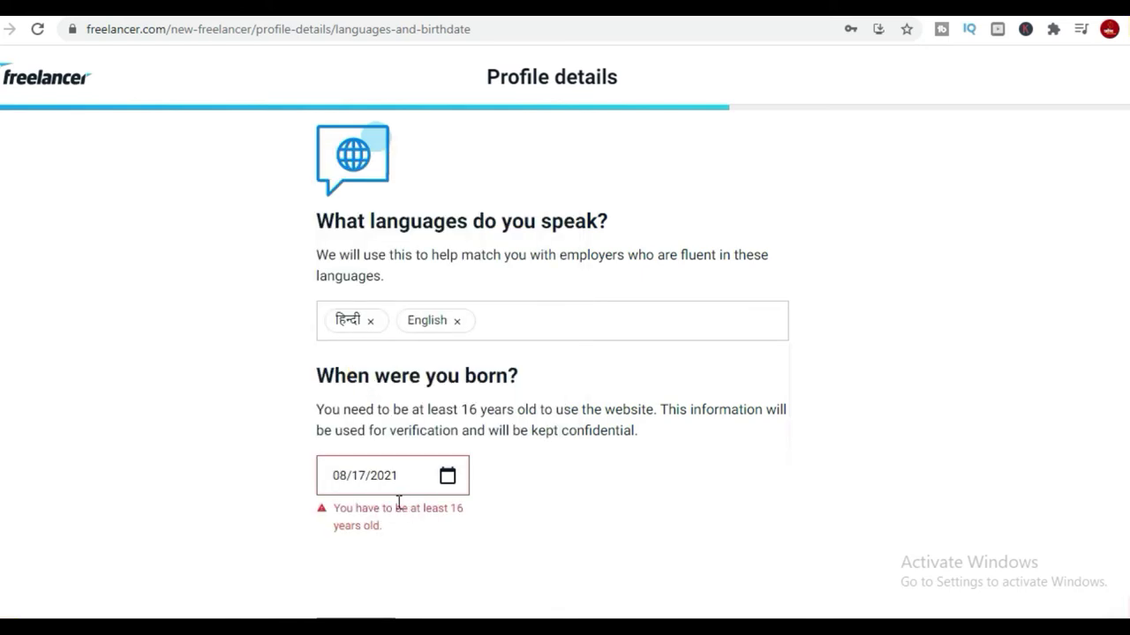
pyautogui.moveTo(420, 476); pyautogui.dragTo(381, 483)
pyautogui.write('10')
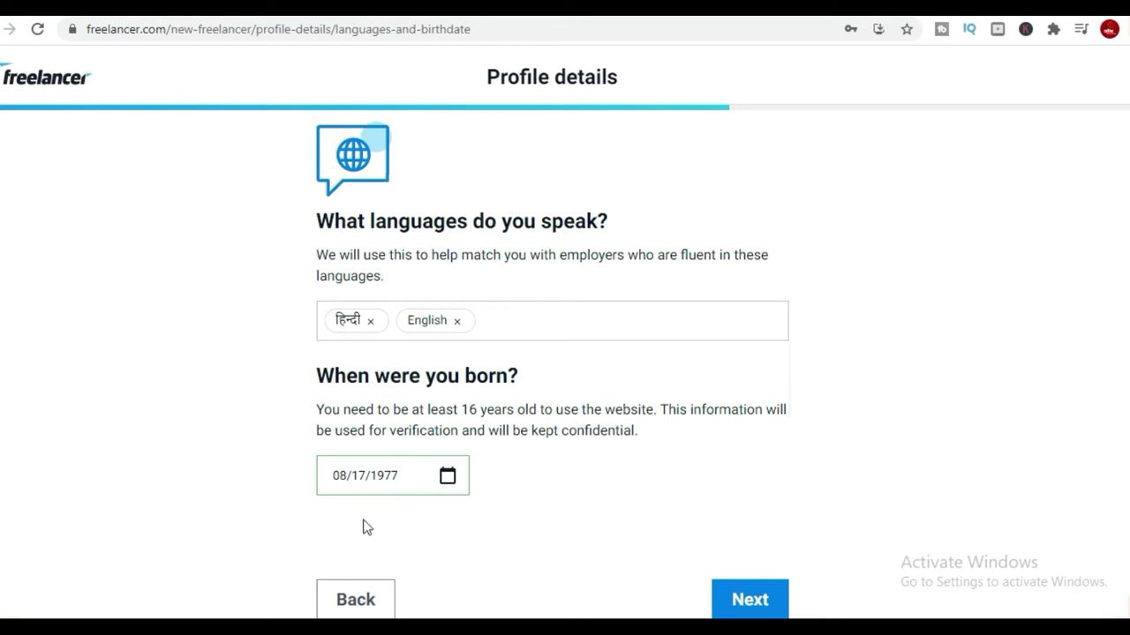
pyautogui.click(343, 480)
pyautogui.press('BackSpace')
pyautogui.write('4')
pyautogui.click(447, 481)
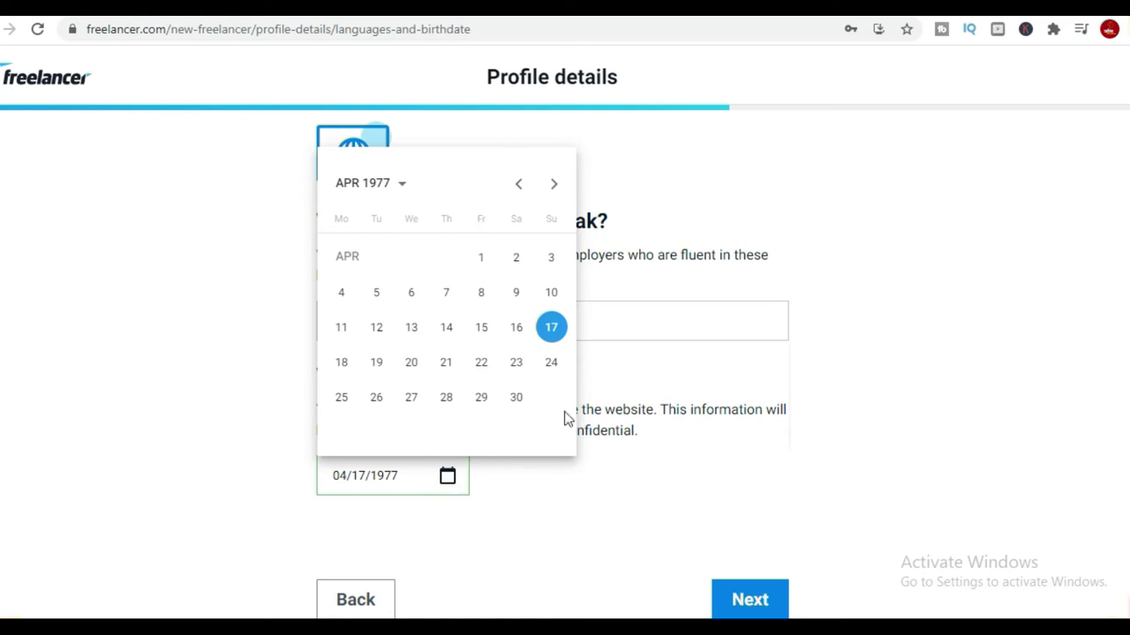
pyautogui.click(547, 330)
pyautogui.click(542, 524)
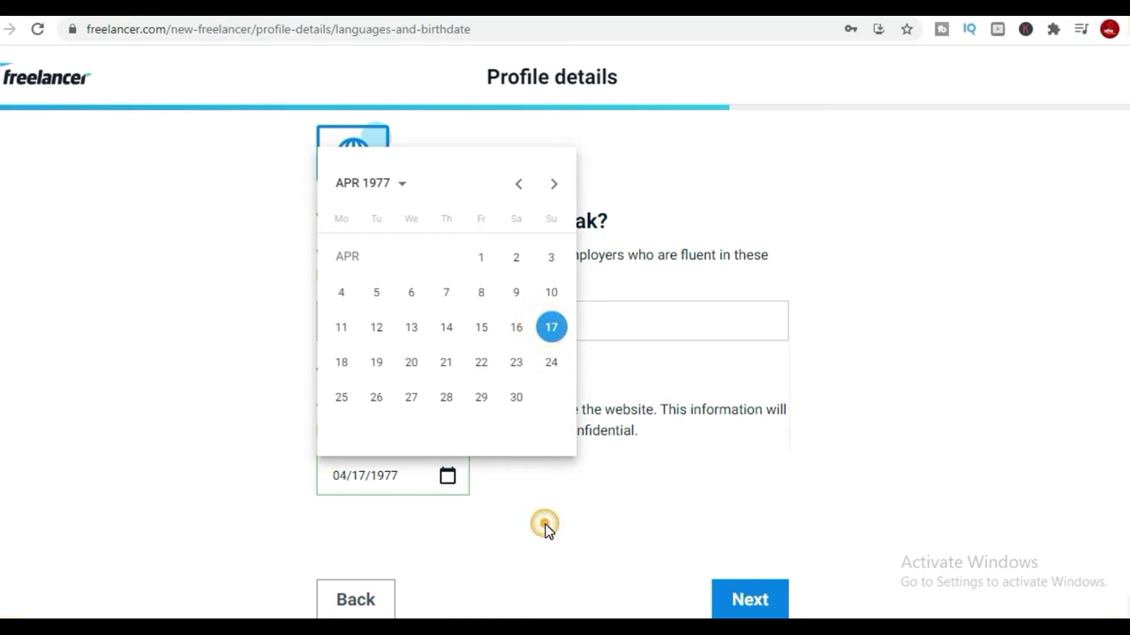
# Submit the languages and birthdate and move on to the address field.
pyautogui.click(751, 607)
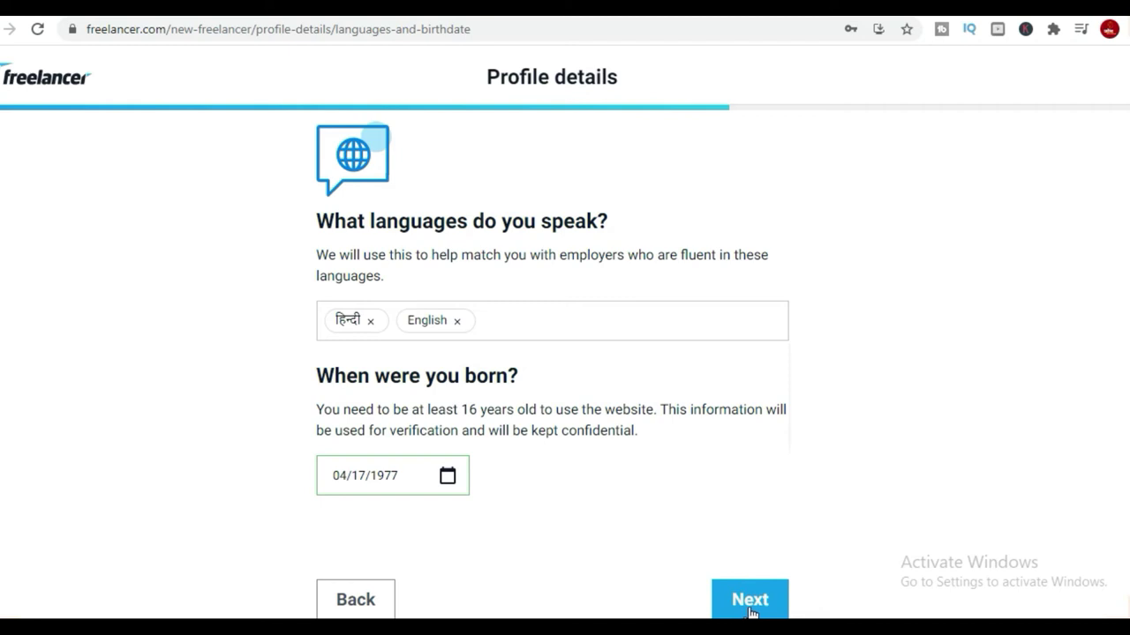
pyautogui.click(746, 602)
pyautogui.click(488, 436)
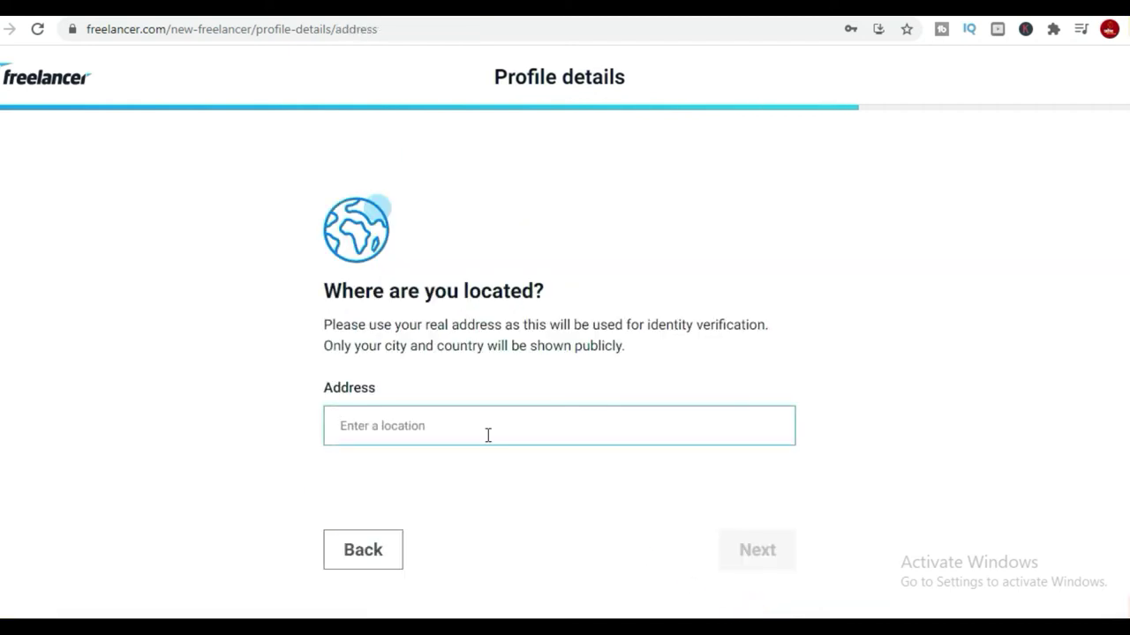
# Set the address to the New Delhi suggestion with ZIP 281001, then submit.
pyautogui.write('new delhi')
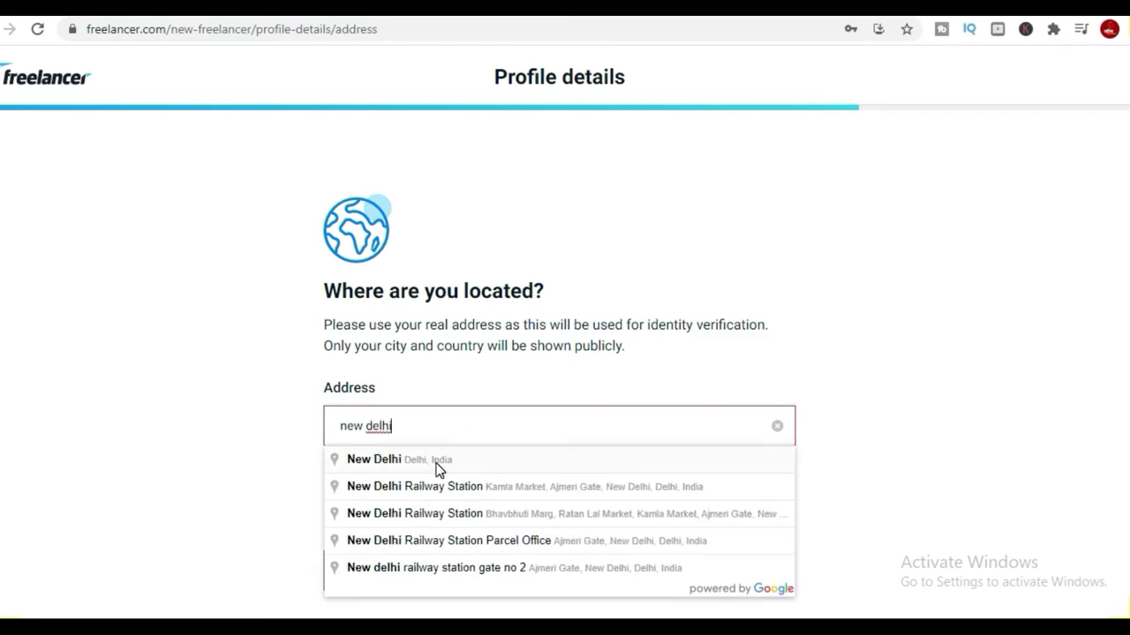
pyautogui.click(437, 468)
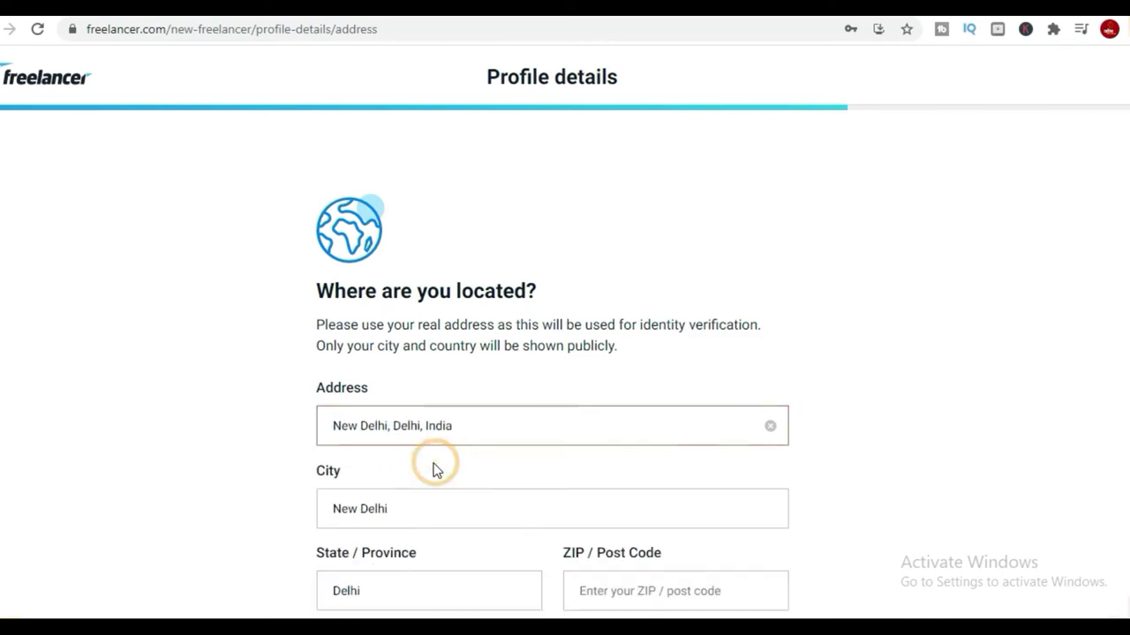
pyautogui.scroll(-3, 512, 476)
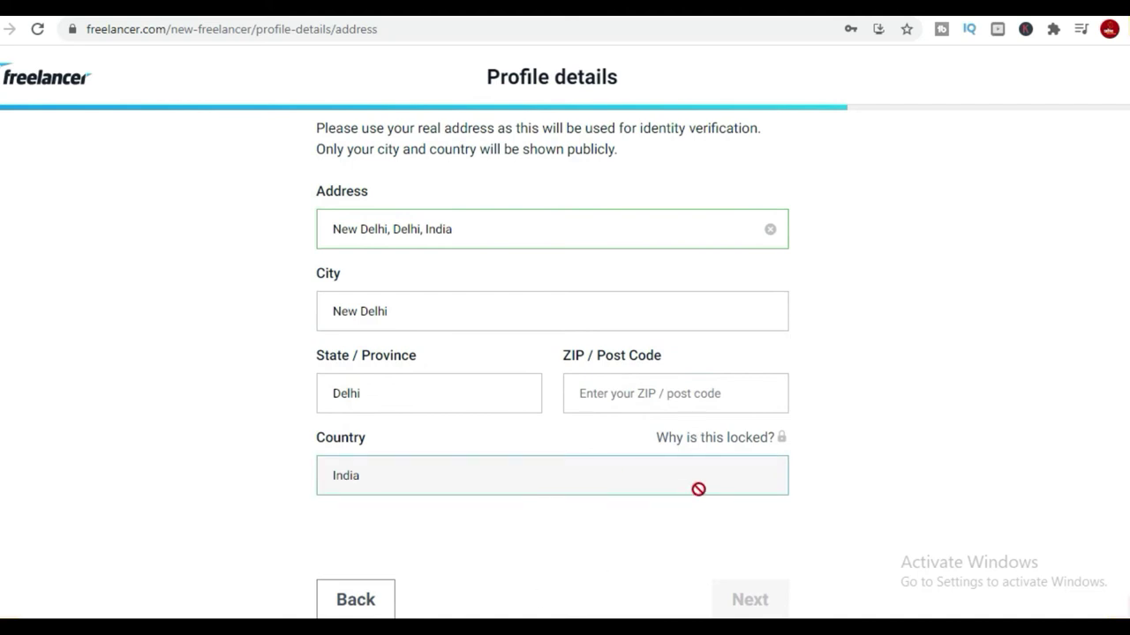
pyautogui.click(661, 396)
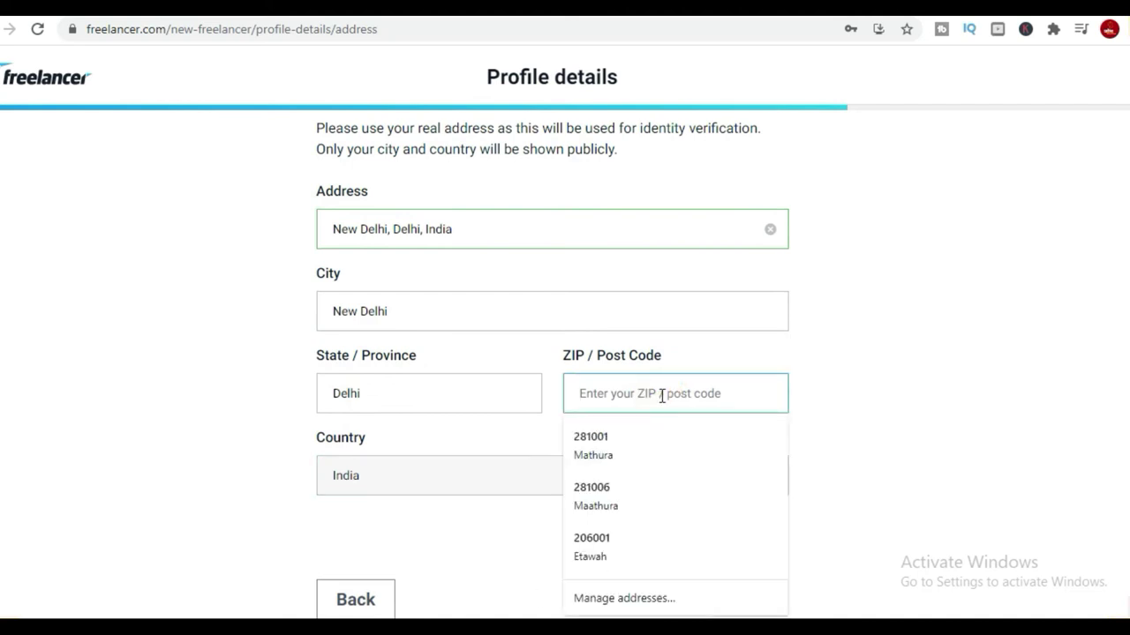
pyautogui.click(590, 446)
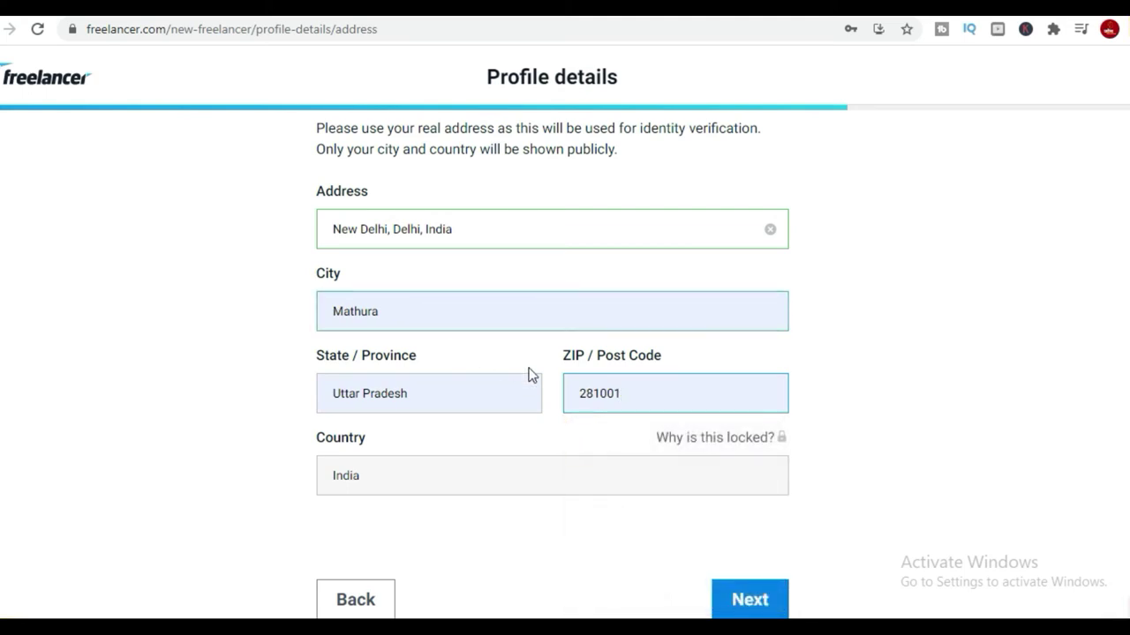
pyautogui.click(737, 601)
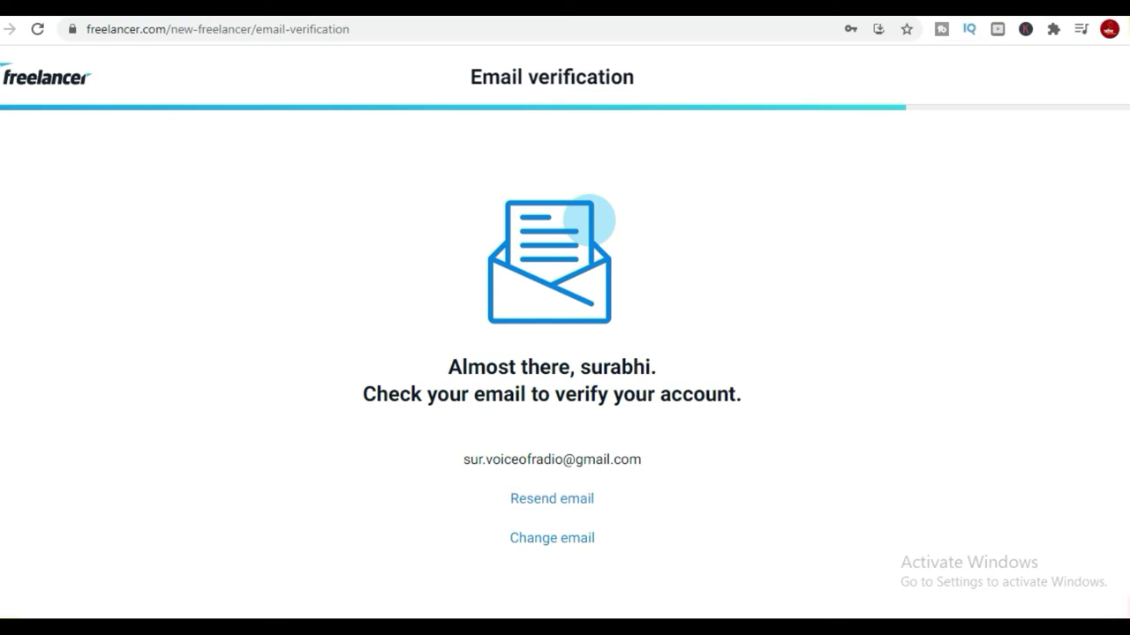
# Switch Google to the Freelancer sign-up account and open Gmail.
pyautogui.click(1015, 9)
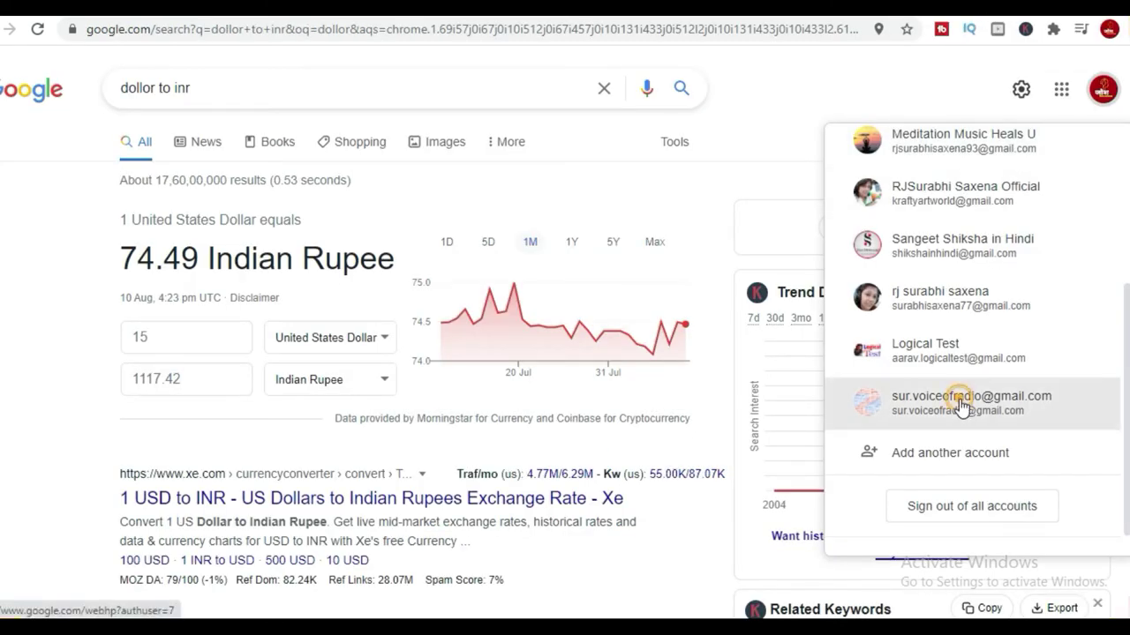
pyautogui.click(960, 404)
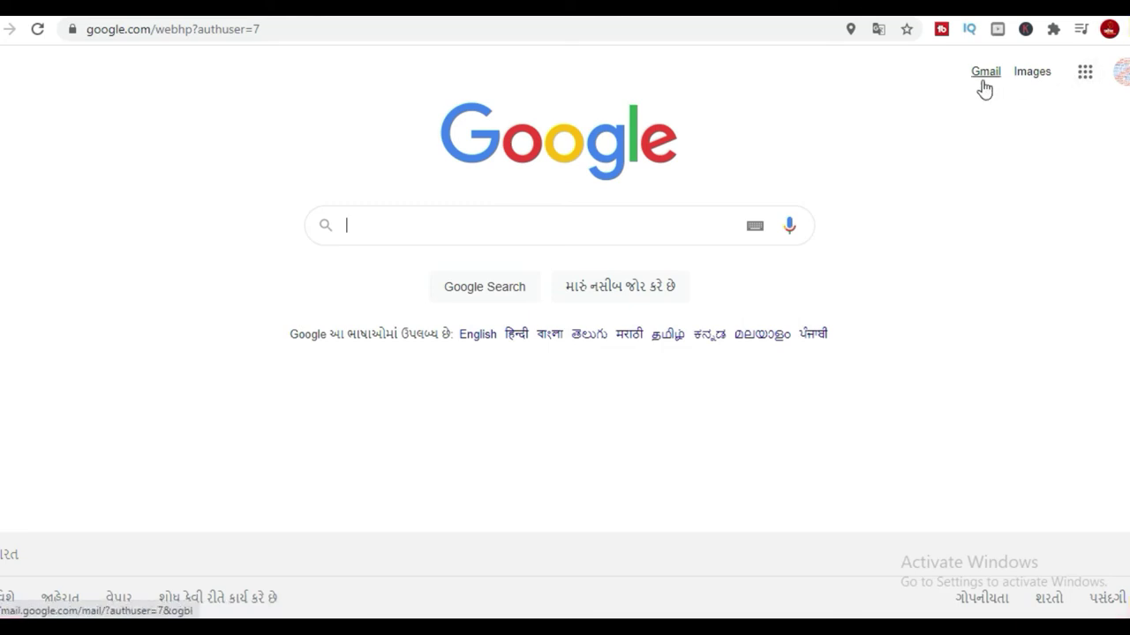
pyautogui.click(983, 81)
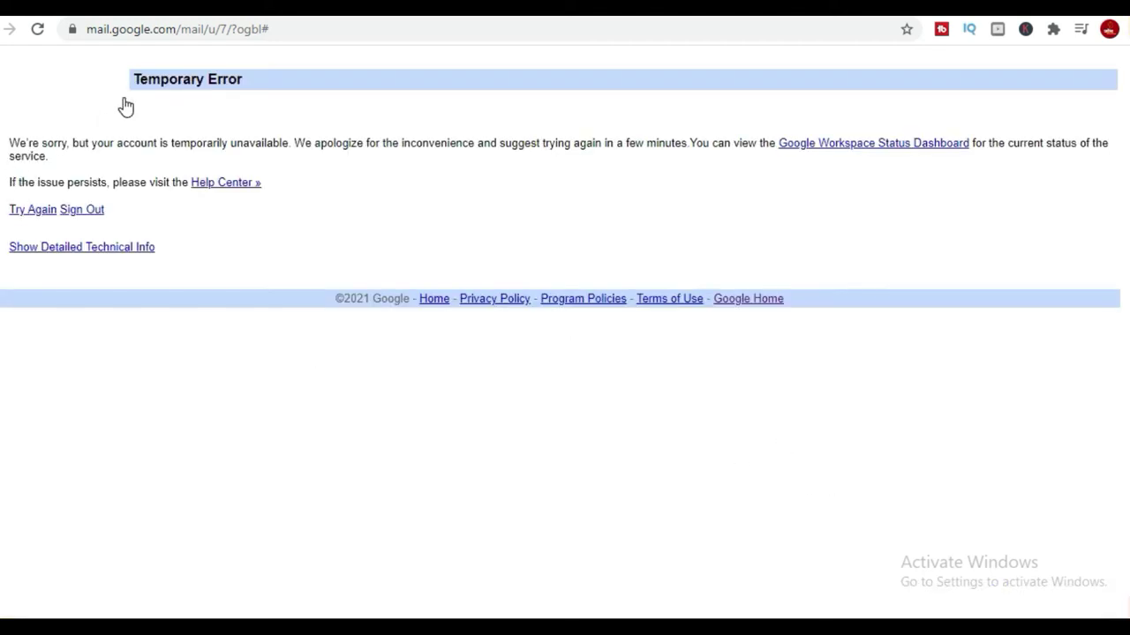
pyautogui.click(137, 40)
pyautogui.write('mai')
pyautogui.press('Return')
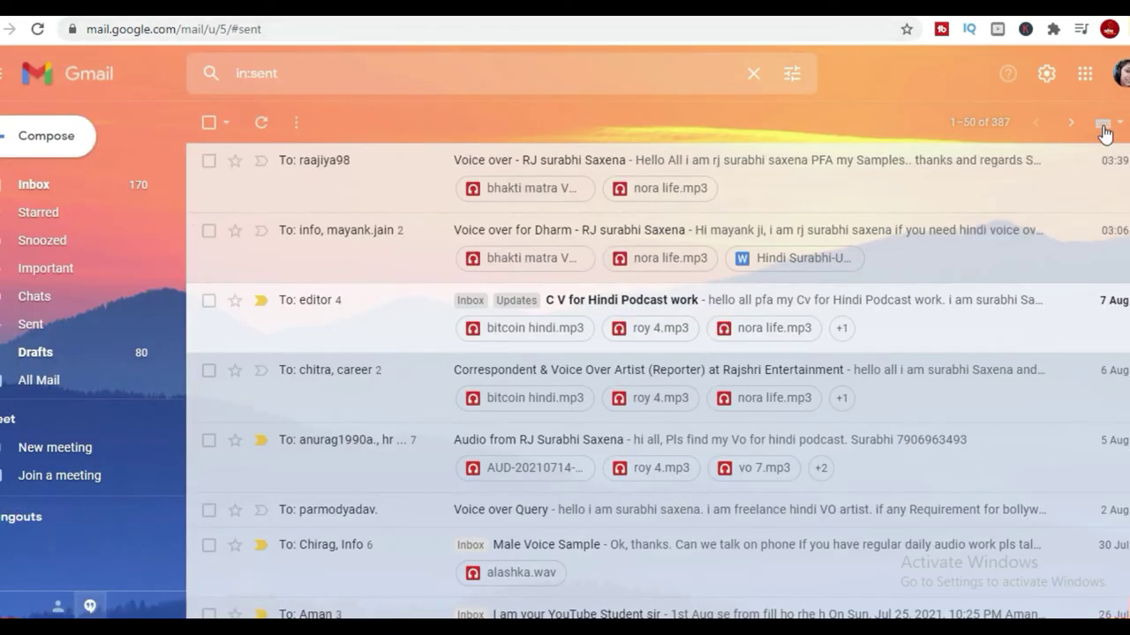
# Switch Gmail to the sign-up account and open Freelancer's verification email.
pyautogui.click(1122, 78)
pyautogui.scroll(-3, 989, 415)
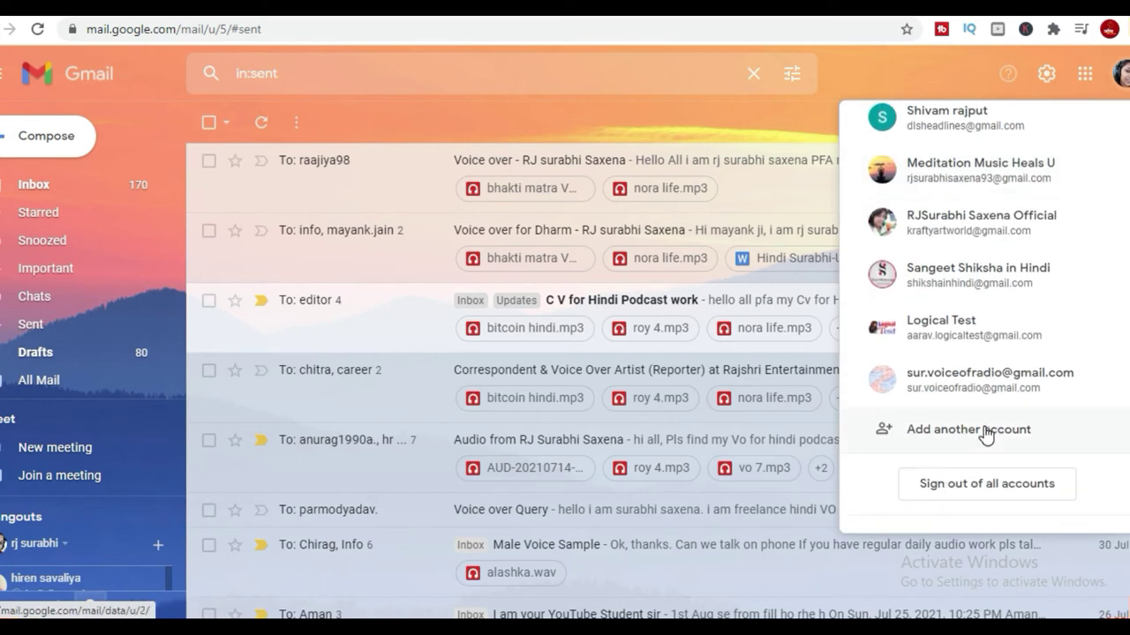
pyautogui.click(946, 387)
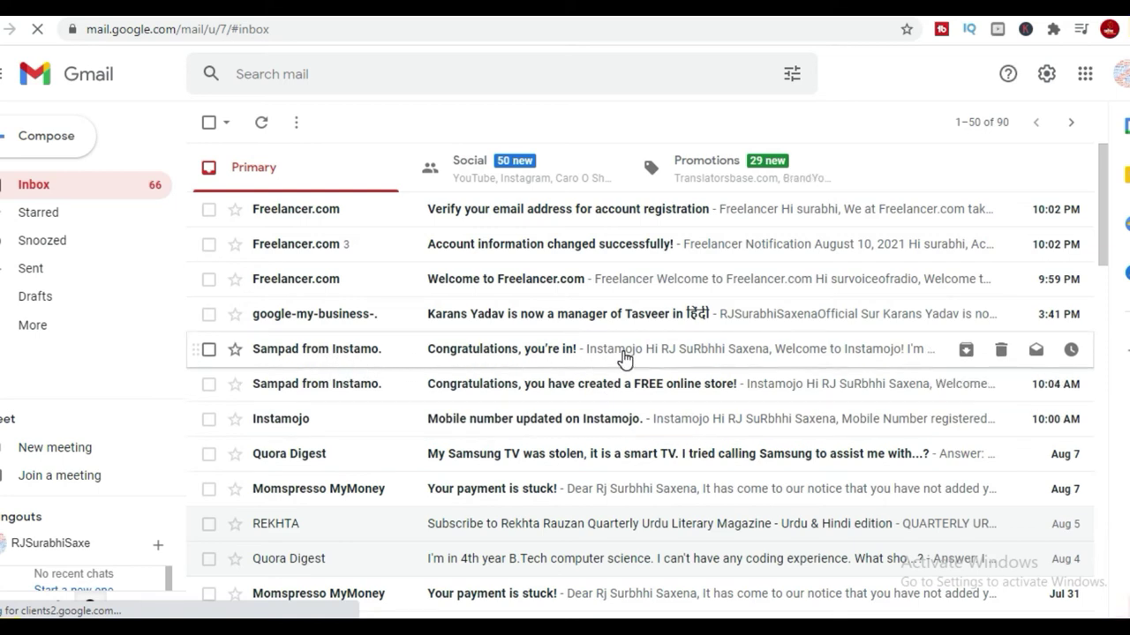
pyautogui.click(781, 209)
# Verify the email address and skip the payment method verification.
pyautogui.click(496, 483)
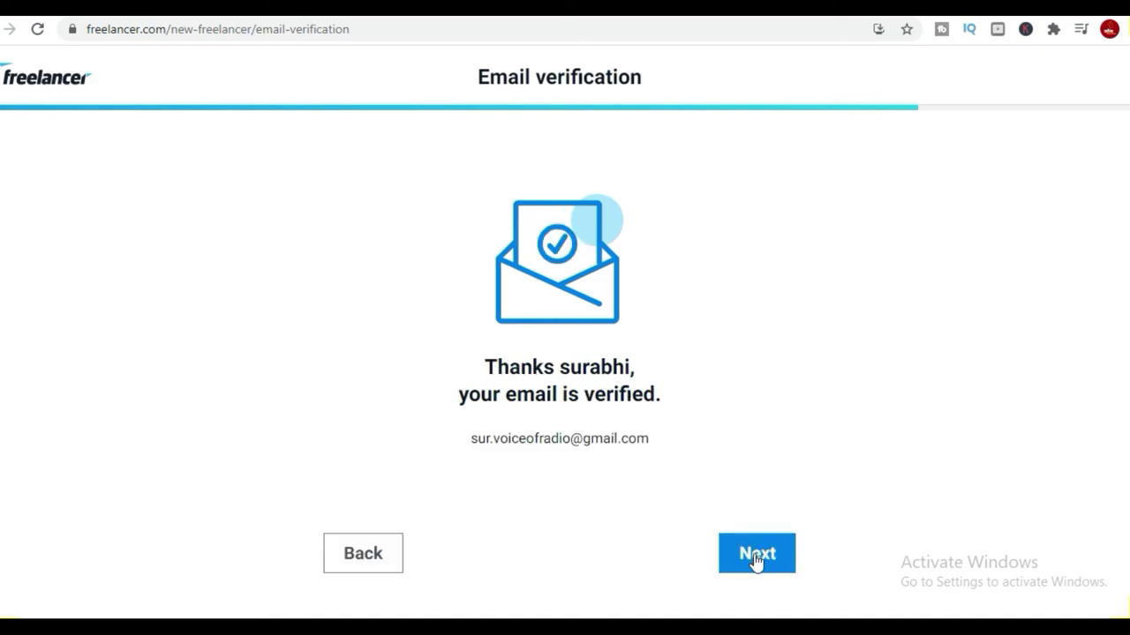
pyautogui.click(755, 557)
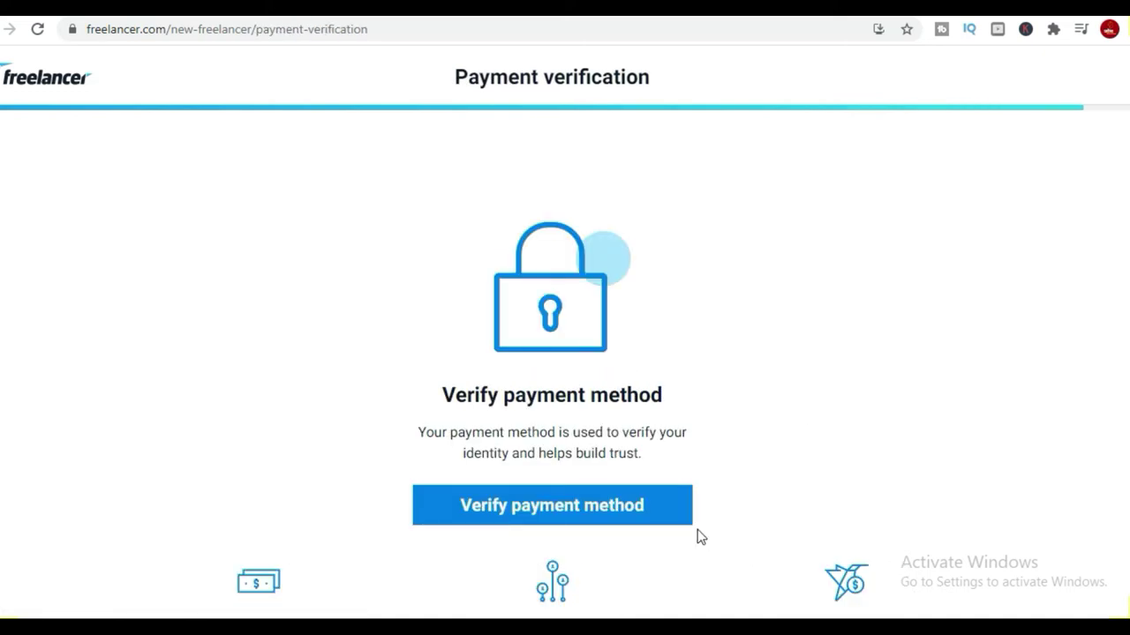
pyautogui.scroll(-3, 653, 481)
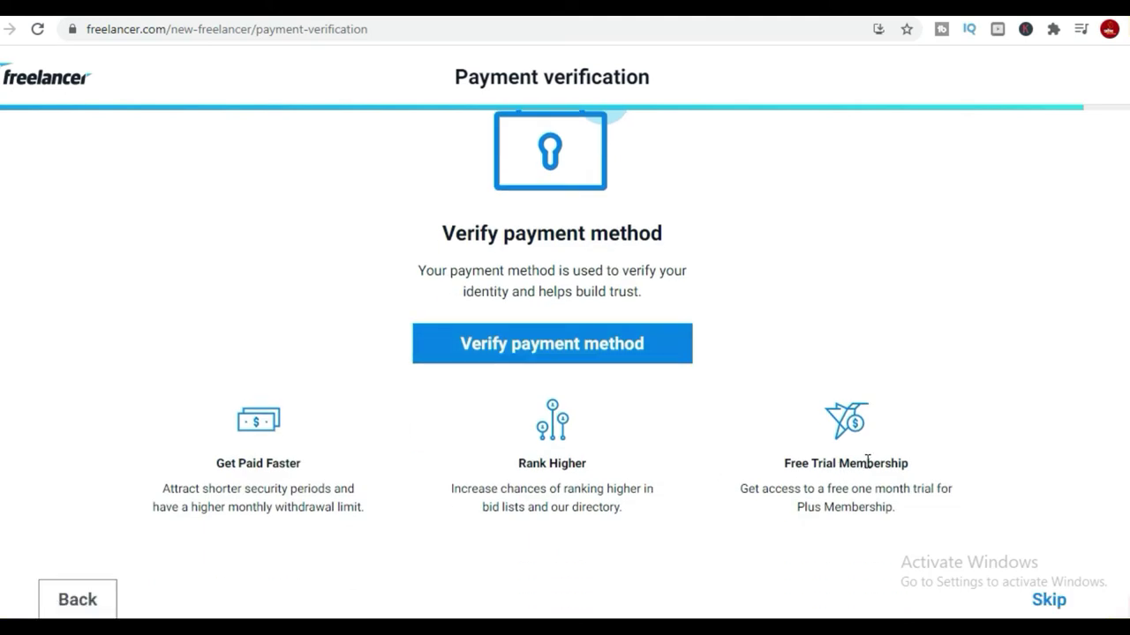
pyautogui.scroll(3, 765, 412)
pyautogui.scroll(-3, 764, 412)
pyautogui.click(1048, 602)
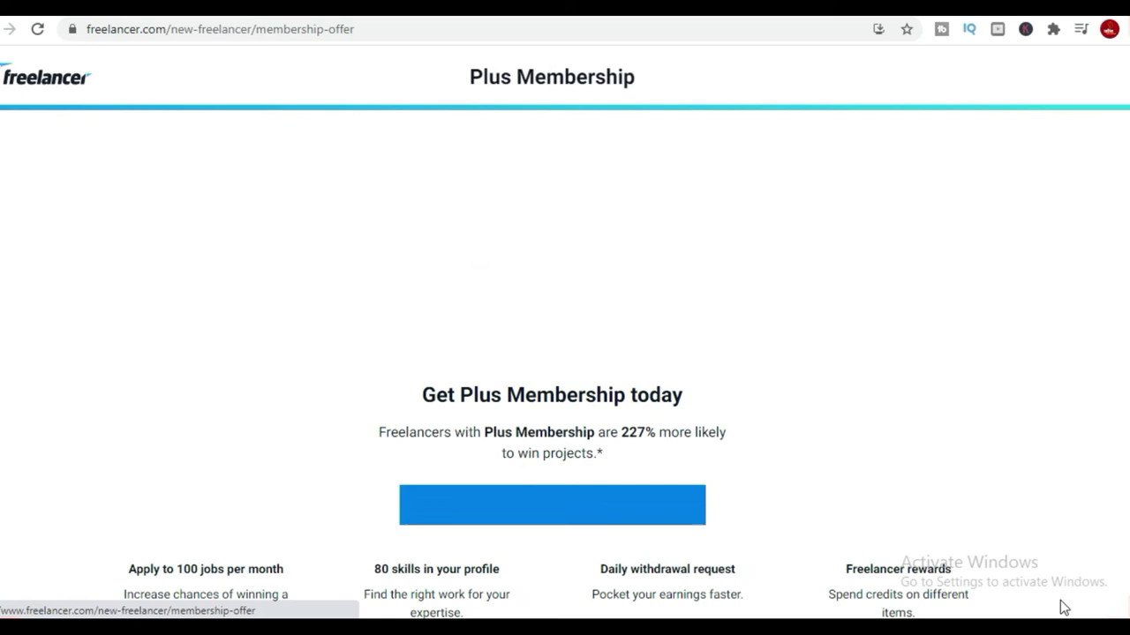
# Get past the Plus Membership offer and payment step, then open project notifications.
pyautogui.scroll(-3, 1000, 538)
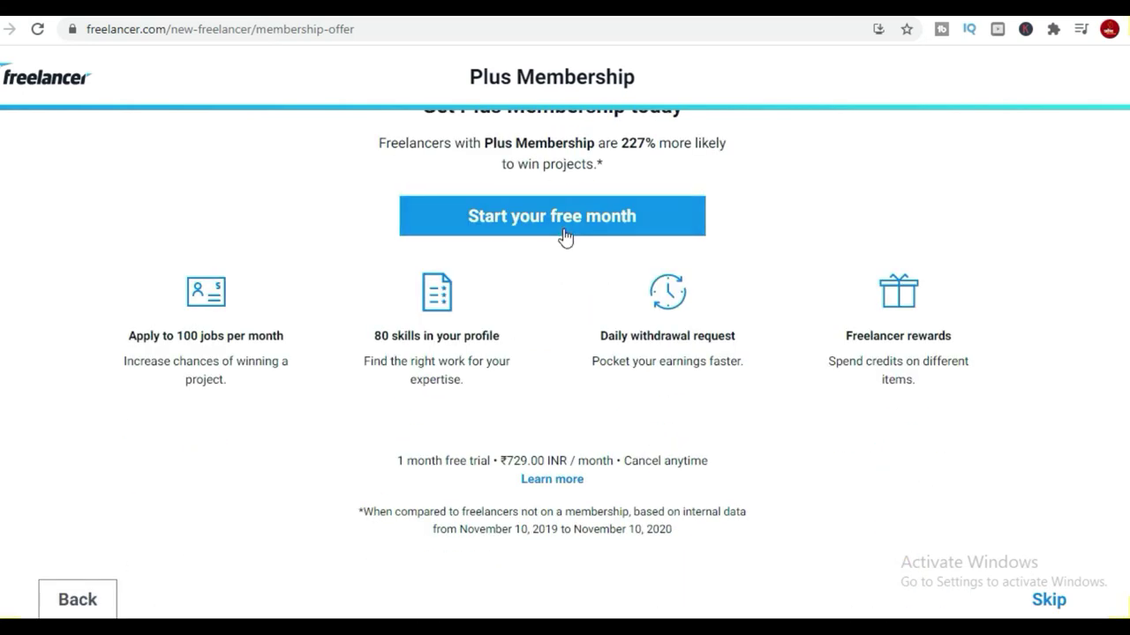
pyautogui.click(563, 228)
pyautogui.scroll(-2, 650, 494)
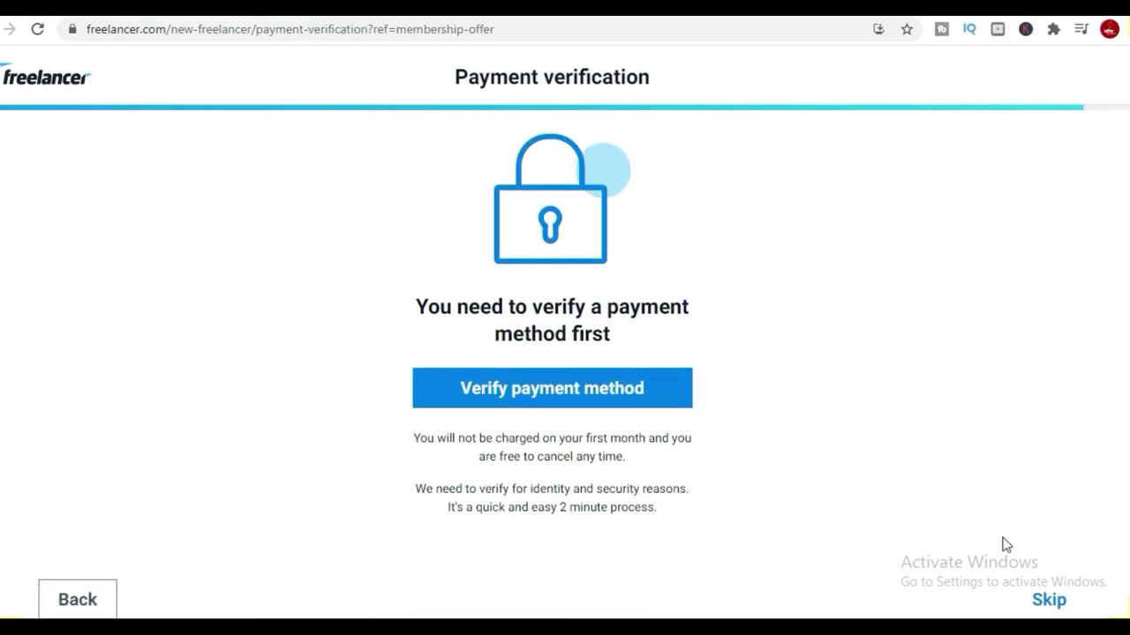
pyautogui.click(1052, 604)
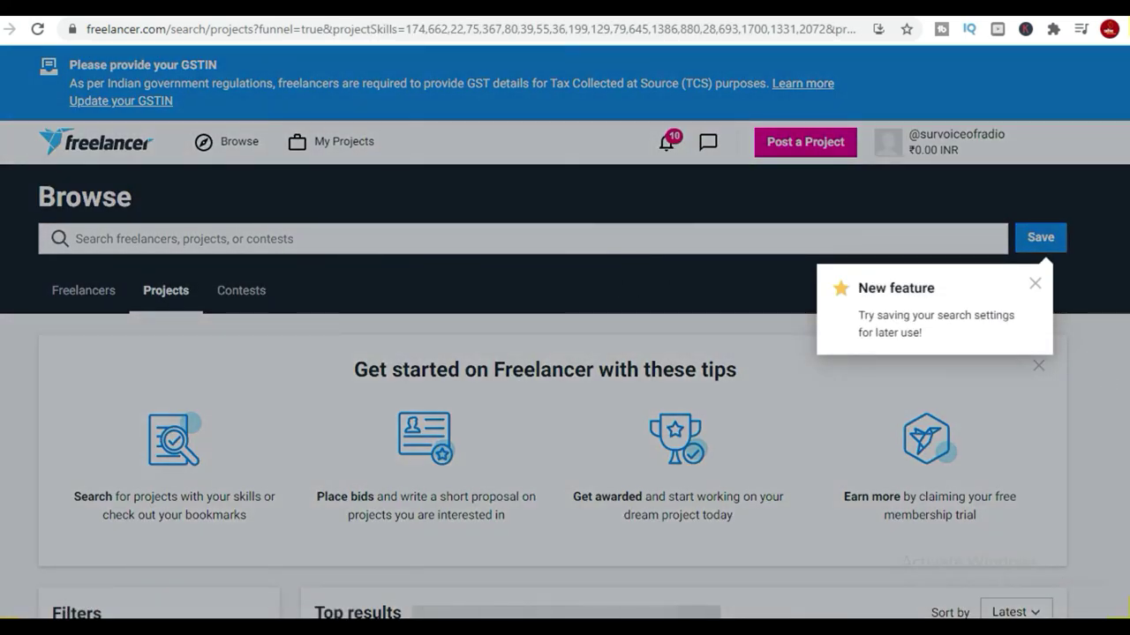
pyautogui.click(668, 143)
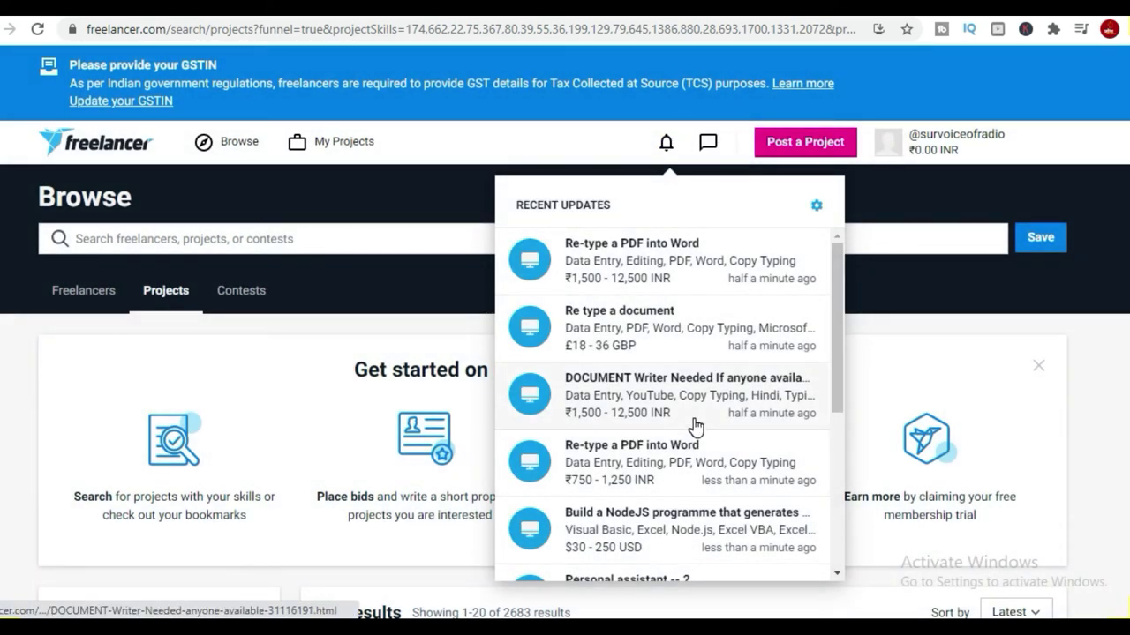
# Scroll through the Recent Updates notifications, then close the dropdown.
pyautogui.scroll(-2, 698, 441)
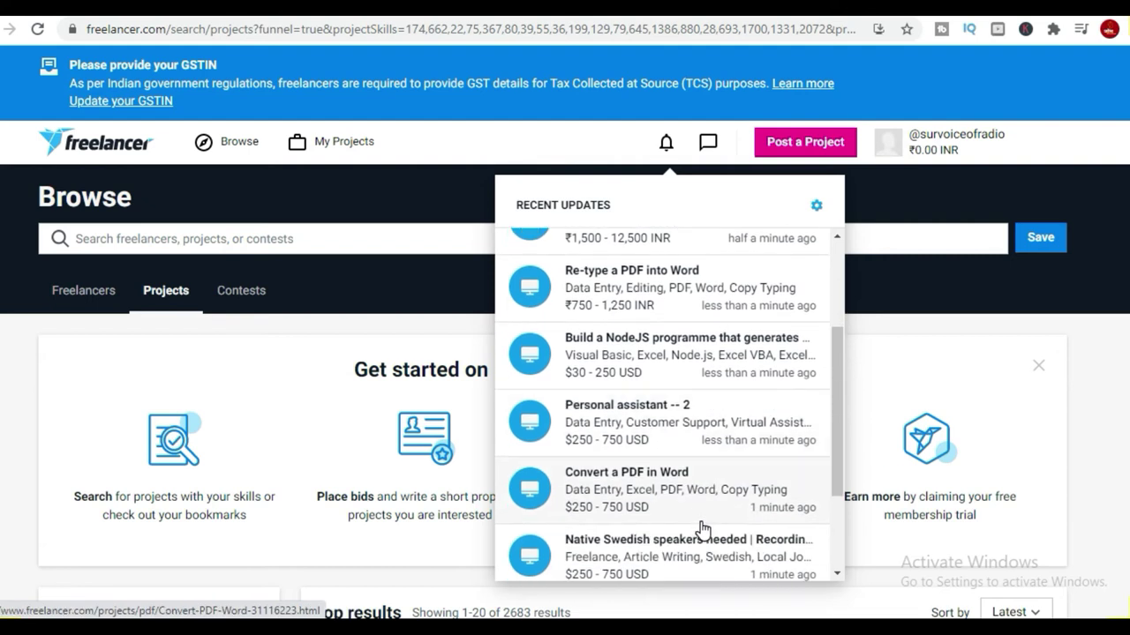
pyautogui.scroll(-2, 701, 528)
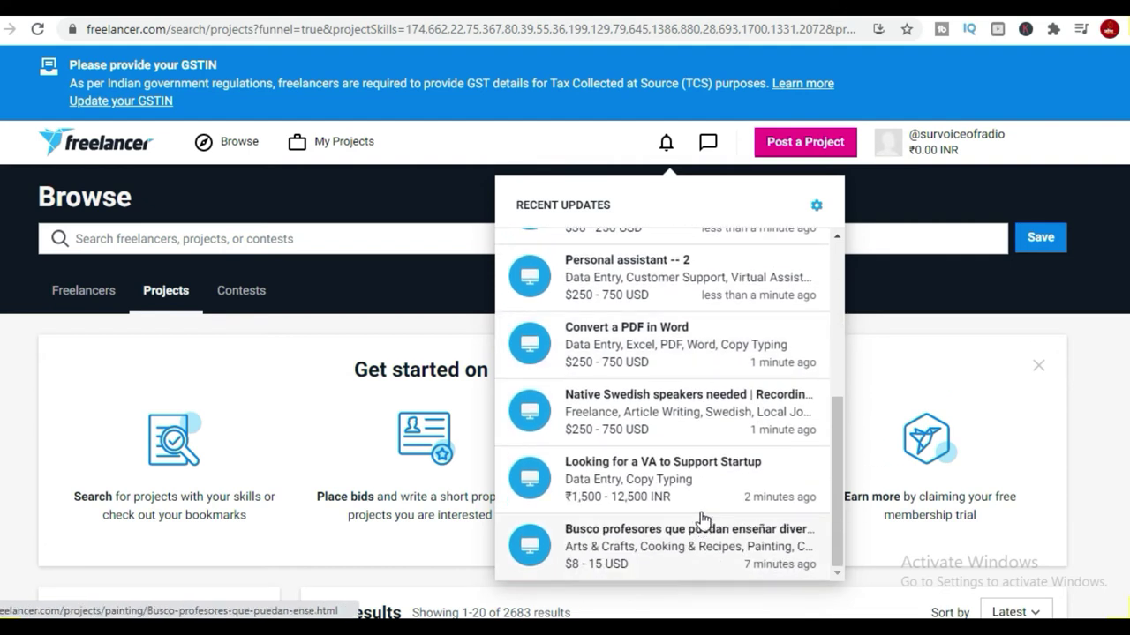
pyautogui.scroll(-2, 702, 521)
pyautogui.click(711, 429)
# Reopen the recent project notifications, then scroll down to the Top results project list.
pyautogui.scroll(2, 711, 250)
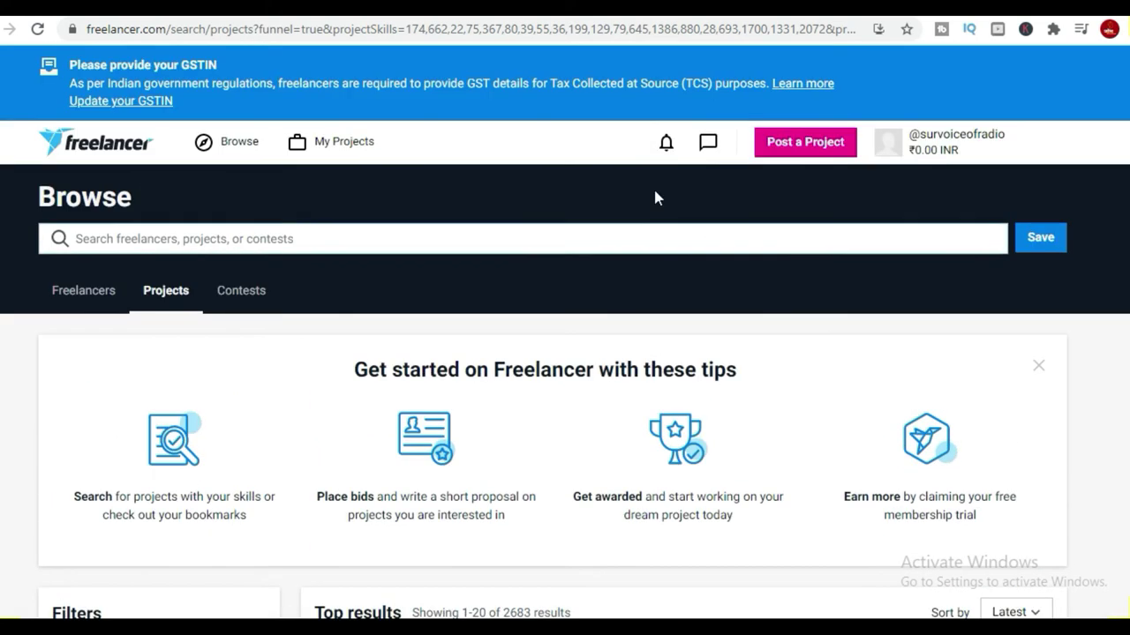
pyautogui.click(666, 142)
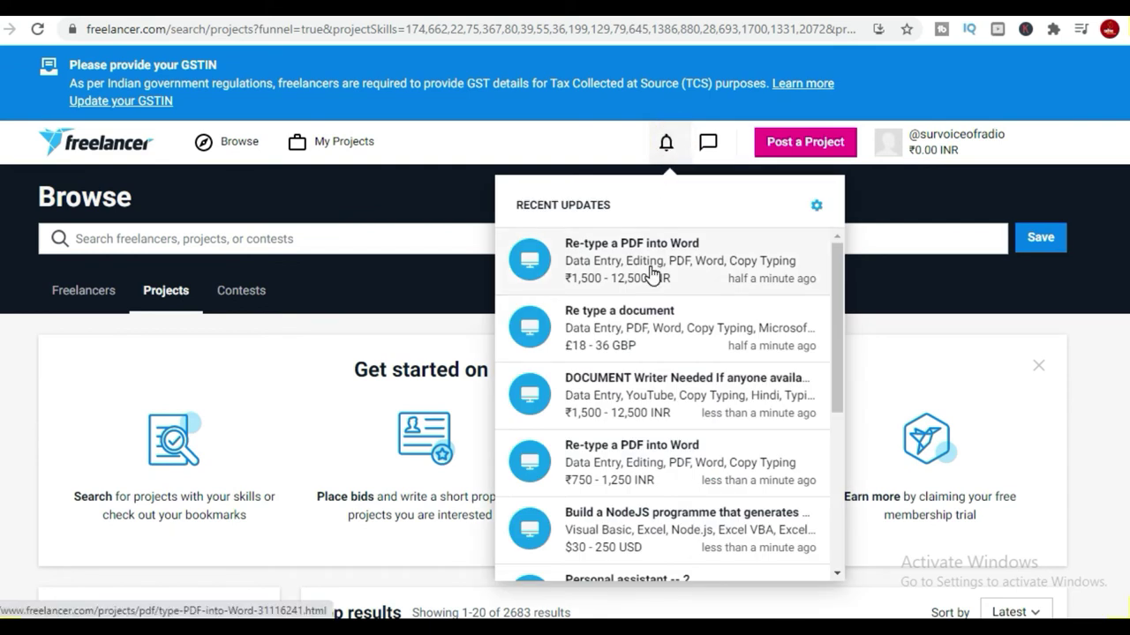
pyautogui.scroll(-2, 653, 291)
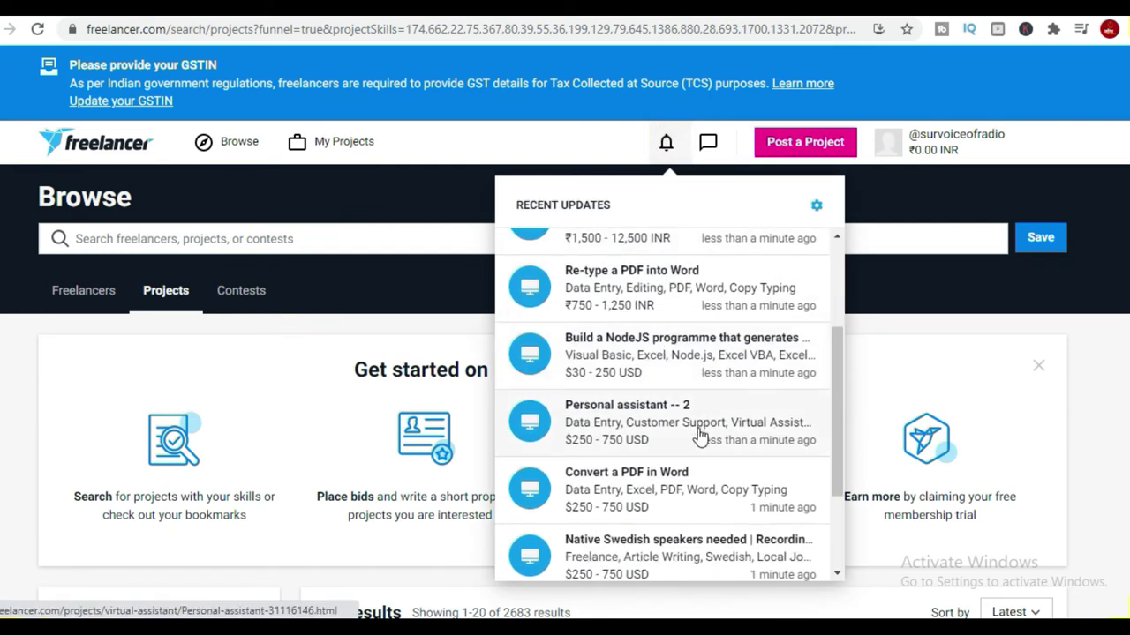
pyautogui.scroll(-3, 700, 434)
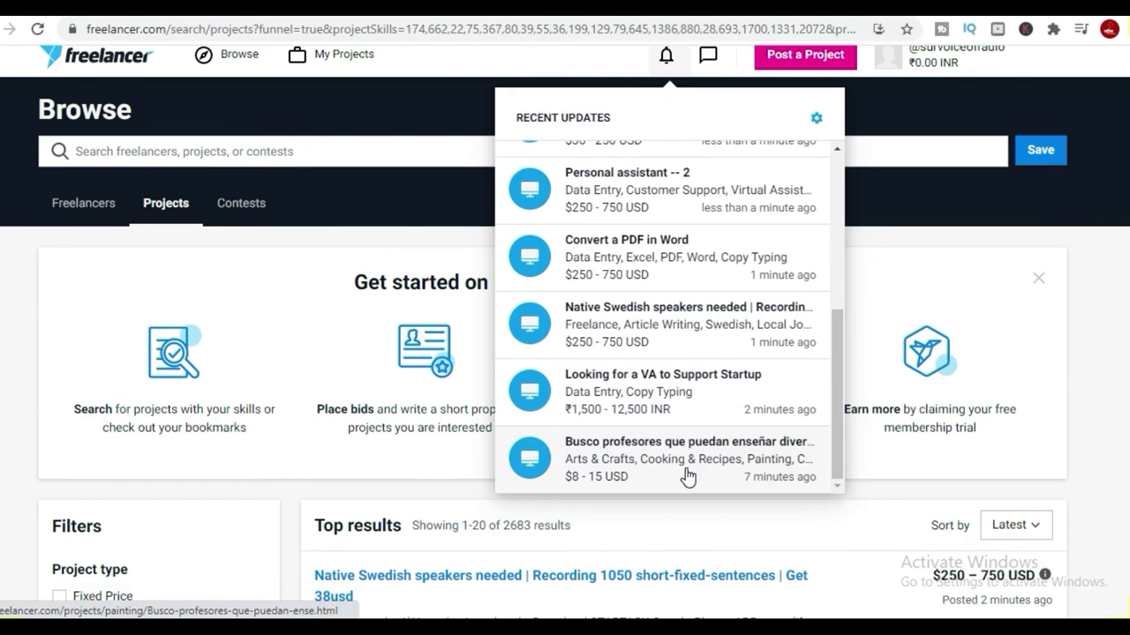
pyautogui.scroll(-2, 687, 478)
pyautogui.click(927, 536)
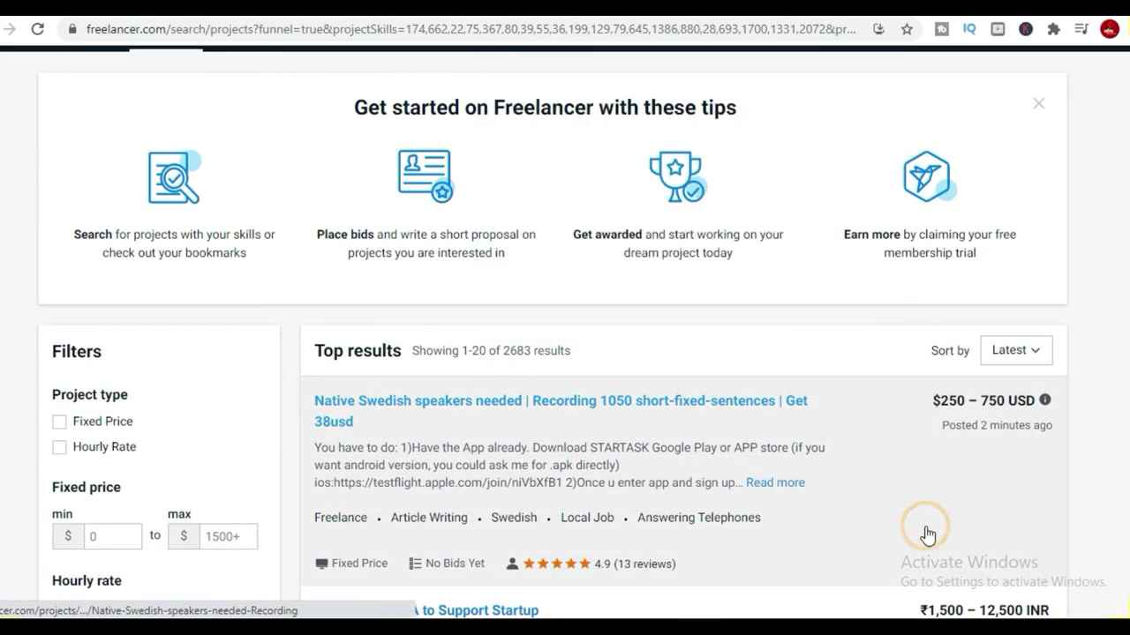
pyautogui.scroll(-3, 926, 532)
pyautogui.scroll(-2, 925, 508)
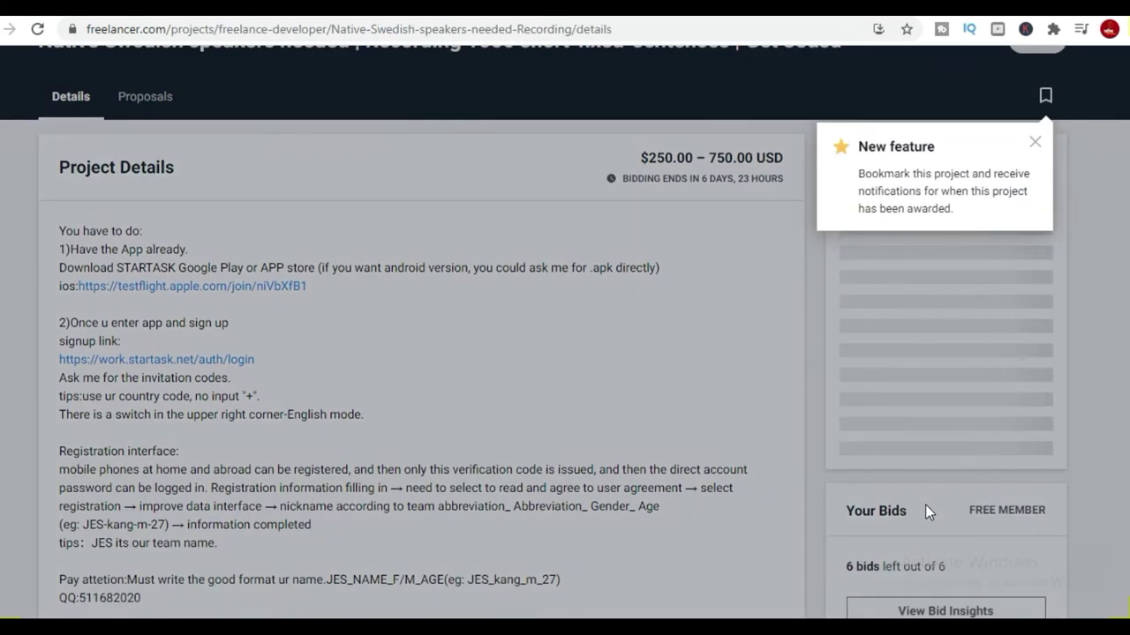
pyautogui.hotkey('alt', 'Left')
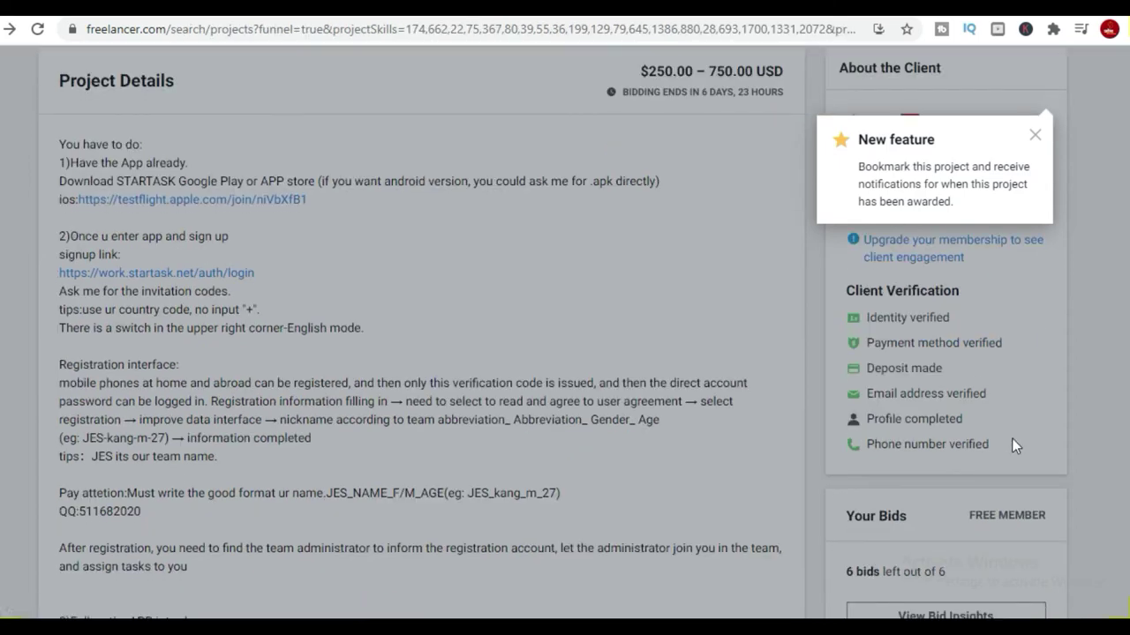
pyautogui.scroll(6, 1035, 297)
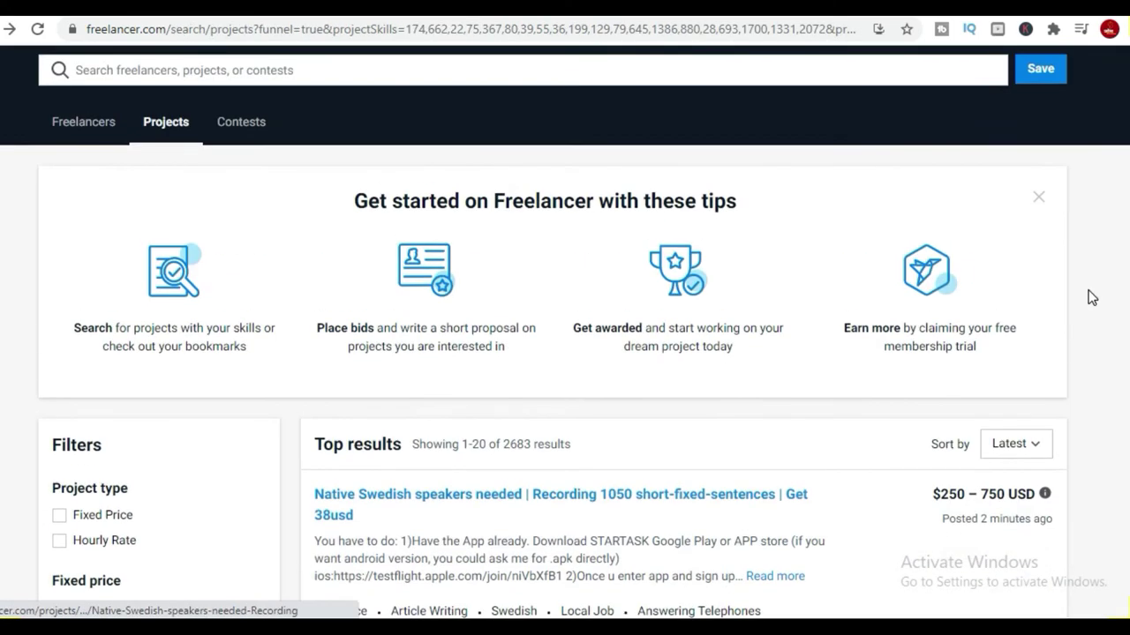
pyautogui.click(112, 153)
# Pick Female in the dashboard's Polls card and submit the answer.
pyautogui.scroll(-5, 962, 371)
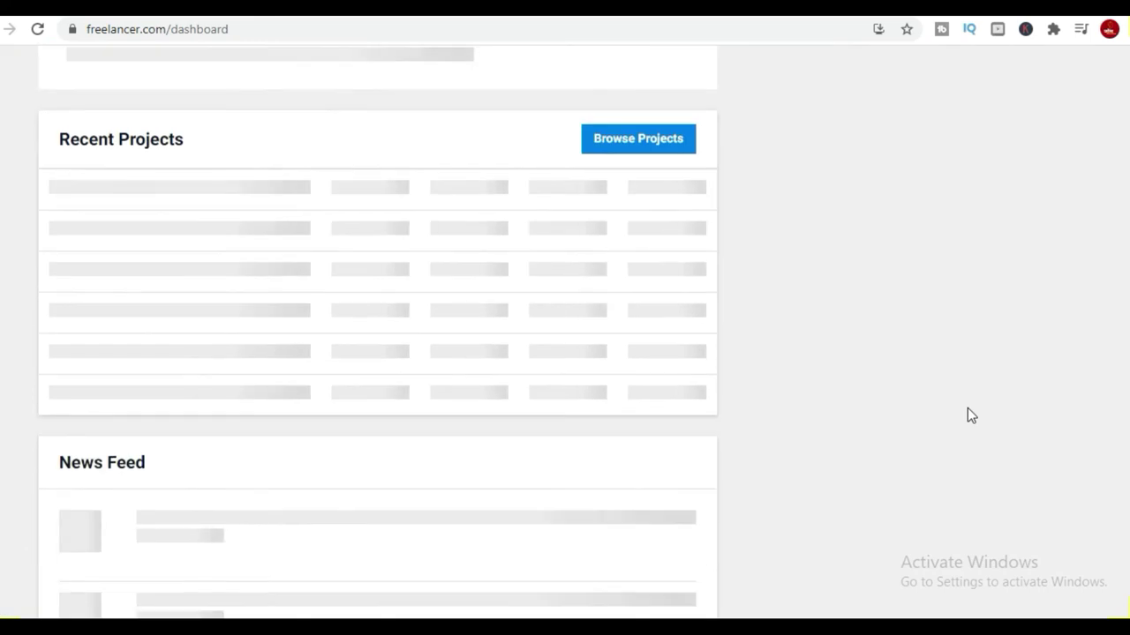
pyautogui.scroll(-9, 968, 415)
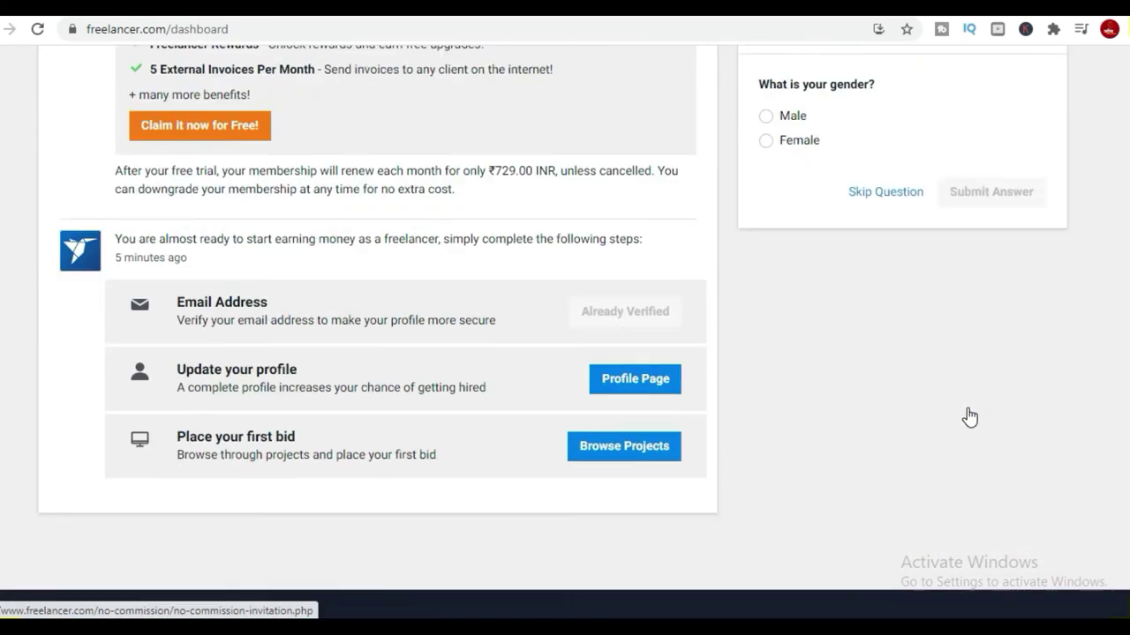
pyautogui.scroll(4, 965, 398)
pyautogui.scroll(-4, 782, 456)
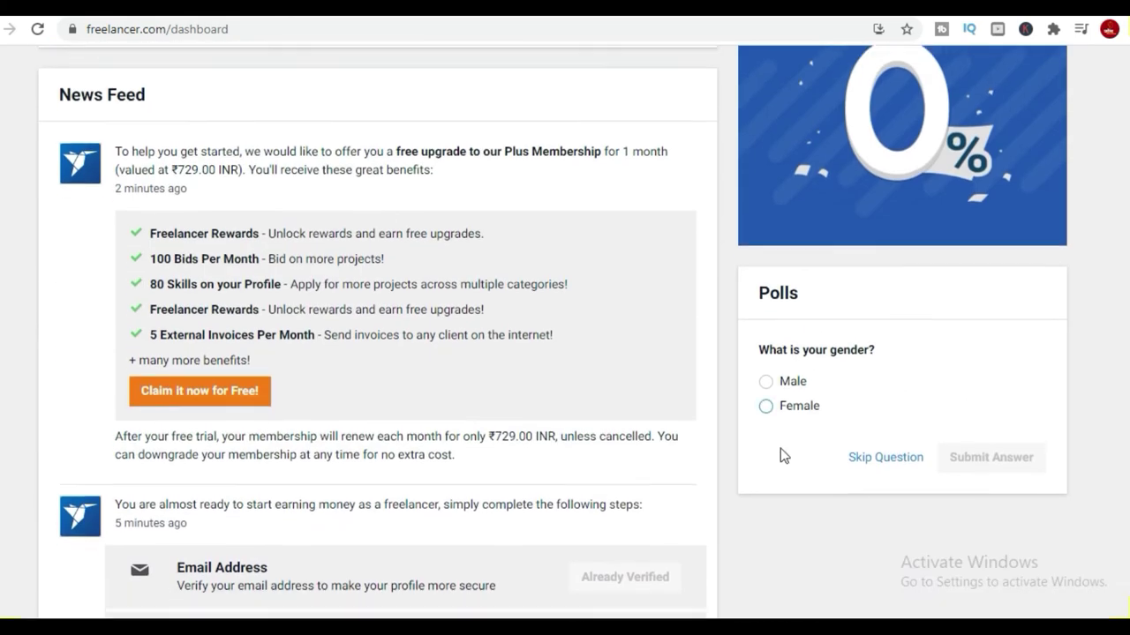
pyautogui.scroll(2, 792, 305)
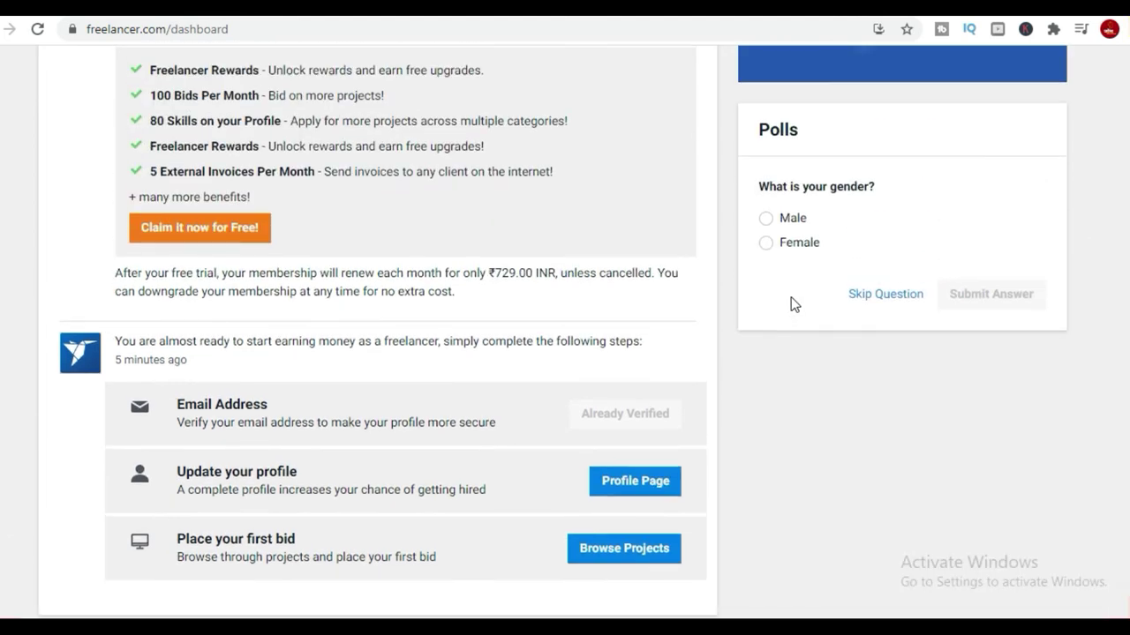
pyautogui.click(777, 245)
pyautogui.click(1003, 298)
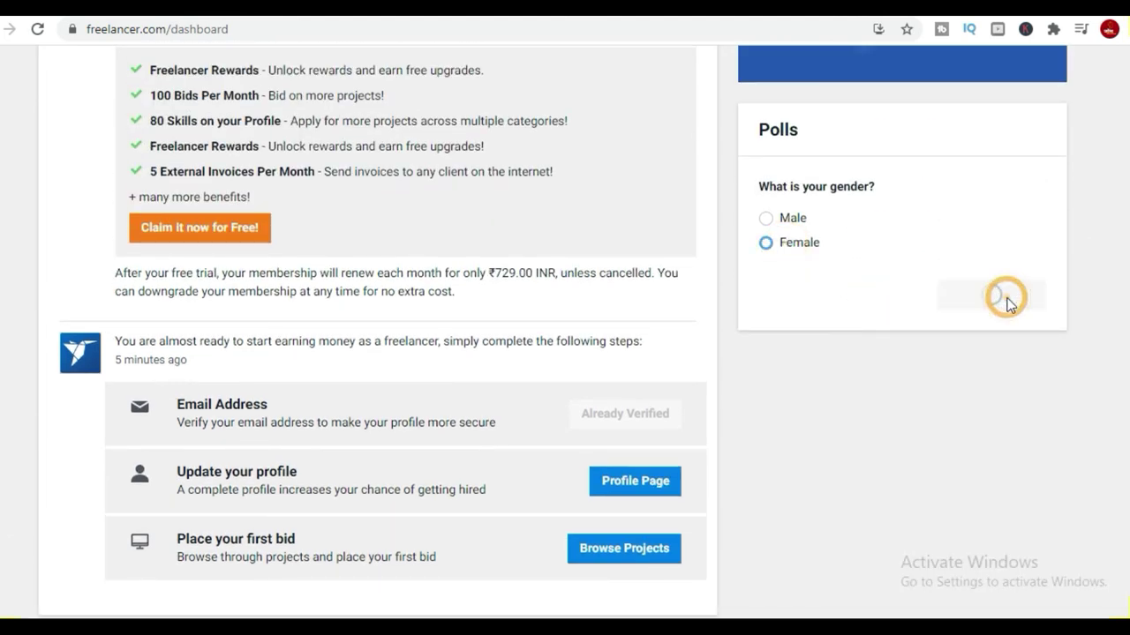
pyautogui.scroll(8, 1010, 305)
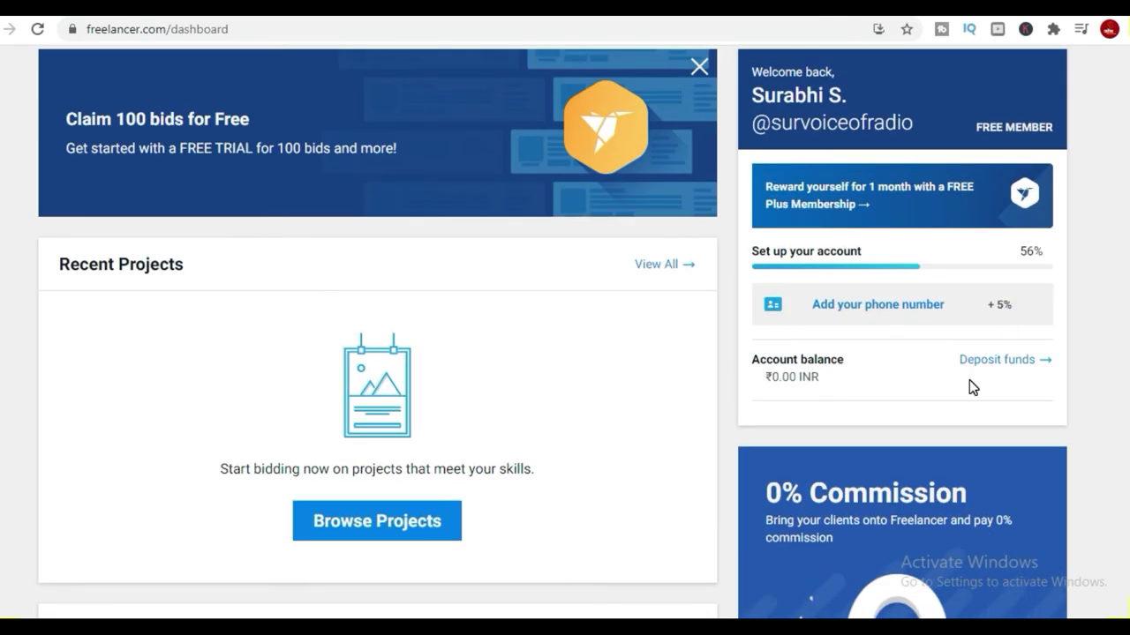
pyautogui.scroll(2, 969, 379)
pyautogui.click(928, 146)
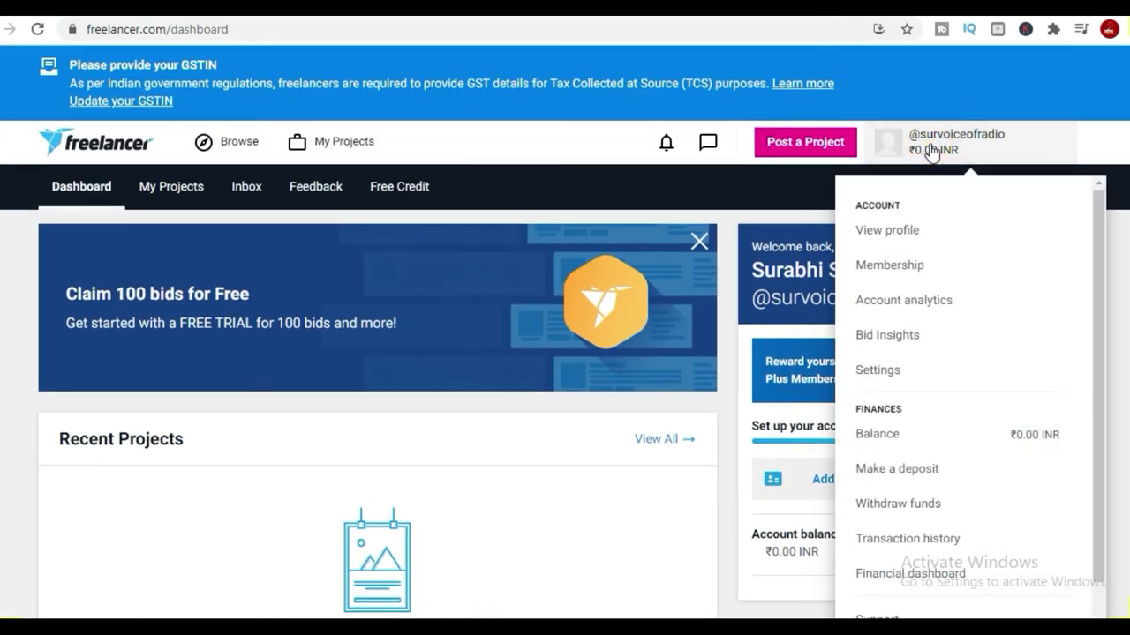
pyautogui.click(238, 139)
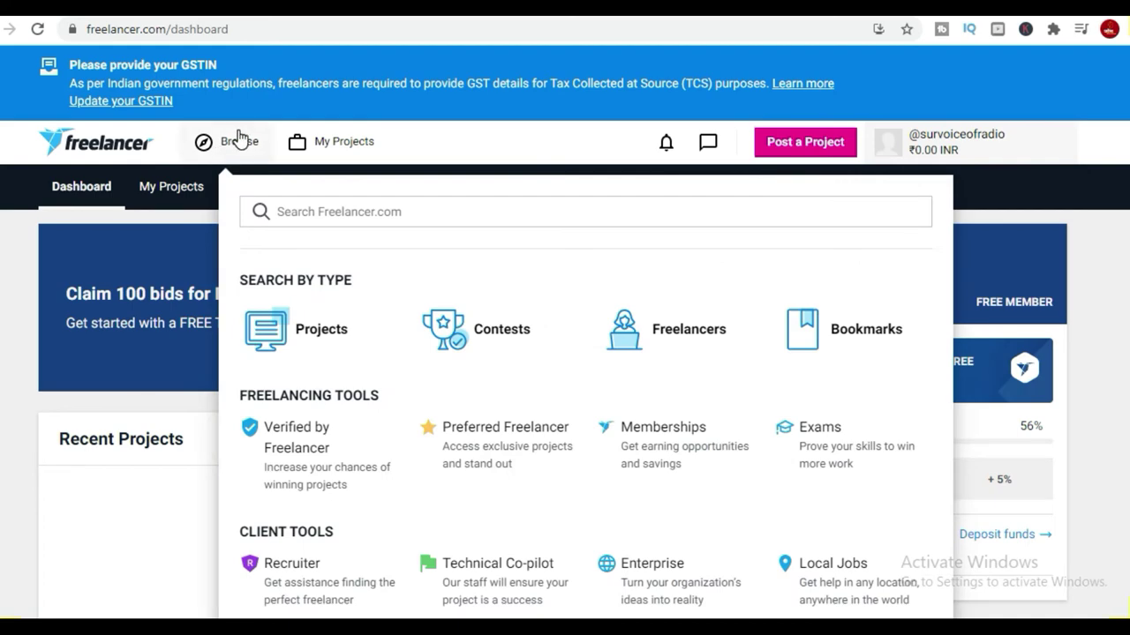
pyautogui.scroll(-5, 1124, 336)
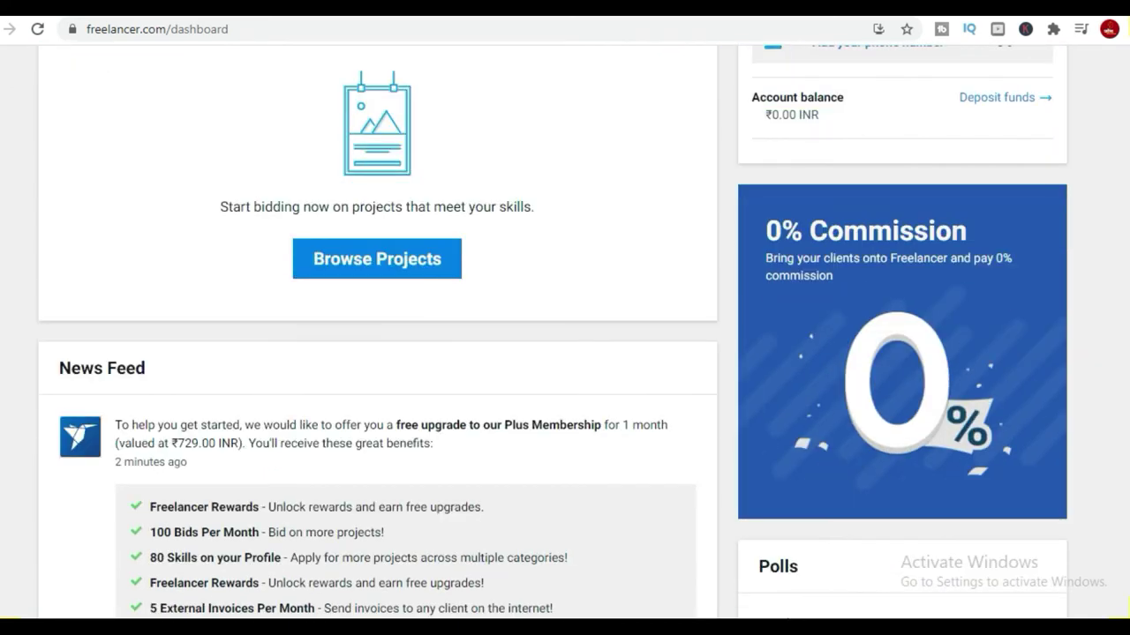
pyautogui.scroll(-10, 199, 252)
pyautogui.scroll(6, 162, 181)
pyautogui.scroll(10, 163, 180)
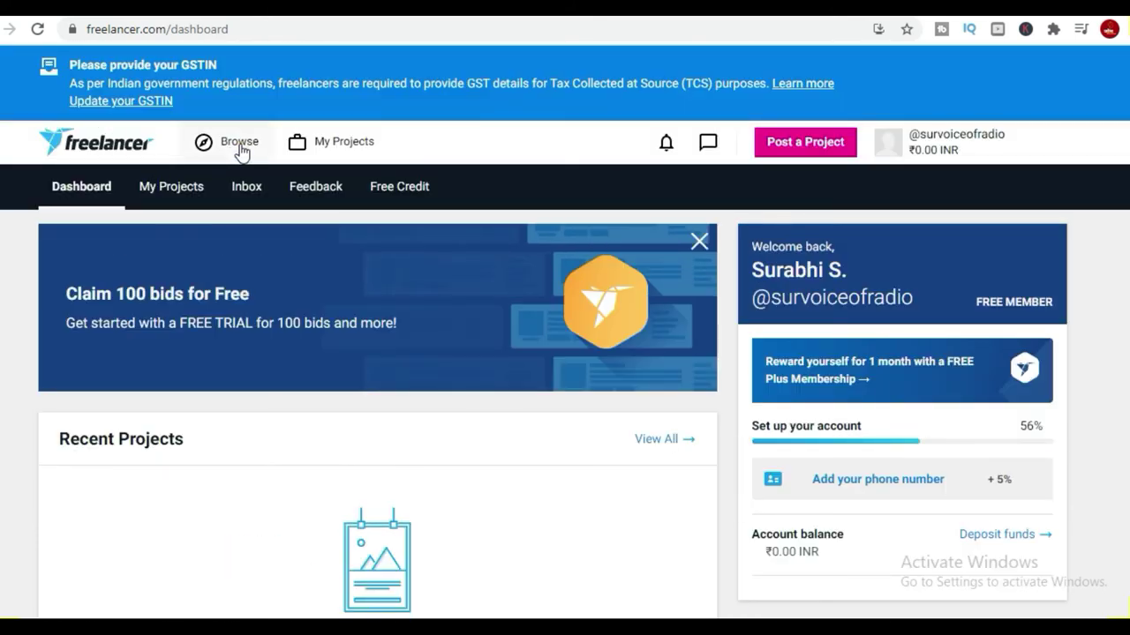
# Search projects for 'youtube writing' instead of 'youtube audio' and browse the results.
pyautogui.moveTo(241, 150)
pyautogui.click(340, 212)
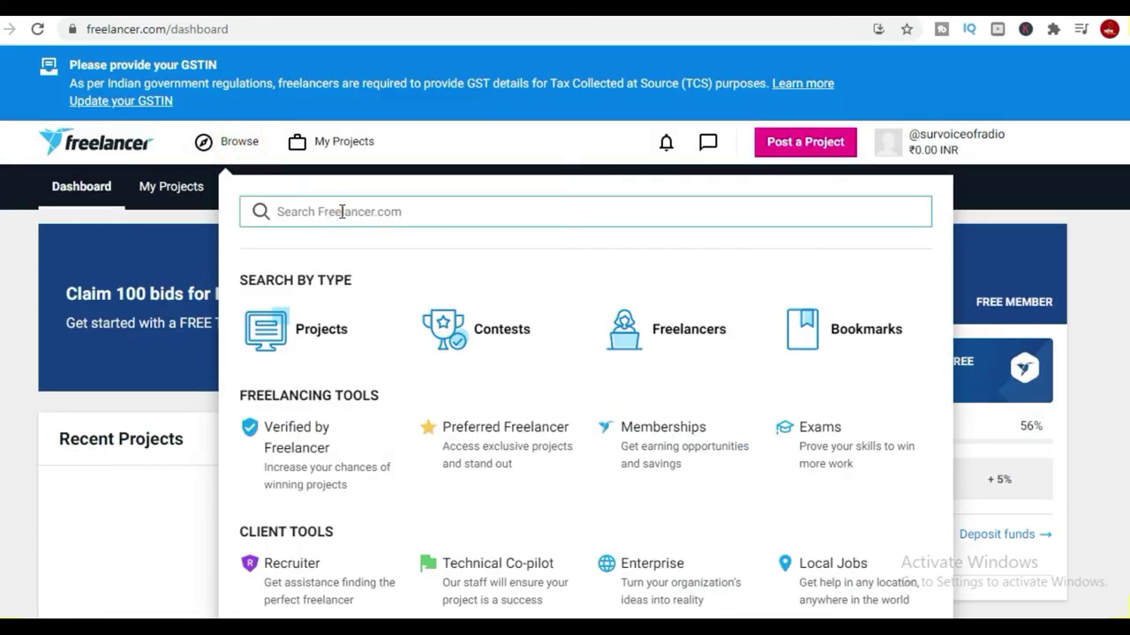
pyautogui.write('youtube')
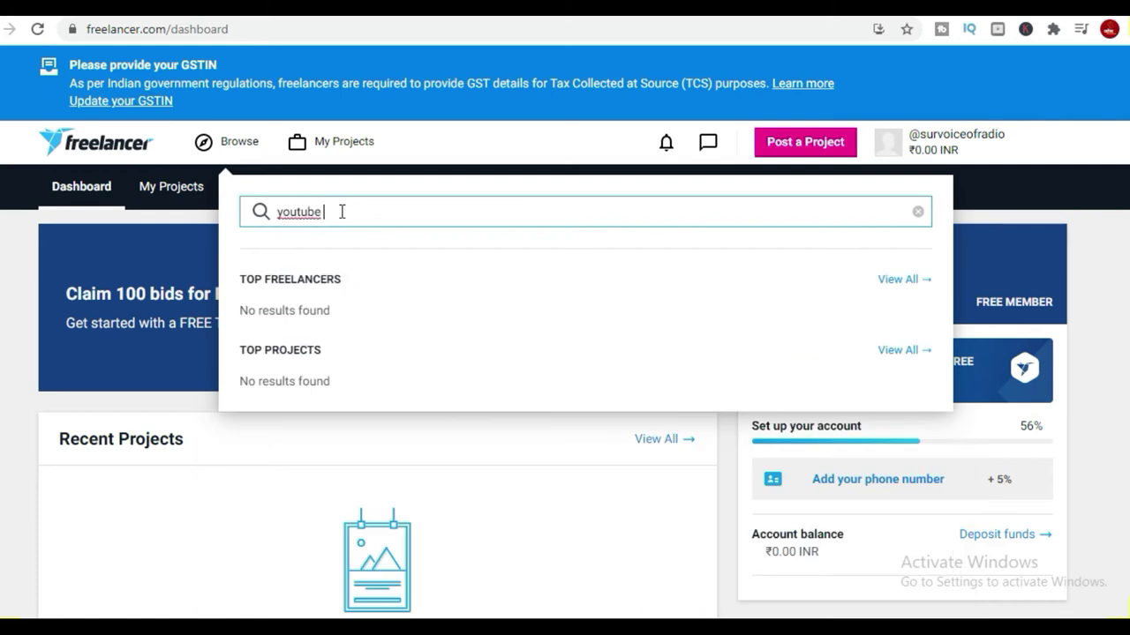
pyautogui.write(' audio')
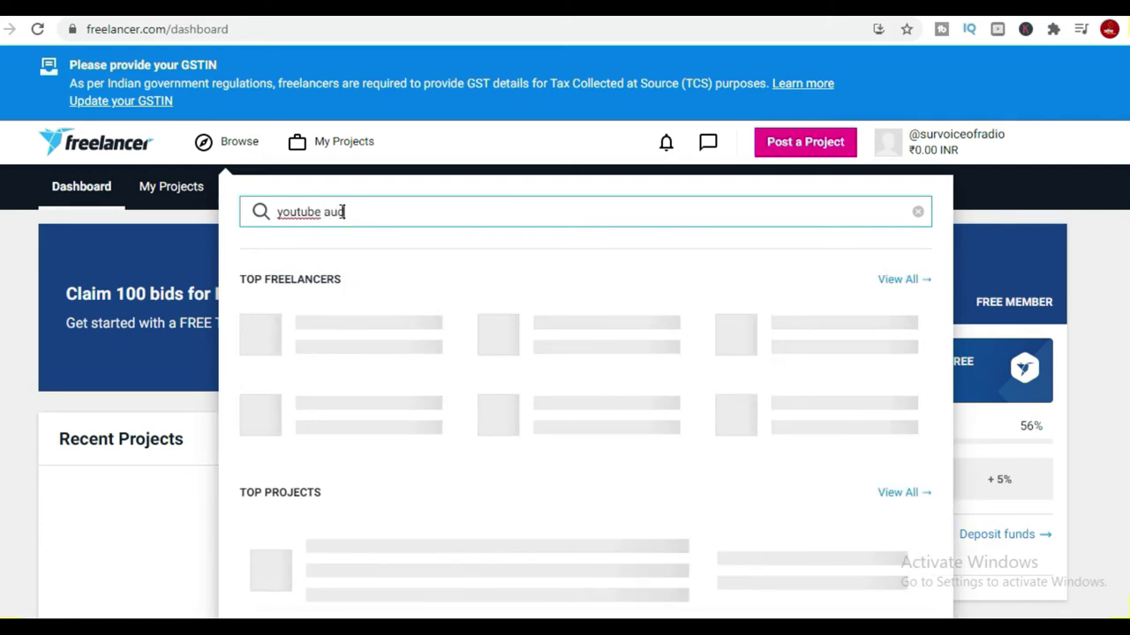
pyautogui.scroll(-2, 386, 222)
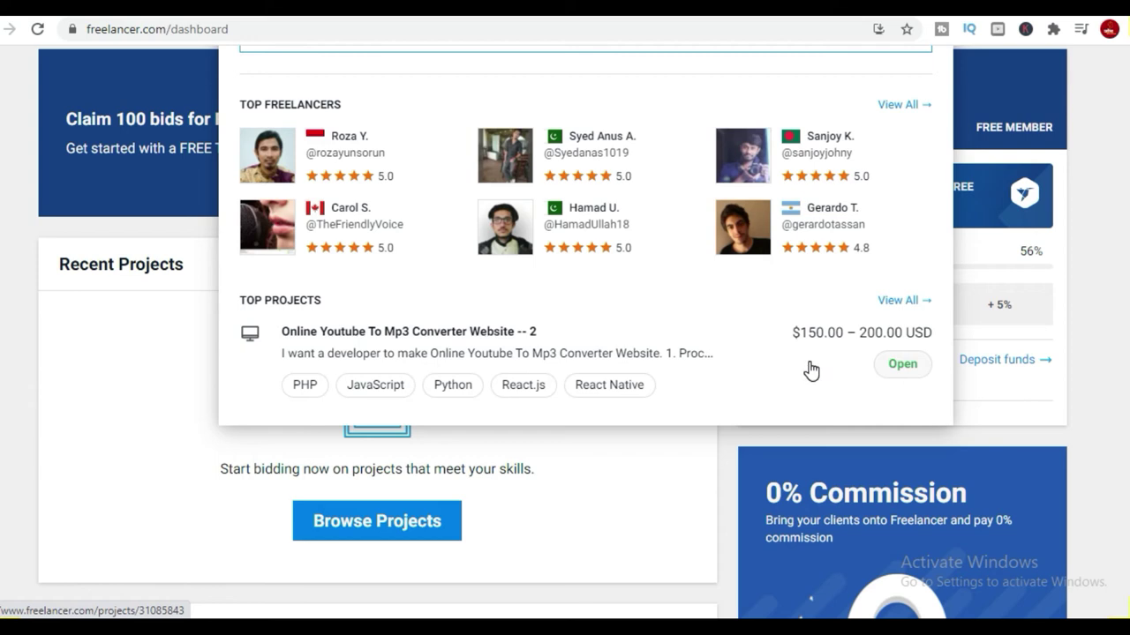
pyautogui.scroll(2, 580, 231)
pyautogui.click(473, 217)
pyautogui.press('BackSpace')
pyautogui.press('BackSpace')
pyautogui.press('BackSpace')
pyautogui.press('BackSpace')
pyautogui.press('BackSpace')
pyautogui.press('BackSpace')
pyautogui.write('w')
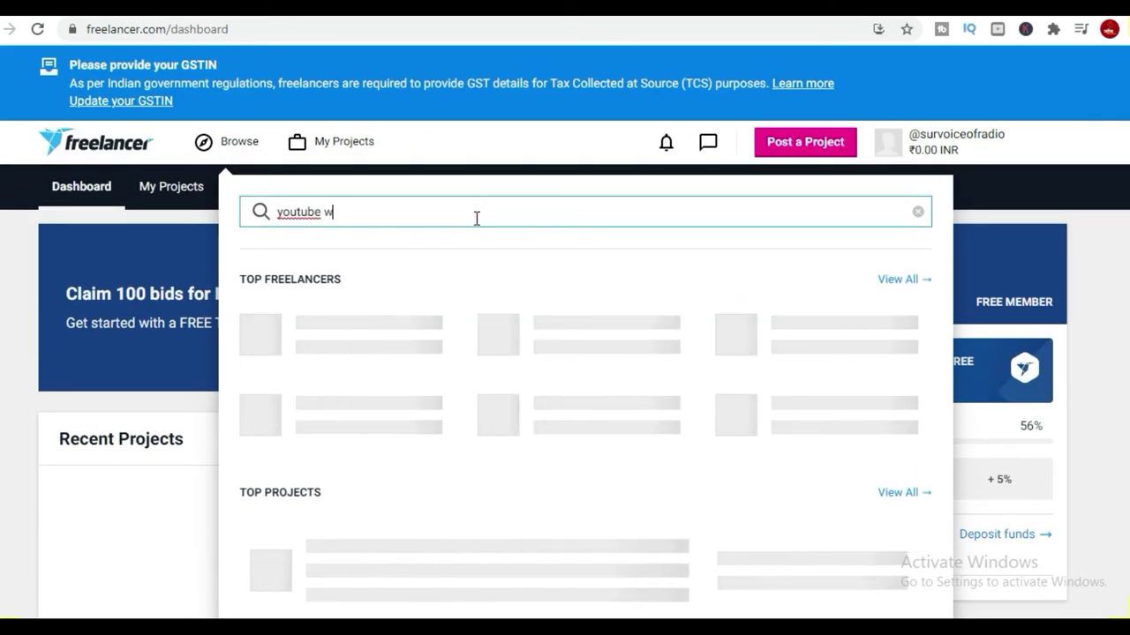
pyautogui.write('riting')
pyautogui.scroll(-1, 557, 362)
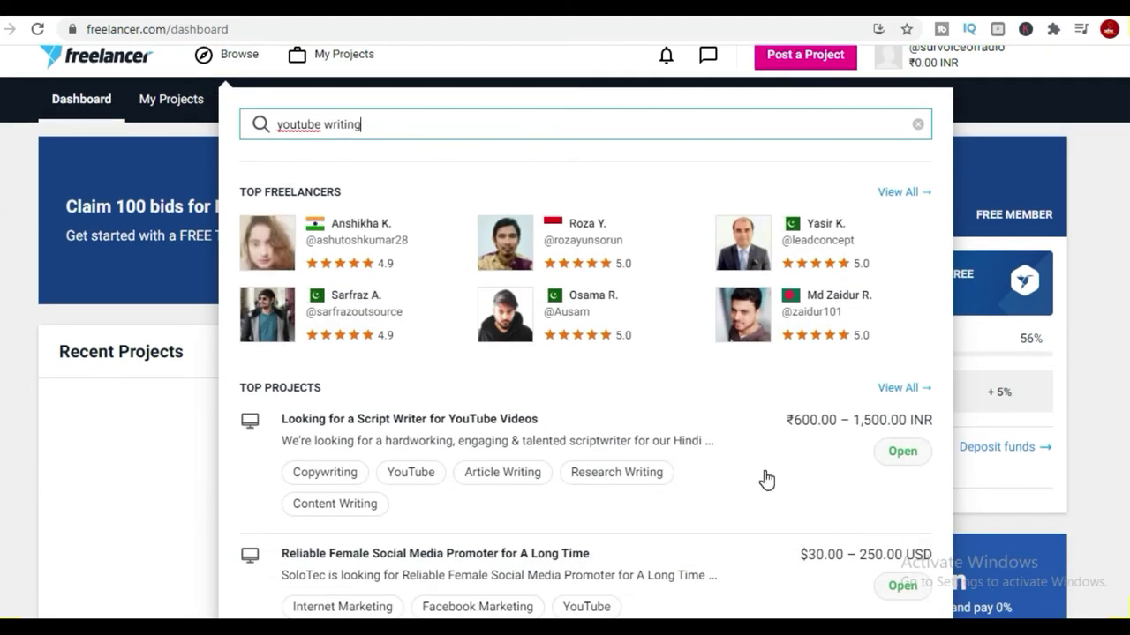
pyautogui.scroll(-2, 766, 479)
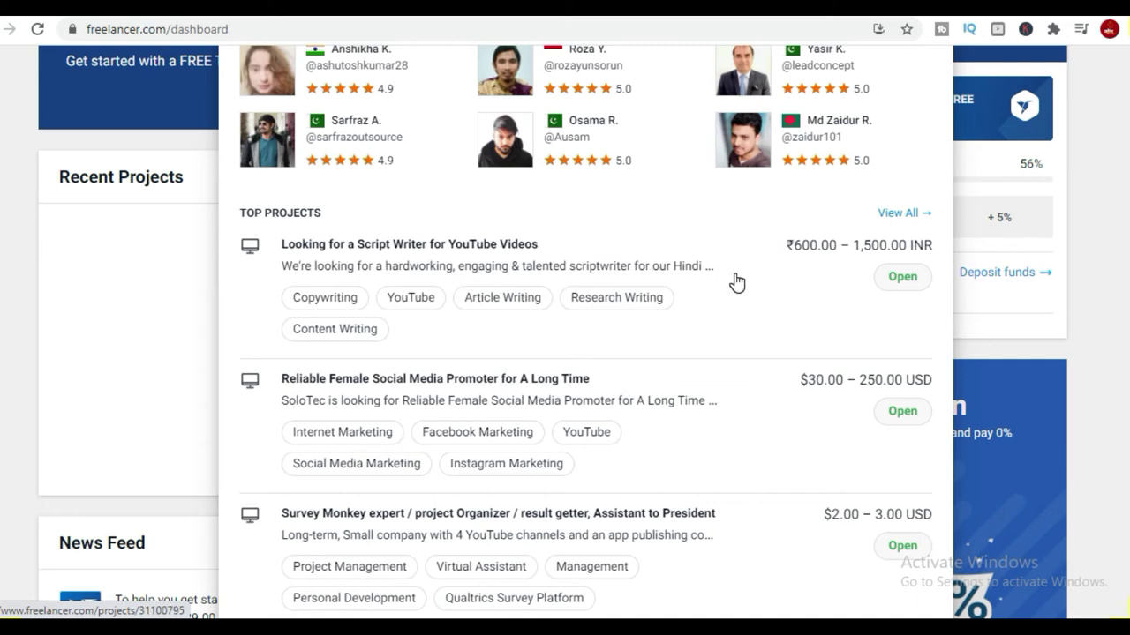
# Open the 'Looking for a Script Writer for YouTube Videos' project in a new tab.
pyautogui.rightClick(575, 251)
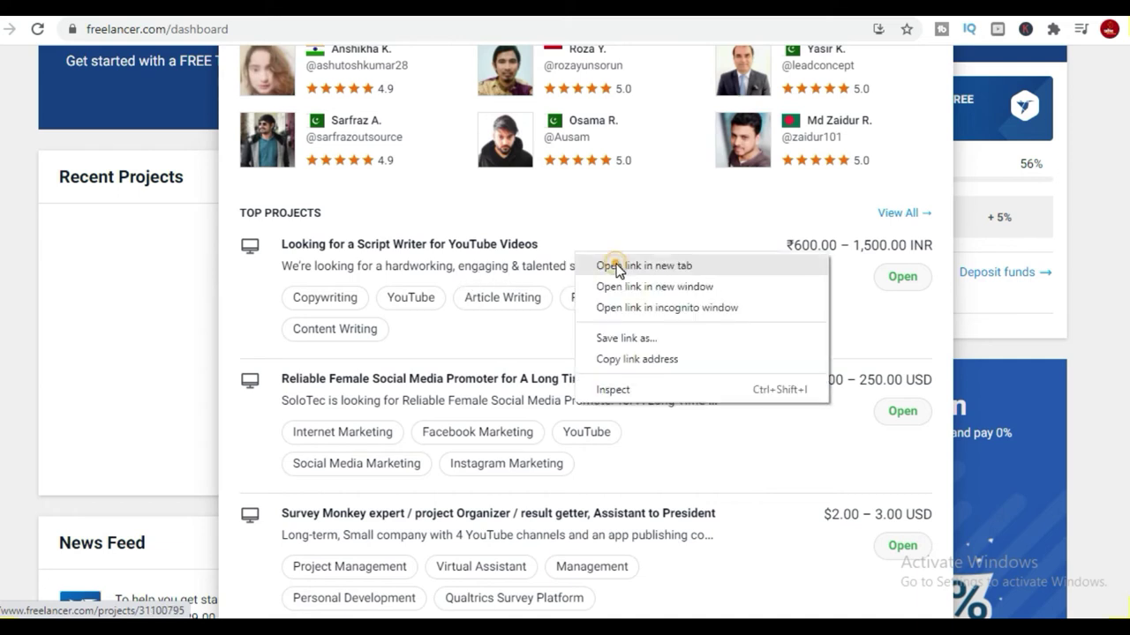
pyautogui.click(615, 265)
pyautogui.scroll(-2, 632, 360)
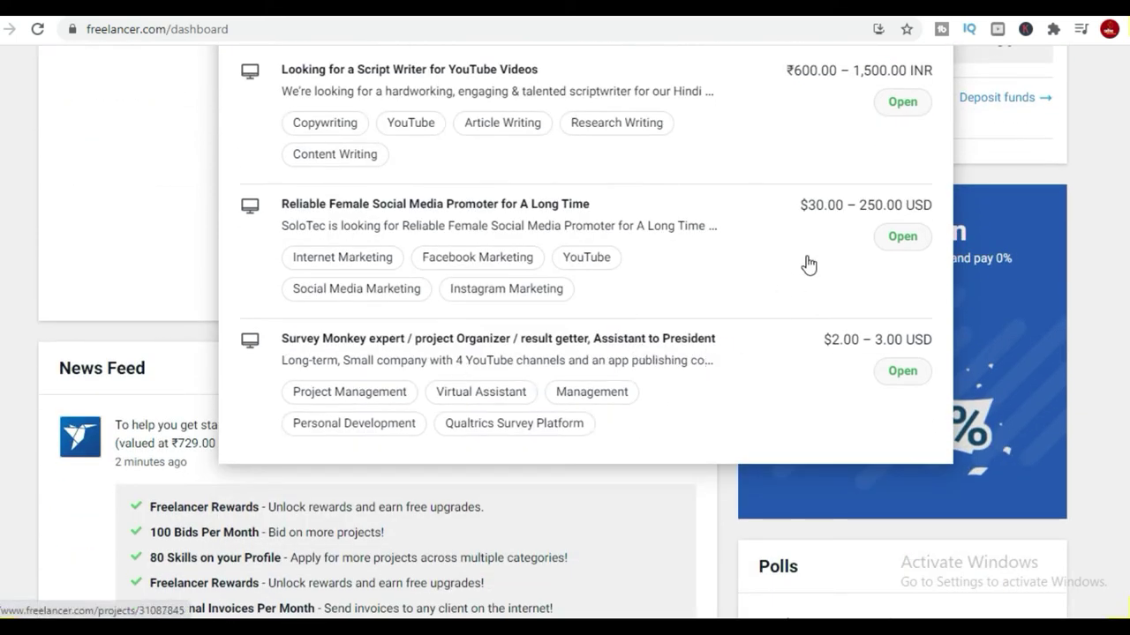
pyautogui.rightClick(682, 233)
# Switch to the Script Writer project tab and highlight its '6 bids left out of 6' note.
pyautogui.click(711, 240)
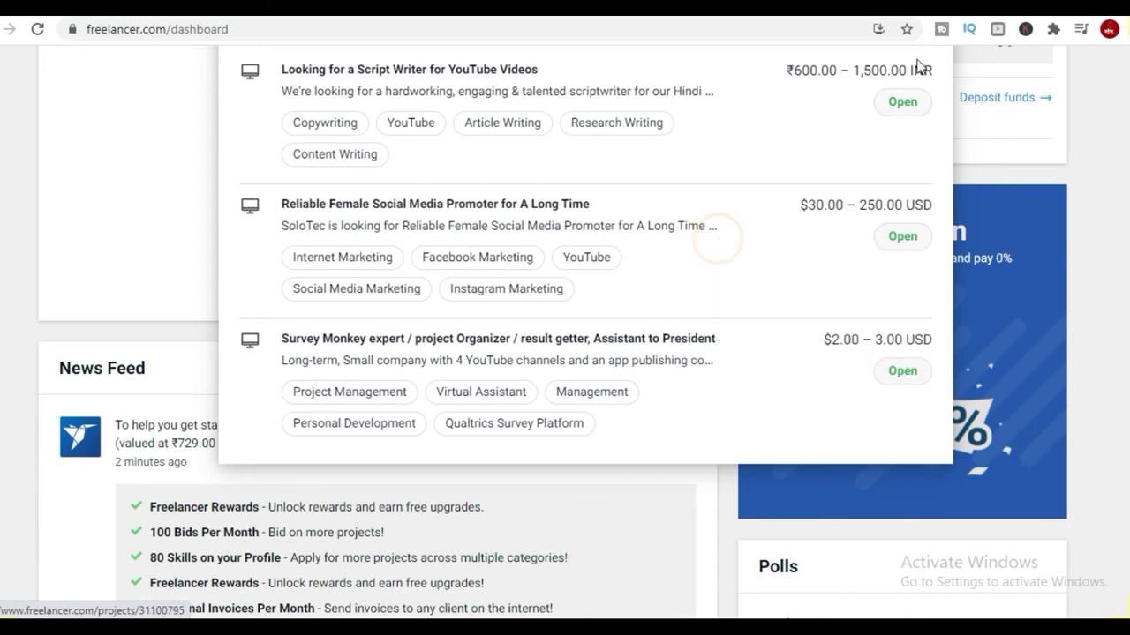
pyautogui.hotkey('ctrl', 'Tab')
pyautogui.scroll(-3, 556, 375)
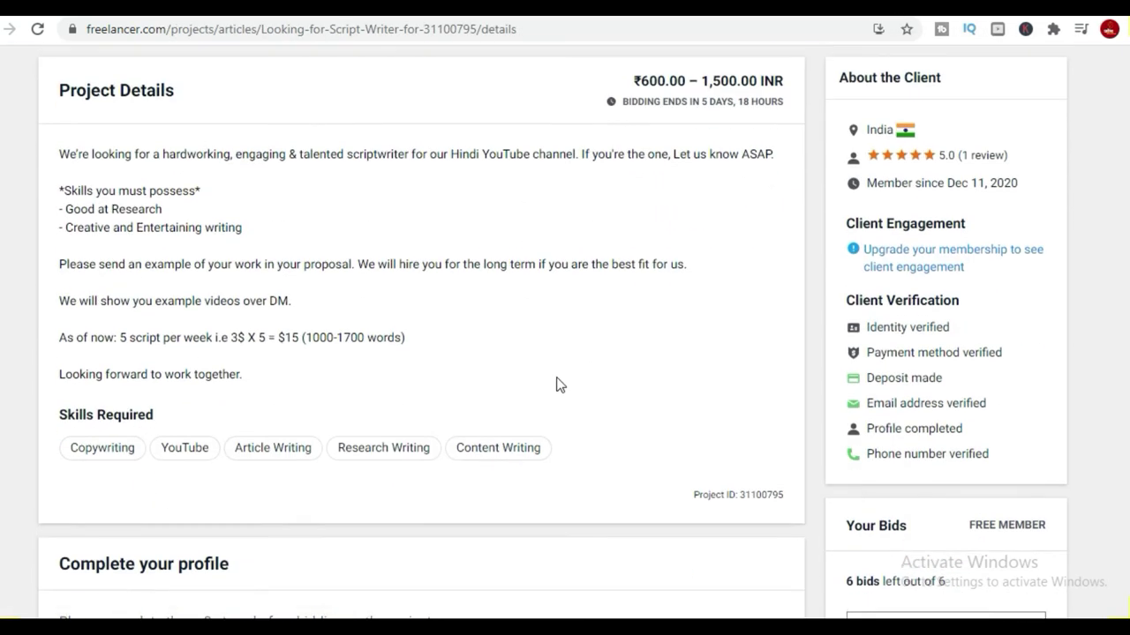
pyautogui.scroll(-2, 559, 386)
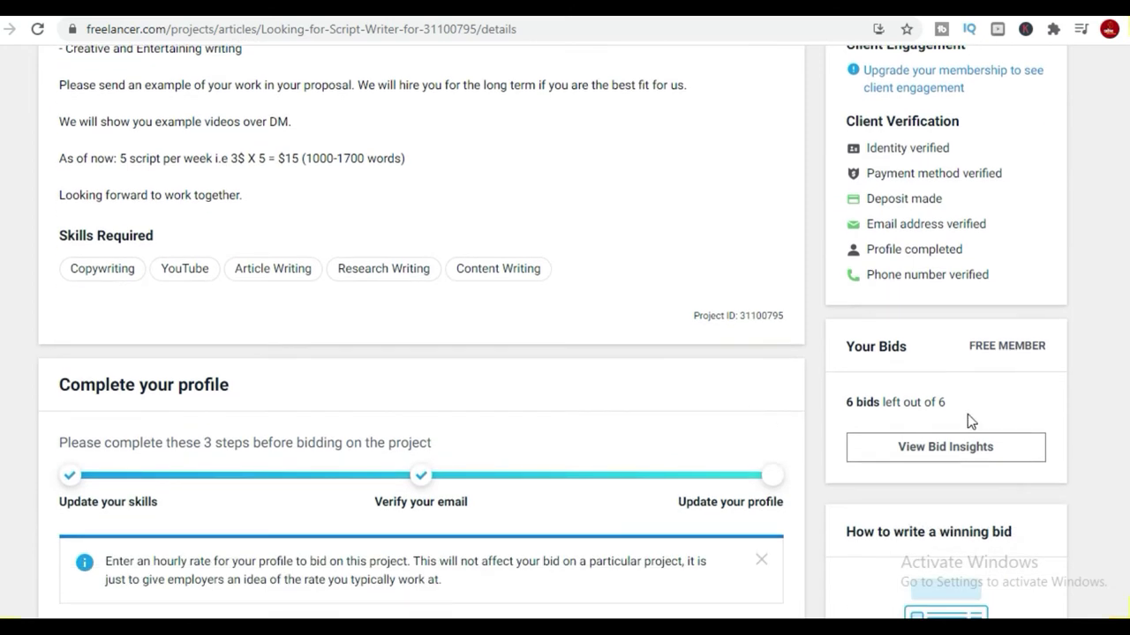
pyautogui.moveTo(969, 404); pyautogui.dragTo(837, 412)
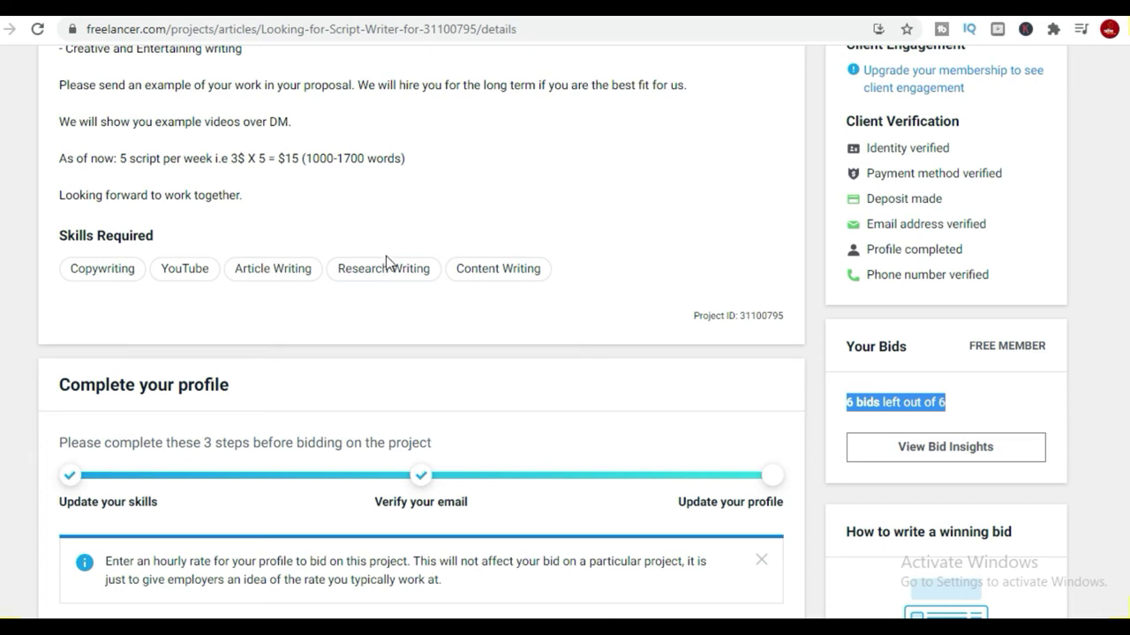
pyautogui.scroll(3, 386, 261)
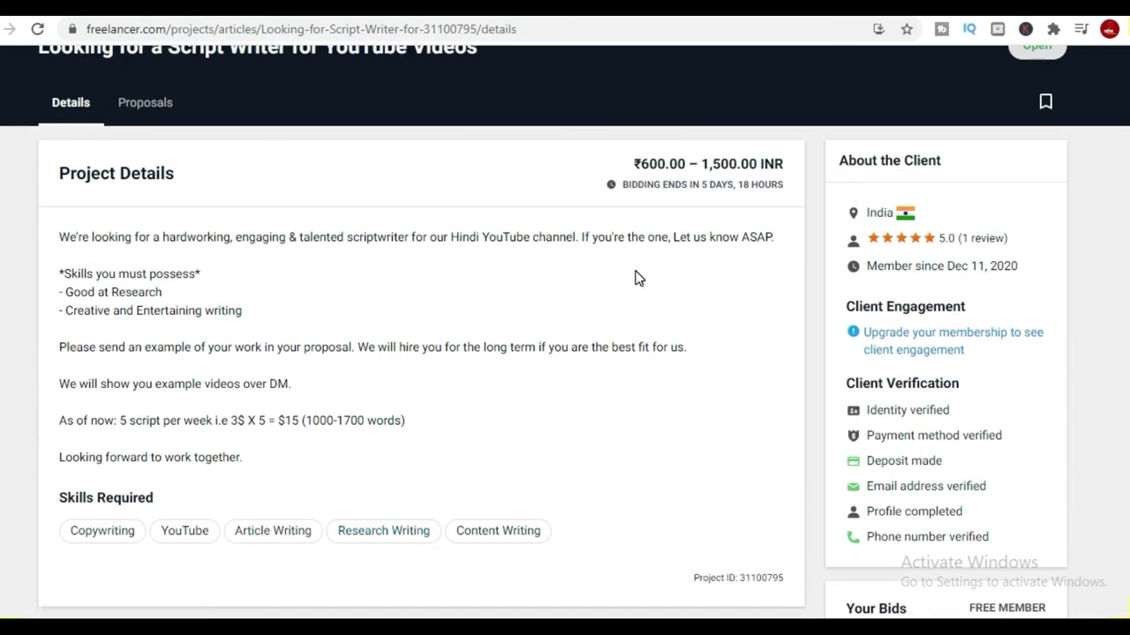
pyautogui.scroll(-2, 729, 307)
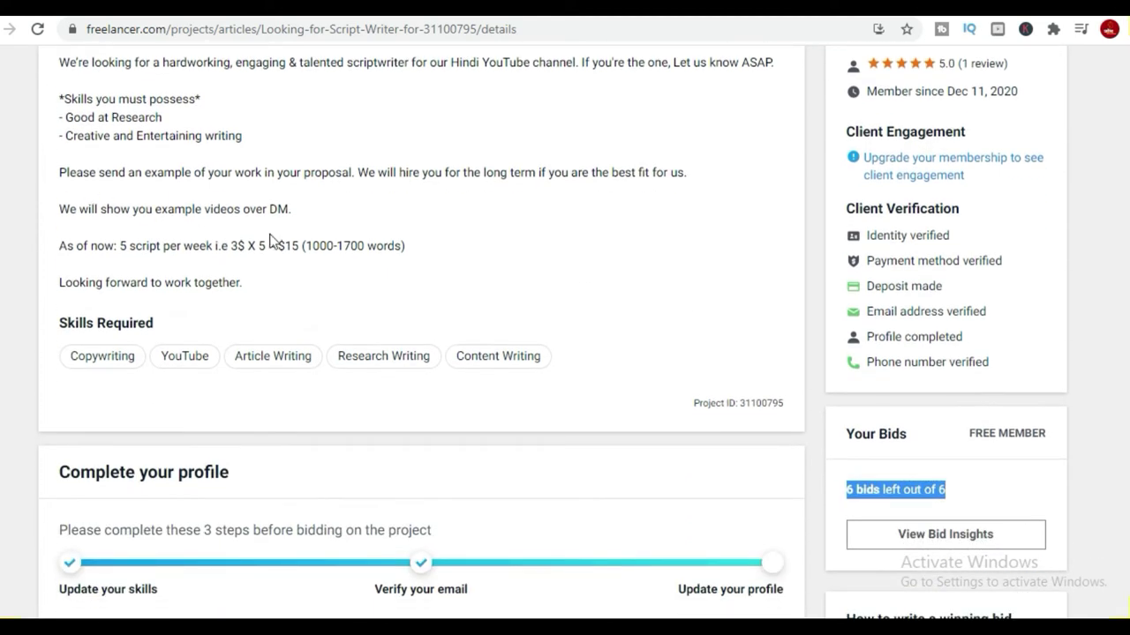
pyautogui.scroll(-5, 423, 338)
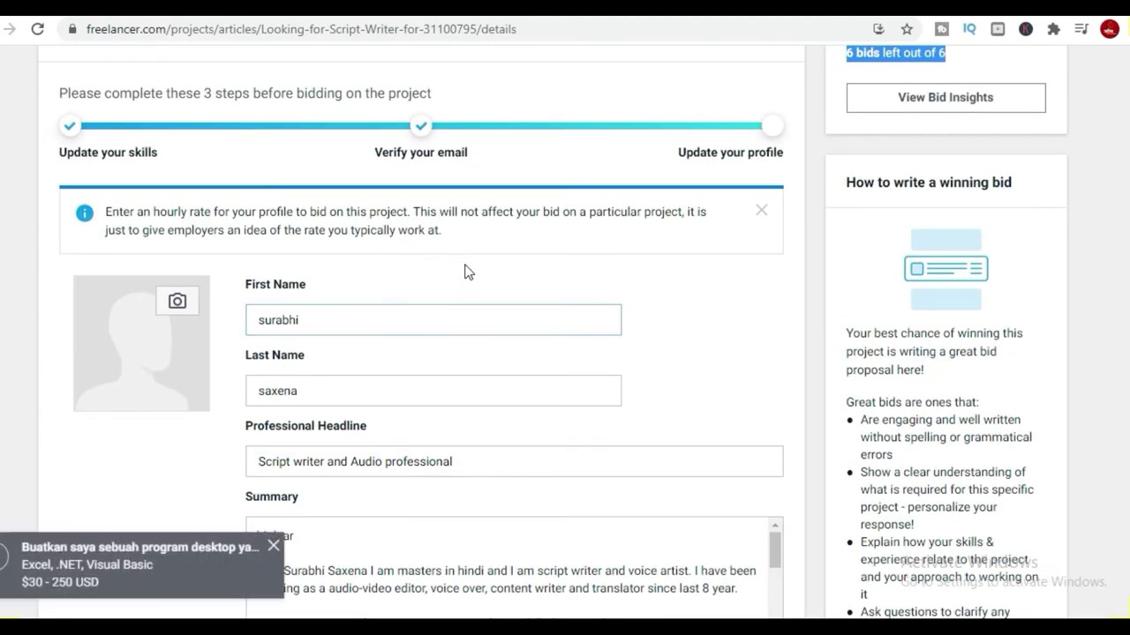
# Try saving the profile form, select the missing Hourly Rate field, and open a new browser tab.
pyautogui.scroll(-3, 408, 313)
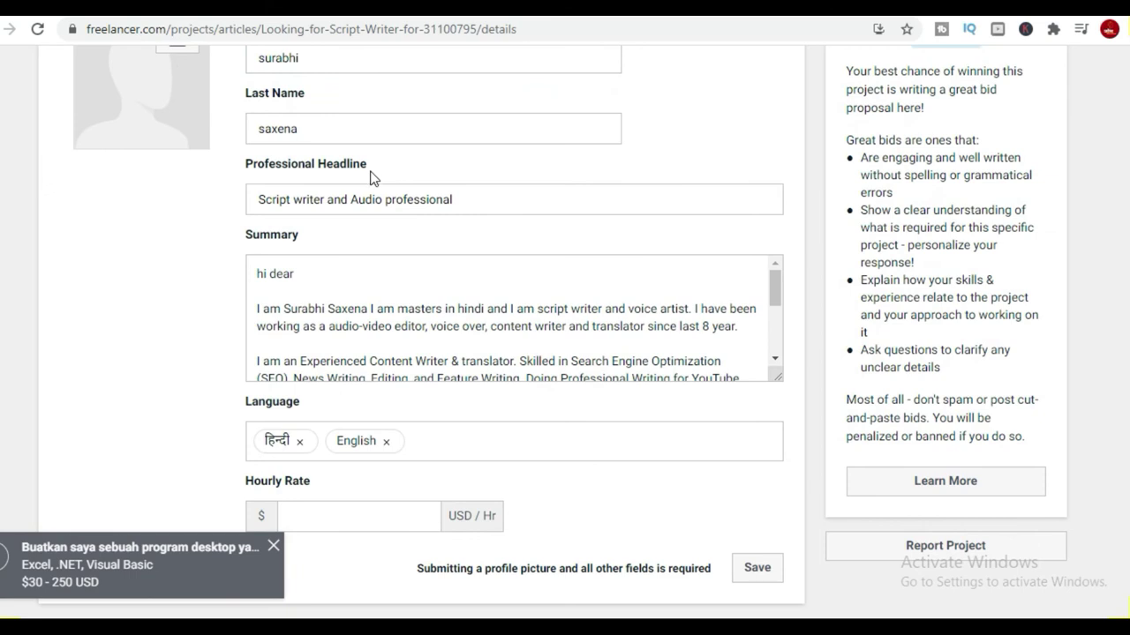
pyautogui.scroll(-2, 468, 353)
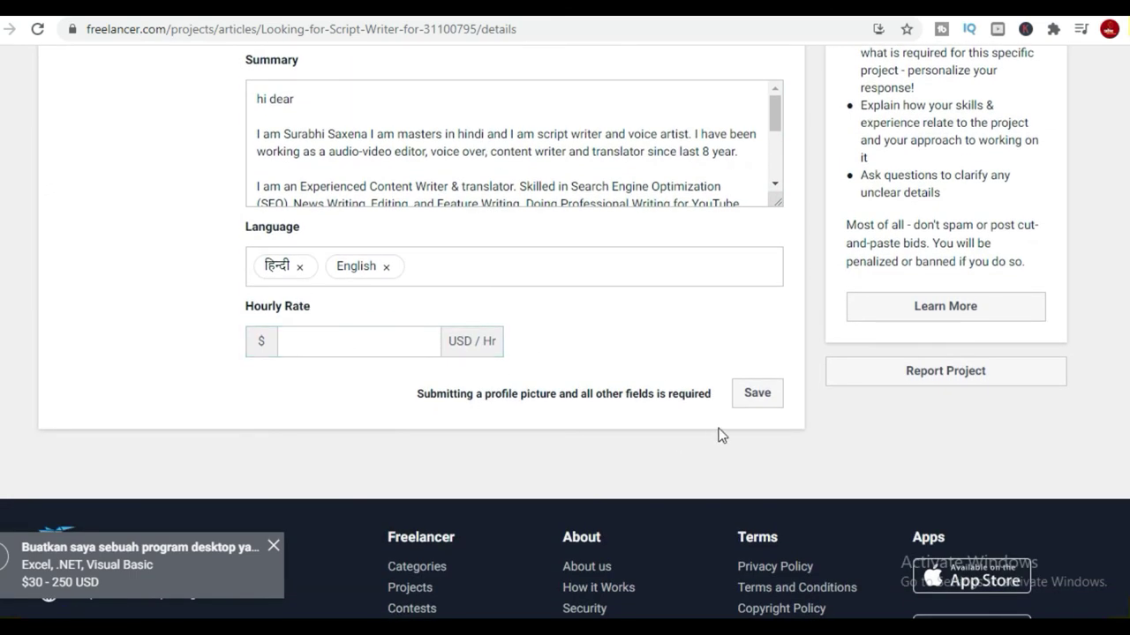
pyautogui.click(755, 394)
pyautogui.scroll(-8, 449, 480)
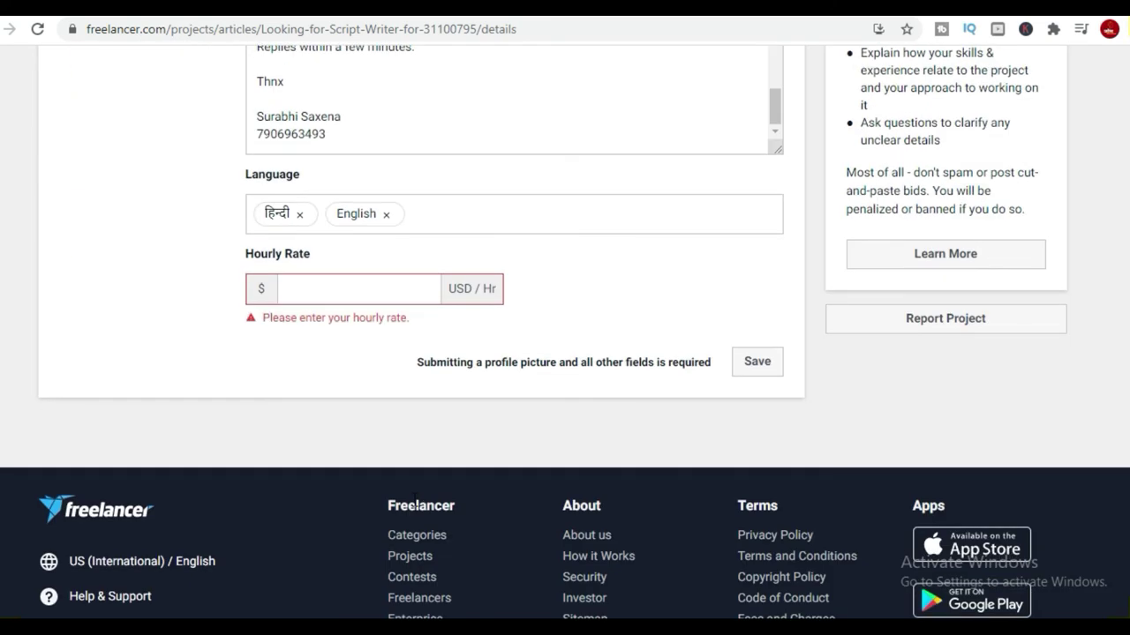
pyautogui.click(311, 291)
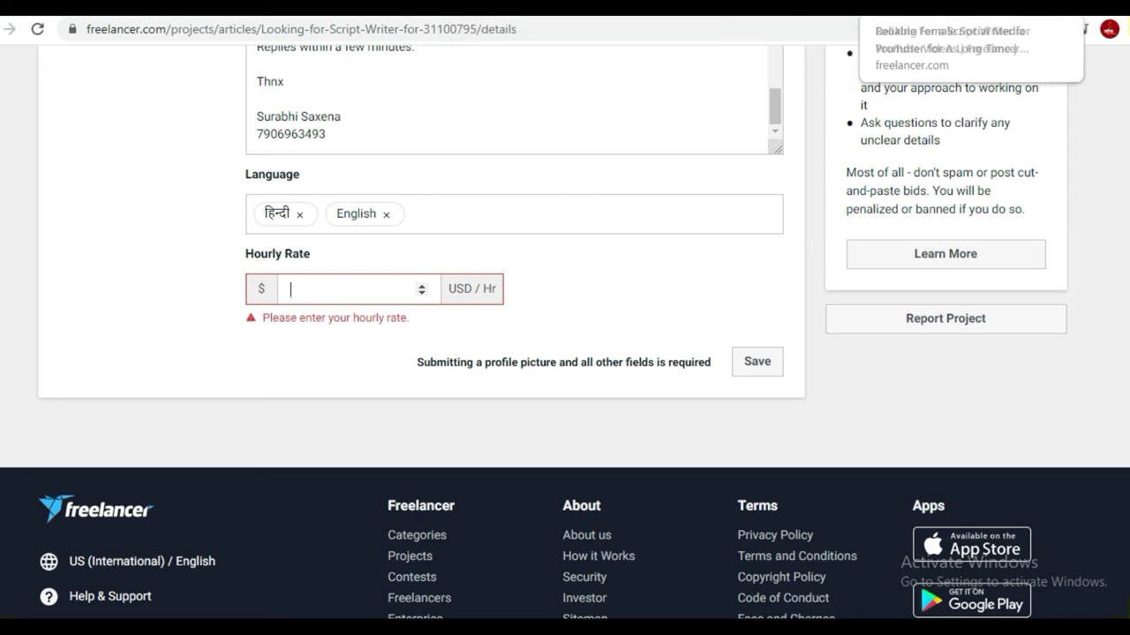
pyautogui.hotkey('ctrl', 't')
pyautogui.click(847, 29)
# Search Google for 'dollor to inr'.
pyautogui.write('d')
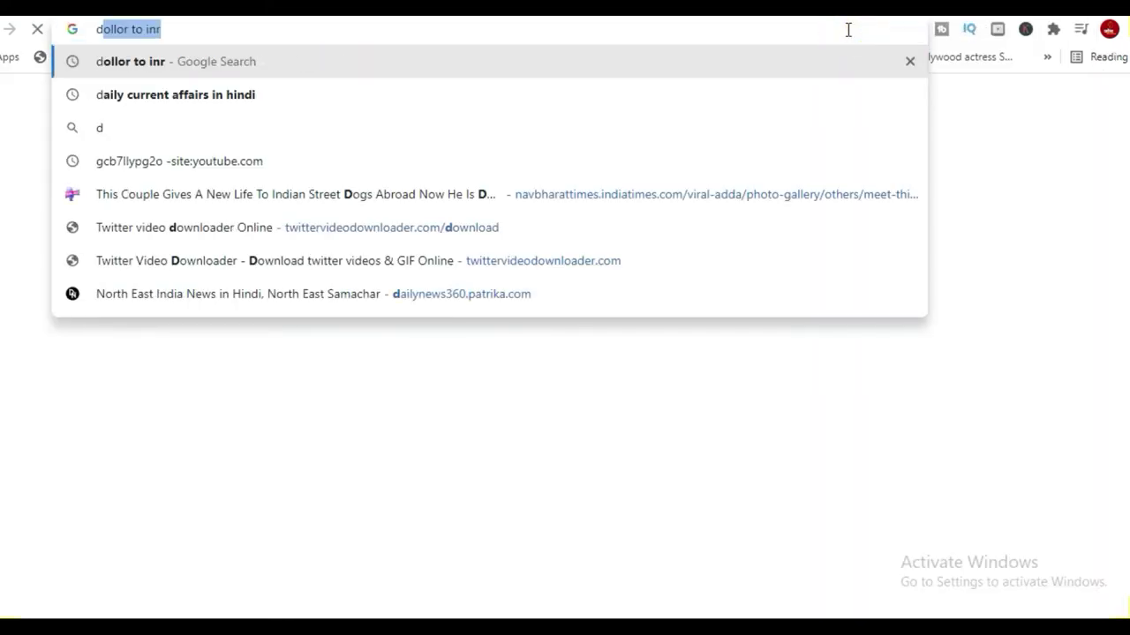
pyautogui.write('ll')
pyautogui.press('BackSpace')
pyautogui.press('BackSpace')
pyautogui.press('BackSpace')
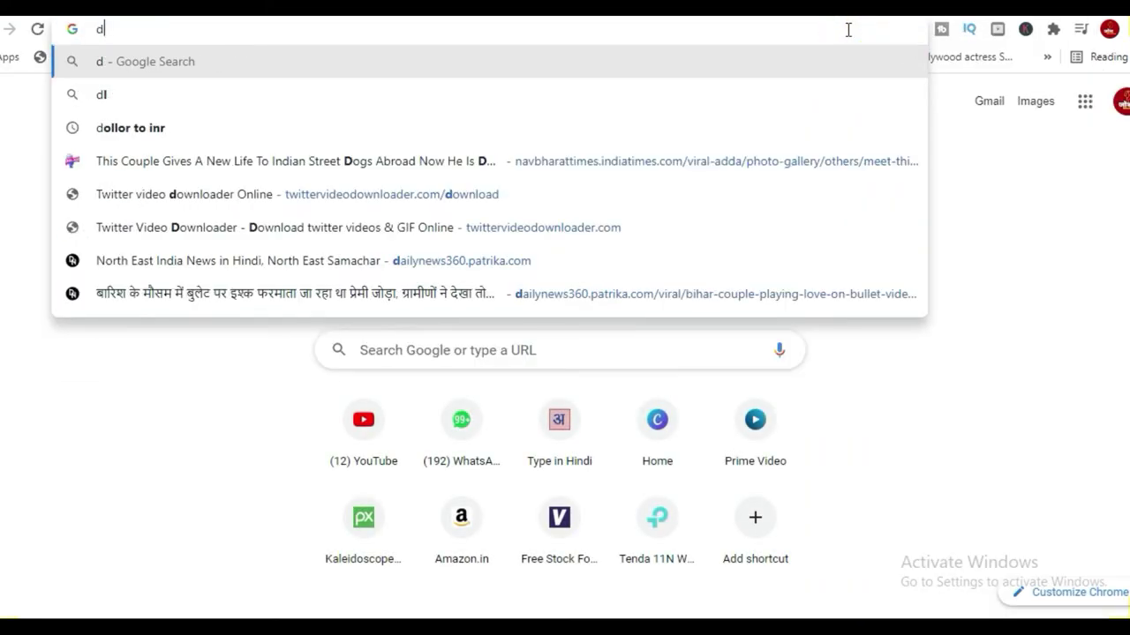
pyautogui.write('dollor to inr')
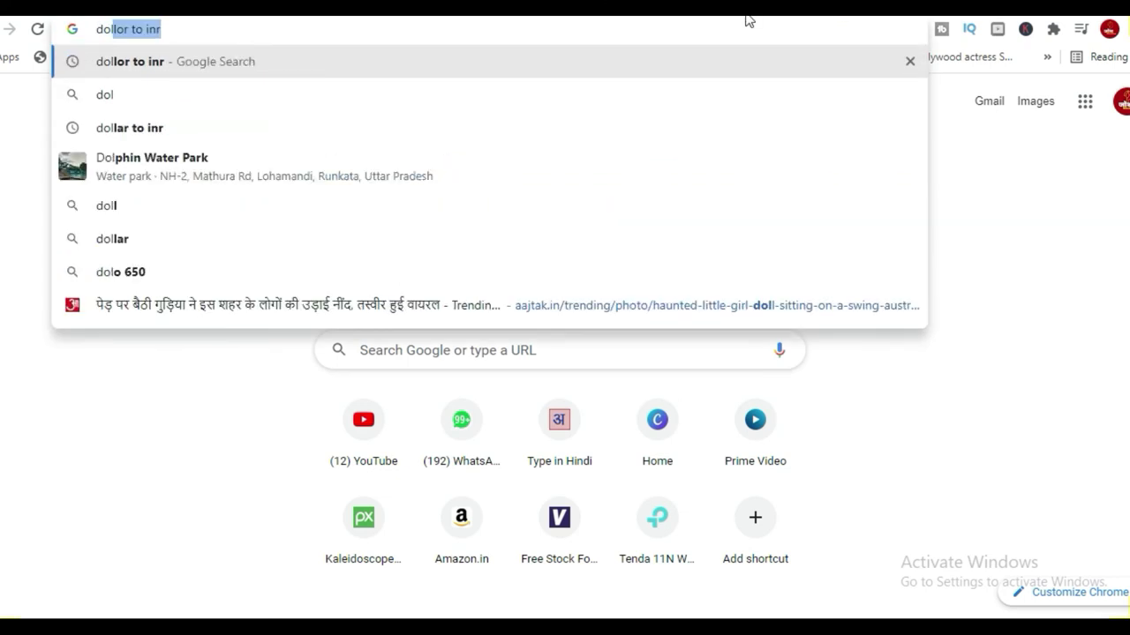
pyautogui.click(256, 69)
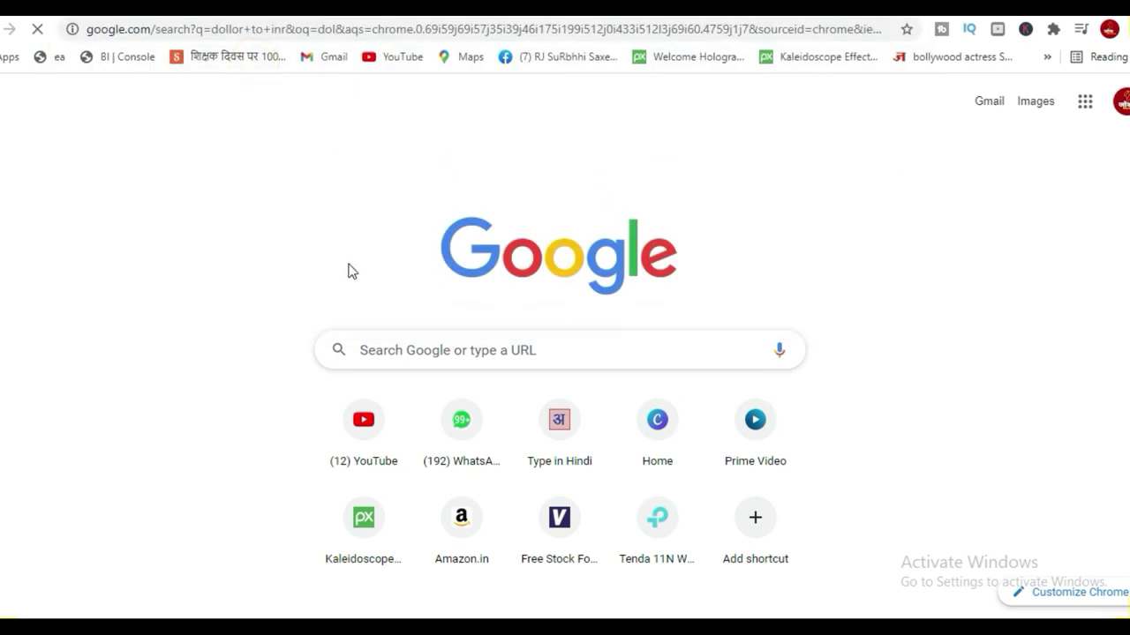
pyautogui.scroll(-1, 209, 351)
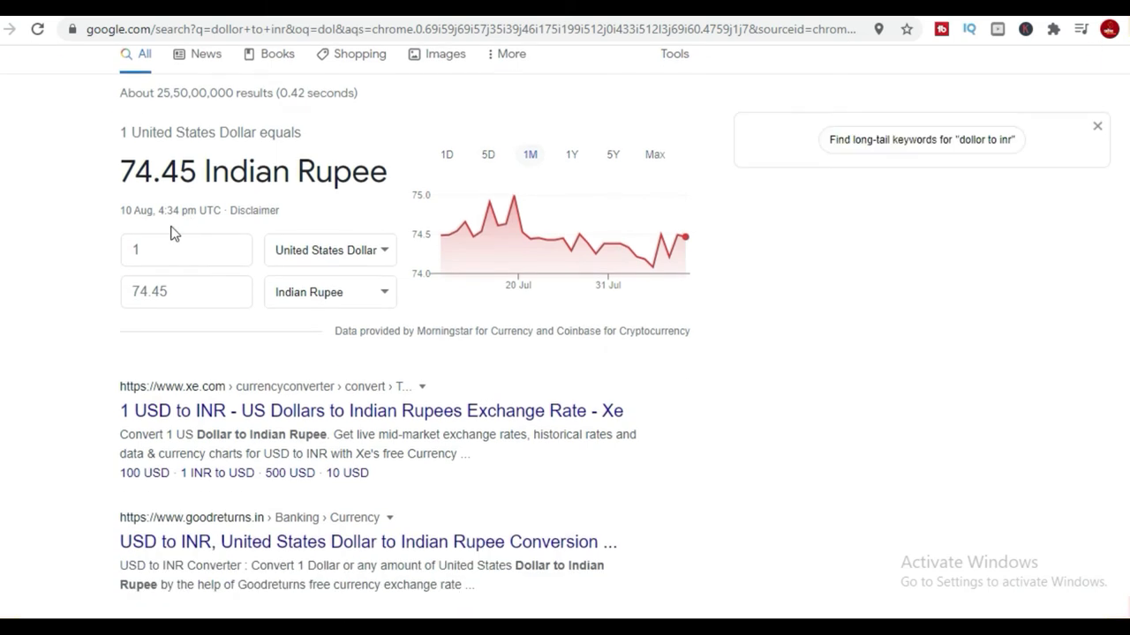
# Convert 50, 25, 30 and 35 USD to INR, finding 35 USD equals 2605.69 INR.
pyautogui.moveTo(148, 250); pyautogui.dragTo(117, 247)
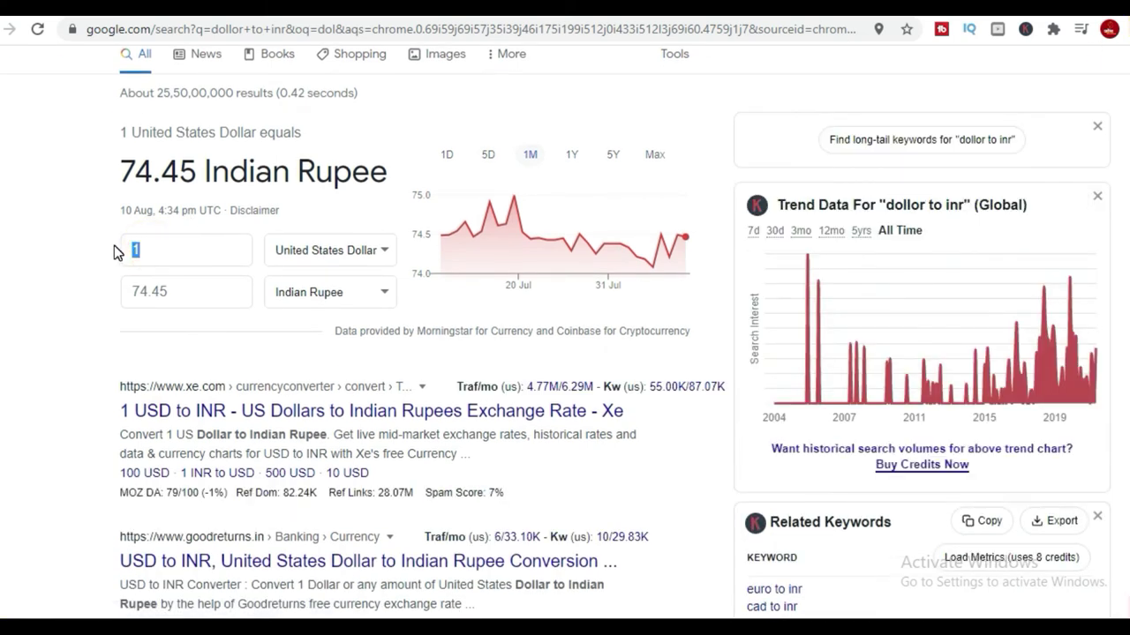
pyautogui.write('3')
pyautogui.press('BackSpace')
pyautogui.write('50')
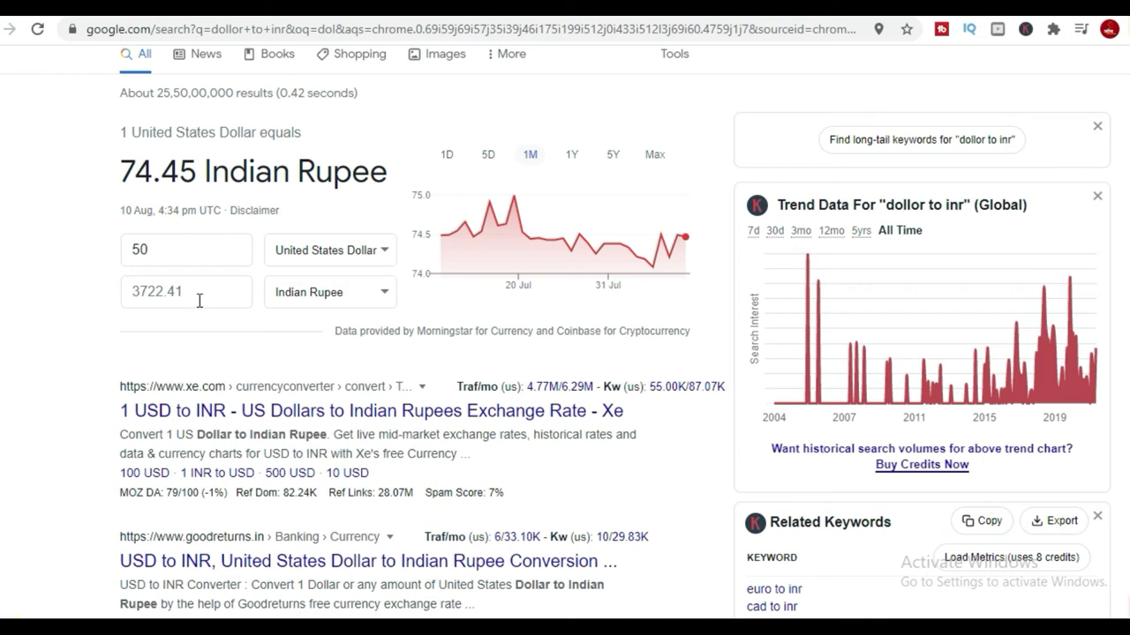
pyautogui.doubleClick(167, 258)
pyautogui.write('2')
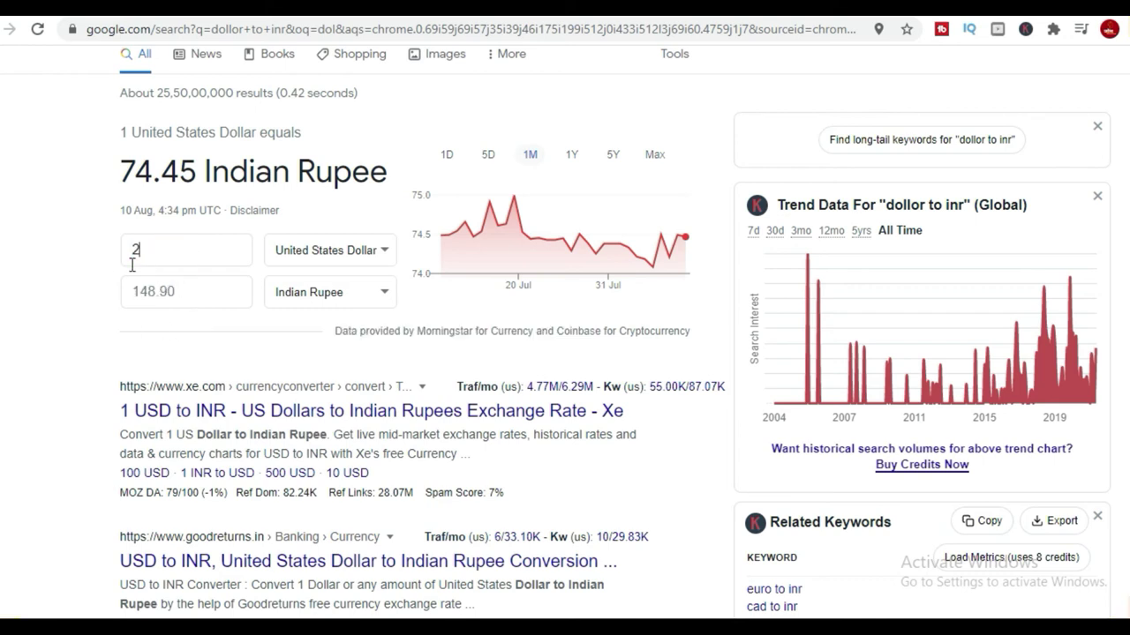
pyautogui.write('5')
pyautogui.doubleClick(166, 258)
pyautogui.write('30')
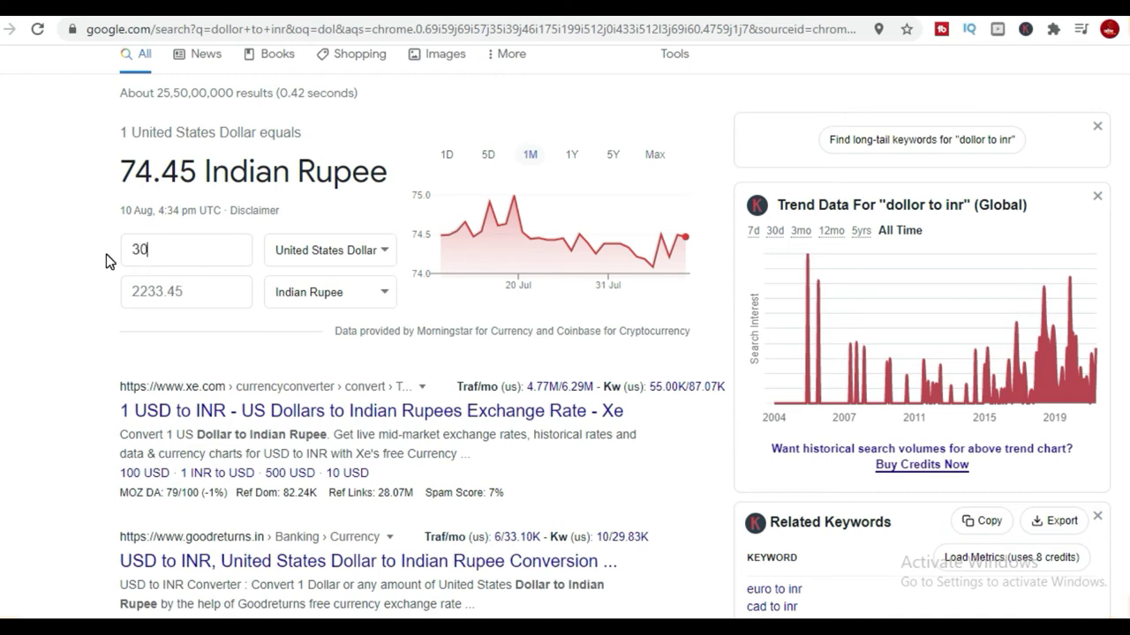
pyautogui.doubleClick(152, 253)
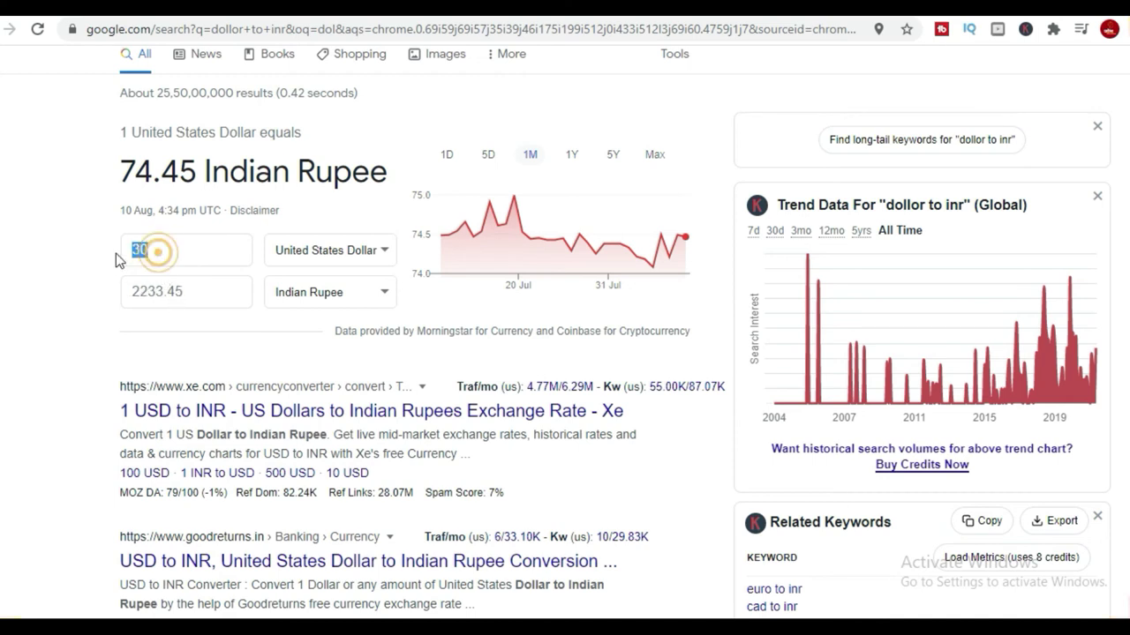
pyautogui.write('35')
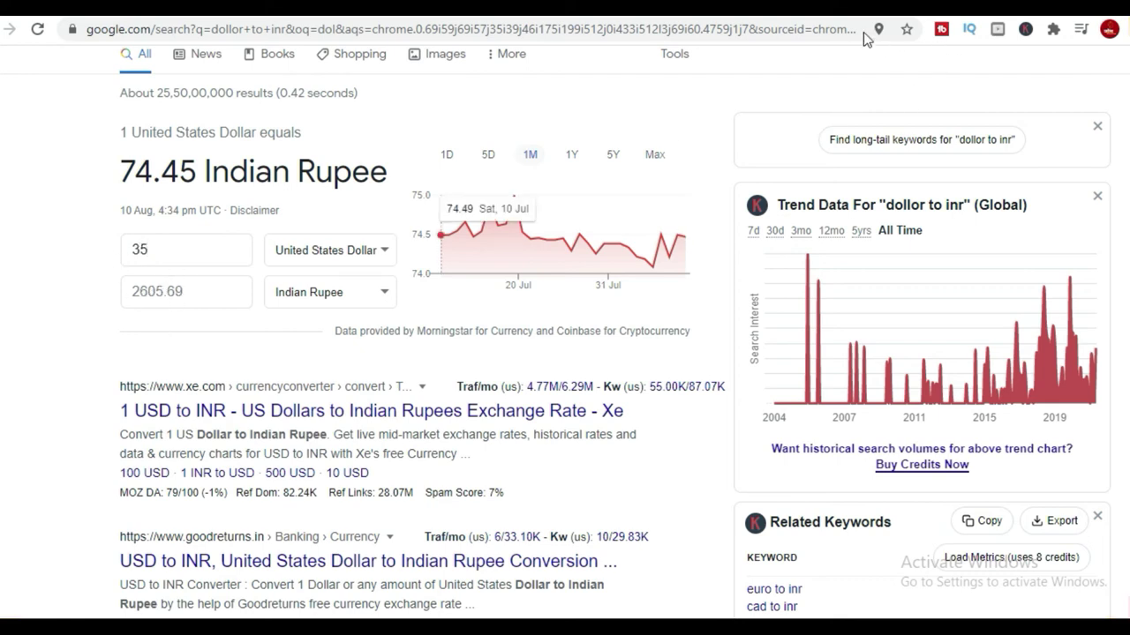
pyautogui.click(1015, 7)
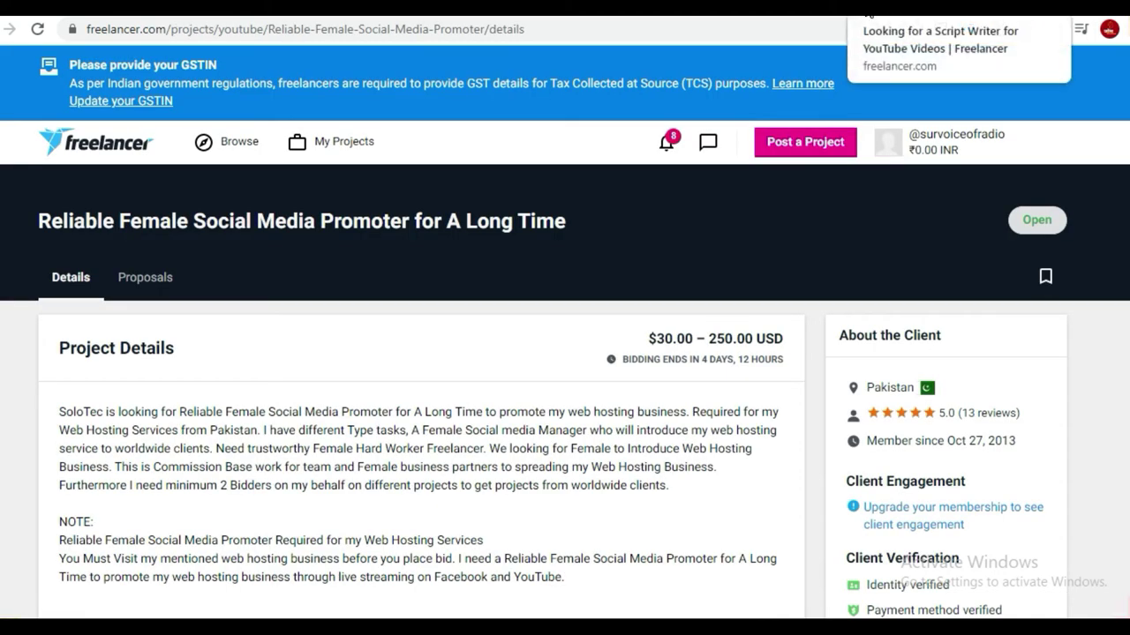
# Enter 30 USD/Hr as the bid profile's hourly rate and save the form.
pyautogui.click(970, 7)
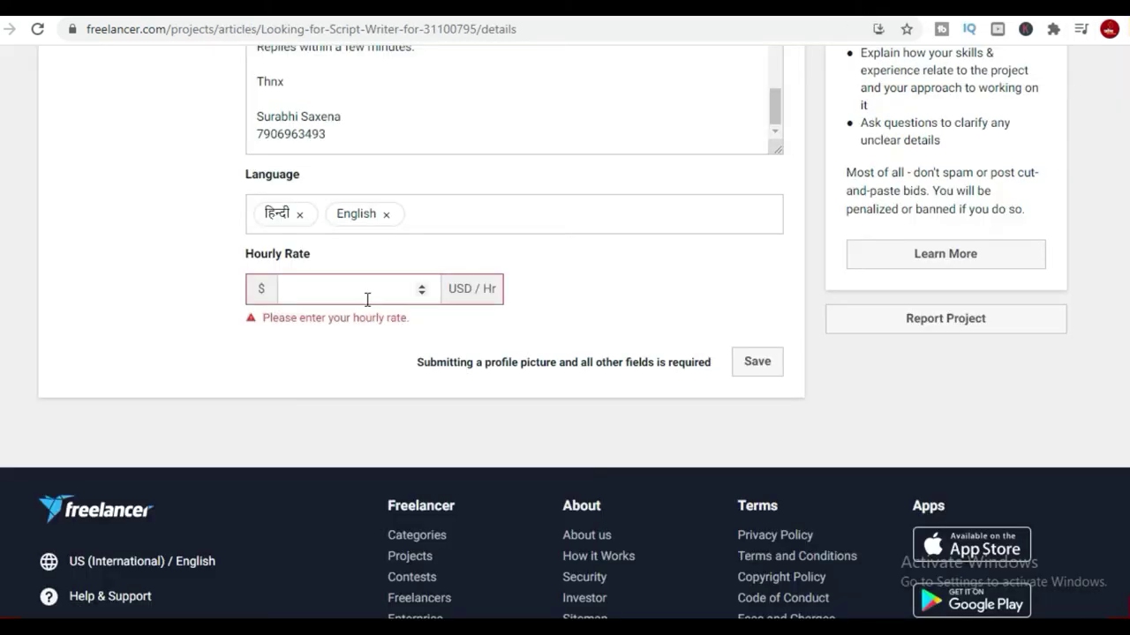
pyautogui.click(367, 299)
pyautogui.write('35')
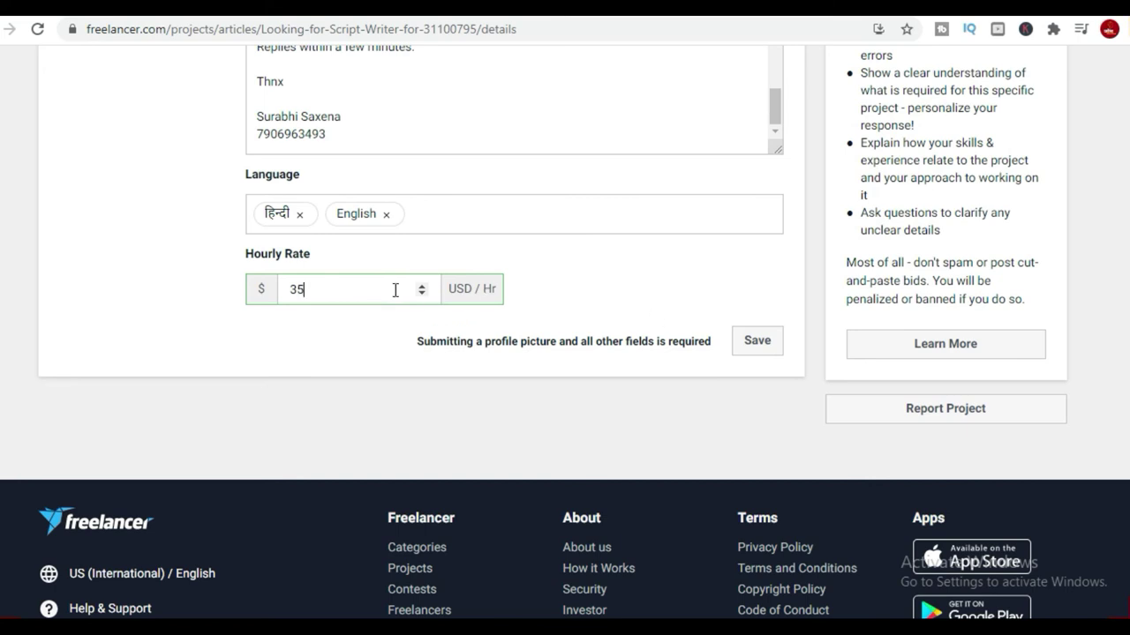
pyautogui.scroll(1, 624, 305)
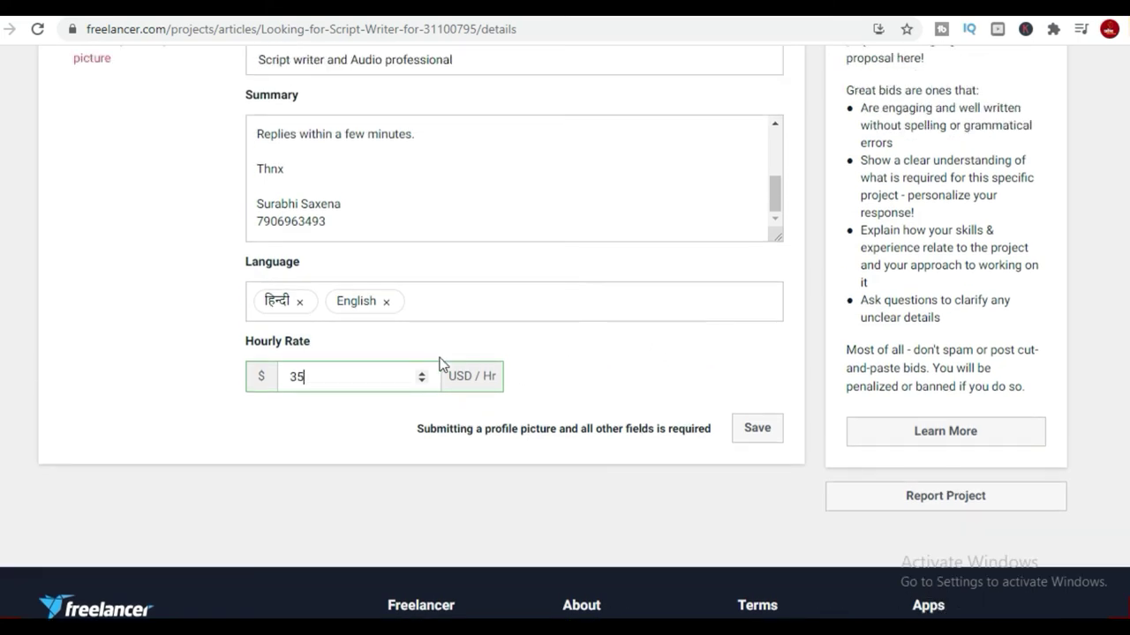
pyautogui.moveTo(311, 370); pyautogui.dragTo(290, 381)
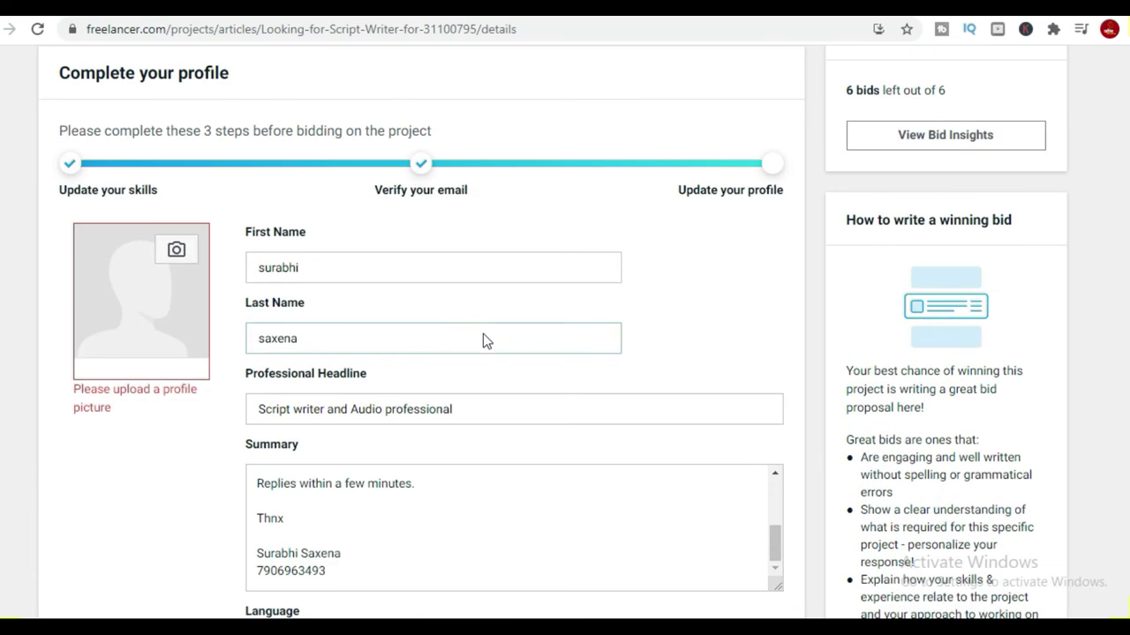
pyautogui.click(485, 335)
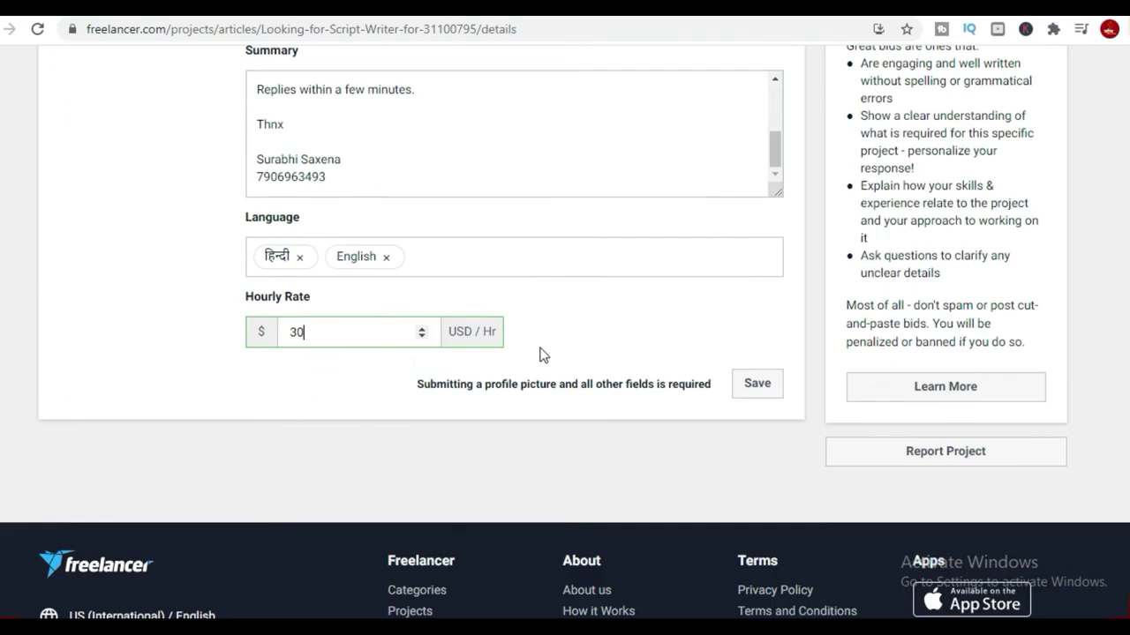
pyautogui.scroll(-2, 543, 354)
pyautogui.click(755, 254)
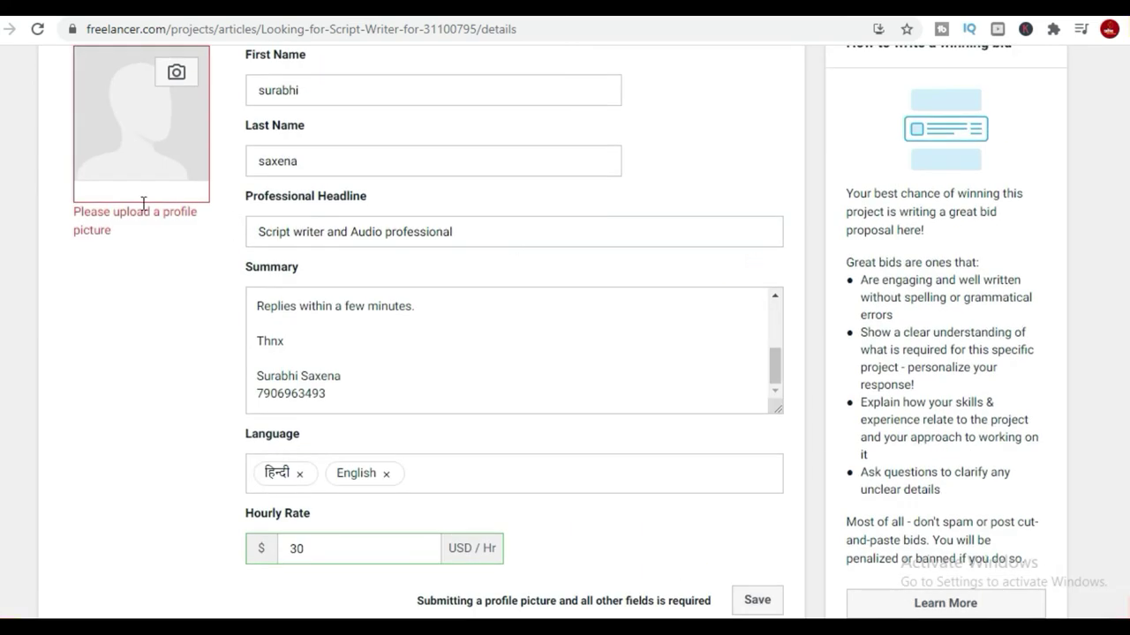
# Upload the IMG_20180610_010350 photo from E:\sur as the profile picture.
pyautogui.click(176, 71)
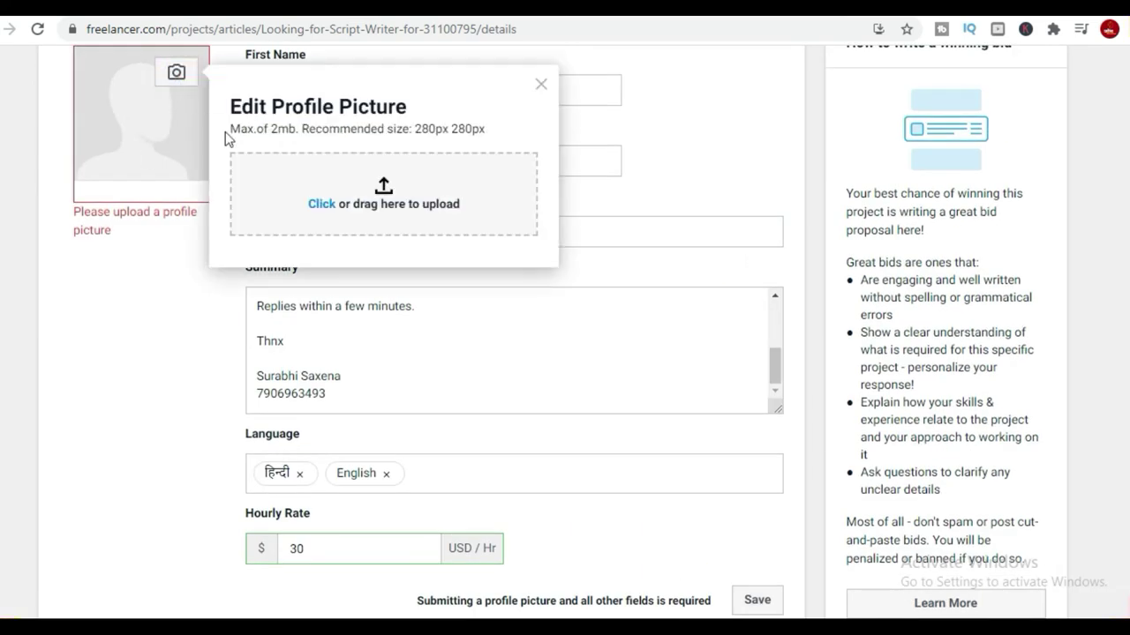
pyautogui.click(323, 209)
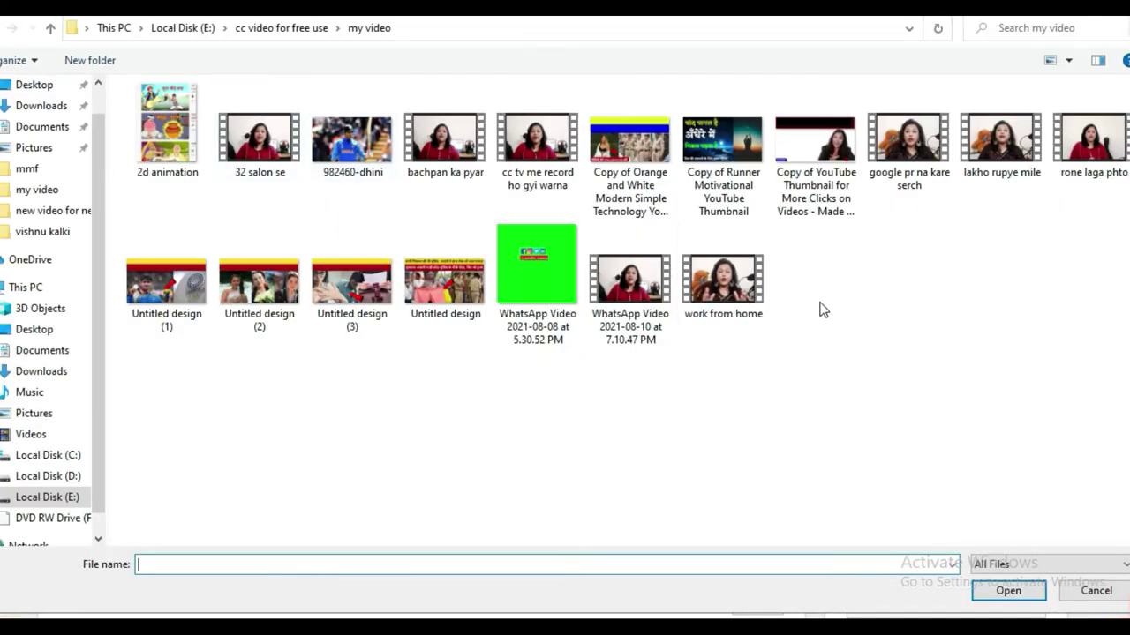
pyautogui.click(74, 501)
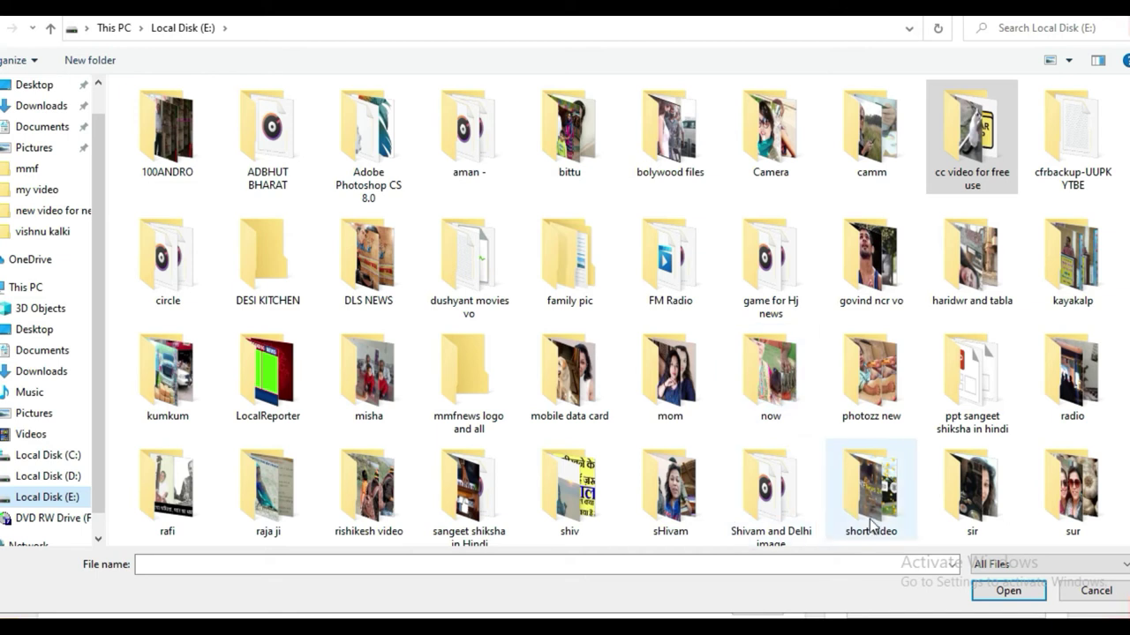
pyautogui.doubleClick(991, 505)
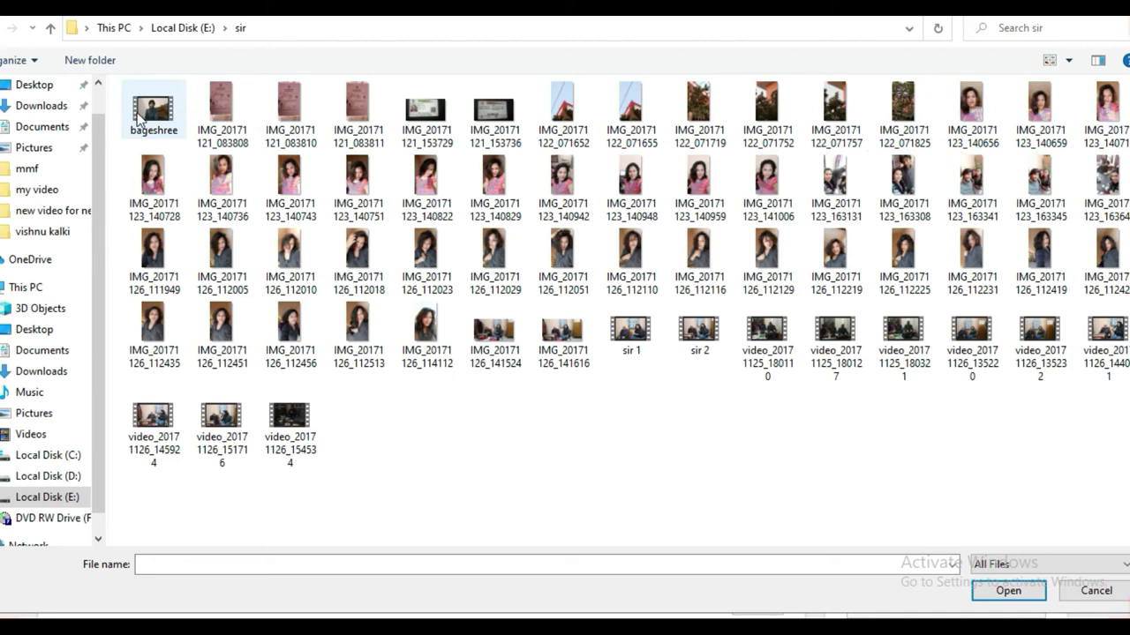
pyautogui.click(50, 27)
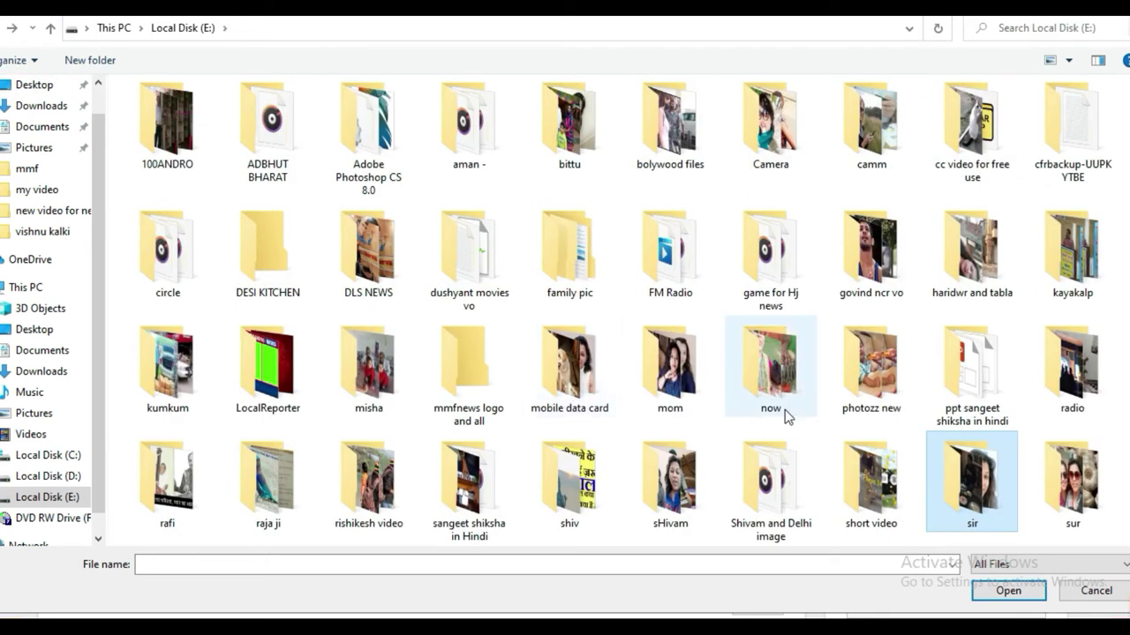
pyautogui.scroll(-2, 797, 423)
pyautogui.doubleClick(1093, 378)
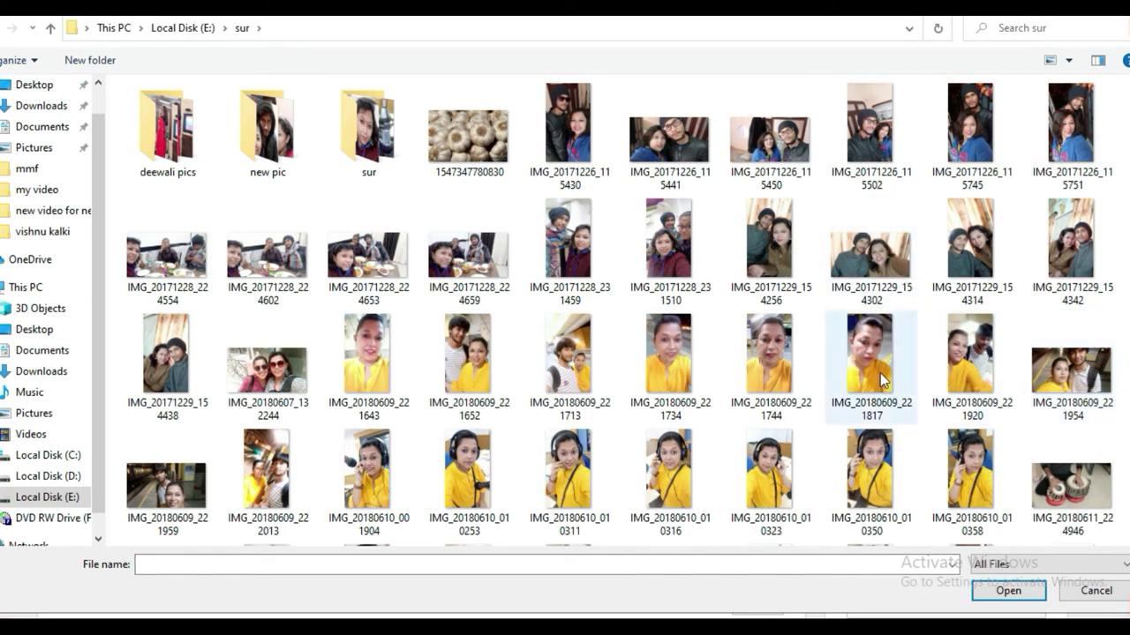
pyautogui.click(876, 473)
pyautogui.doubleClick(875, 466)
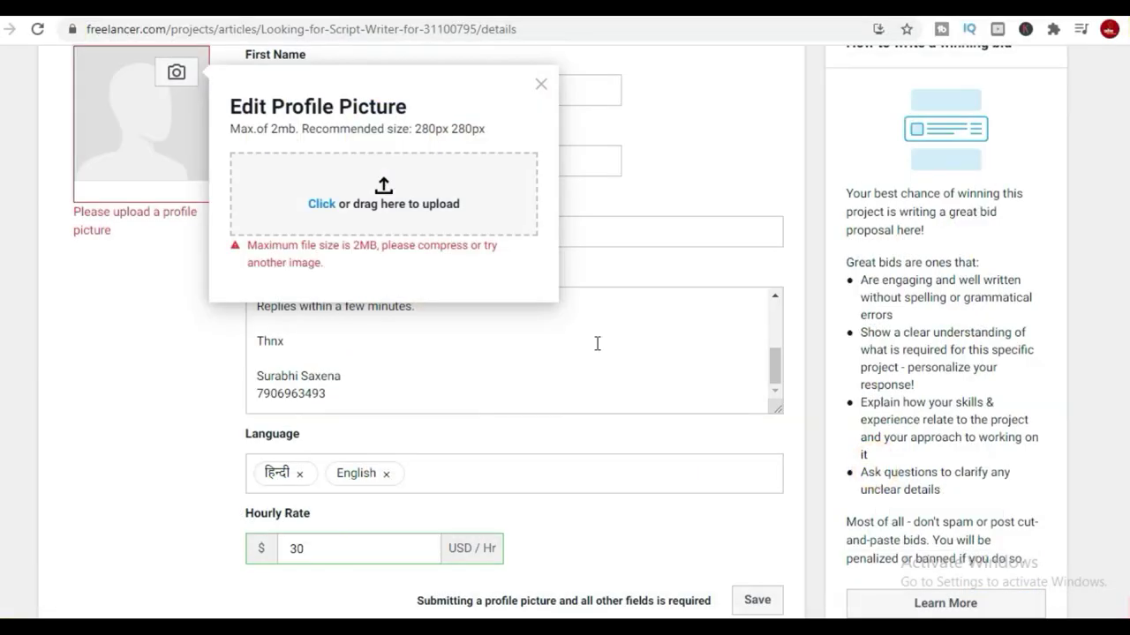
# Try another photo from the sur folder, then open the deewali pics folder.
pyautogui.click(323, 206)
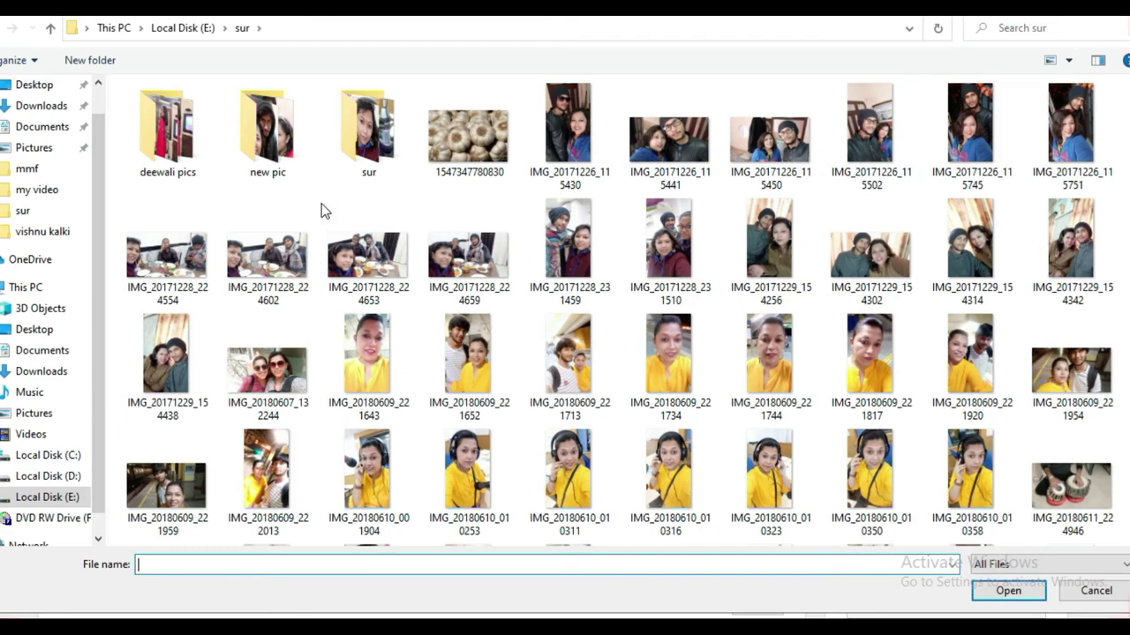
pyautogui.doubleClick(237, 270)
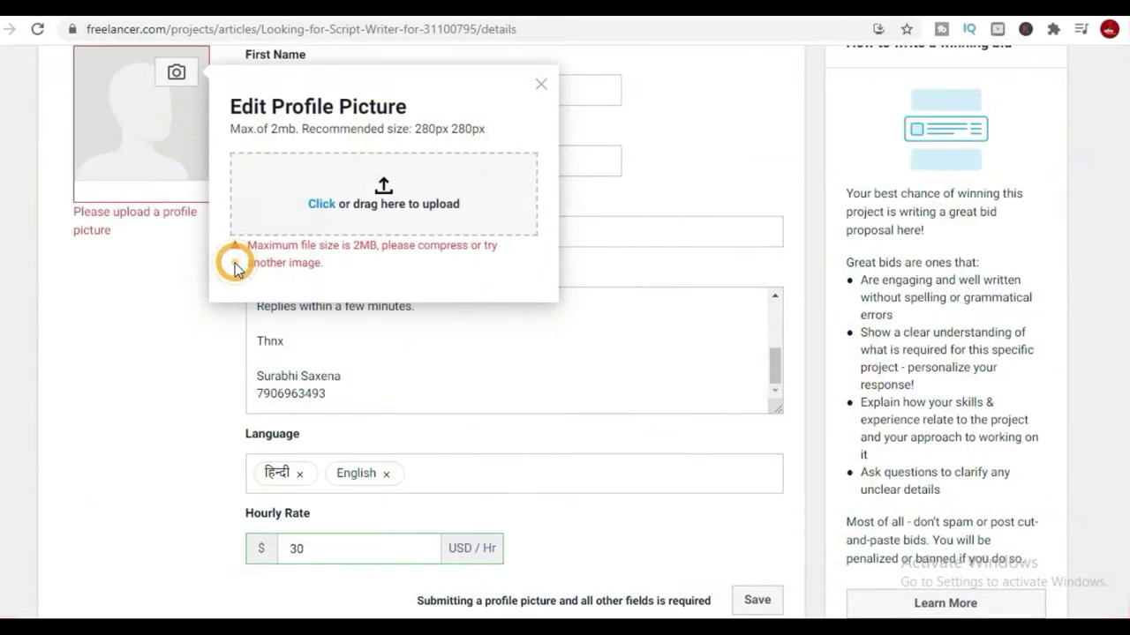
pyautogui.click(321, 208)
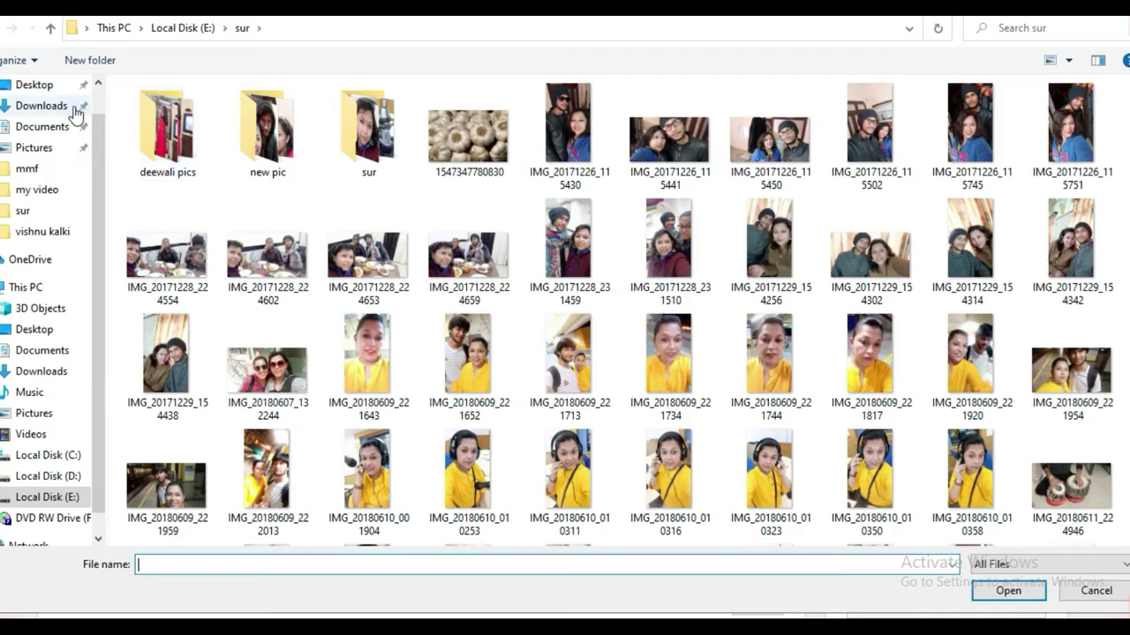
pyautogui.doubleClick(179, 138)
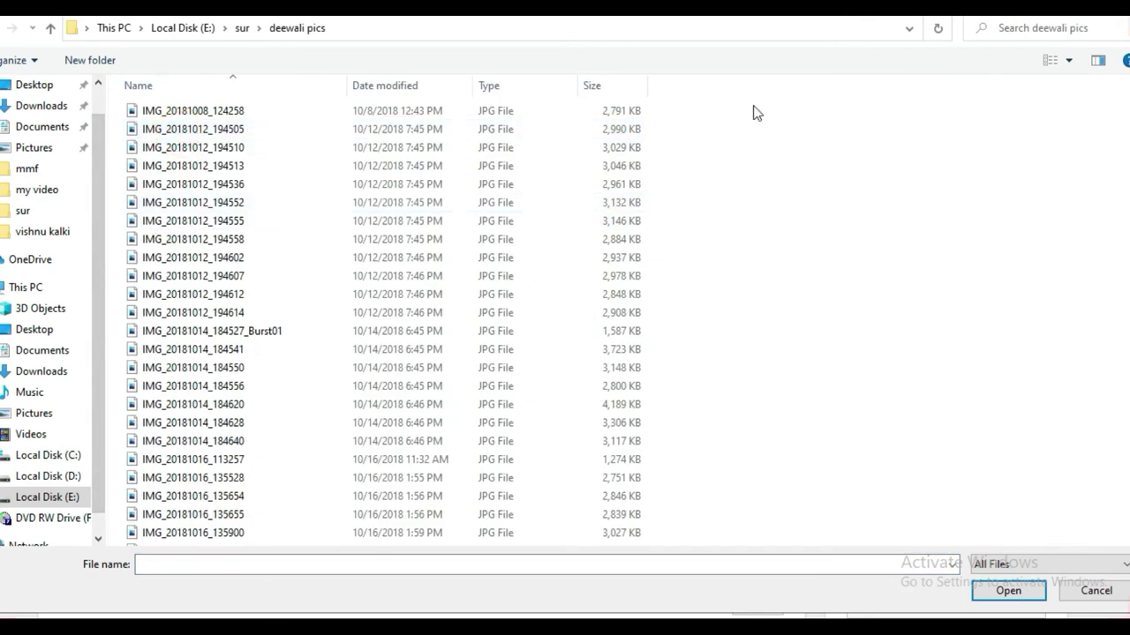
# Show deewali pics as medium icons and choose a photo from it.
pyautogui.rightClick(891, 251)
pyautogui.moveTo(874, 212)
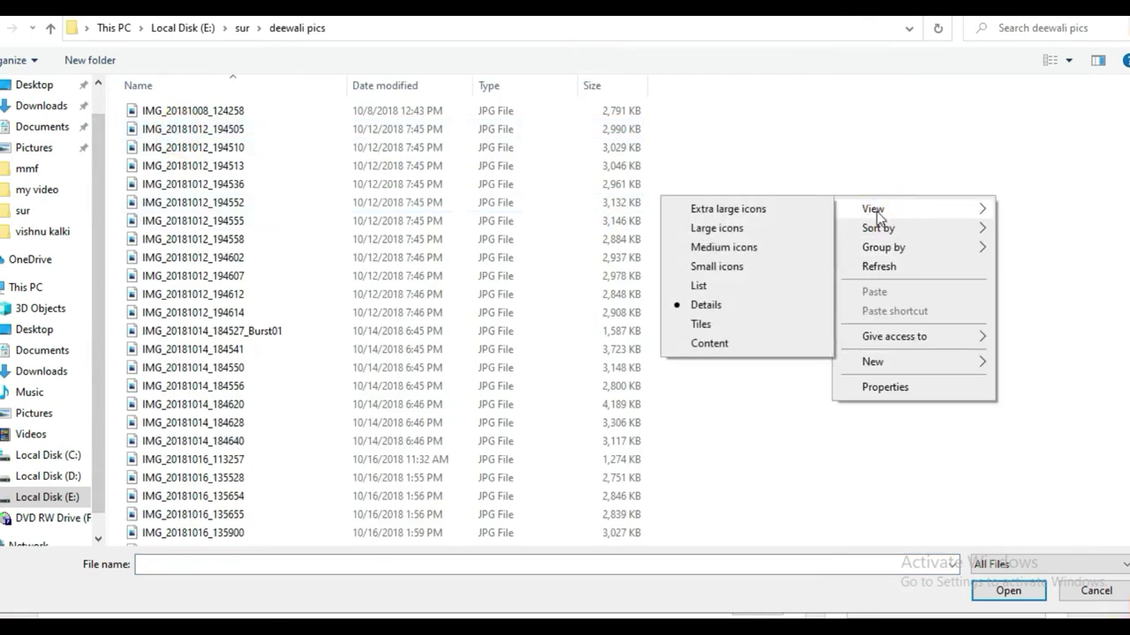
pyautogui.click(722, 266)
pyautogui.rightClick(879, 201)
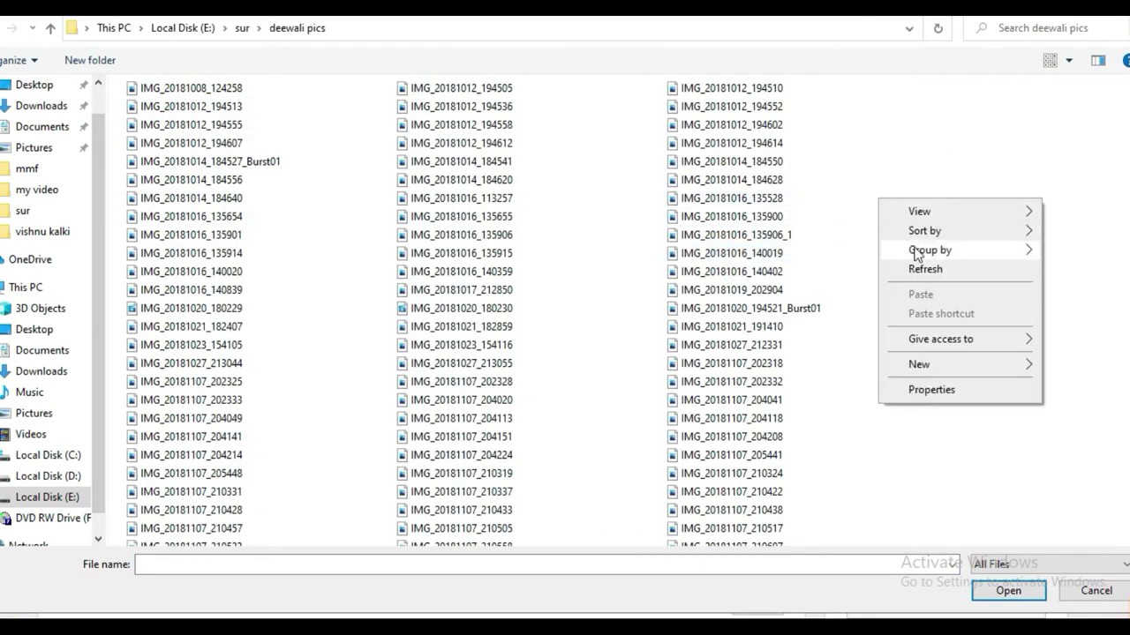
pyautogui.moveTo(939, 228)
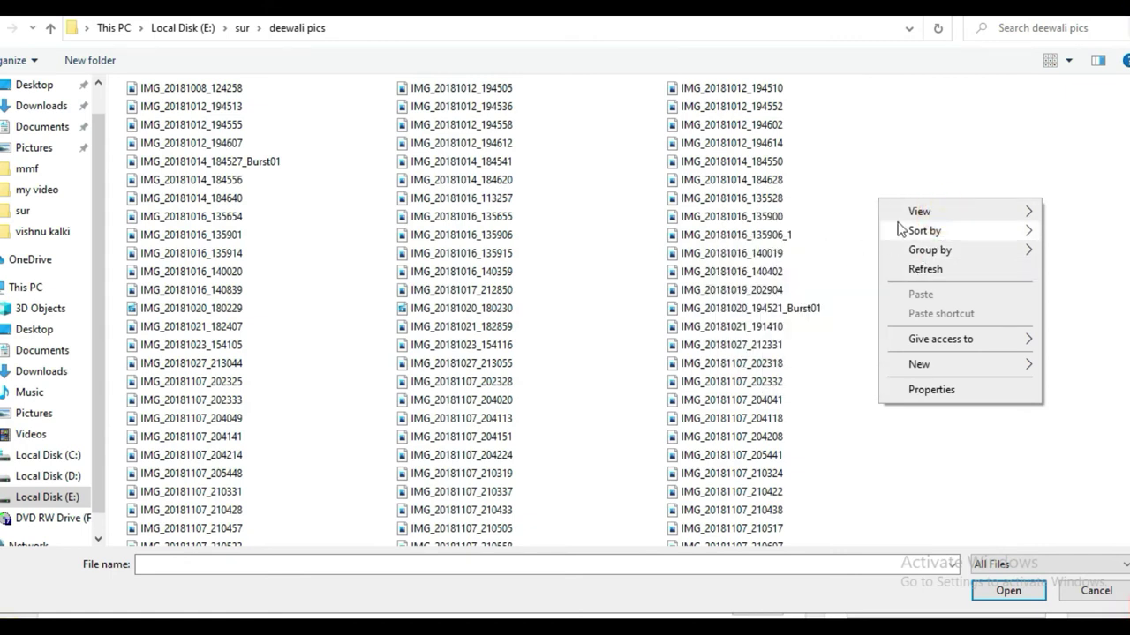
pyautogui.click(917, 212)
pyautogui.click(800, 248)
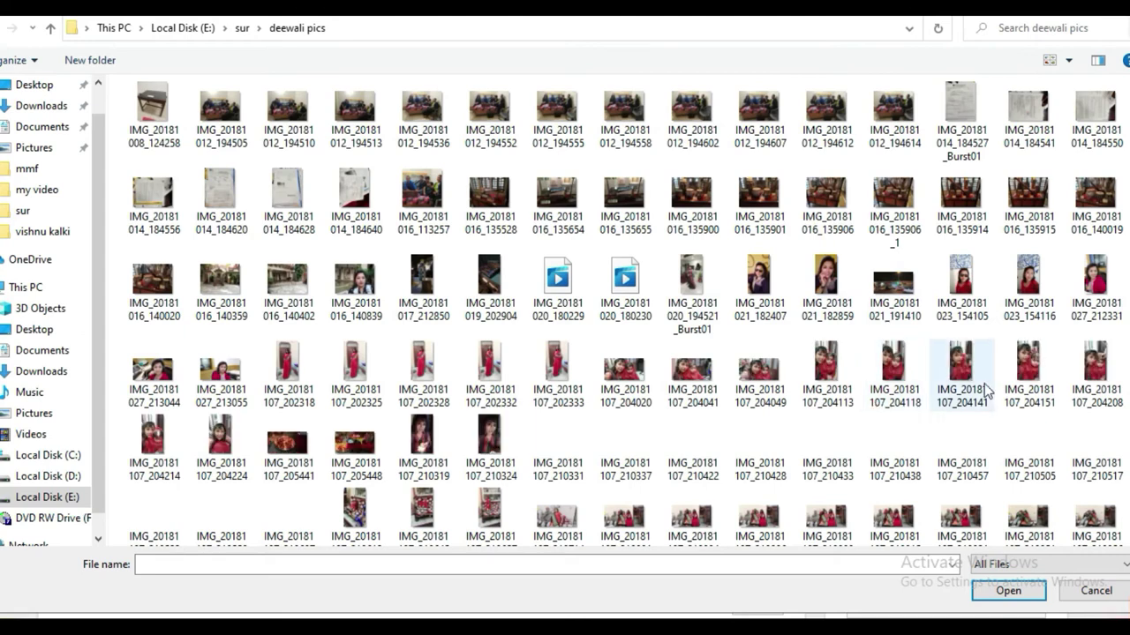
pyautogui.click(834, 279)
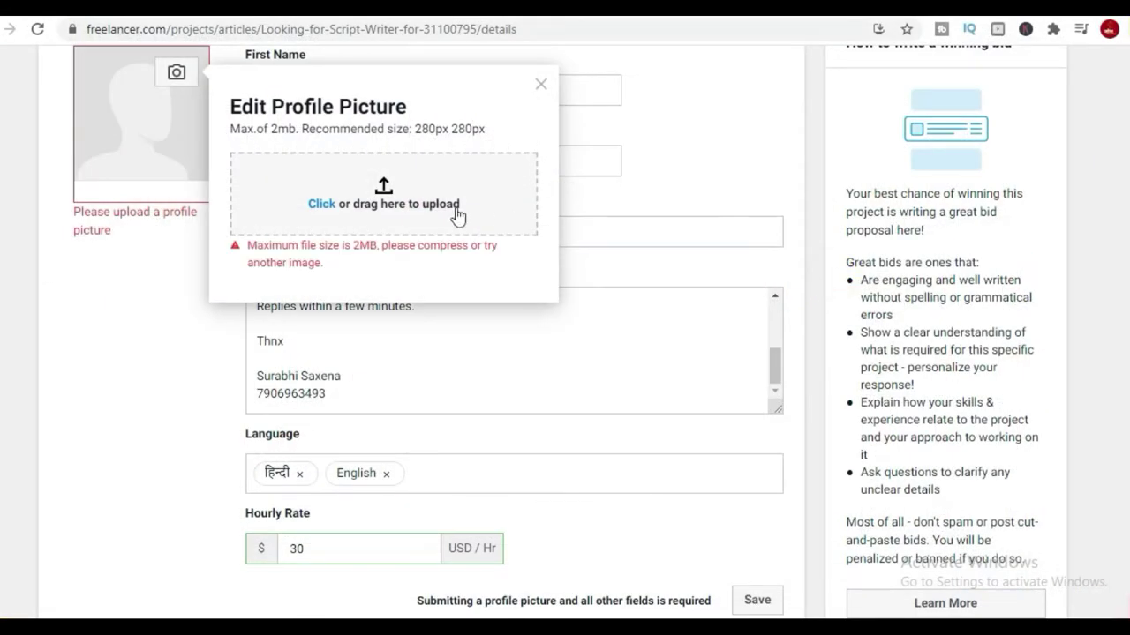
# Load the kaTtgf sunset from E:\cc video for free use\image as the profile picture.
pyautogui.click(315, 200)
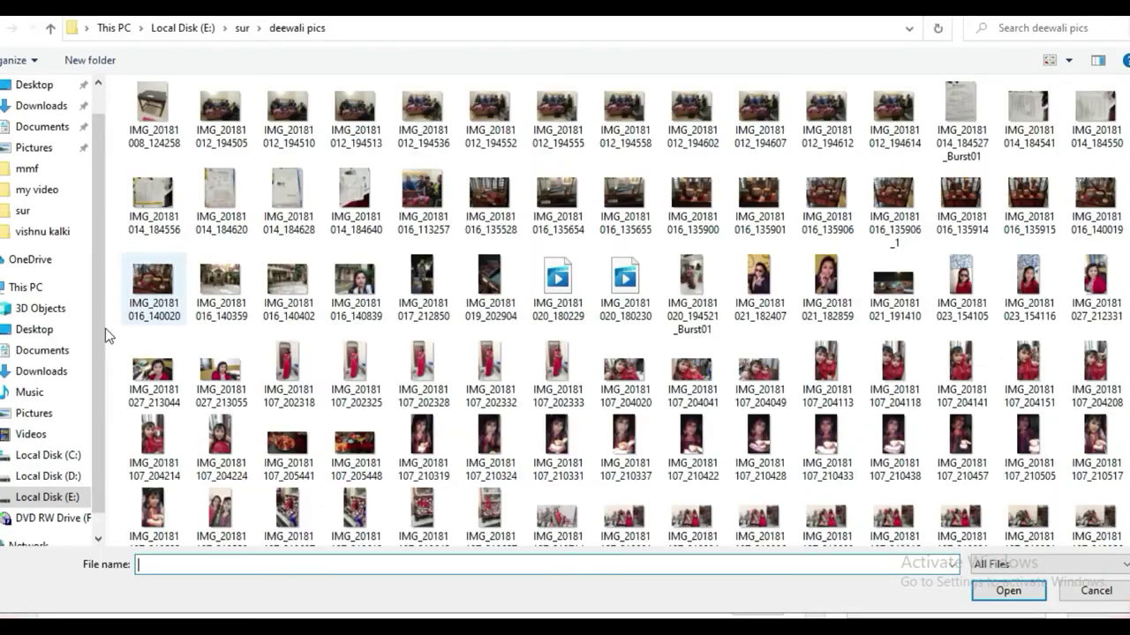
pyautogui.click(45, 497)
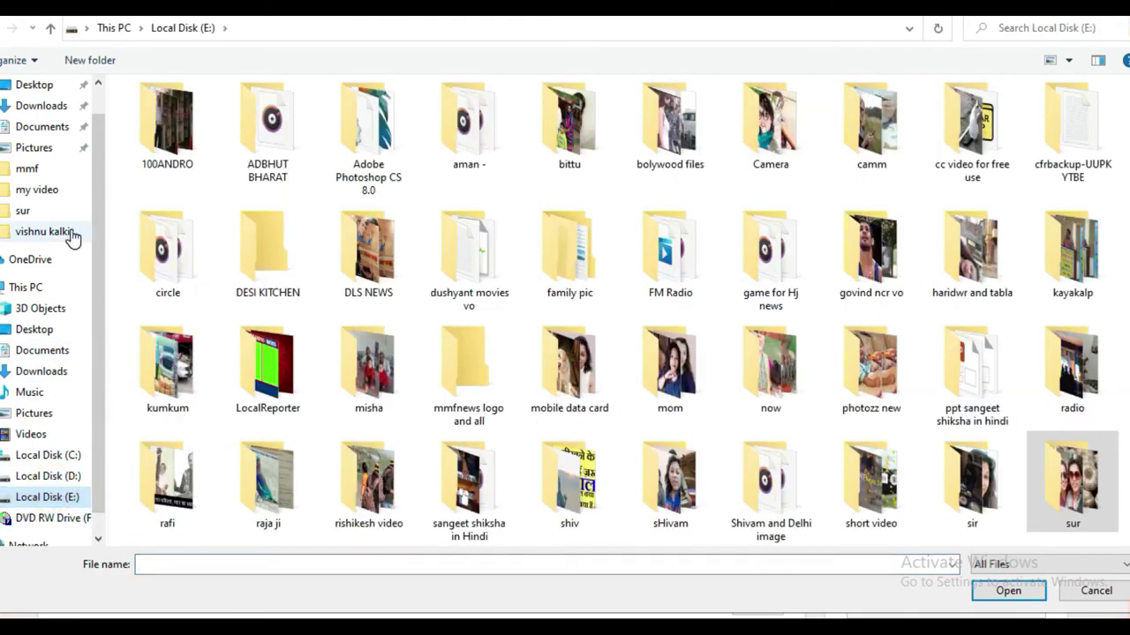
pyautogui.doubleClick(980, 151)
pyautogui.scroll(-5, 922, 397)
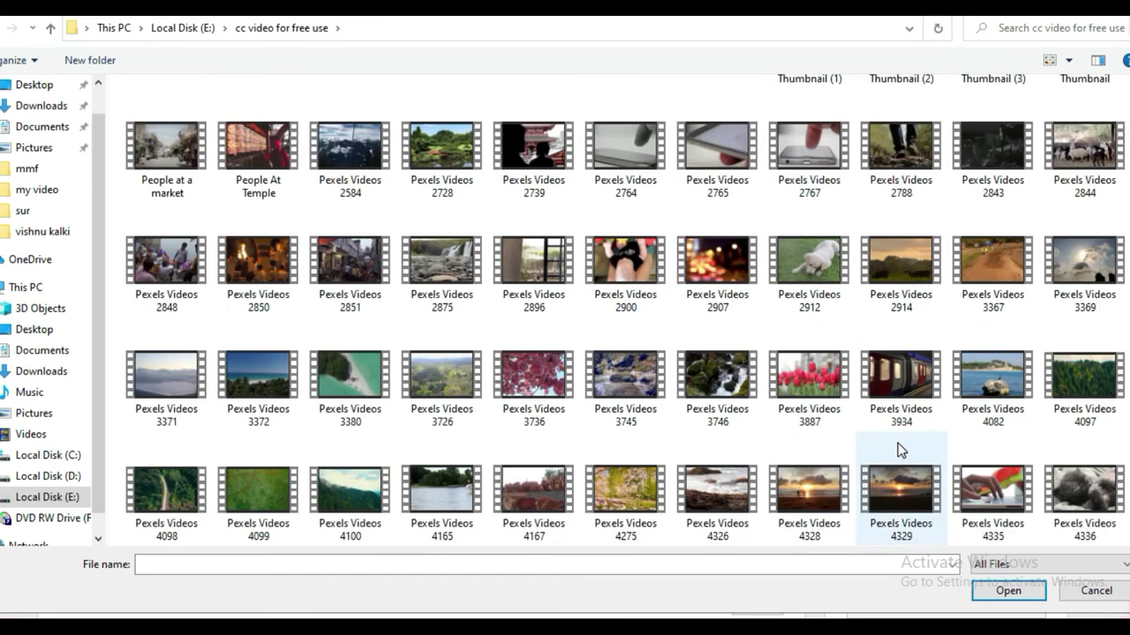
pyautogui.scroll(-3, 934, 388)
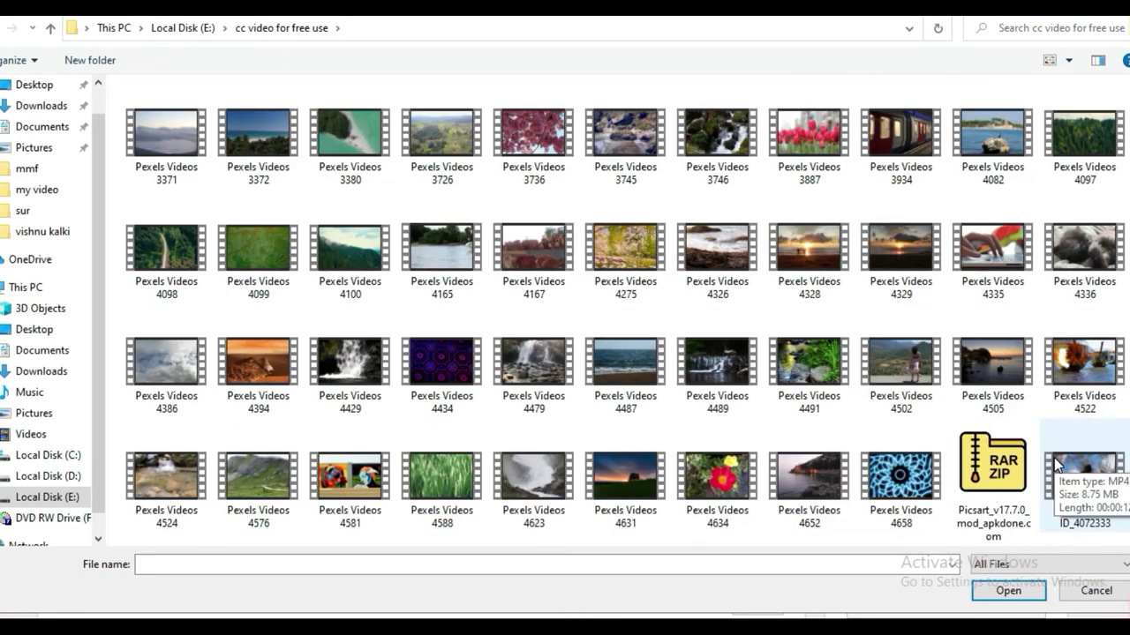
pyautogui.scroll(-1, 888, 459)
pyautogui.scroll(15, 488, 348)
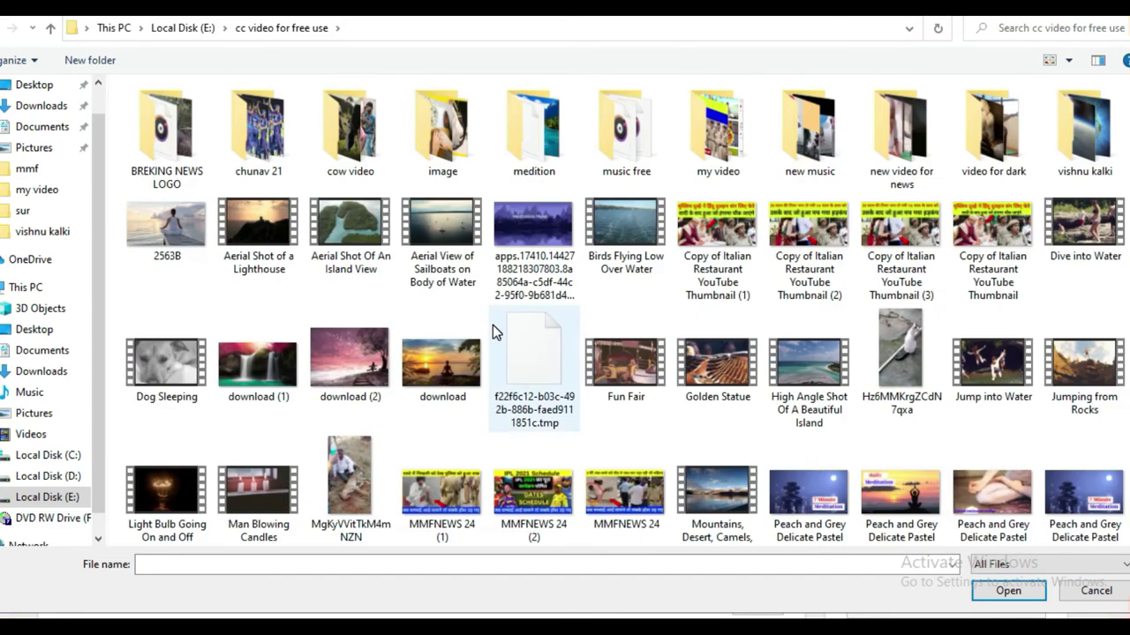
pyautogui.doubleClick(442, 132)
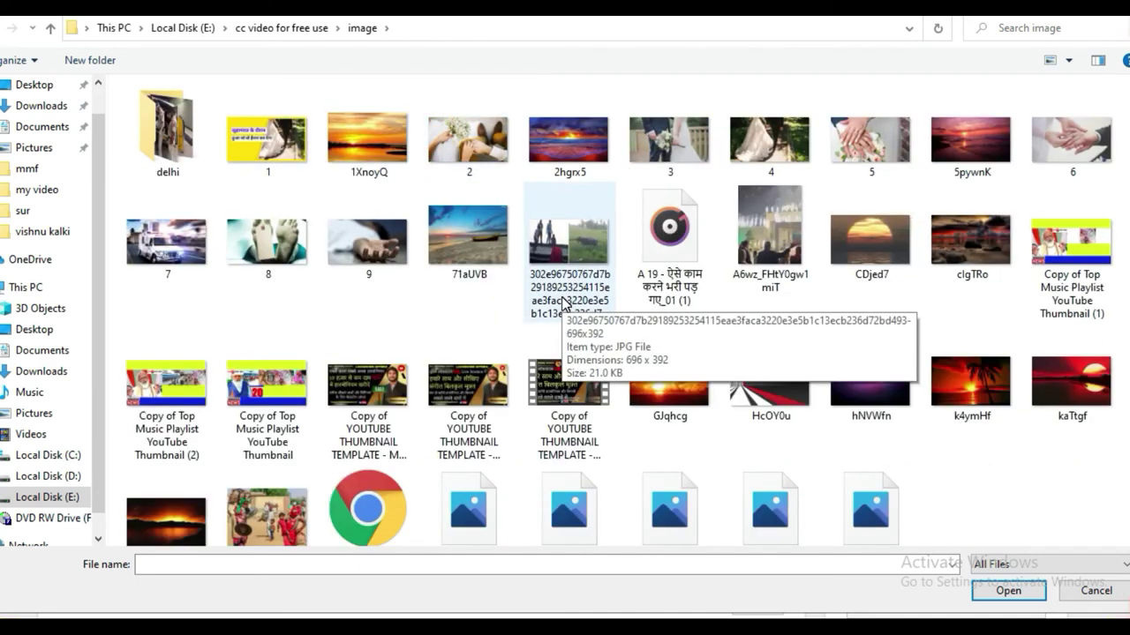
pyautogui.doubleClick(1061, 365)
# Shift the crop to the right, set it as profile picture, and save the profile.
pyautogui.moveTo(379, 242); pyautogui.dragTo(482, 486)
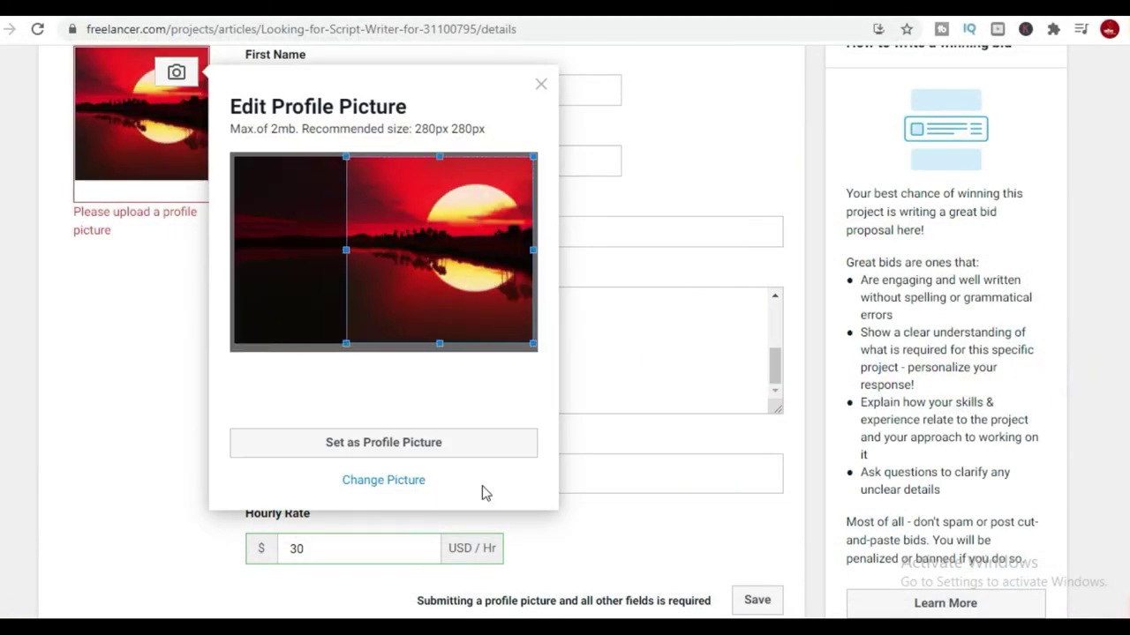
pyautogui.click(378, 446)
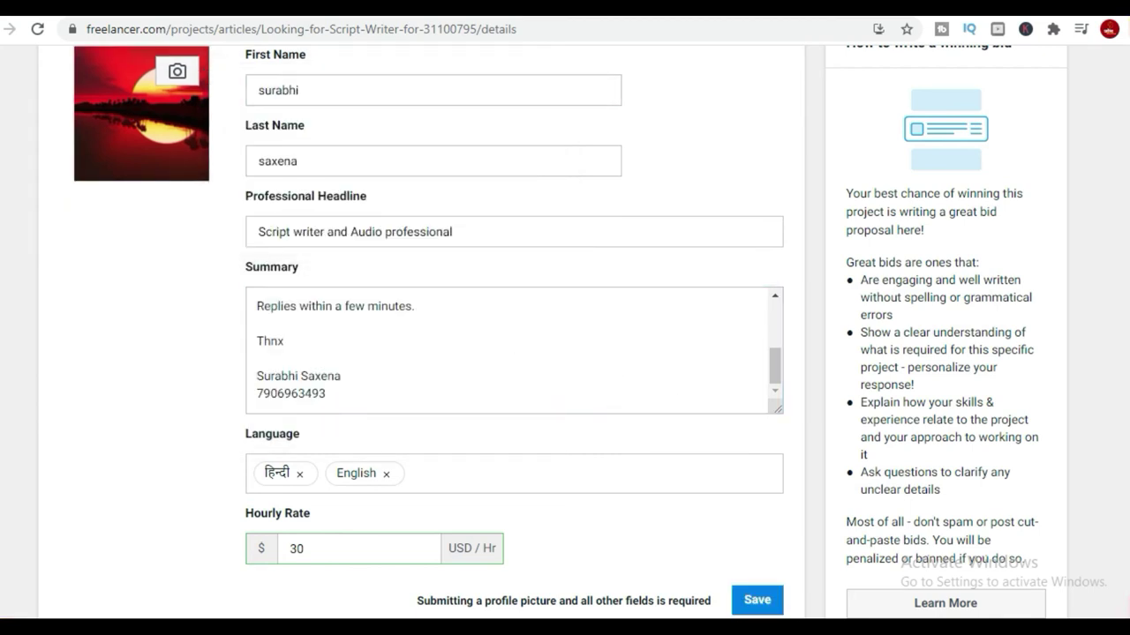
pyautogui.click(767, 599)
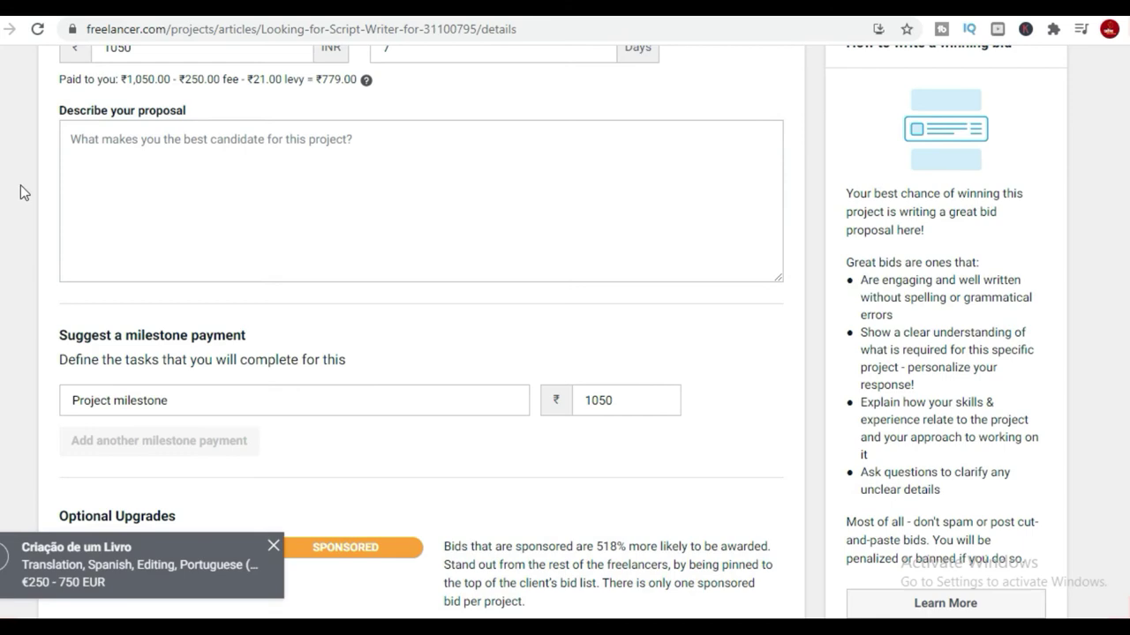
# Change the bid amount from 1050 to 1300 INR and delivery from 7 to 3 days.
pyautogui.scroll(-10, 854, 411)
pyautogui.scroll(12, 764, 464)
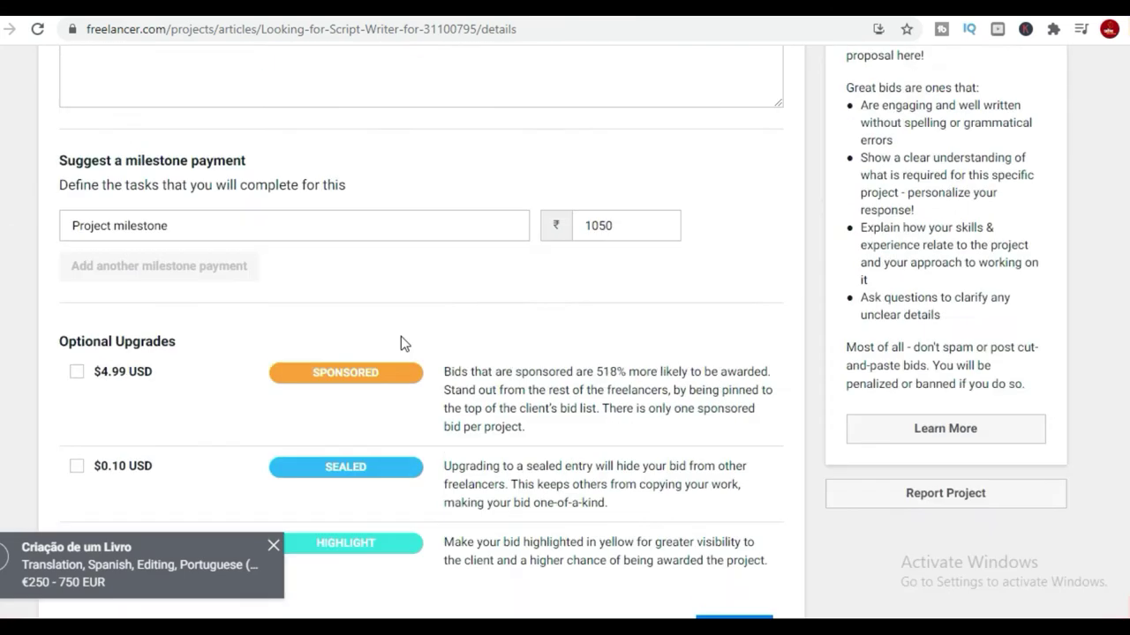
pyautogui.scroll(8, 356, 291)
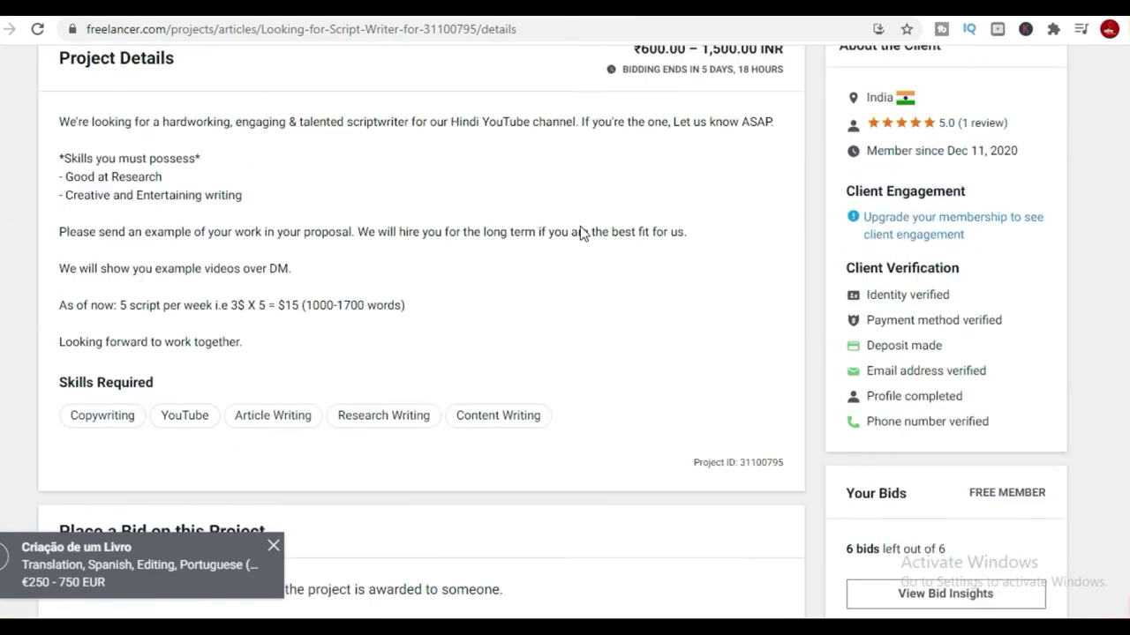
pyautogui.scroll(-7, 757, 373)
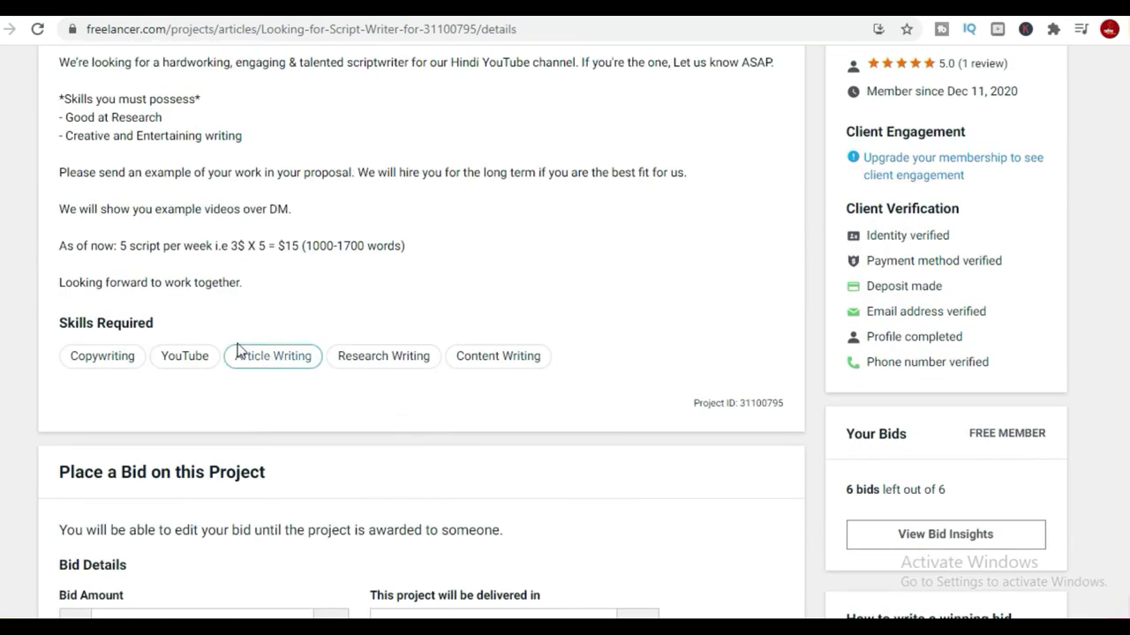
pyautogui.scroll(-1, 156, 315)
pyautogui.doubleClick(148, 281)
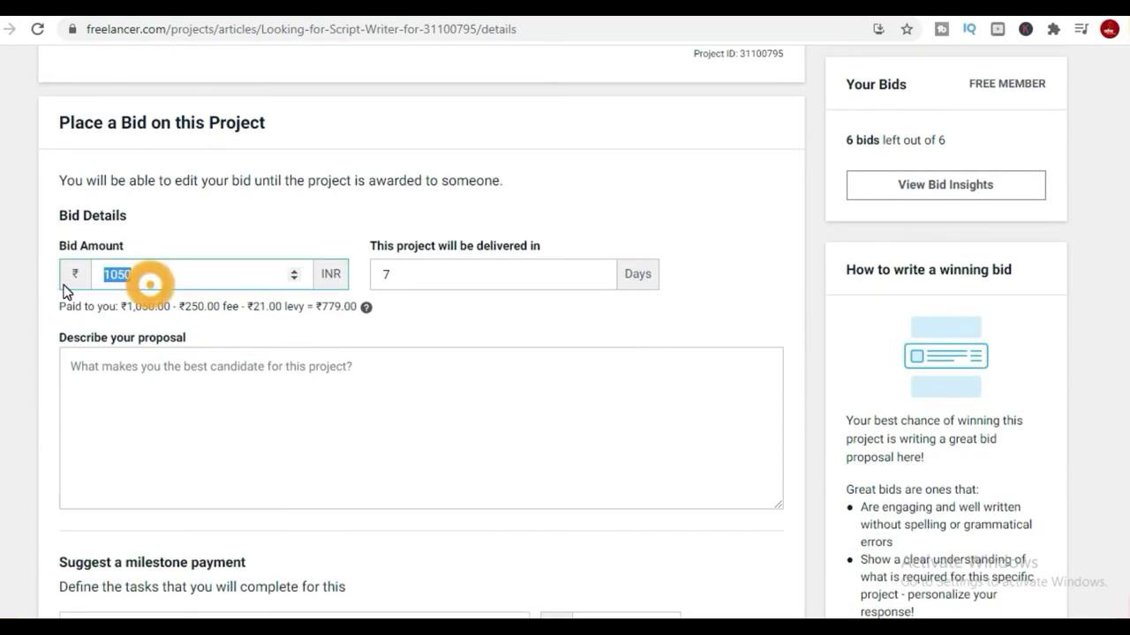
pyautogui.write('1300')
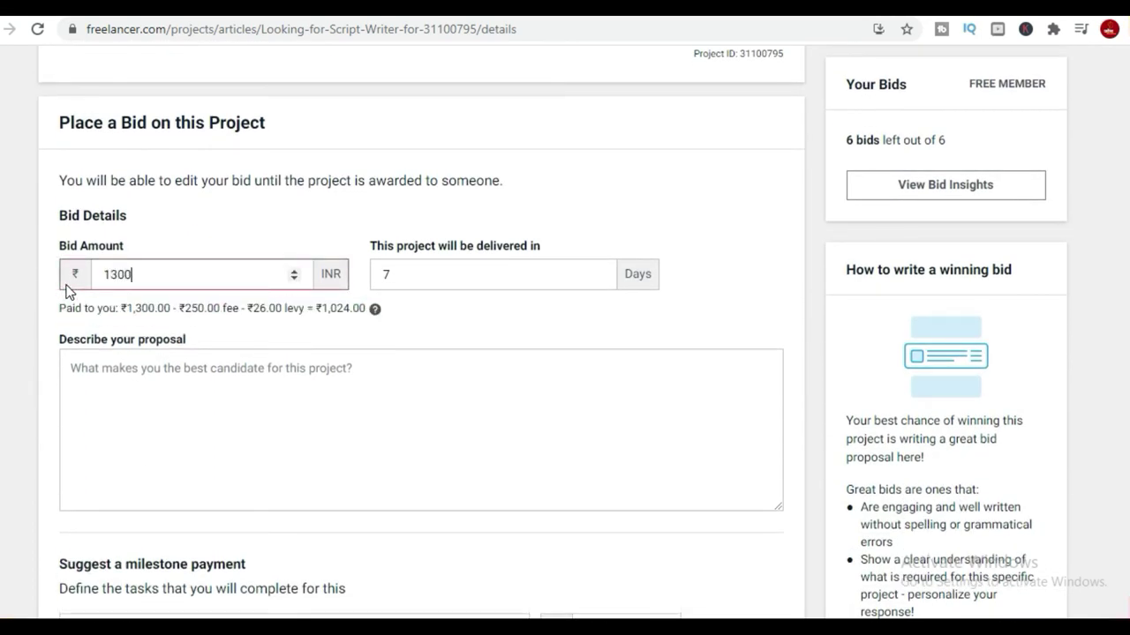
pyautogui.click(404, 376)
pyautogui.doubleClick(443, 274)
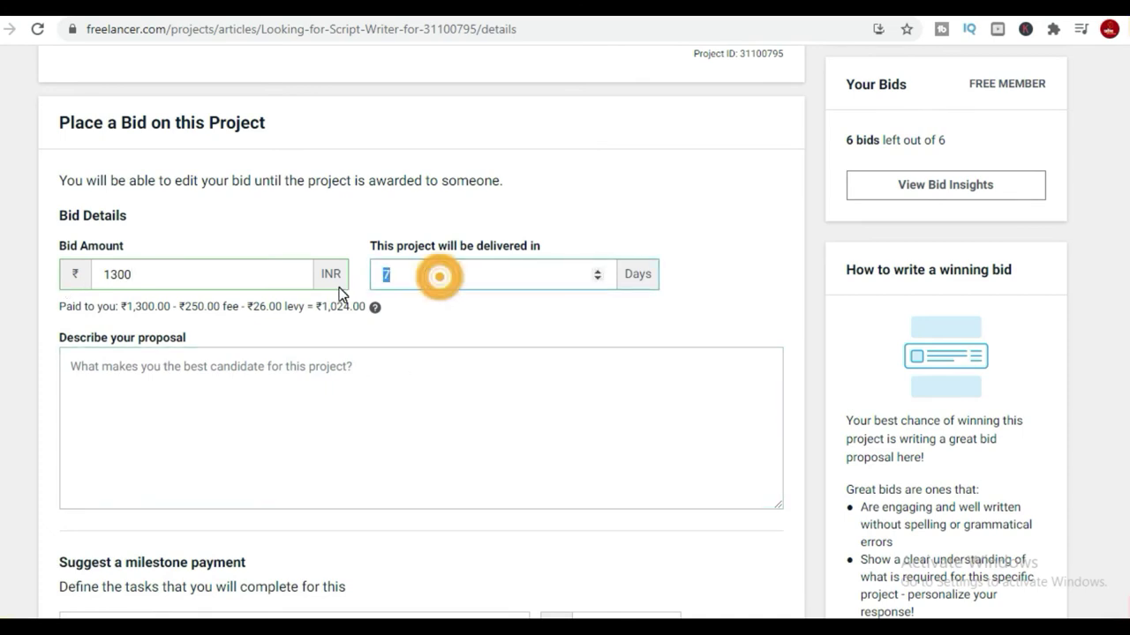
pyautogui.write('4')
pyautogui.press('BackSpace')
pyautogui.write('3')
# Paste the prepared self-introduction into the proposal description and review it.
pyautogui.click(365, 410)
pyautogui.hotkey('ctrl', 'v')
pyautogui.scroll(12, 352, 408)
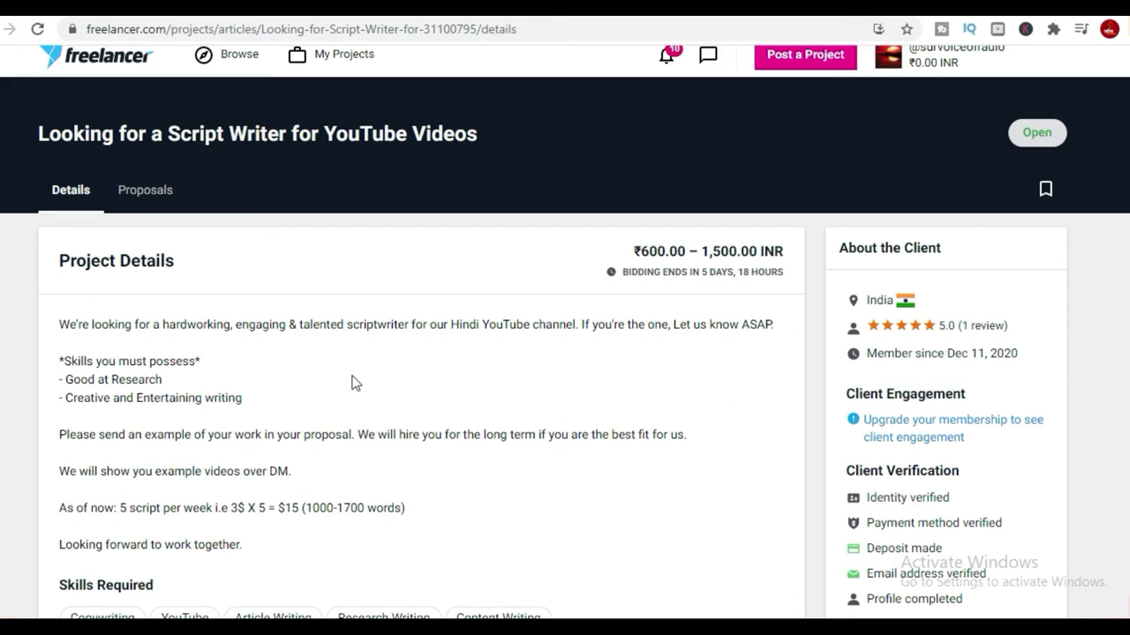
pyautogui.scroll(-2, 80, 381)
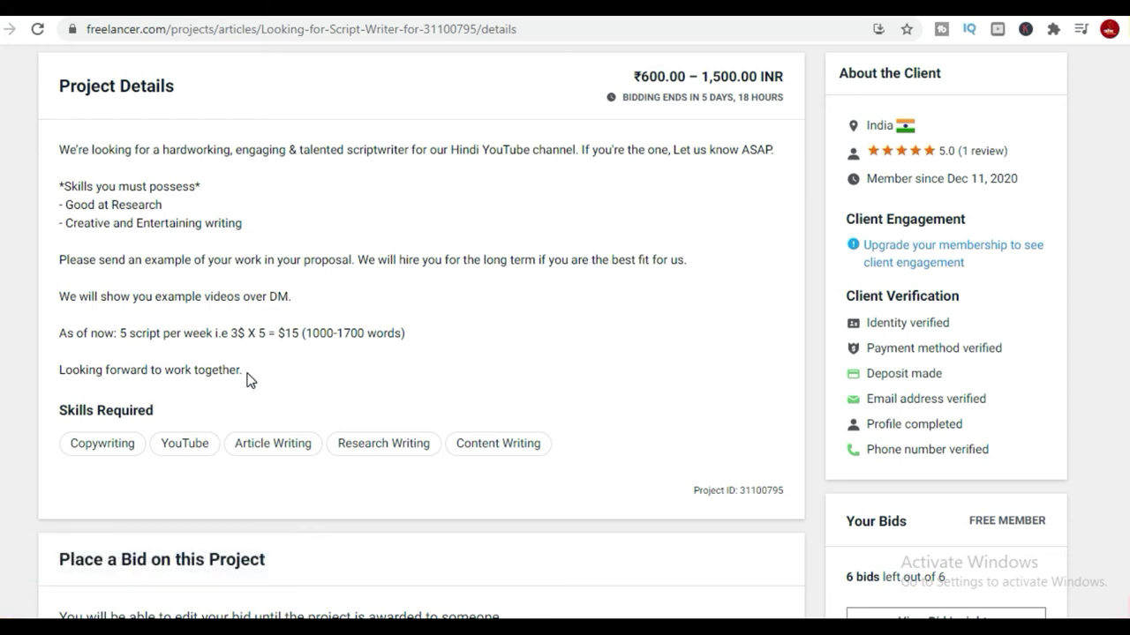
pyautogui.scroll(-5, 247, 377)
pyautogui.scroll(-8, 753, 456)
# Submit the 1300 INR, 3-day bid and scroll through the project's proposals.
pyautogui.click(744, 424)
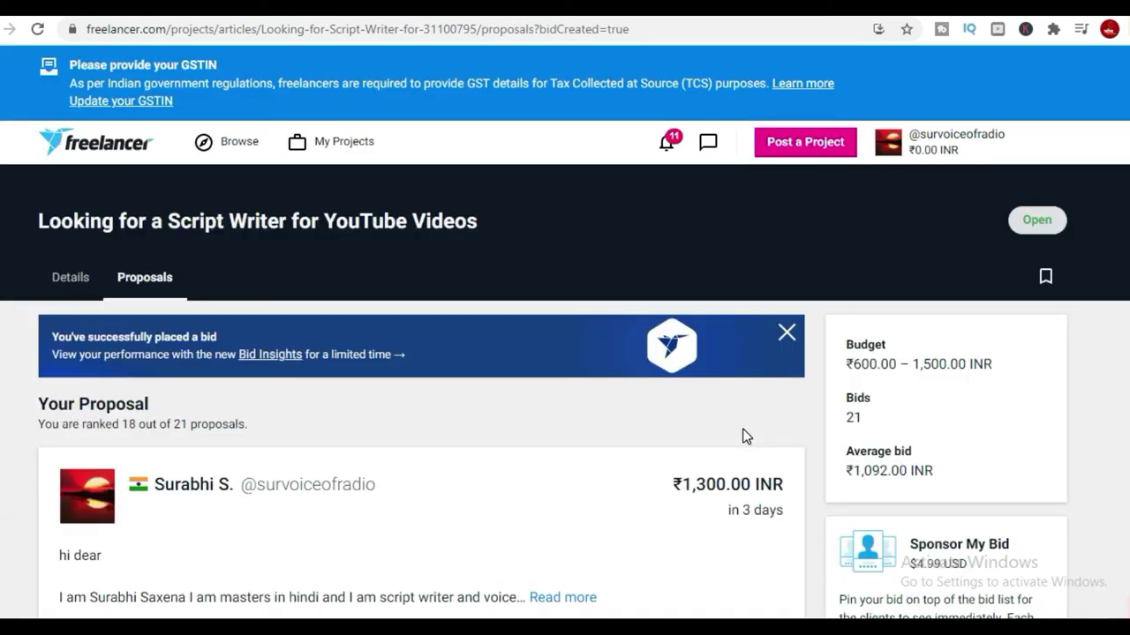
pyautogui.scroll(-6, 744, 436)
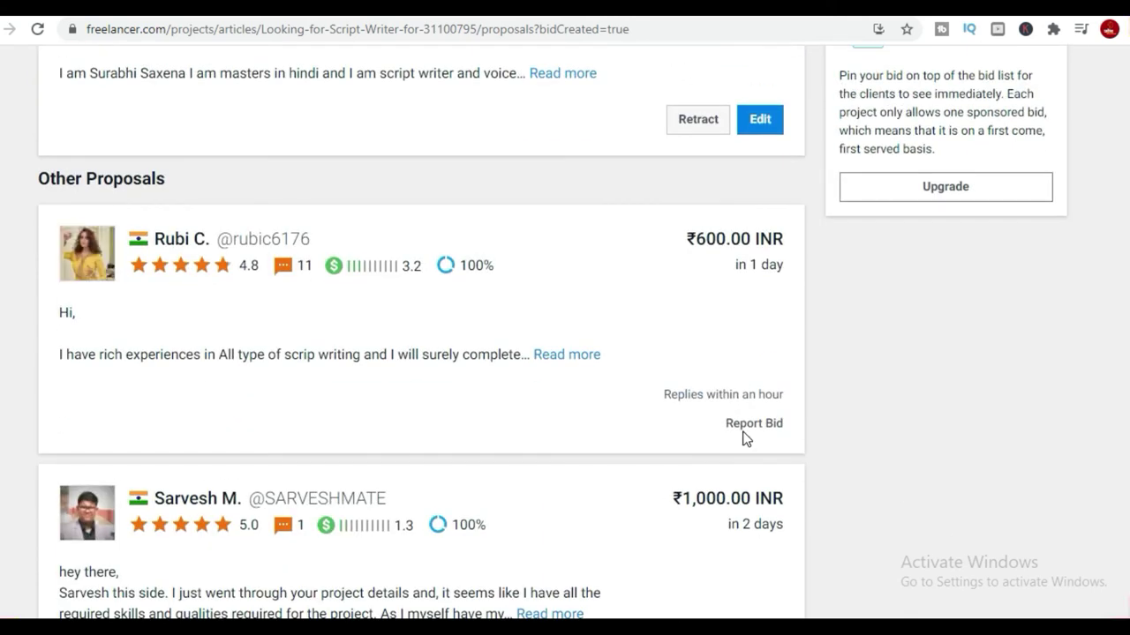
pyautogui.scroll(-1, 746, 442)
pyautogui.scroll(-10, 744, 447)
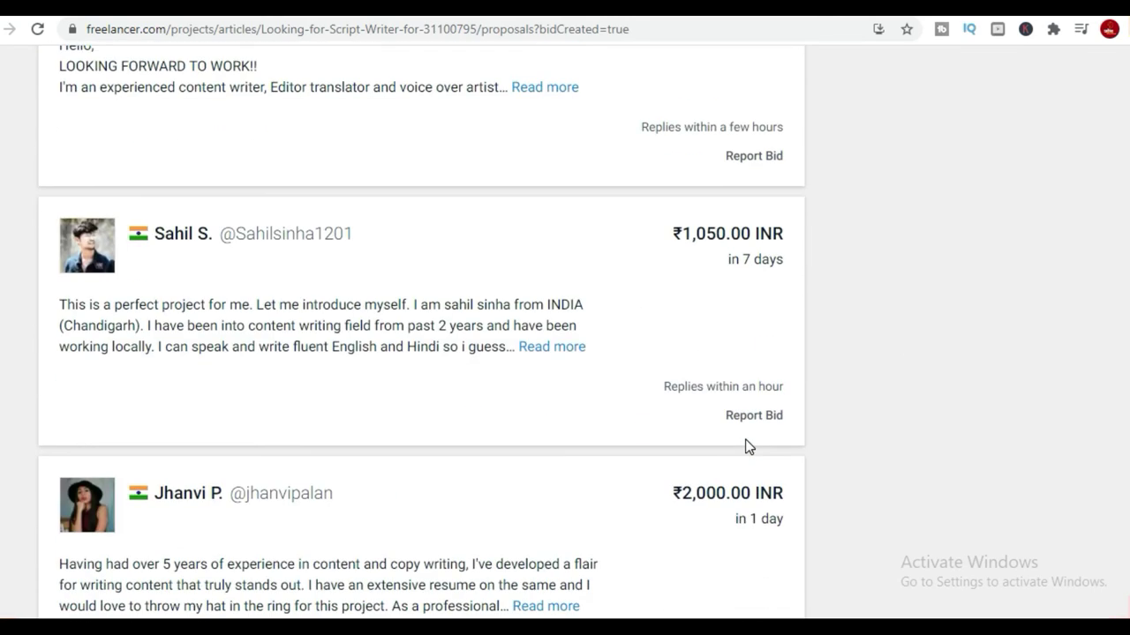
pyautogui.scroll(-4, 746, 447)
pyautogui.scroll(11, 519, 374)
pyautogui.scroll(9, 518, 368)
pyautogui.scroll(-8, 431, 403)
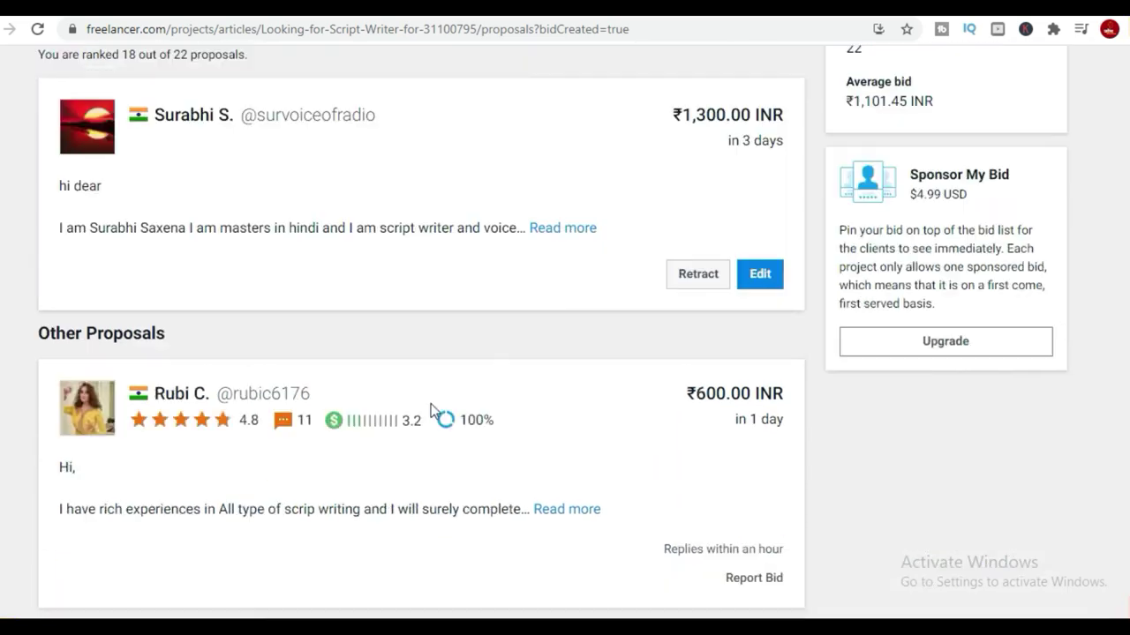
pyautogui.scroll(-18, 406, 411)
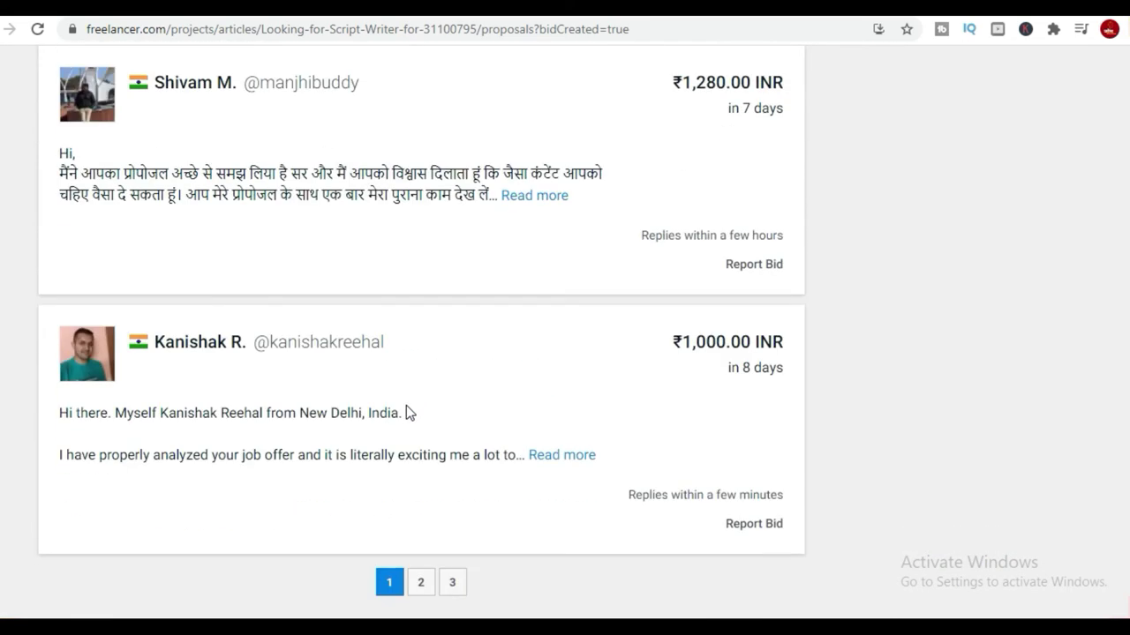
# Expand another bidder's full proposal text, then check the recent updates notifications.
pyautogui.click(560, 108)
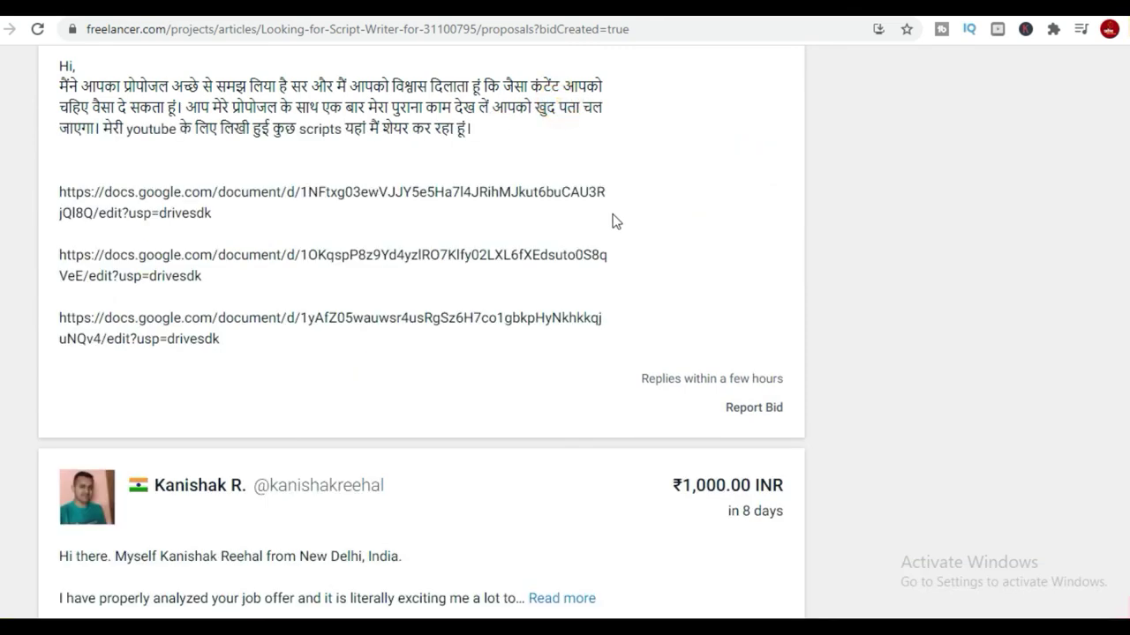
pyautogui.scroll(2, 529, 409)
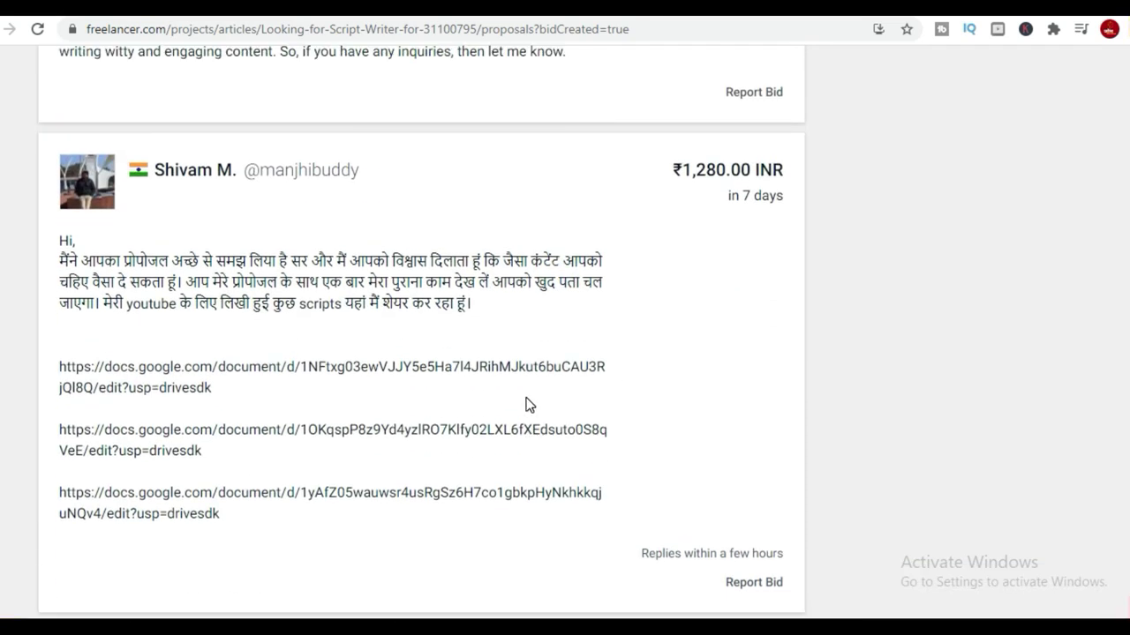
pyautogui.scroll(-5, 530, 404)
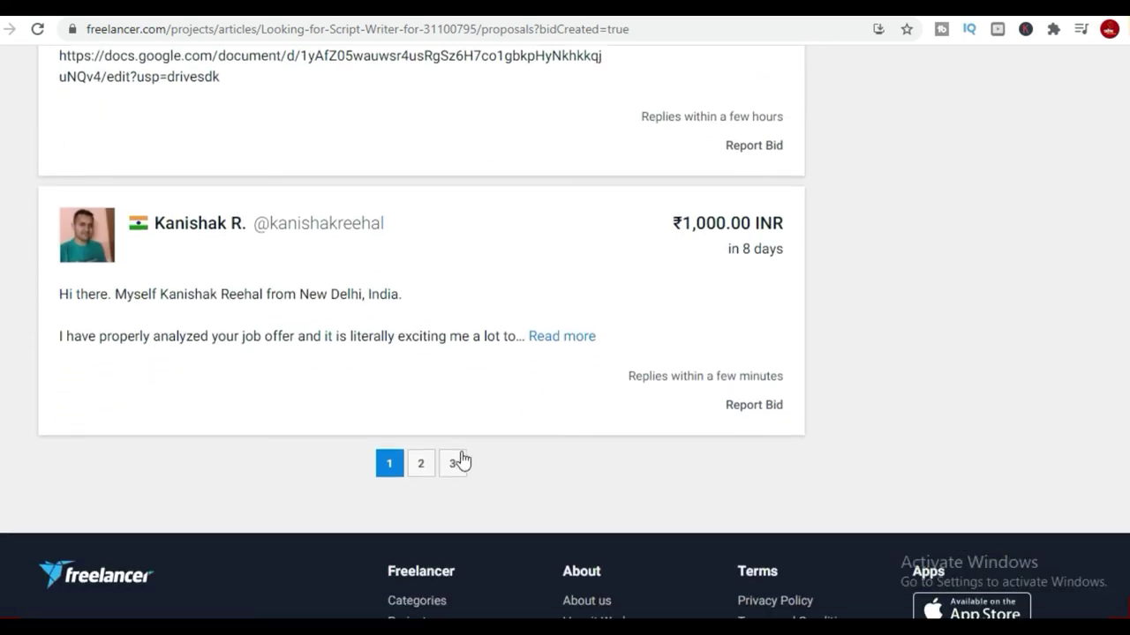
pyautogui.scroll(20, 693, 344)
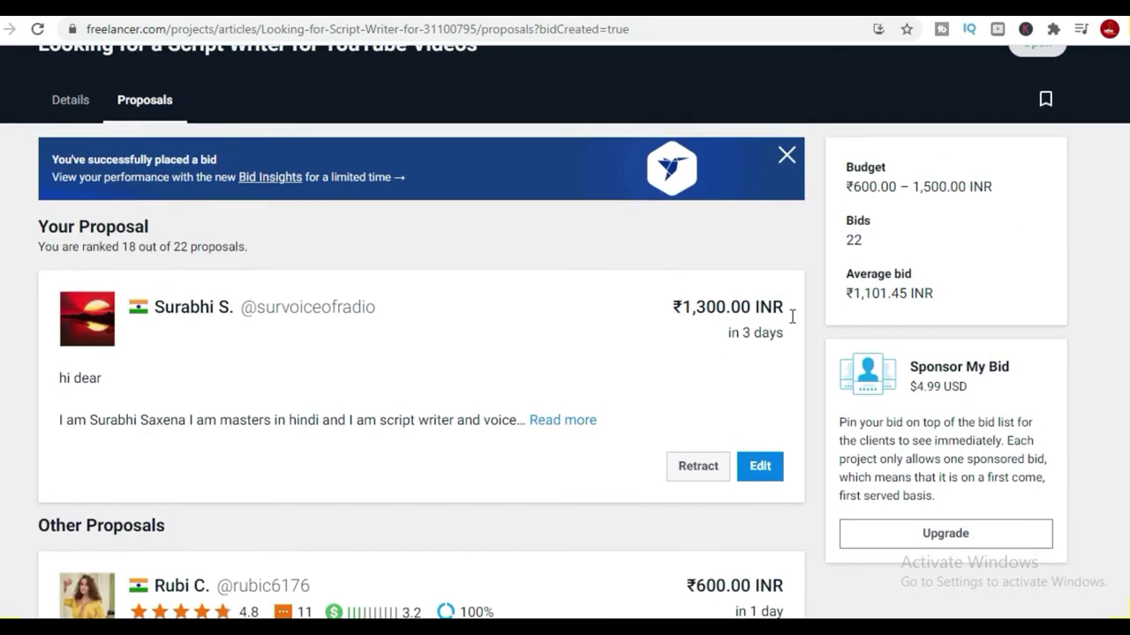
pyautogui.scroll(2, 792, 316)
pyautogui.click(672, 147)
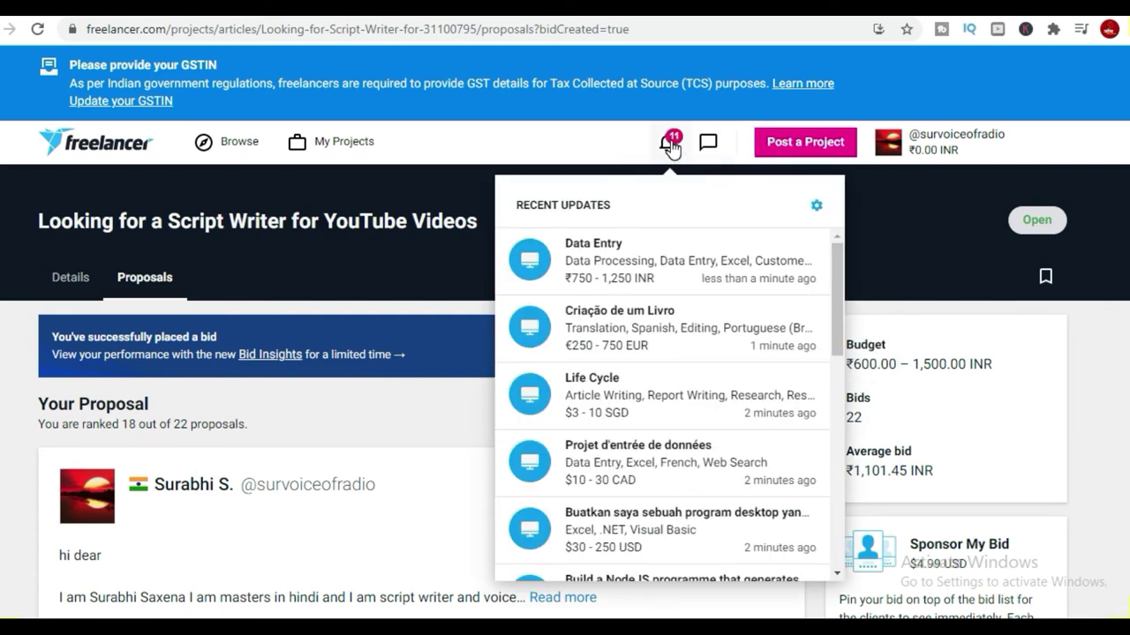
# Look over the Reliable Female Social Media Promoter project, then return to the Script Writer proposals tab.
pyautogui.click(609, 327)
pyautogui.scroll(-2, 442, 405)
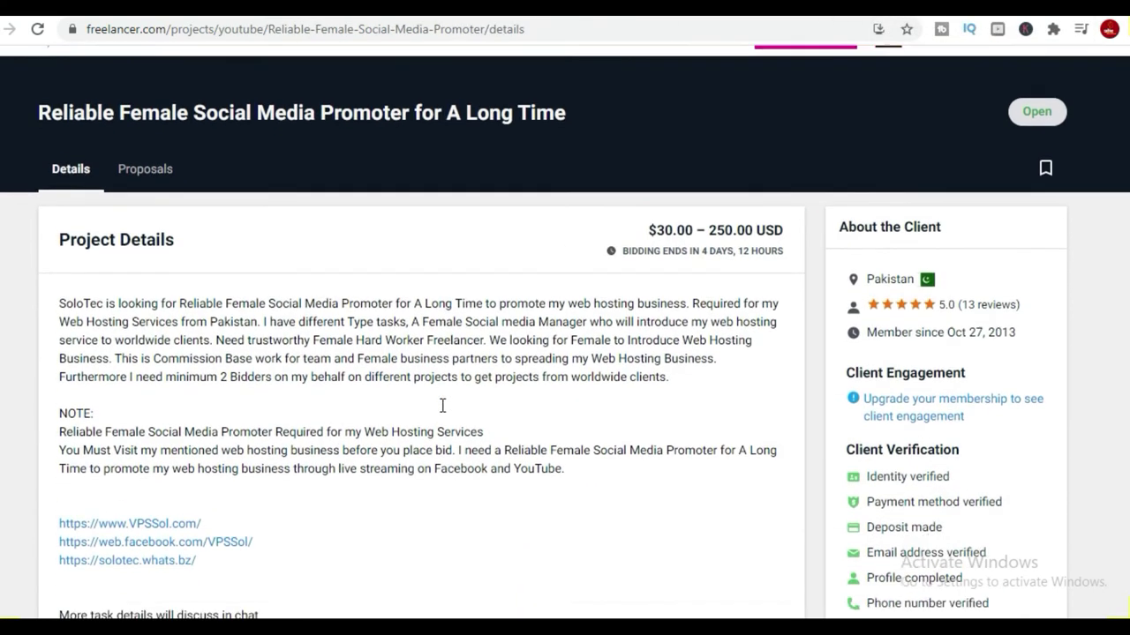
pyautogui.scroll(-3, 442, 405)
pyautogui.scroll(2, 442, 405)
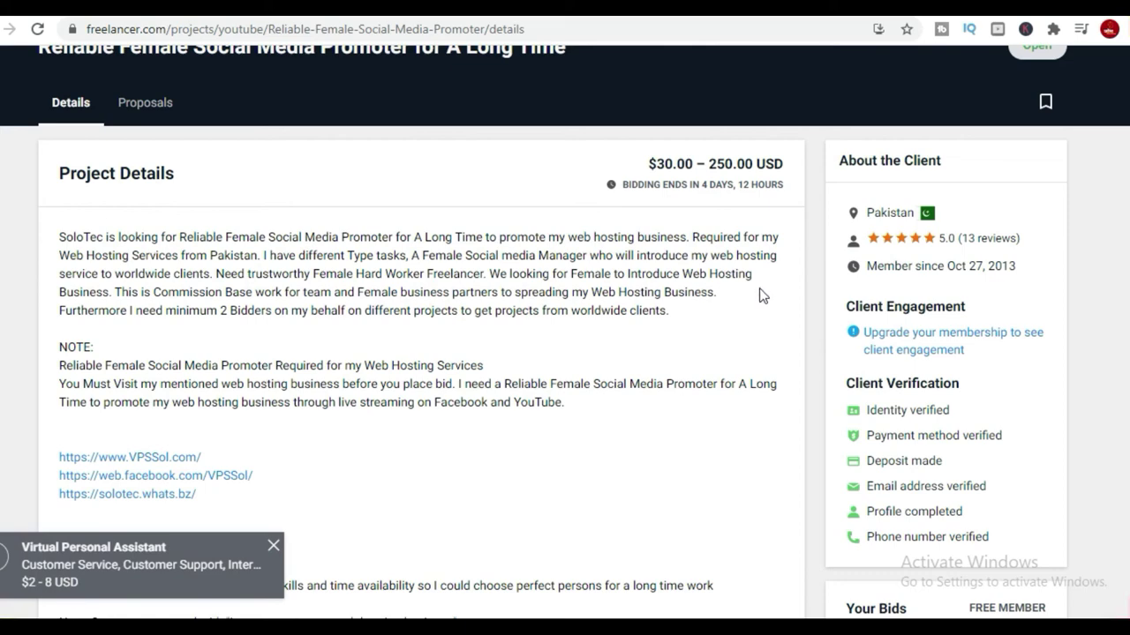
pyautogui.scroll(-6, 173, 377)
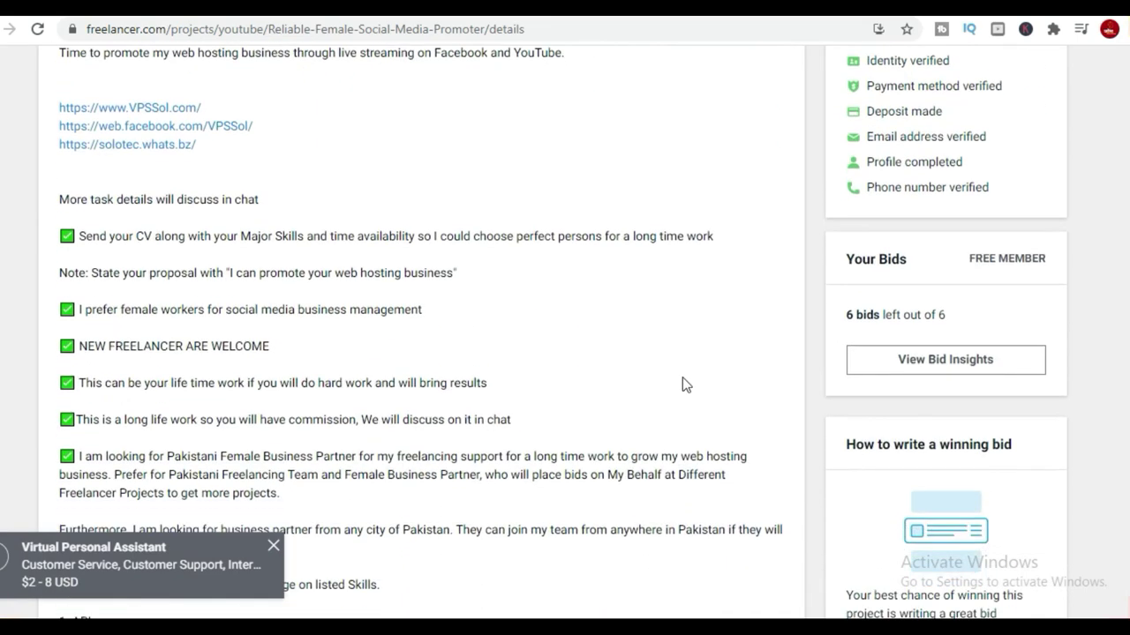
pyautogui.scroll(2, 927, 267)
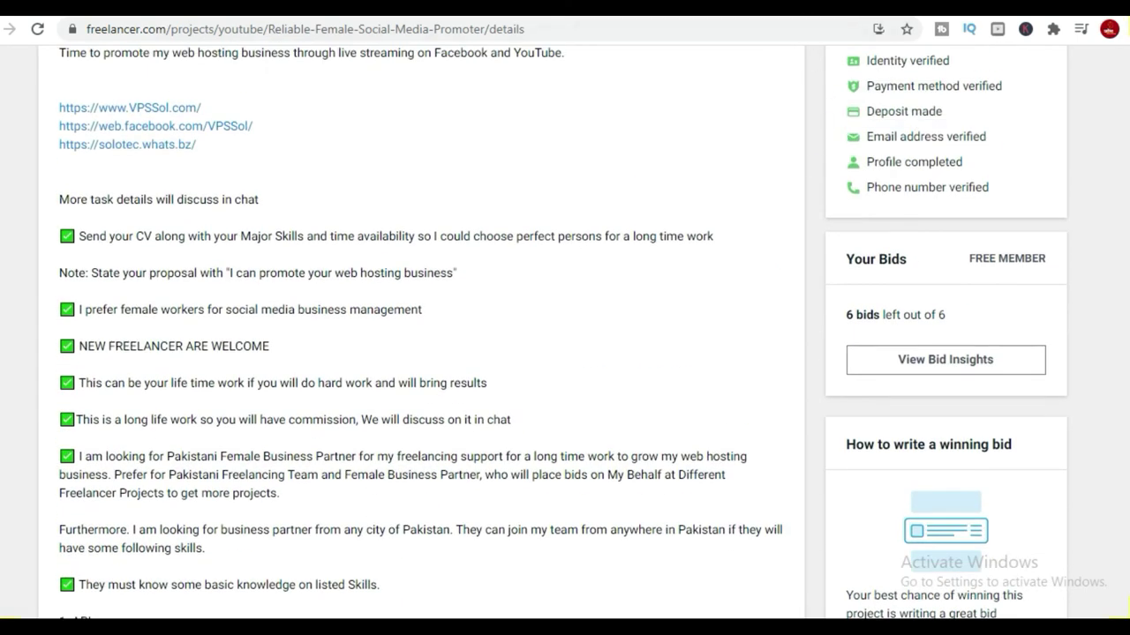
pyautogui.hotkey('ctrl', 'Tab')
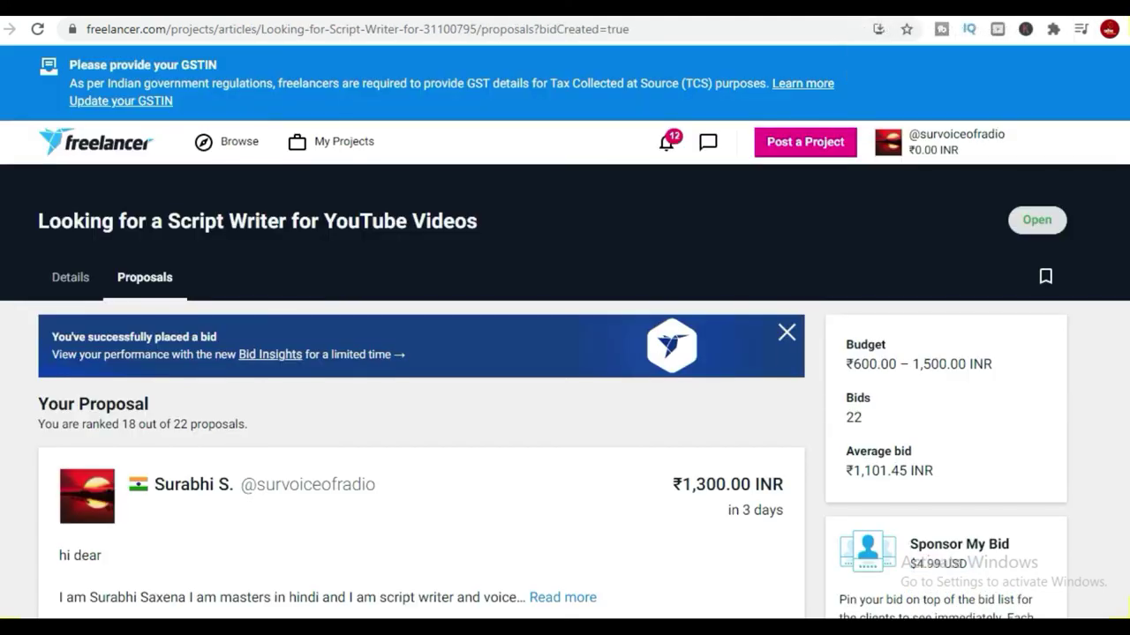
pyautogui.hotkey('ctrl', 'Tab')
pyautogui.hotkey('ctrl', 'Tab')
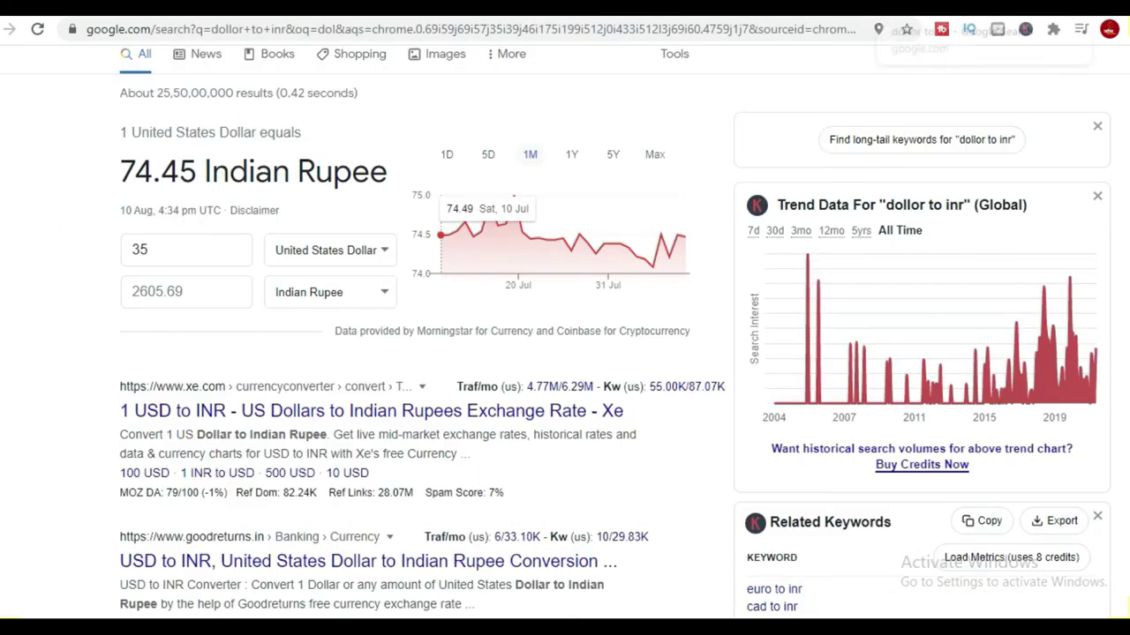
pyautogui.hotkey('ctrl', 'Tab')
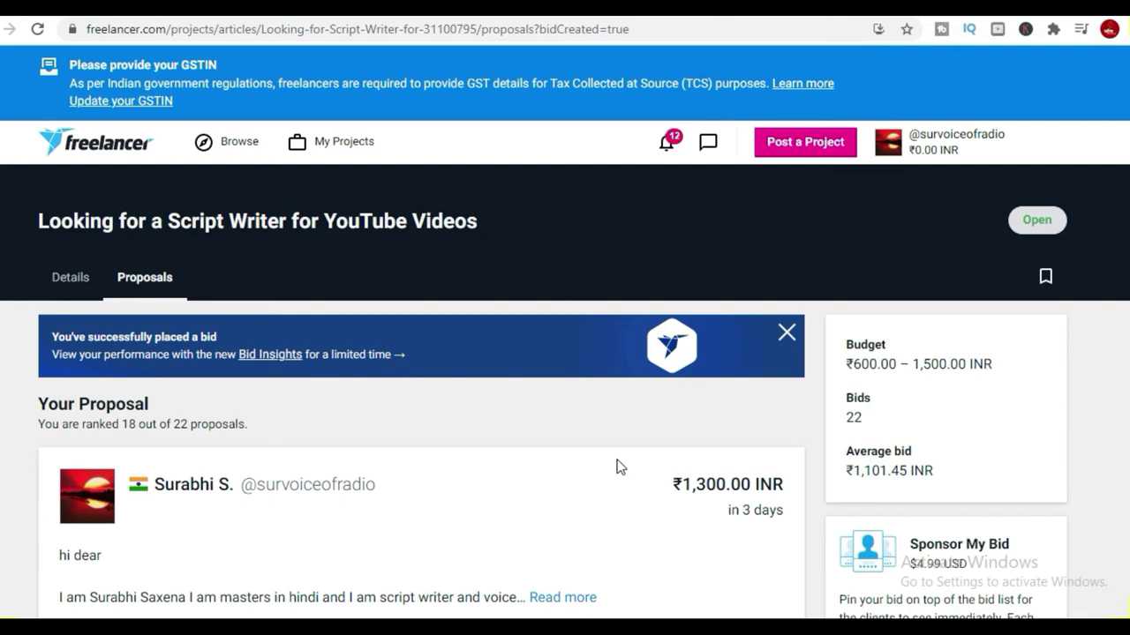
pyautogui.click(668, 141)
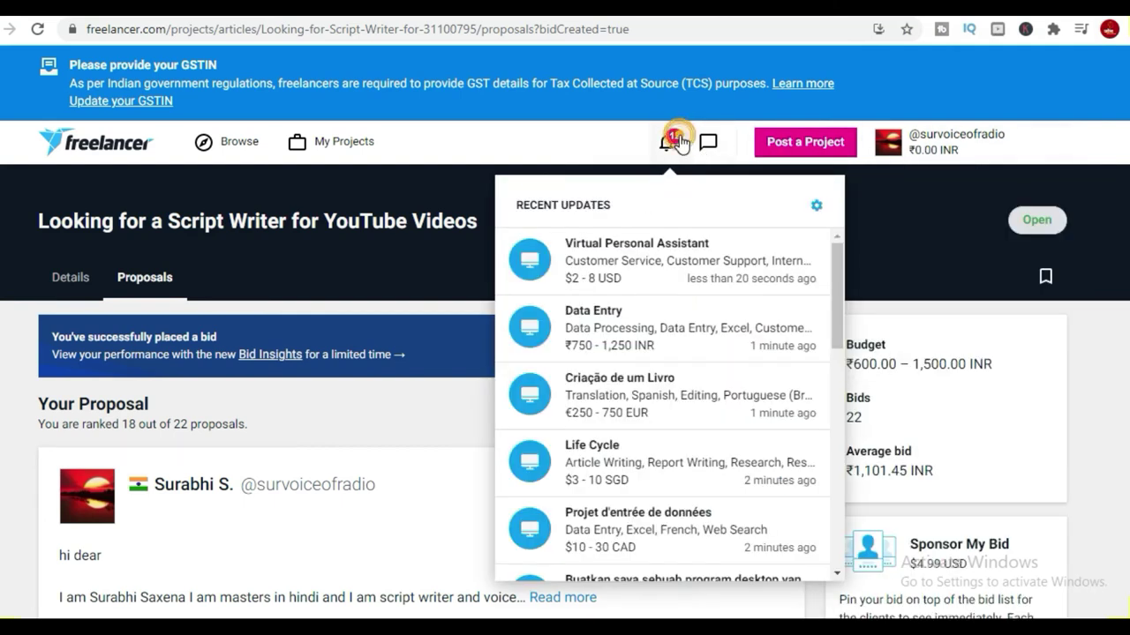
pyautogui.click(886, 145)
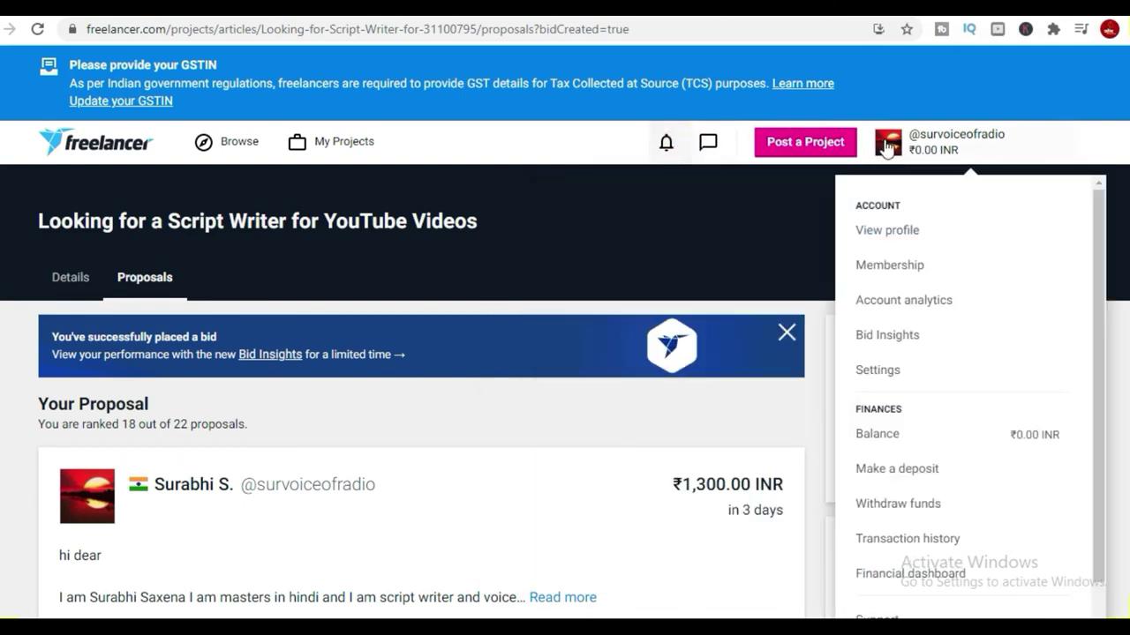
pyautogui.click(666, 120)
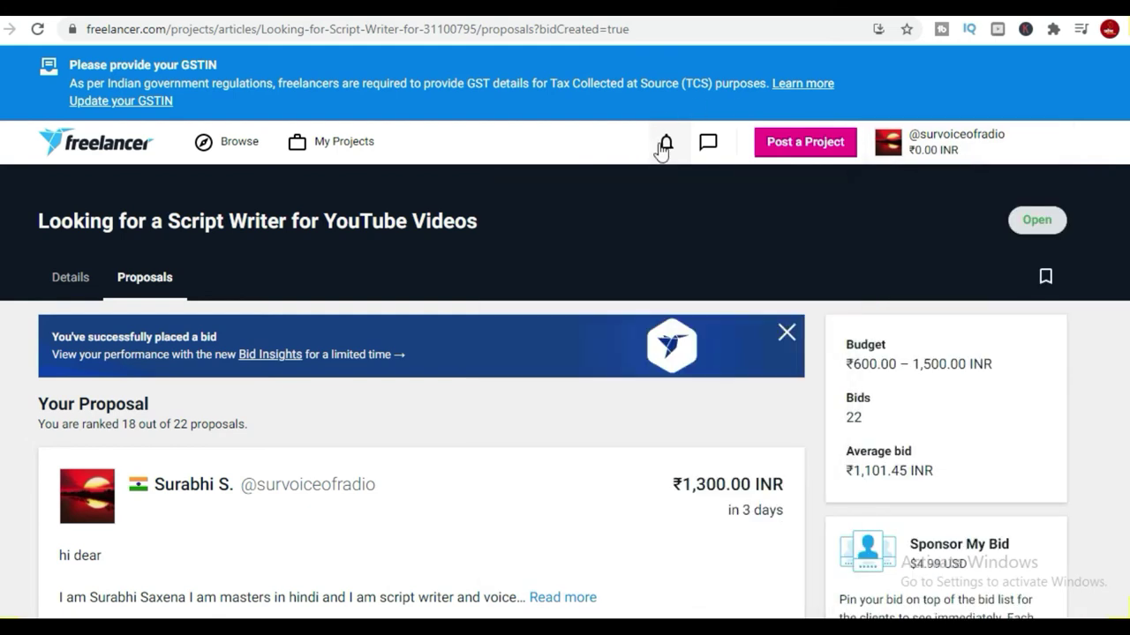
pyautogui.click(707, 143)
pyautogui.click(728, 297)
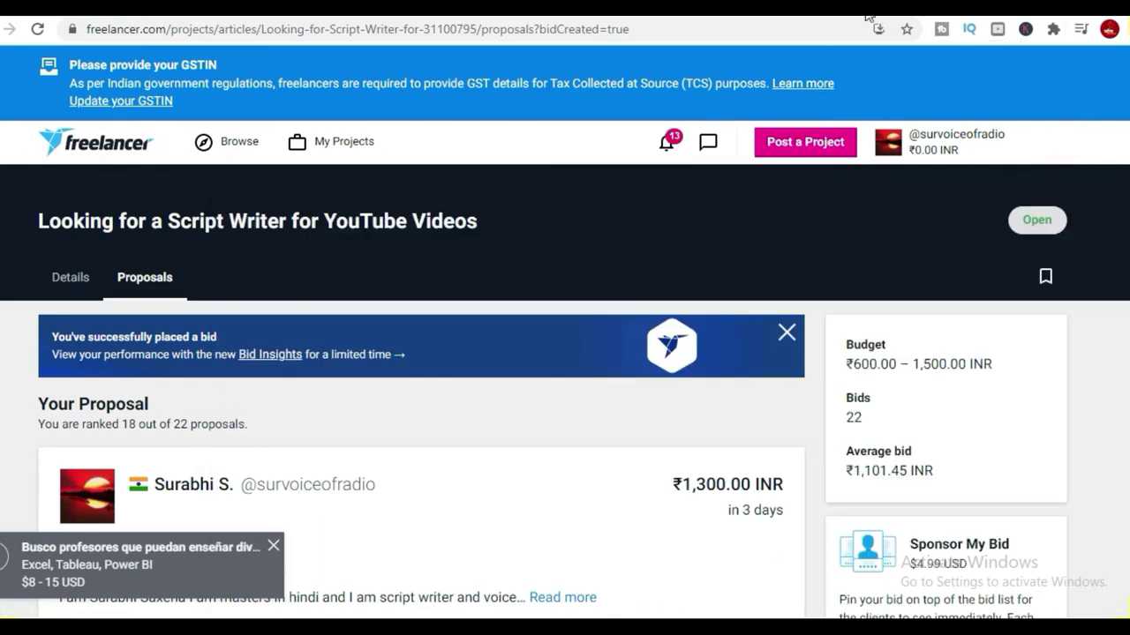
# Flip through the email, Gmail and proposal tabs and glance at recent messages.
pyautogui.click(869, 12)
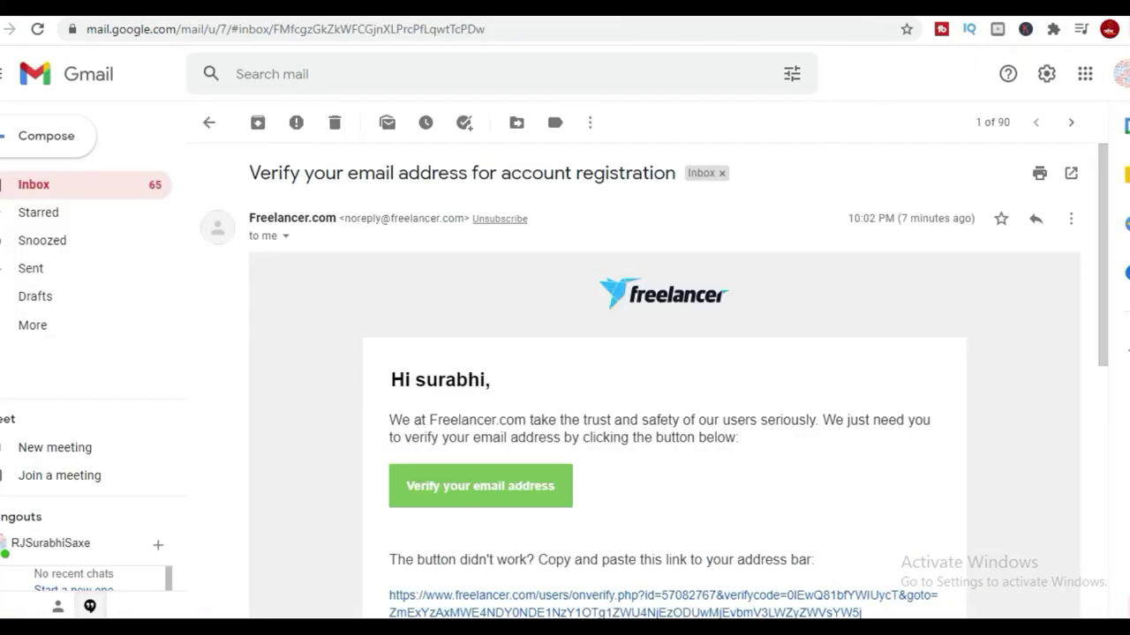
pyautogui.click(869, 12)
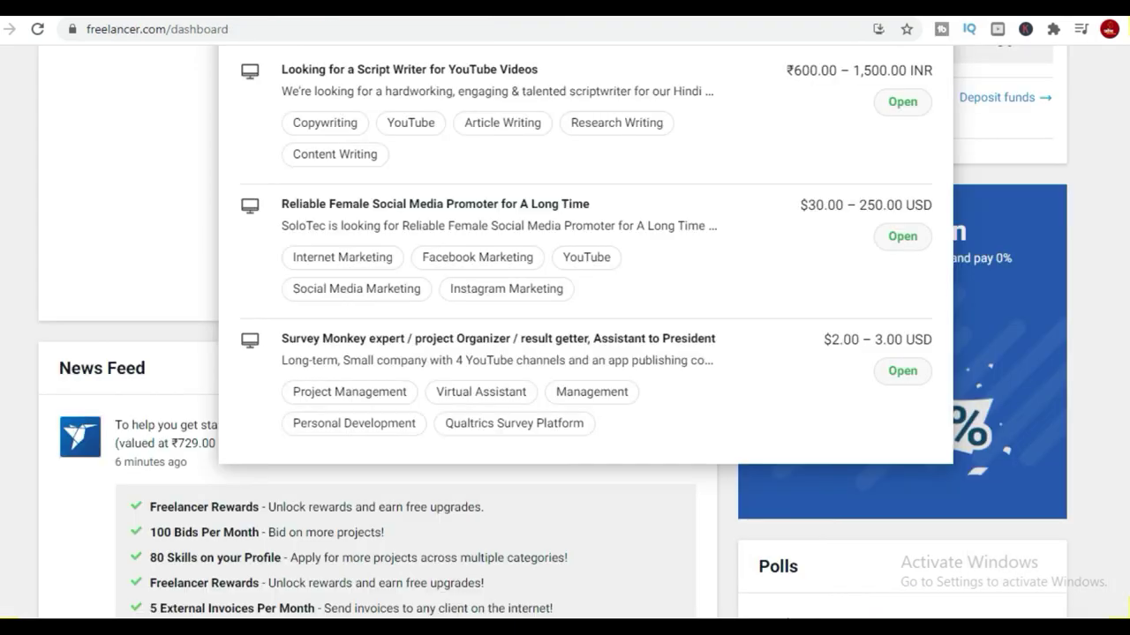
pyautogui.click(891, 12)
pyautogui.click(849, 12)
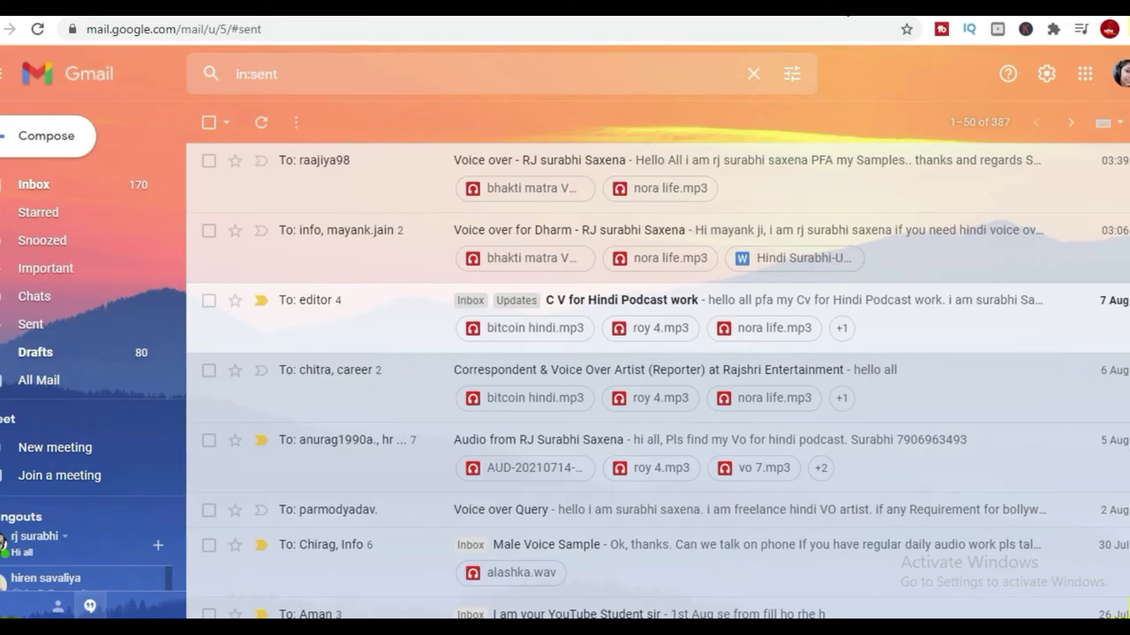
pyautogui.click(755, 12)
pyautogui.click(726, 12)
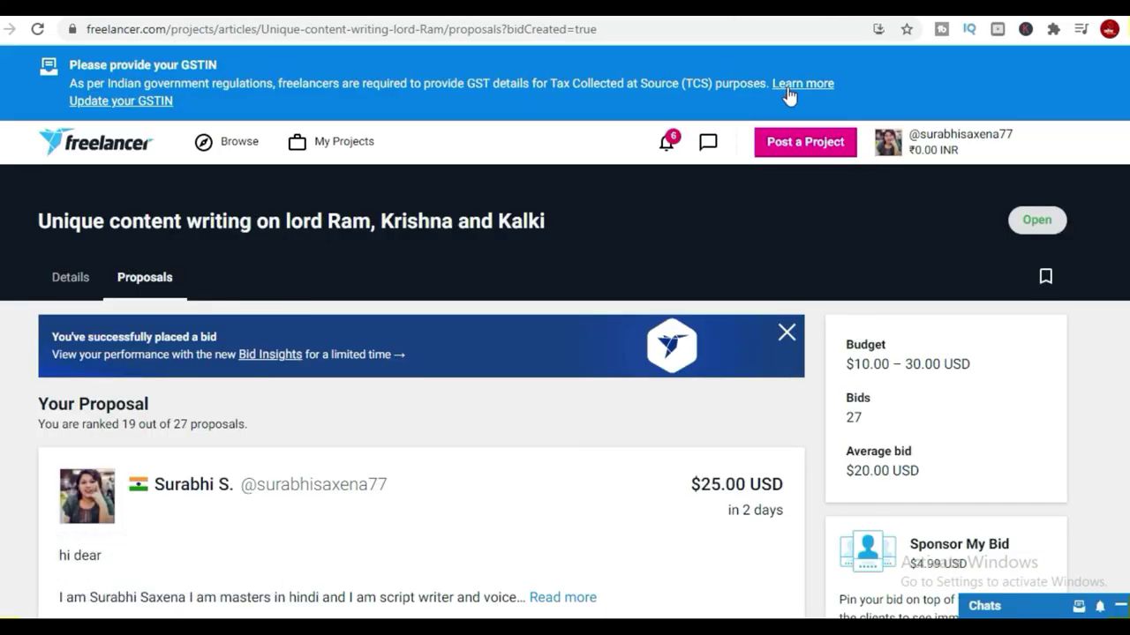
pyautogui.click(707, 141)
pyautogui.scroll(-2, 996, 453)
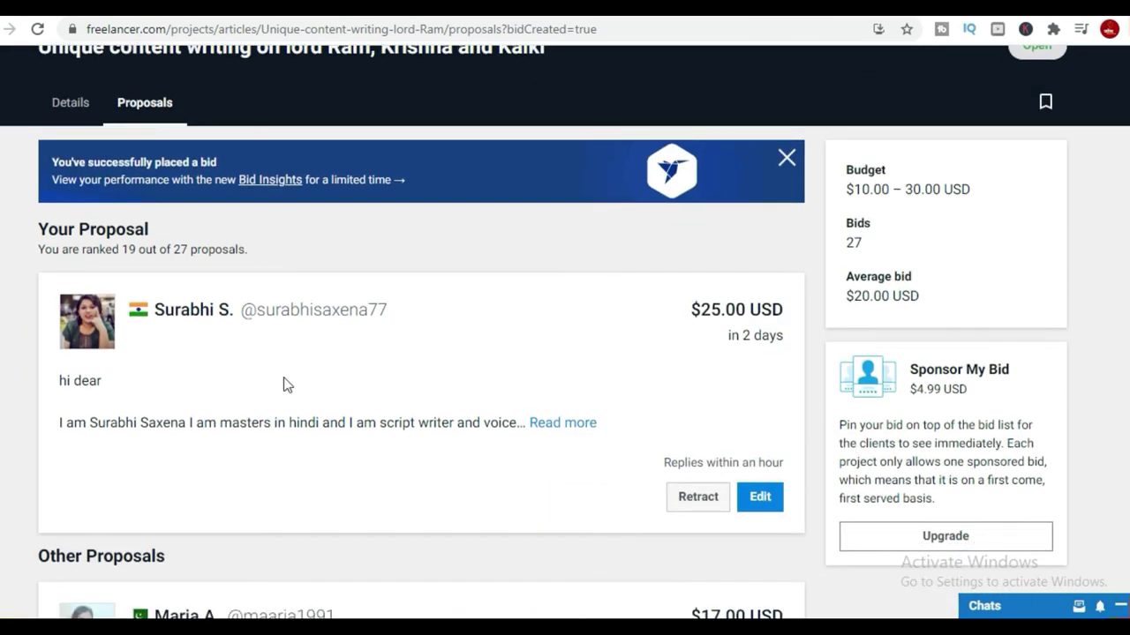
# Close the leftover project, email verification, content writing and YouTube channel tabs.
pyautogui.click(663, 12)
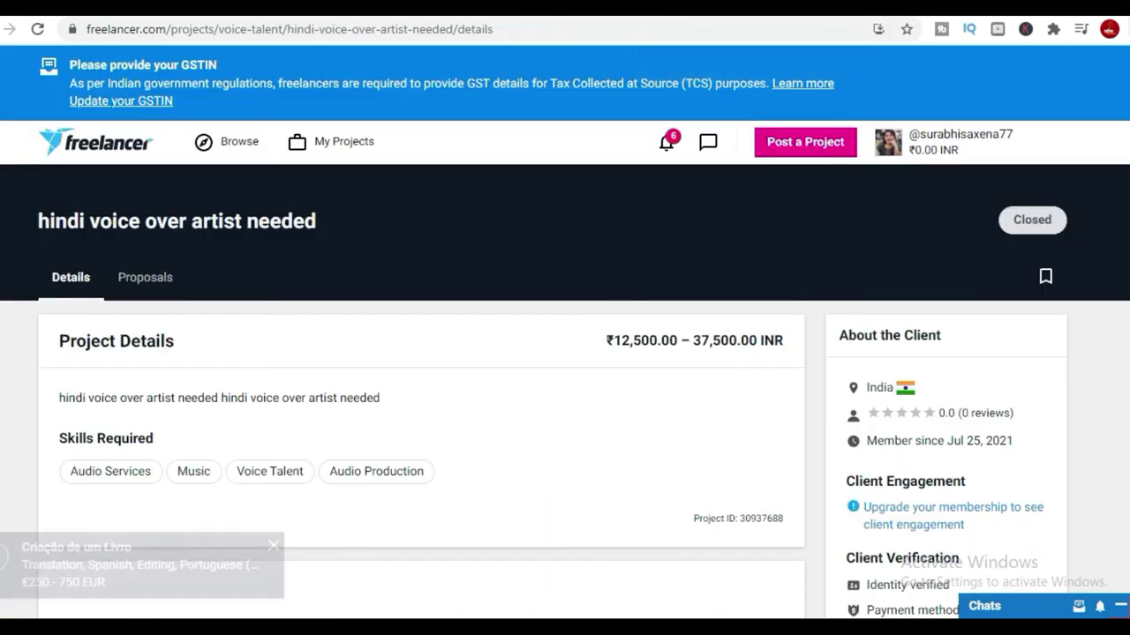
pyautogui.click(663, 12)
pyautogui.click(662, 12)
pyautogui.click(663, 13)
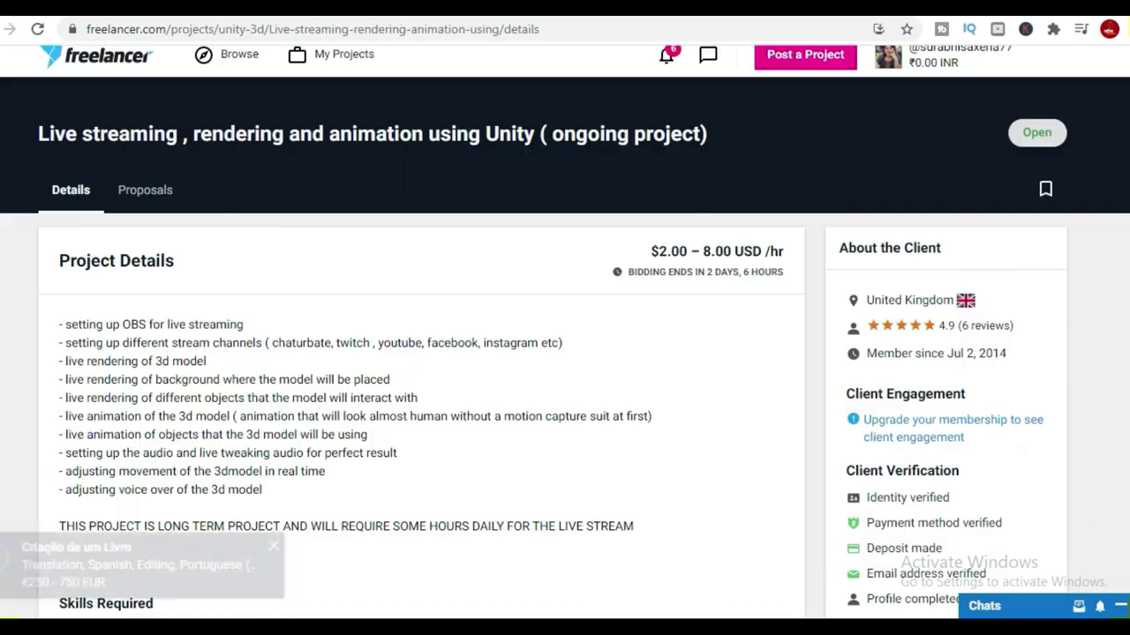
pyautogui.click(663, 13)
pyautogui.click(662, 12)
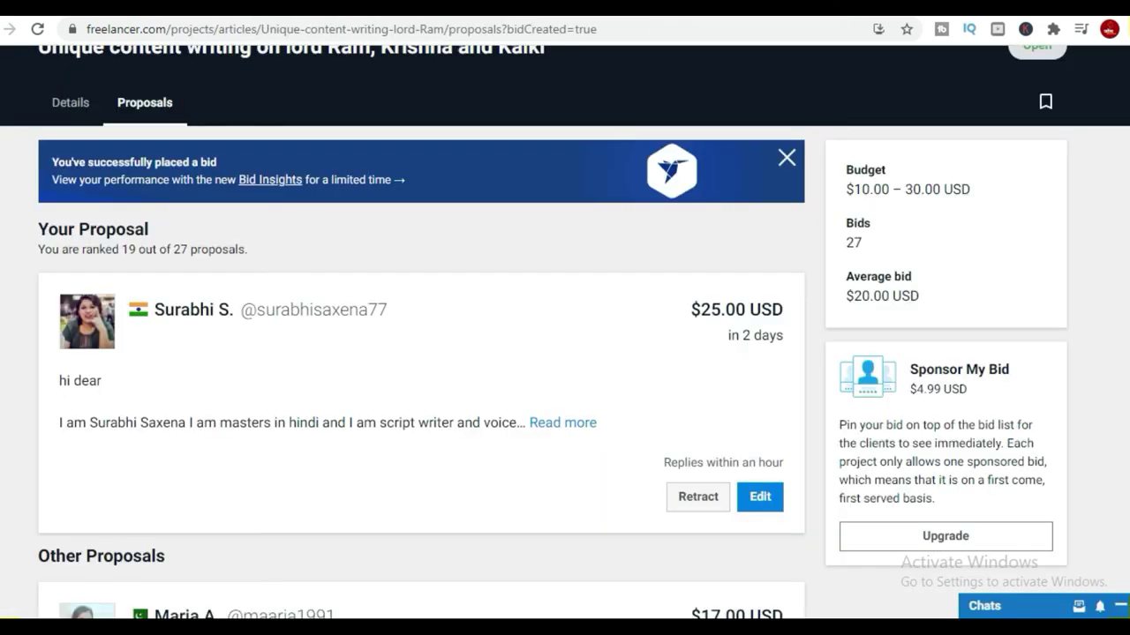
pyautogui.click(663, 13)
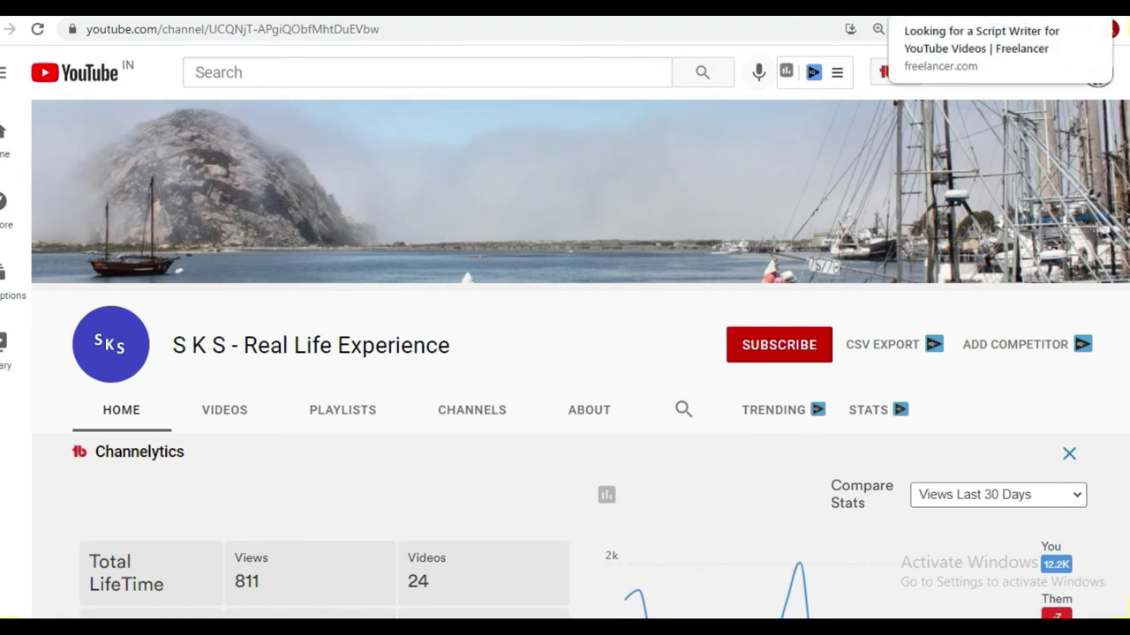
pyautogui.click(927, 9)
# Check recent notifications, then search the site for 'audio work'.
pyautogui.click(666, 150)
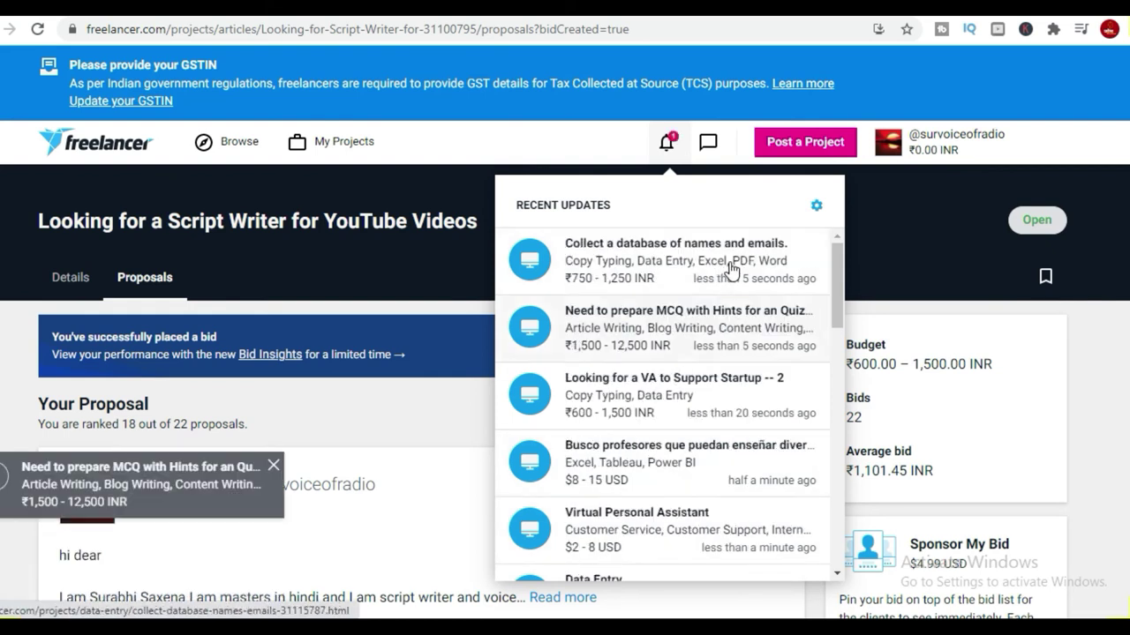
pyautogui.scroll(-9, 748, 267)
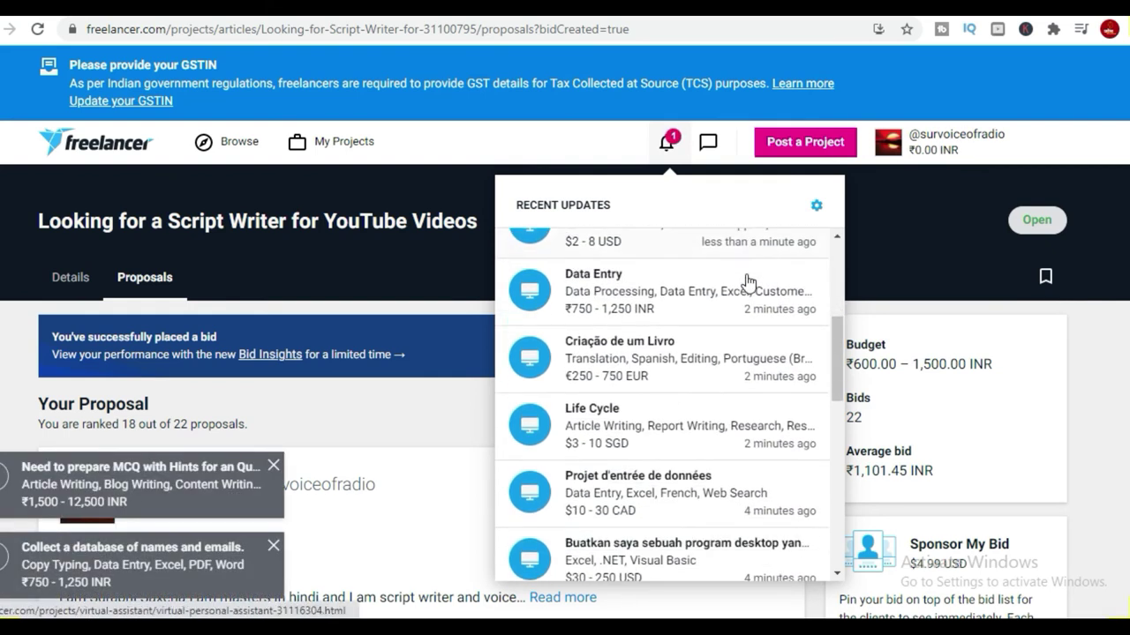
pyautogui.click(221, 134)
pyautogui.click(292, 204)
pyautogui.write('audio work')
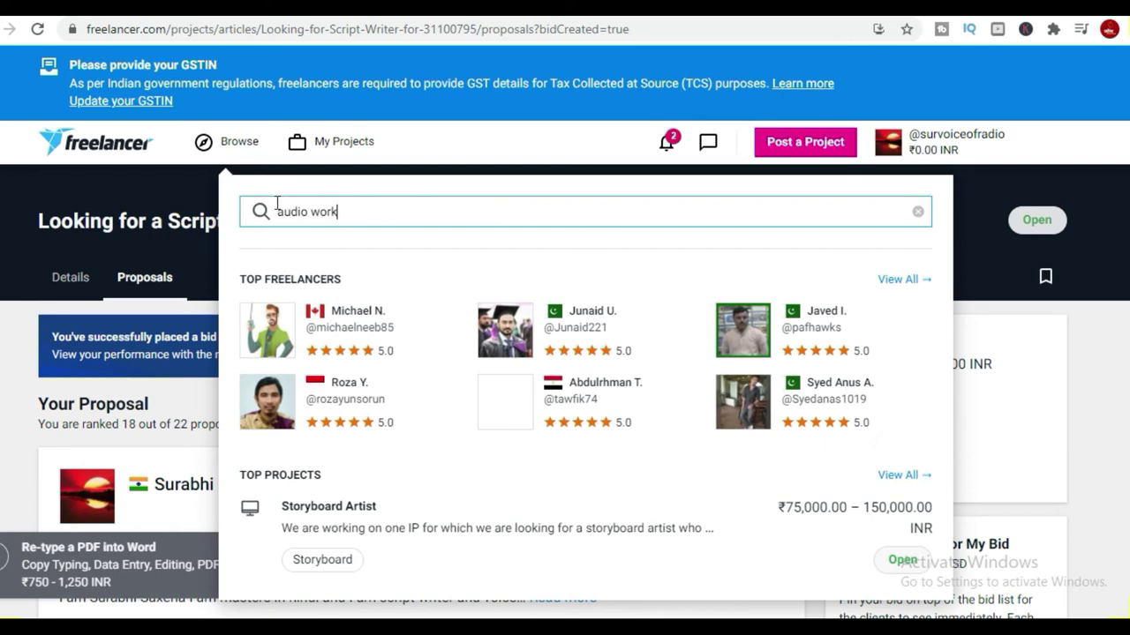
# Replace the search text with 'Hindi' and scroll through the suggested results.
pyautogui.scroll(-4, 484, 424)
pyautogui.scroll(4, 373, 227)
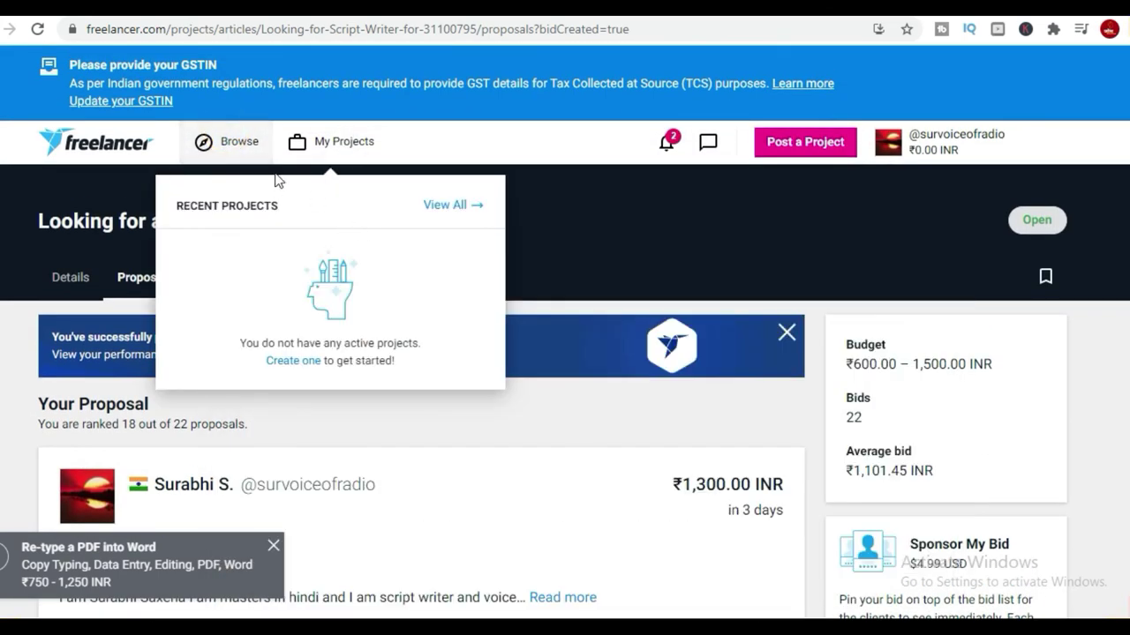
pyautogui.click(211, 143)
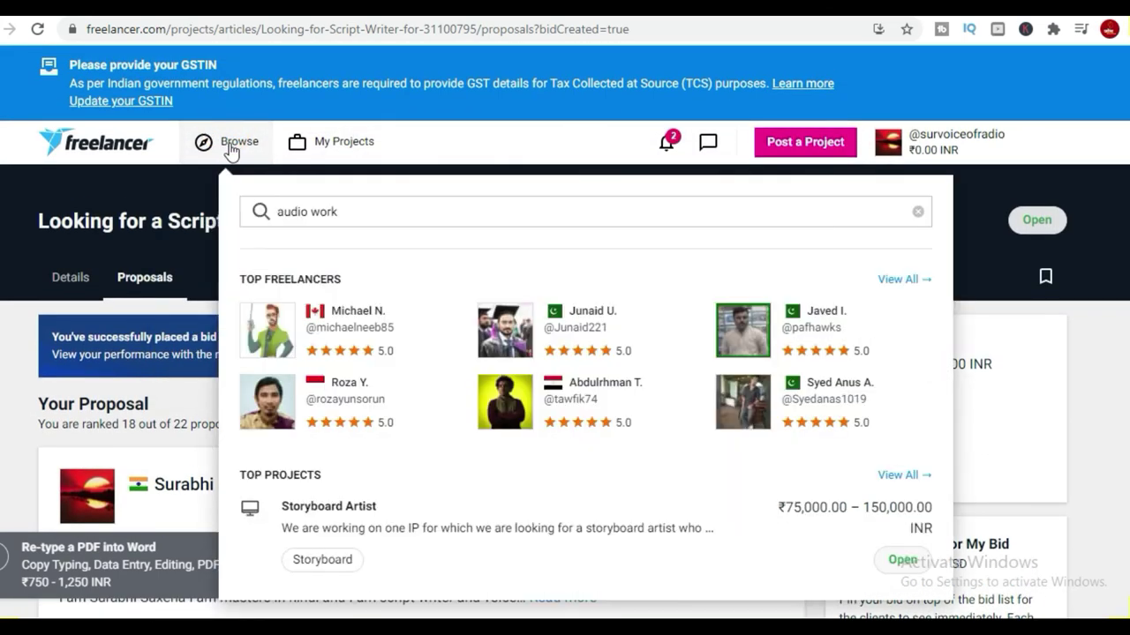
pyautogui.tripleClick(361, 215)
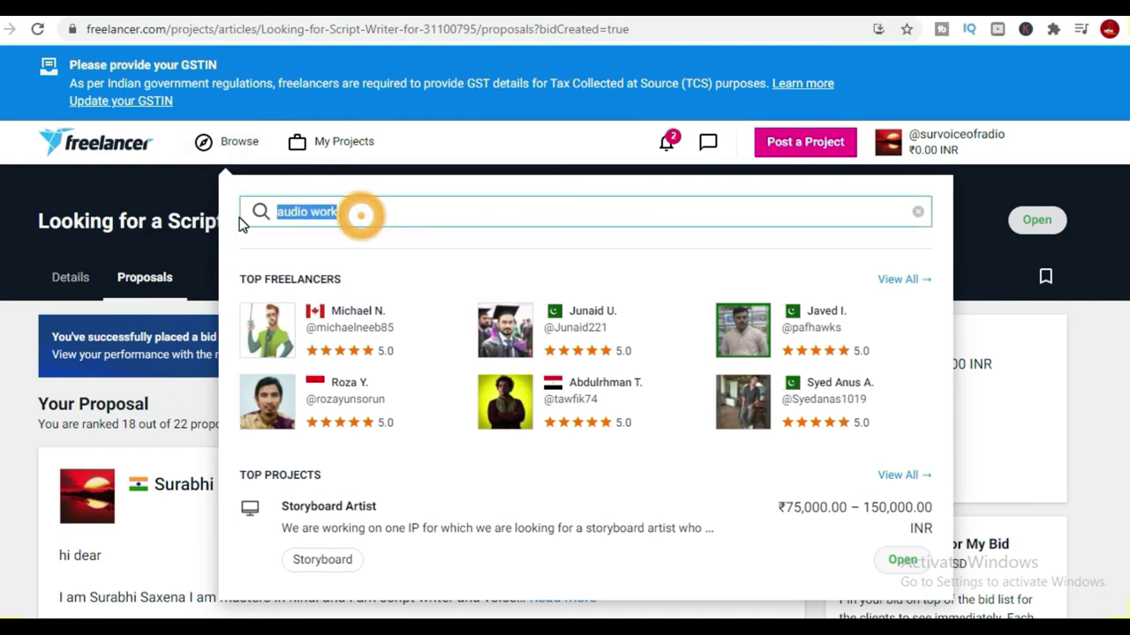
pyautogui.write('Hindi')
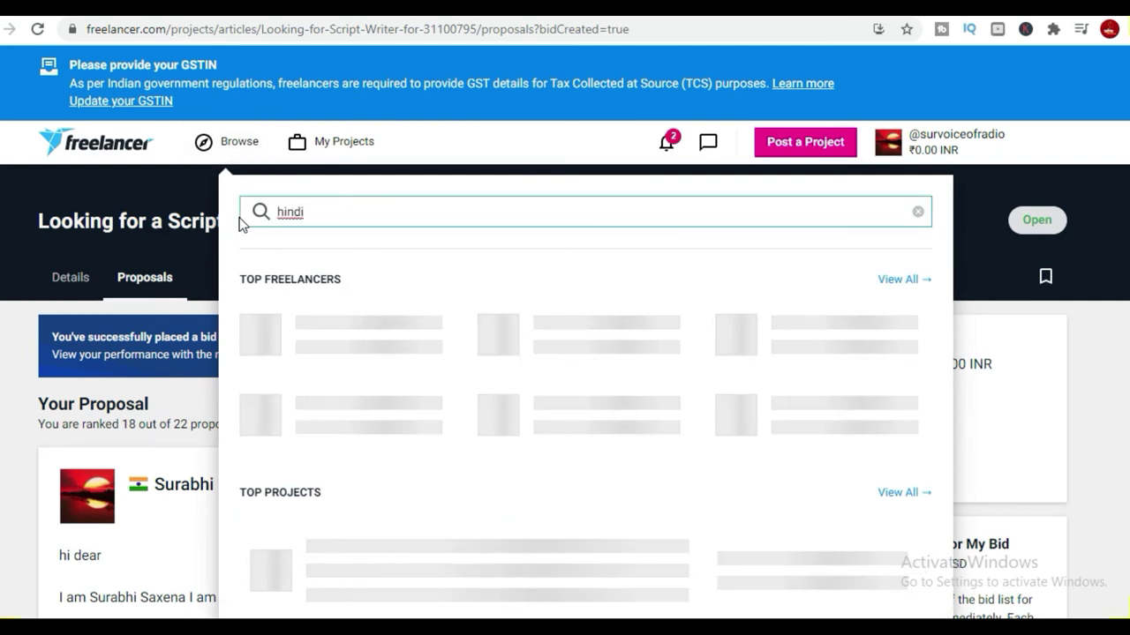
pyautogui.scroll(-3, 568, 396)
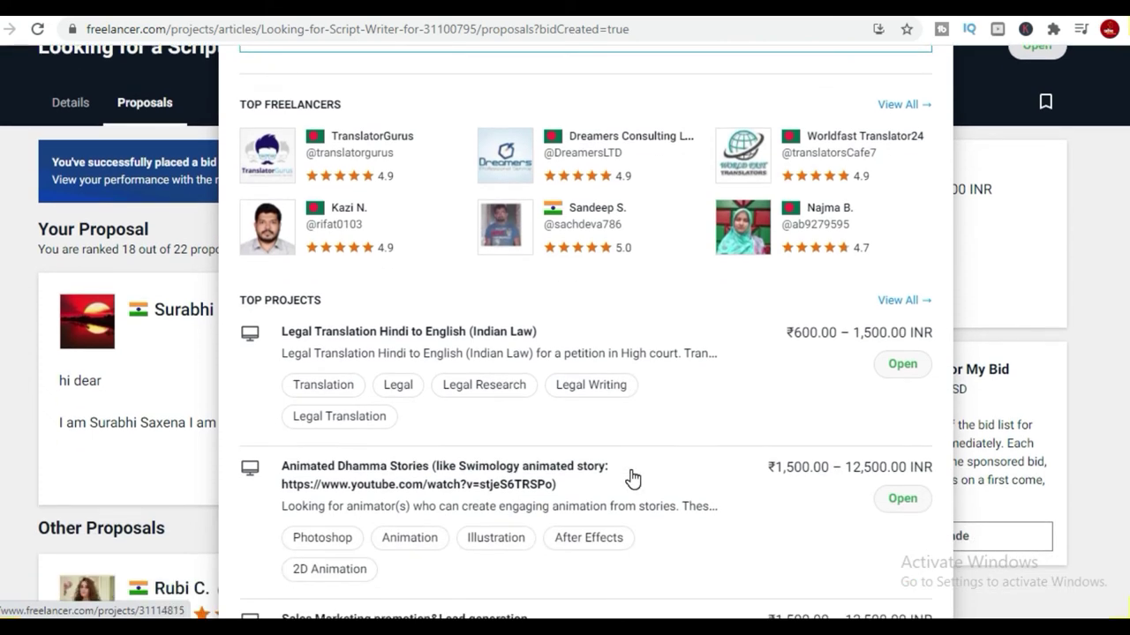
pyautogui.scroll(-1, 632, 479)
pyautogui.scroll(-1, 631, 479)
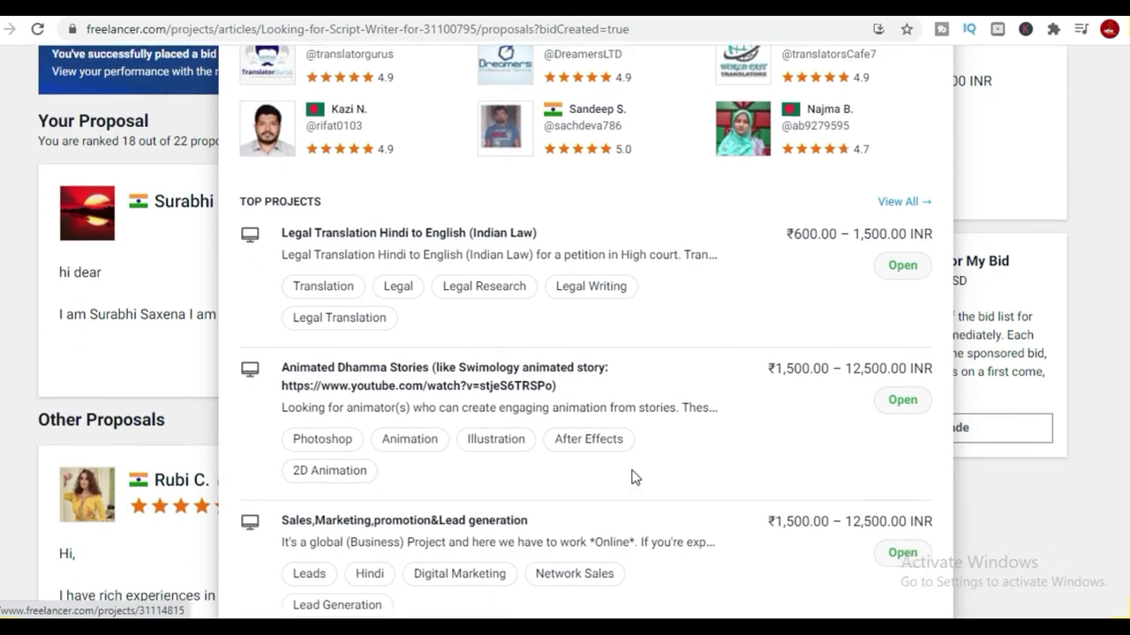
pyautogui.scroll(4, 632, 476)
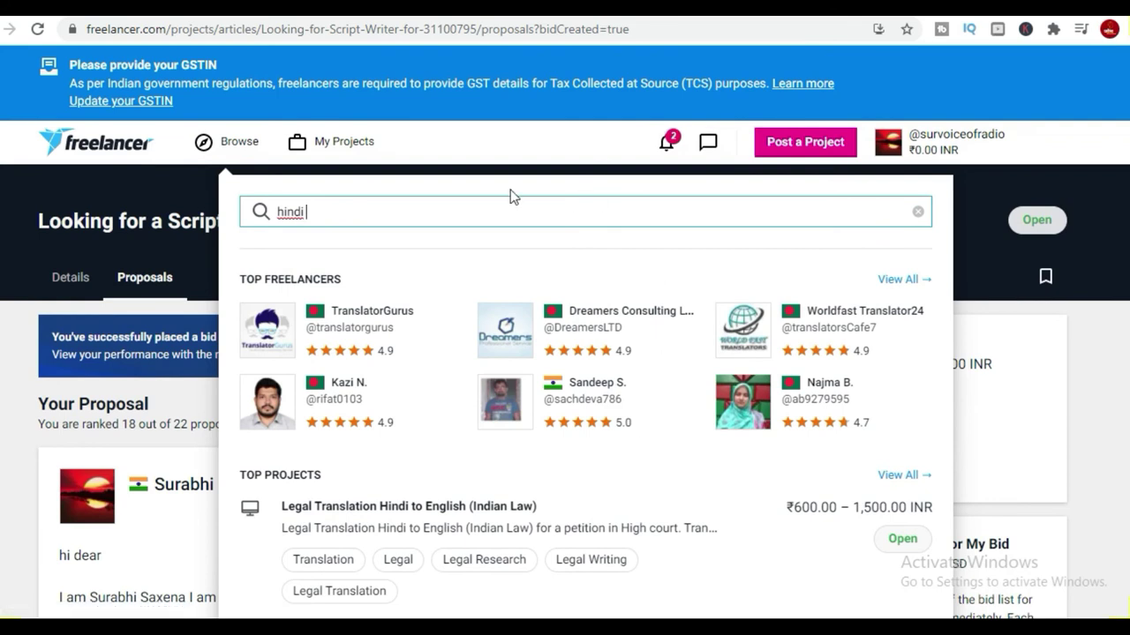
# Search for 'voice over hindi' and open the 3D animator for YouTube channel project.
pyautogui.click(666, 143)
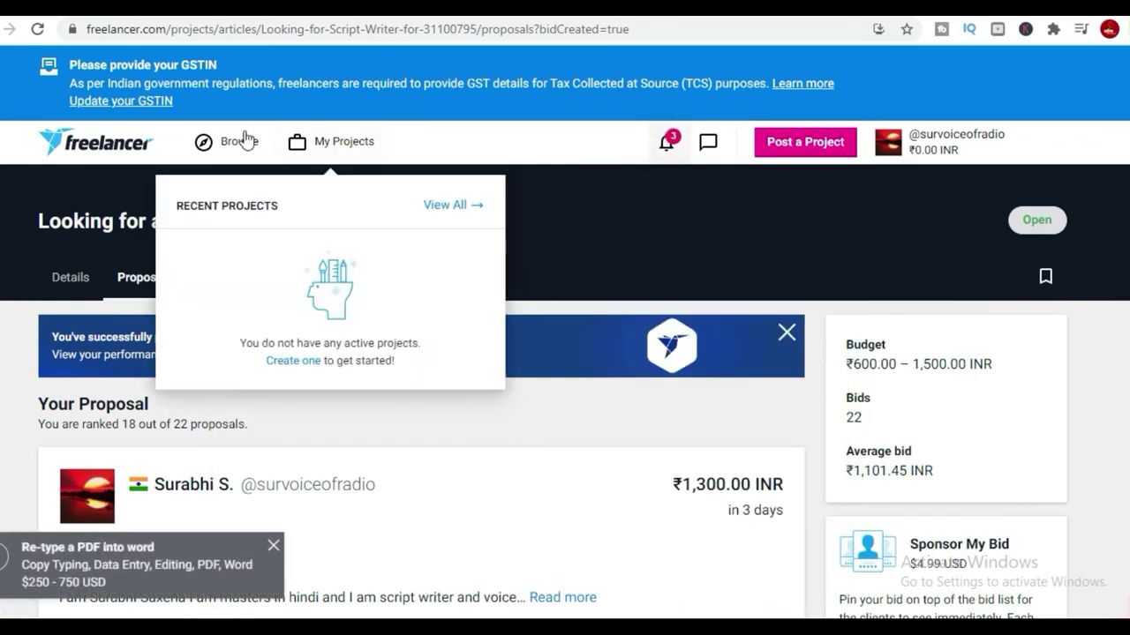
pyautogui.click(207, 141)
pyautogui.doubleClick(334, 215)
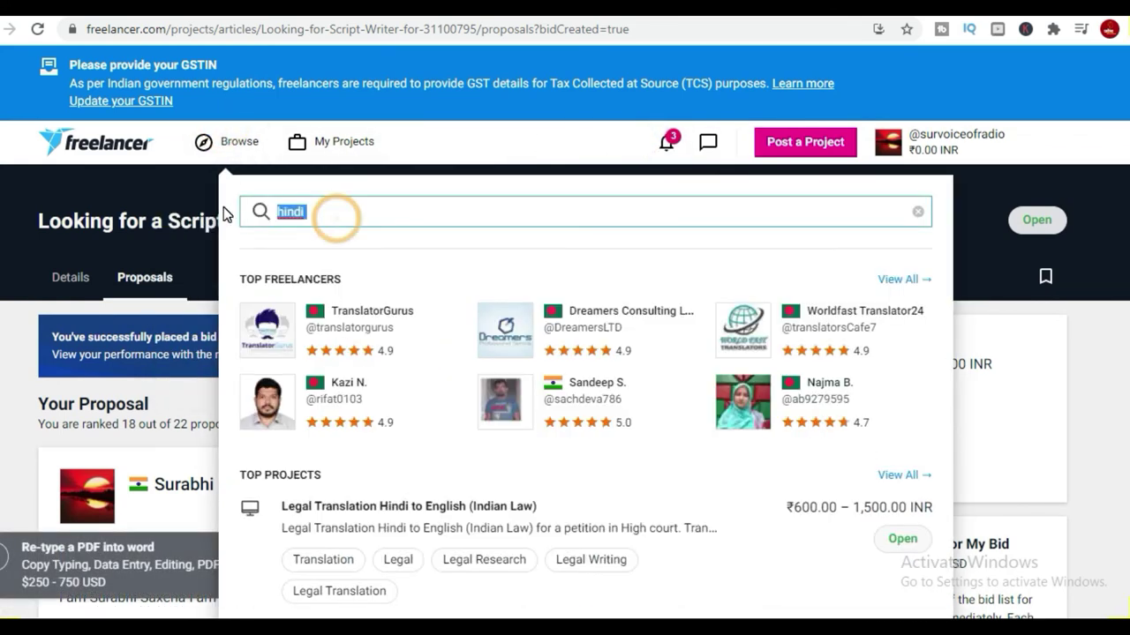
pyautogui.write('voice over hindi')
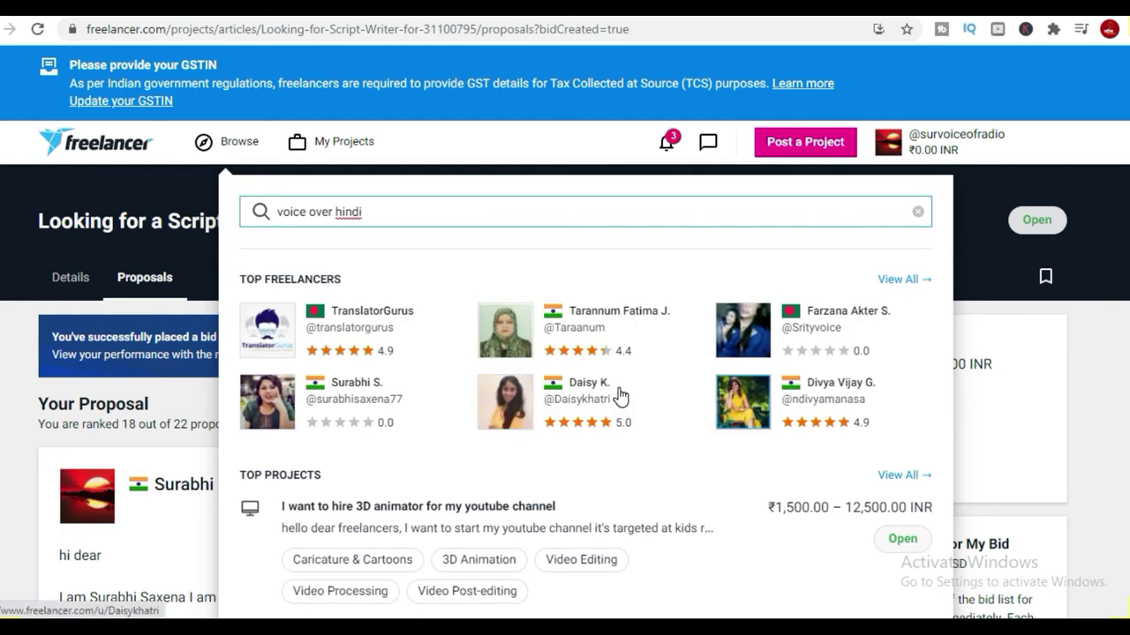
pyautogui.scroll(-2, 635, 499)
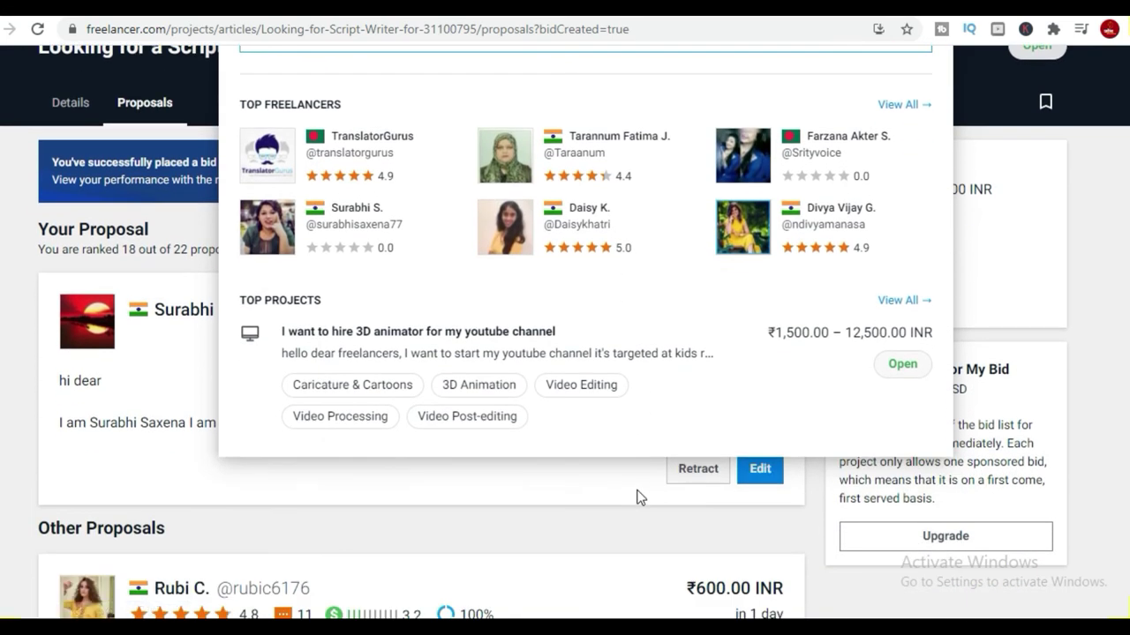
pyautogui.click(541, 348)
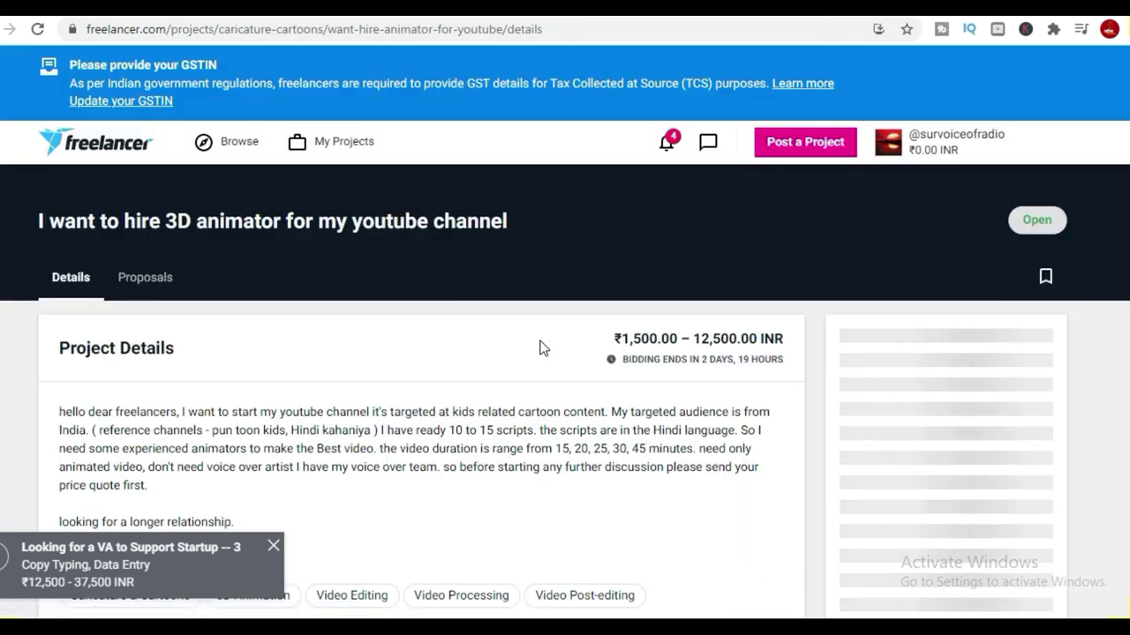
# Open 'Looking for a VA to Support Startup -- 3' from notifications and scroll its details.
pyautogui.scroll(-7, 610, 440)
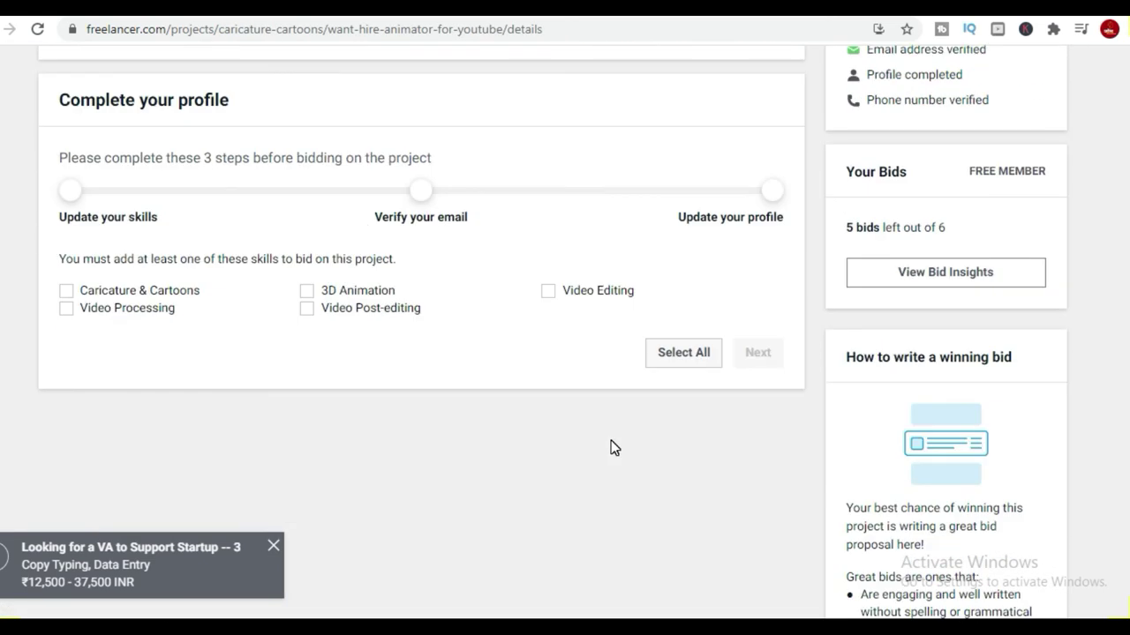
pyautogui.scroll(10, 611, 438)
pyautogui.click(668, 141)
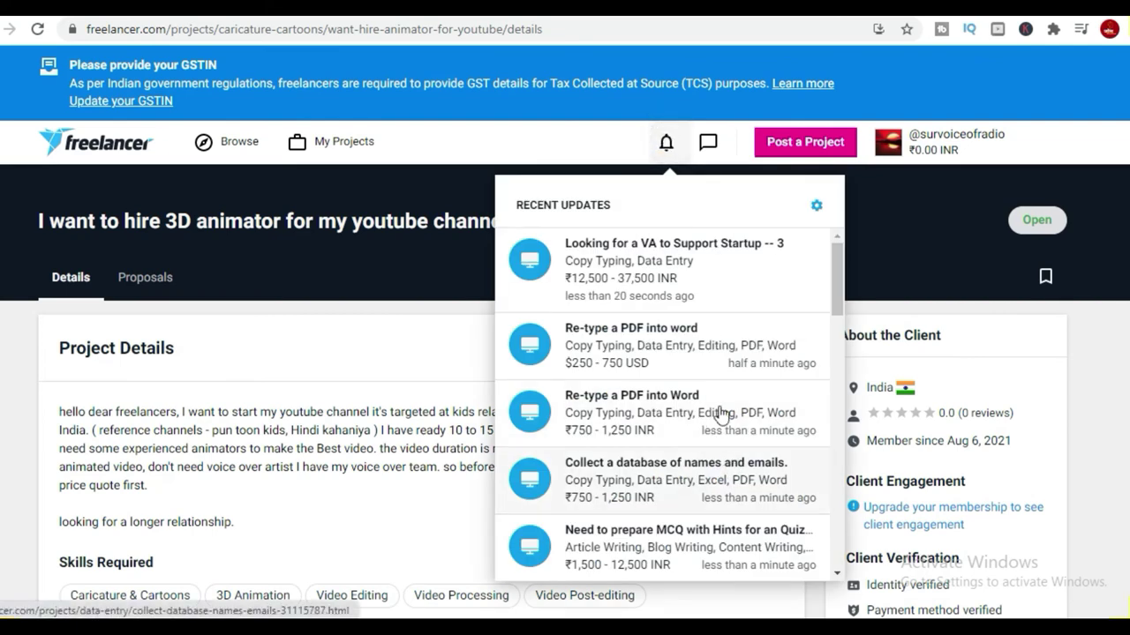
pyautogui.click(670, 279)
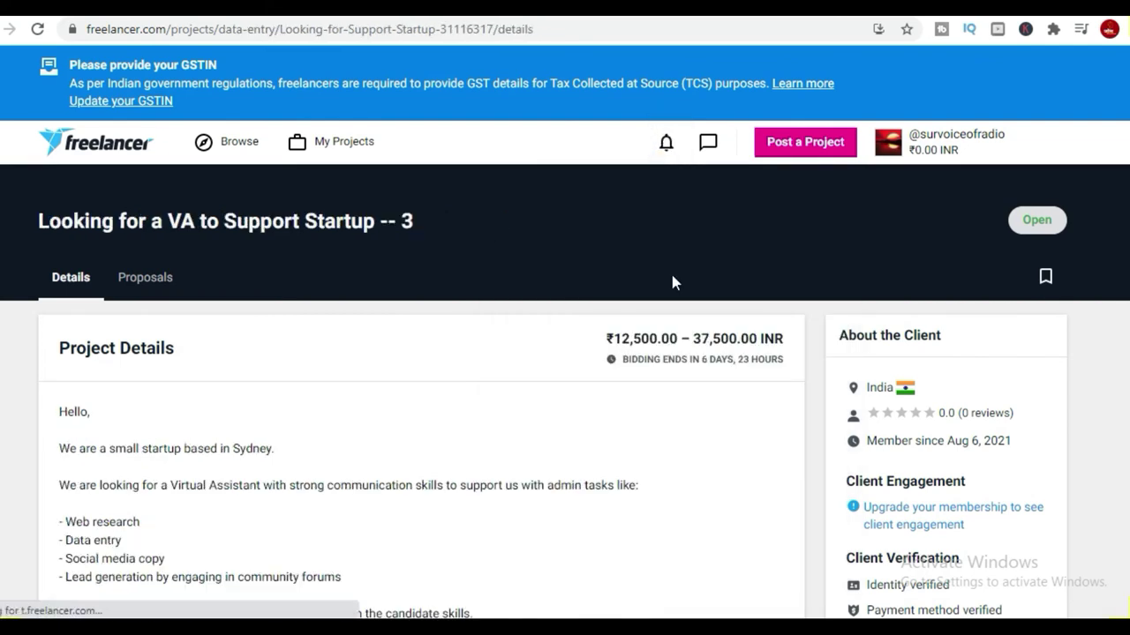
pyautogui.scroll(-2, 613, 464)
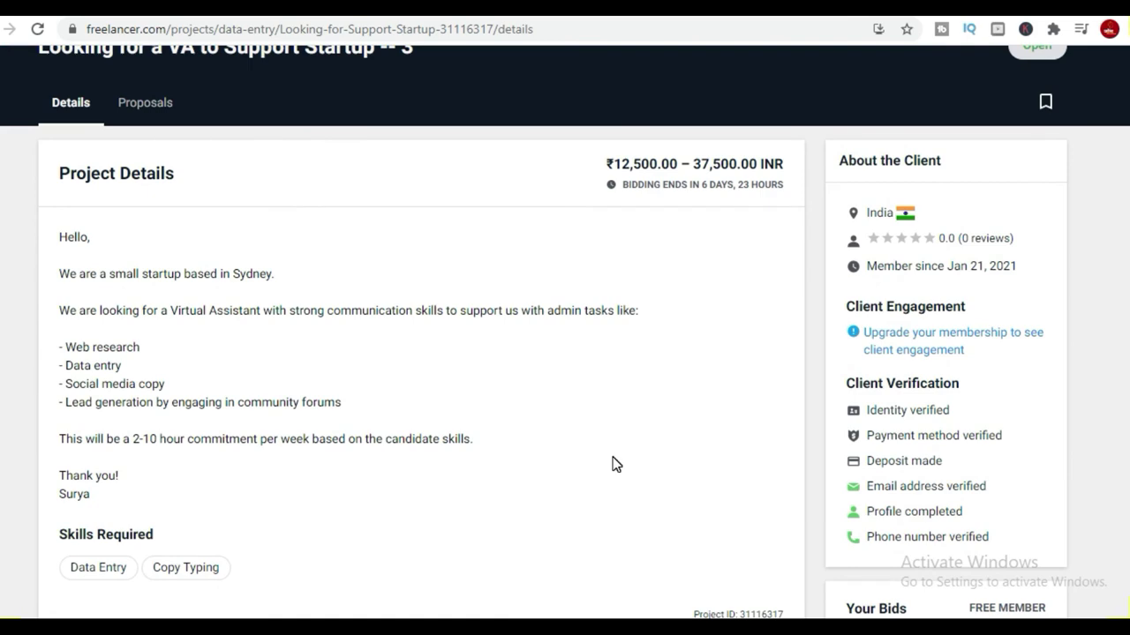
pyautogui.scroll(-7, 615, 465)
pyautogui.scroll(-7, 612, 458)
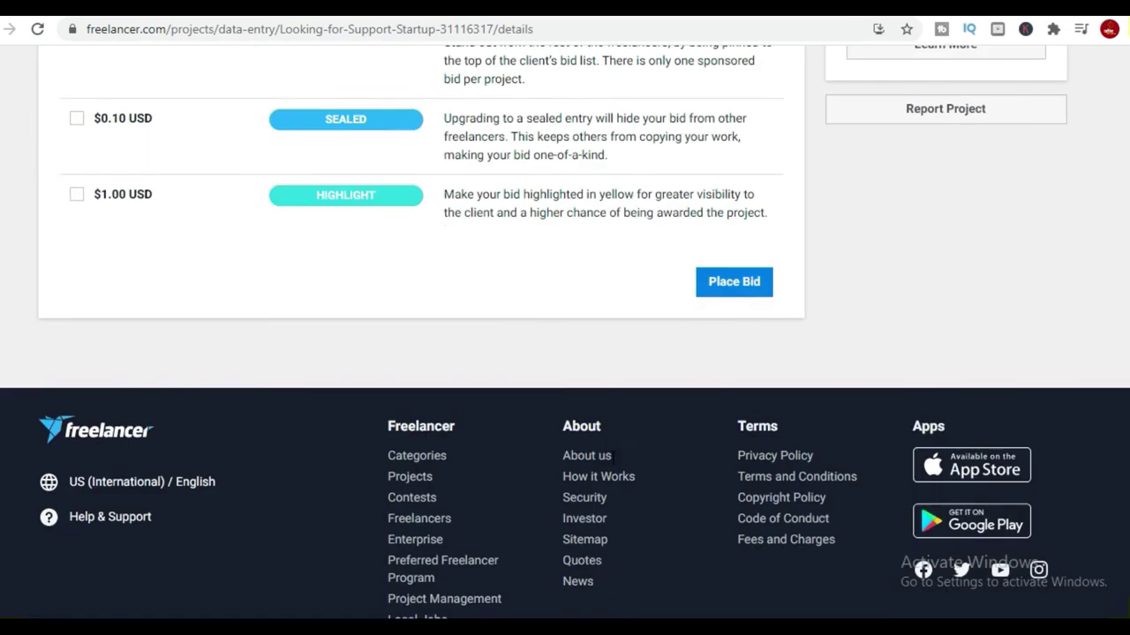
pyautogui.scroll(15, 1085, 96)
pyautogui.scroll(5, 856, 228)
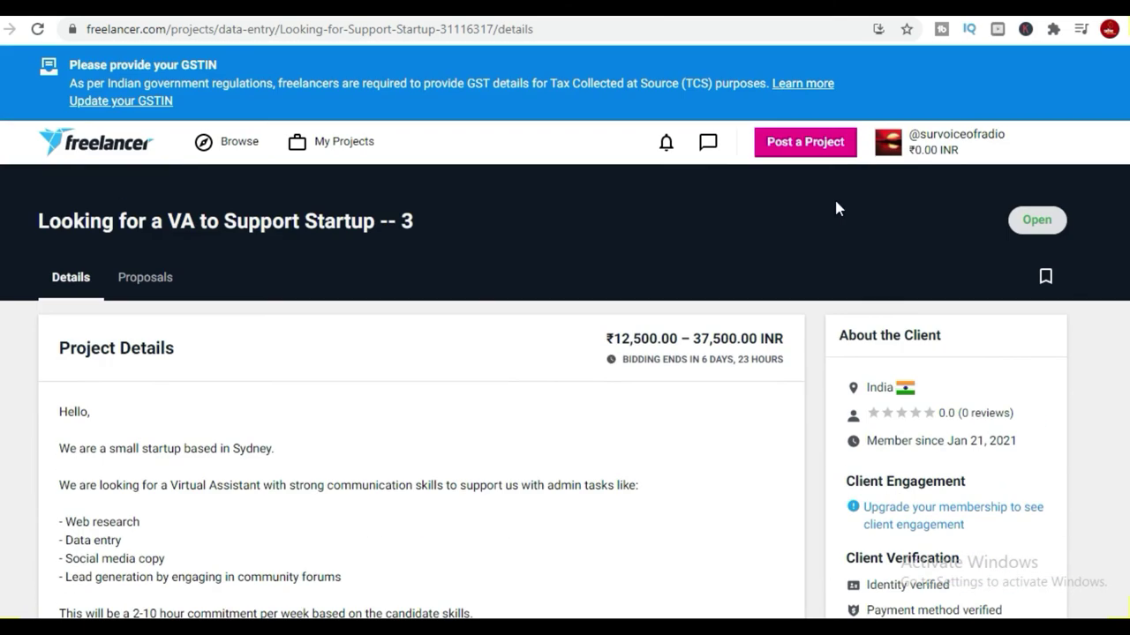
# Check recent messages and notifications, then bring up the account menu.
pyautogui.click(706, 142)
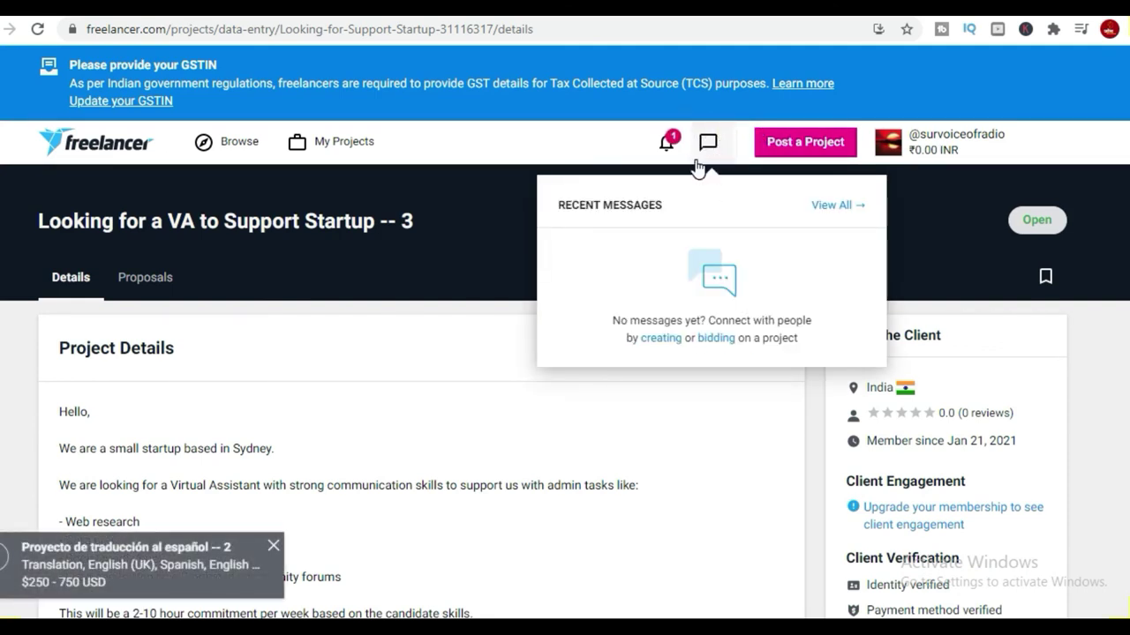
pyautogui.click(670, 144)
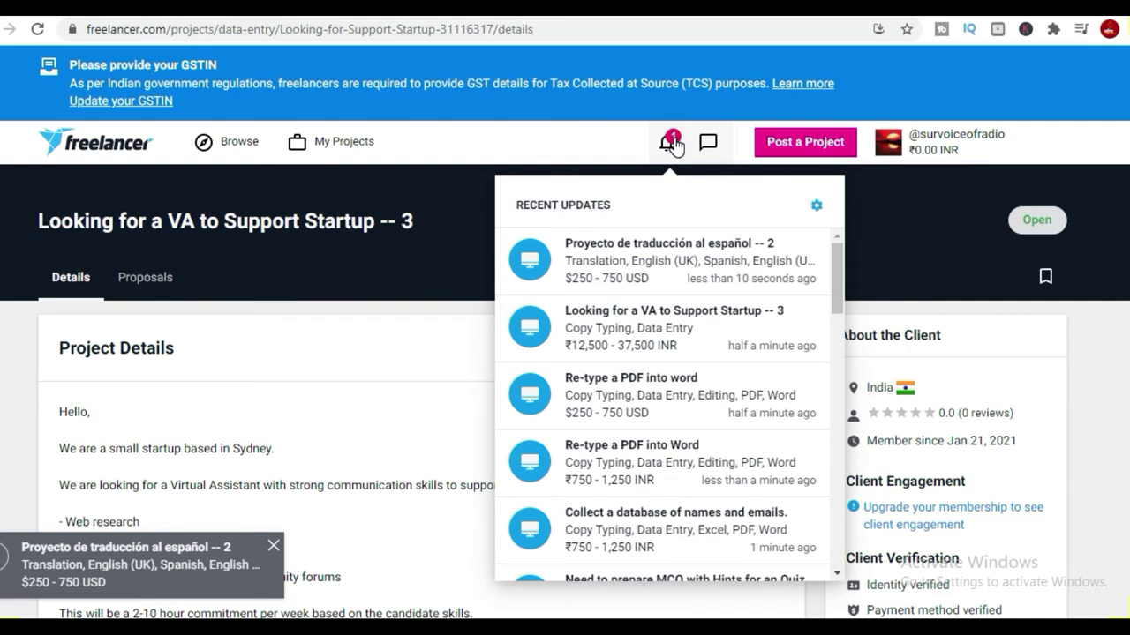
pyautogui.click(1011, 146)
pyautogui.click(955, 134)
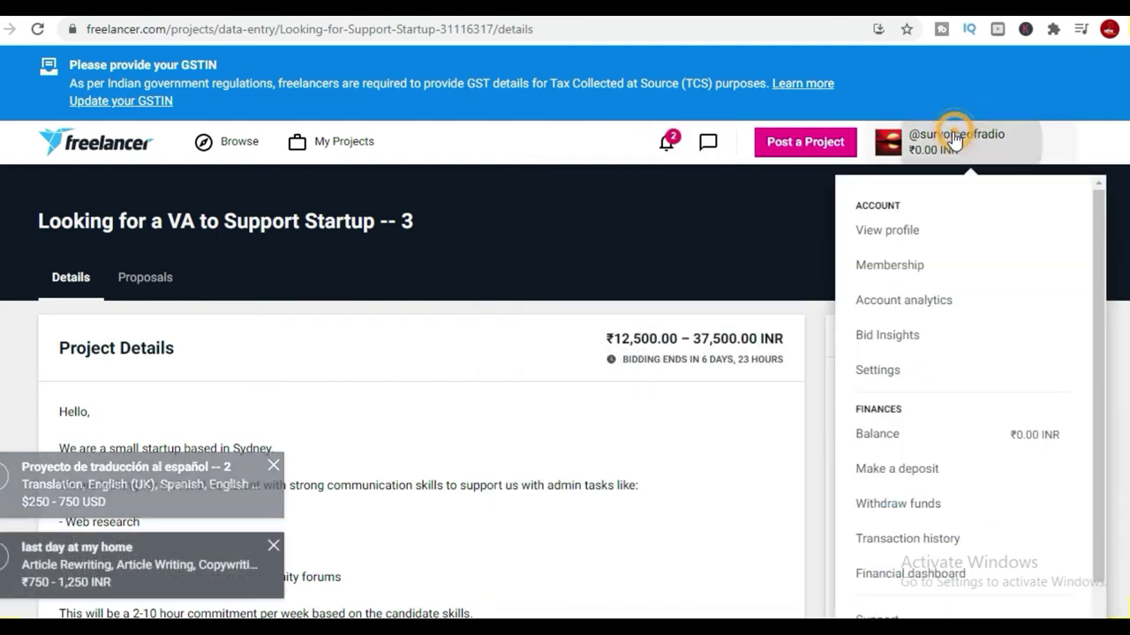
pyautogui.scroll(-5, 927, 570)
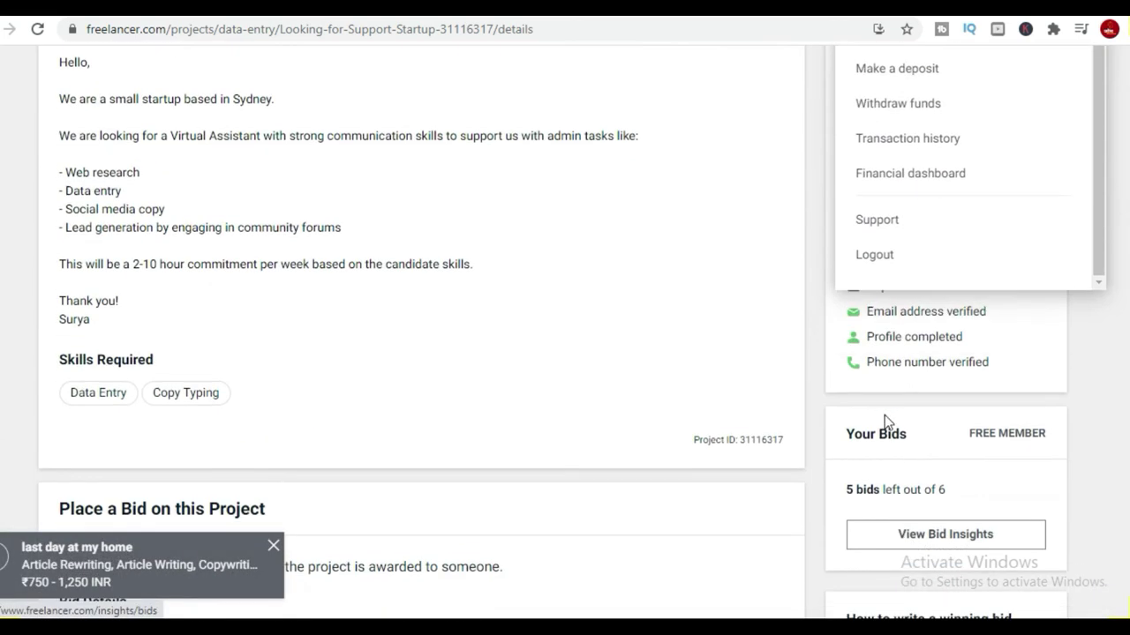
# Log out and sign back in with the second account's saved credentials.
pyautogui.click(876, 257)
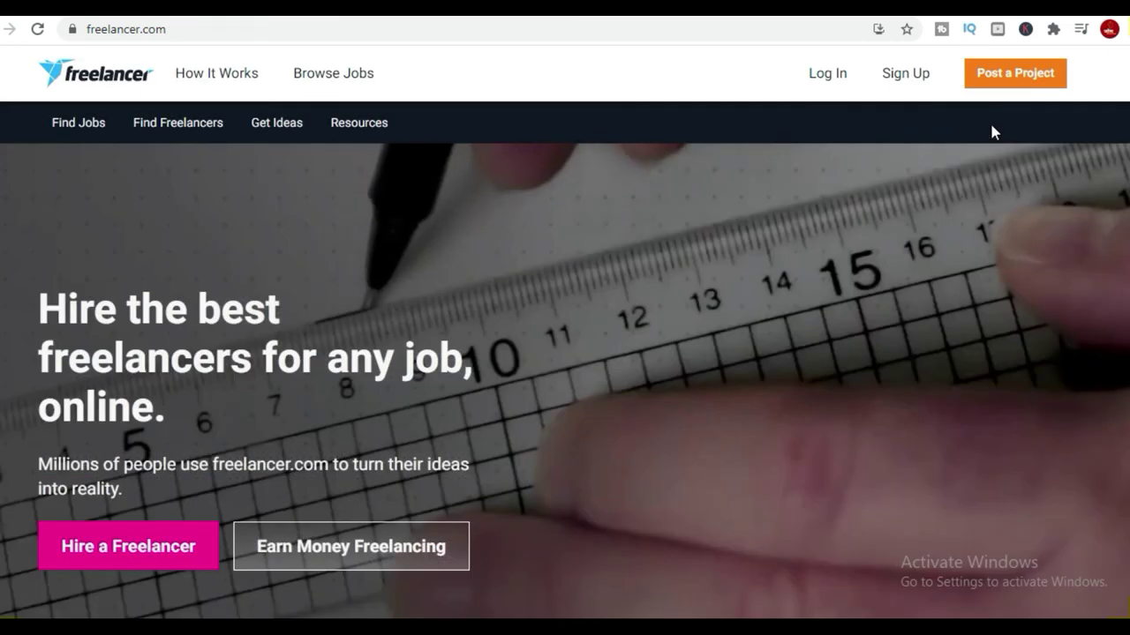
pyautogui.click(824, 75)
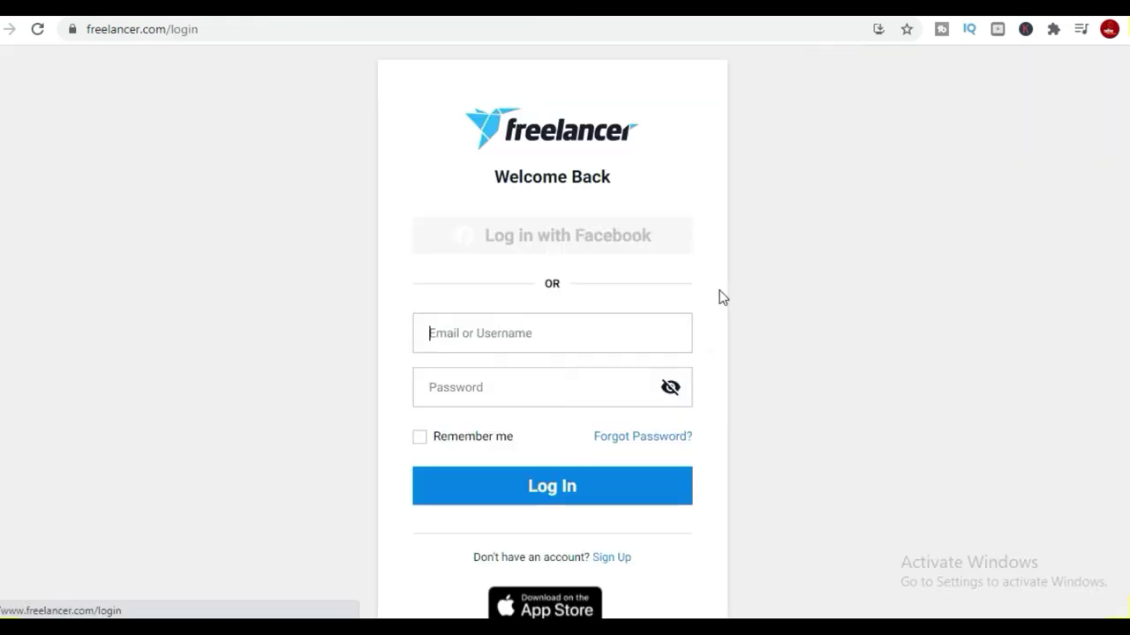
pyautogui.click(569, 493)
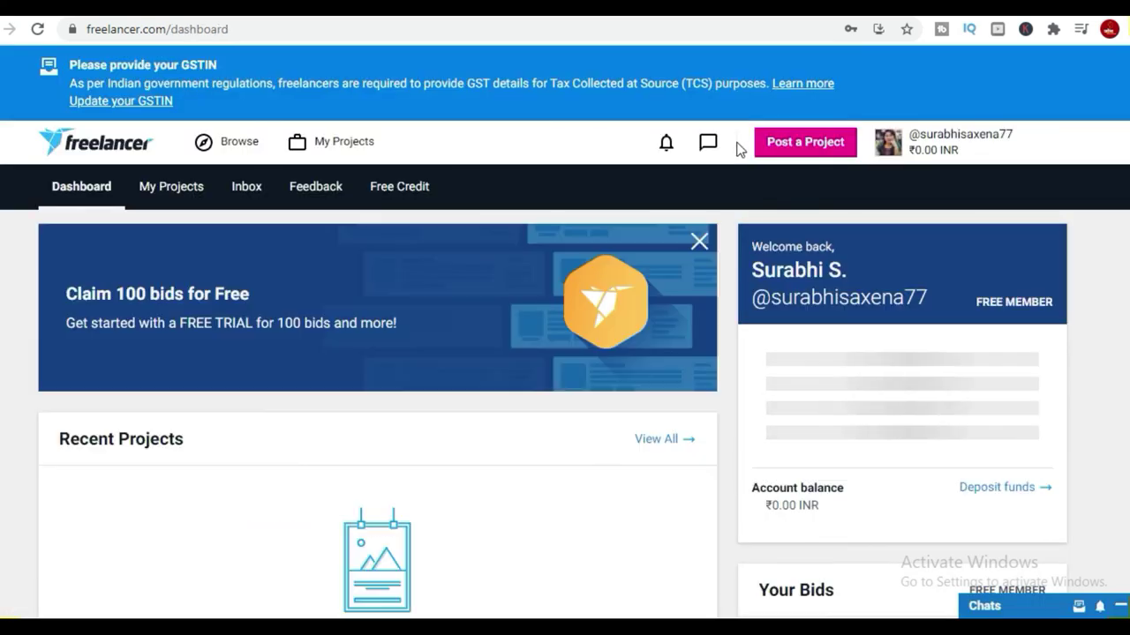
# Review the second account's messages and notifications, then start posting a new project.
pyautogui.click(711, 146)
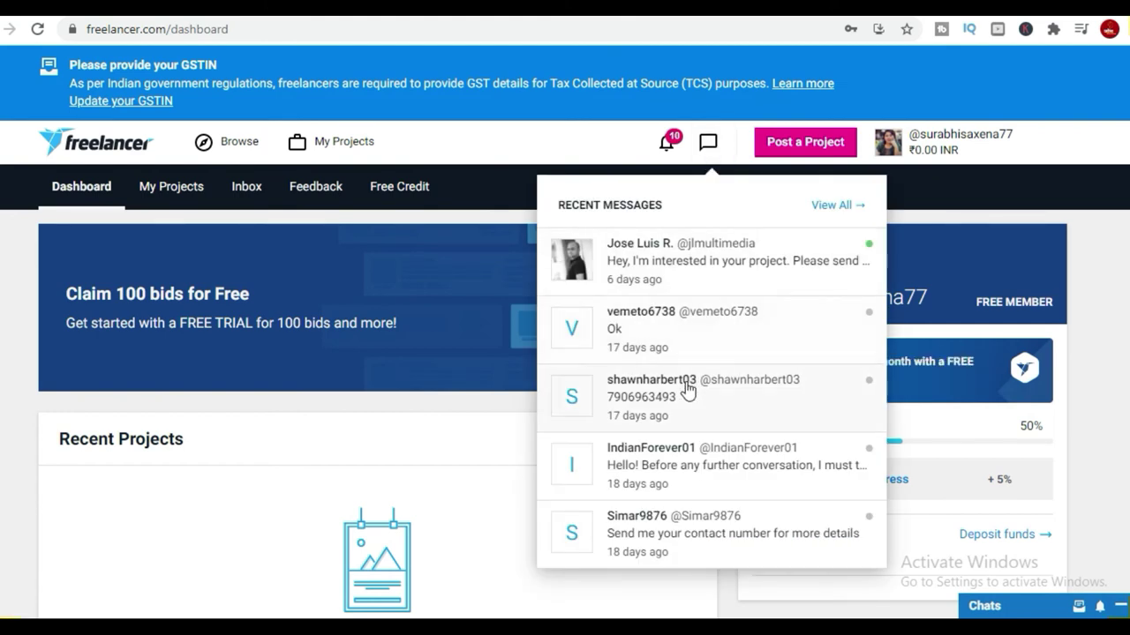
pyautogui.scroll(-5, 1019, 476)
pyautogui.scroll(-3, 1022, 476)
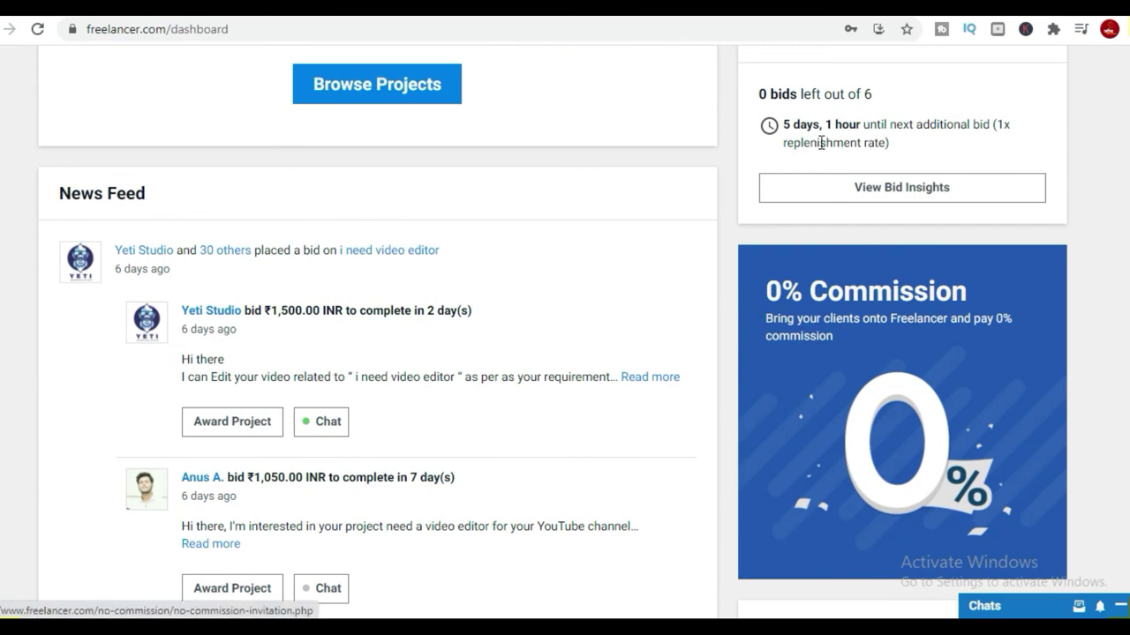
pyautogui.moveTo(872, 94); pyautogui.dragTo(761, 93)
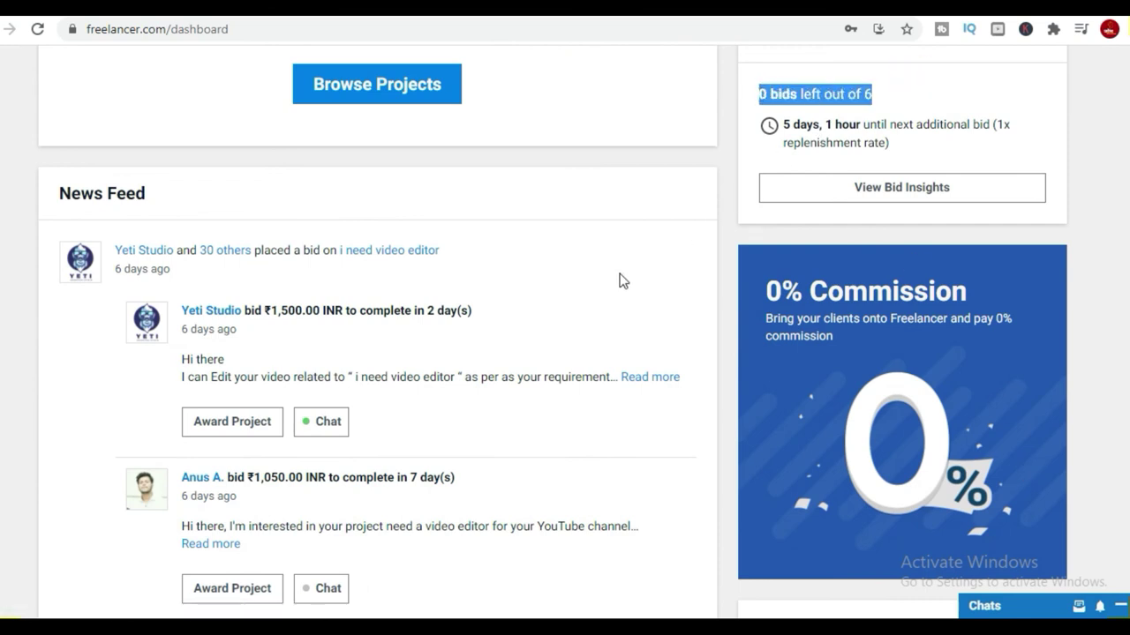
pyautogui.scroll(-2, 436, 361)
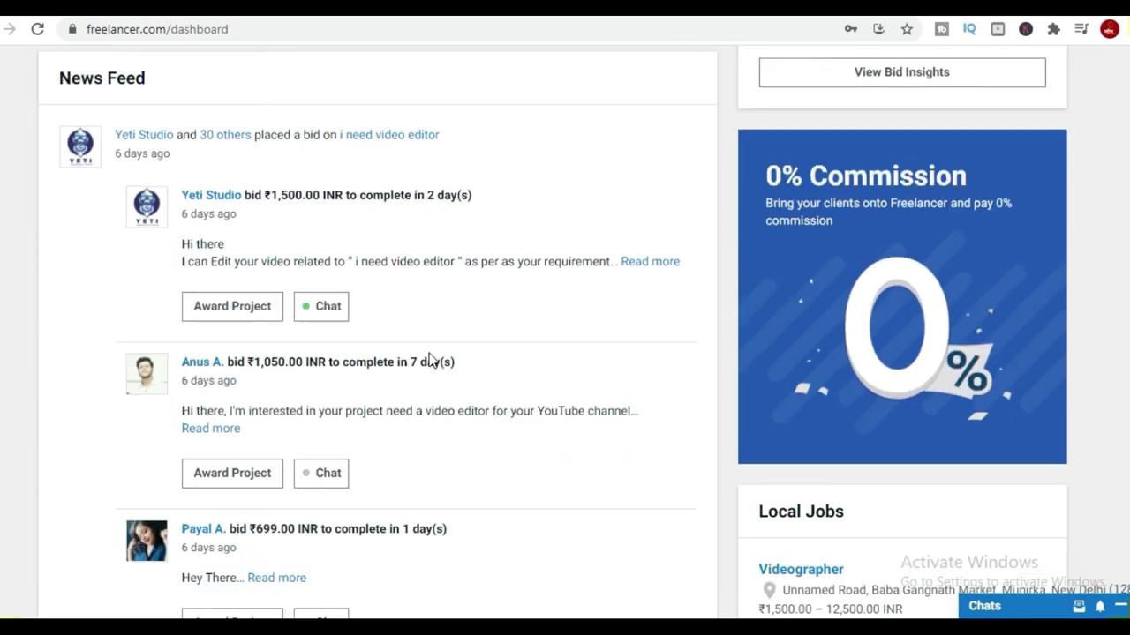
pyautogui.scroll(9, 774, 269)
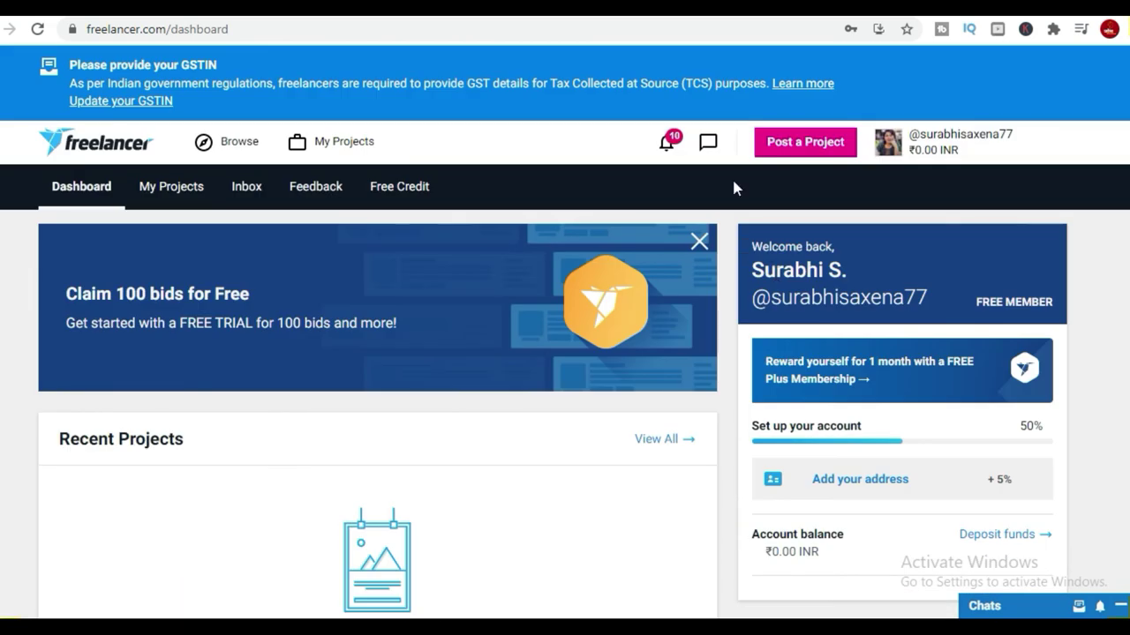
pyautogui.click(666, 141)
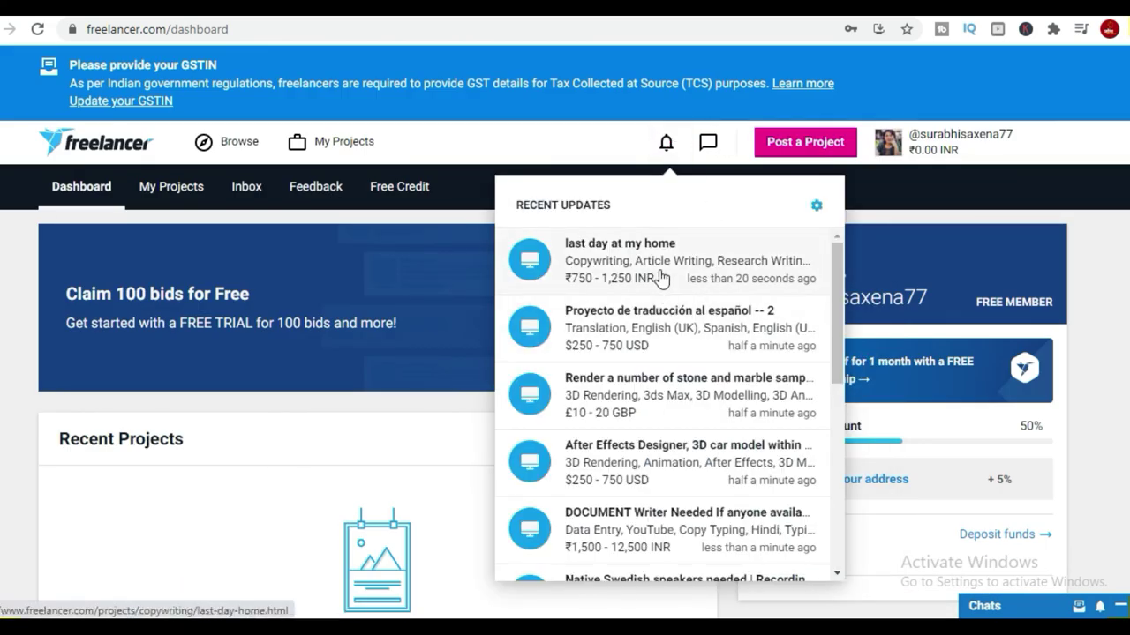
pyautogui.scroll(-4, 728, 459)
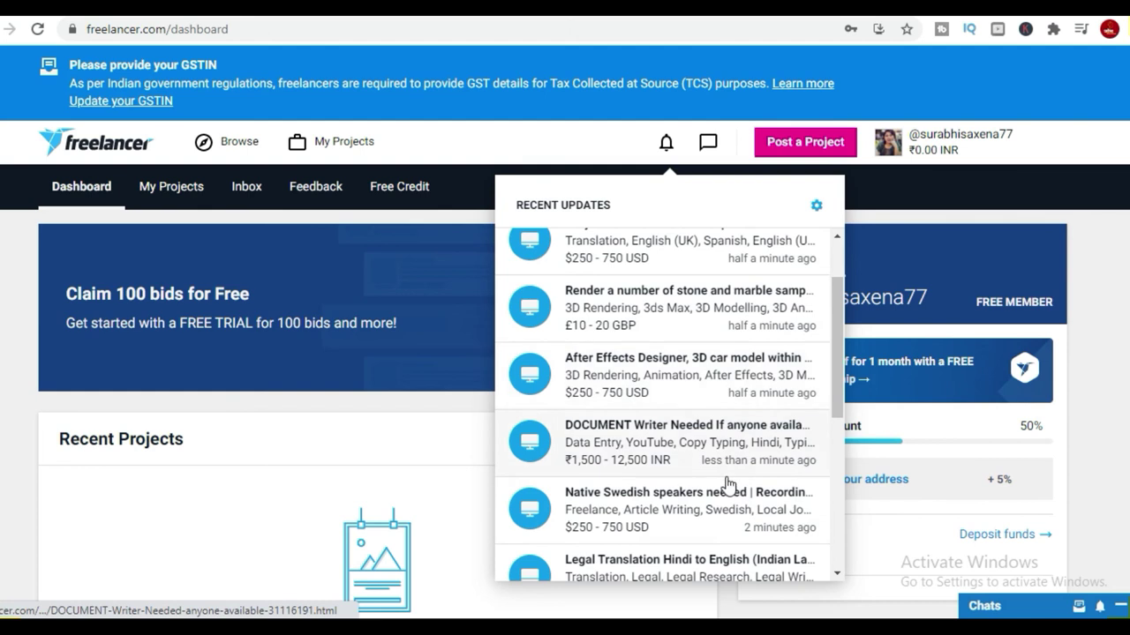
pyautogui.click(804, 142)
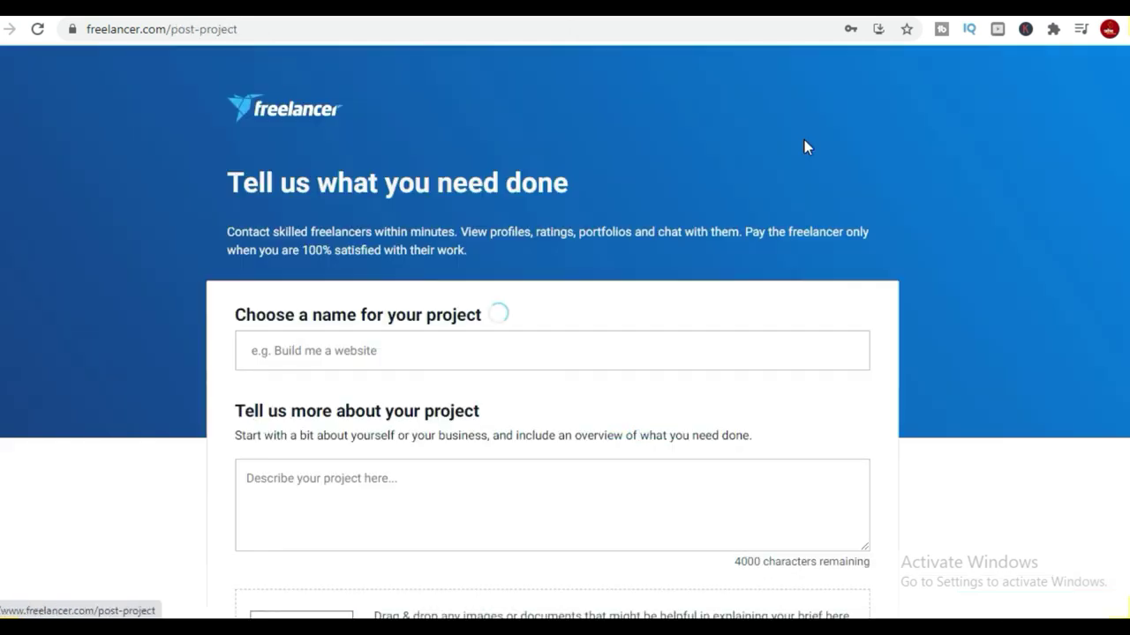
# Name the project 'i need video editor' and type a description about 10k monthly-salary YouTube editing.
pyautogui.click(465, 360)
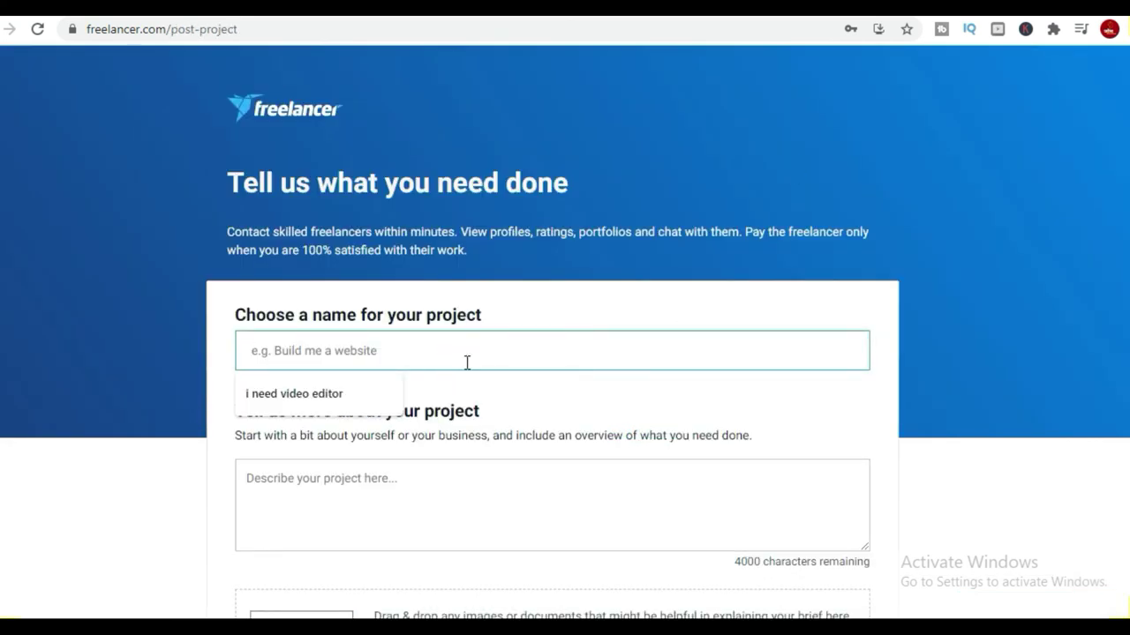
pyautogui.click(353, 396)
pyautogui.click(413, 499)
pyautogui.scroll(-2, 414, 500)
pyautogui.click(423, 332)
pyautogui.write('i need video edi')
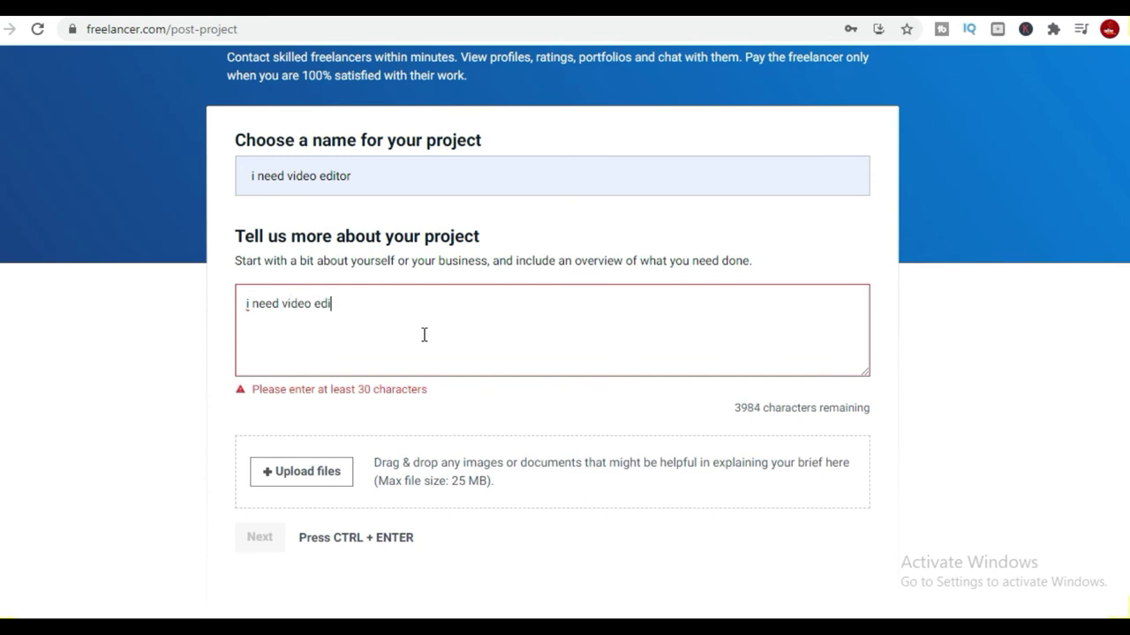
pyautogui.write('tor for youtube channel')
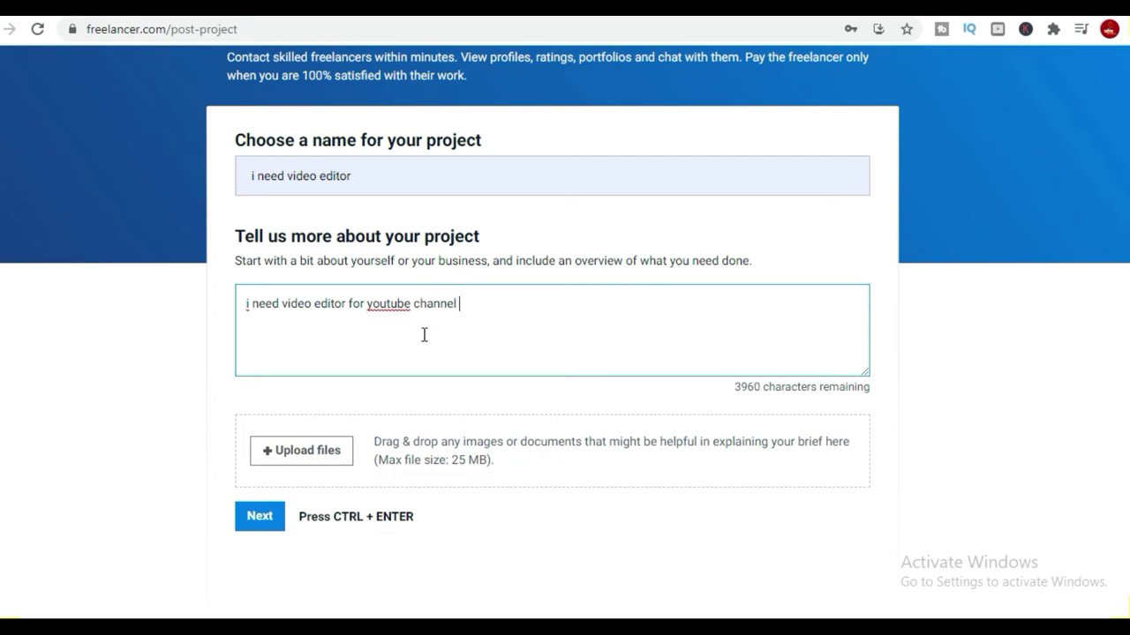
pyautogui.write(' monthly salary ')
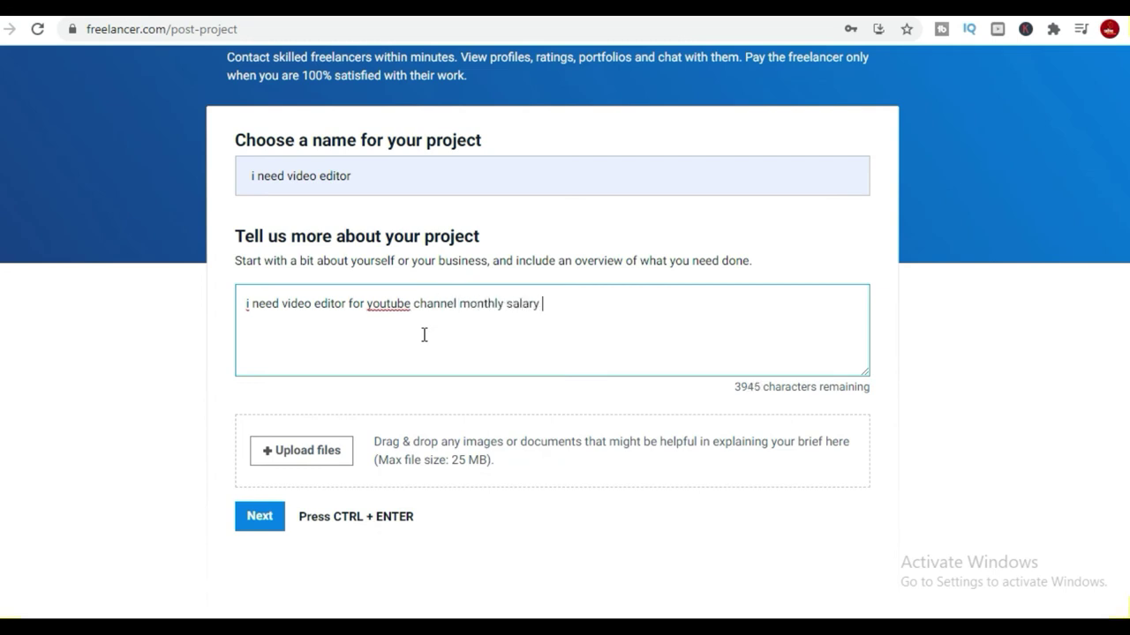
pyautogui.write('10k for daily 10 videos for 10 mints.')
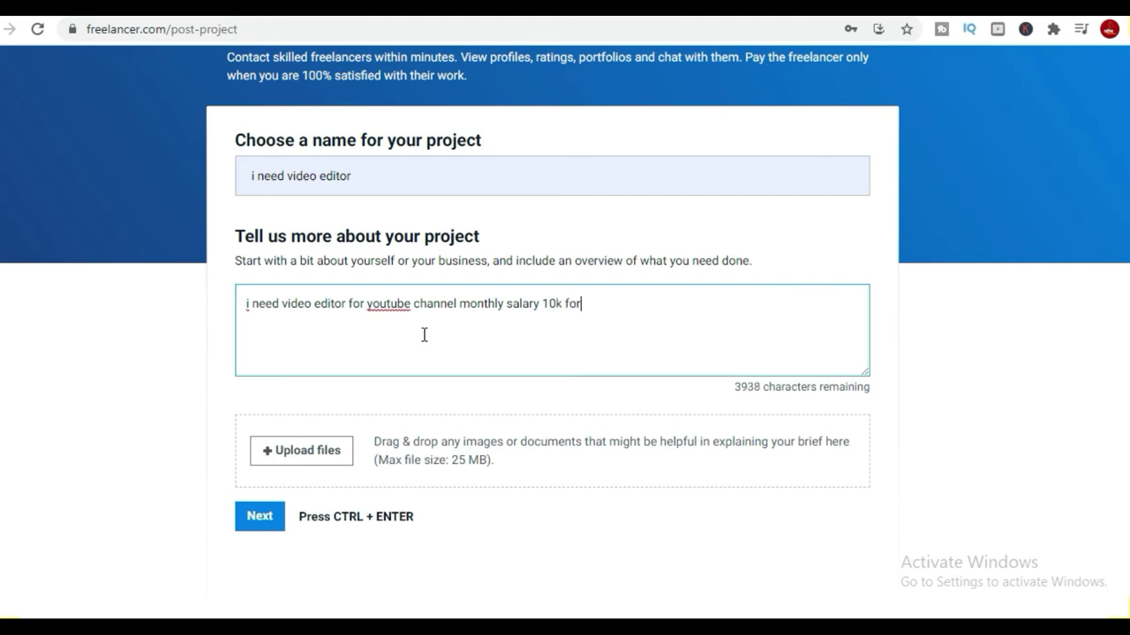
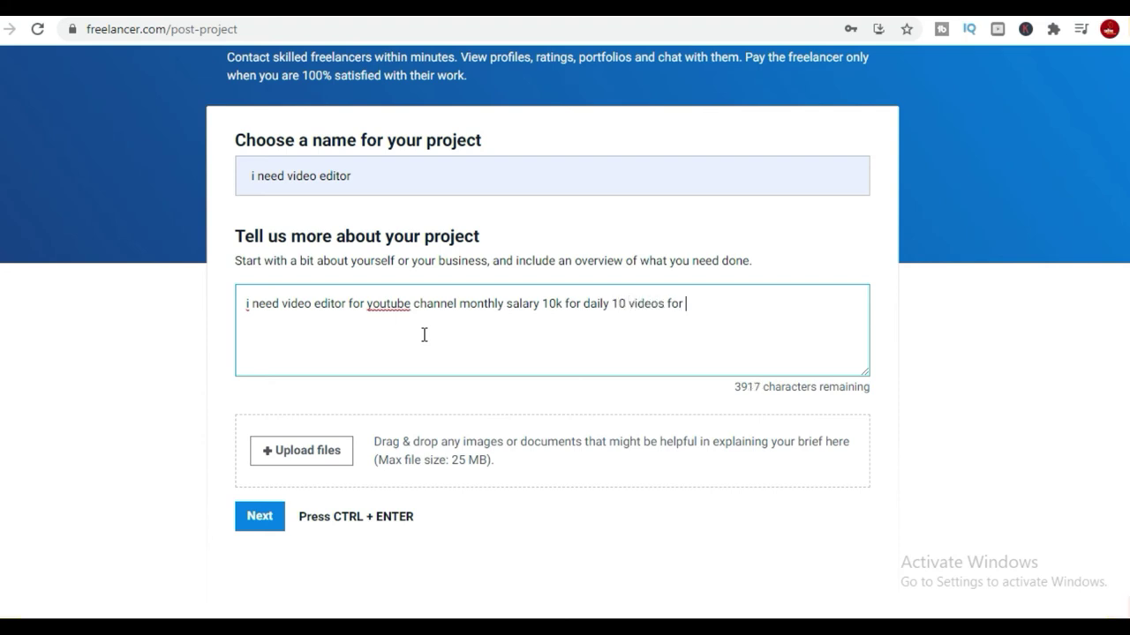
# Finish the Hindi channel editor description with 'thanks' and a name sign-off, then continue to skills.
pyautogui.write('0 mi')
pyautogui.write('i ')
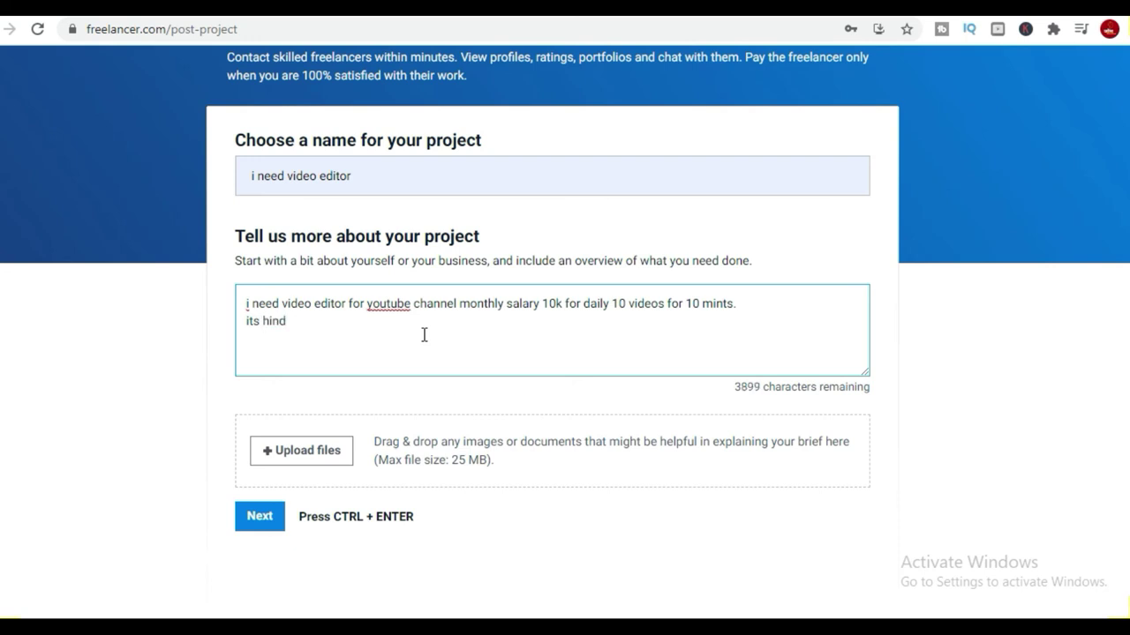
pyautogui.write('ndi channl')
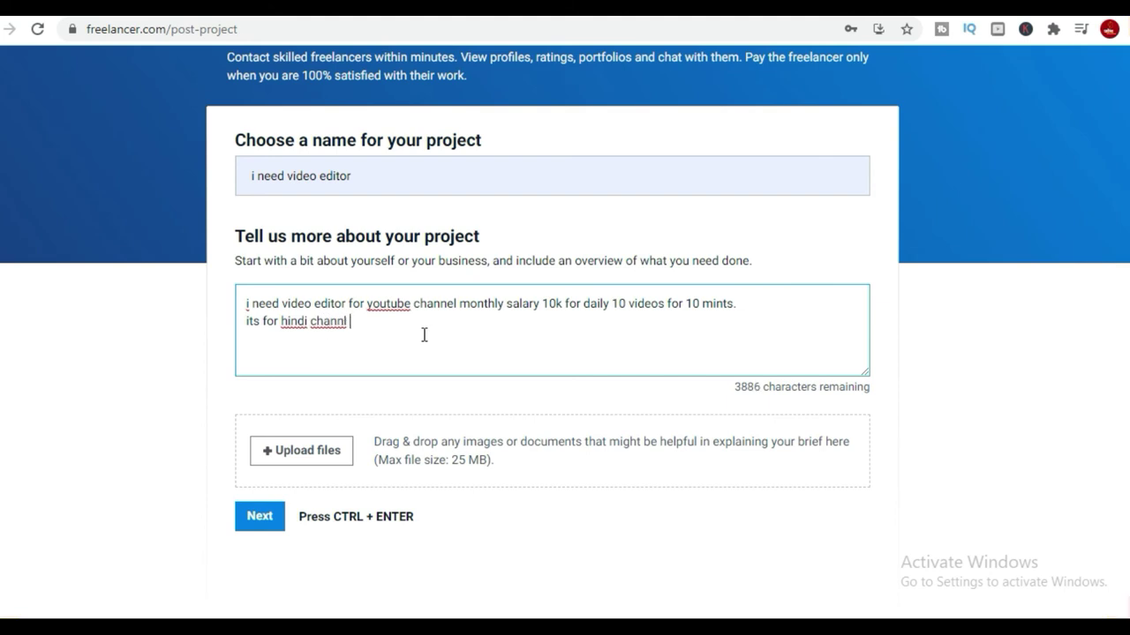
pyautogui.write('. ')
pyautogui.write('thanks')
pyautogui.press('Return')
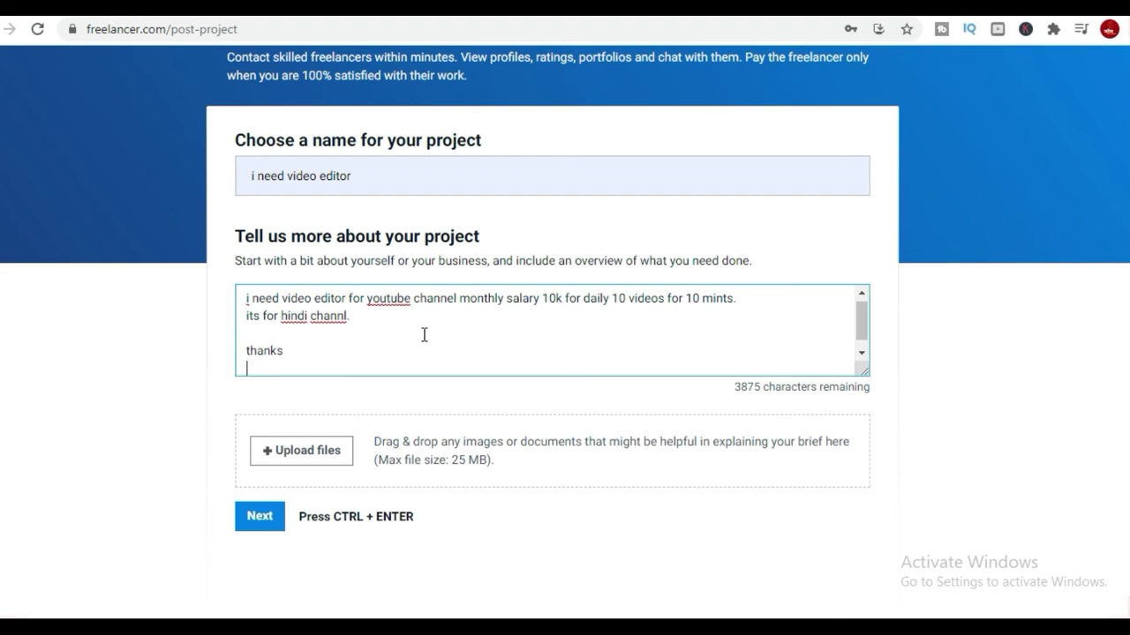
pyautogui.press('Return')
pyautogui.write('surah')
pyautogui.write('hi')
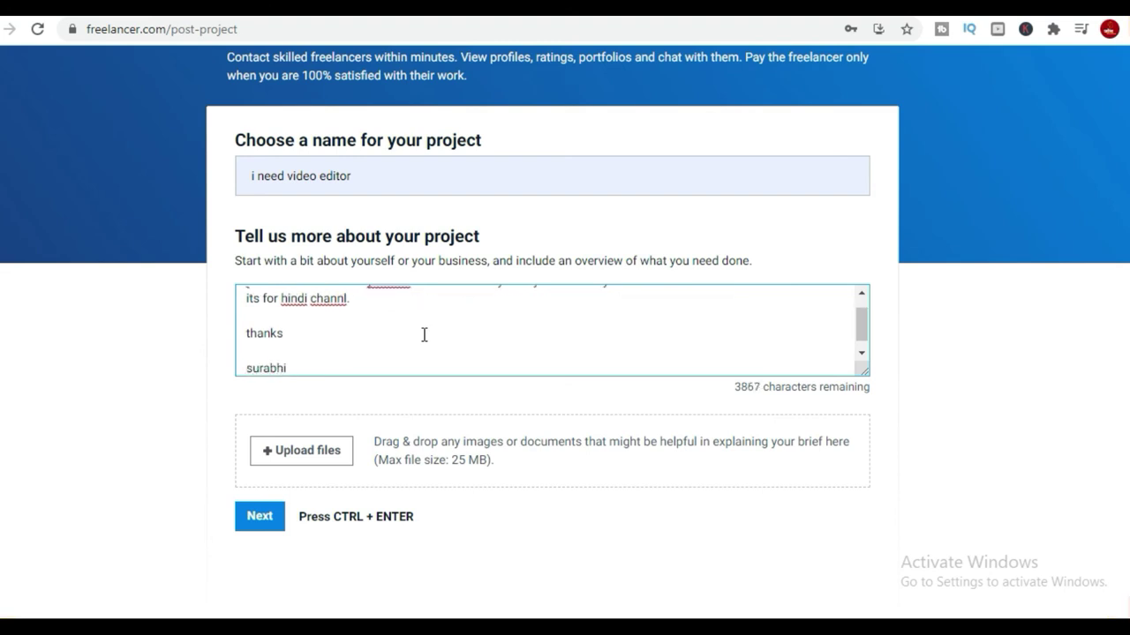
pyautogui.click(252, 515)
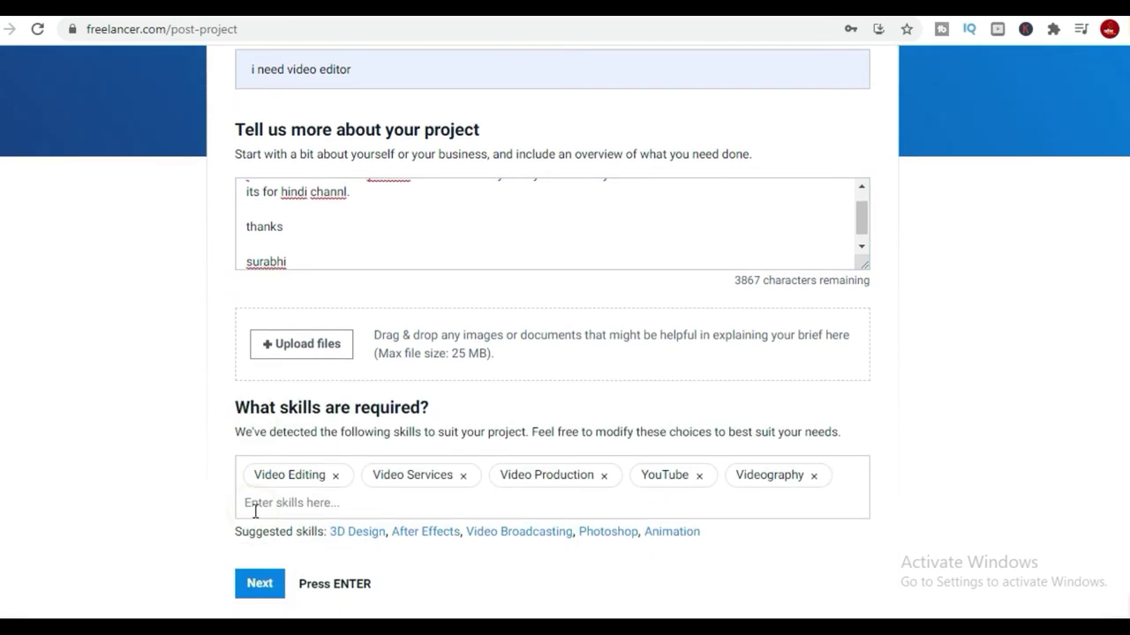
# Accept the detected skills and choose an online project paid at a fixed price.
pyautogui.click(259, 585)
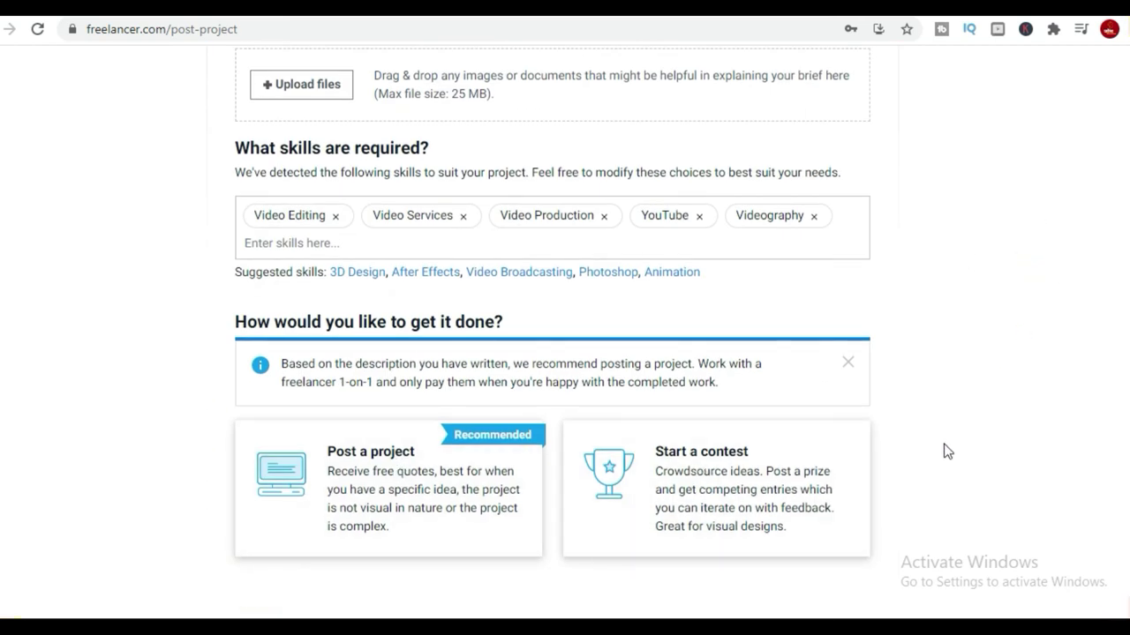
pyautogui.scroll(4, 967, 506)
pyautogui.scroll(-4, 829, 431)
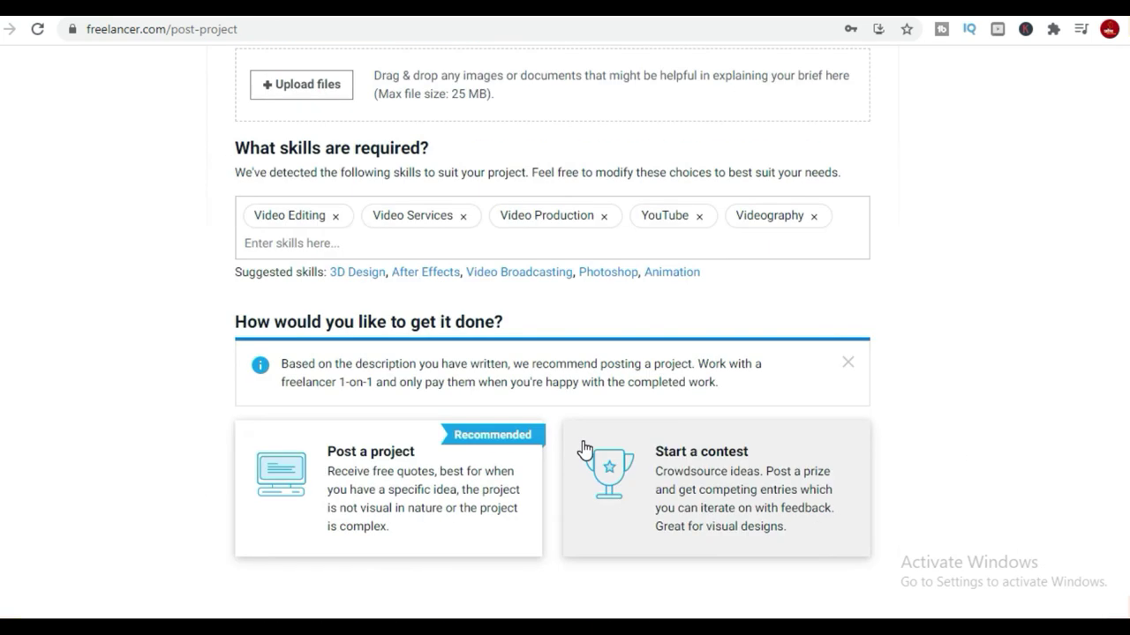
pyautogui.click(372, 486)
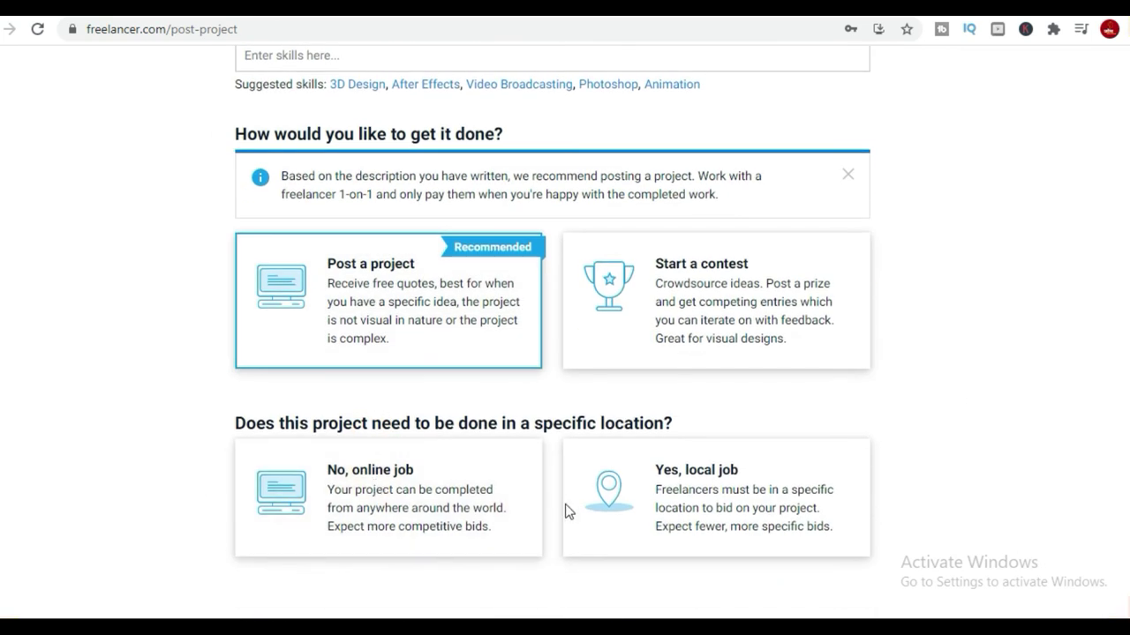
pyautogui.click(397, 490)
pyautogui.click(374, 466)
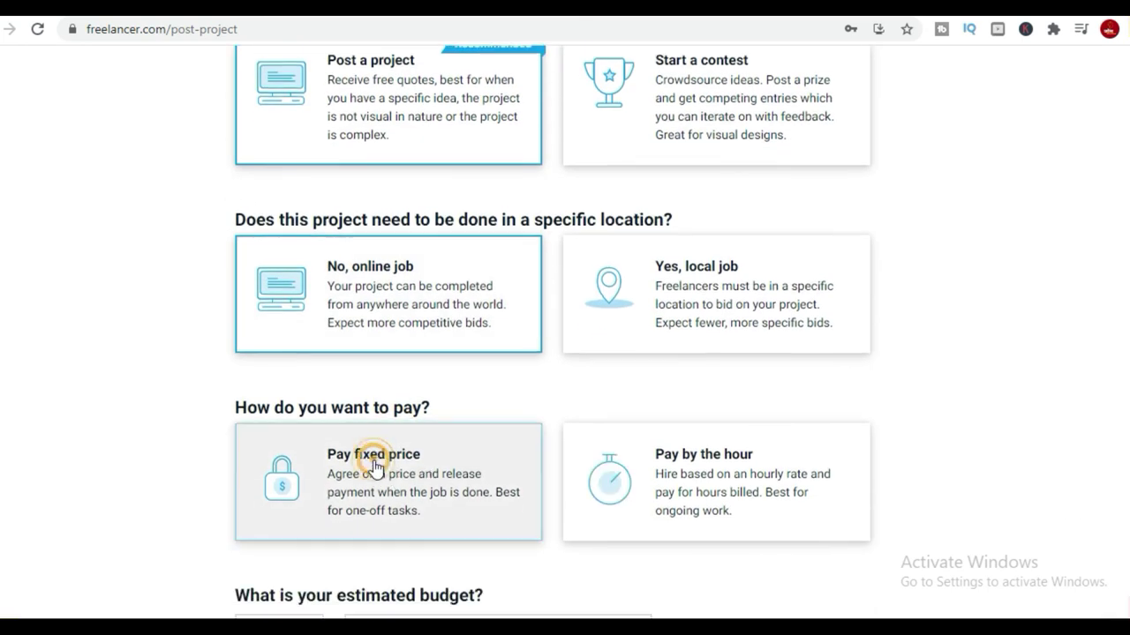
# Set the budget to Micro Project (₹600.00 – 1,500.00 INR) and continue to project type.
pyautogui.click(632, 510)
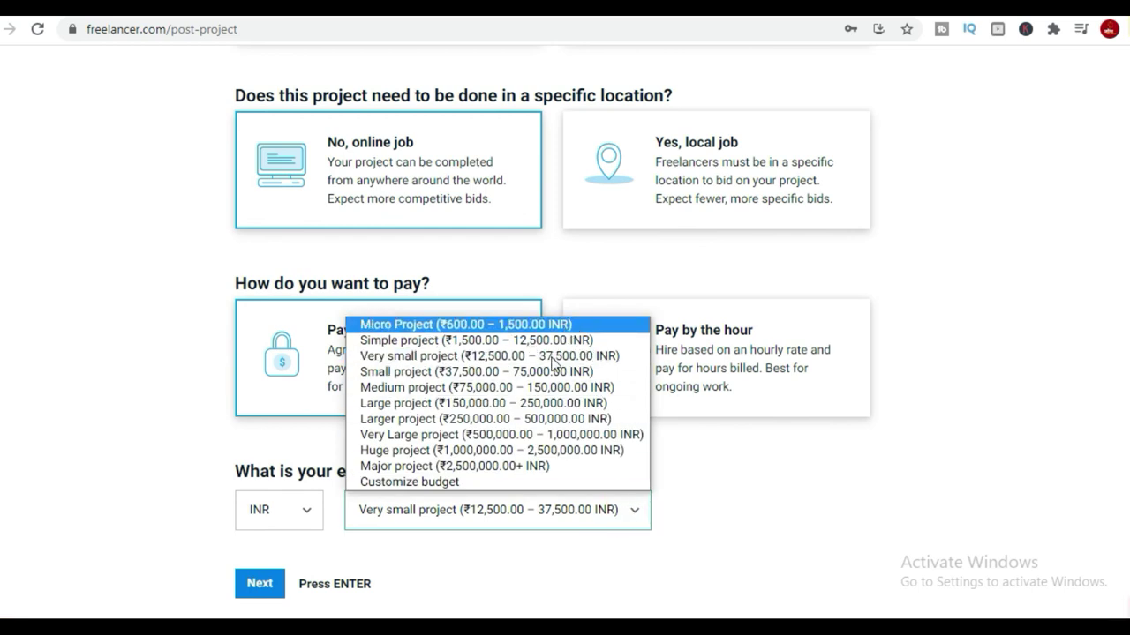
pyautogui.click(450, 486)
pyautogui.scroll(-2, 446, 486)
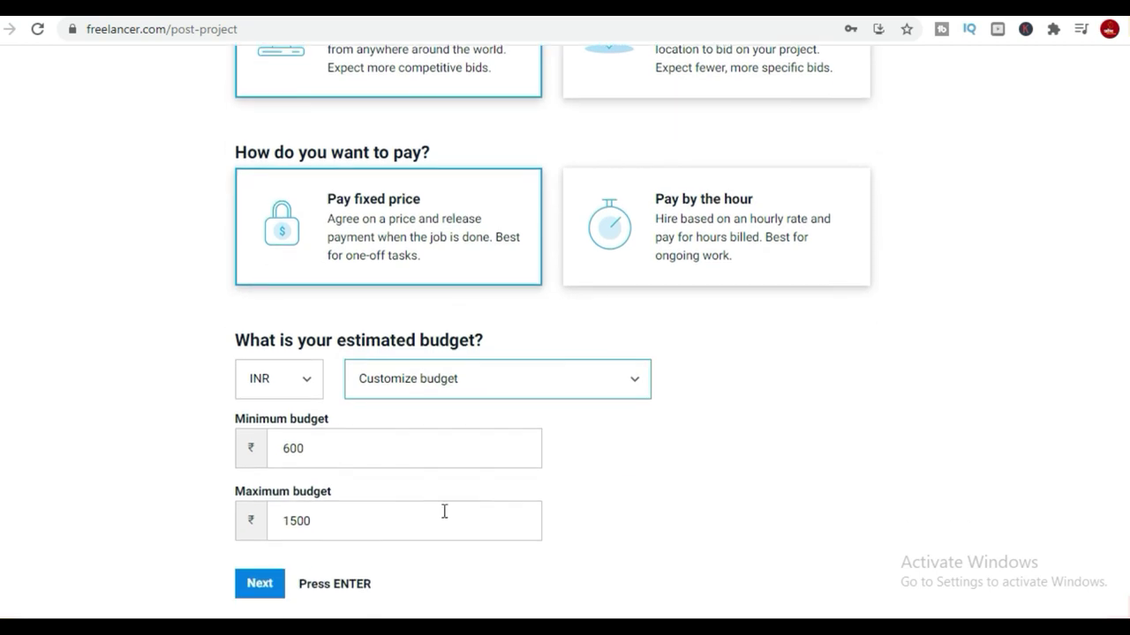
pyautogui.moveTo(353, 455); pyautogui.dragTo(285, 453)
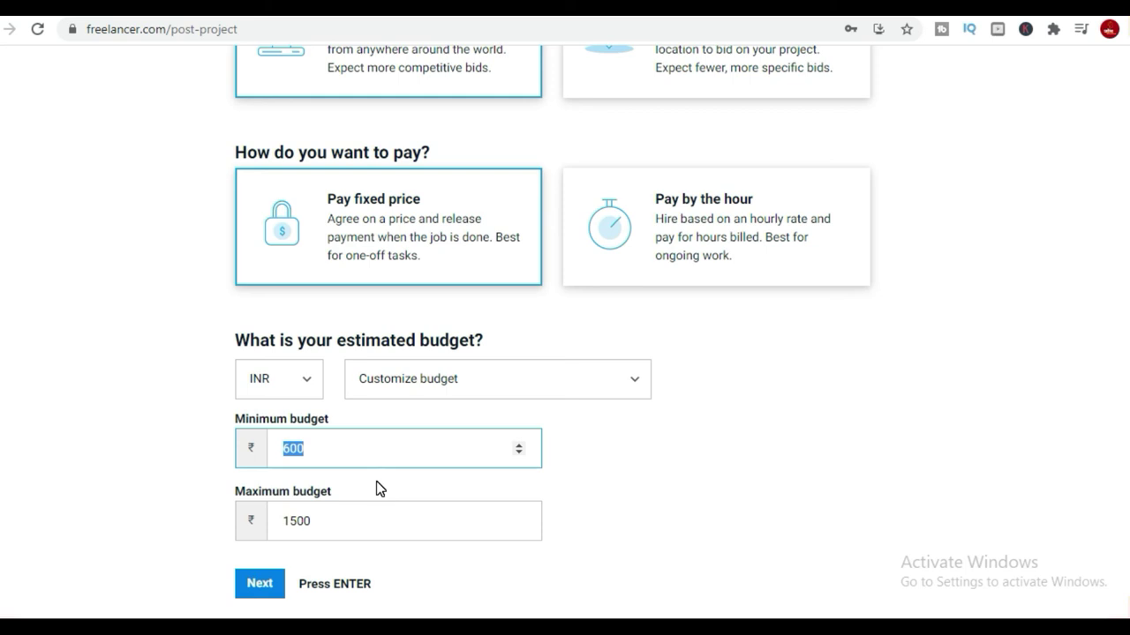
pyautogui.click(519, 451)
pyautogui.click(519, 452)
pyautogui.doubleClick(385, 446)
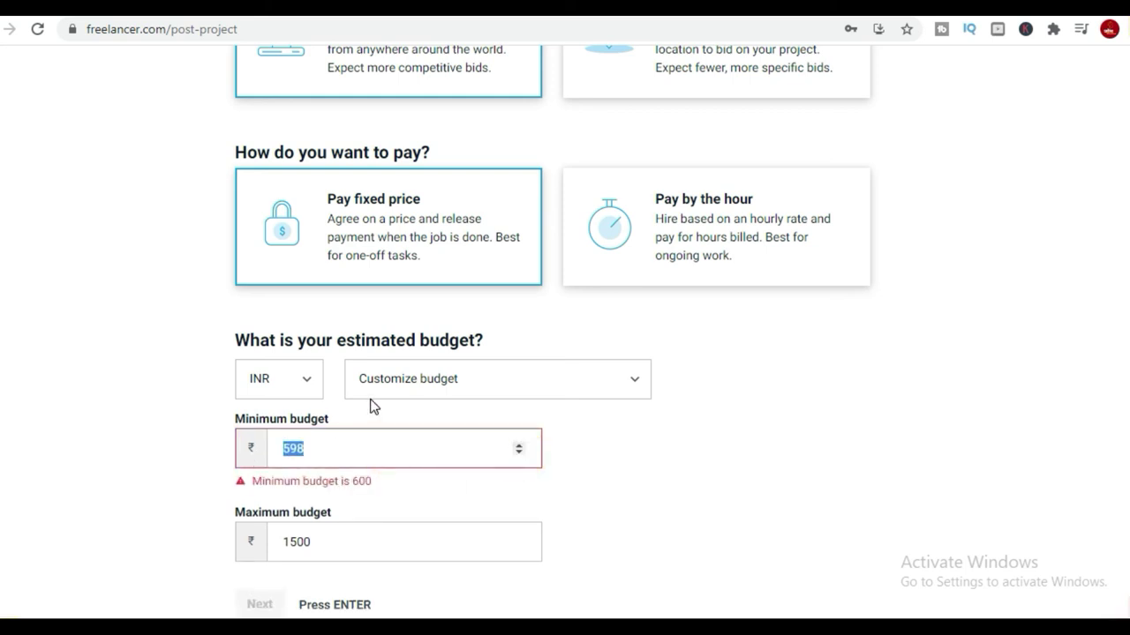
pyautogui.click(389, 377)
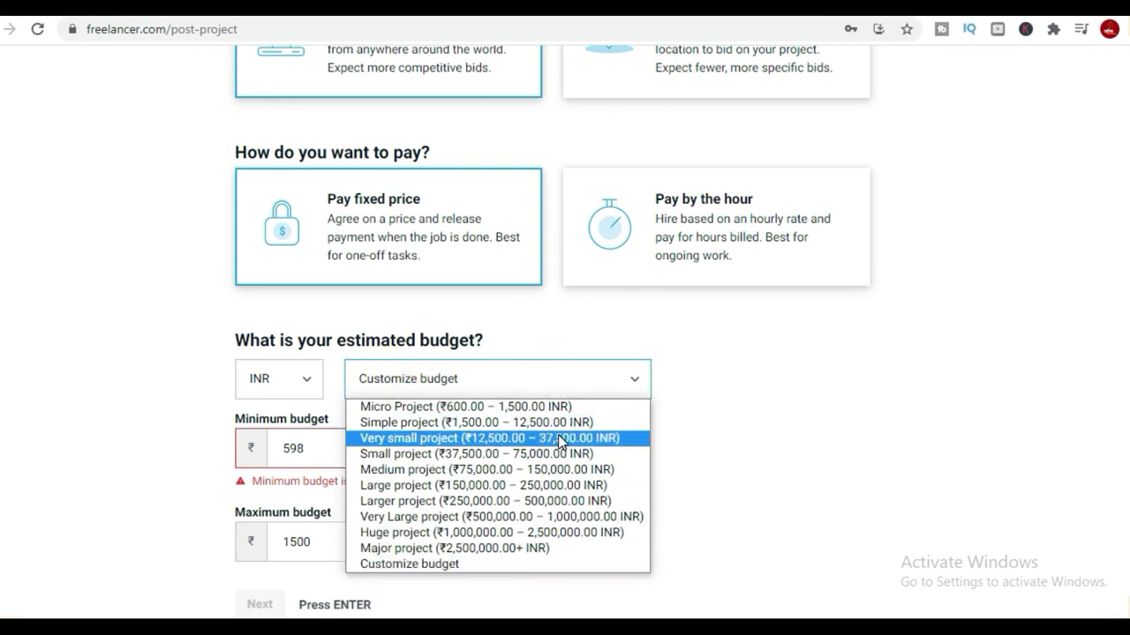
pyautogui.click(542, 406)
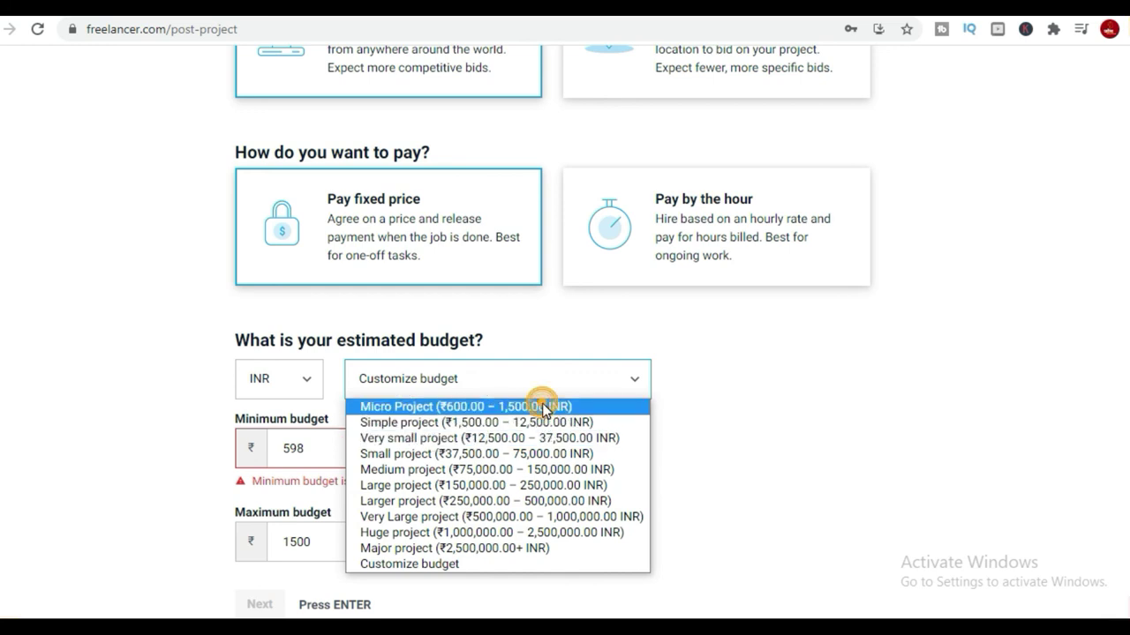
pyautogui.click(260, 586)
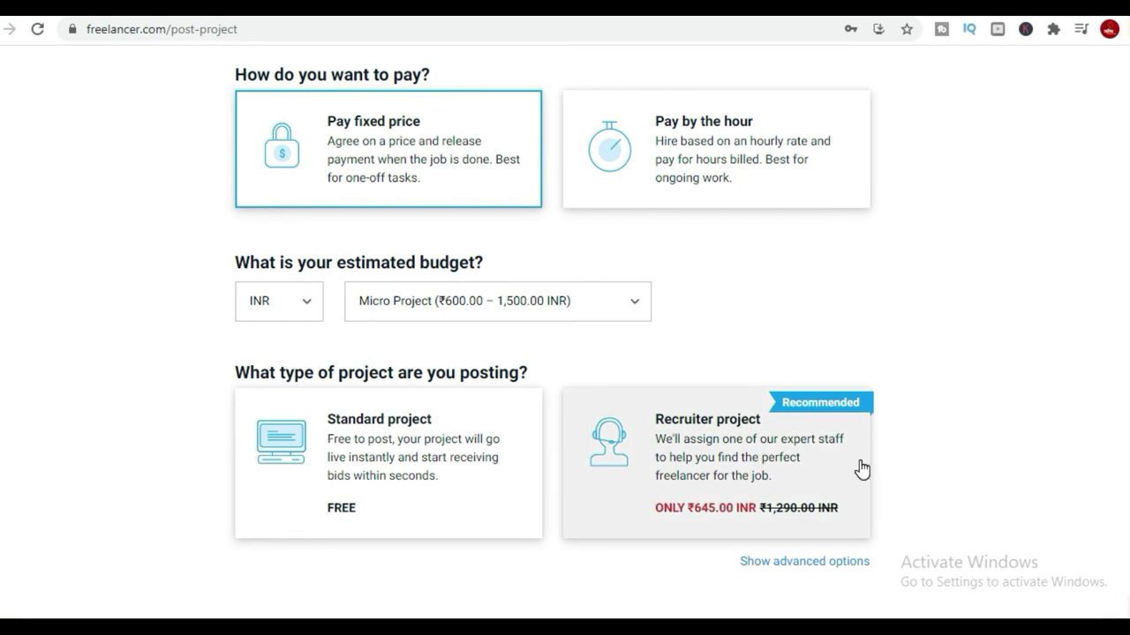
# Post the project with the Recruiter upgrade, review the ₹674.84 payment page, then go back.
pyautogui.click(750, 455)
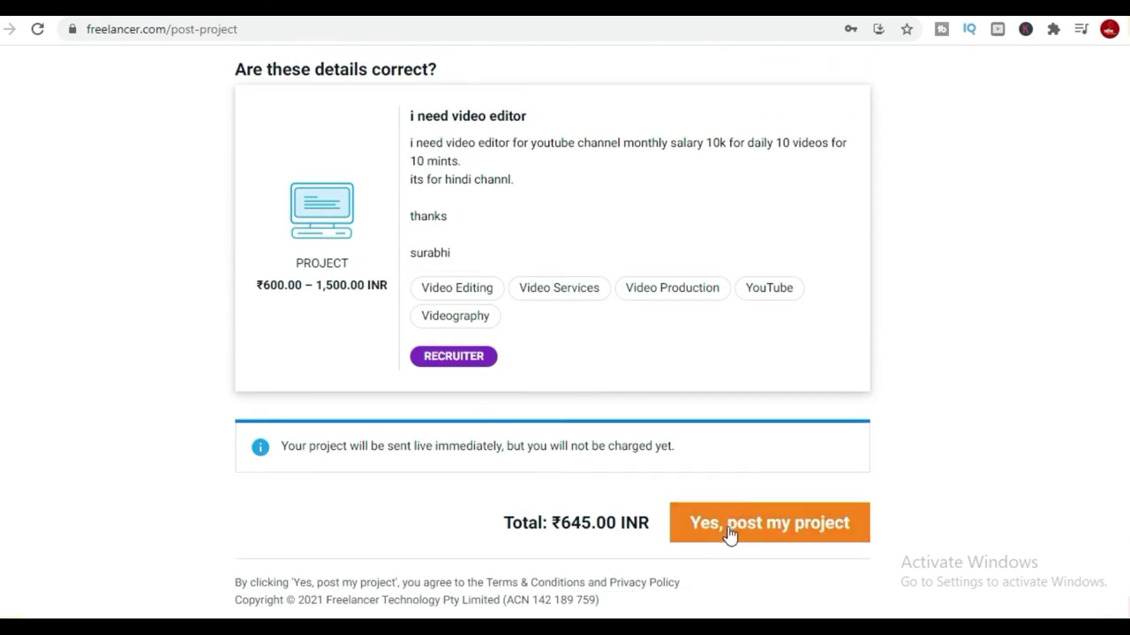
pyautogui.click(779, 526)
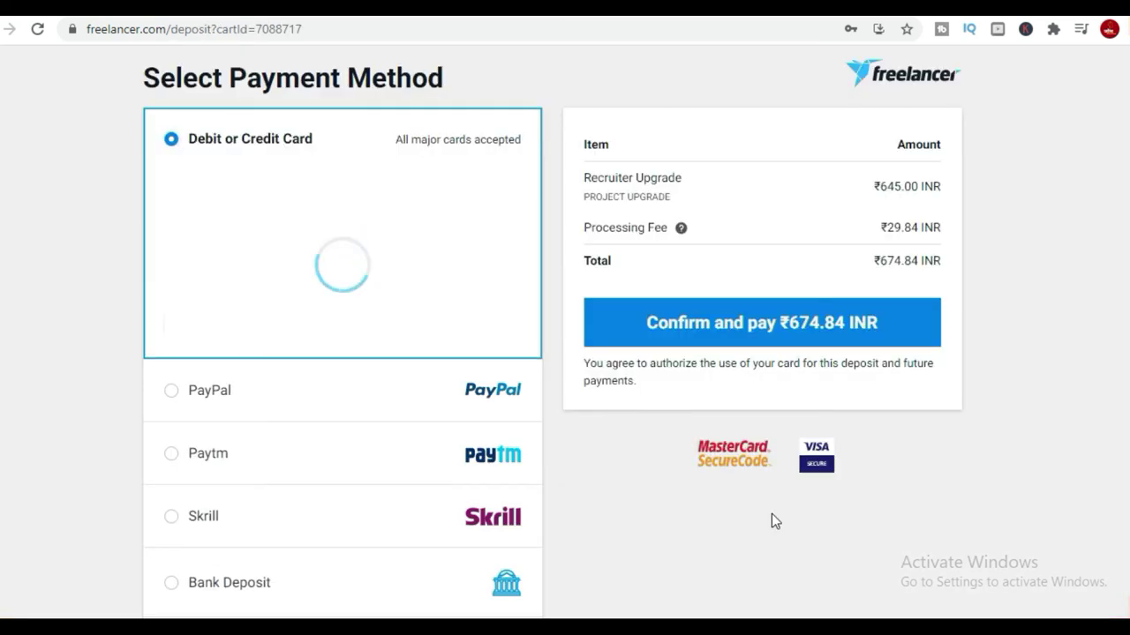
pyautogui.scroll(-2, 768, 505)
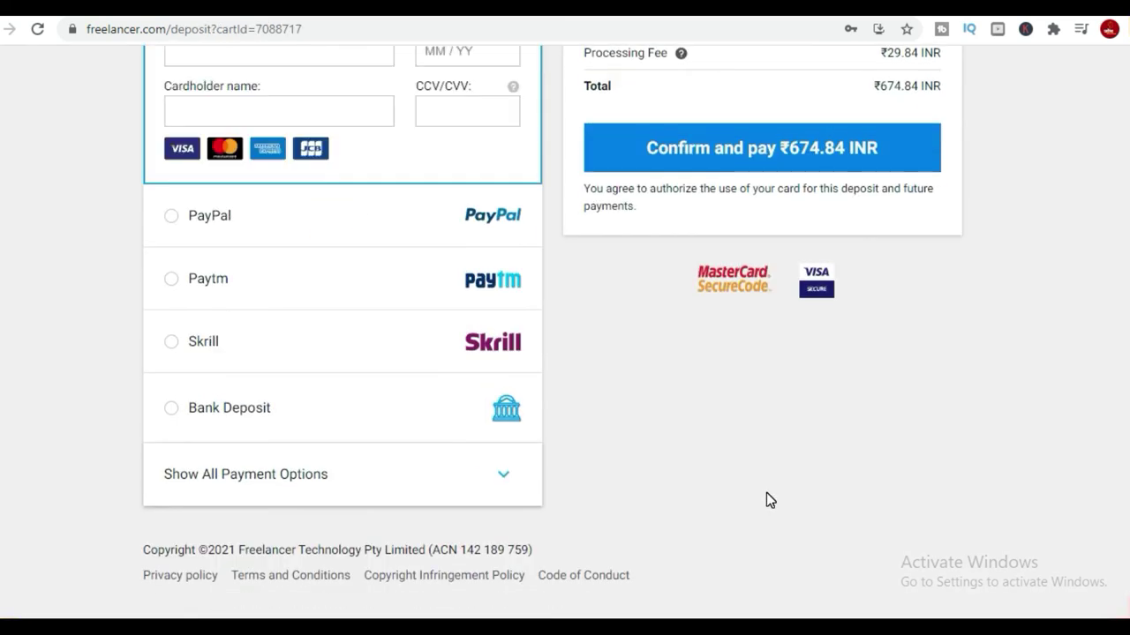
pyautogui.scroll(2, 766, 492)
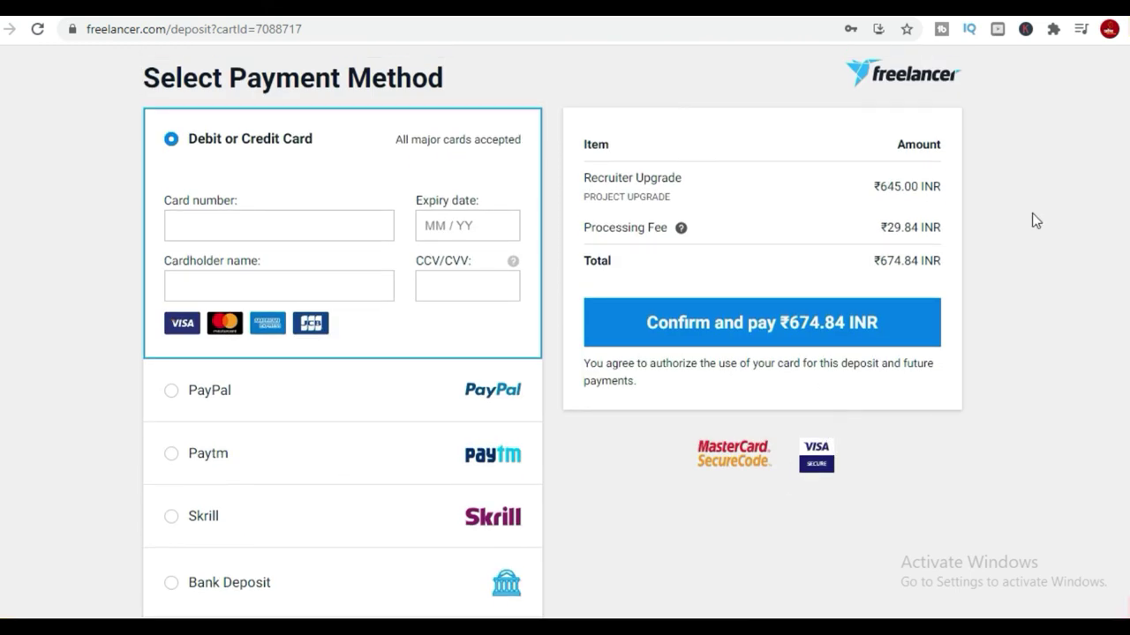
pyautogui.scroll(-2, 1036, 220)
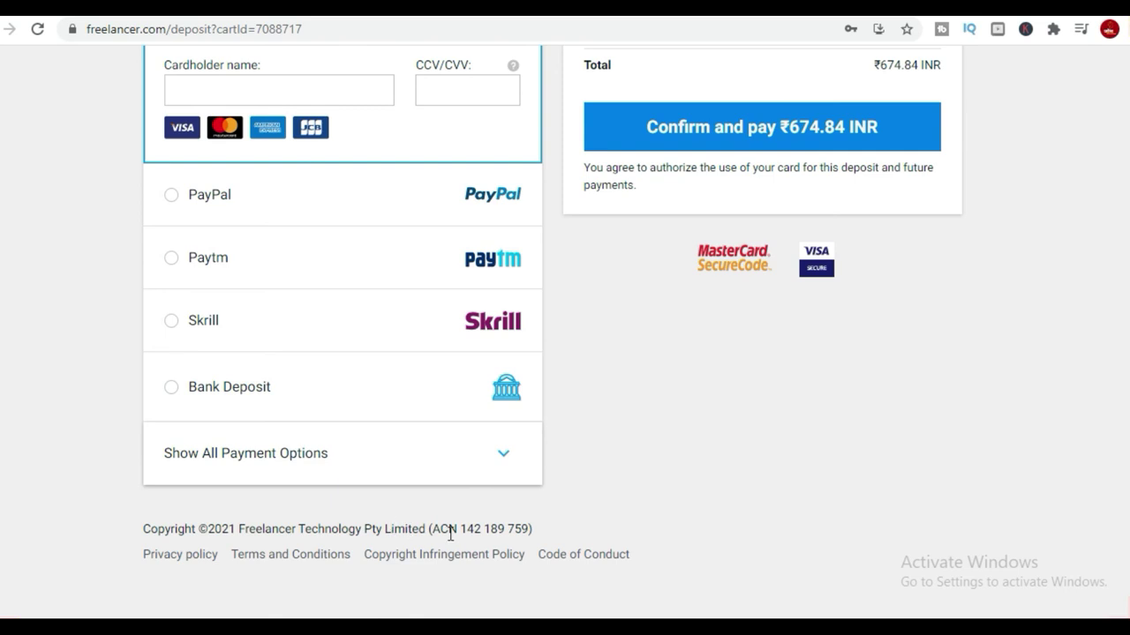
pyautogui.scroll(2, 1055, 254)
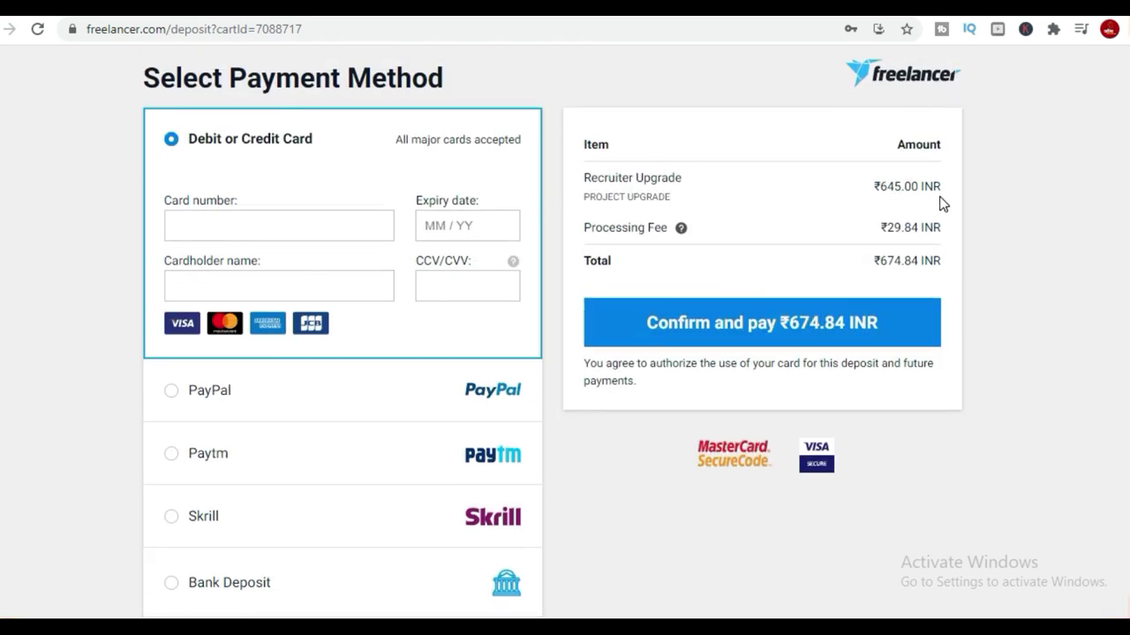
pyautogui.hotkey('alt', 'Left')
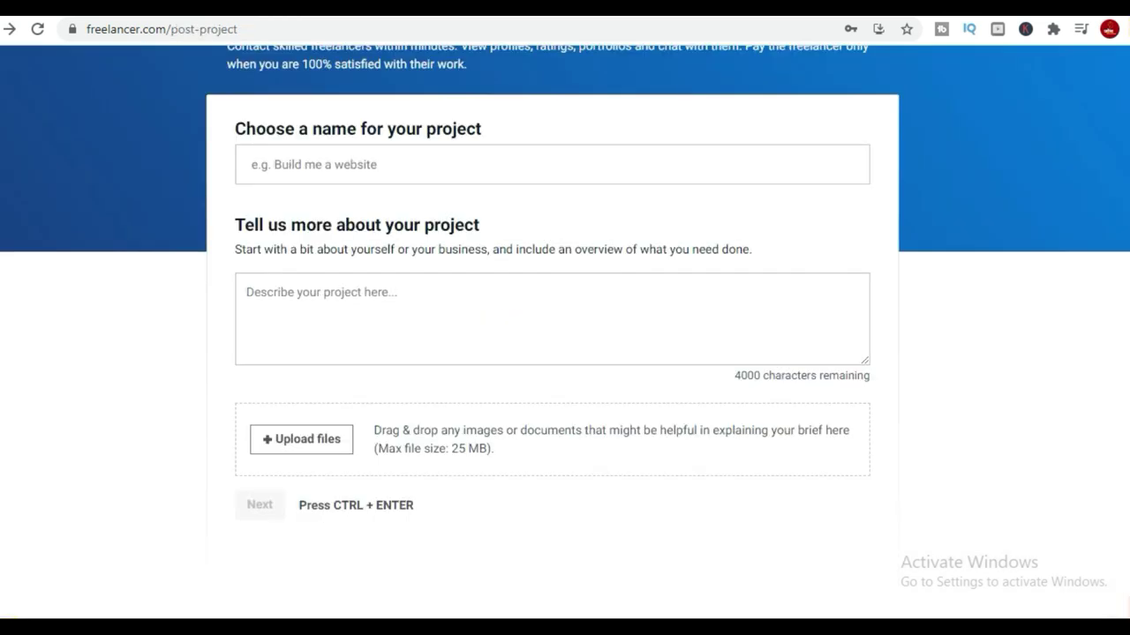
# Enter the project name 'i need video editor' and description 'i need video editor for youtube channel'.
pyautogui.scroll(2, 679, 459)
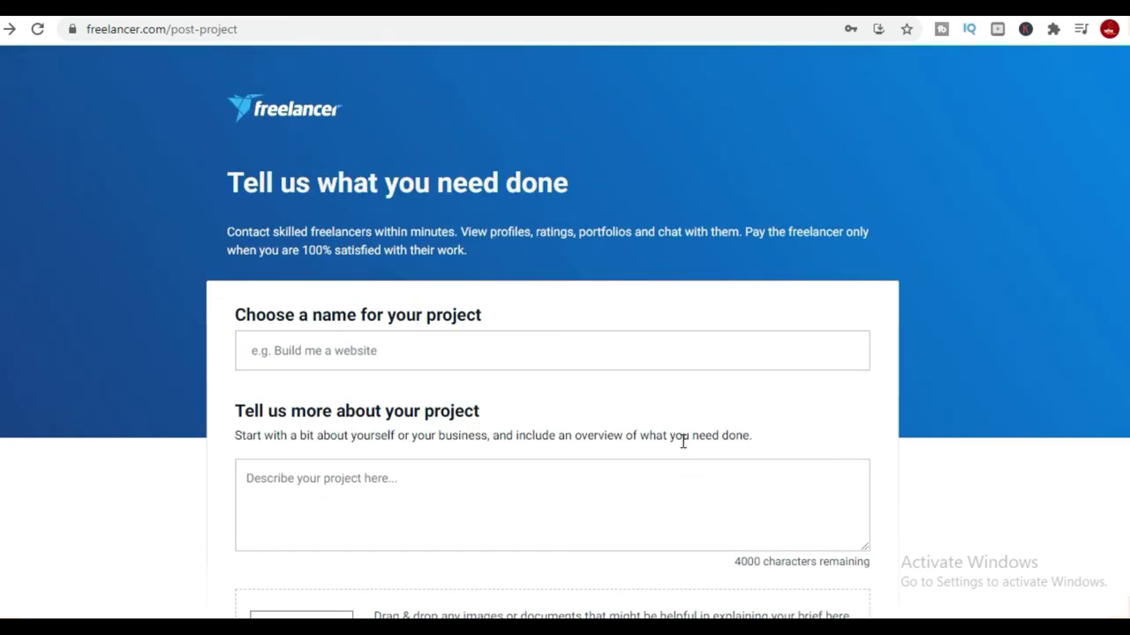
pyautogui.click(383, 358)
pyautogui.click(327, 391)
pyautogui.click(315, 482)
pyautogui.write('i nee')
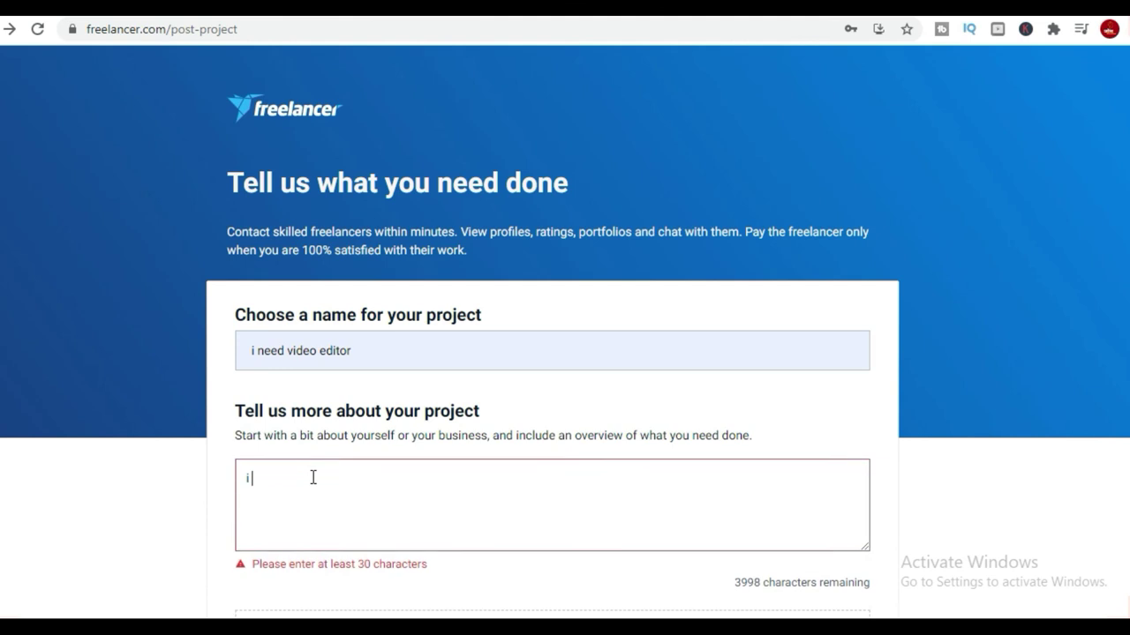
pyautogui.write('d viedo eto')
pyautogui.press('BackSpace')
pyautogui.press('BackSpace')
pyautogui.write('dor')
pyautogui.write('rot')
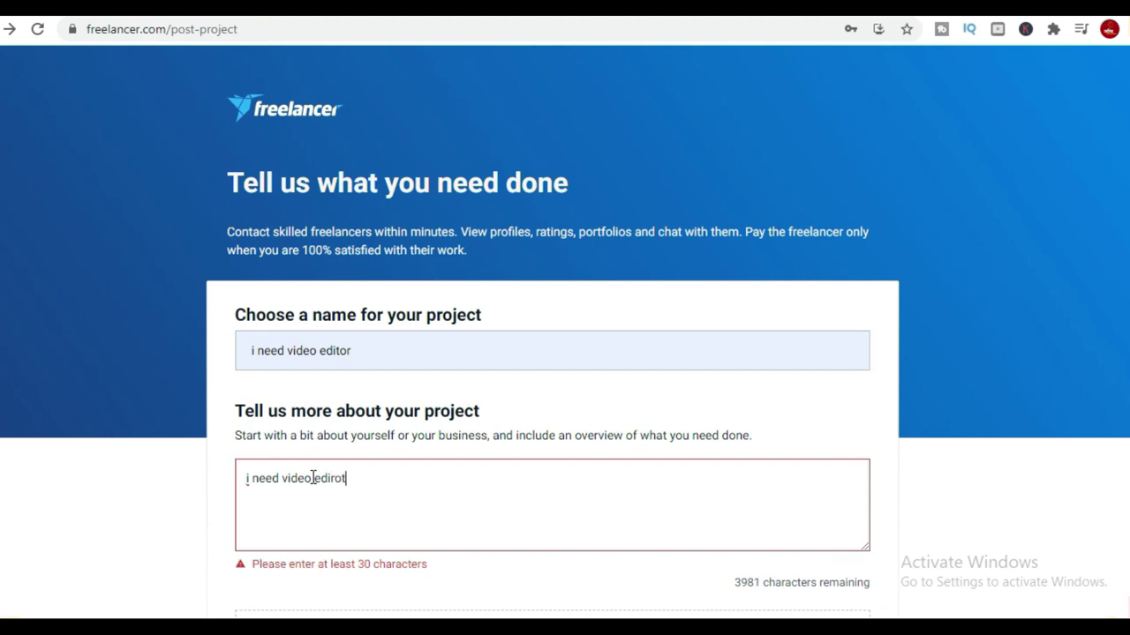
pyautogui.press('BackSpace')
pyautogui.write('tor for youtube chan')
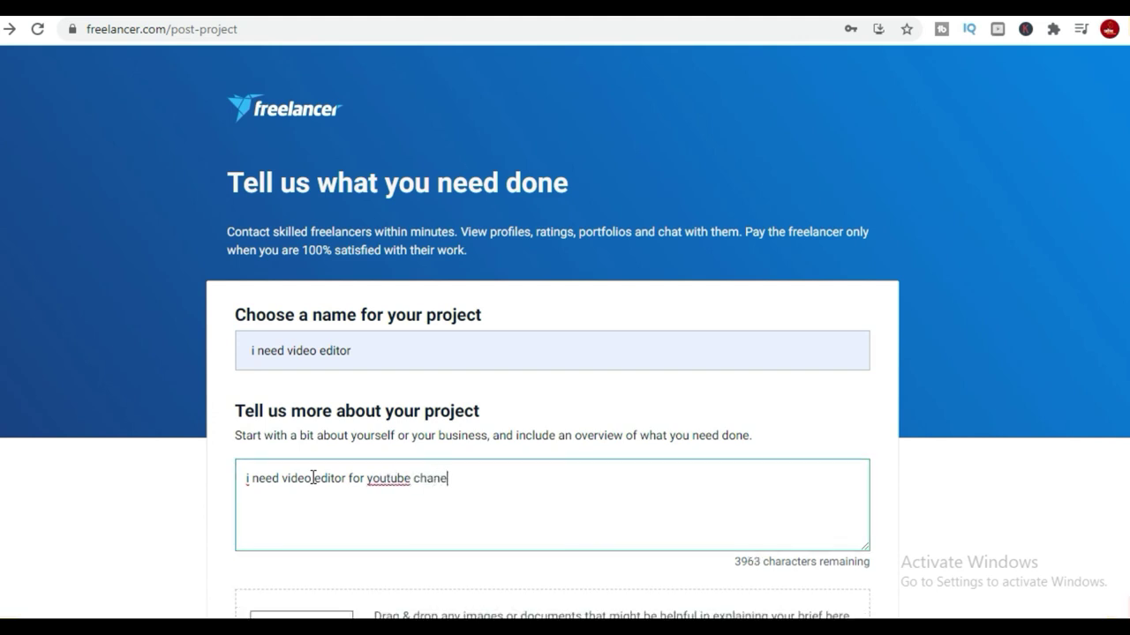
pyautogui.write('nel')
pyautogui.scroll(-2, 415, 432)
# Choose a fixed-price project with the Micro Project budget (₹600.00 – 1,500.00 INR).
pyautogui.click(263, 506)
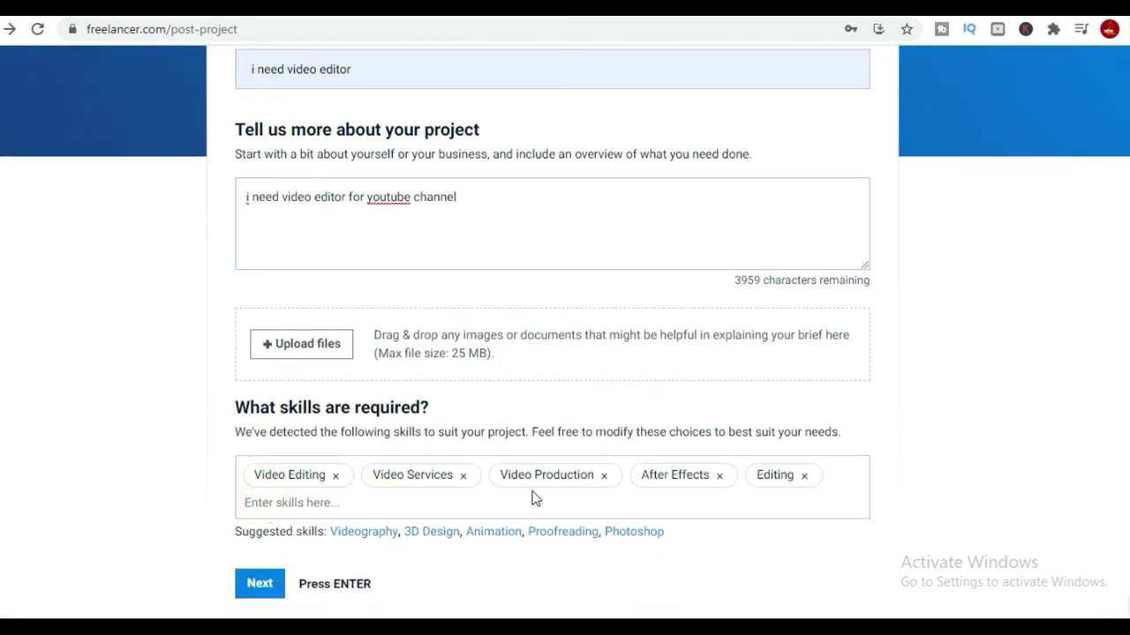
pyautogui.click(260, 583)
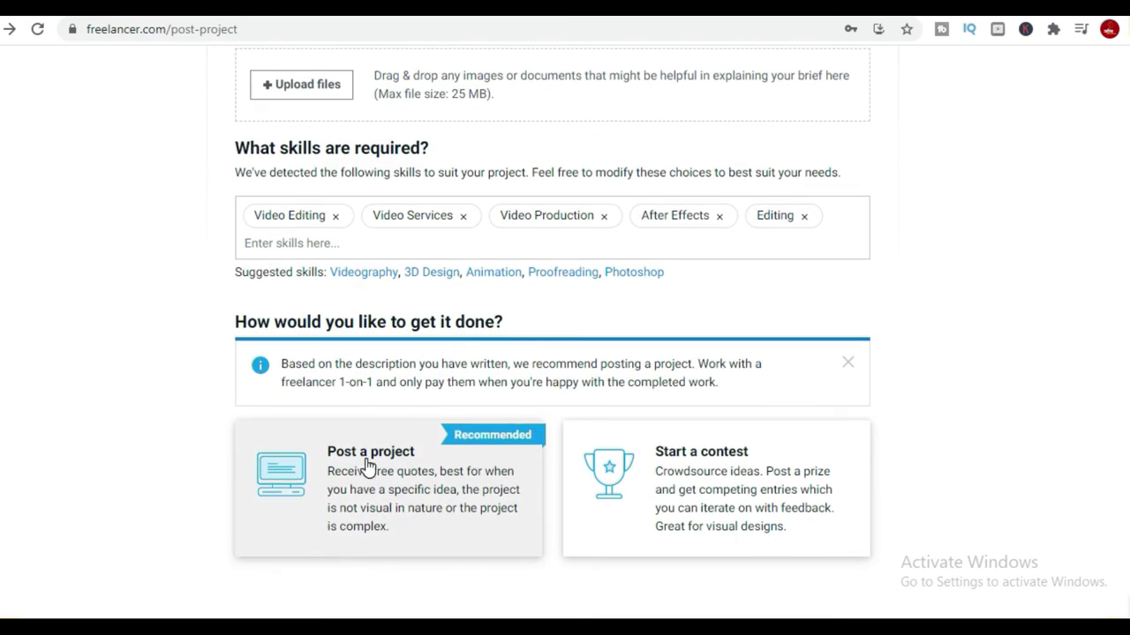
pyautogui.click(748, 486)
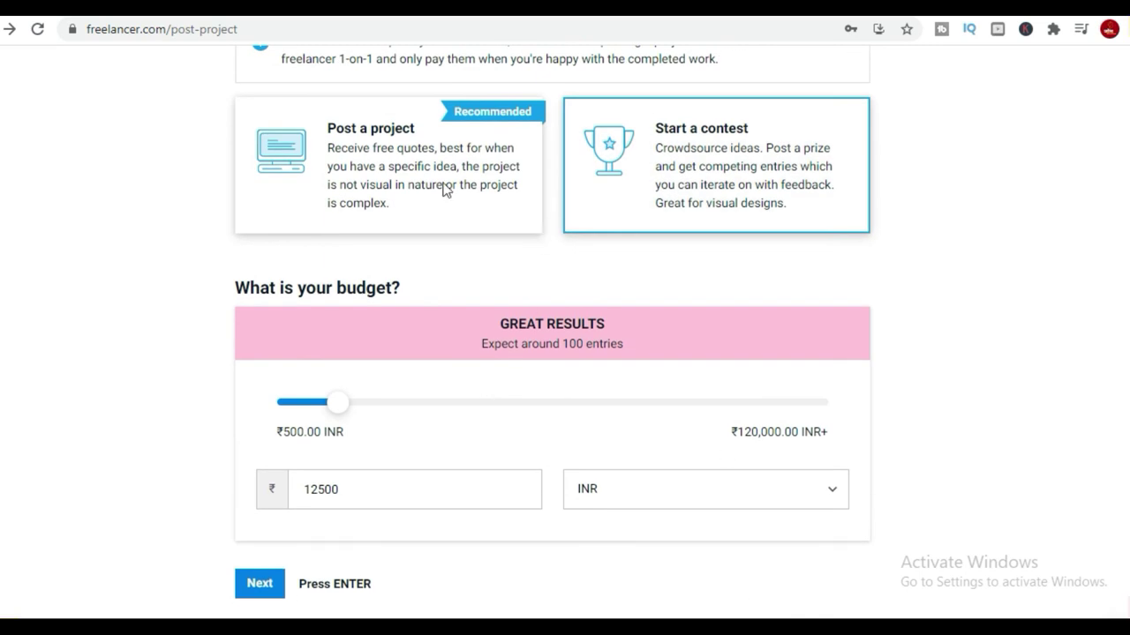
pyautogui.click(446, 191)
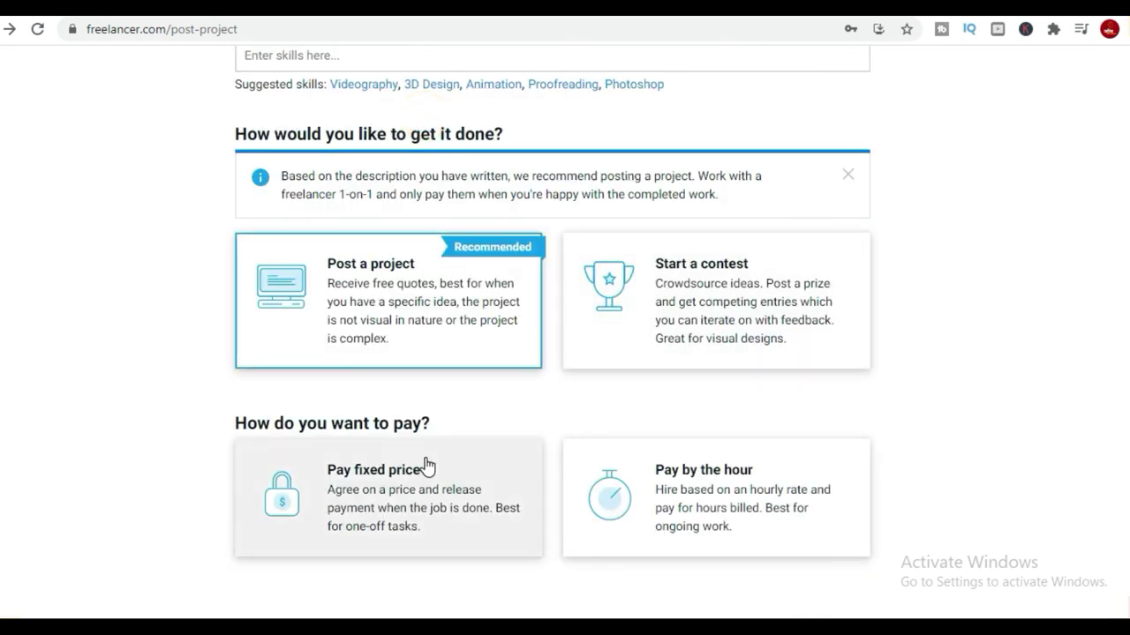
pyautogui.click(426, 466)
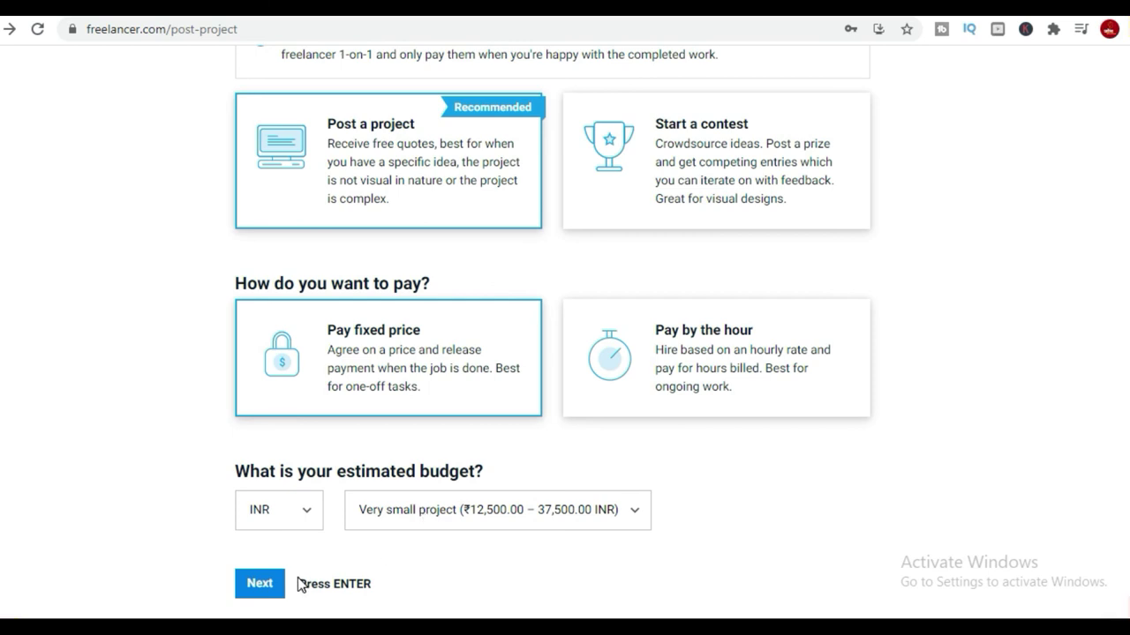
pyautogui.click(567, 518)
pyautogui.click(559, 327)
# Post it as a free Standard project, then start adding a payment method.
pyautogui.click(261, 584)
pyautogui.click(424, 461)
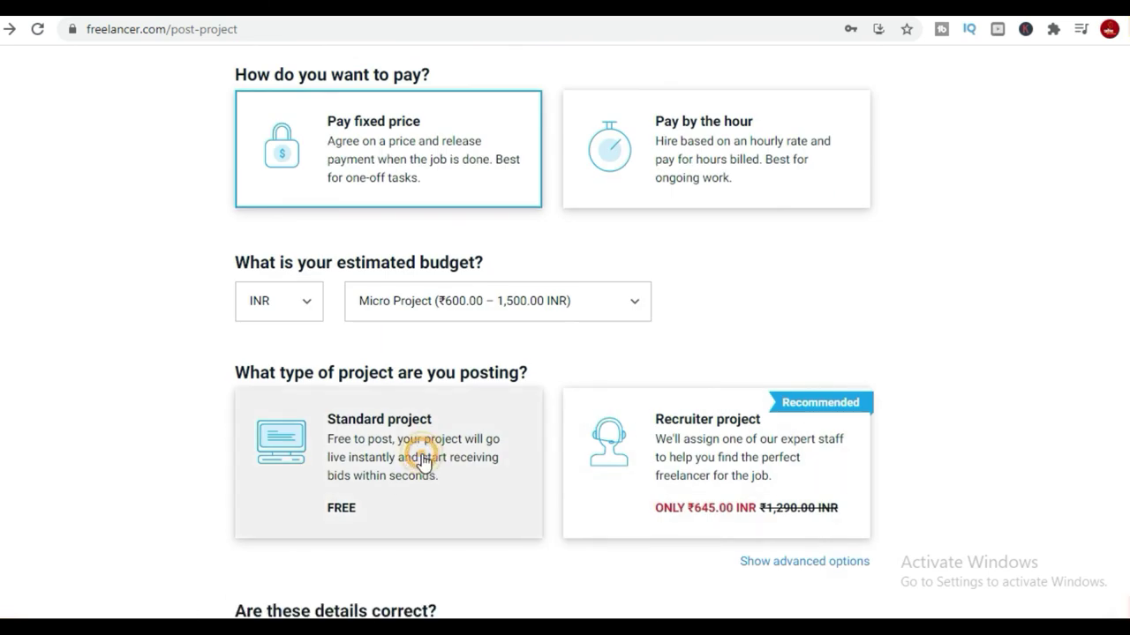
pyautogui.click(770, 512)
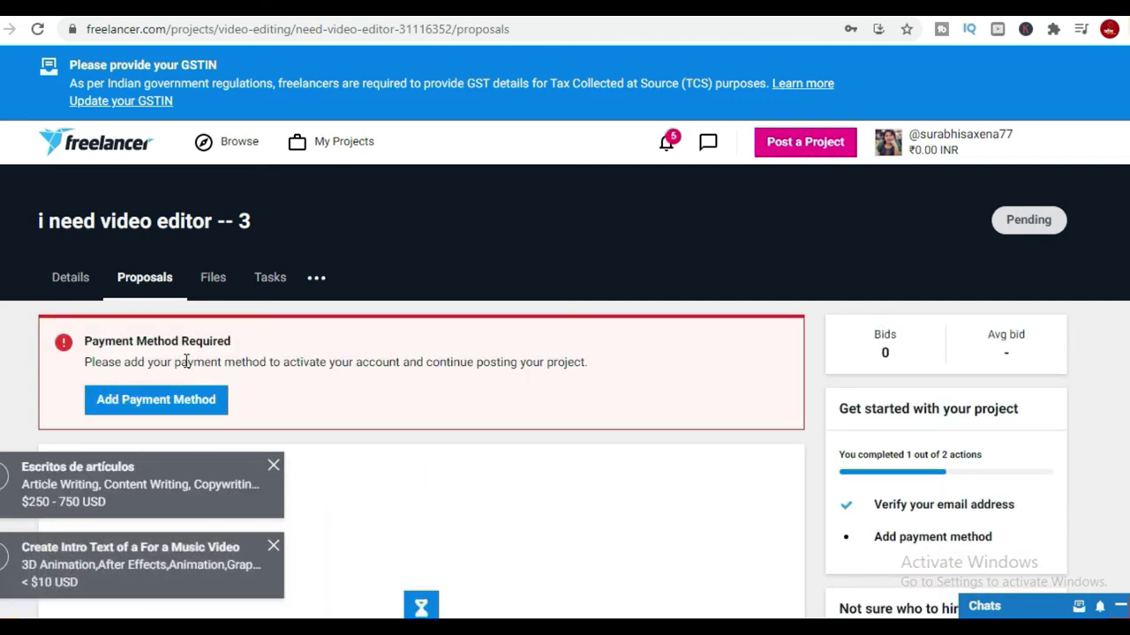
pyautogui.click(201, 401)
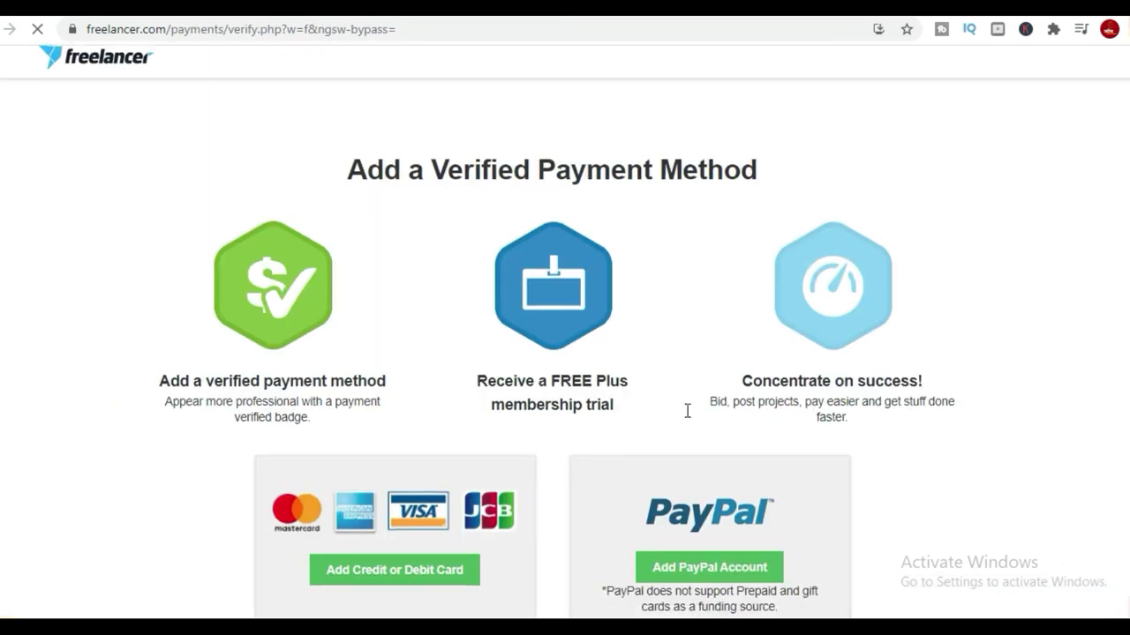
# Skip the payment verification page by navigating the address bar to freelancer.com.
pyautogui.scroll(-4, 448, 247)
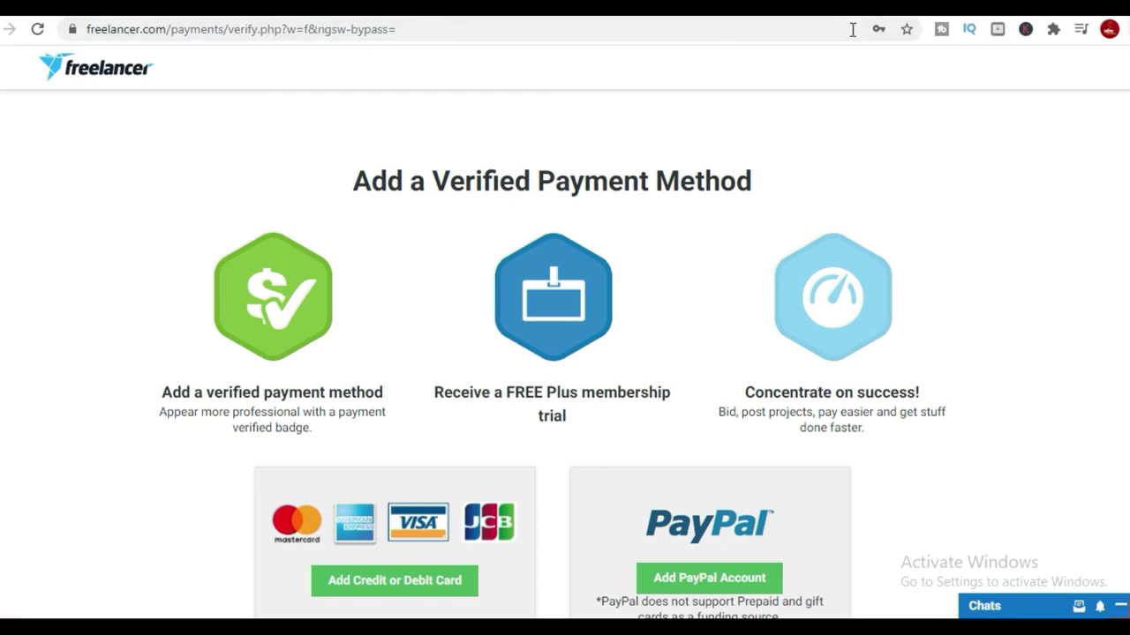
pyautogui.scroll(-4, 949, 483)
pyautogui.scroll(-2, 653, 459)
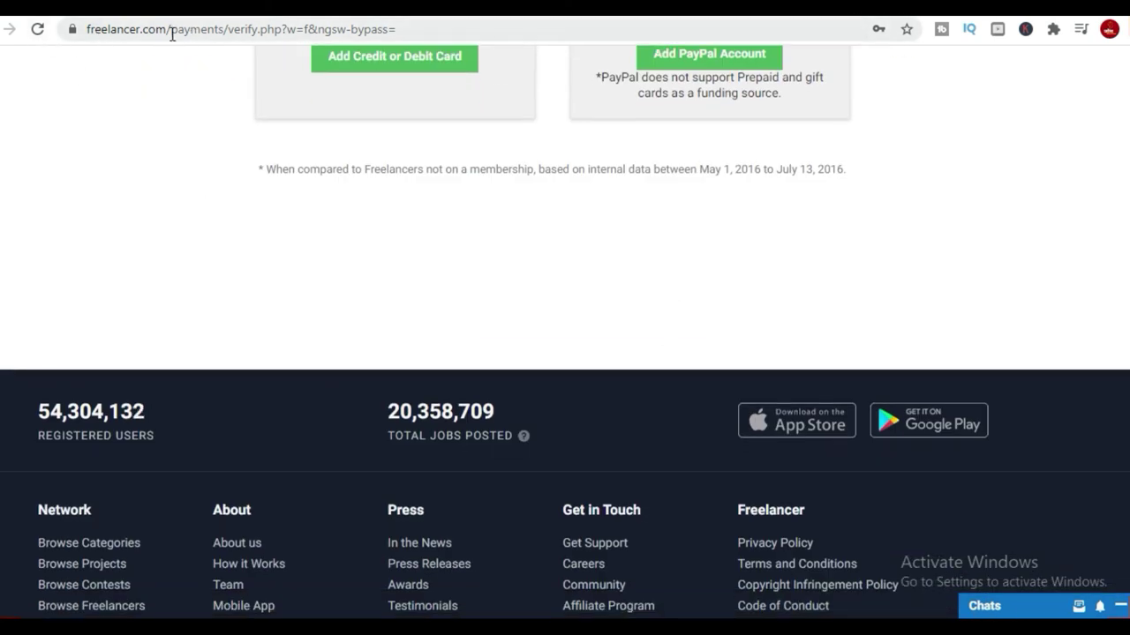
pyautogui.moveTo(172, 33); pyautogui.dragTo(466, 30)
pyautogui.press('BackSpace')
pyautogui.press('Return')
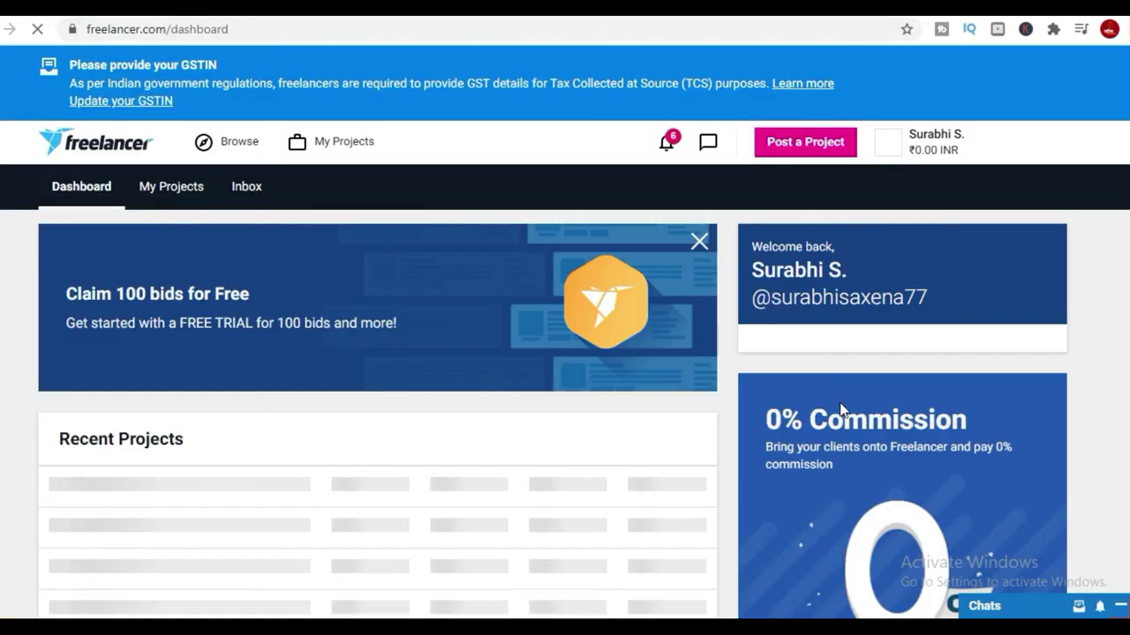
# Scroll the dashboard to the news feed showing 31 bids and the Local Jobs panel.
pyautogui.scroll(-3, 852, 428)
pyautogui.scroll(-3, 857, 442)
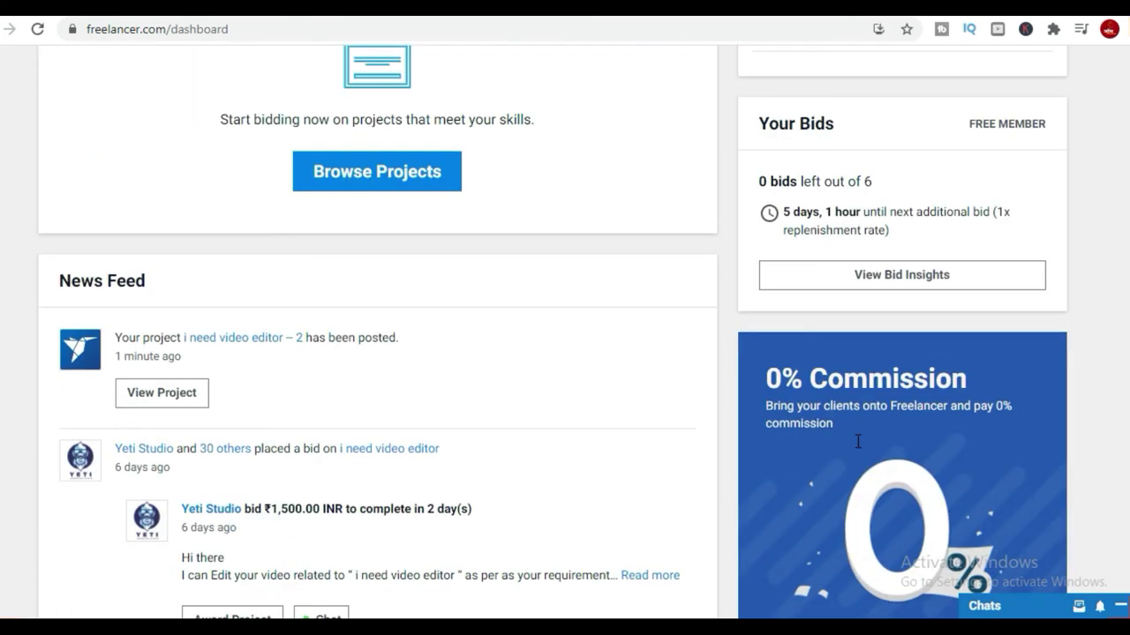
pyautogui.scroll(-6, 857, 441)
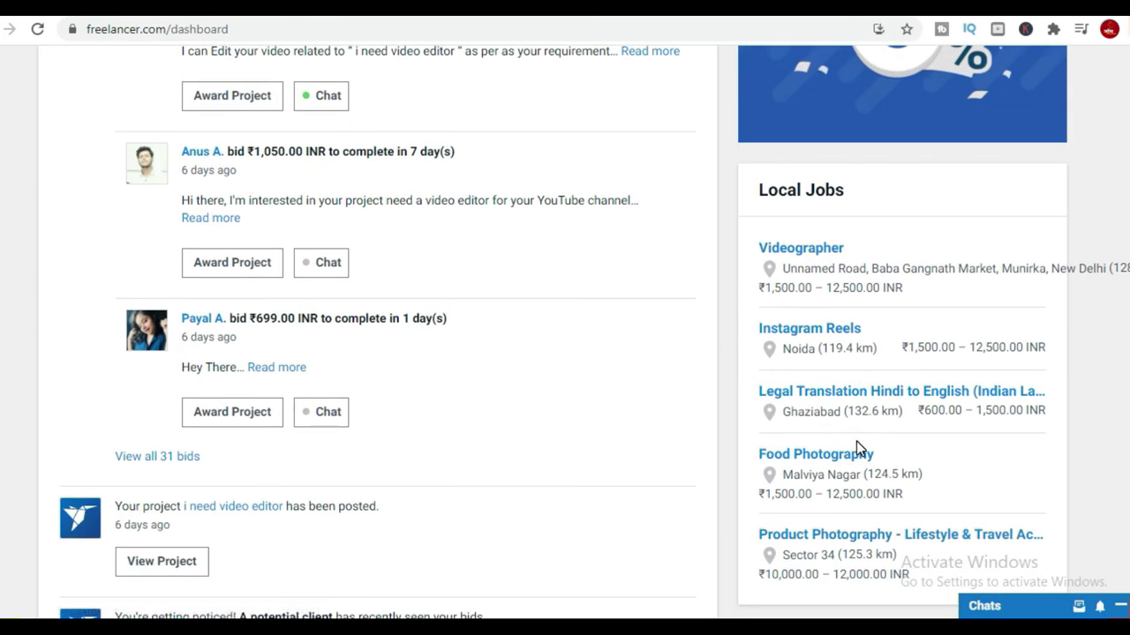
pyautogui.scroll(-1, 856, 443)
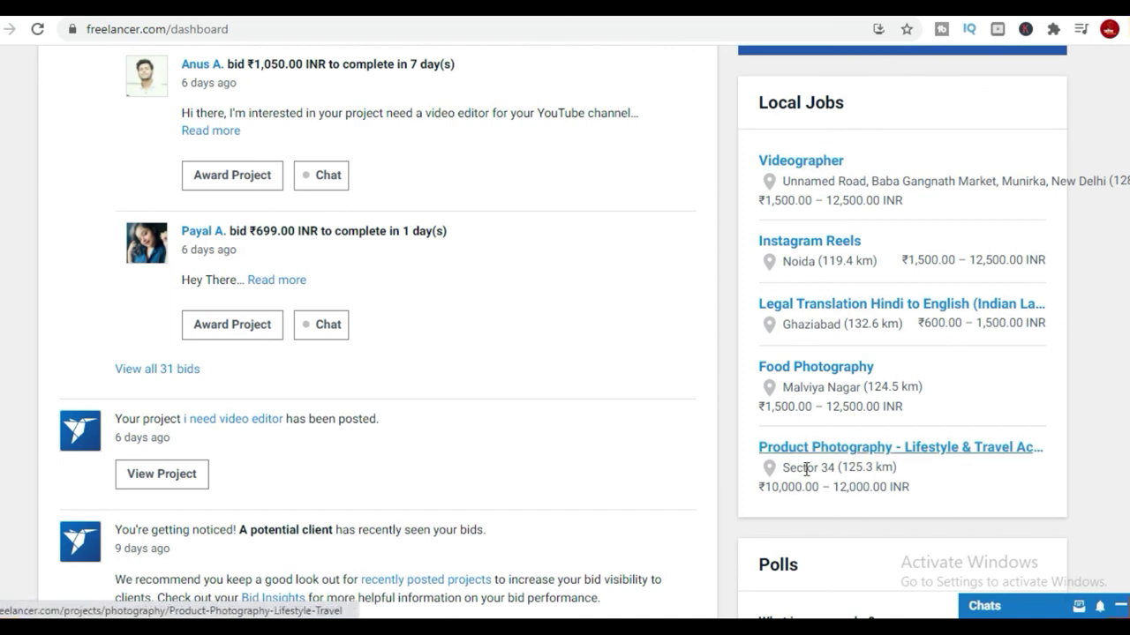
# Read the Legal Translation Hindi to English (Indian Law) project, then show Recent Updates.
pyautogui.click(856, 304)
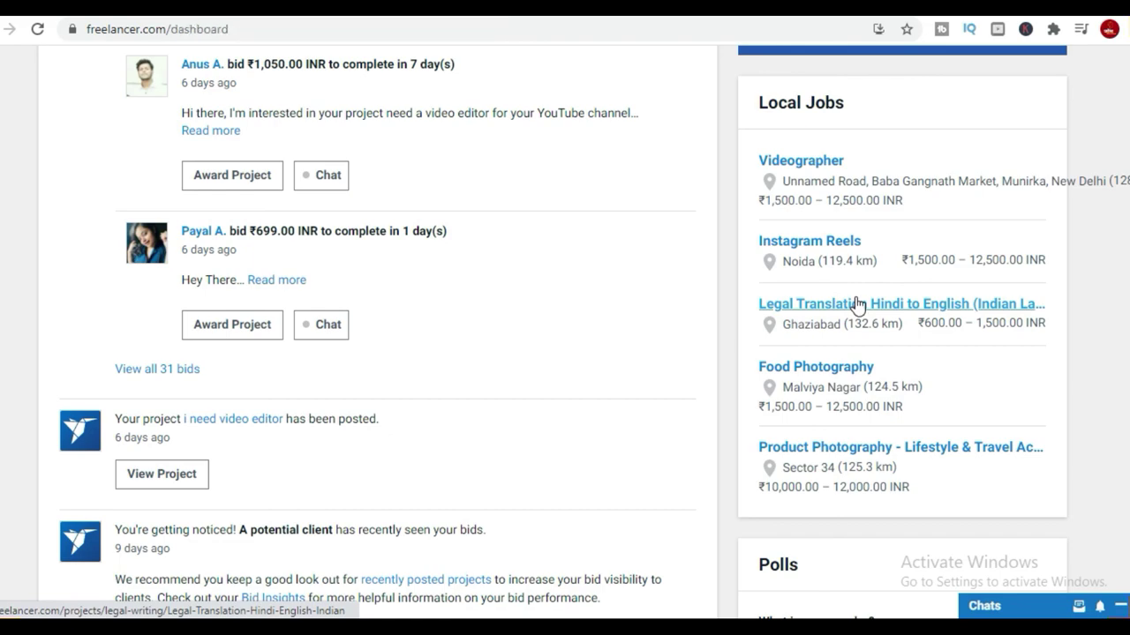
pyautogui.scroll(-5, 699, 434)
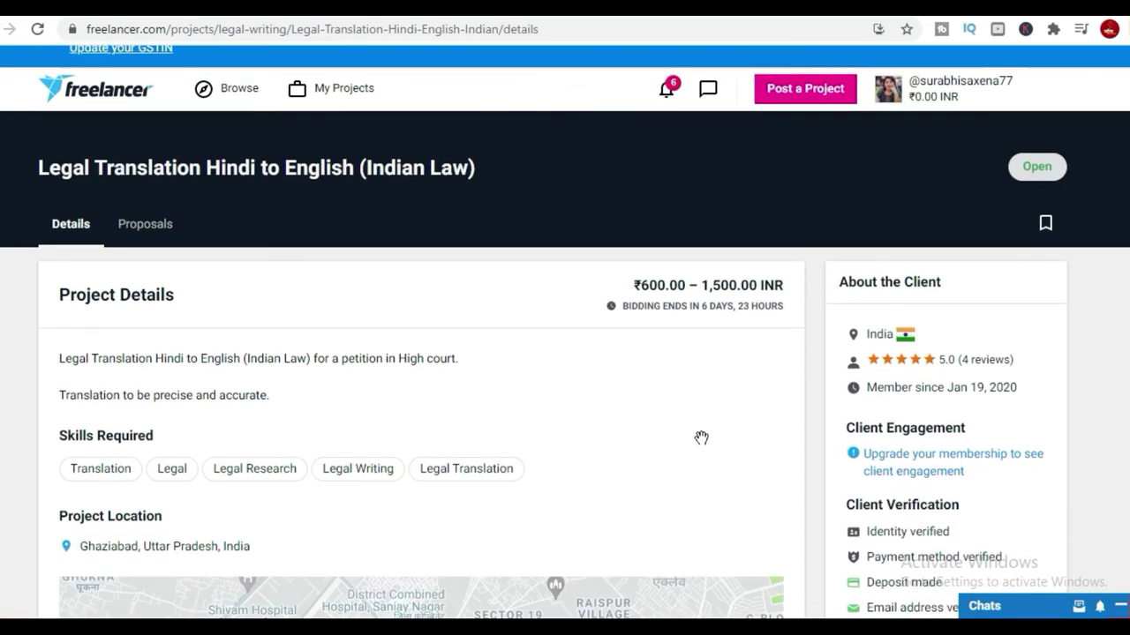
pyautogui.scroll(-8, 804, 331)
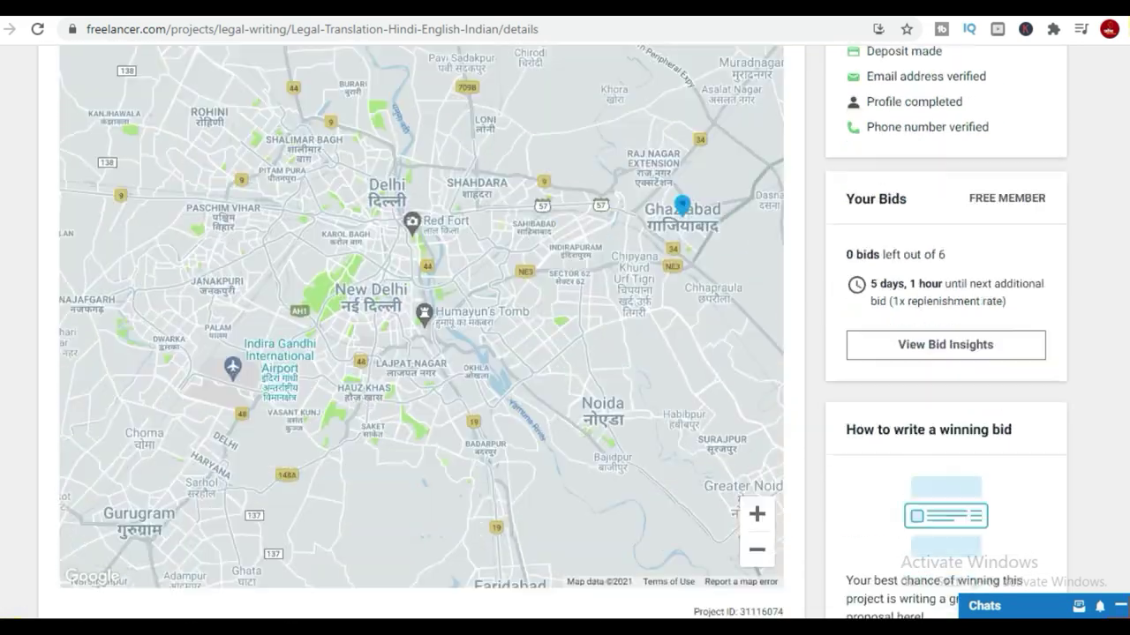
pyautogui.scroll(-9, 711, 432)
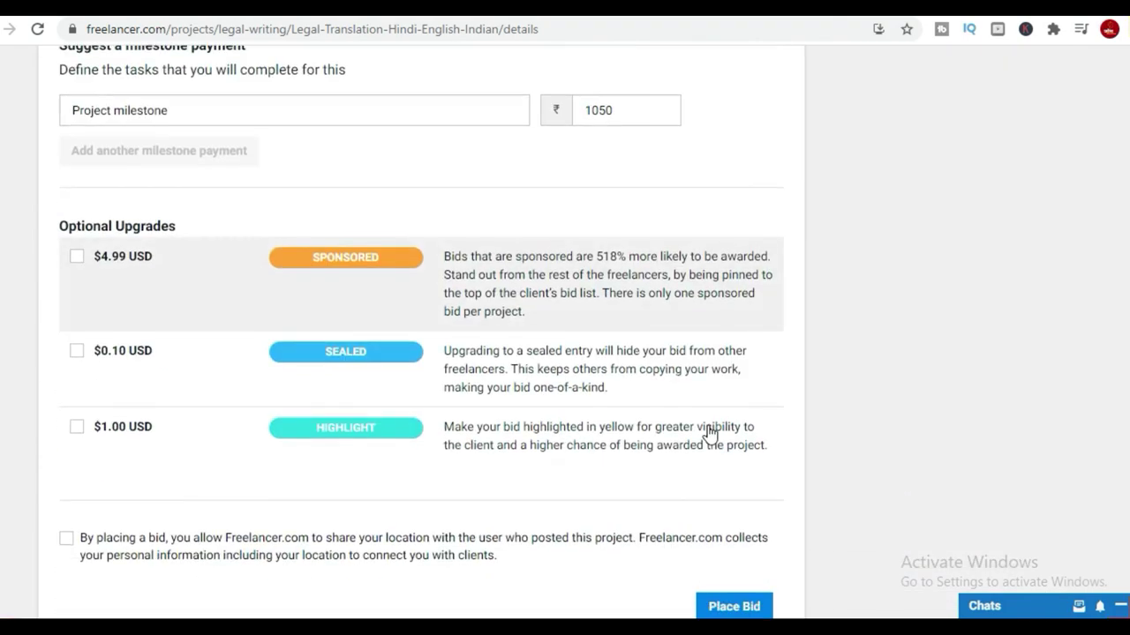
pyautogui.scroll(20, 626, 360)
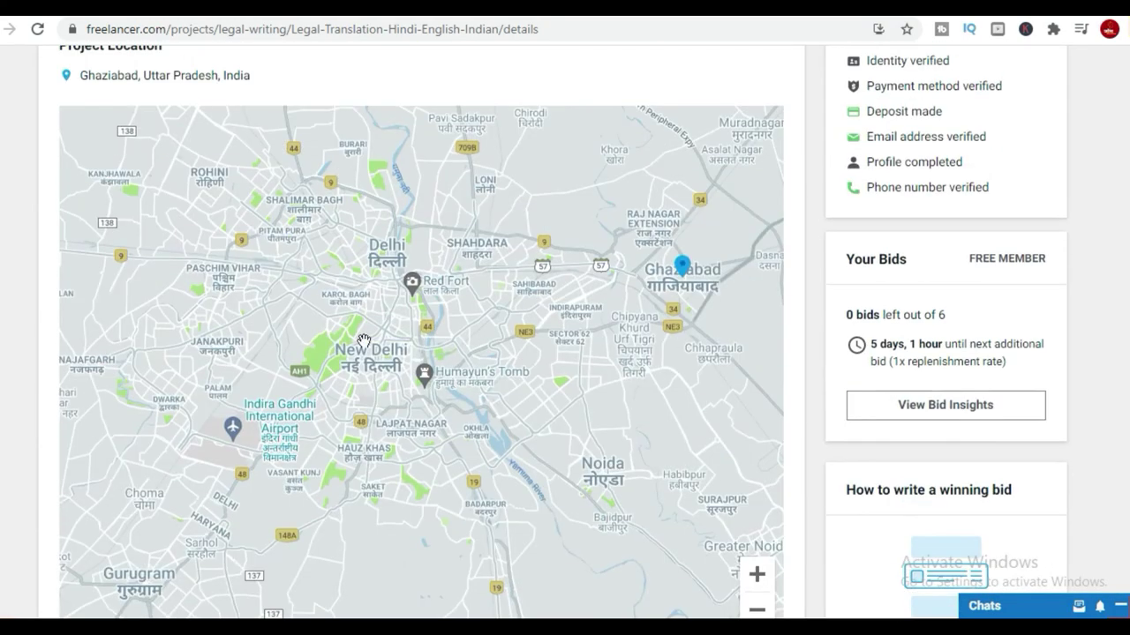
pyautogui.scroll(6, 1006, 386)
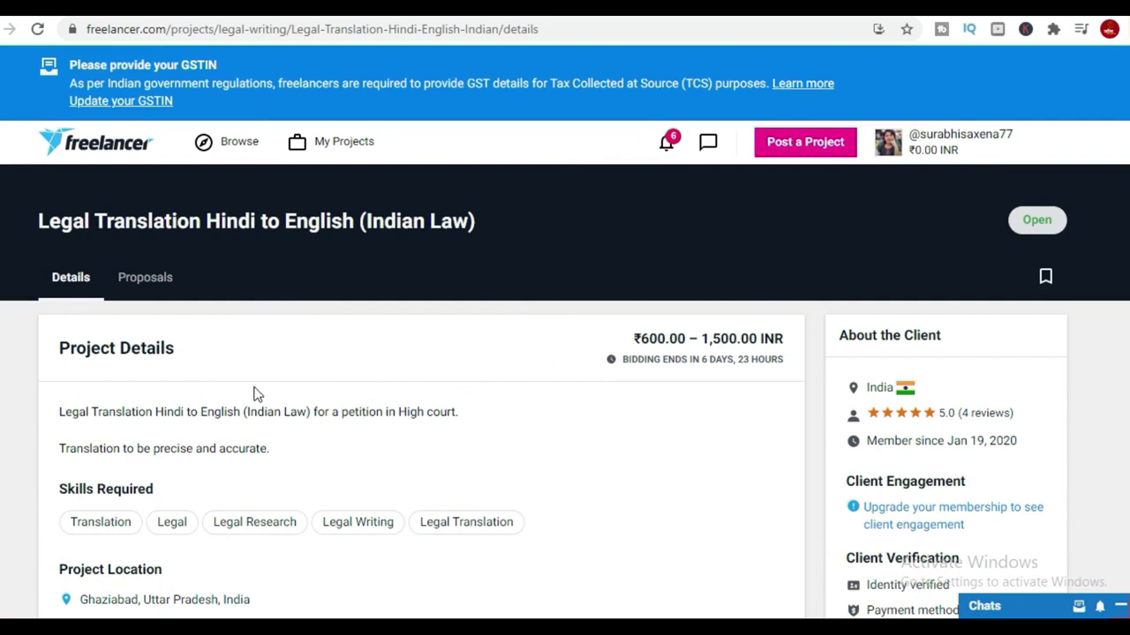
pyautogui.scroll(-2, 336, 491)
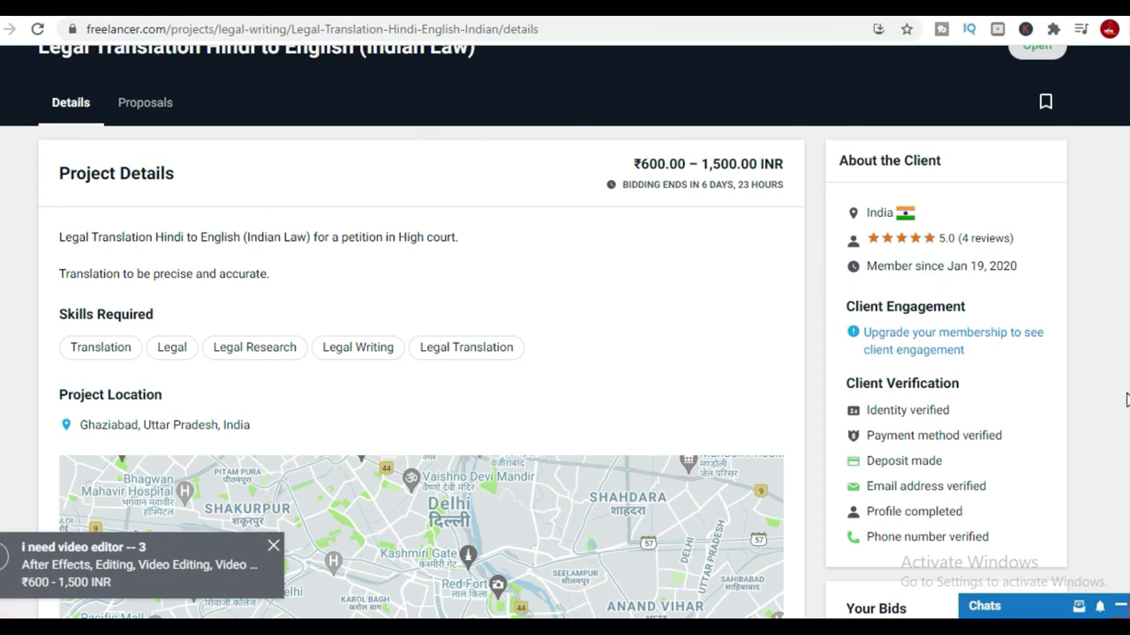
pyautogui.scroll(2, 622, 203)
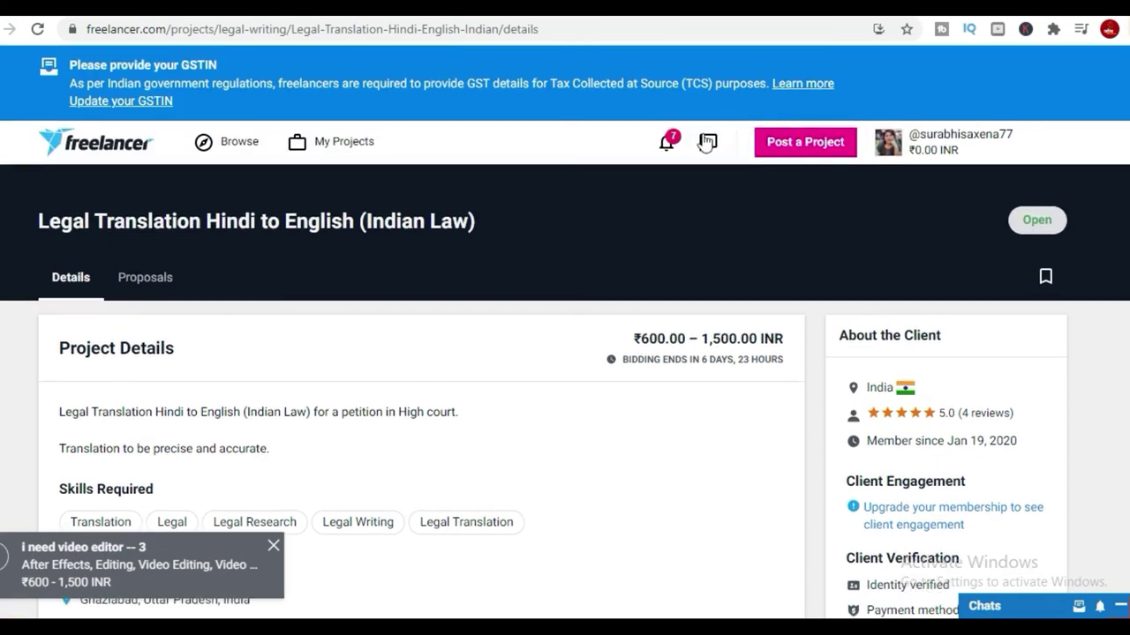
pyautogui.click(667, 144)
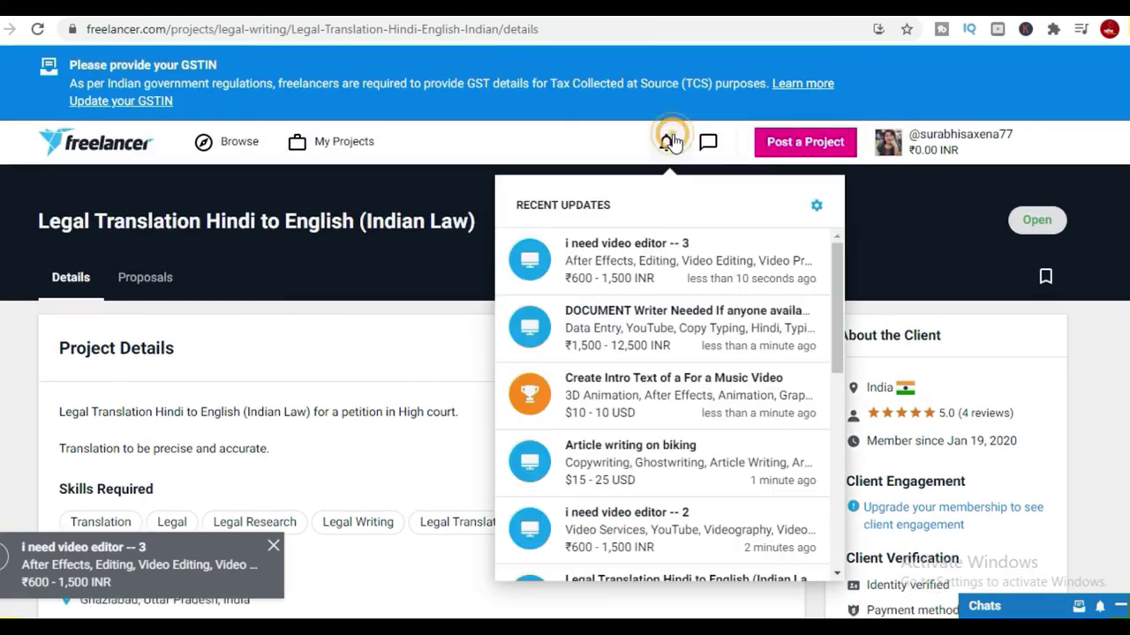
# Open 'i need video editor -- 3' and view its ₹1,500.00 INR, 2-day bid.
pyautogui.click(689, 264)
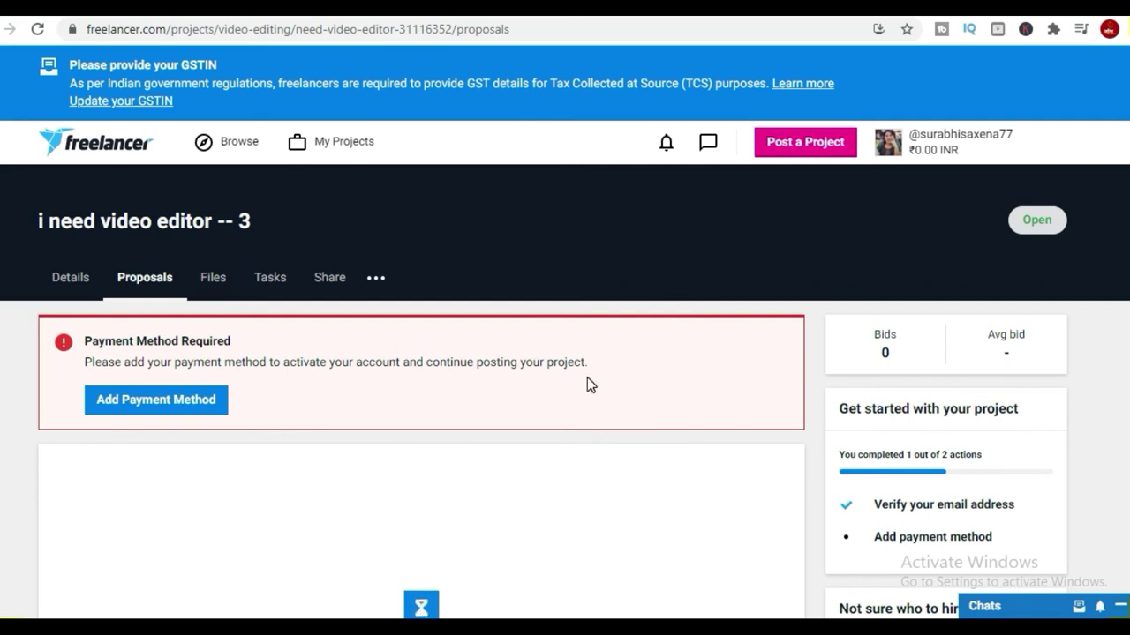
pyautogui.scroll(-8, 776, 411)
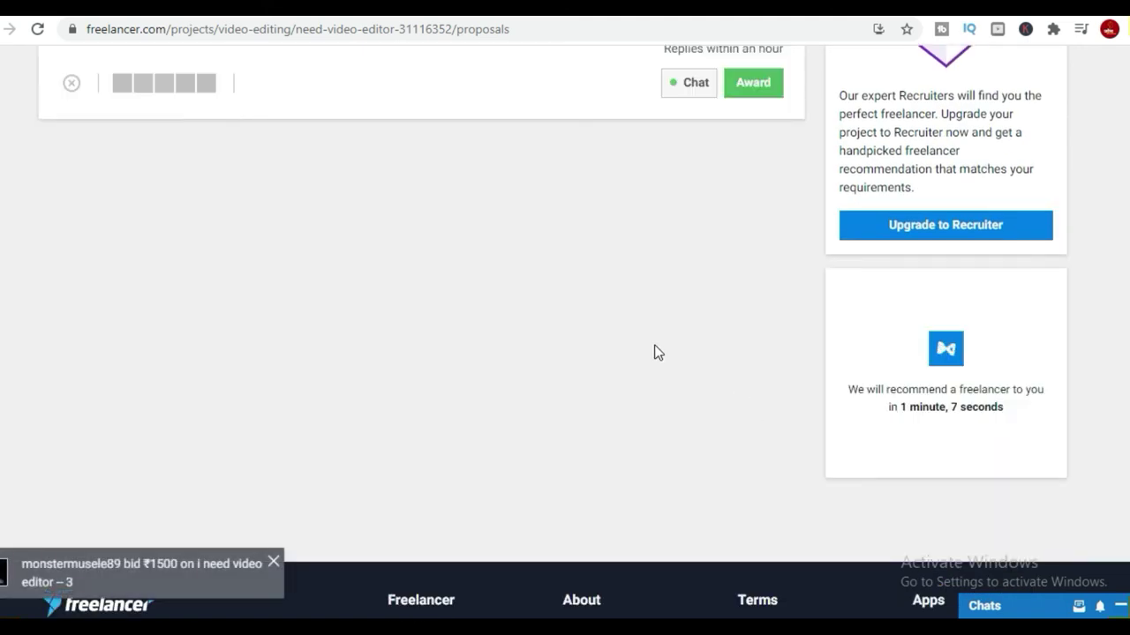
pyautogui.scroll(6, 657, 351)
pyautogui.scroll(-2, 657, 352)
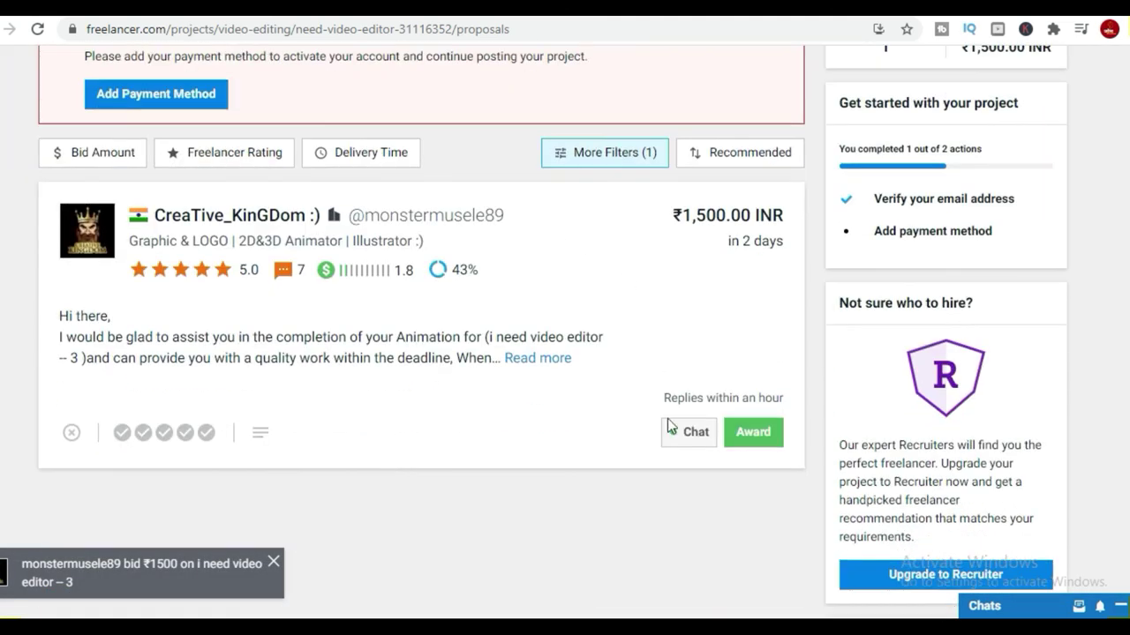
pyautogui.scroll(3, 847, 282)
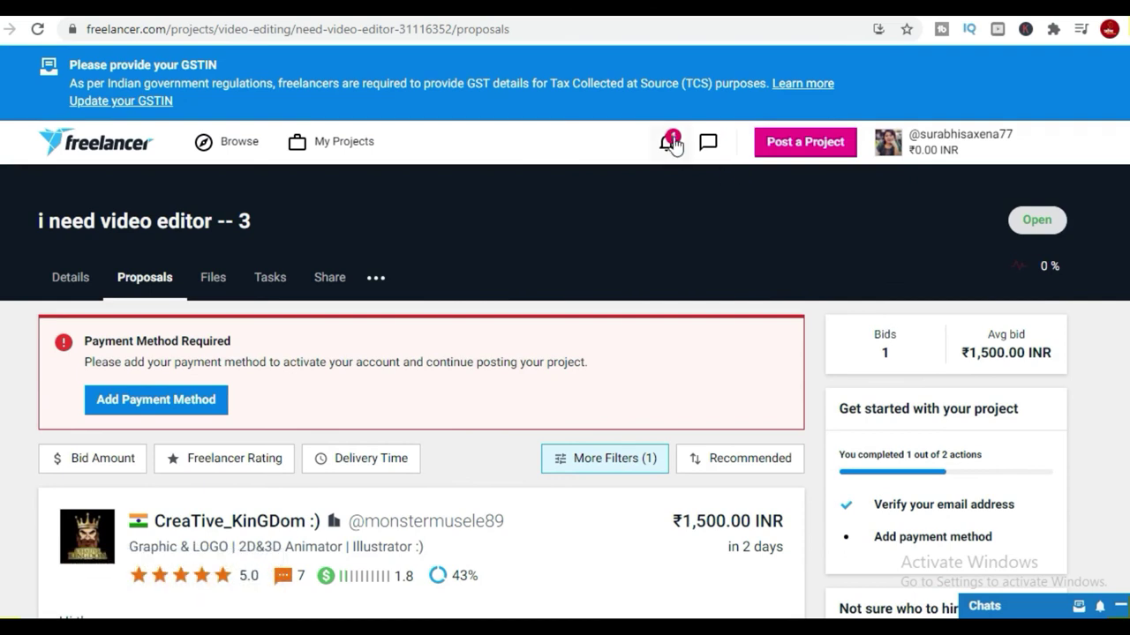
# From Recent Updates, open the $10 'Create Intro Text of a For a Music Video' contest and read it.
pyautogui.click(667, 144)
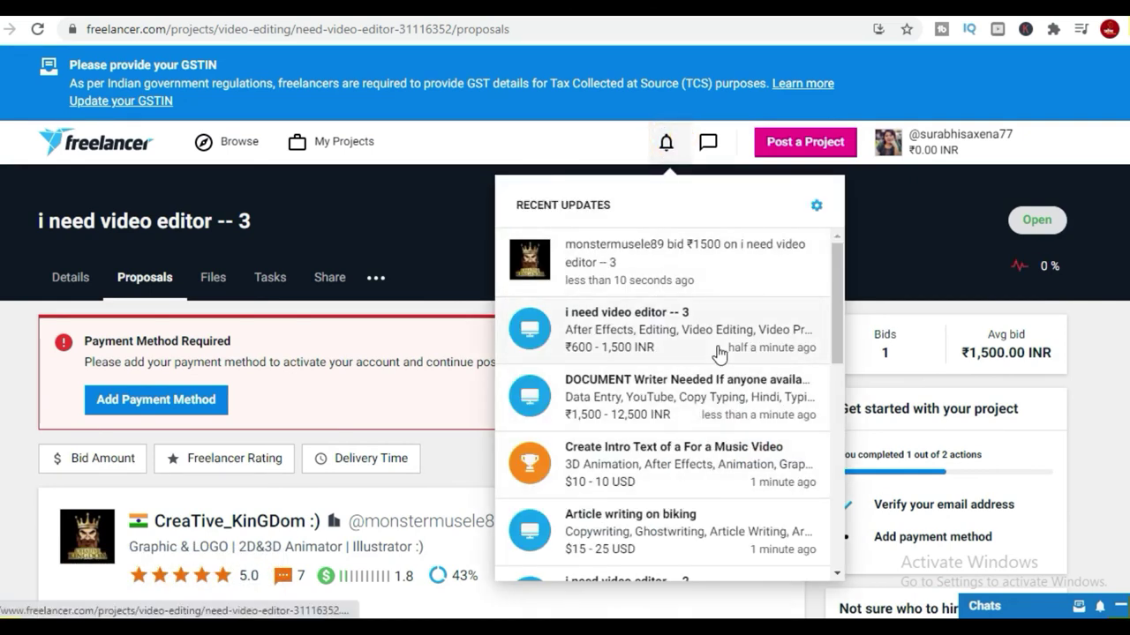
pyautogui.scroll(-1, 701, 474)
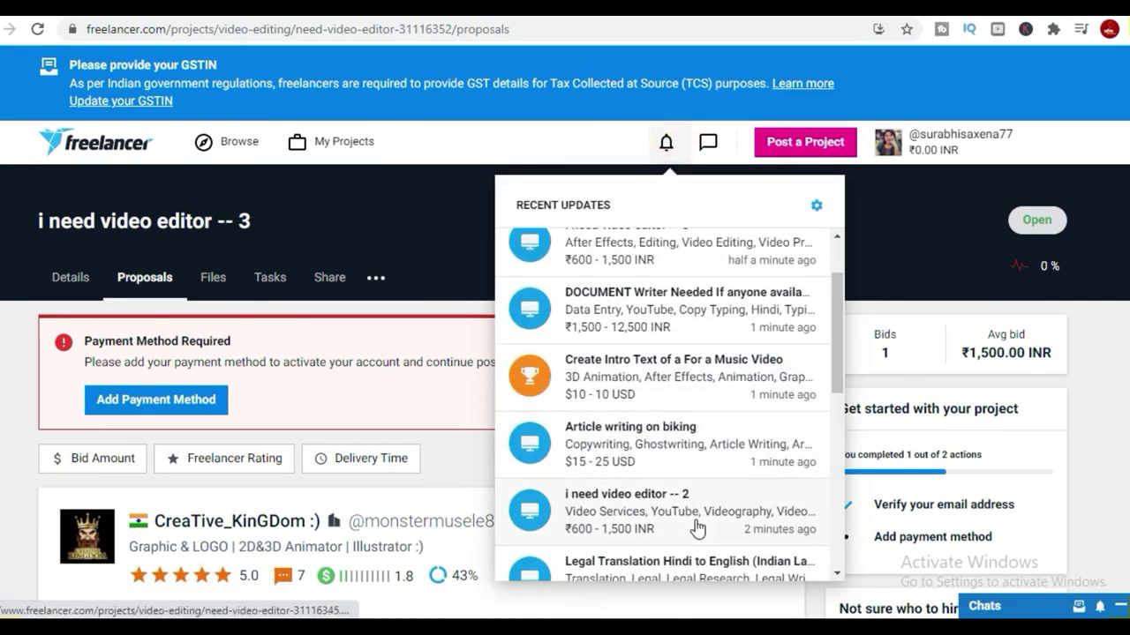
pyautogui.click(696, 379)
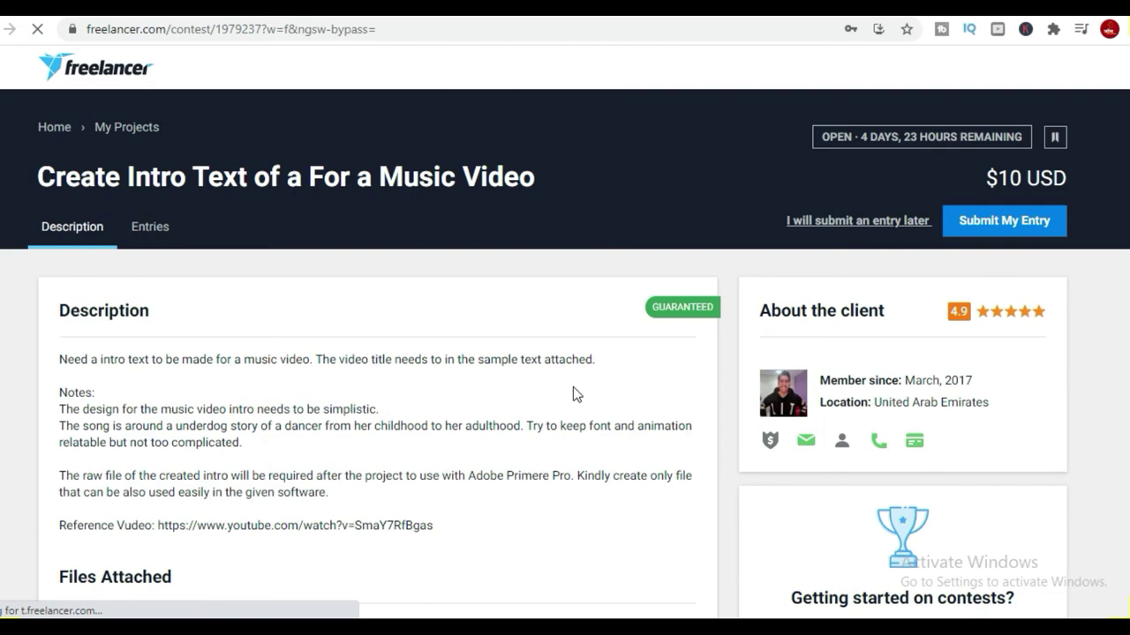
pyautogui.scroll(-3, 572, 387)
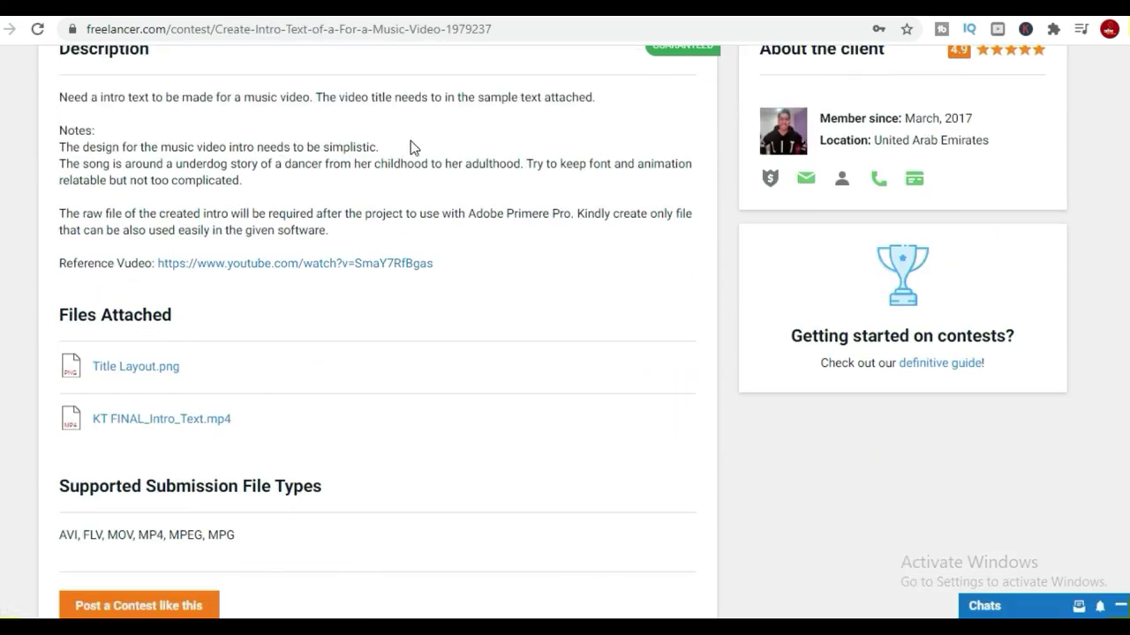
pyautogui.scroll(-4, 396, 337)
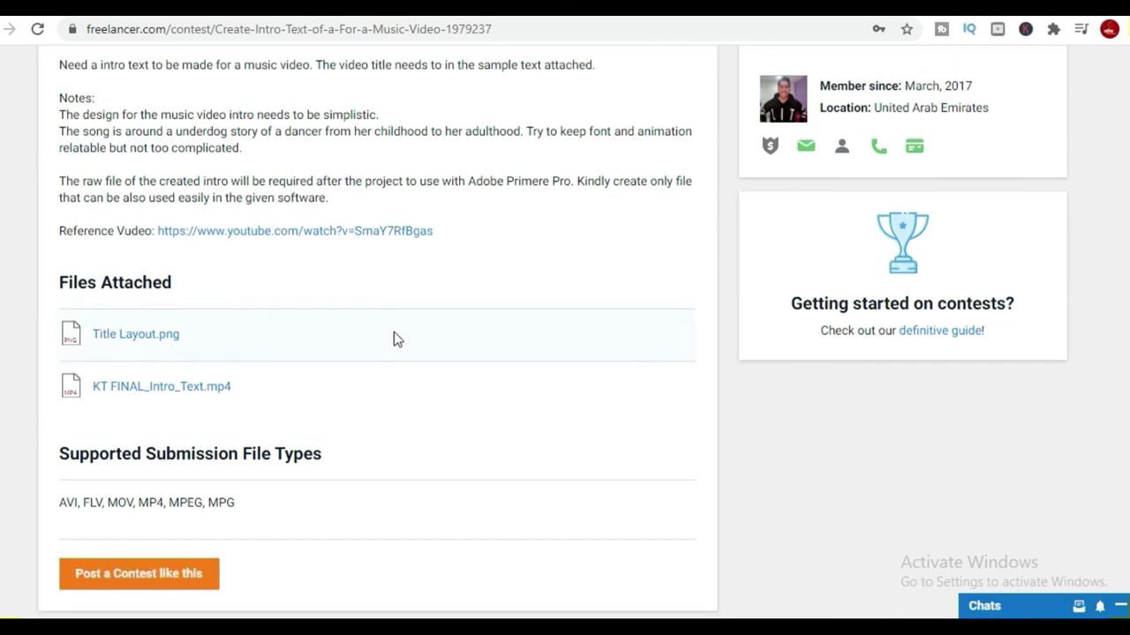
pyautogui.scroll(4, 1026, 246)
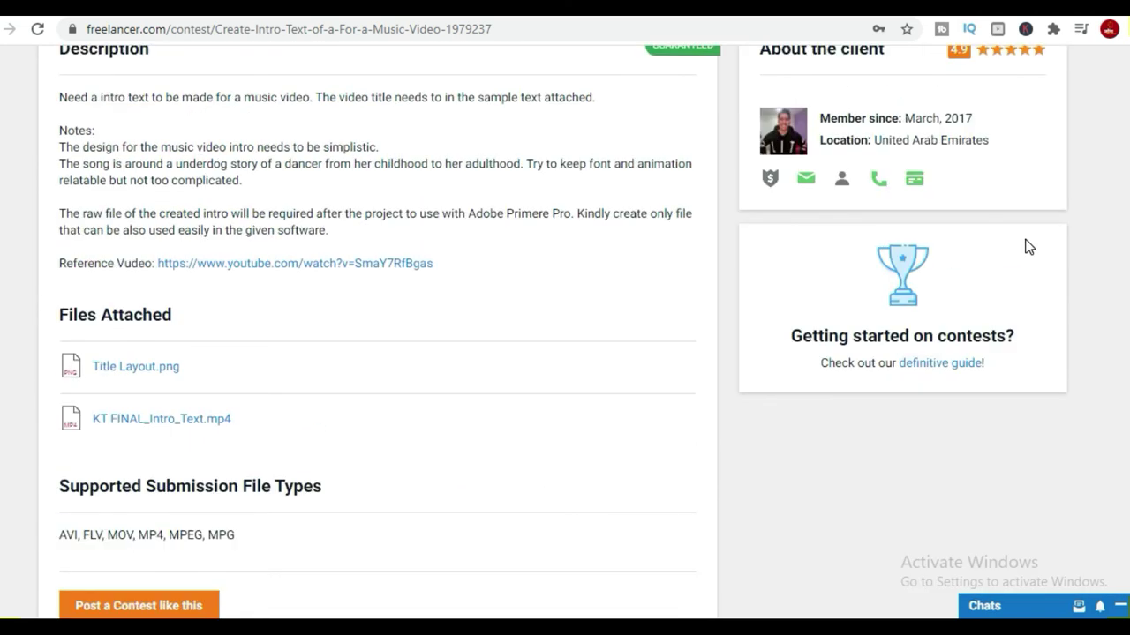
pyautogui.scroll(4, 1022, 248)
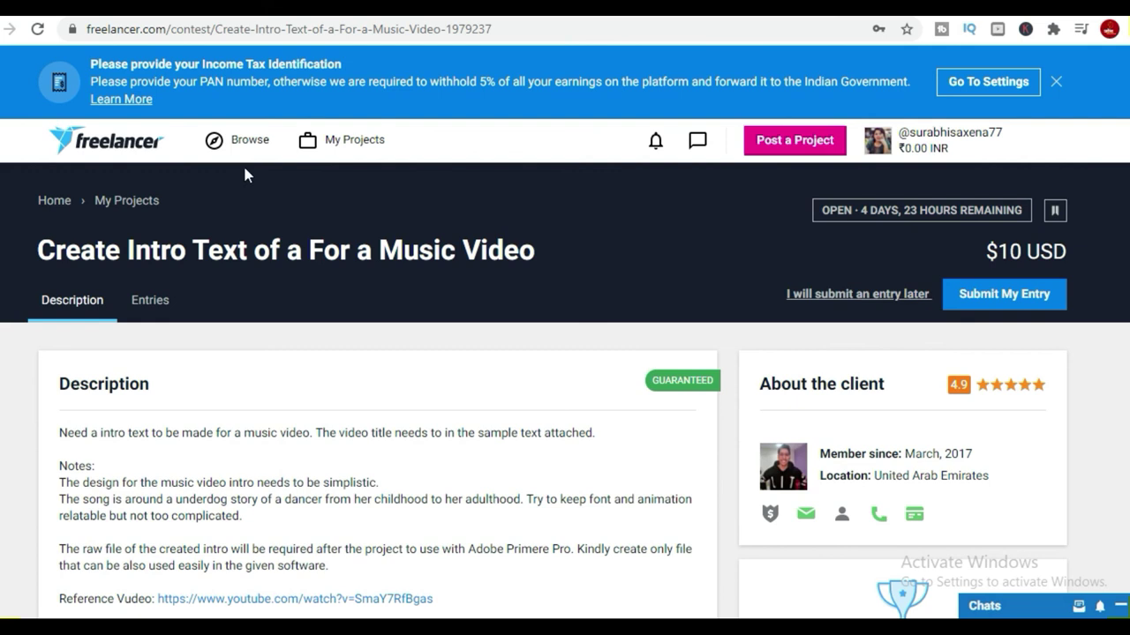
# Browse Projects and scroll the empty results filtered by Hindi and video skills.
pyautogui.click(245, 143)
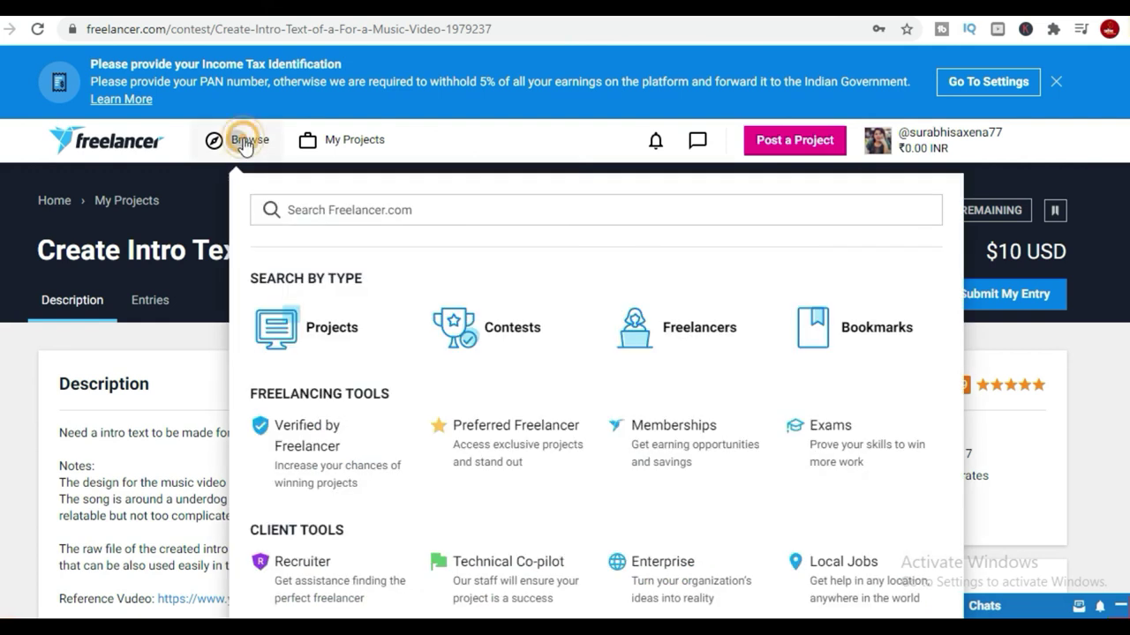
pyautogui.click(368, 324)
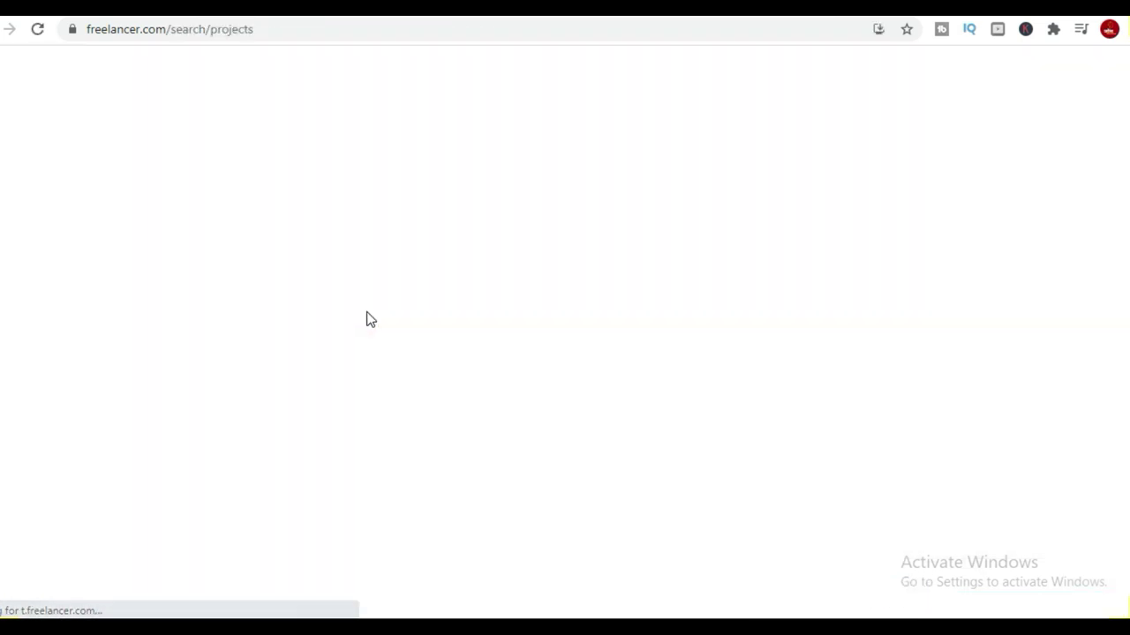
pyautogui.scroll(-2, 915, 479)
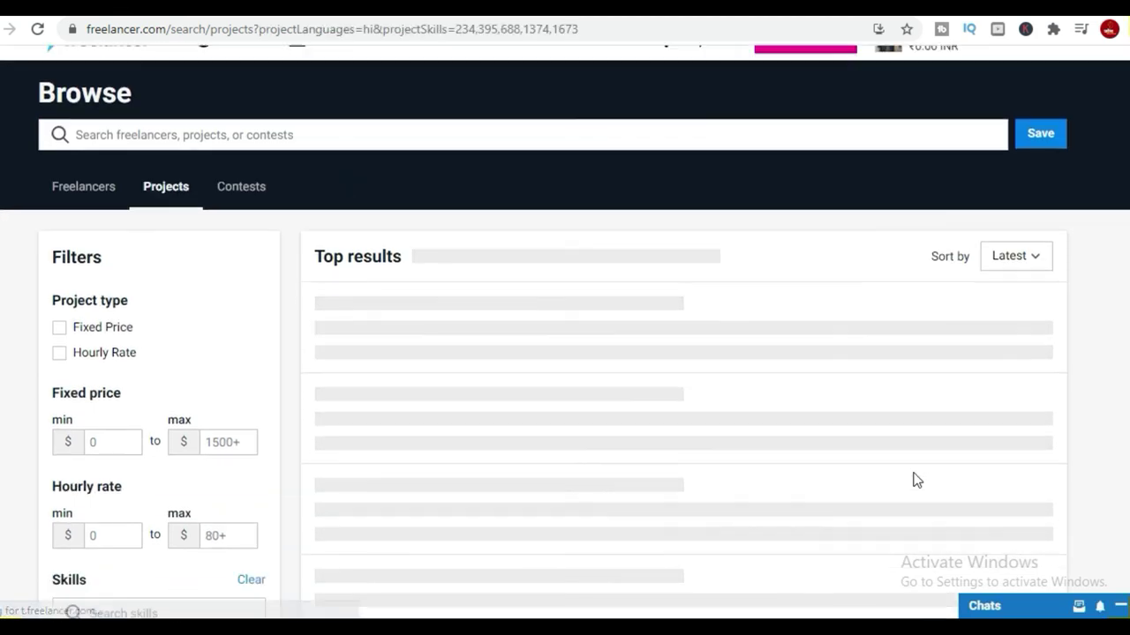
pyautogui.scroll(-1, 915, 480)
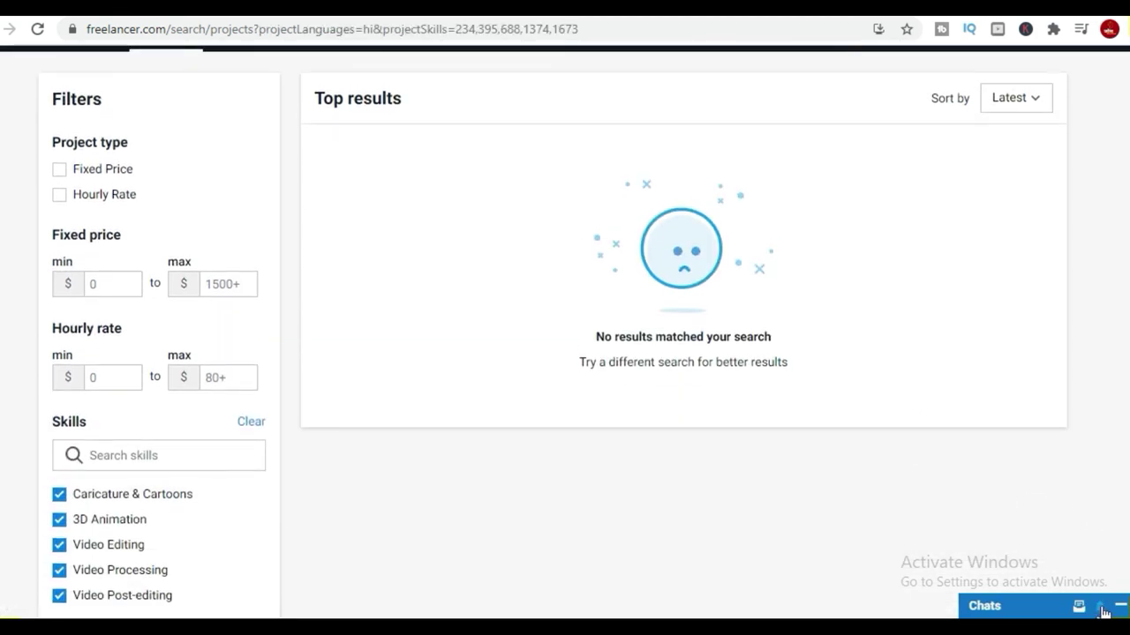
pyautogui.scroll(3, 290, 357)
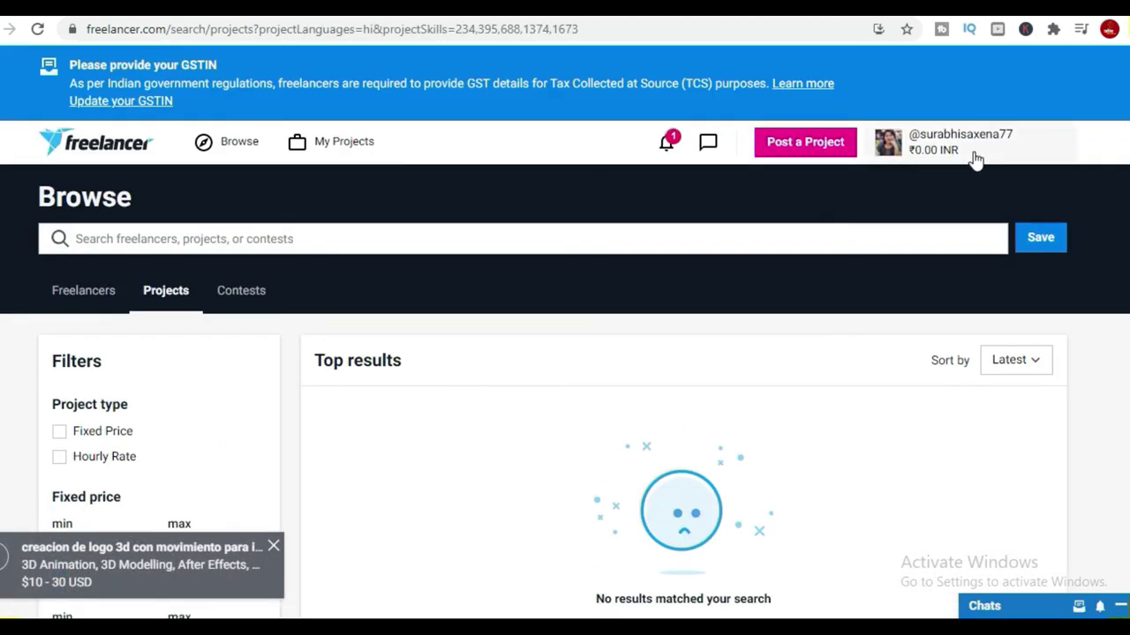
# Check the Recent Updates list and dismiss it.
pyautogui.click(666, 146)
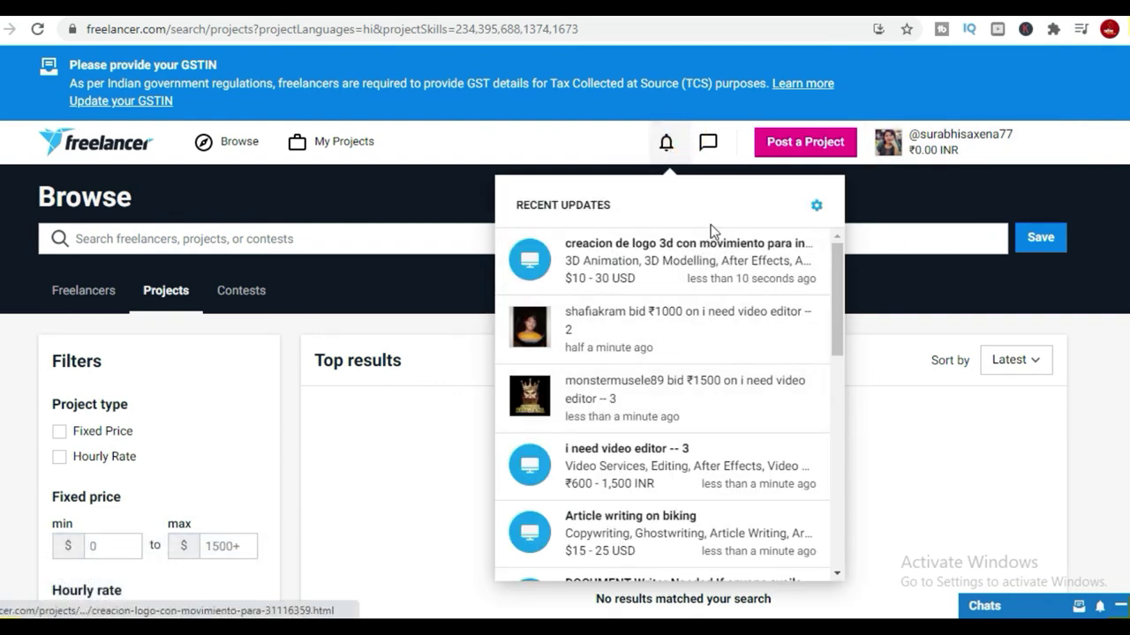
pyautogui.scroll(-3, 884, 450)
pyautogui.click(1083, 351)
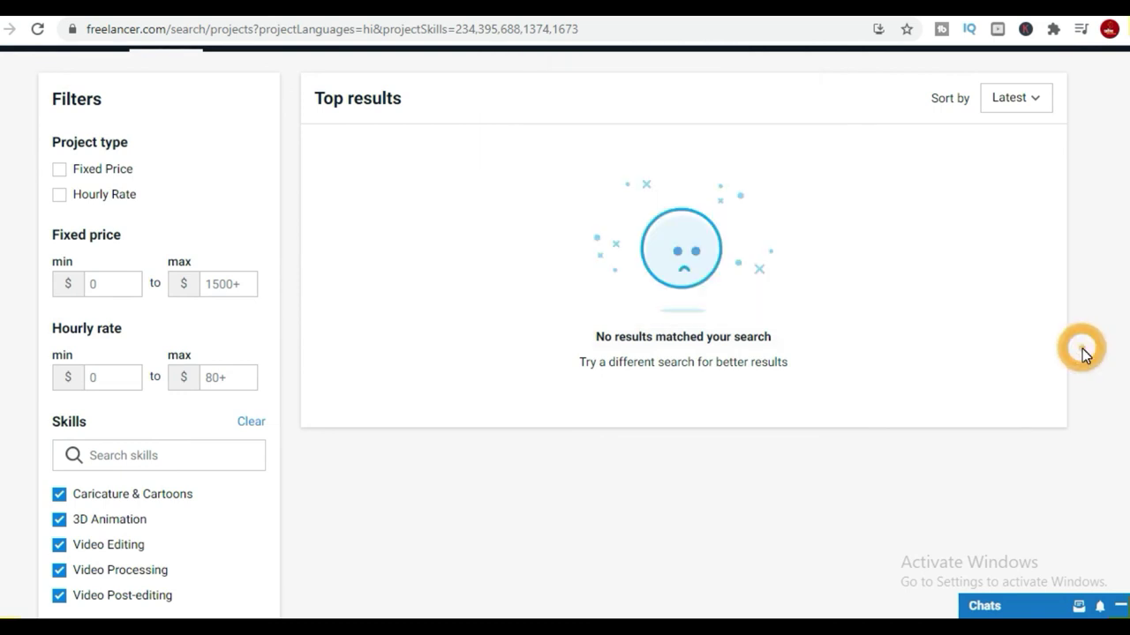
pyautogui.scroll(3, 1082, 348)
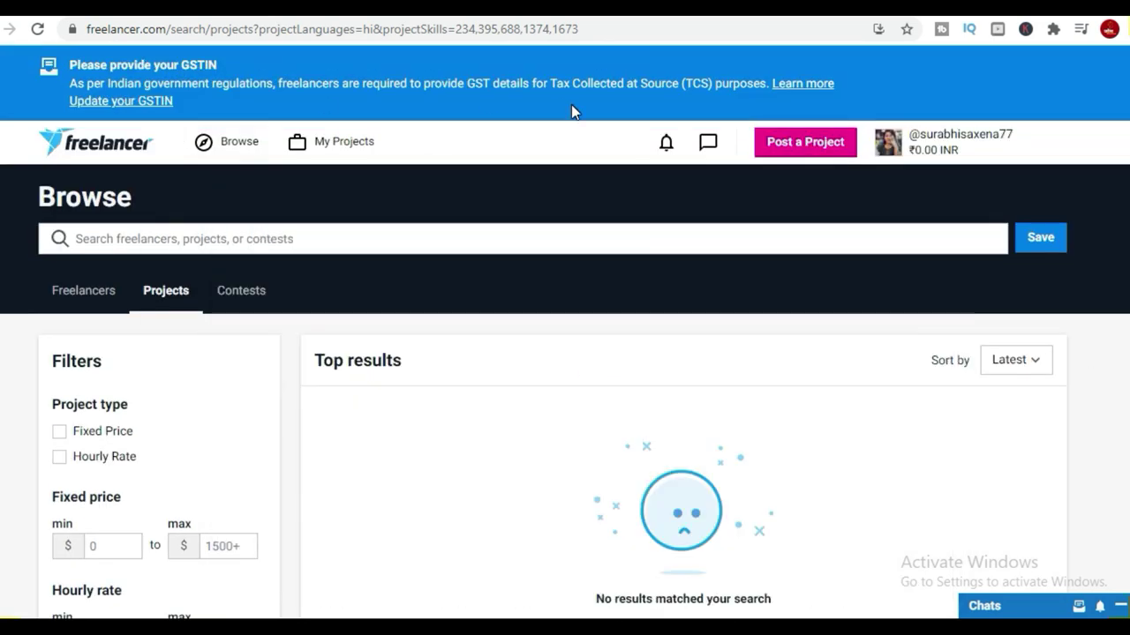